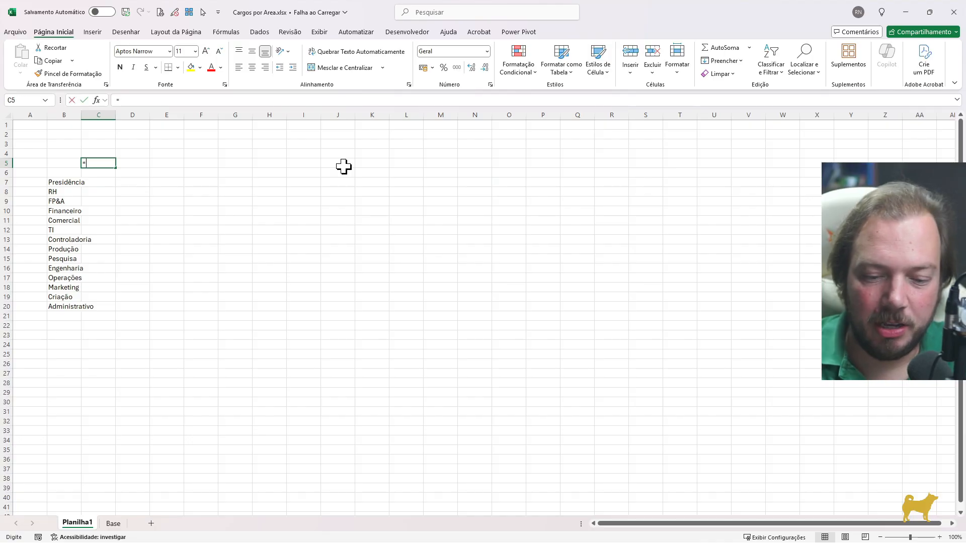
Complete the formula in C5 as =TRANSPOR(ÚNICO(Tabela1[Cargo])) to list the unique job titles across row 5
{"action": "type", "text": "transp"}
{"action": "key", "text": "Tab"}
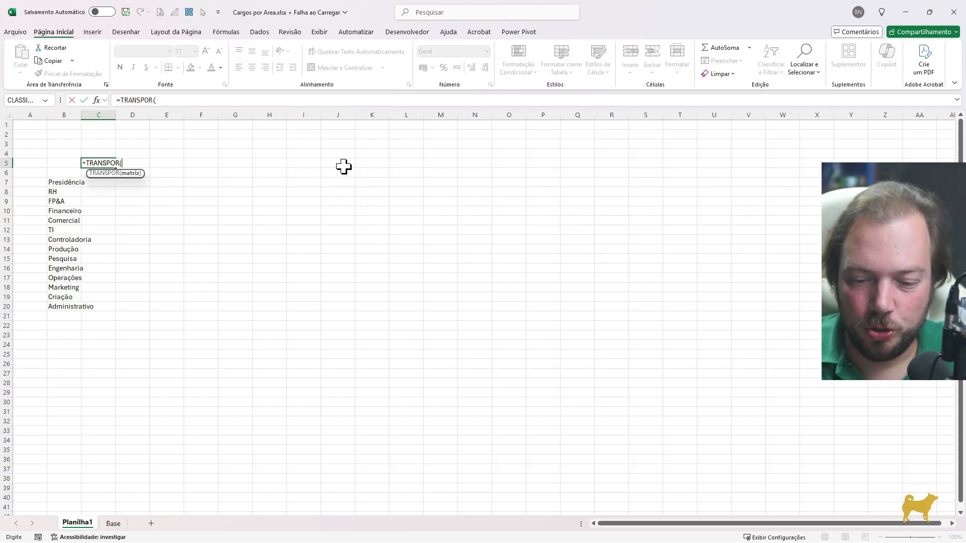
{"action": "type", "text": "úni"}
{"action": "key", "text": "Tab"}
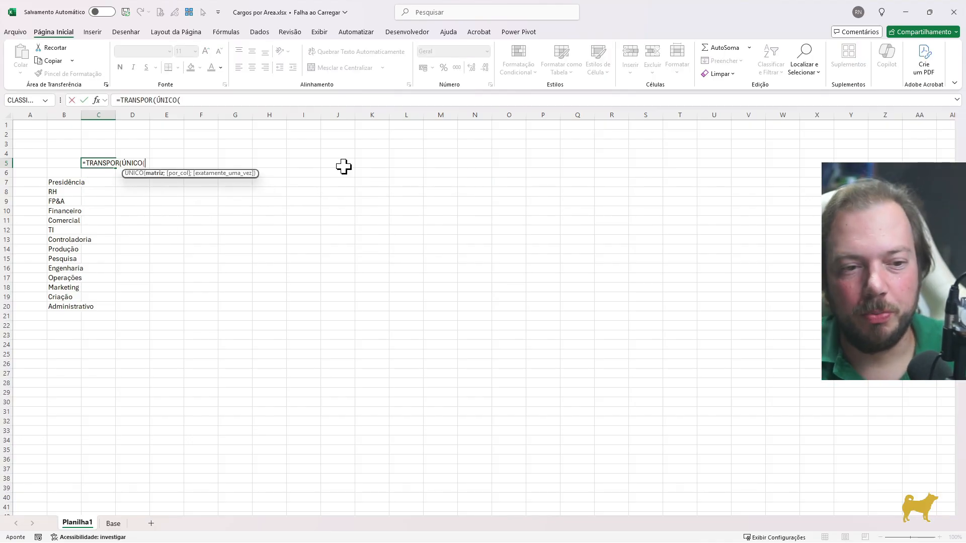
{"action": "key", "text": "ctrl+Page_Down"}
{"action": "key", "text": "Right"}
{"action": "key", "text": "Right"}
{"action": "key", "text": "Right"}
{"action": "key", "text": "Right"}
{"action": "key", "text": "Right"}
{"action": "key", "text": "Right"}
{"action": "key", "text": "Right"}
{"action": "key", "text": "Right"}
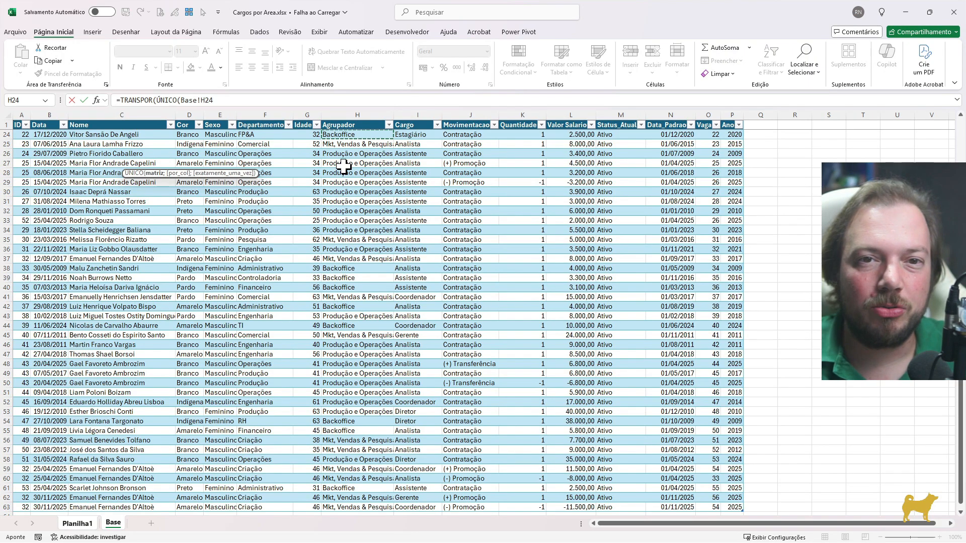
{"action": "key", "text": "ctrl+space"}
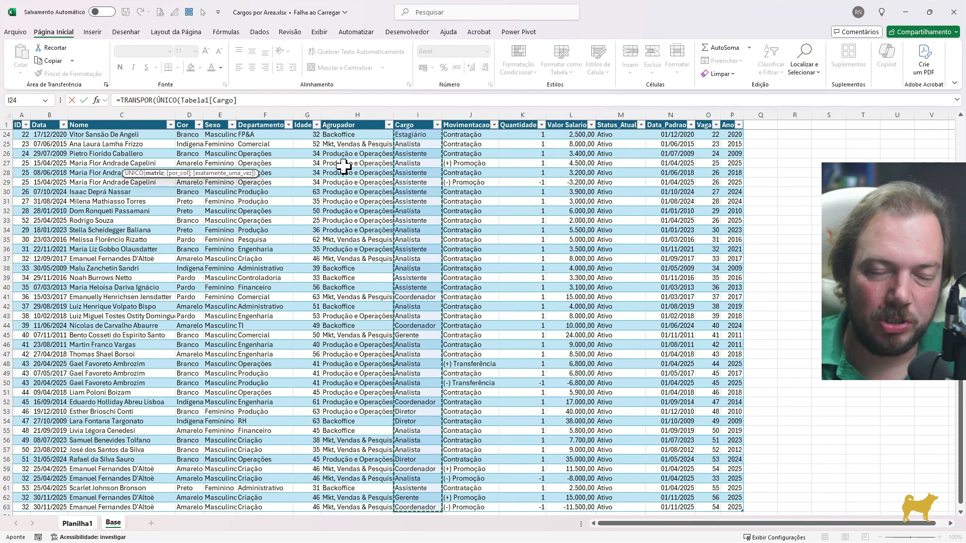
{"action": "type", "text": "))"}
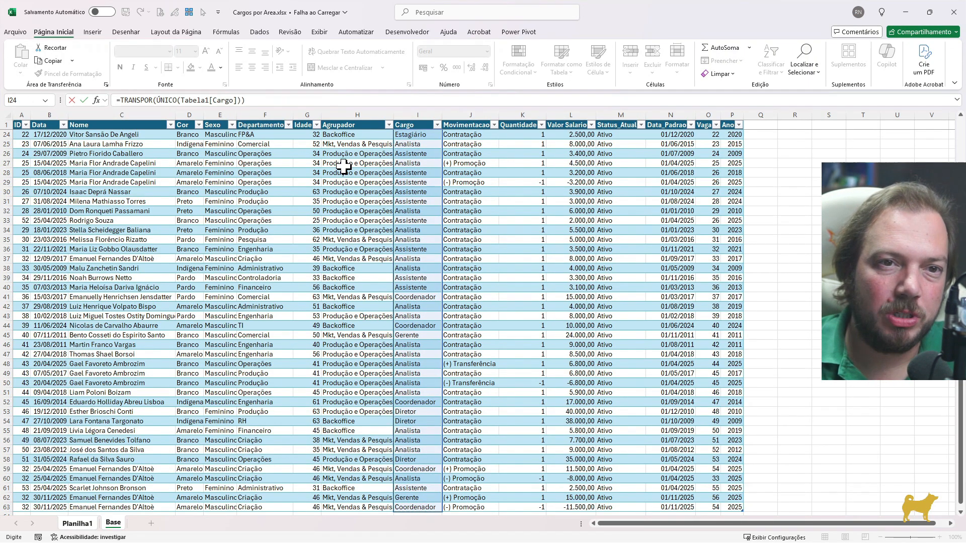
{"action": "key", "text": "Return"}
Review the job title headers spilled across row 5 and the department list in B7:B20
{"action": "key", "text": "Up"}
{"action": "key", "text": "Left"}
{"action": "key", "text": "Right"}
{"action": "key", "text": "ctrl+shift+Right"}
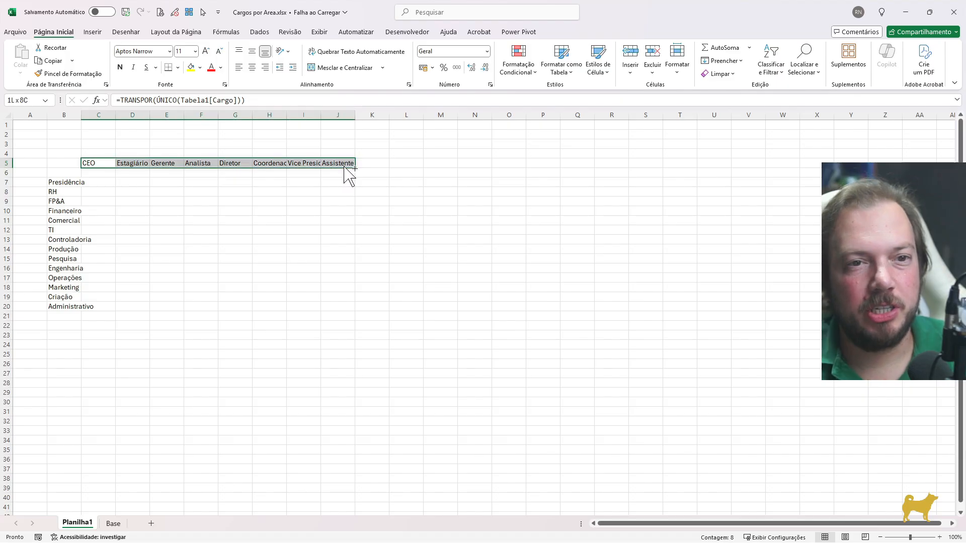
{"action": "key", "text": "Left"}
{"action": "key", "text": "Down"}
{"action": "key", "text": "Down"}
{"action": "key", "text": "shift+Down"}
{"action": "key", "text": "shift+Down"}
{"action": "key", "text": "shift+Down"}
{"action": "key", "text": "shift+Down"}
{"action": "key", "text": "shift+Down"}
{"action": "key", "text": "shift+Down"}
{"action": "key", "text": "shift+Down"}
{"action": "key", "text": "shift+Down"}
{"action": "key", "text": "shift+Down"}
{"action": "key", "text": "shift+Down"}
{"action": "key", "text": "shift+Down"}
{"action": "key", "text": "shift+Down"}
{"action": "key", "text": "shift+Down"}
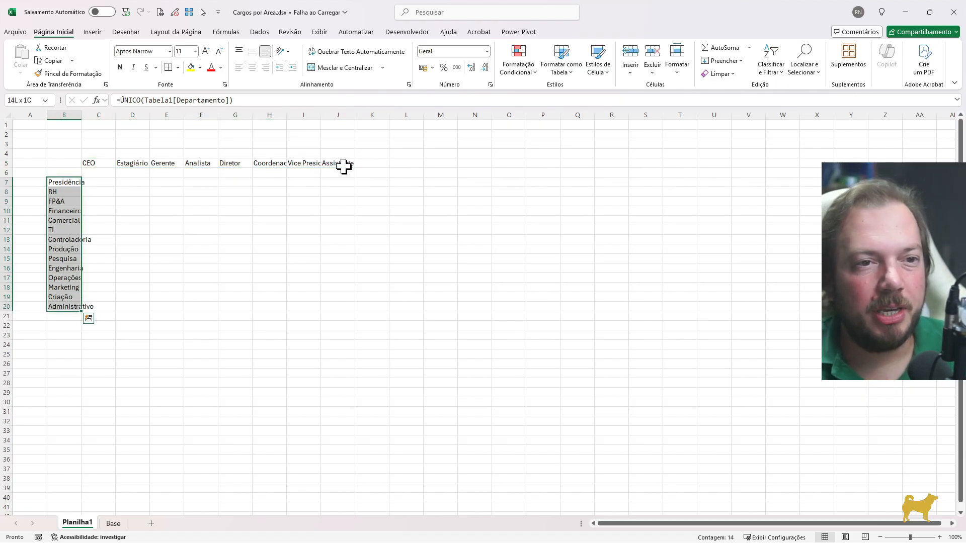
{"action": "key", "text": "Right"}
{"action": "key", "text": "Right"}
{"action": "key", "text": "Right"}
{"action": "key", "text": "Right"}
{"action": "key", "text": "Right"}
{"action": "key", "text": "Right"}
{"action": "key", "text": "Right"}
{"action": "key", "text": "Right"}
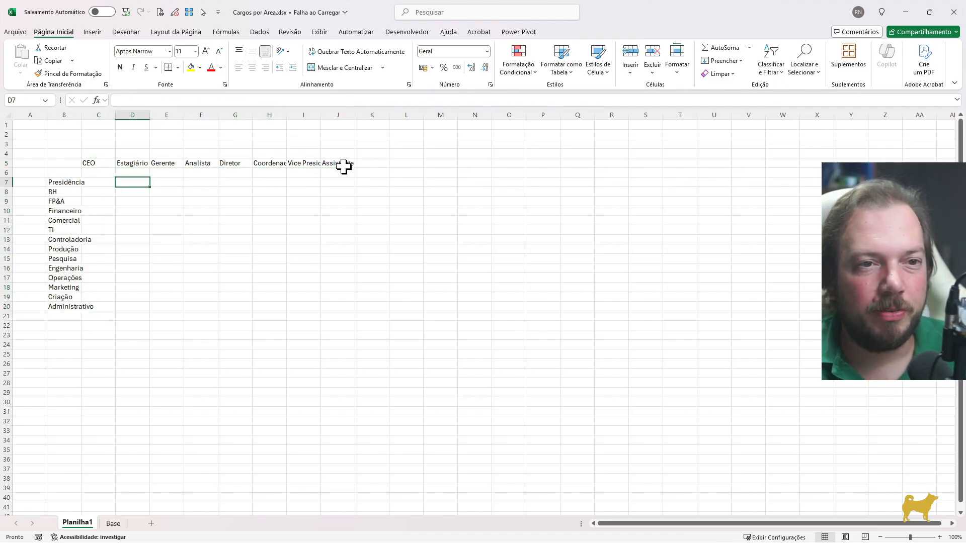
{"action": "key", "text": "Left"}
{"action": "key", "text": "Left"}
{"action": "key", "text": "ctrl+Left"}
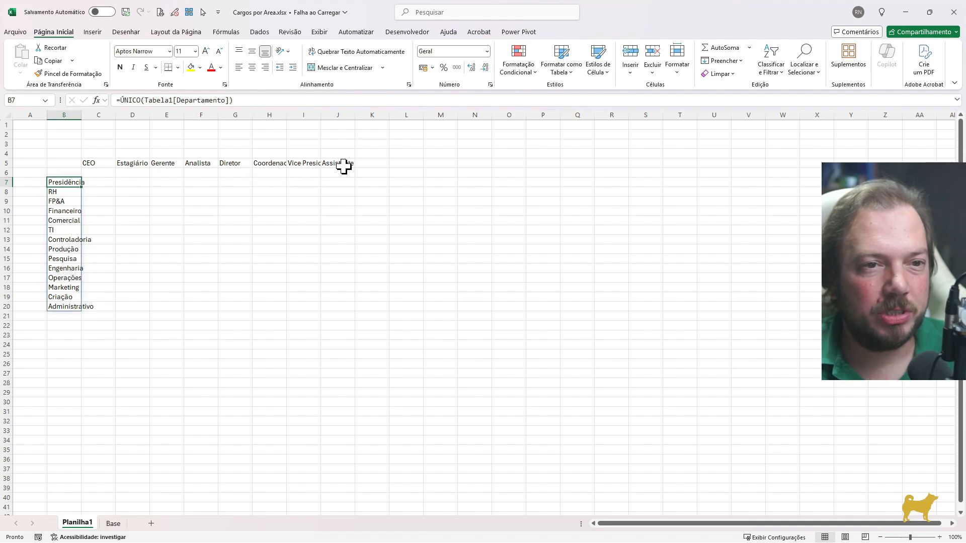
Start a CONT.SES formula in C7 with Tabela1[Departamento] as the first criteria range
{"action": "key", "text": "Right"}
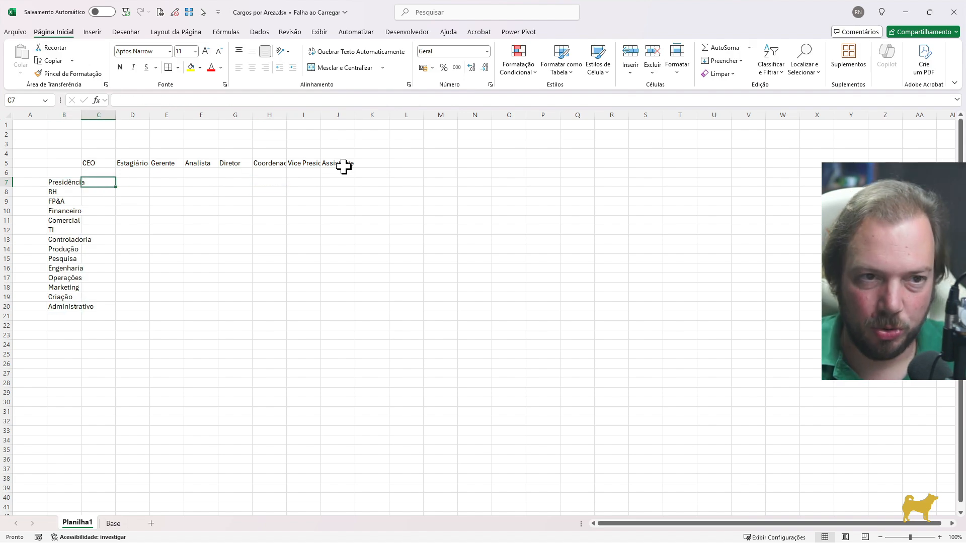
{"action": "type", "text": "=cont."}
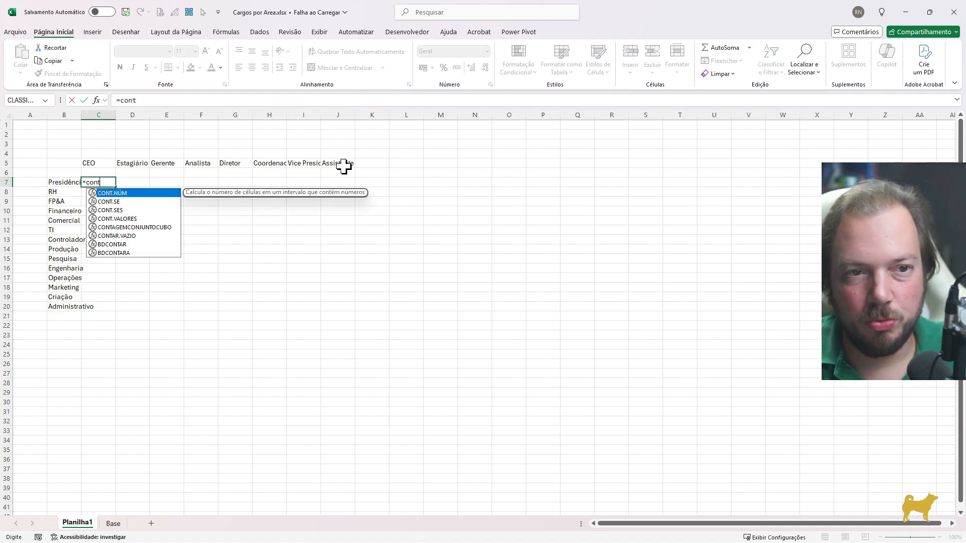
{"action": "key", "text": "Down"}
{"action": "key", "text": "Down"}
{"action": "key", "text": "Tab"}
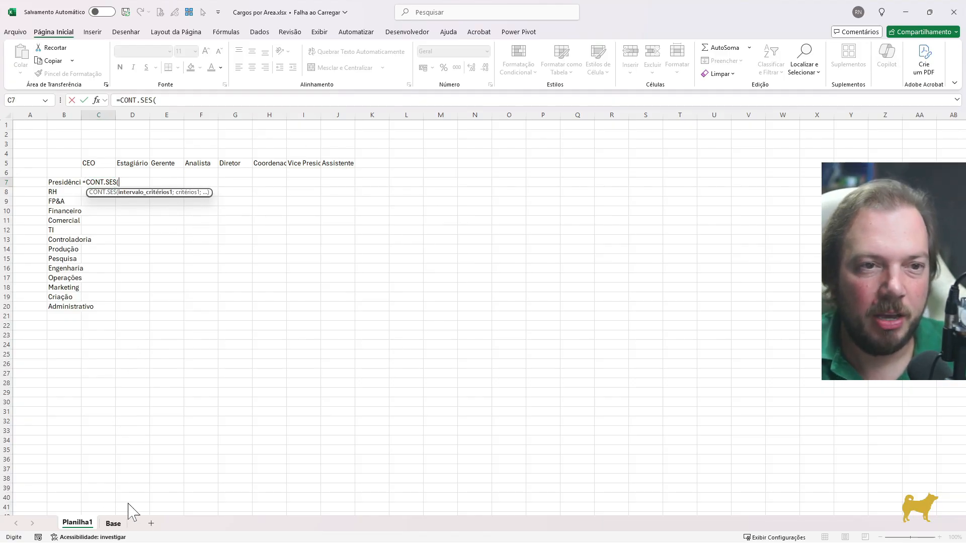
{"action": "left_click", "coordinate": [113, 524]}
{"action": "key", "text": "Right"}
{"action": "key", "text": "Right"}
{"action": "key", "text": "Right"}
{"action": "key", "text": "Right"}
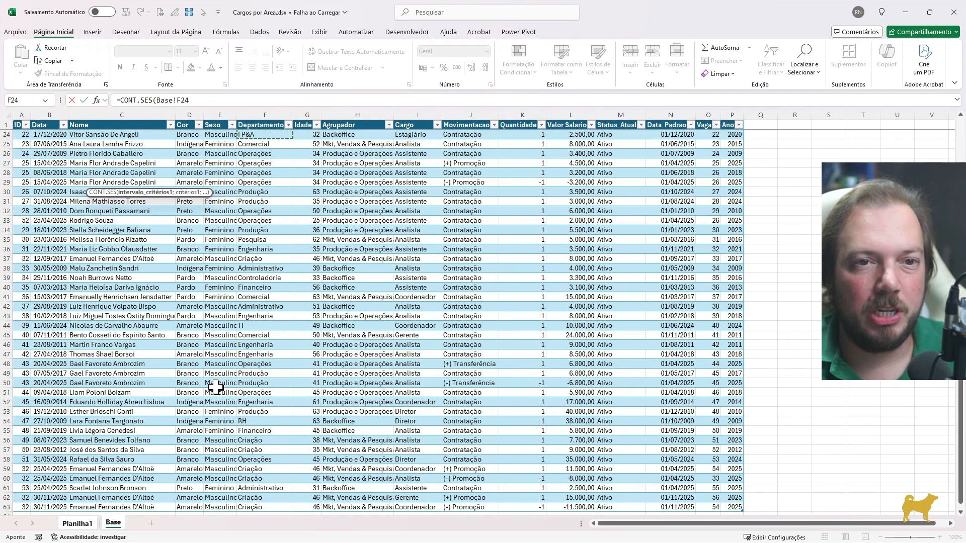
{"action": "key", "text": "ctrl+space"}
{"action": "type", "text": ";"}
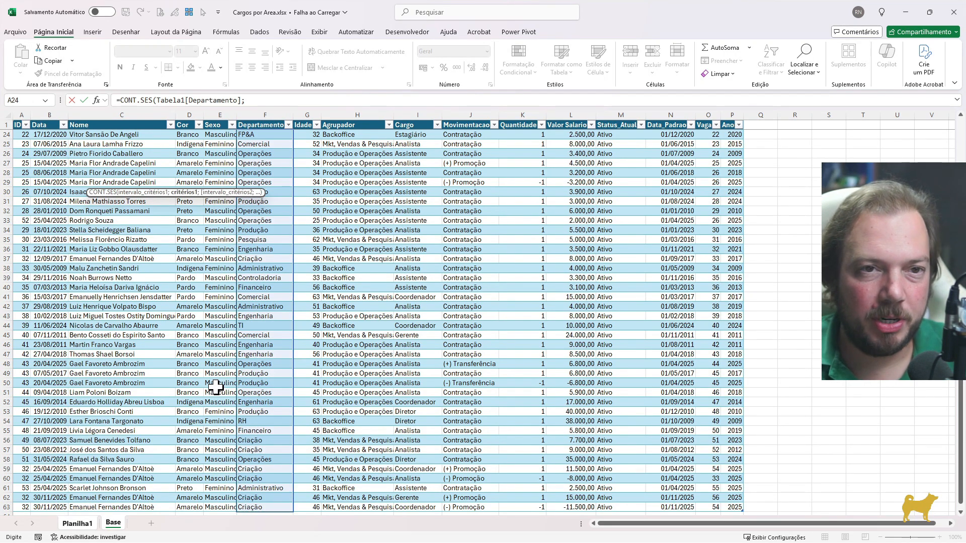
Set the formula's first criterion to the department in Planilha1!$B7, with the column locked
{"action": "key", "text": "ctrl+Page_Up"}
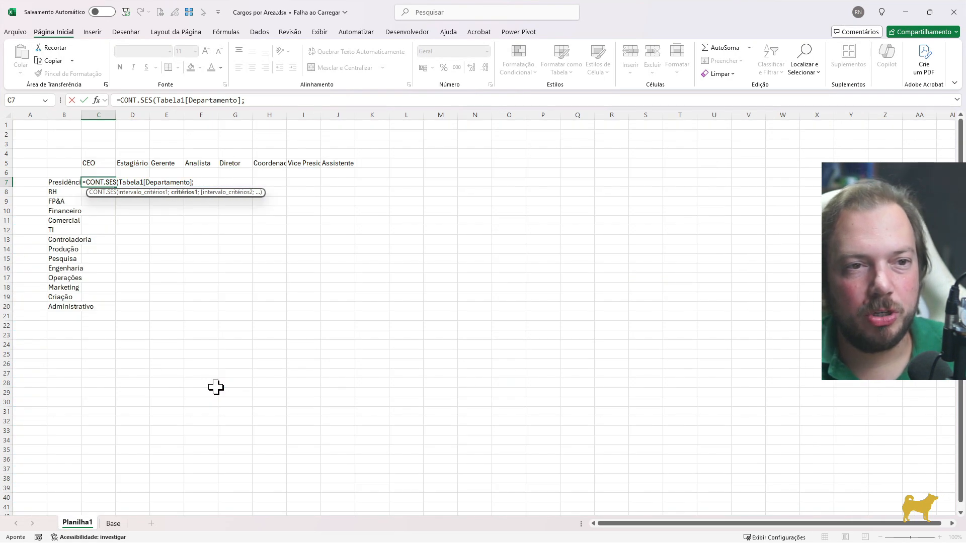
{"action": "key", "text": "Left"}
{"action": "key", "text": "Left"}
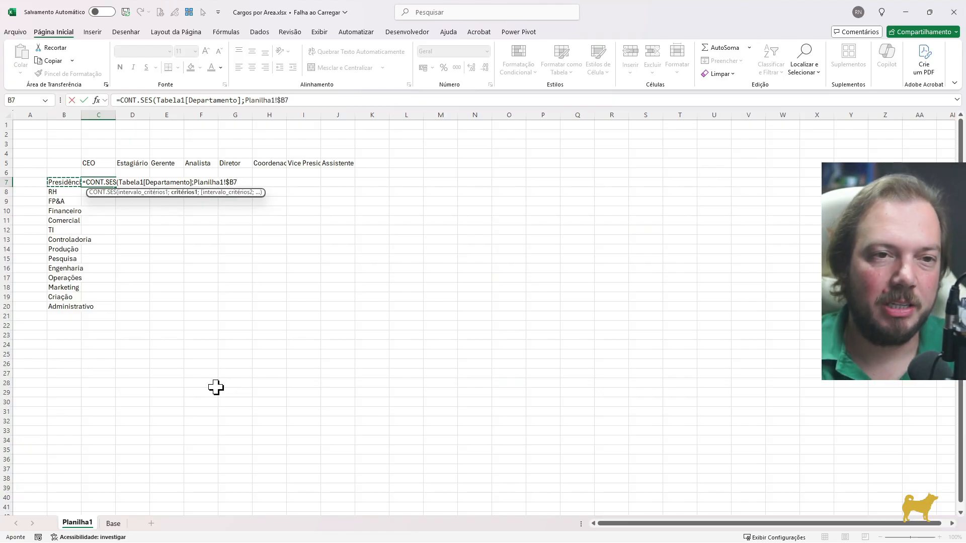
{"action": "type", "text": ";"}
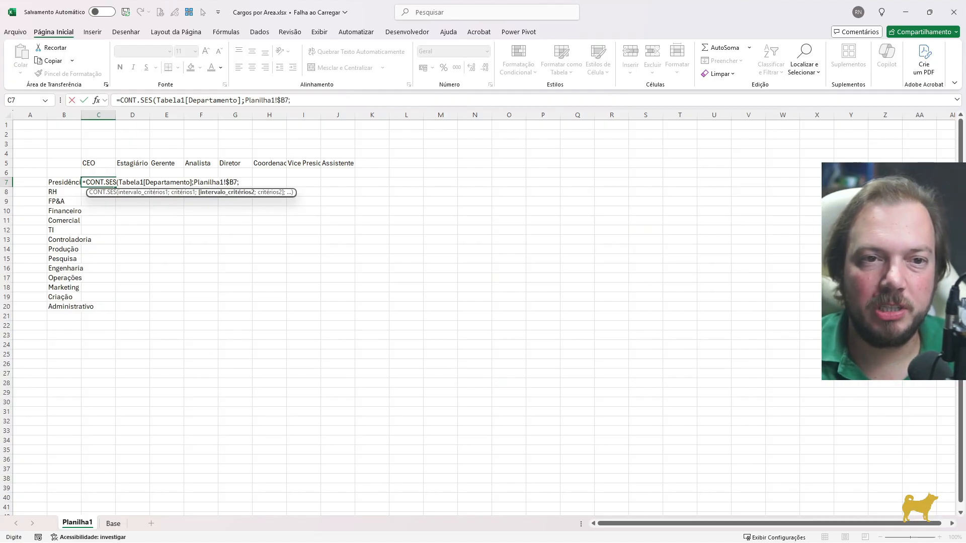
Add Tabela1[Cargo] from the Base sheet as the second criteria range of the CONT.SES formula
{"action": "key", "text": "ctrl+Page_Down"}
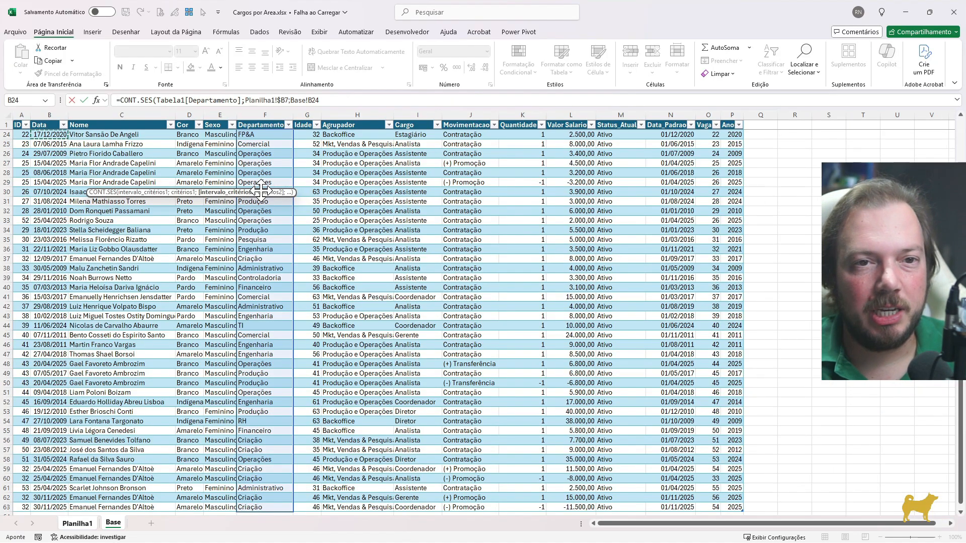
{"action": "key", "text": "Right"}
{"action": "key", "text": "Right"}
{"action": "key", "text": "Right"}
{"action": "key", "text": "Right"}
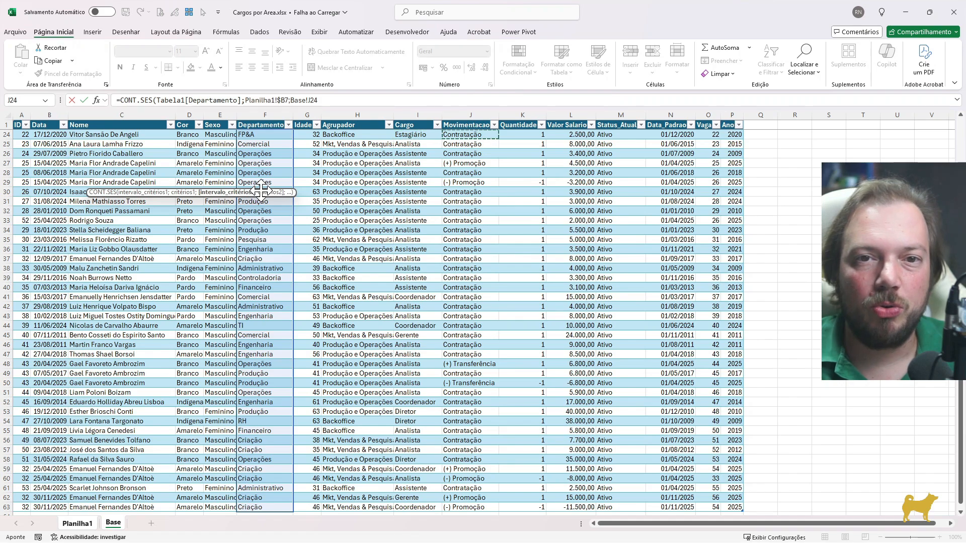
{"action": "key", "text": "Left"}
{"action": "key", "text": "ctrl+shift+Down"}
{"action": "type", "text": ";"}
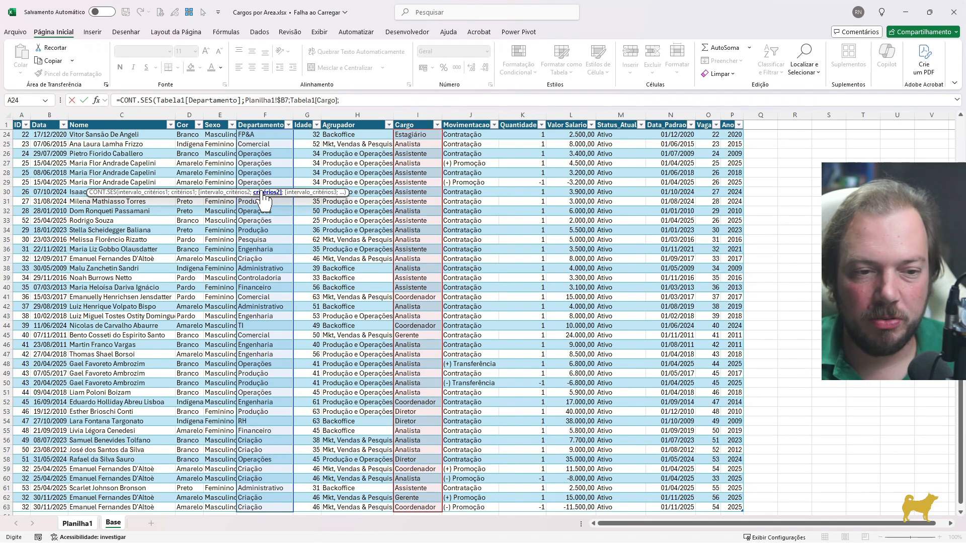
Set the second criterion to the job title in Planilha1!C$5, with the row locked, and complete the formula
{"action": "key", "text": "ctrl+Page_Up"}
{"action": "key", "text": "Up"}
{"action": "key", "text": "Up"}
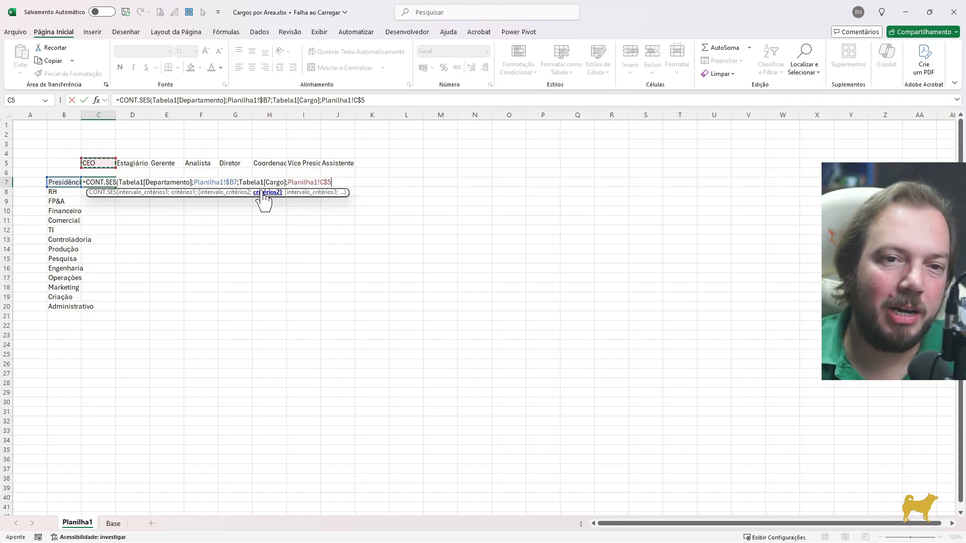
{"action": "type", "text": ")"}
{"action": "key", "text": "ctrl+Return"}
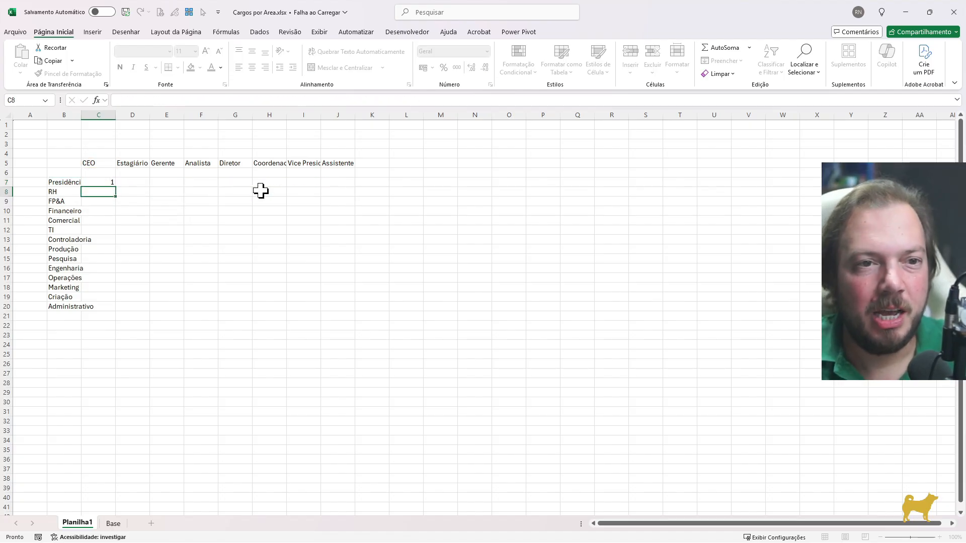
Copy the CONT.SES formula from C7 to the whole department-by-job-title grid, C7:J20
{"action": "key", "text": "ctrl+c"}
{"action": "key", "text": "shift+Down"}
{"action": "key", "text": "shift+Right"}
{"action": "key", "text": "shift+Down"}
{"action": "key", "text": "shift+Right"}
{"action": "key", "text": "shift+Down"}
{"action": "key", "text": "shift+Right"}
{"action": "key", "text": "shift+Down"}
{"action": "key", "text": "shift+Right"}
{"action": "key", "text": "shift+Down"}
{"action": "key", "text": "shift+Right"}
{"action": "key", "text": "shift+Down"}
{"action": "key", "text": "shift+Right"}
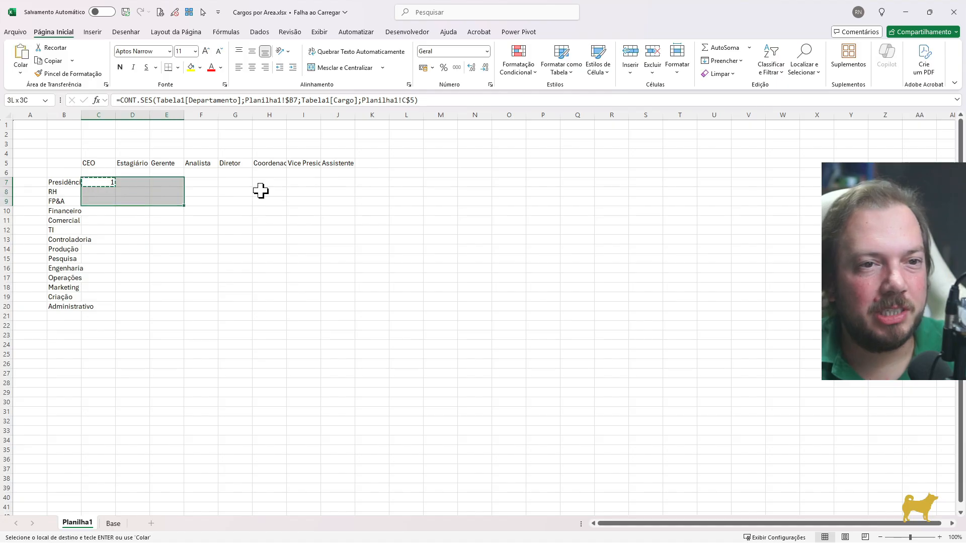
{"action": "key", "text": "shift+Down"}
{"action": "key", "text": "shift+Down"}
{"action": "key", "text": "shift+Down"}
{"action": "key", "text": "shift+Down"}
{"action": "key", "text": "shift+Right"}
{"action": "key", "text": "shift+Down"}
{"action": "key", "text": "shift+Down"}
{"action": "key", "text": "shift+Down"}
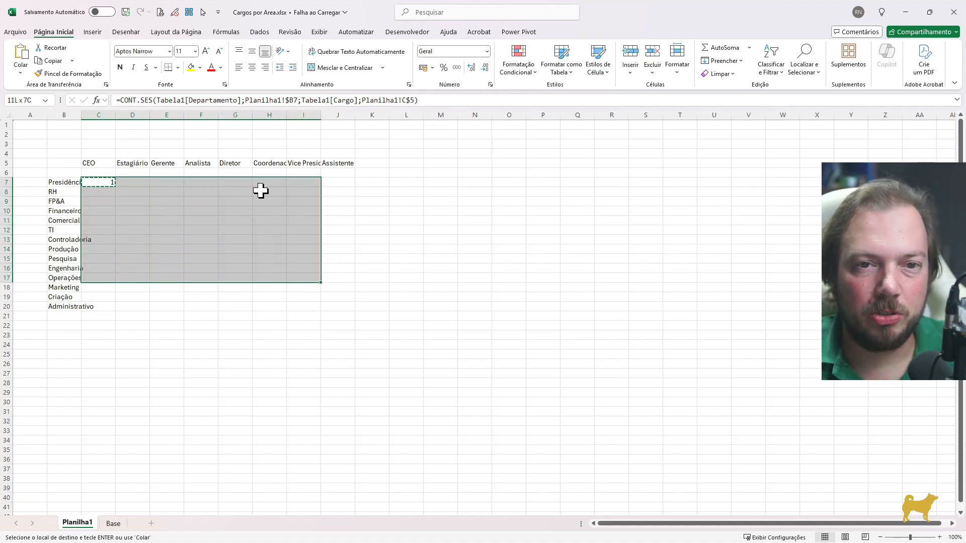
{"action": "key", "text": "Return"}
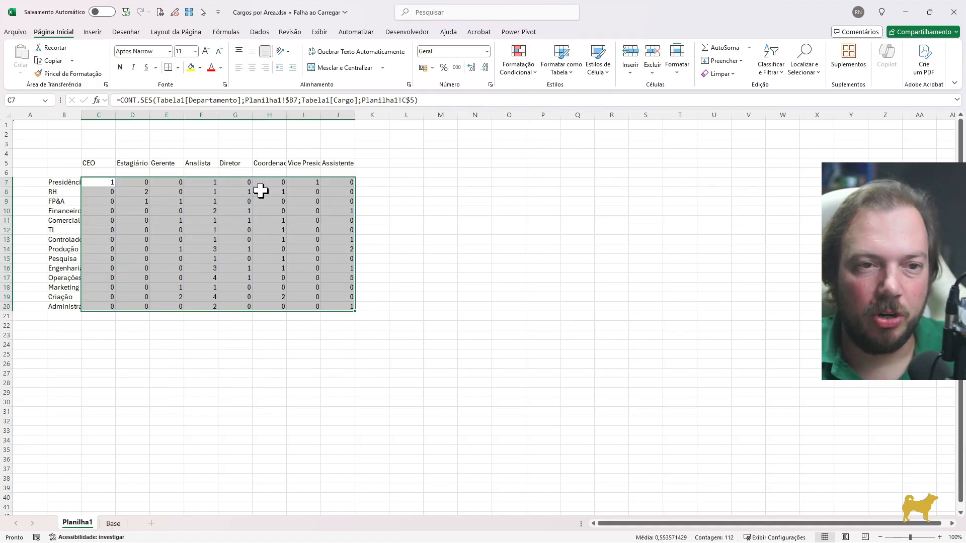
Add the header "Total" in K5, right after the Assistente column
{"action": "key", "text": "Left"}
{"action": "key", "text": "Right"}
{"action": "key", "text": "Right"}
{"action": "key", "text": "Right"}
{"action": "key", "text": "Right"}
{"action": "key", "text": "Right"}
{"action": "key", "text": "Right"}
{"action": "key", "text": "Right"}
{"action": "key", "text": "Right"}
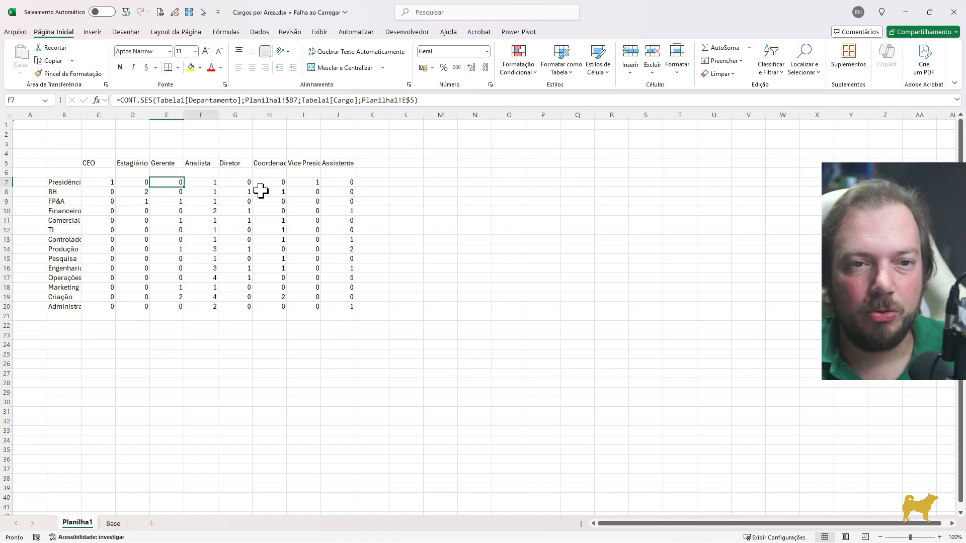
{"action": "key", "text": "Right"}
{"action": "key", "text": "Up"}
{"action": "key", "text": "Up"}
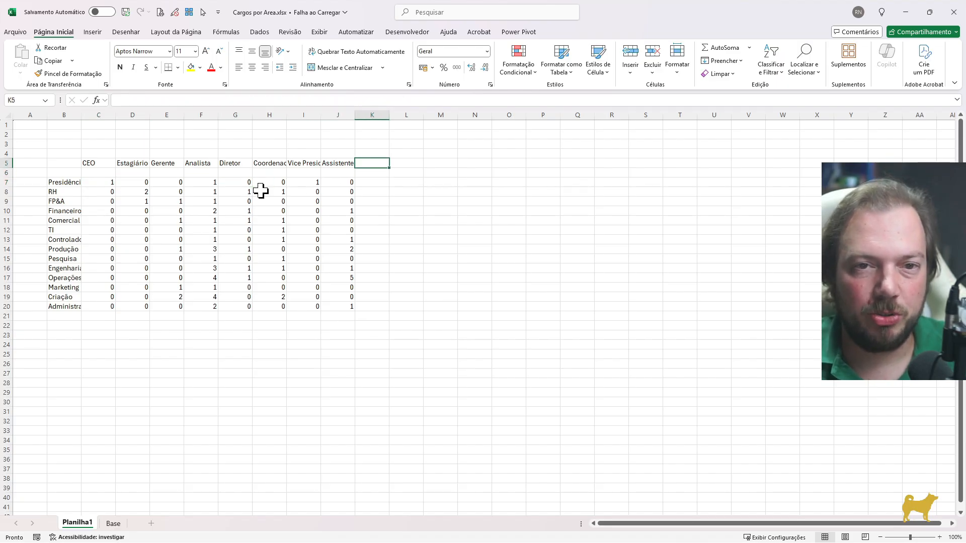
{"action": "type", "text": "Total"}
{"action": "key", "text": "Return"}
Label the empty row above Presidência "Total" in cell B6
{"action": "key", "text": "Up"}
{"action": "key", "text": "ctrl+Left"}
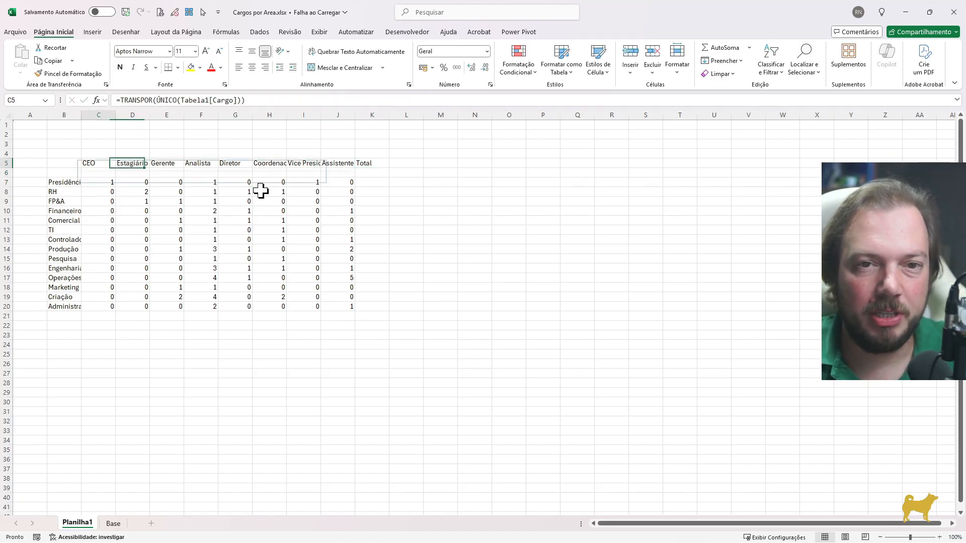
{"action": "key", "text": "Down"}
{"action": "key", "text": "Left"}
{"action": "type", "text": "Total"}
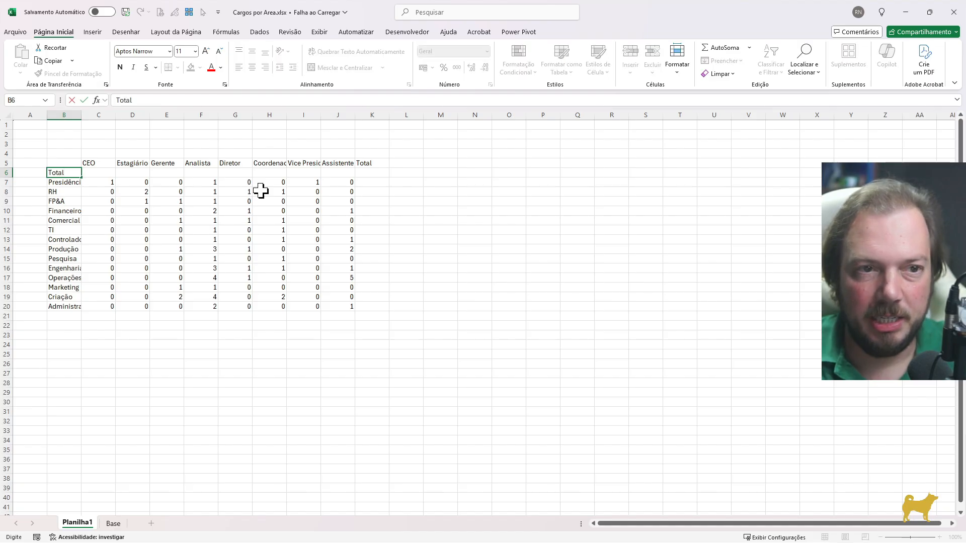
{"action": "key", "text": "Return"}
Total the CEO column in C6 with a SOMA formula over C7:C20
{"action": "key", "text": "Up"}
{"action": "key", "text": "Right"}
{"action": "type", "text": "=soma"}
{"action": "key", "text": "Tab"}
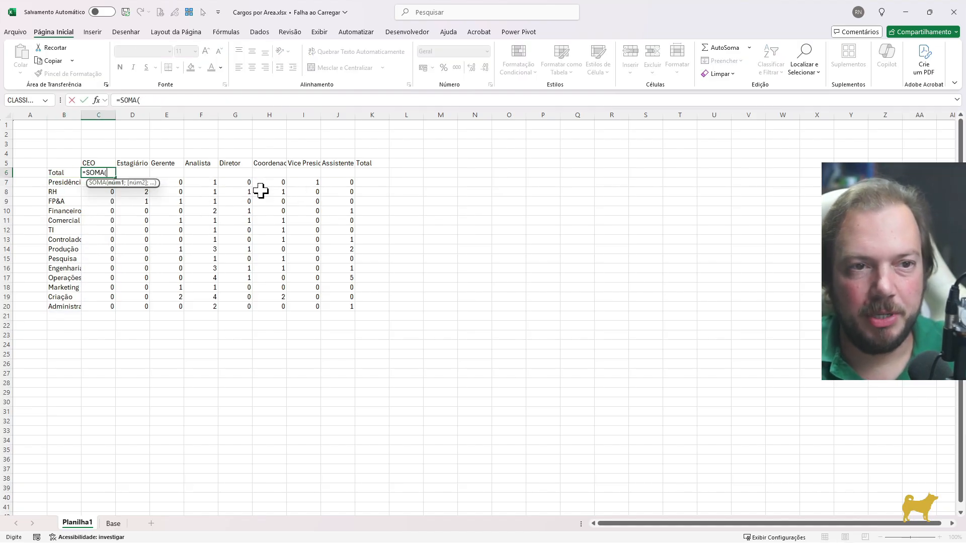
{"action": "key", "text": "Down"}
{"action": "key", "text": "ctrl+shift+Down"}
{"action": "key", "text": "Return"}
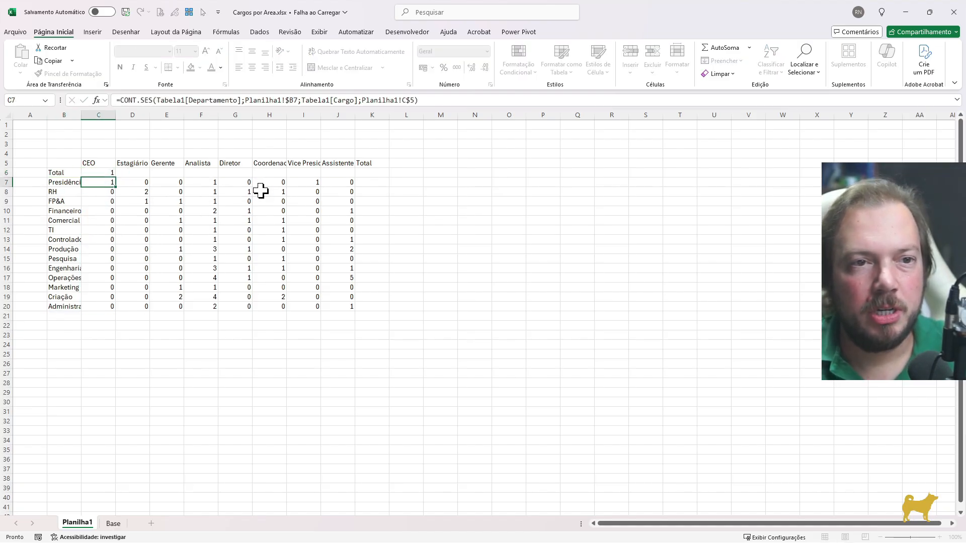
Copy the column total formula from C6 across the Total row through K6
{"action": "key", "text": "Up"}
{"action": "key", "text": "ctrl+c"}
{"action": "key", "text": "shift+Right"}
{"action": "key", "text": "shift+Right"}
{"action": "key", "text": "shift+Right"}
{"action": "key", "text": "shift+Right"}
{"action": "key", "text": "shift+Right"}
{"action": "key", "text": "shift+Right"}
{"action": "key", "text": "shift+Right"}
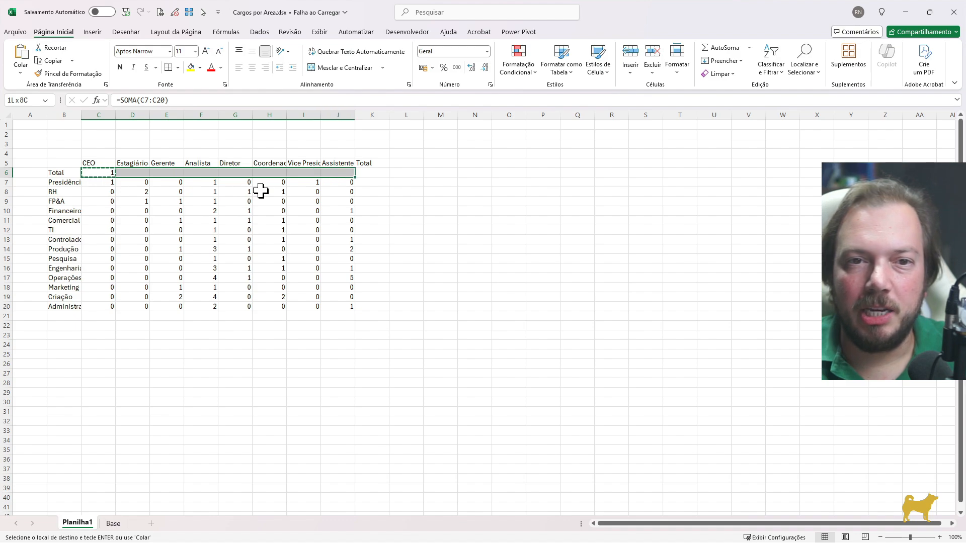
{"action": "key", "text": "shift+Right"}
{"action": "key", "text": "Return"}
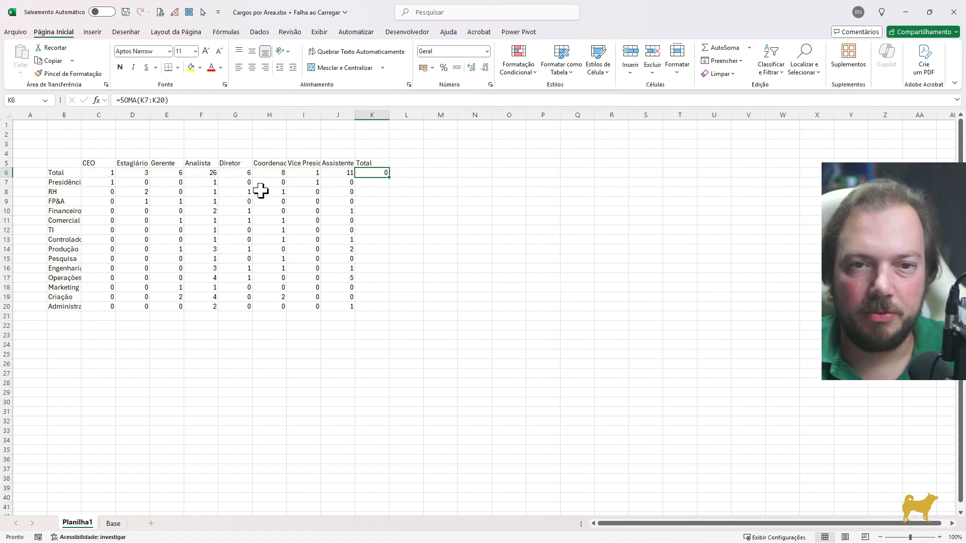
Total the Presidência row in K7 with a SOMA formula over C7:J7
{"action": "key", "text": "F2"}
{"action": "key", "text": "Return"}
{"action": "type", "text": "=SOMA("}
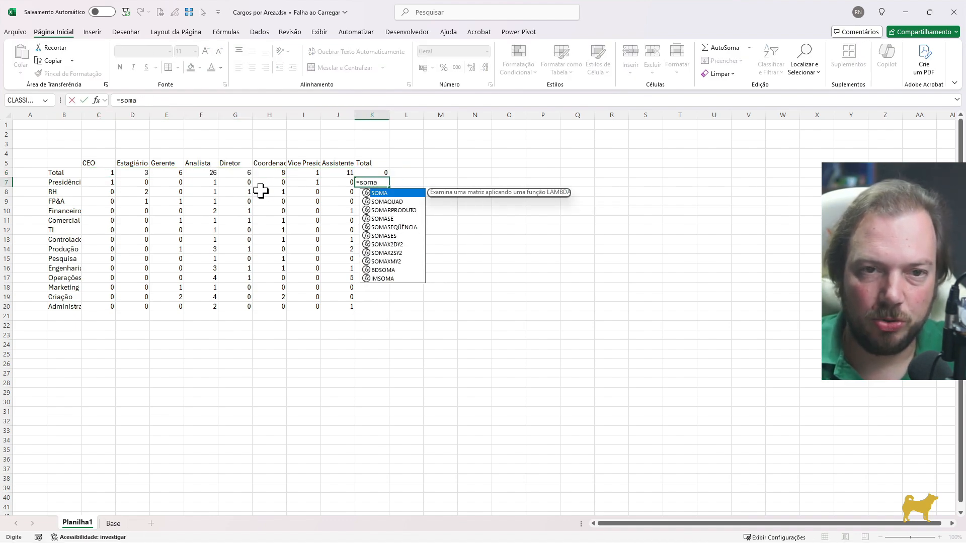
{"action": "key", "text": "Left"}
{"action": "key", "text": "ctrl+shift+Left"}
{"action": "key", "text": "Return"}
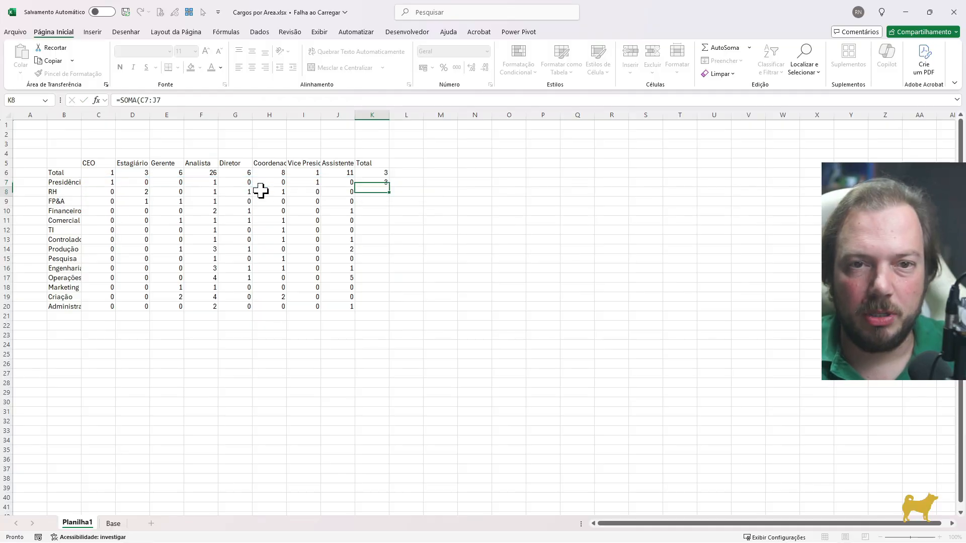
Fill the Presidência row total formula down column K through row 20
{"action": "key", "text": "Left"}
{"action": "key", "text": "ctrl+Down"}
{"action": "key", "text": "Right"}
{"action": "key", "text": "ctrl+shift+Up"}
{"action": "key", "text": "ctrl+d"}
{"action": "key", "text": "ctrl+Up"}
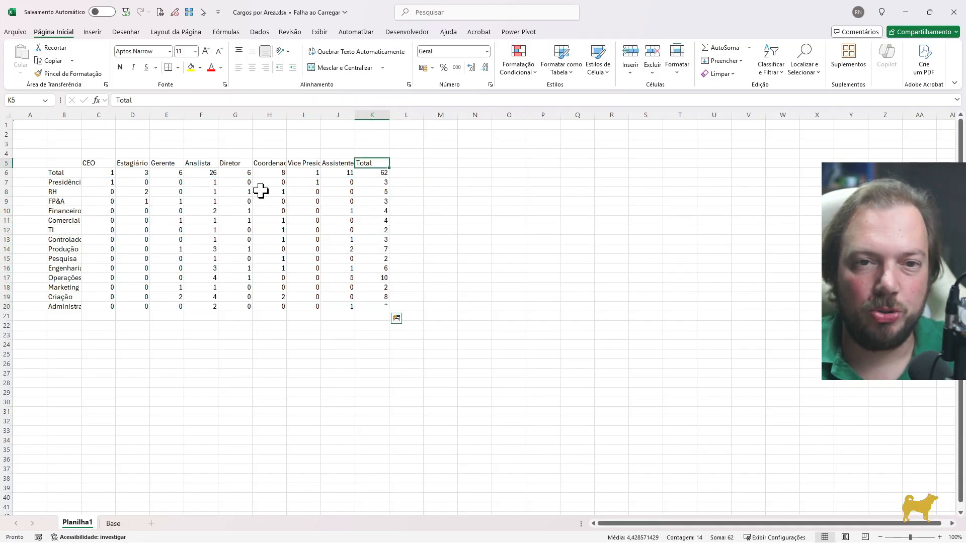
Make the entire Total row 6 and Total column K bold
{"action": "key", "text": "Down"}
{"action": "key", "text": "shift+space"}
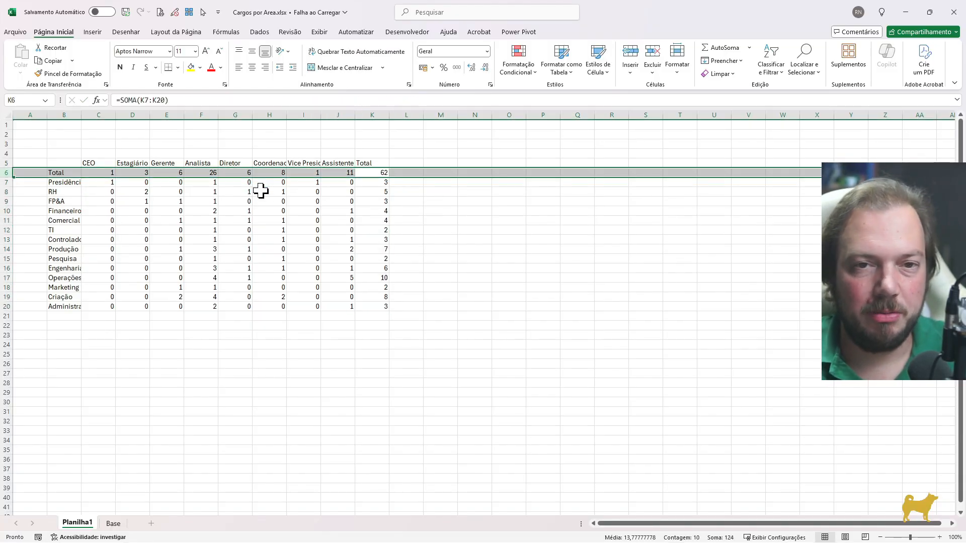
{"action": "key", "text": "Down"}
{"action": "key", "text": "ctrl+space"}
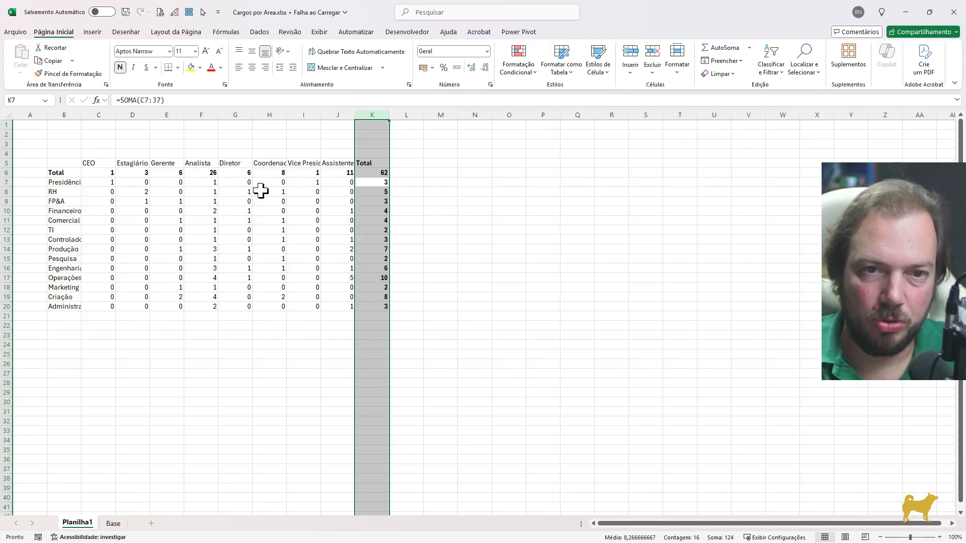
{"action": "key", "text": "Down"}
{"action": "key", "text": "Up"}
Turn off the gridlines on the Planilha1 worksheet
{"action": "key", "text": "alt"}
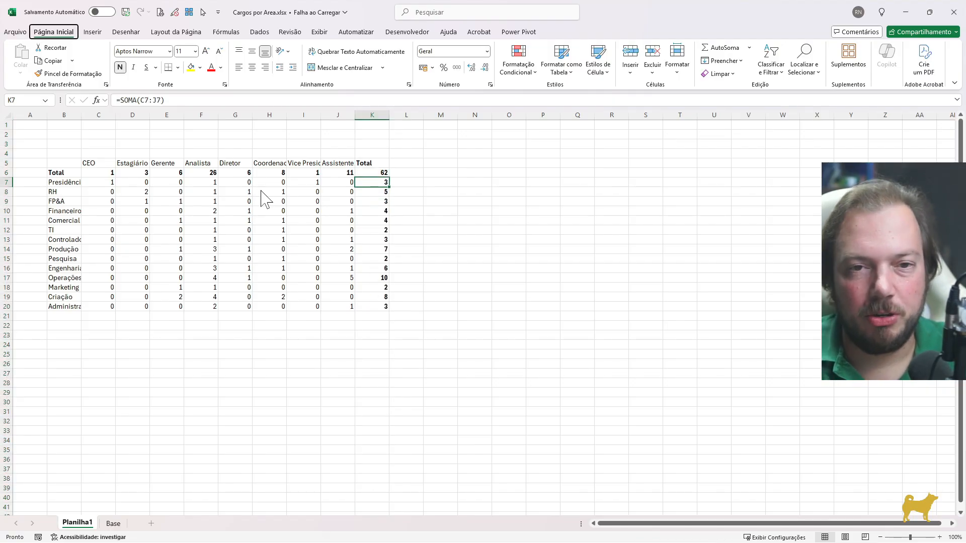
{"action": "key", "text": "k"}
{"action": "key", "text": "g"}
{"action": "key", "text": "Left"}
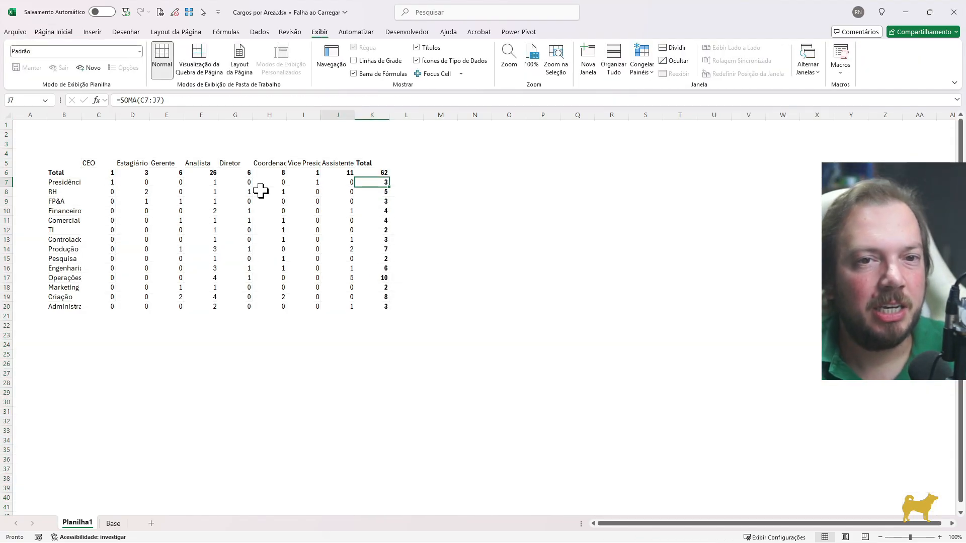
{"action": "key", "text": "ctrl+Left"}
{"action": "key", "text": "Right"}
{"action": "key", "text": "Right"}
{"action": "key", "text": "Up"}
{"action": "key", "text": "Down"}
{"action": "key", "text": "Down"}
{"action": "key", "text": "Down"}
{"action": "key", "text": "Down"}
{"action": "key", "text": "Down"}
{"action": "key", "text": "Down"}
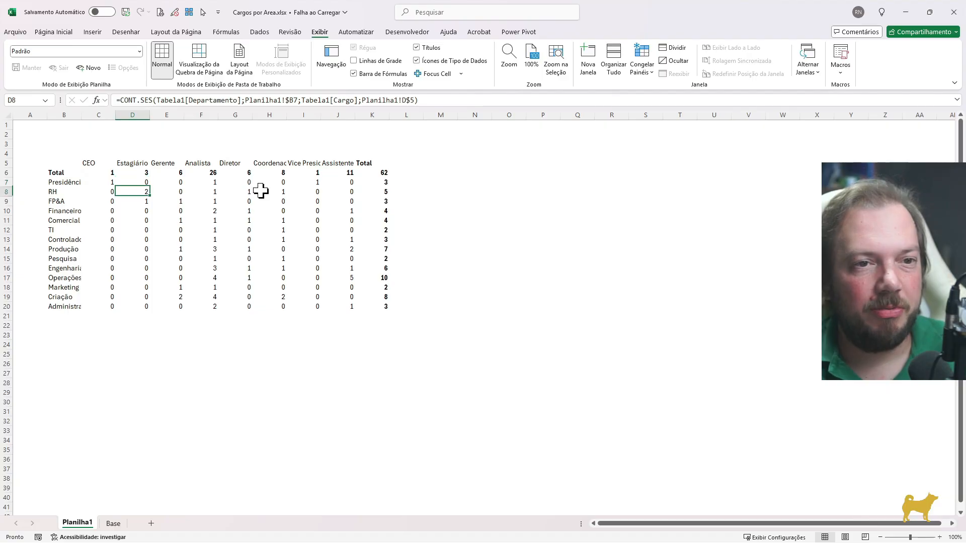
Hide the zeros in C6:K20 by applying the custom number format 0;0;
{"action": "key", "text": "Left"}
{"action": "key", "text": "Up"}
{"action": "key", "text": "Up"}
{"action": "key", "text": "Up"}
{"action": "key", "text": "Up"}
{"action": "key", "text": "Up"}
{"action": "key", "text": "Up"}
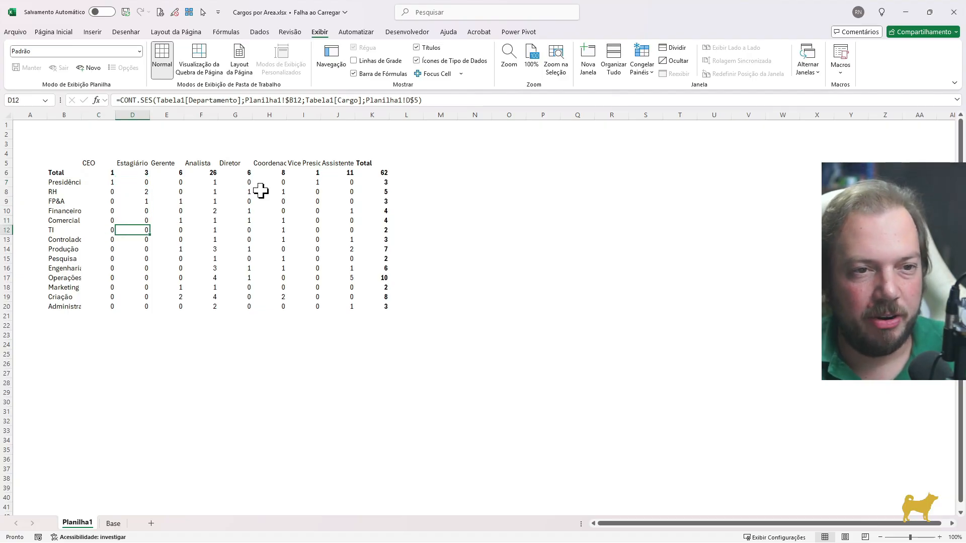
{"action": "key", "text": "shift+Down"}
{"action": "key", "text": "shift+Down"}
{"action": "key", "text": "shift+Down"}
{"action": "key", "text": "shift+Down"}
{"action": "key", "text": "shift+Down"}
{"action": "key", "text": "shift+Down"}
{"action": "key", "text": "shift+Down"}
{"action": "key", "text": "shift+Down"}
{"action": "key", "text": "shift+Down"}
{"action": "key", "text": "shift+Down"}
{"action": "key", "text": "shift+Down"}
{"action": "key", "text": "shift+Down"}
{"action": "key", "text": "shift+Down"}
{"action": "key", "text": "shift+Down"}
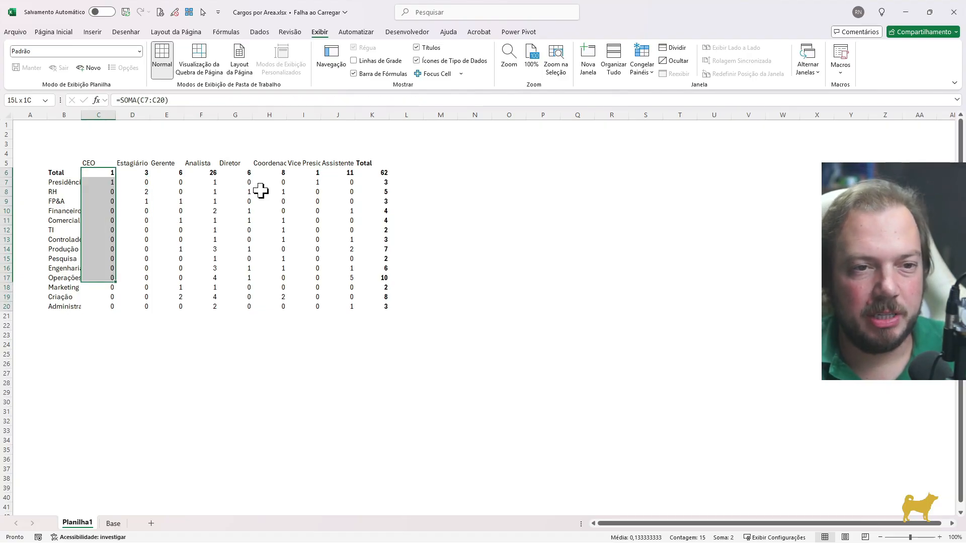
{"action": "key", "text": "shift+Right"}
{"action": "key", "text": "shift+Right"}
{"action": "key", "text": "shift+Right"}
{"action": "key", "text": "shift+Right"}
{"action": "key", "text": "shift+Right"}
{"action": "key", "text": "shift+Right"}
{"action": "key", "text": "shift+Right"}
{"action": "key", "text": "shift+Right"}
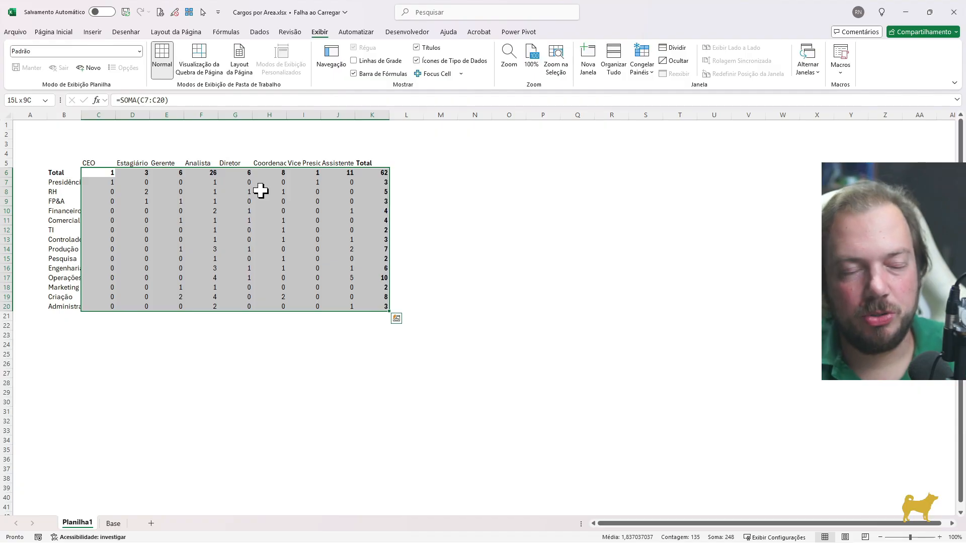
{"action": "key", "text": "ctrl+1"}
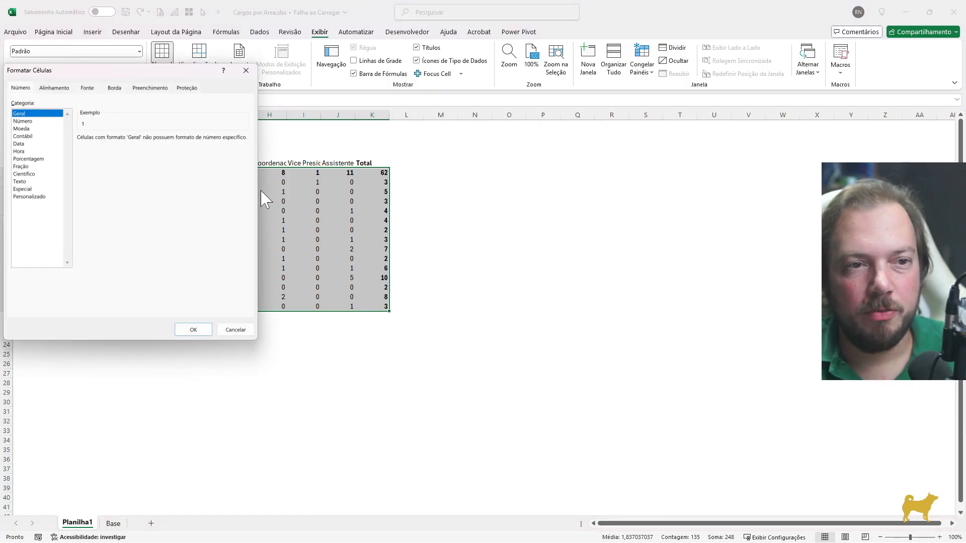
{"action": "key", "text": "p"}
{"action": "key", "text": "p"}
{"action": "key", "text": "Tab"}
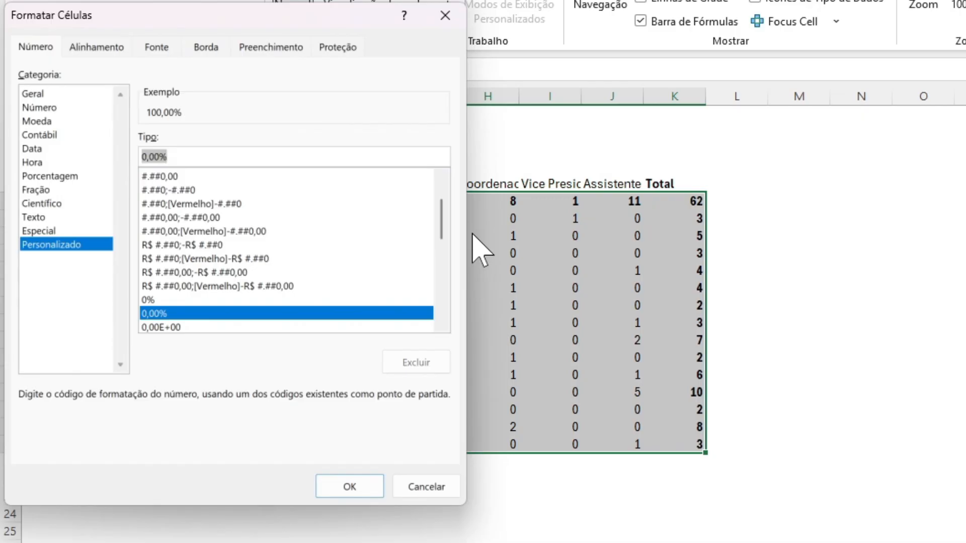
{"action": "type", "text": "0;0;"}
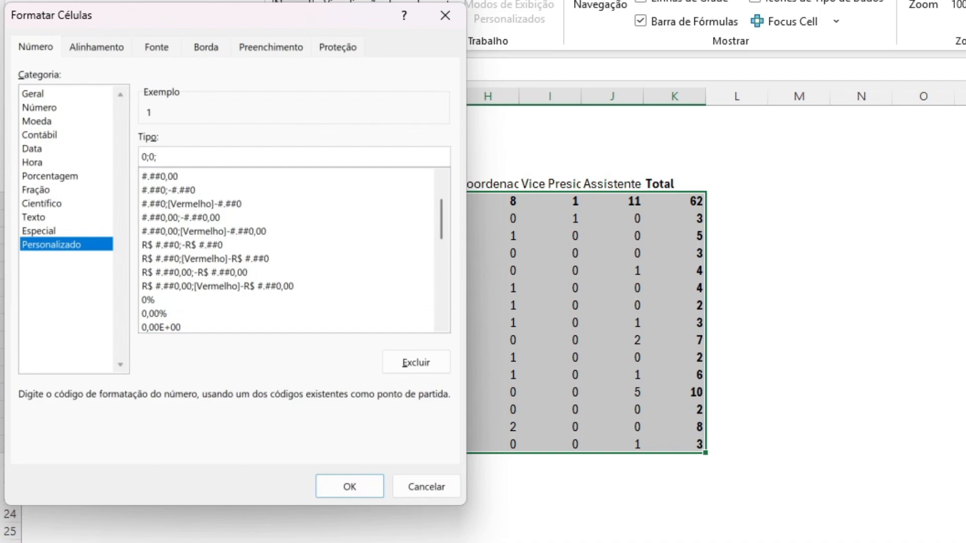
{"action": "key", "text": "Return"}
Look through the count cells of the matrix to check how zero counts are displayed
{"action": "key", "text": "Down"}
{"action": "key", "text": "Down"}
{"action": "key", "text": "Down"}
{"action": "key", "text": "Down"}
{"action": "key", "text": "Down"}
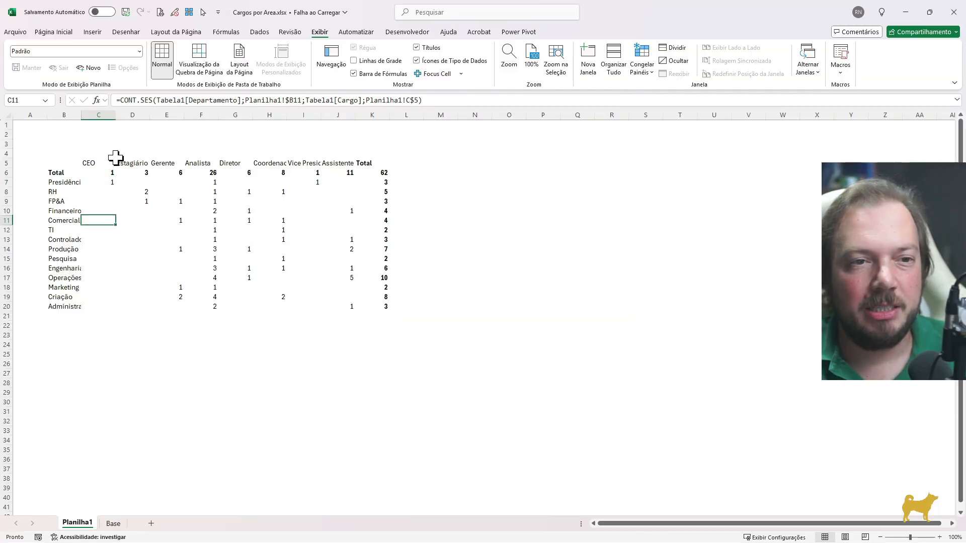
{"action": "key", "text": "Down"}
{"action": "key", "text": "Down"}
{"action": "key", "text": "Right"}
{"action": "key", "text": "Right"}
{"action": "key", "text": "Right"}
{"action": "key", "text": "Right"}
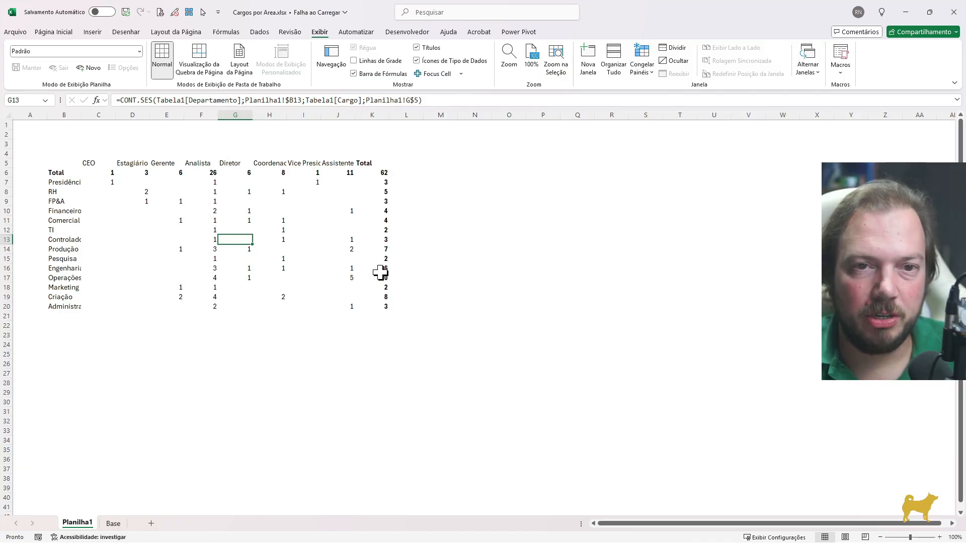
Enter the title "Quantidade de Pessoas por Cargo e Departamento" in B2 and make it bold
{"action": "key", "text": "Up"}
{"action": "key", "text": "Up"}
{"action": "key", "text": "Up"}
{"action": "key", "text": "Up"}
{"action": "key", "text": "Up"}
{"action": "key", "text": "Up"}
{"action": "key", "text": "Up"}
{"action": "key", "text": "Up"}
{"action": "key", "text": "Left"}
{"action": "key", "text": "Left"}
{"action": "key", "text": "Left"}
{"action": "key", "text": "Left"}
{"action": "key", "text": "Left"}
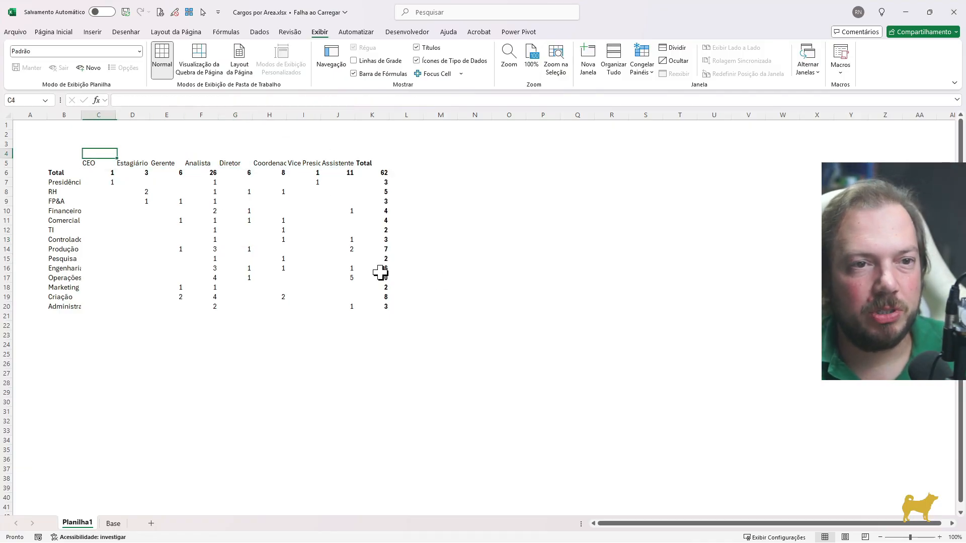
{"action": "key", "text": "Up"}
{"action": "key", "text": "Up"}
{"action": "key", "text": "Up"}
{"action": "type", "text": "Qu"}
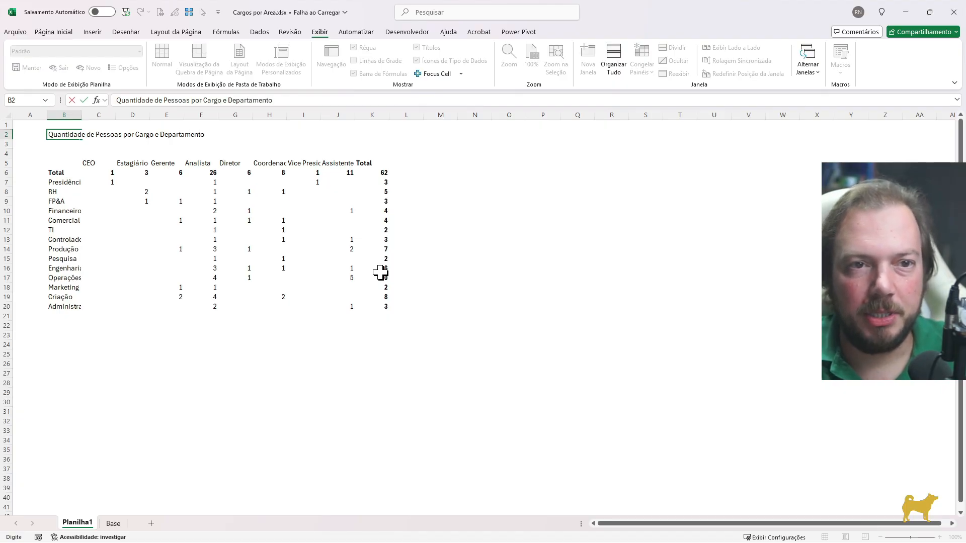
{"action": "key", "text": "ctrl+Return"}
{"action": "key", "text": "ctrl+n"}
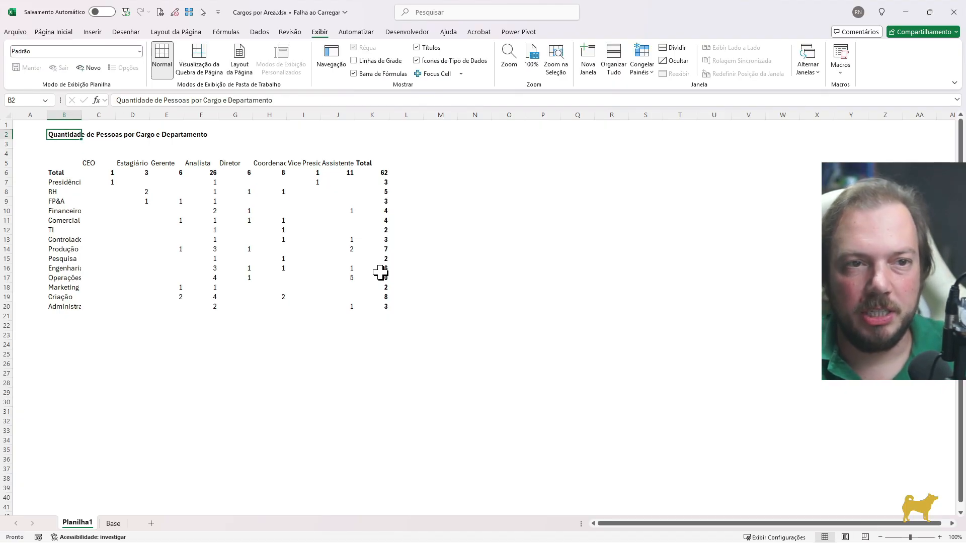
Set the font size of the title in B2 to 16
{"action": "key", "text": "ctrl+1"}
{"action": "key", "text": "ctrl+Tab"}
{"action": "key", "text": "ctrl+Tab"}
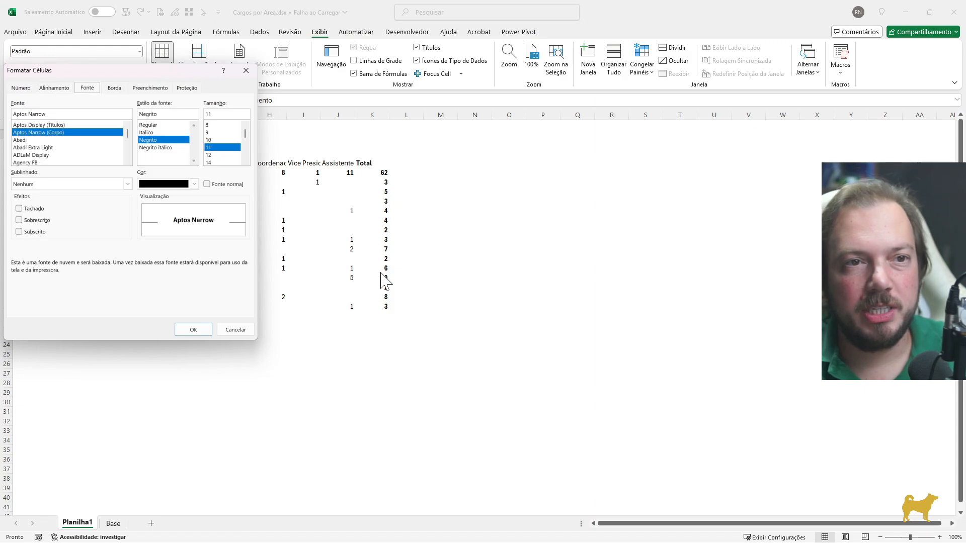
{"action": "key", "text": "Tab"}
{"action": "key", "text": "Tab"}
{"action": "type", "text": "16"}
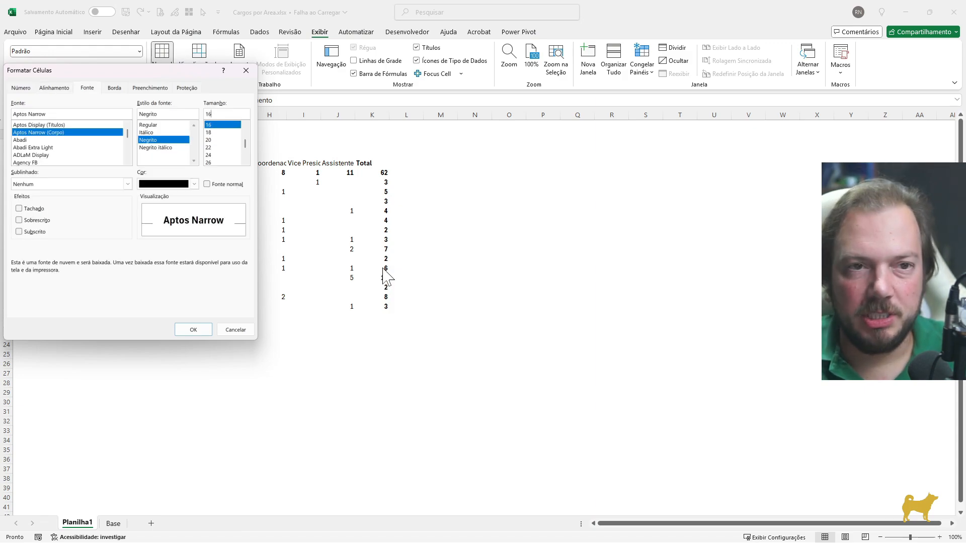
Add a heavy bottom border to the title cell B2 and apply the cell formatting
{"action": "key", "text": "shift+Tab"}
{"action": "key", "text": "shift+Tab"}
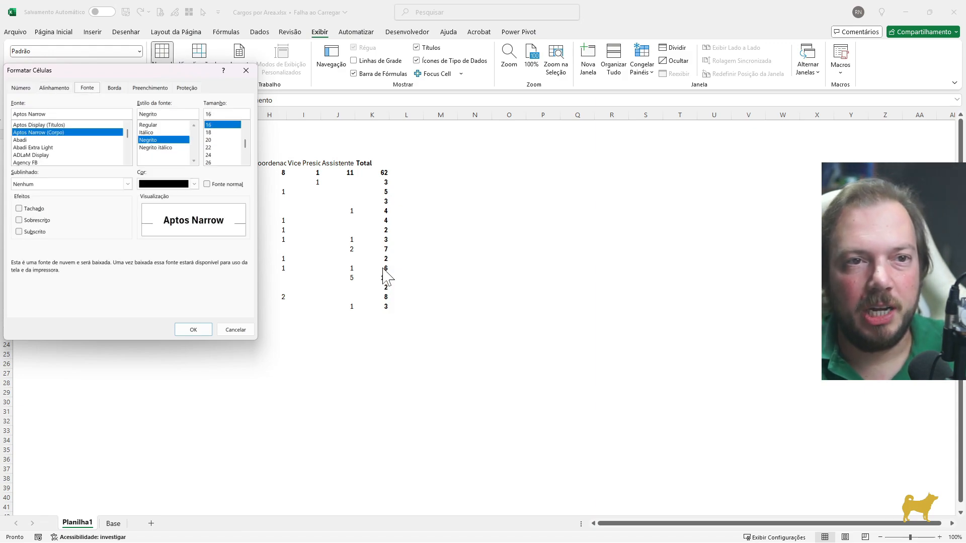
{"action": "key", "text": "Right"}
{"action": "key", "text": "Tab"}
{"action": "key", "text": "shift+Tab"}
{"action": "key", "text": "shift+Tab"}
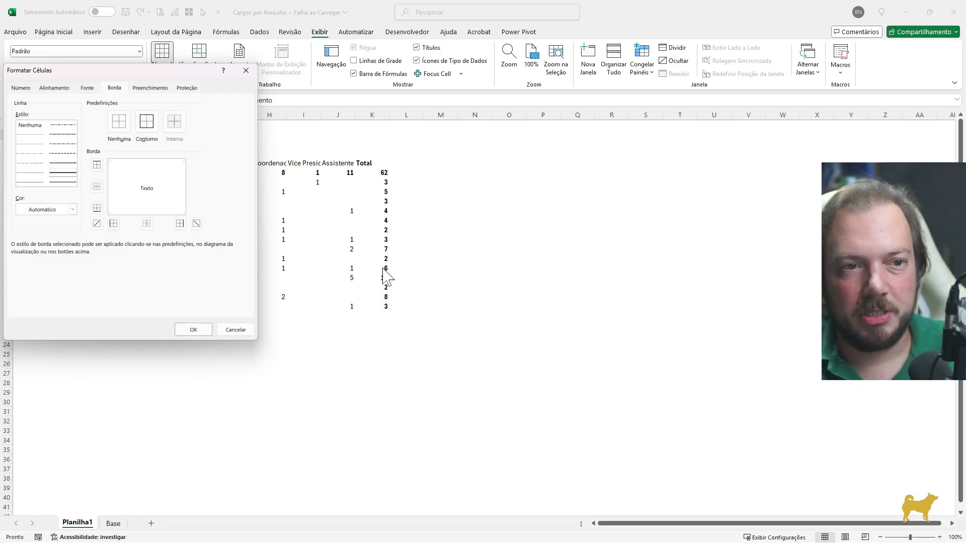
{"action": "key", "text": "Tab"}
{"action": "key", "text": "Tab"}
{"action": "key", "text": "Tab"}
{"action": "key", "text": "Tab"}
{"action": "key", "text": "space"}
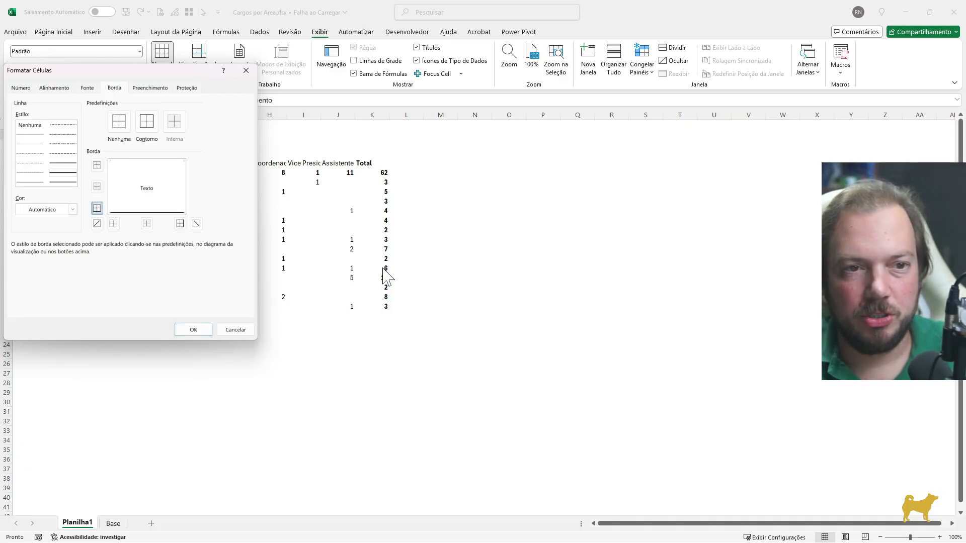
{"action": "key", "text": "Return"}
Extend the title cell's formatting and bottom border across B2:K2
{"action": "key", "text": "shift+Right"}
{"action": "key", "text": "shift+Right"}
{"action": "key", "text": "shift+Right"}
{"action": "key", "text": "shift+Right"}
{"action": "key", "text": "shift+Right"}
{"action": "key", "text": "shift+Right"}
{"action": "key", "text": "shift+Right"}
{"action": "key", "text": "shift+Right"}
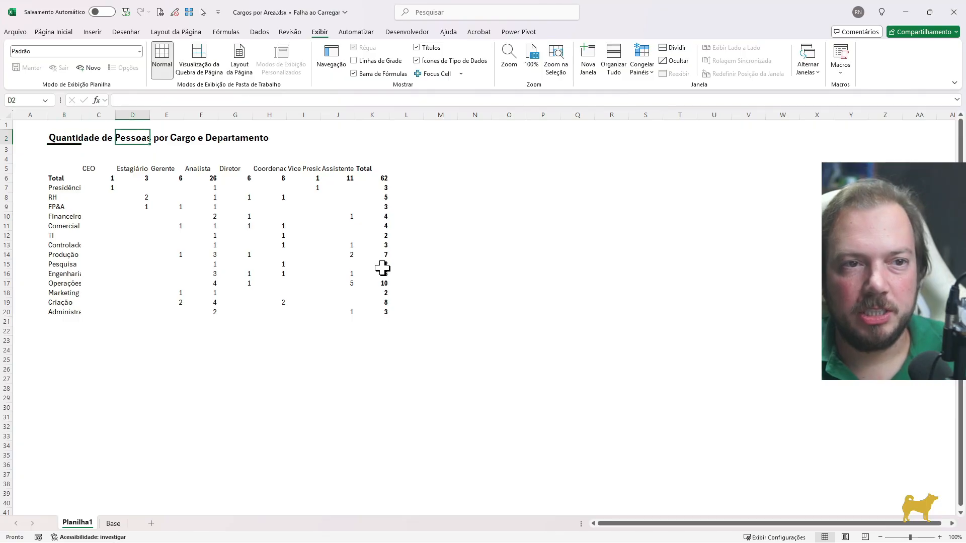
{"action": "key", "text": "shift+Right"}
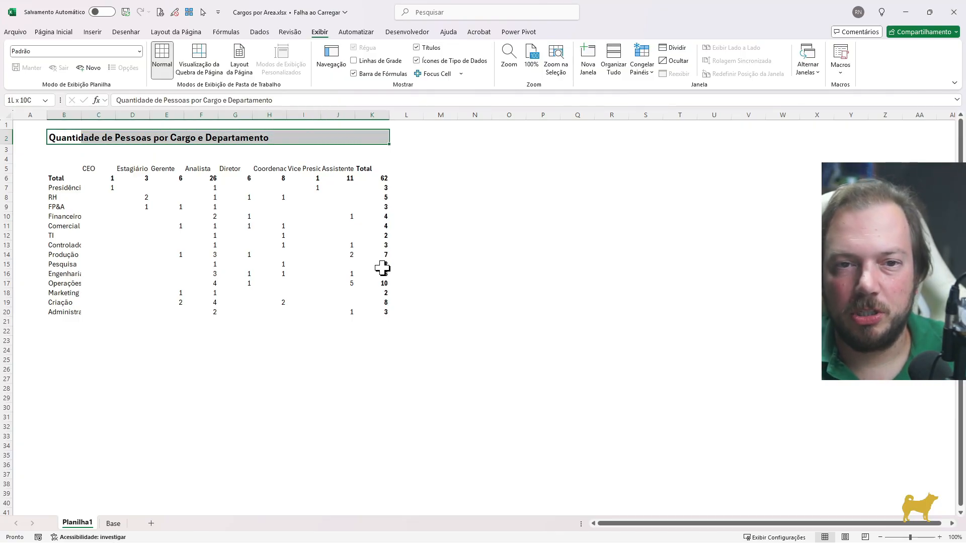
Autofit column B to the department names in B7:B20
{"action": "key", "text": "Down"}
{"action": "key", "text": "Down"}
{"action": "key", "text": "Down"}
{"action": "key", "text": "Down"}
{"action": "key", "text": "Down"}
{"action": "key", "text": "Down"}
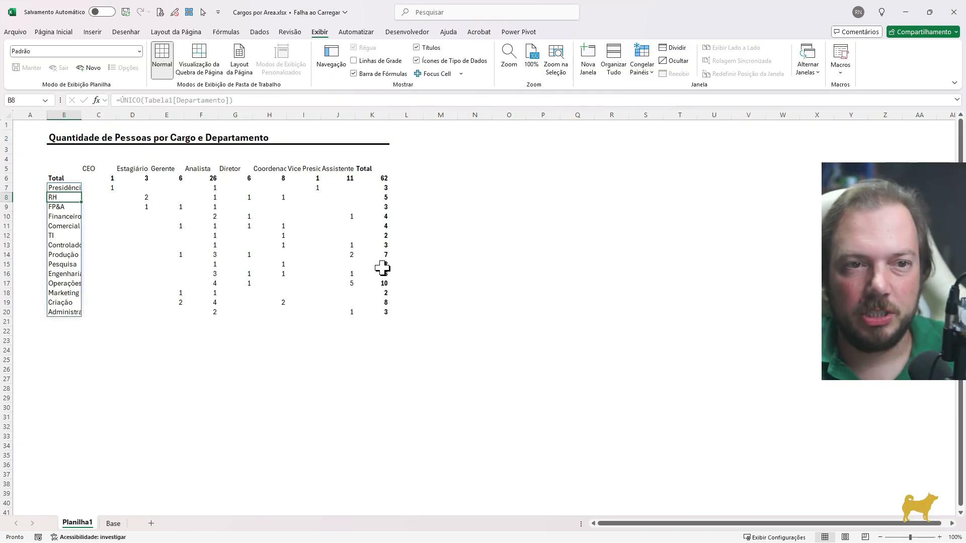
{"action": "key", "text": "Up"}
{"action": "key", "text": "ctrl+shift+Down"}
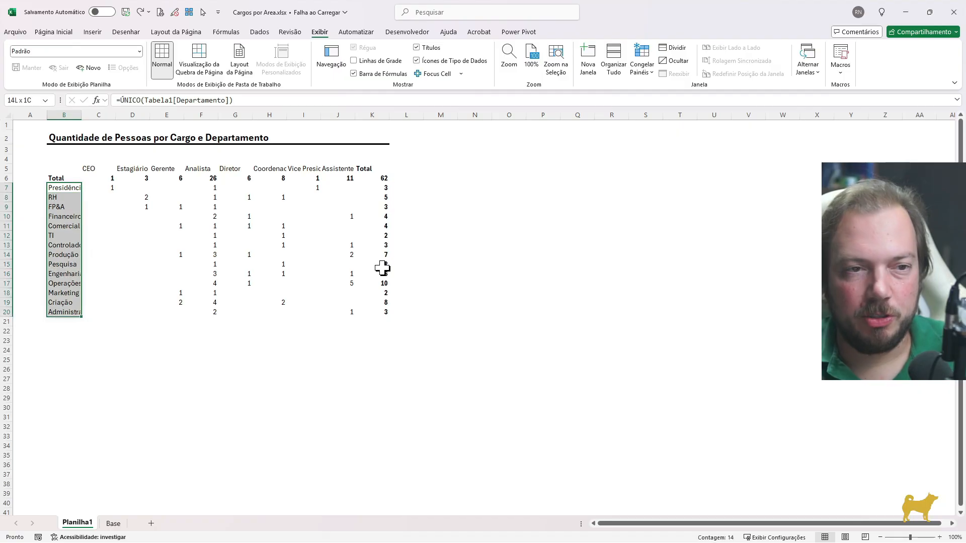
{"action": "key", "text": "f"}
{"action": "key", "text": "c"}
{"action": "key", "text": "a"}
Enable text wrapping for the job title headers in C5:K5
{"action": "key", "text": "Right"}
{"action": "key", "text": "Up"}
{"action": "key", "text": "Up"}
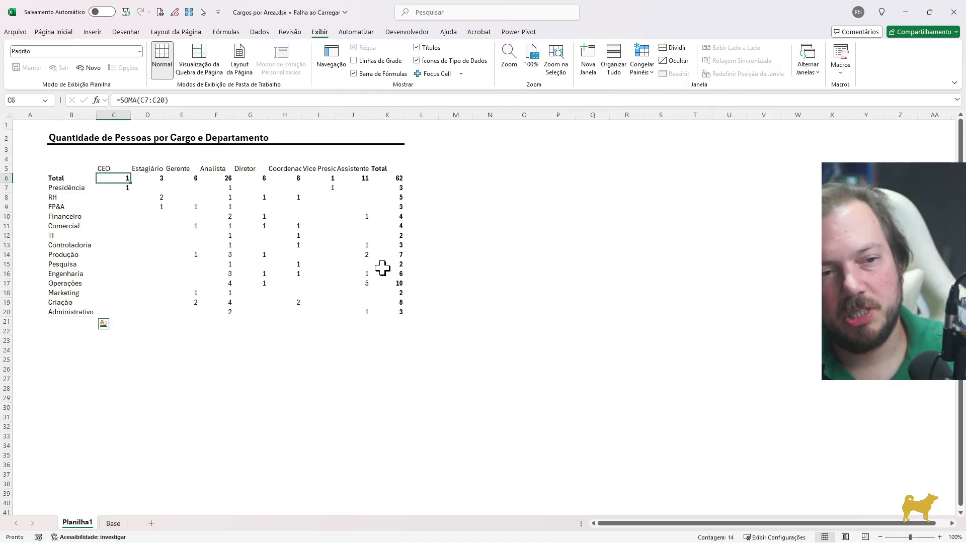
{"action": "key", "text": "ctrl+shift+Right"}
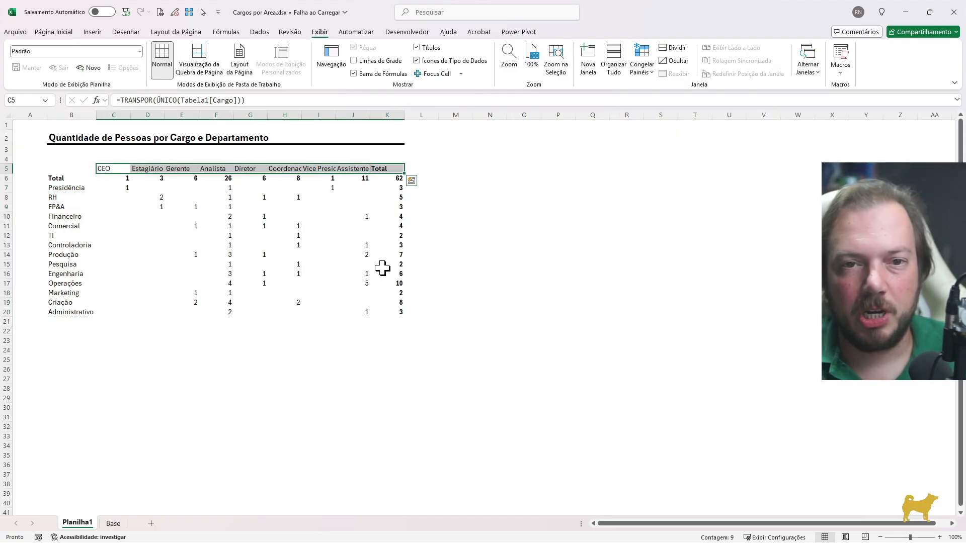
{"action": "key", "text": "ctrl+1"}
{"action": "key", "text": "ctrl+shift+Tab"}
{"action": "key", "text": "ctrl+shift+Tab"}
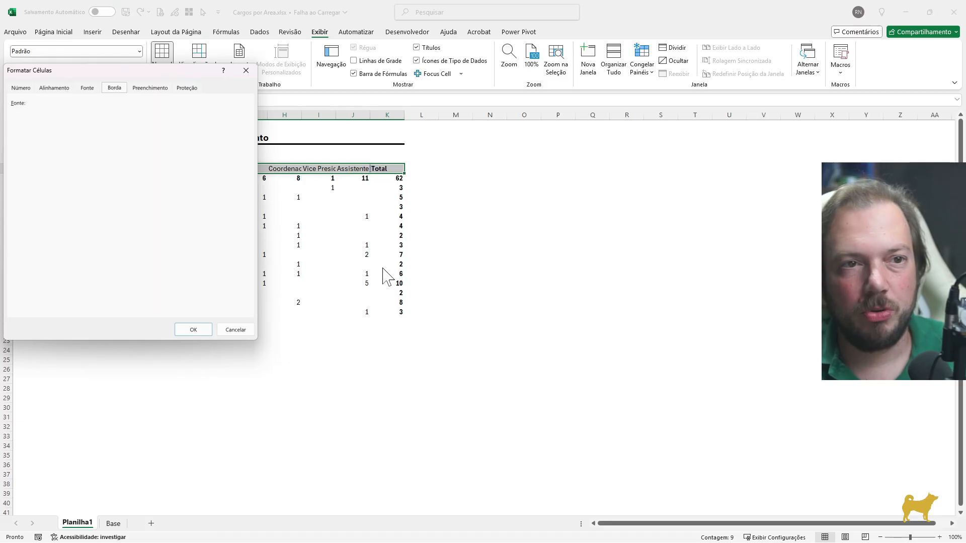
{"action": "key", "text": "alt+q"}
Center the headers in C5:K5 both horizontally and vertically
{"action": "key", "text": "shift+Tab"}
{"action": "key", "text": "shift+Tab"}
{"action": "key", "text": "shift+Tab"}
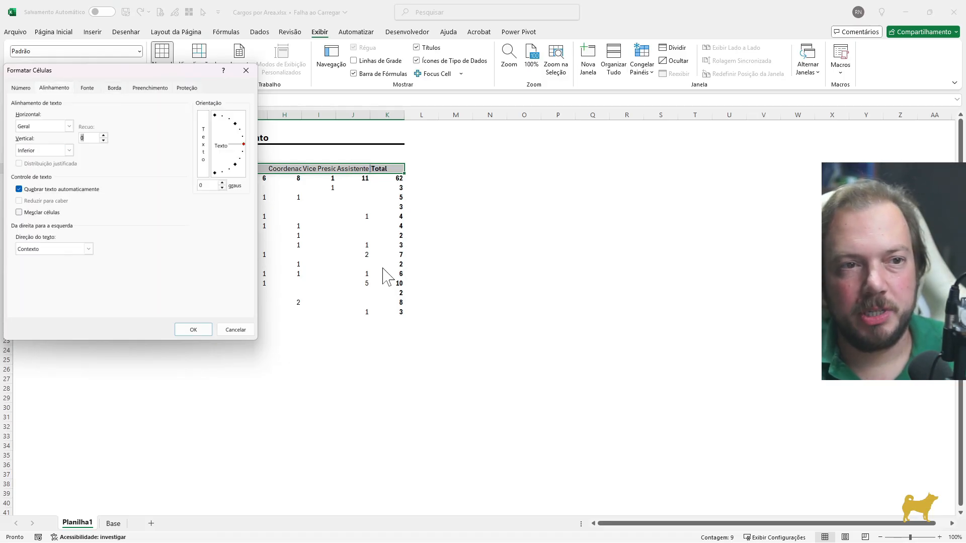
{"action": "key", "text": "alt+Down"}
{"action": "key", "text": "Down"}
{"action": "key", "text": "Down"}
{"action": "key", "text": "Down"}
{"action": "key", "text": "Up"}
{"action": "key", "text": "Tab"}
{"action": "key", "text": "Tab"}
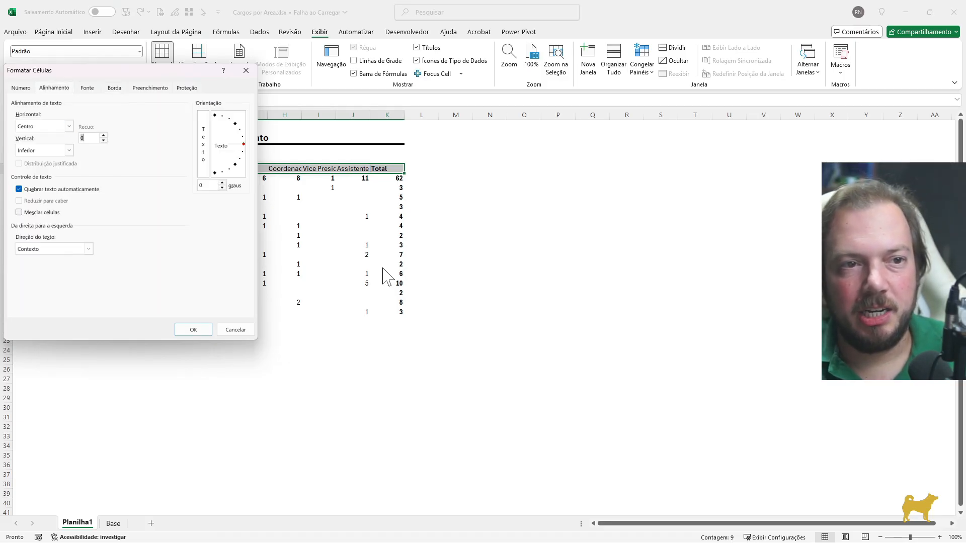
{"action": "key", "text": "alt+Down"}
{"action": "key", "text": "Up"}
{"action": "key", "text": "Return"}
{"action": "key", "text": "Return"}
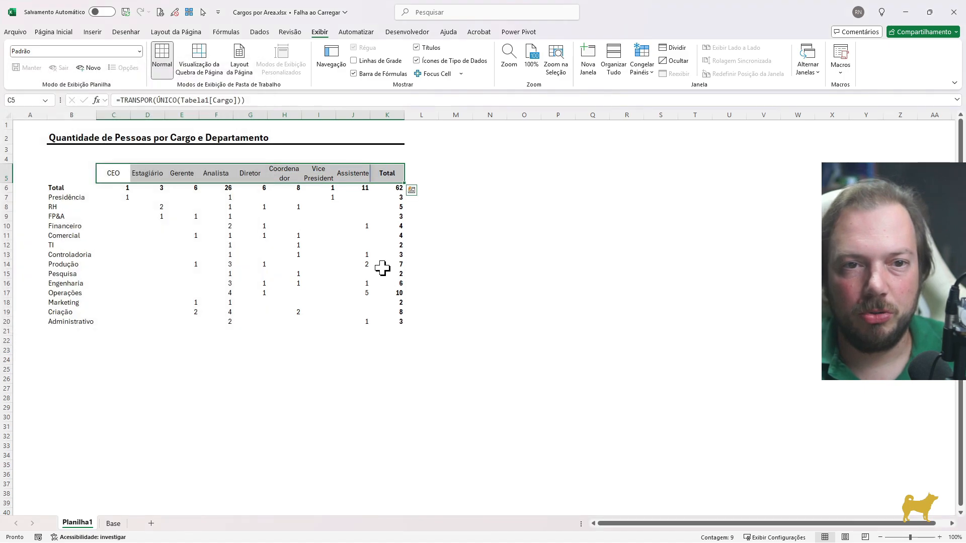
{"action": "key", "text": "Right"}
{"action": "key", "text": "Right"}
{"action": "key", "text": "Right"}
{"action": "key", "text": "Right"}
{"action": "key", "text": "Down"}
{"action": "key", "text": "Down"}
Add a border along the outer right edge of B7:J20, separating the counts from the Total column
{"action": "key", "text": "Down"}
{"action": "key", "text": "Left"}
{"action": "key", "text": "Up"}
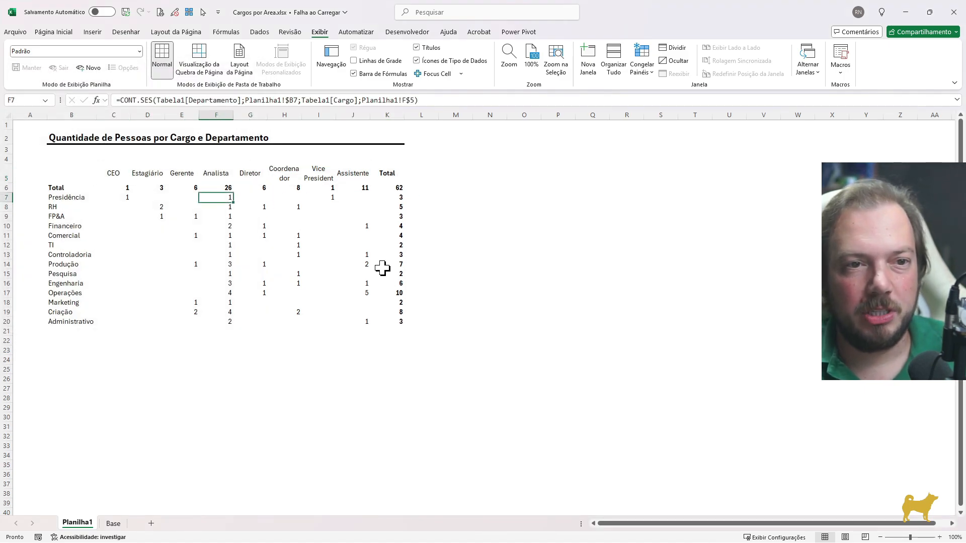
{"action": "key", "text": "Left"}
{"action": "key", "text": "Up"}
{"action": "key", "text": "Left"}
{"action": "key", "text": "Up"}
{"action": "key", "text": "Up"}
{"action": "key", "text": "Left"}
{"action": "key", "text": "Down"}
{"action": "key", "text": "Down"}
{"action": "key", "text": "Left"}
{"action": "key", "text": "Down"}
{"action": "key", "text": "ctrl+shift+Right"}
{"action": "key", "text": "ctrl+shift+Down"}
{"action": "key", "text": "ctrl+shift+Left"}
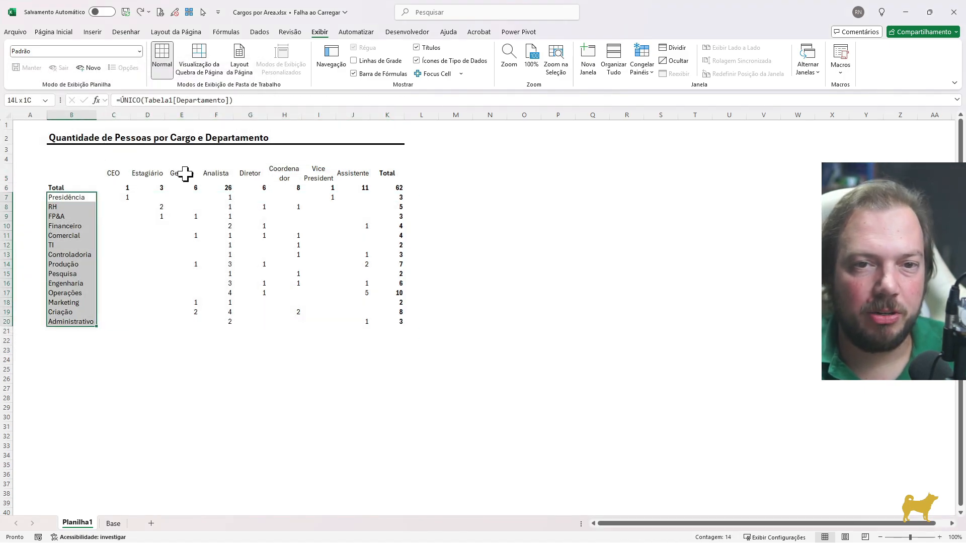
{"action": "key", "text": "ctrl+shift+Right"}
{"action": "key", "text": "shift+Left"}
{"action": "key", "text": "ctrl+1"}
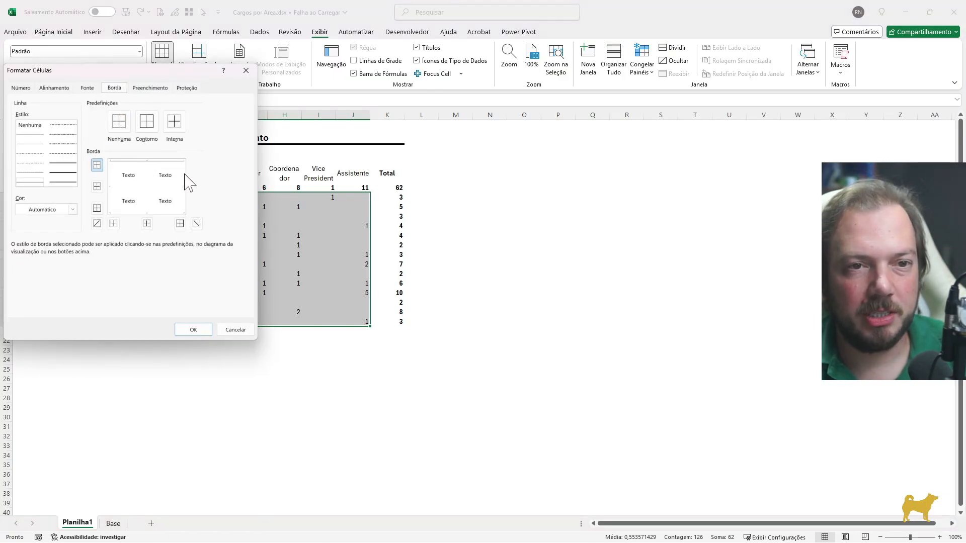
{"action": "left_click", "coordinate": [180, 223]}
{"action": "left_click", "coordinate": [193, 330]}
{"action": "left_click", "coordinate": [442, 274]}
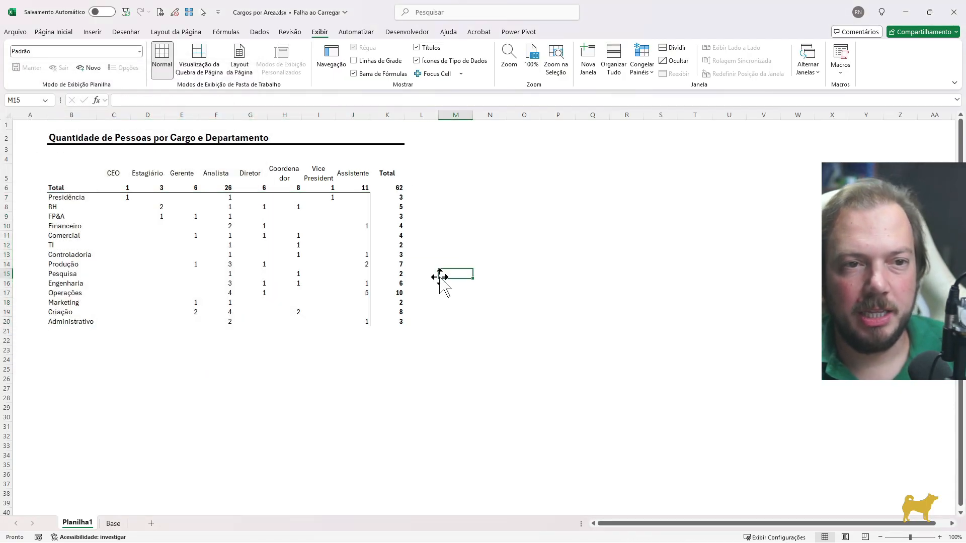
{"action": "key", "text": "Left"}
{"action": "key", "text": "Left"}
{"action": "key", "text": "Up"}
{"action": "key", "text": "Up"}
{"action": "key", "text": "Left"}
{"action": "key", "text": "Left"}
{"action": "key", "text": "Up"}
{"action": "key", "text": "Up"}
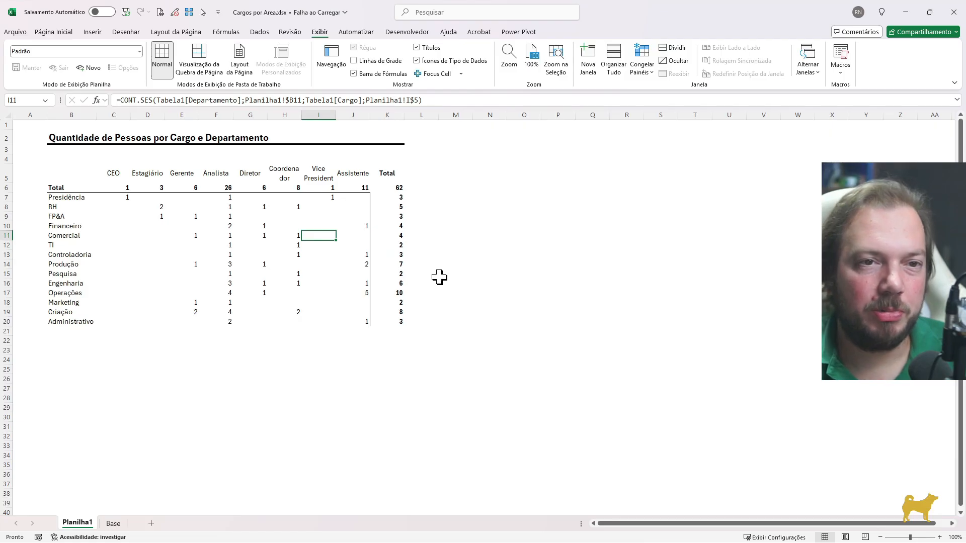
{"action": "key", "text": "Right"}
{"action": "key", "text": "Right"}
{"action": "key", "text": "Right"}
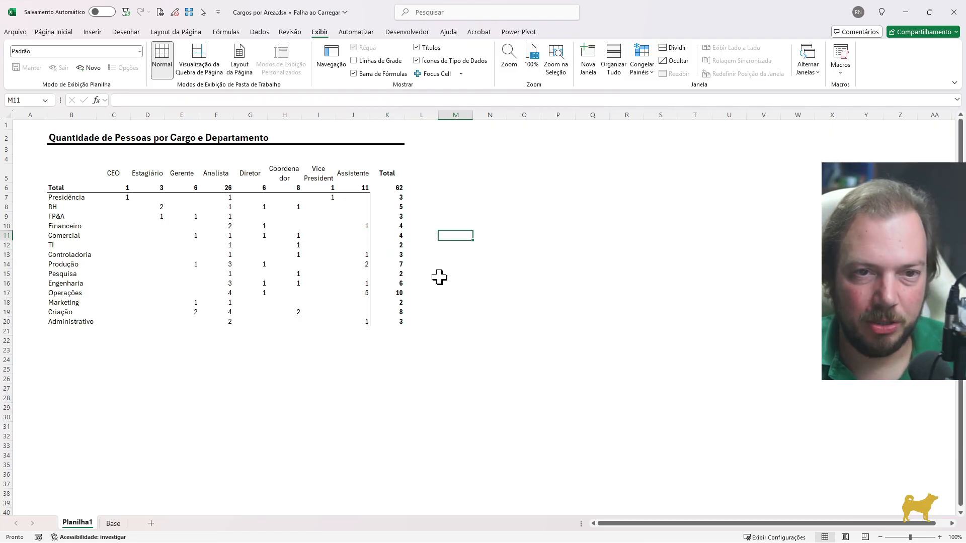
Insert a PivotTable at cell B26 of Planilha1, using the entire table on the Base sheet as its source
{"action": "key", "text": "Down"}
{"action": "key", "text": "Left"}
{"action": "key", "text": "Down"}
{"action": "key", "text": "Down"}
{"action": "key", "text": "Down"}
{"action": "key", "text": "Down"}
{"action": "key", "text": "Down"}
{"action": "key", "text": "Down"}
{"action": "key", "text": "Down"}
{"action": "key", "text": "Down"}
{"action": "key", "text": "Down"}
{"action": "key", "text": "Down"}
{"action": "key", "text": "Down"}
{"action": "key", "text": "Down"}
{"action": "key", "text": "Down"}
{"action": "key", "text": "Down"}
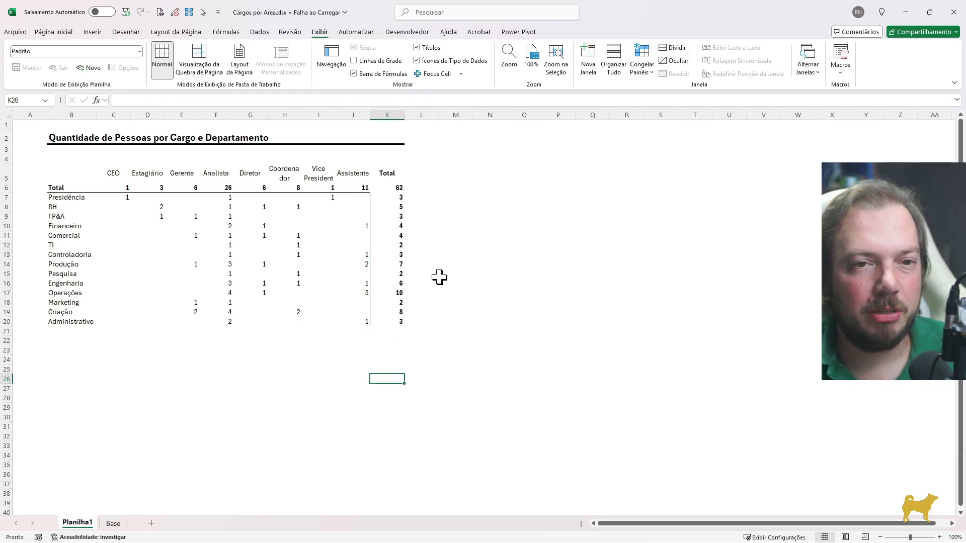
{"action": "key", "text": "ctrl+Up"}
{"action": "key", "text": "Left"}
{"action": "key", "text": "Down"}
{"action": "key", "text": "Down"}
{"action": "key", "text": "Down"}
{"action": "key", "text": "Down"}
{"action": "key", "text": "Down"}
{"action": "key", "text": "Down"}
{"action": "key", "text": "Left"}
{"action": "key", "text": "Left"}
{"action": "key", "text": "Left"}
{"action": "key", "text": "Left"}
{"action": "key", "text": "Left"}
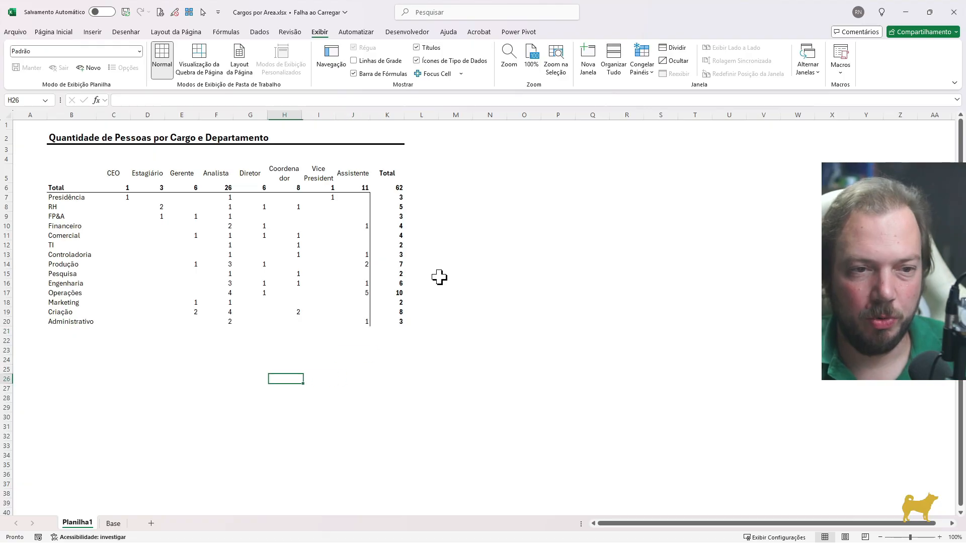
{"action": "key", "text": "Left"}
{"action": "key", "text": "Left"}
{"action": "key", "text": "Left"}
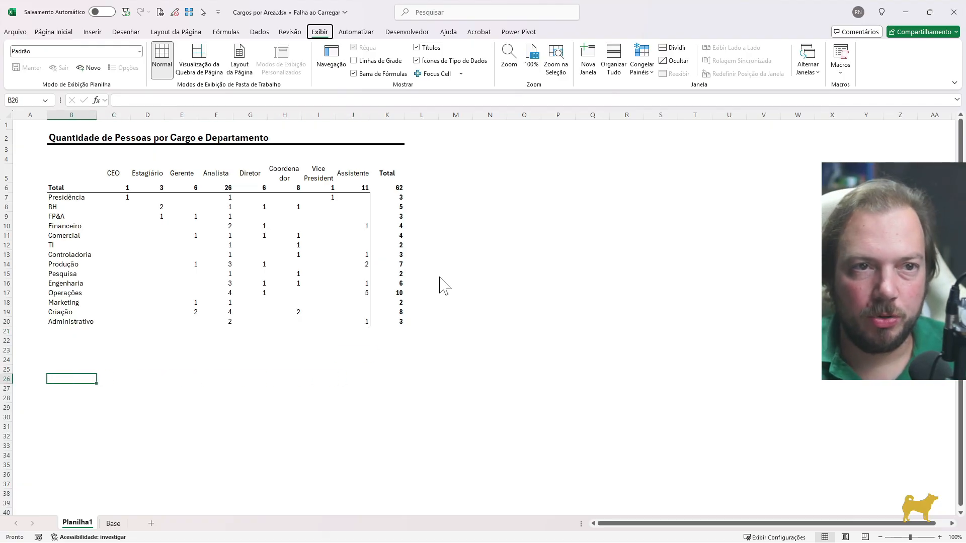
{"action": "key", "text": "alt"}
{"action": "key", "text": "t"}
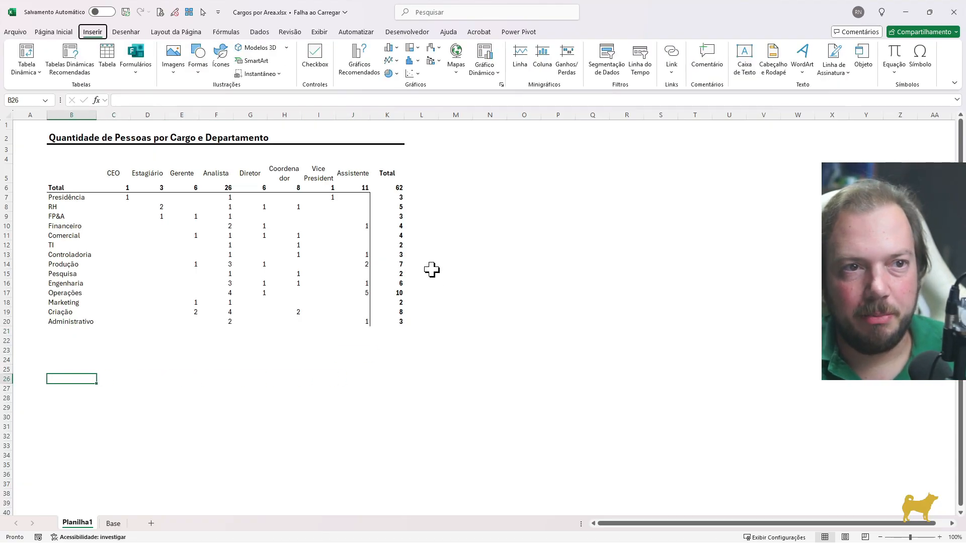
{"action": "key", "text": "v"}
{"action": "key", "text": "t"}
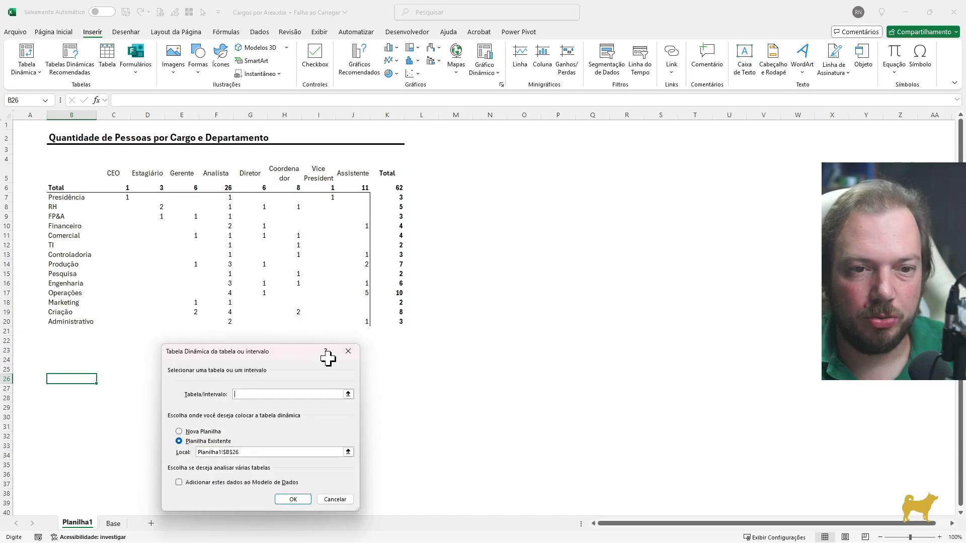
{"action": "left_click", "coordinate": [348, 394]}
{"action": "left_click", "coordinate": [113, 524]}
{"action": "left_click", "coordinate": [130, 263]}
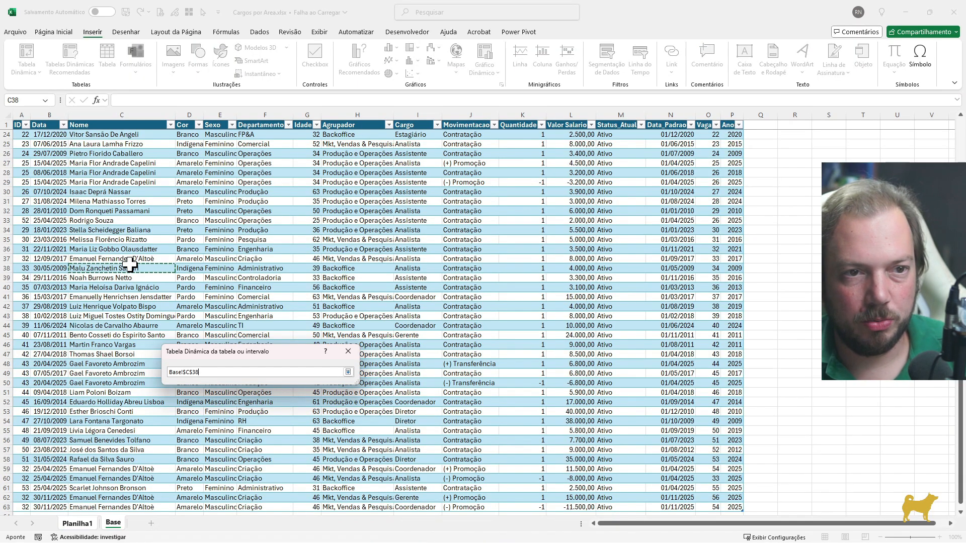
{"action": "key", "text": "ctrl+space"}
{"action": "key", "text": "ctrl+a"}
{"action": "key", "text": "Return"}
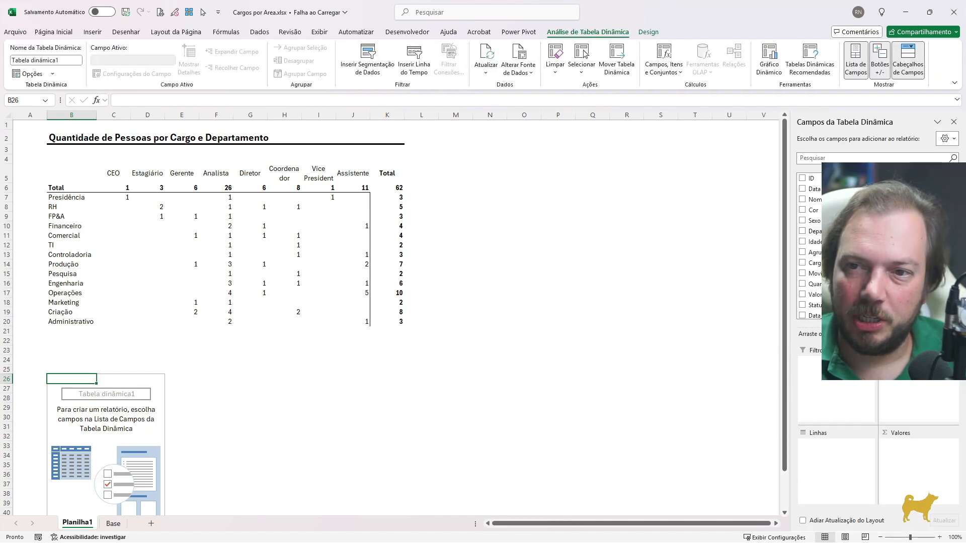
Build the PivotTable with the count of Nome as values, Departamento as rows and Cargo as columns
{"action": "left_click_drag", "start_coordinate": [812, 199], "coordinate": [905, 455]}
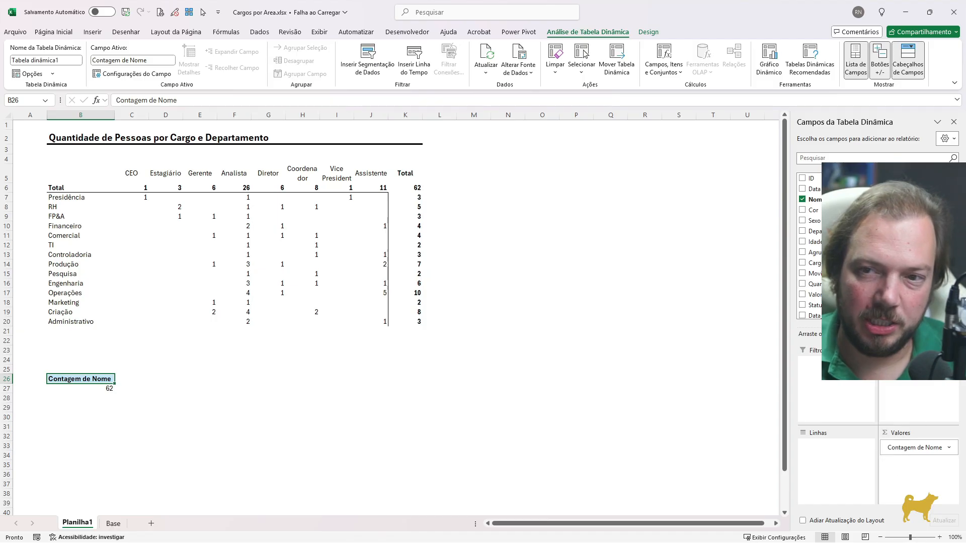
{"action": "left_click_drag", "start_coordinate": [813, 231], "coordinate": [827, 446]}
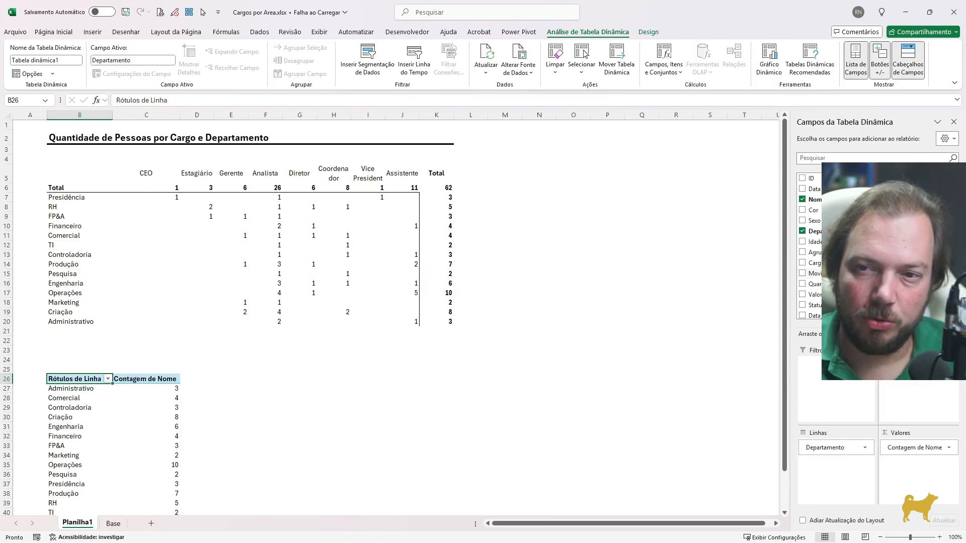
{"action": "left_click_drag", "start_coordinate": [910, 382], "coordinate": [909, 390]}
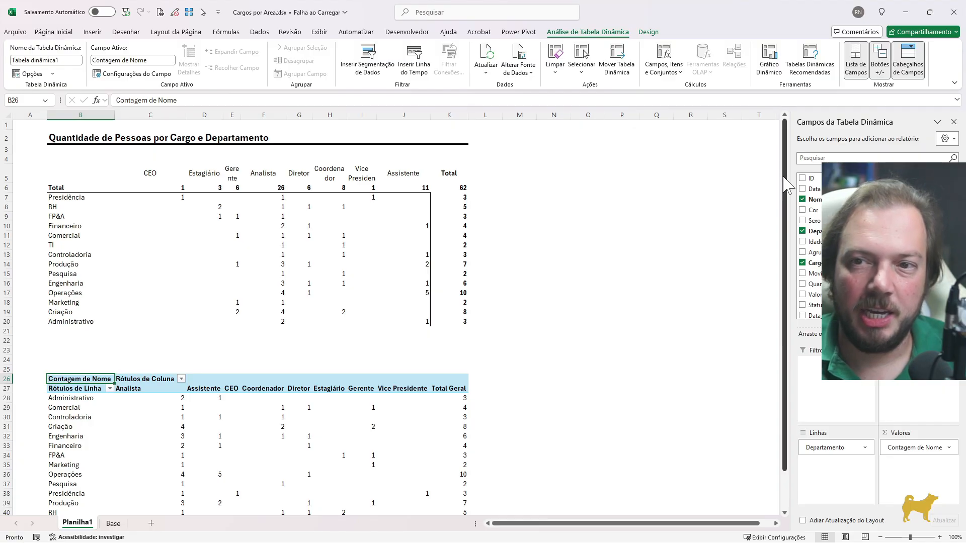
{"action": "left_click_drag", "start_coordinate": [784, 187], "coordinate": [784, 225]}
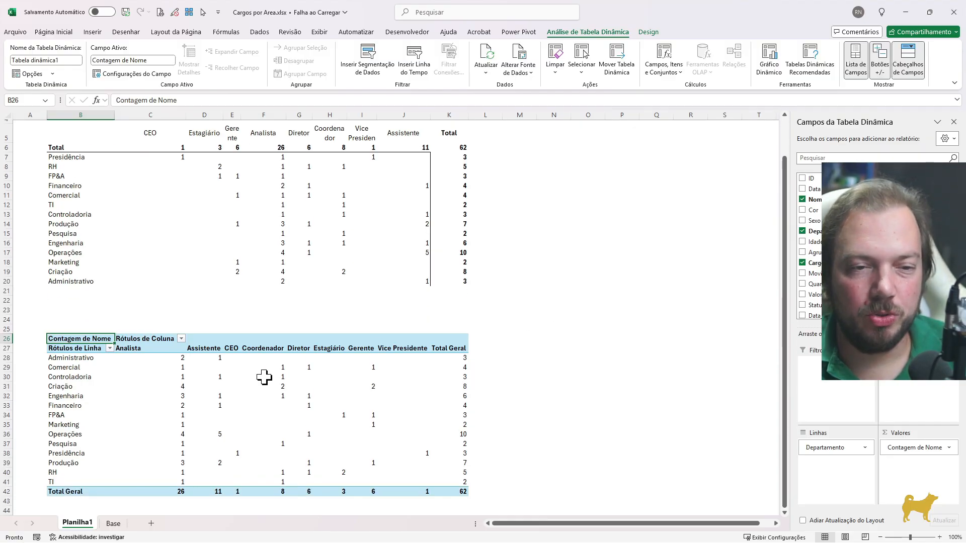
Show the Contagem de Nome values as % do Total Geral, formatted as Porcentagem with 2 decimal places
{"action": "left_click", "coordinate": [254, 188]}
{"action": "left_click", "coordinate": [232, 407]}
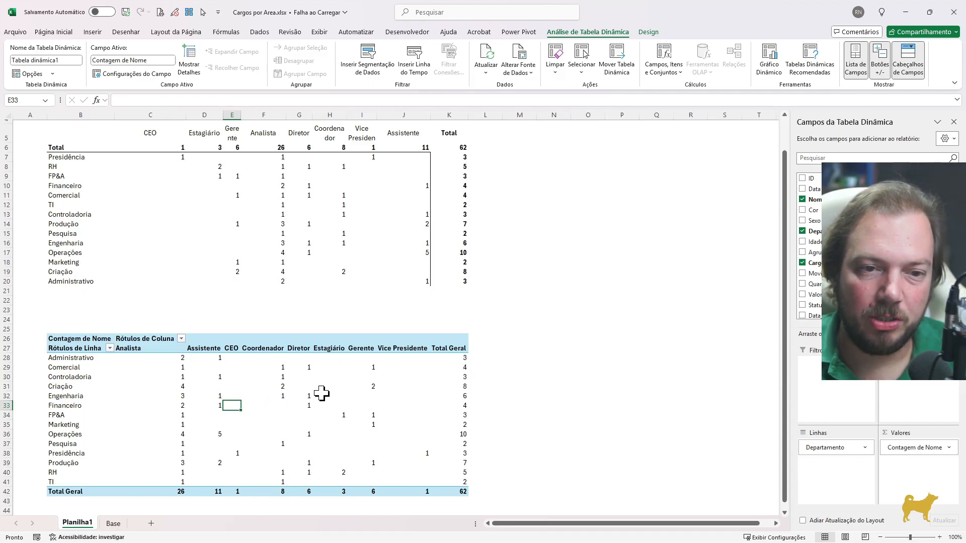
{"action": "left_click", "coordinate": [937, 447]}
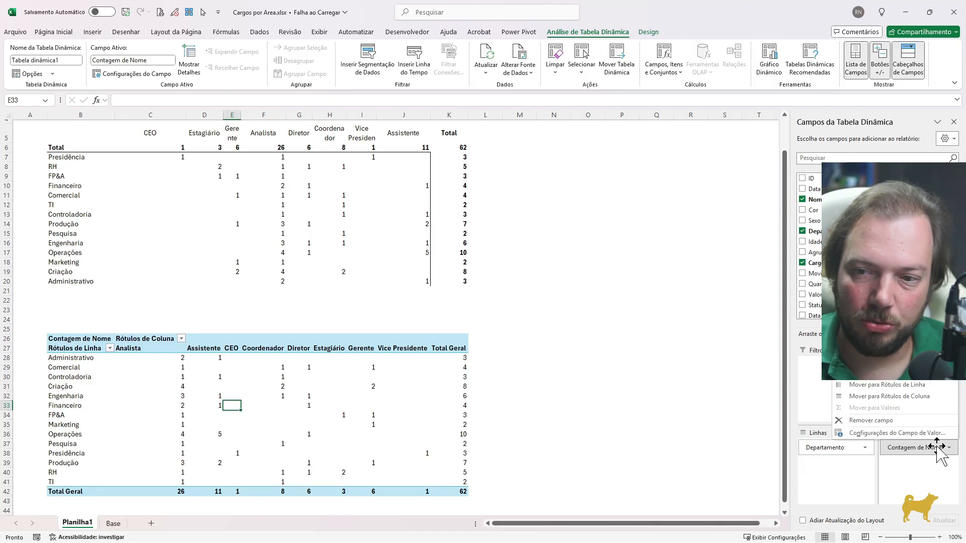
{"action": "left_click", "coordinate": [895, 433]}
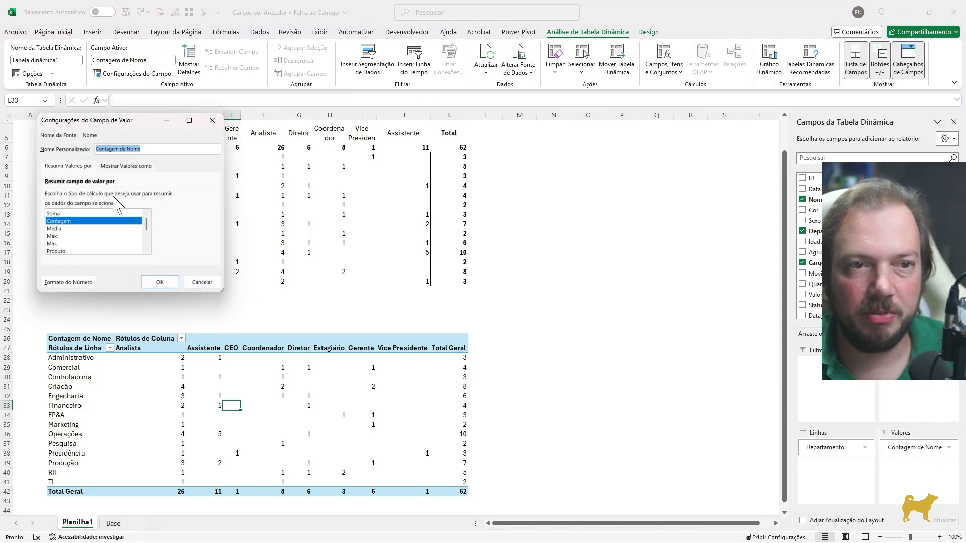
{"action": "left_click", "coordinate": [133, 167]}
{"action": "left_click", "coordinate": [82, 195]}
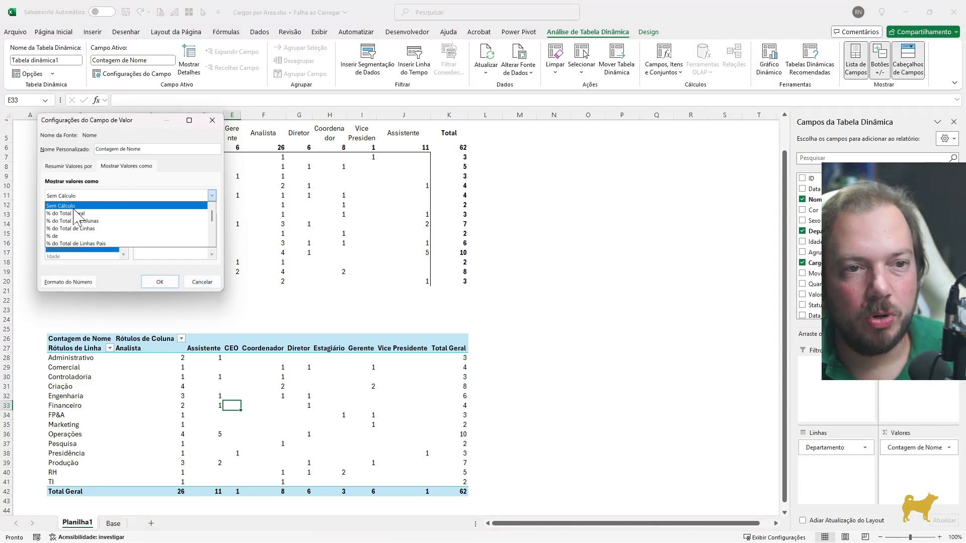
{"action": "left_click", "coordinate": [88, 213]}
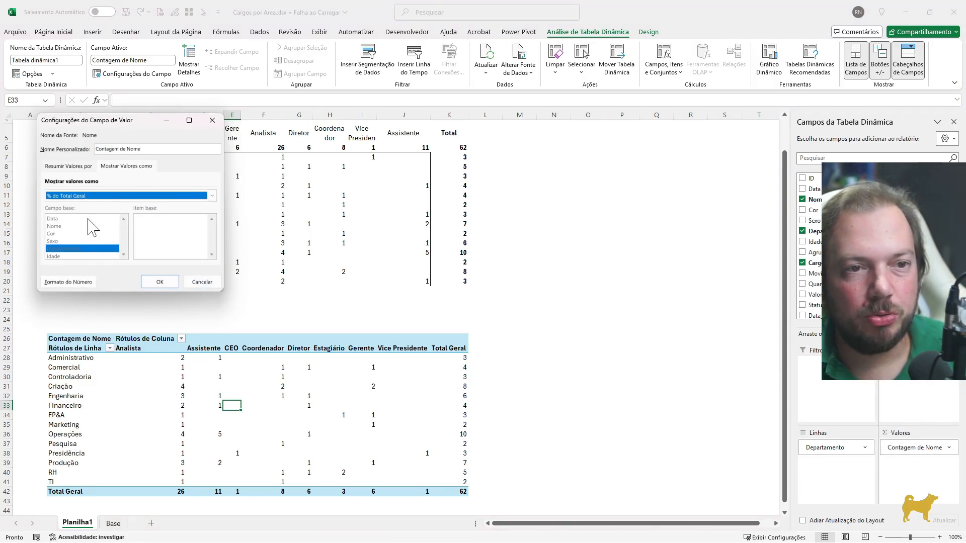
{"action": "left_click", "coordinate": [81, 282]}
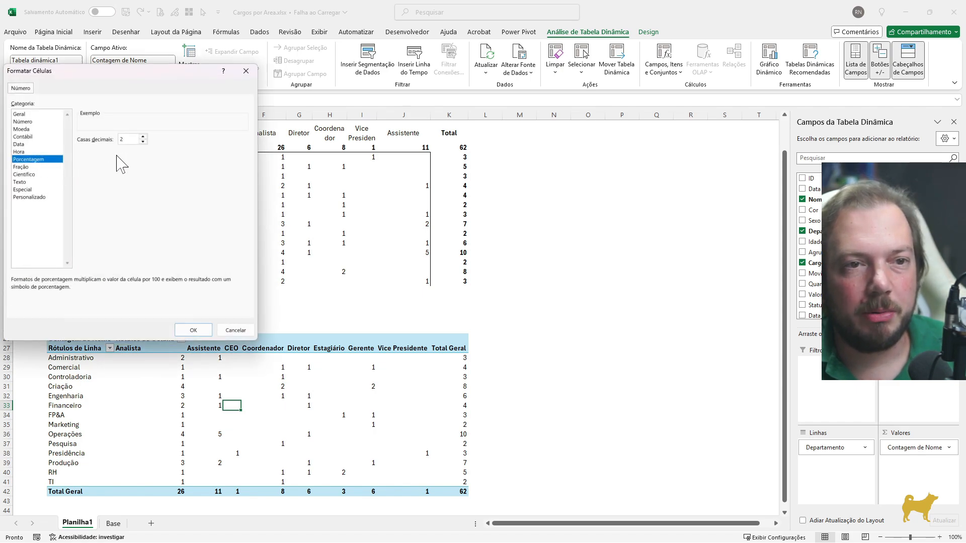
{"action": "left_click", "coordinate": [190, 332]}
{"action": "left_click", "coordinate": [170, 284]}
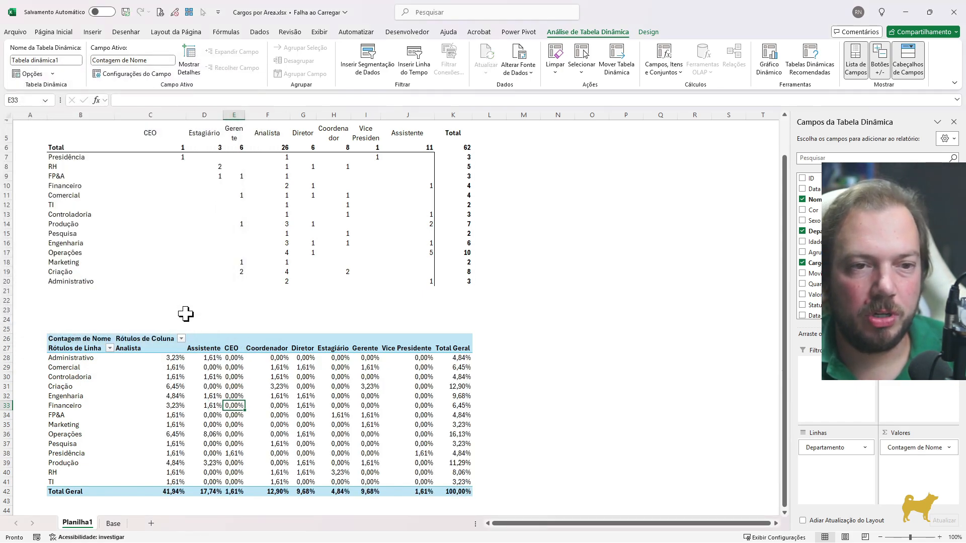
Examine the PivotTable's percentages for Analista in Administrativo and Criação and the overall Total Geral
{"action": "left_click", "coordinate": [174, 358]}
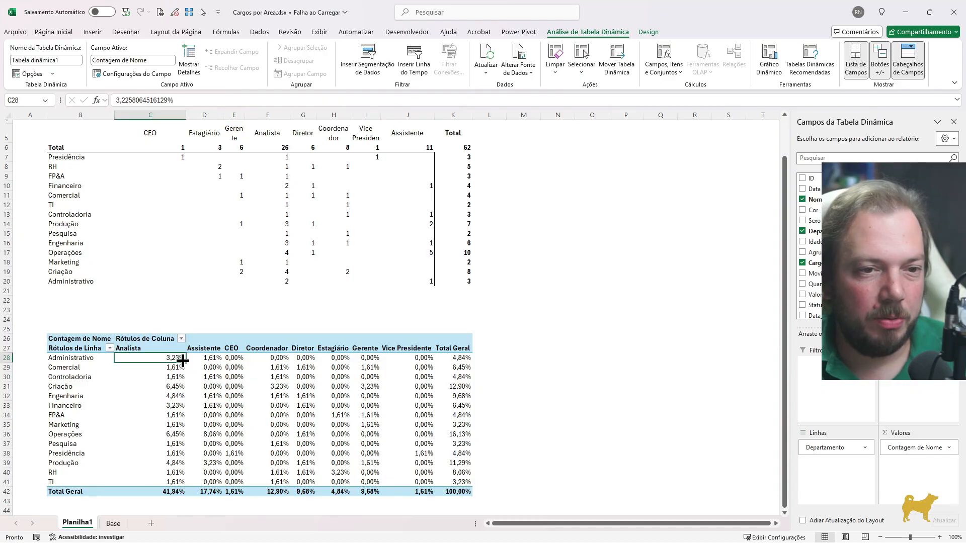
{"action": "left_click", "coordinate": [452, 490]}
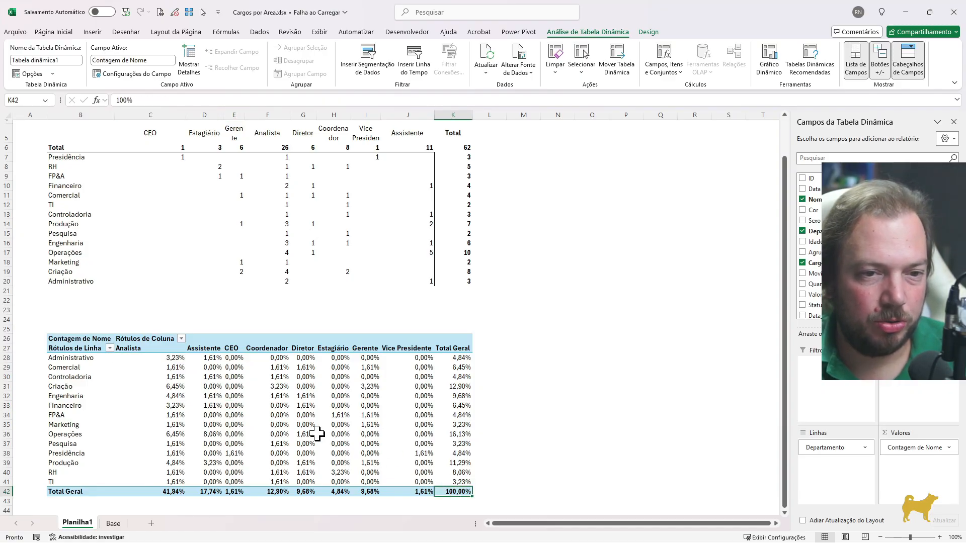
{"action": "left_click", "coordinate": [170, 387]}
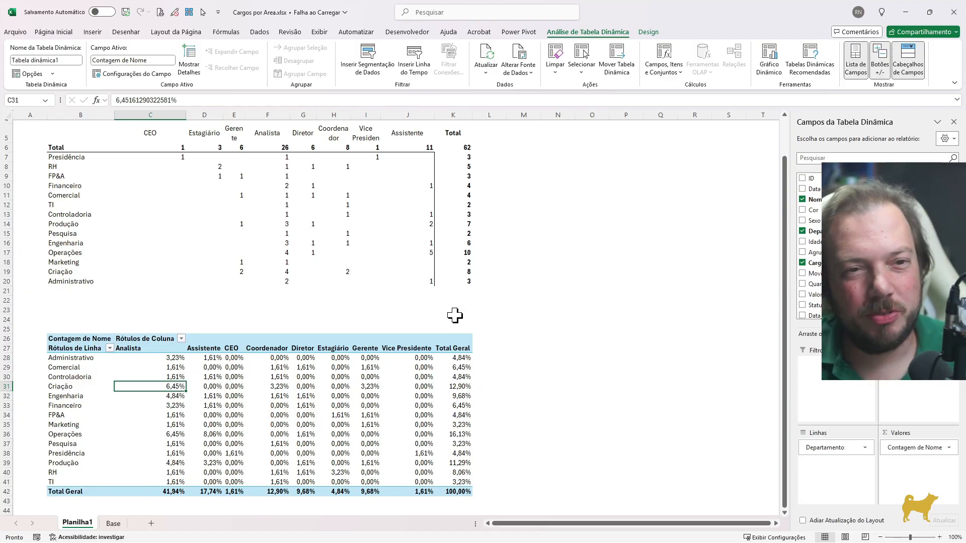
{"action": "scroll", "coordinate": [379, 232], "scroll_direction": "down", "scroll_amount": 1}
{"action": "scroll", "coordinate": [379, 231], "scroll_direction": "up", "scroll_amount": 2}
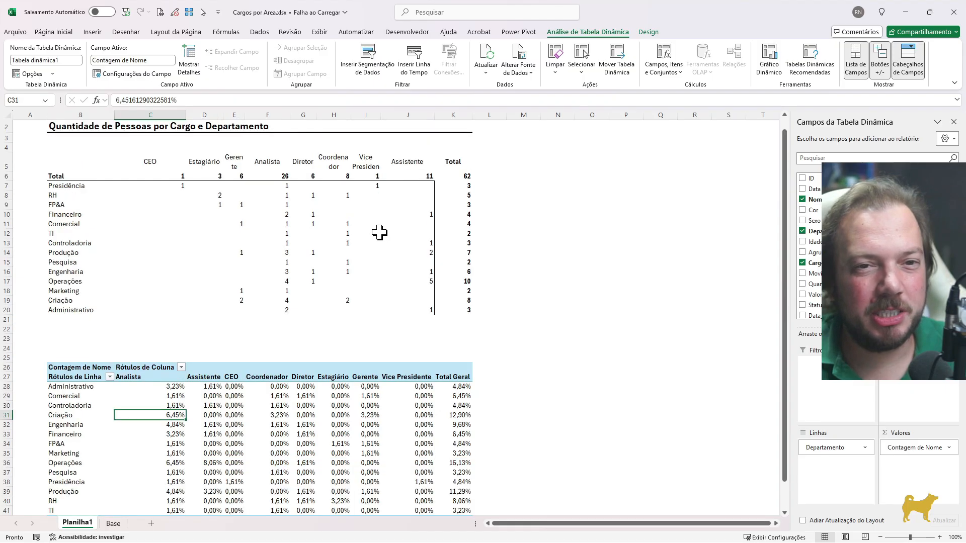
{"action": "key", "text": "Up"}
{"action": "key", "text": "Left"}
{"action": "key", "text": "Left"}
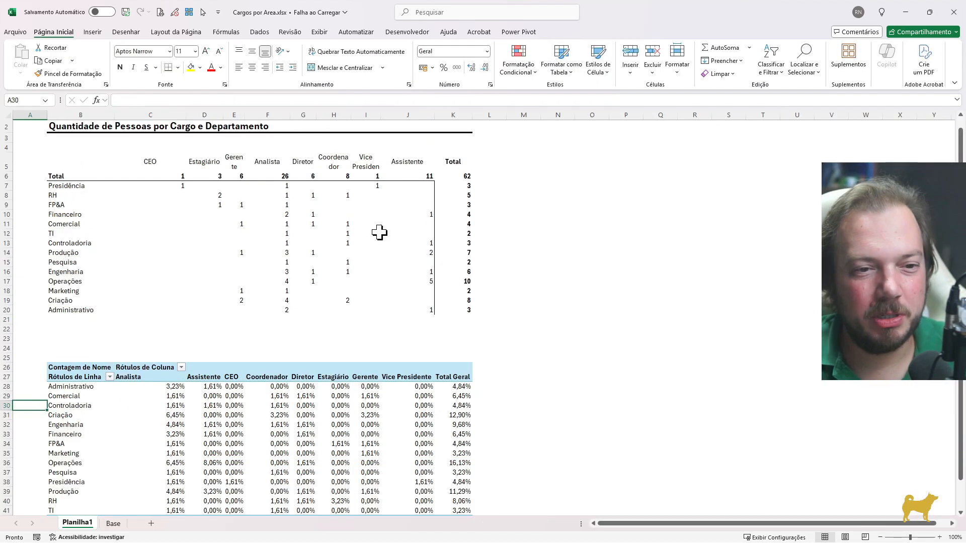
{"action": "key", "text": "Right"}
{"action": "key", "text": "Right"}
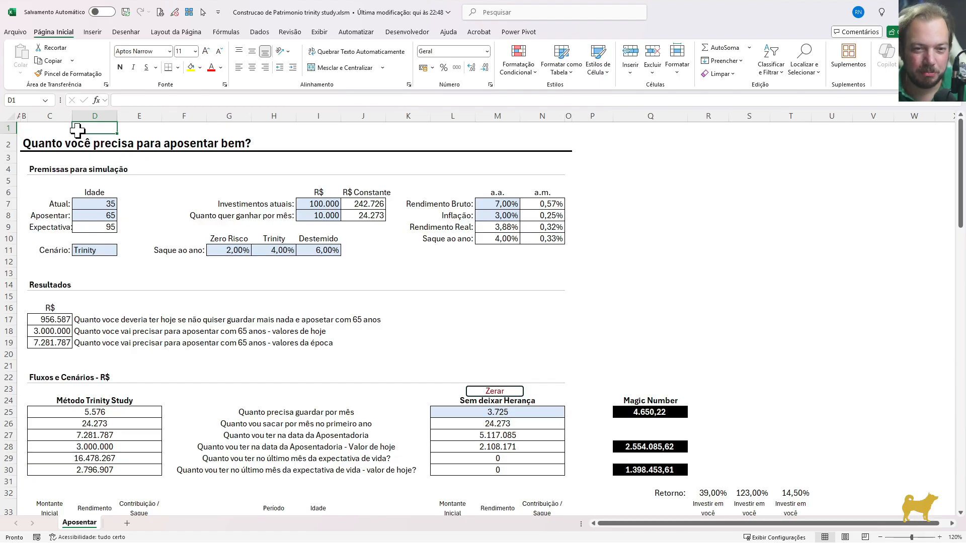
Examine the retirement simulation's age, withdrawal rate and current investment assumptions and the monthly savings under Método Trinity Study
{"action": "left_click_drag", "start_coordinate": [18, 129], "coordinate": [791, 313]}
{"action": "left_click", "coordinate": [790, 307]}
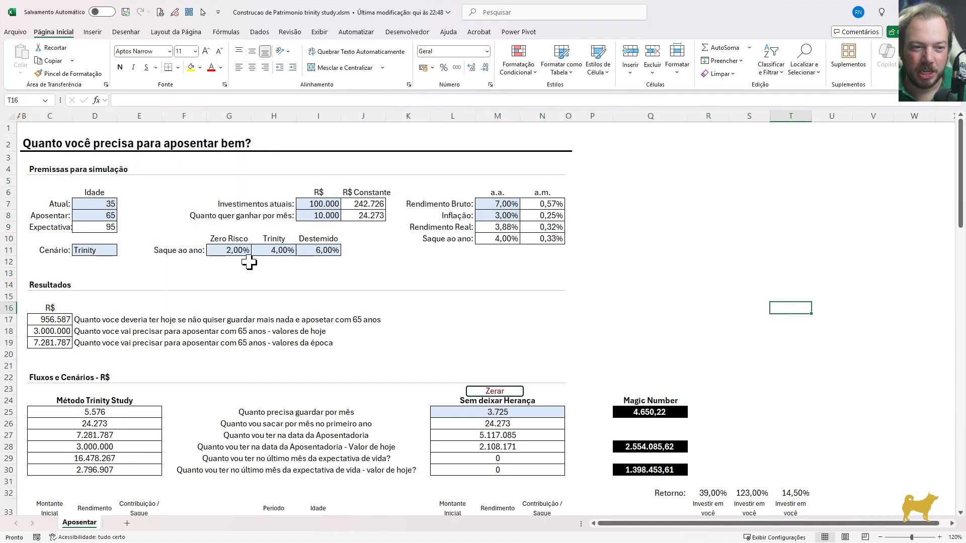
{"action": "left_click", "coordinate": [107, 206]}
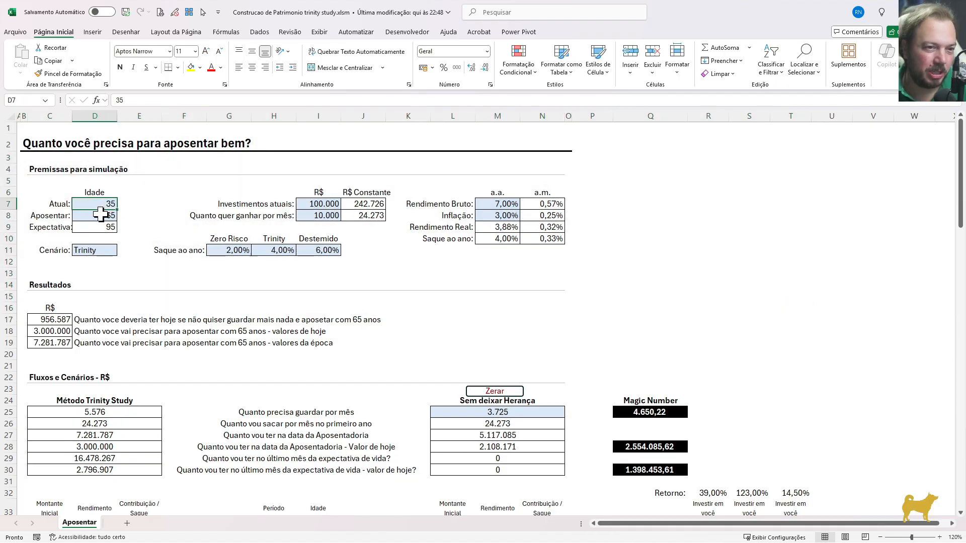
{"action": "left_click", "coordinate": [101, 215]}
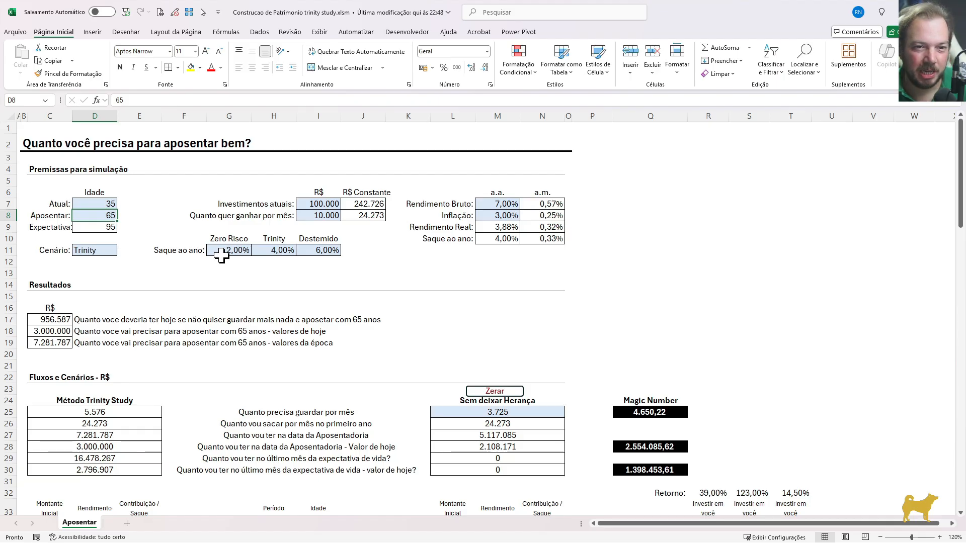
{"action": "left_click_drag", "start_coordinate": [221, 255], "coordinate": [281, 252]}
{"action": "left_click", "coordinate": [325, 206]}
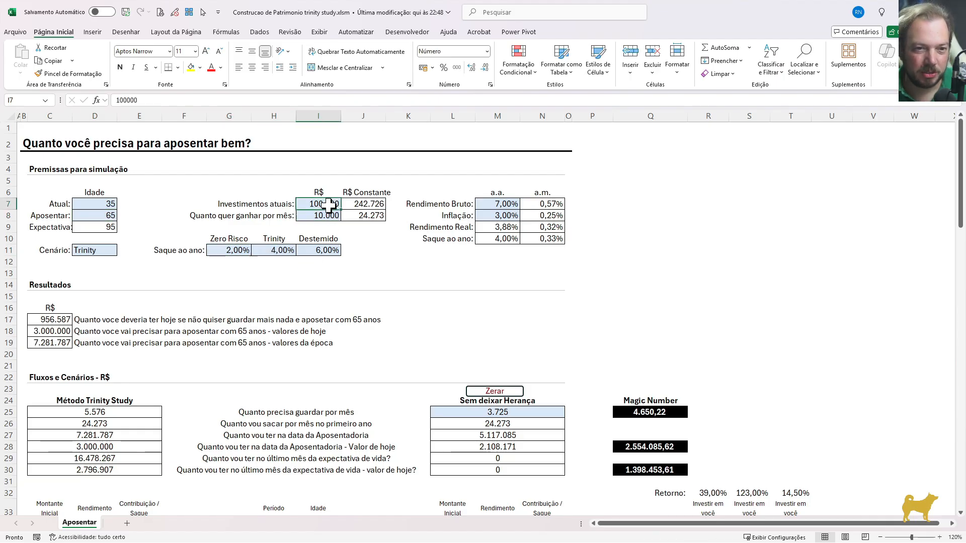
{"action": "scroll", "coordinate": [300, 264], "scroll_direction": "down", "scroll_amount": 1}
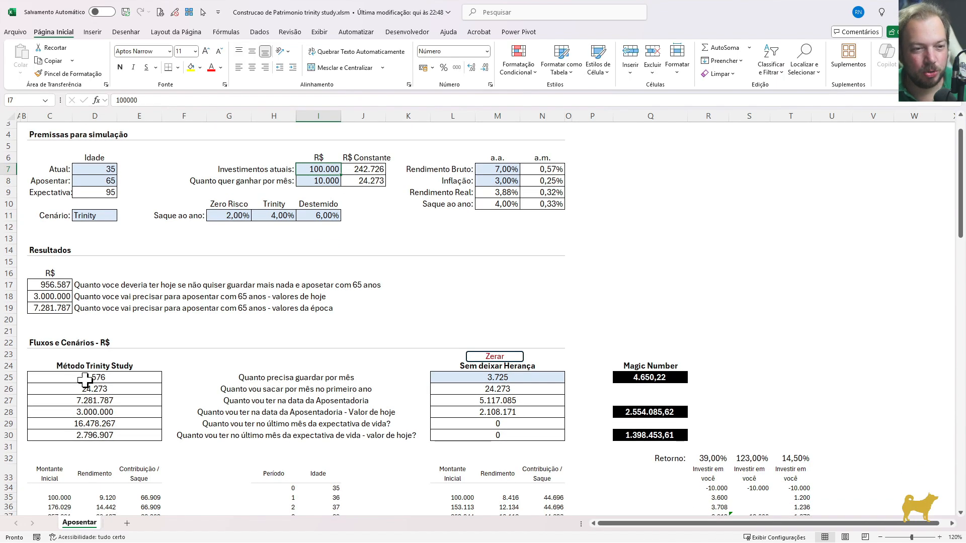
{"action": "left_click", "coordinate": [85, 380]}
{"action": "scroll", "coordinate": [304, 340], "scroll_direction": "down", "scroll_amount": 2}
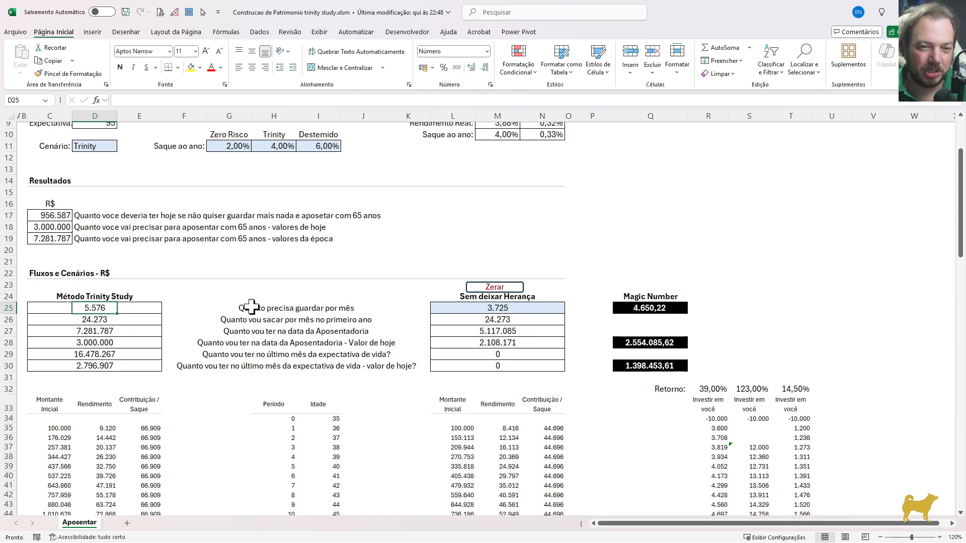
Examine the Método Trinity Study and Sem deixar Herança scenarios, the yearly flow tables, and the simulation's assumptions
{"action": "left_click", "coordinate": [86, 296]}
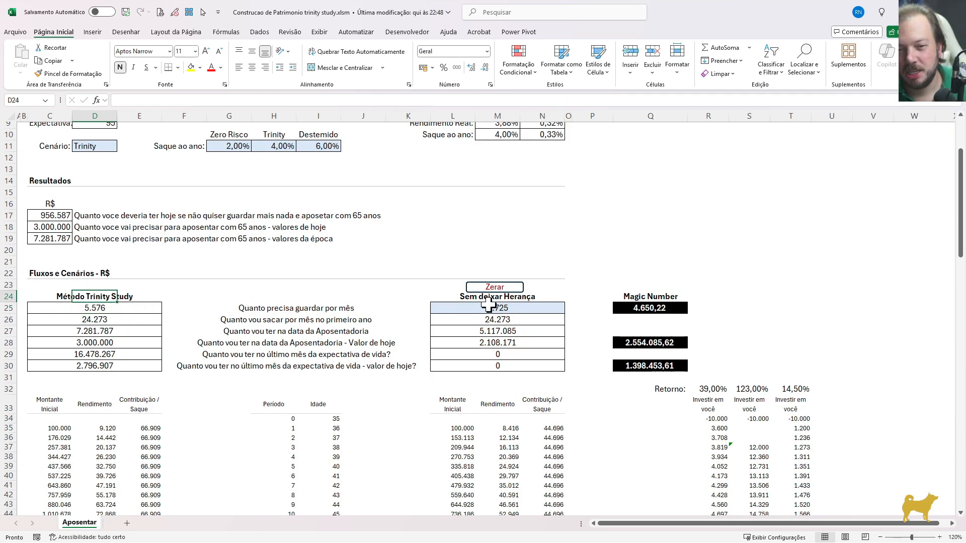
{"action": "left_click", "coordinate": [446, 307]}
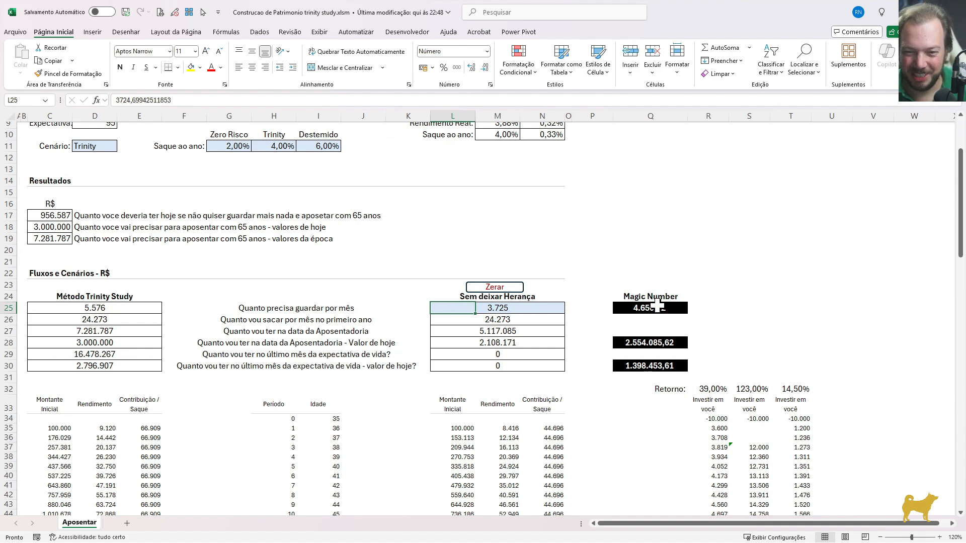
{"action": "scroll", "coordinate": [370, 349], "scroll_direction": "down", "scroll_amount": 3}
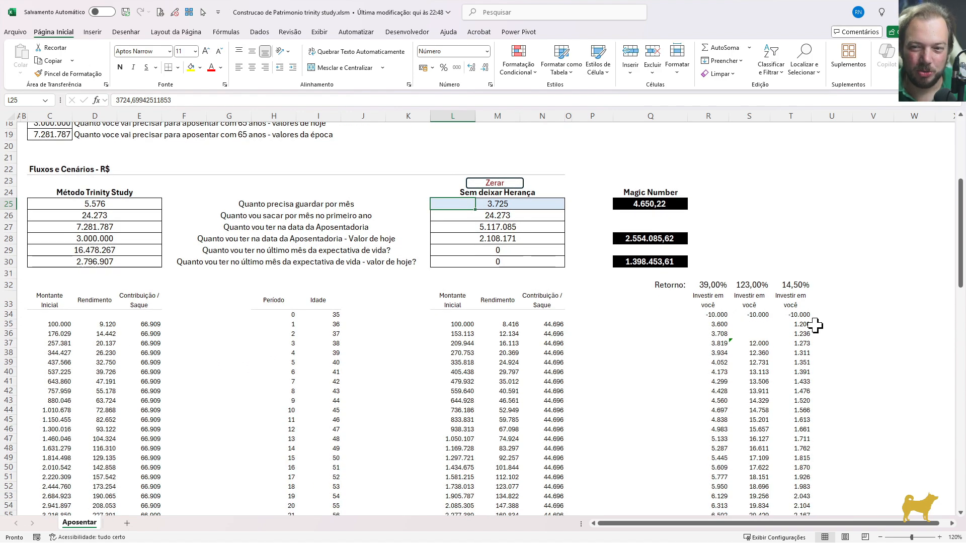
{"action": "left_click_drag", "start_coordinate": [960, 236], "coordinate": [950, 150]}
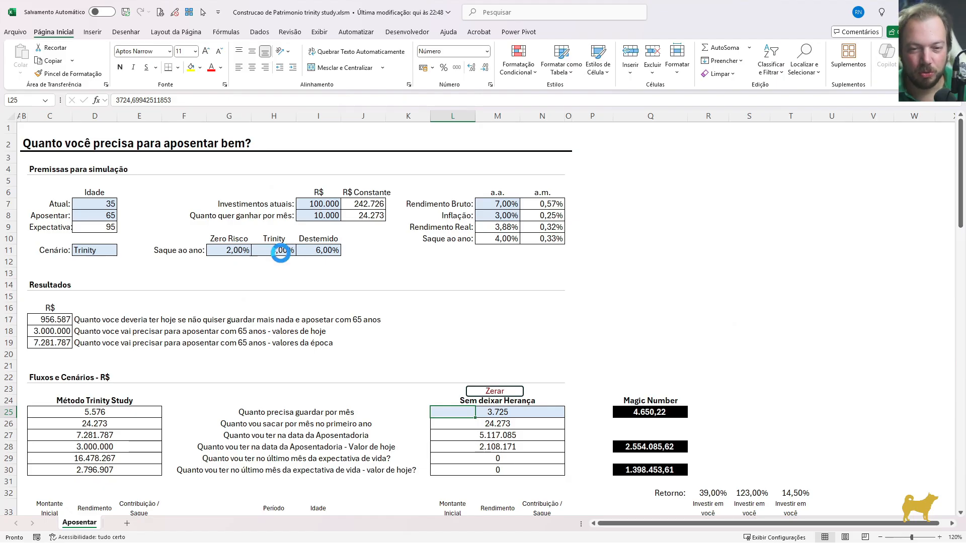
Create a new blank workbook and enter the section heading "Premissas da Simulação" in B4
{"action": "key", "text": "ctrl+n"}
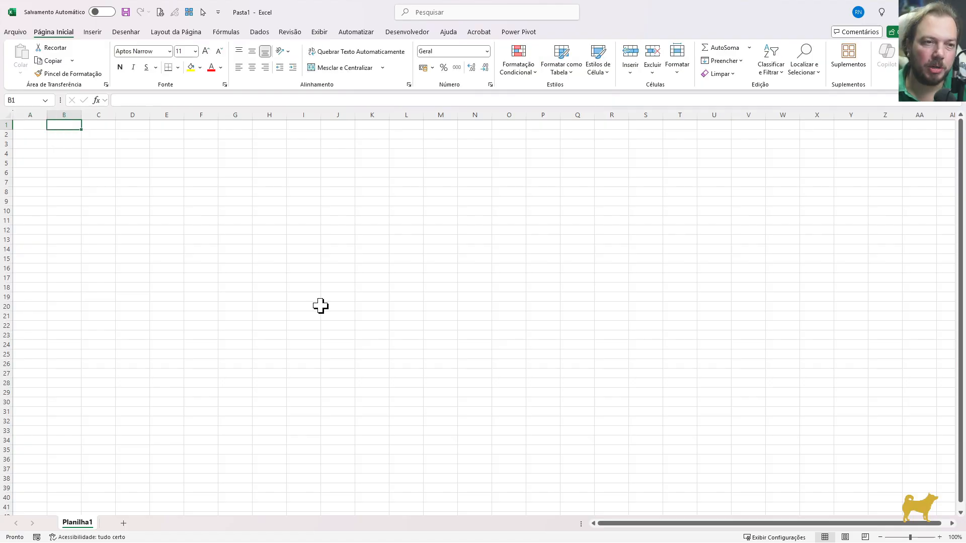
{"action": "key", "text": "Down"}
{"action": "key", "text": "Down"}
{"action": "key", "text": "Down"}
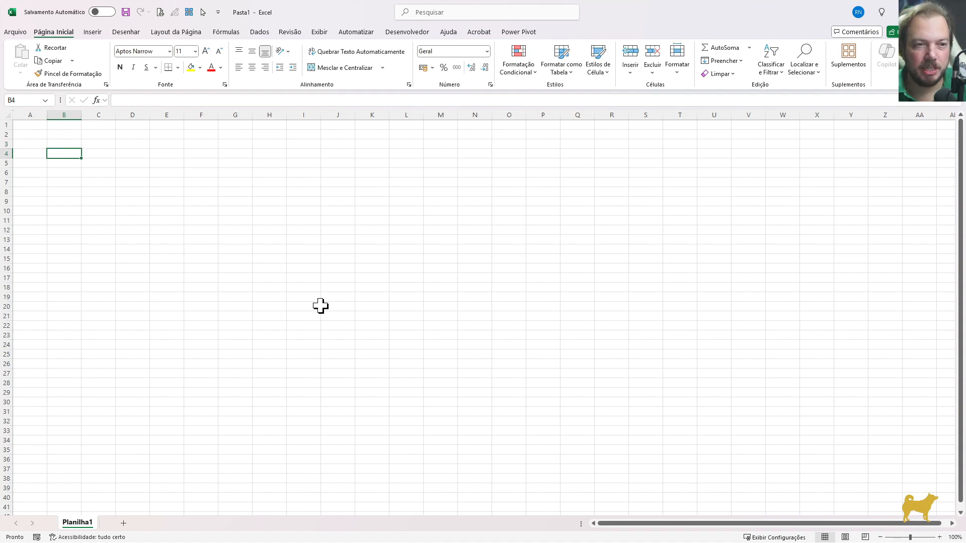
{"action": "type", "text": "Premissas da Sim"}
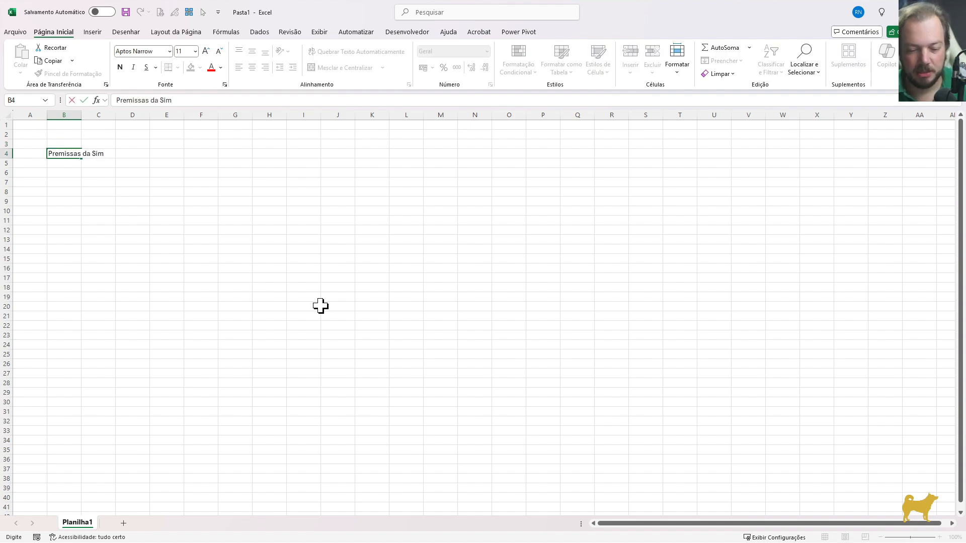
{"action": "type", "text": "ulação"}
{"action": "key", "text": "Return"}
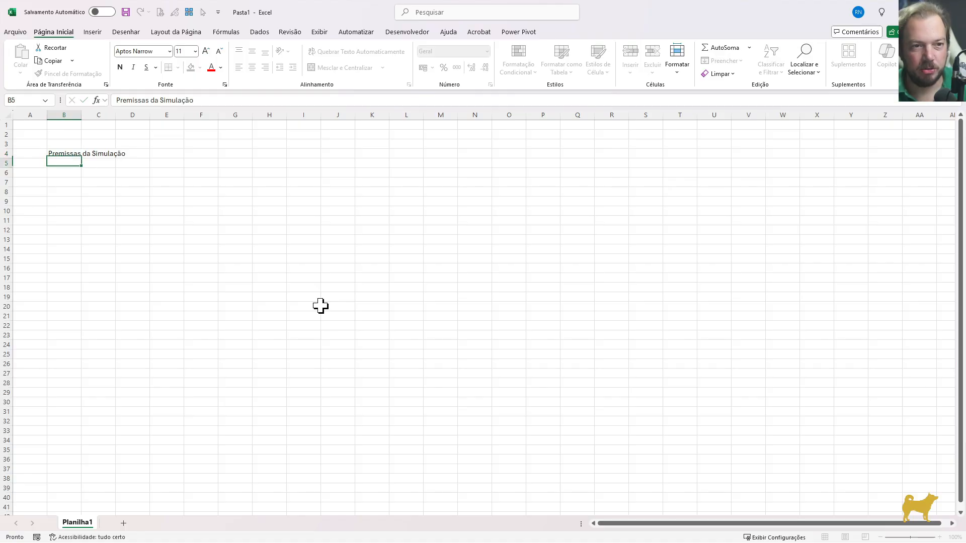
Enter the section heading "Resultados" in B14, below the space for the assumptions
{"action": "key", "text": "Down"}
{"action": "key", "text": "Down"}
{"action": "key", "text": "Down"}
{"action": "key", "text": "Down"}
{"action": "key", "text": "Down"}
{"action": "key", "text": "Down"}
{"action": "key", "text": "Down"}
{"action": "key", "text": "Down"}
{"action": "key", "text": "Down"}
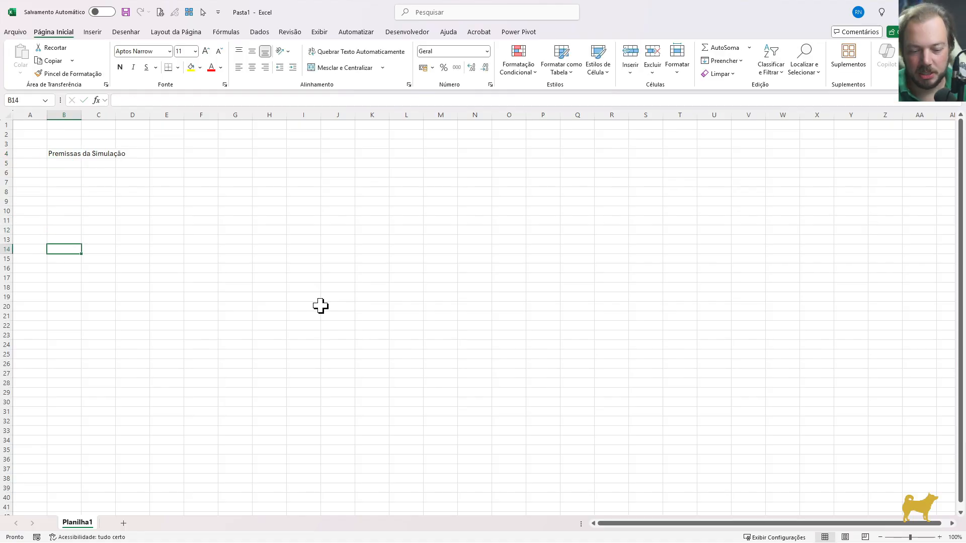
{"action": "type", "text": "Resultados"}
{"action": "key", "text": "Return"}
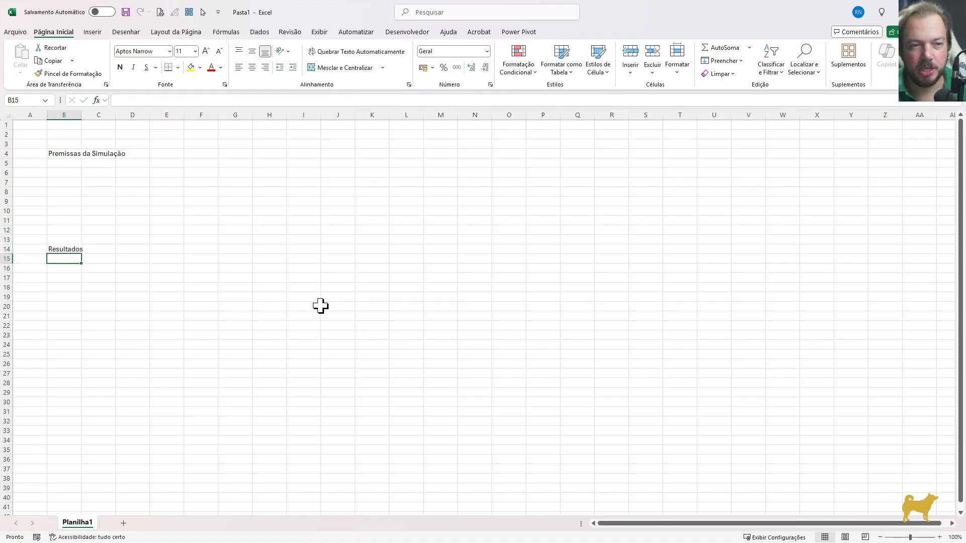
{"action": "left_click_drag", "start_coordinate": [99, 163], "coordinate": [511, 236]}
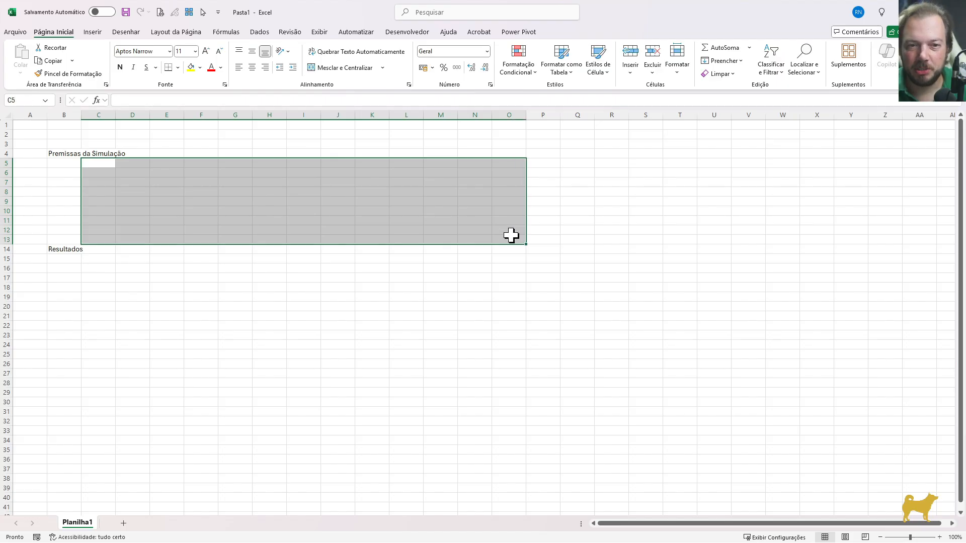
{"action": "left_click_drag", "start_coordinate": [57, 249], "coordinate": [448, 440]}
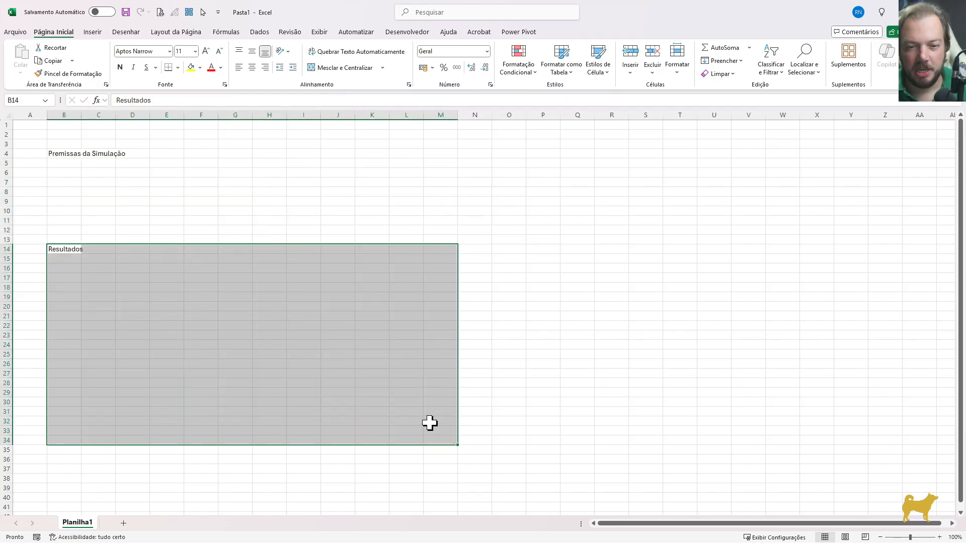
{"action": "left_click", "coordinate": [316, 391]}
Enter the section heading "Fluxos e cenários" in B22
{"action": "left_click", "coordinate": [66, 320]}
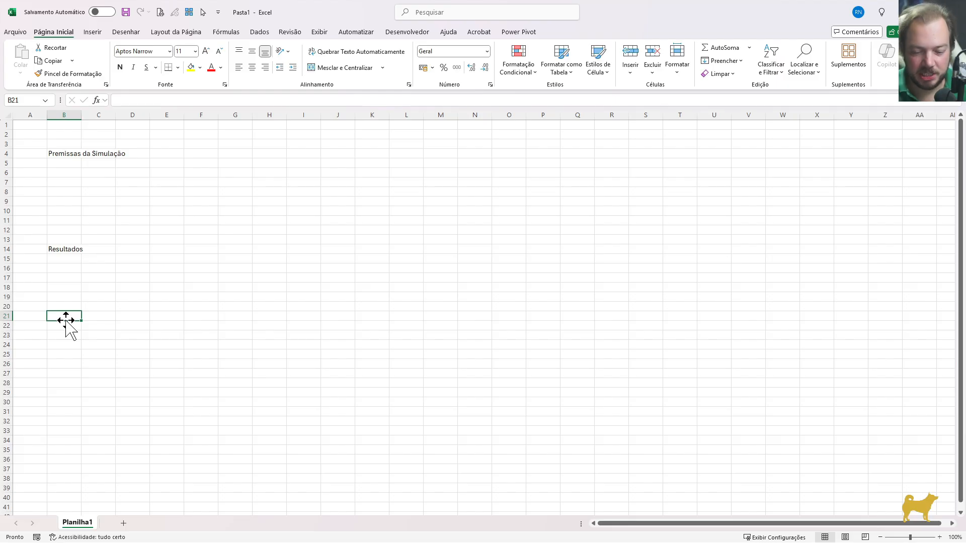
{"action": "key", "text": "Down"}
{"action": "type", "text": "Flu"}
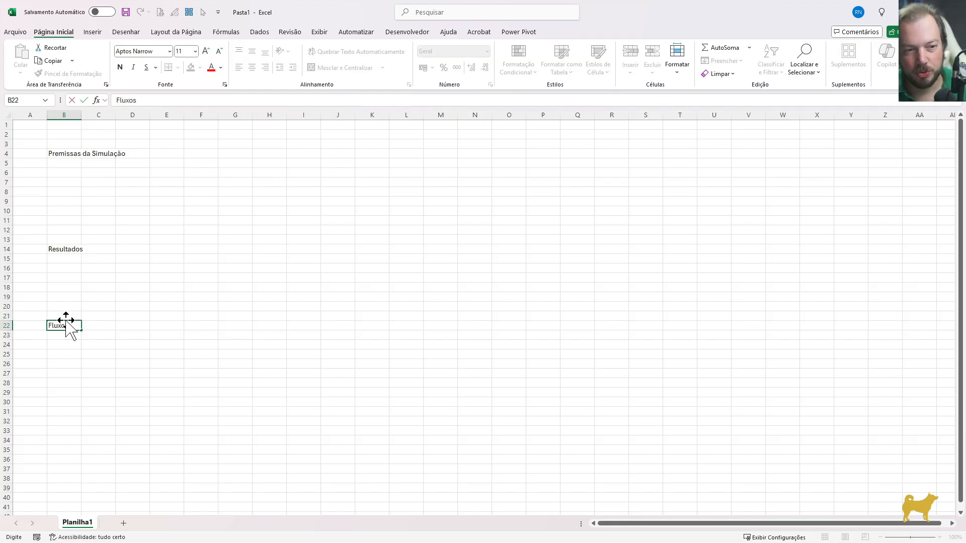
{"action": "type", "text": "xos e cenários"}
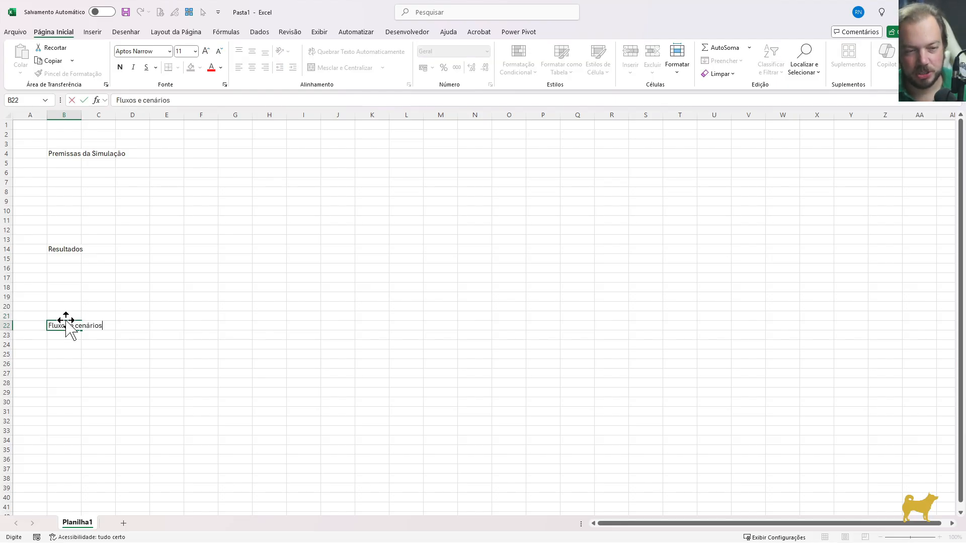
{"action": "key", "text": "Return"}
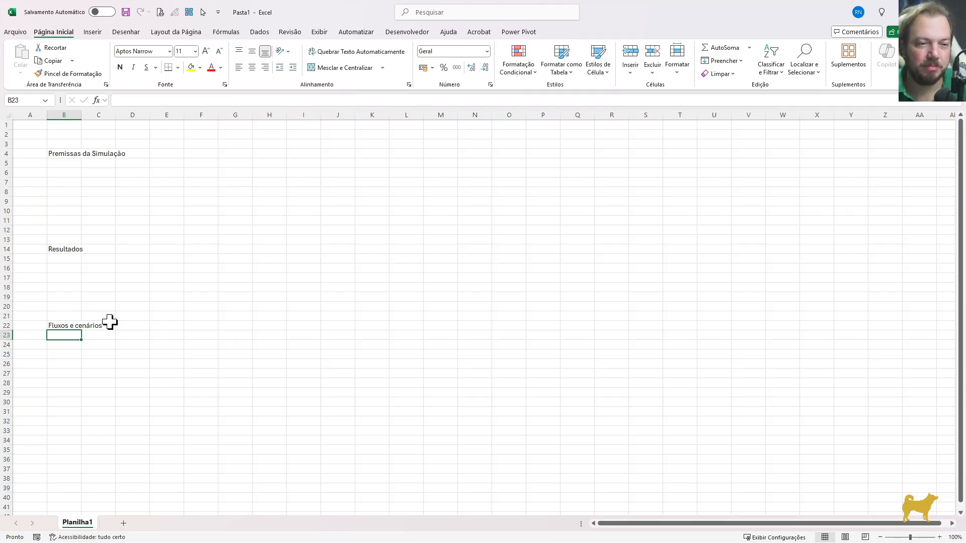
Enter the row labels Atual, Aposentar and Expectativa in B7:B9 under Premissas da Simulação
{"action": "left_click", "coordinate": [70, 182]}
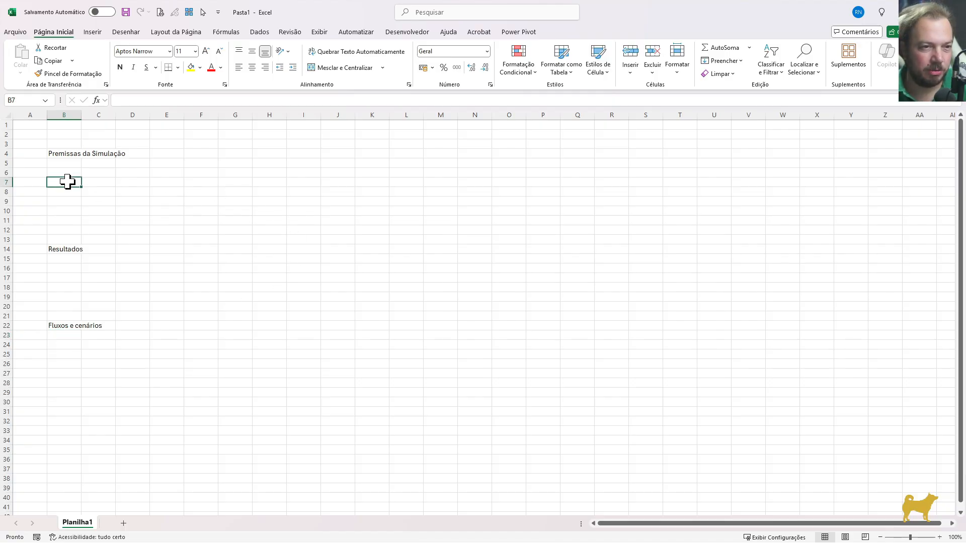
{"action": "type", "text": "Atual"}
{"action": "key", "text": "Return"}
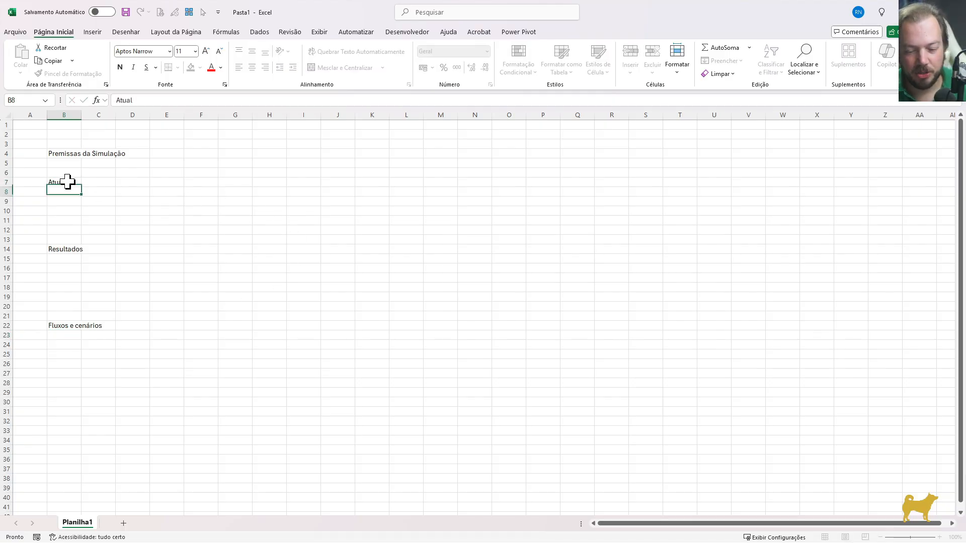
{"action": "type", "text": "Aposentar"}
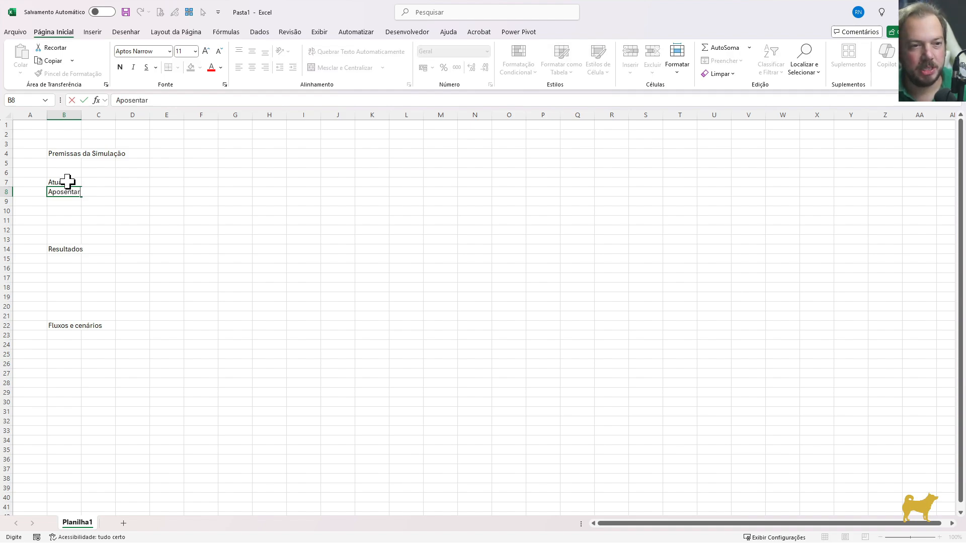
{"action": "key", "text": "Return"}
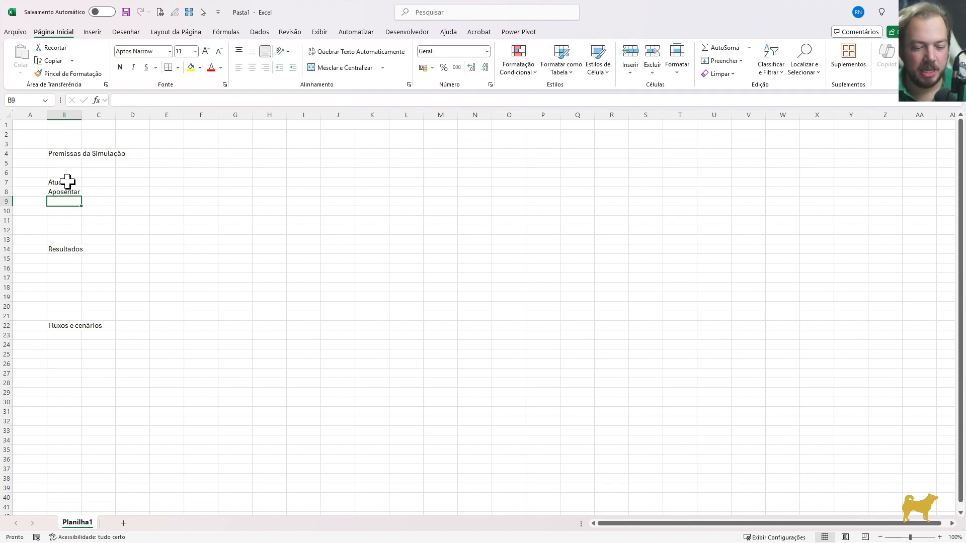
{"action": "type", "text": "Expectativa"}
{"action": "key", "text": "Return"}
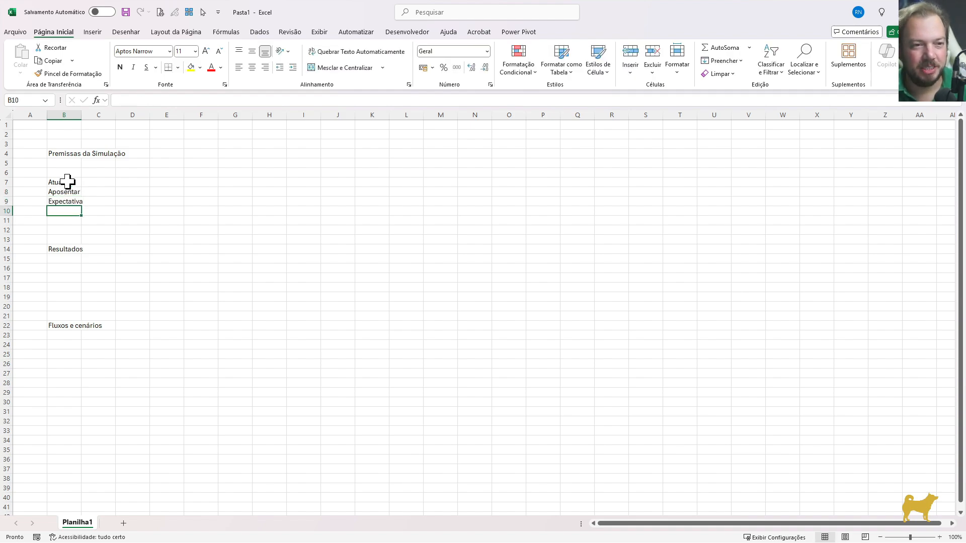
Enter the column header "Idade" in C6, above the values for the three age labels
{"action": "key", "text": "Up"}
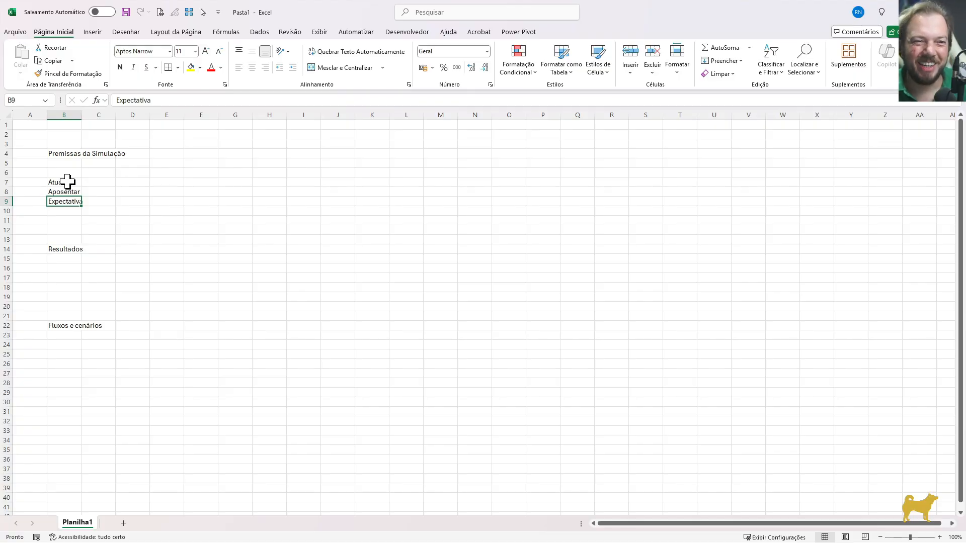
{"action": "key", "text": "Right"}
{"action": "key", "text": "Up"}
{"action": "key", "text": "Up"}
{"action": "key", "text": "Up"}
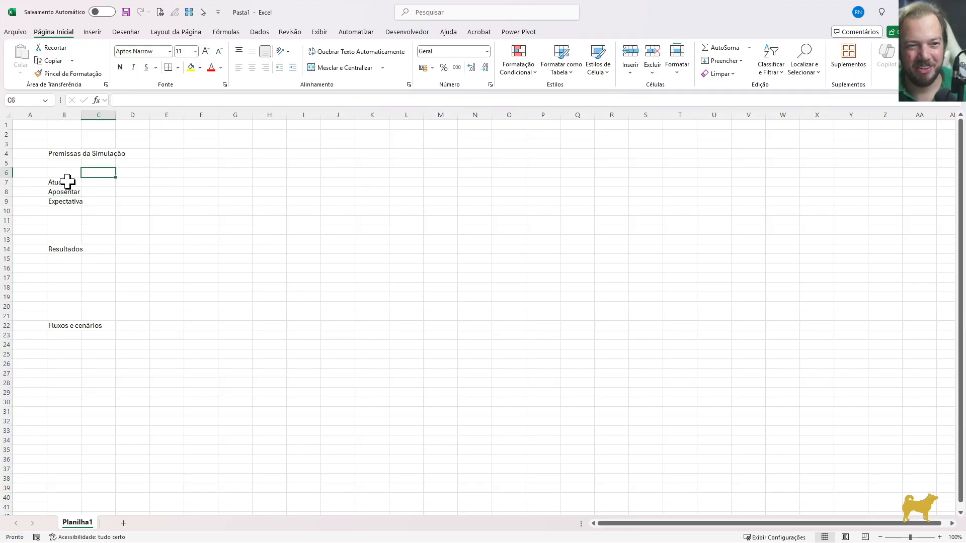
{"action": "type", "text": "Idade"}
{"action": "key", "text": "Return"}
Set the Atual age to 35 in C7 and the Aposentar age to 65 in C8
{"action": "key", "text": "Left"}
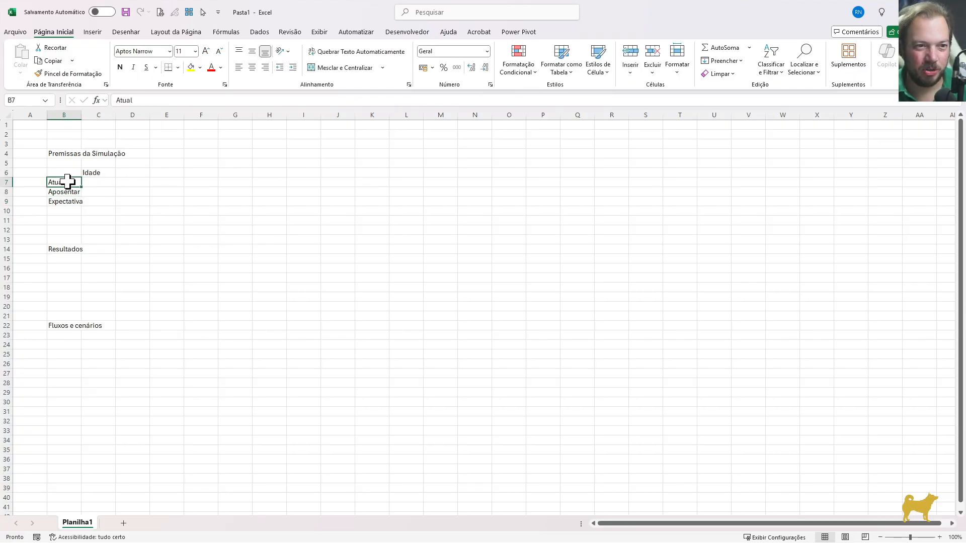
{"action": "key", "text": "Right"}
{"action": "key", "text": "Up"}
{"action": "key", "text": "Down"}
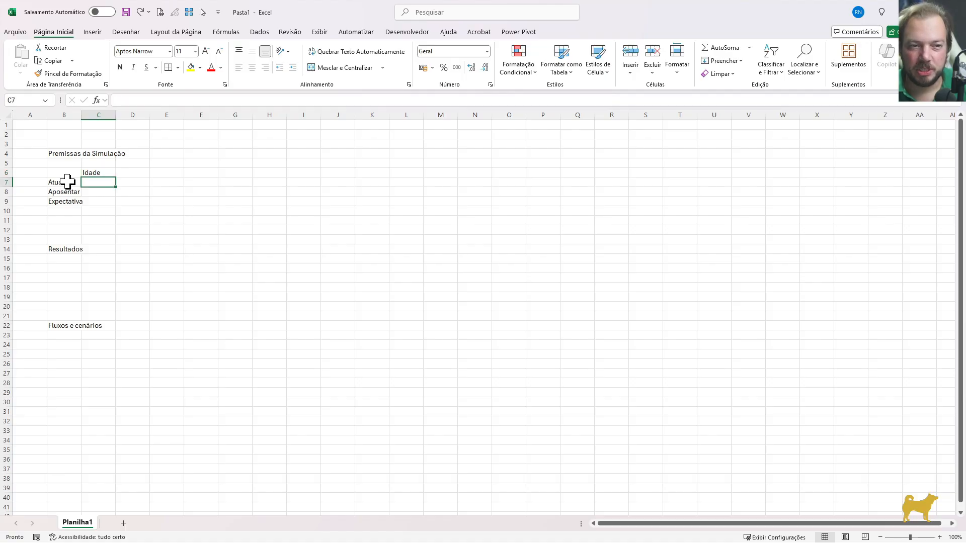
{"action": "type", "text": "35"}
{"action": "key", "text": "Return"}
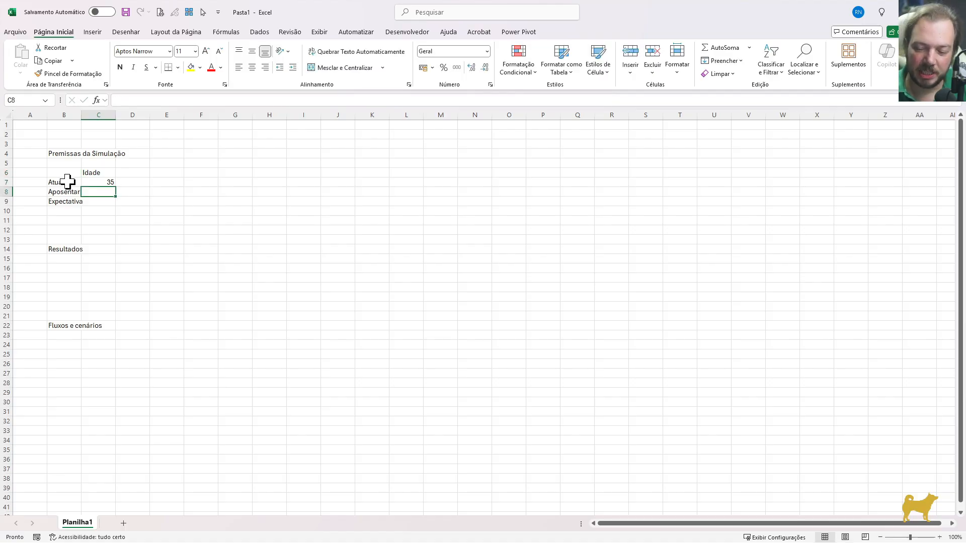
{"action": "type", "text": "65"}
{"action": "key", "text": "Return"}
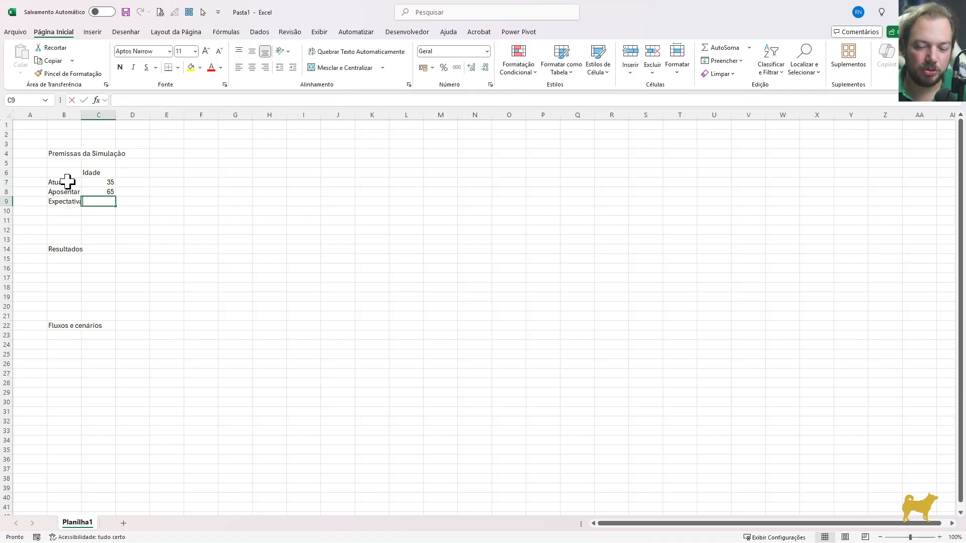
Calculate the Expectativa age in C9 with the formula =C8+30
{"action": "type", "text": "="}
{"action": "key", "text": "Up"}
{"action": "type", "text": "+"}
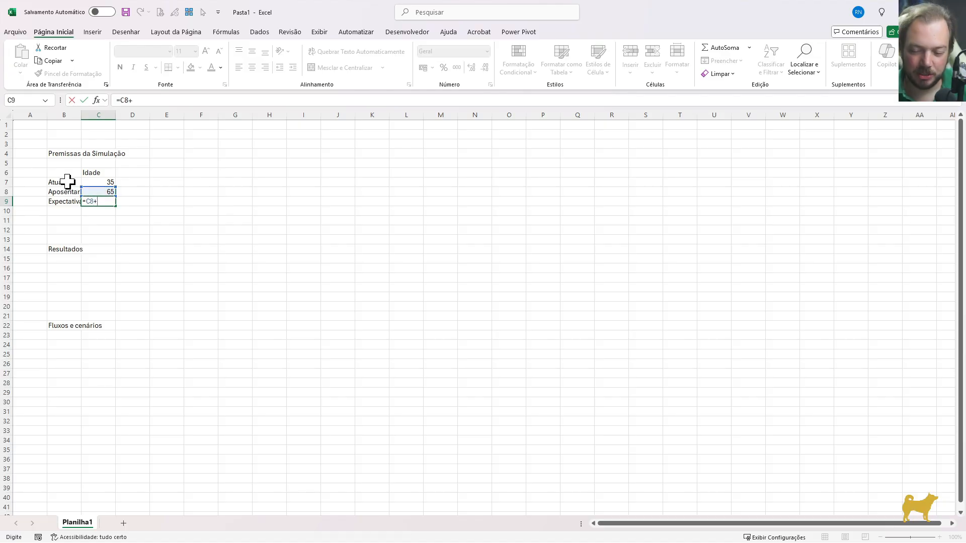
{"action": "type", "text": "30"}
{"action": "key", "text": "Return"}
{"action": "key", "text": "Up"}
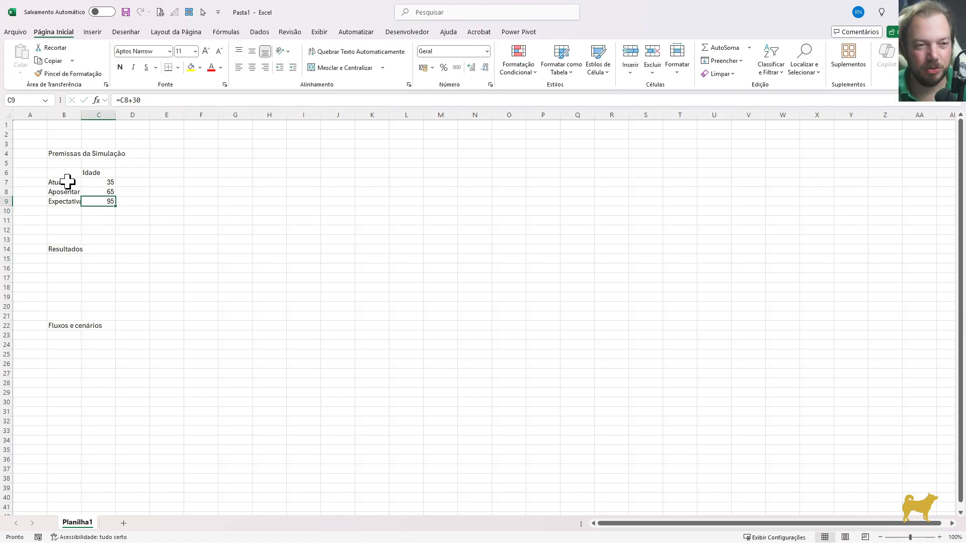
{"action": "key", "text": "Up"}
{"action": "key", "text": "Up"}
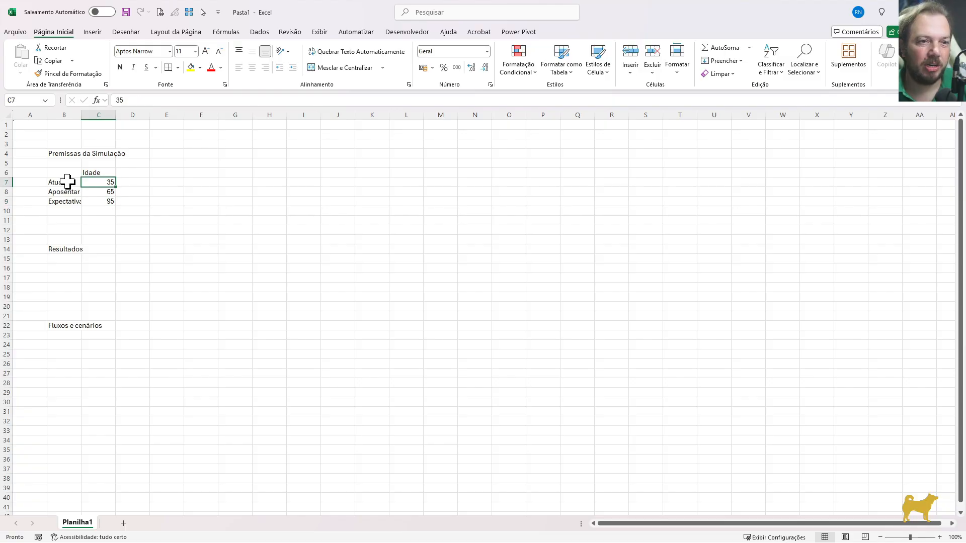
{"action": "key", "text": "Down"}
{"action": "key", "text": "Down"}
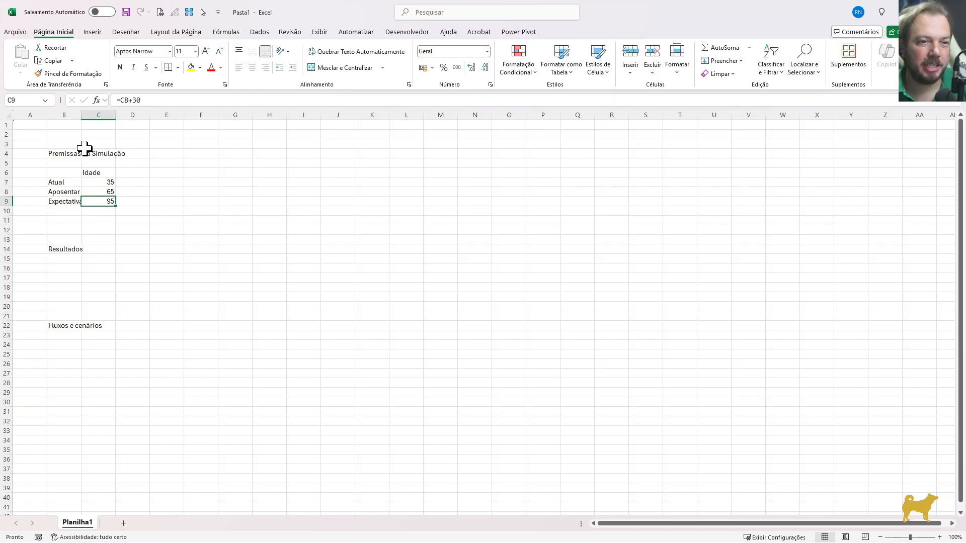
Fill the Atual and Aposentar input cells C7:C8 with a light blue theme color
{"action": "left_click_drag", "start_coordinate": [103, 182], "coordinate": [103, 191]}
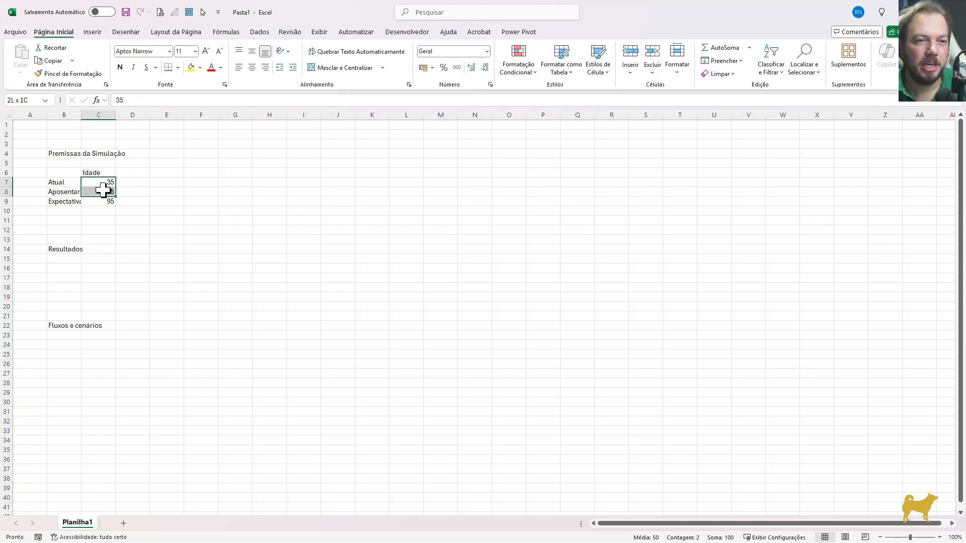
{"action": "left_click", "coordinate": [200, 67]}
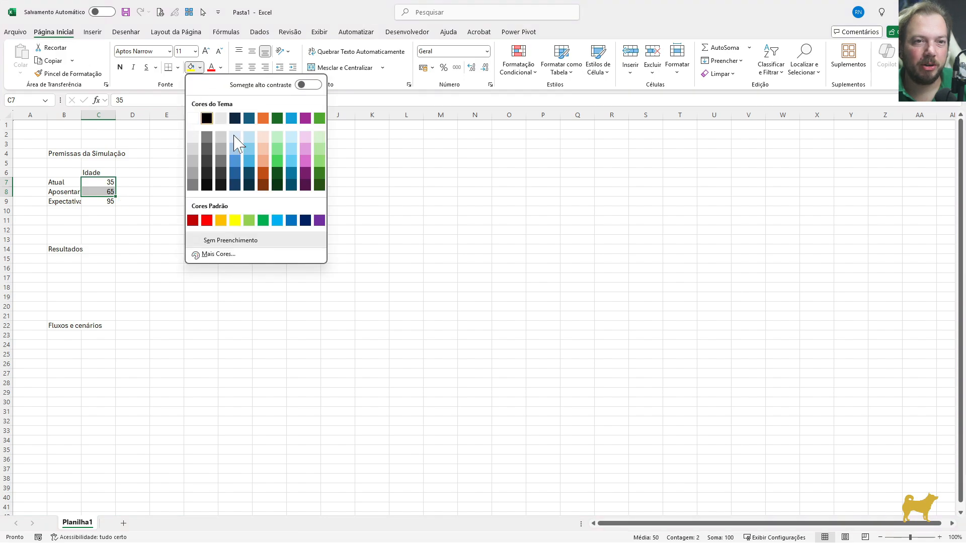
{"action": "left_click", "coordinate": [240, 139]}
{"action": "left_click", "coordinate": [123, 204]}
{"action": "key", "text": "Escape"}
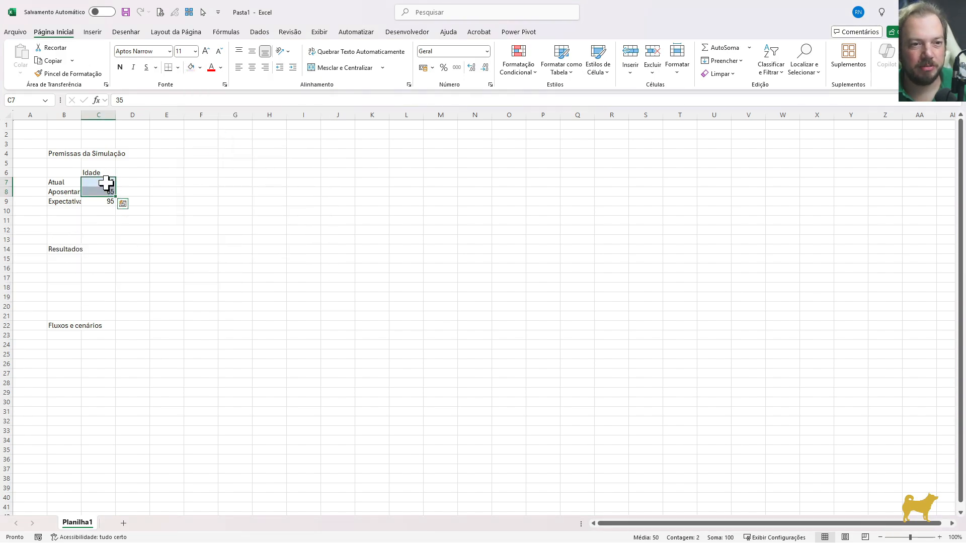
{"action": "left_click", "coordinate": [103, 193]}
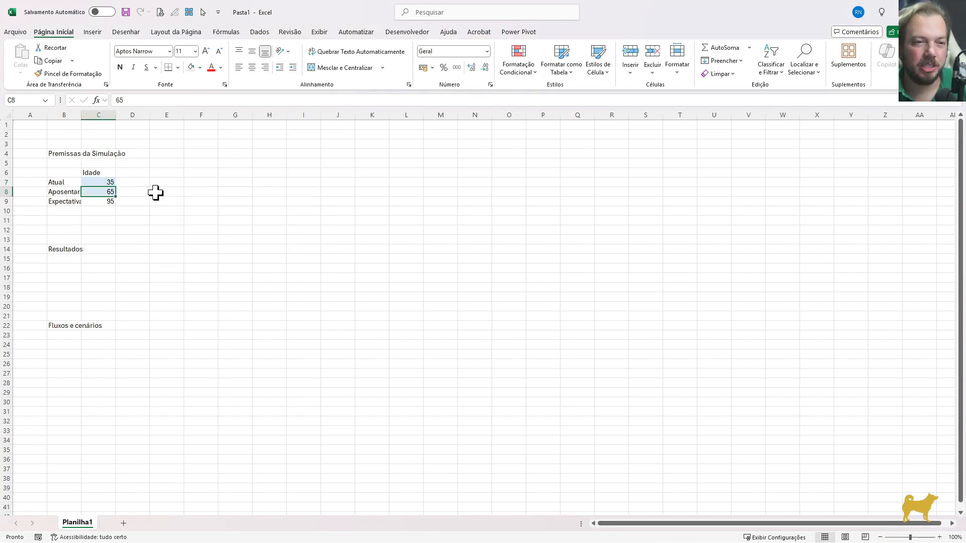
Hide the gridlines on the worksheet
{"action": "left_click", "coordinate": [103, 201]}
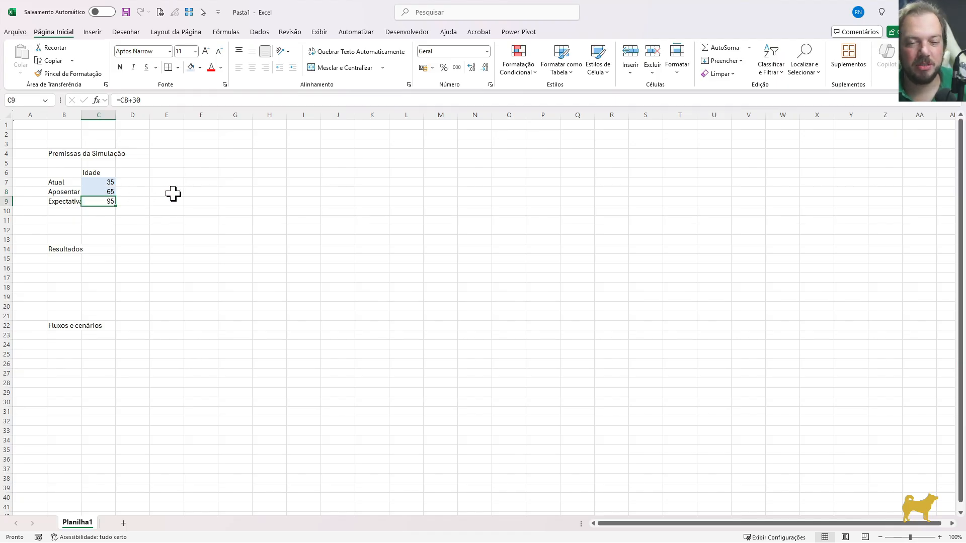
{"action": "key", "text": "Right"}
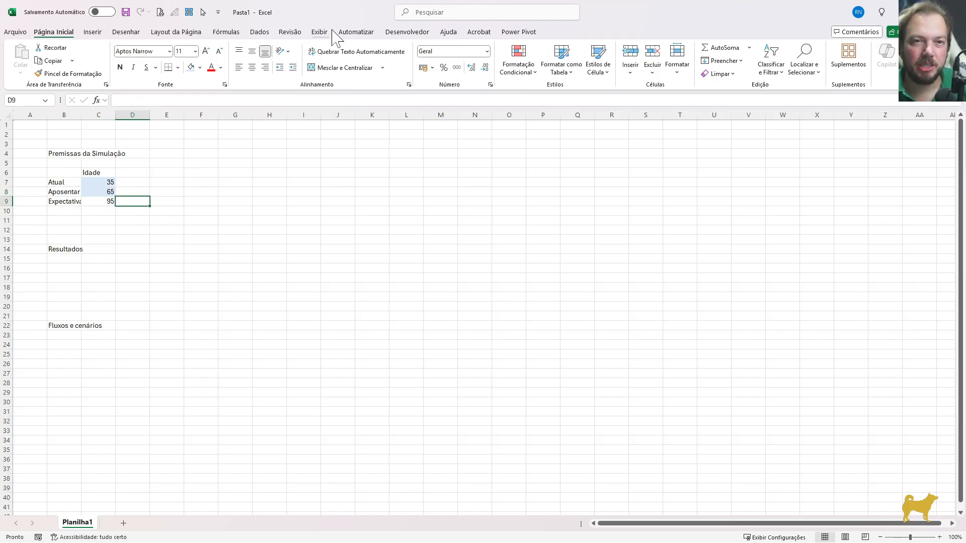
{"action": "left_click", "coordinate": [320, 32]}
{"action": "left_click", "coordinate": [377, 61]}
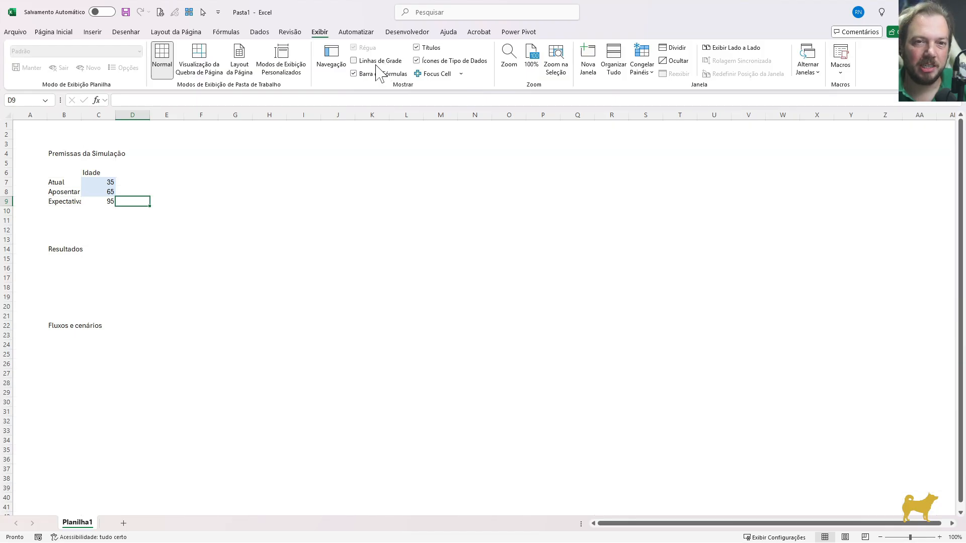
Enter the label "Investimentos atuais" in H8
{"action": "left_click", "coordinate": [136, 162]}
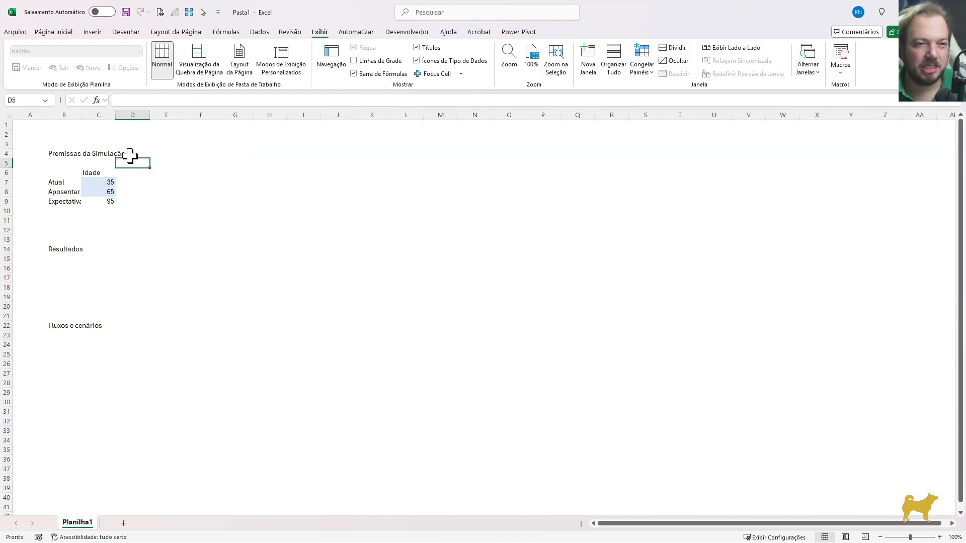
{"action": "key", "text": "Down"}
{"action": "key", "text": "Down"}
{"action": "key", "text": "Down"}
{"action": "key", "text": "Right"}
{"action": "key", "text": "Right"}
{"action": "key", "text": "Right"}
{"action": "key", "text": "Right"}
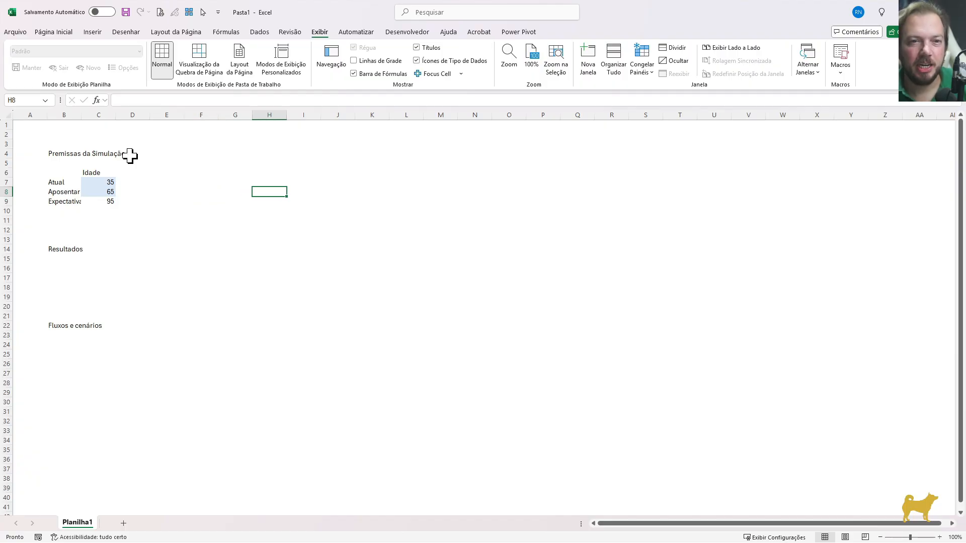
{"action": "type", "text": "Investi"}
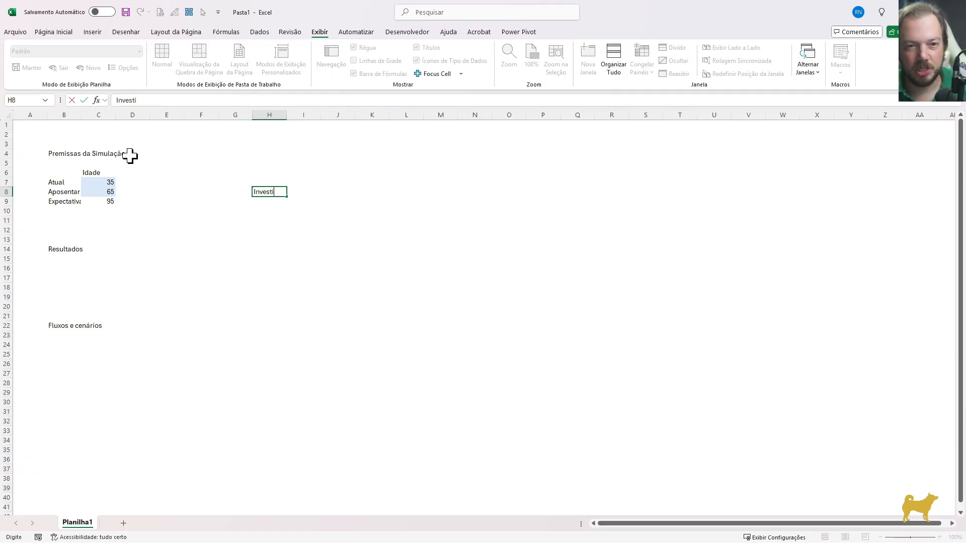
{"action": "type", "text": "mentos"}
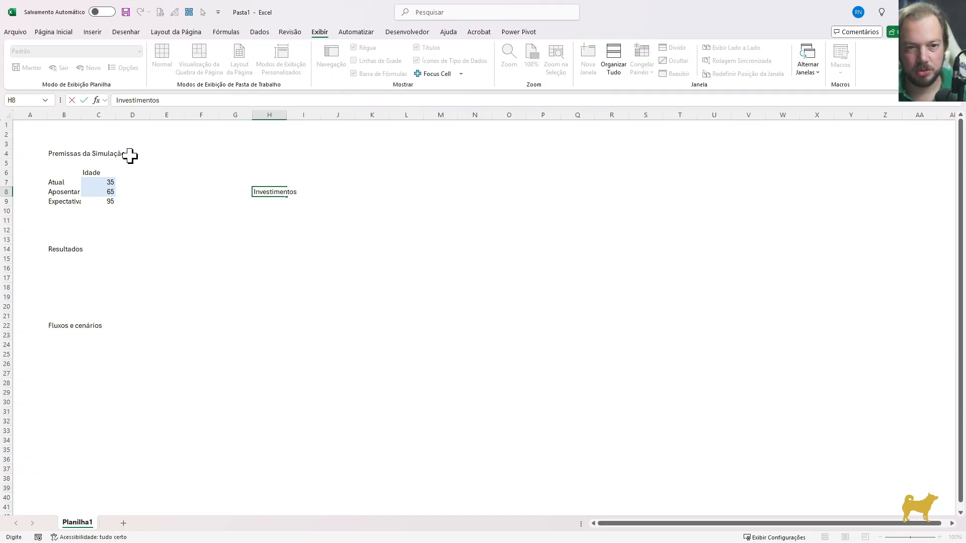
{"action": "type", "text": " atuais"}
{"action": "key", "text": "Return"}
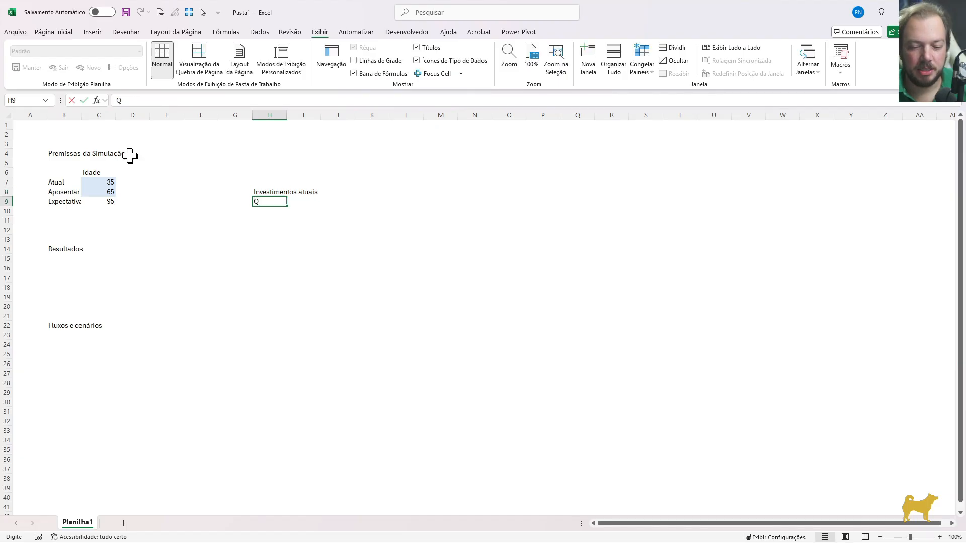
Enter the label "Quanto voce quer ganhar por mês" in H9, below the investments label
{"action": "type", "text": "Quanto voce"}
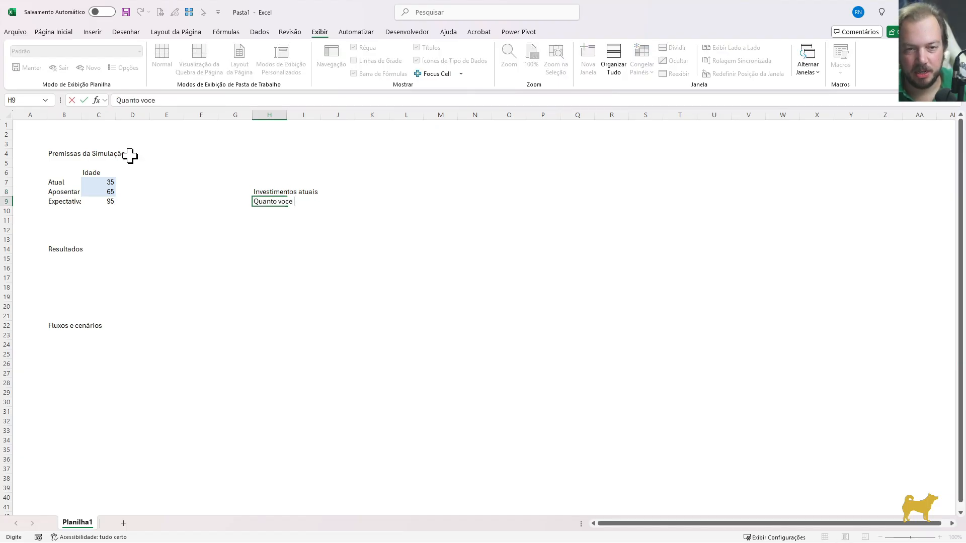
{"action": "type", "text": " quer ganhar por me"}
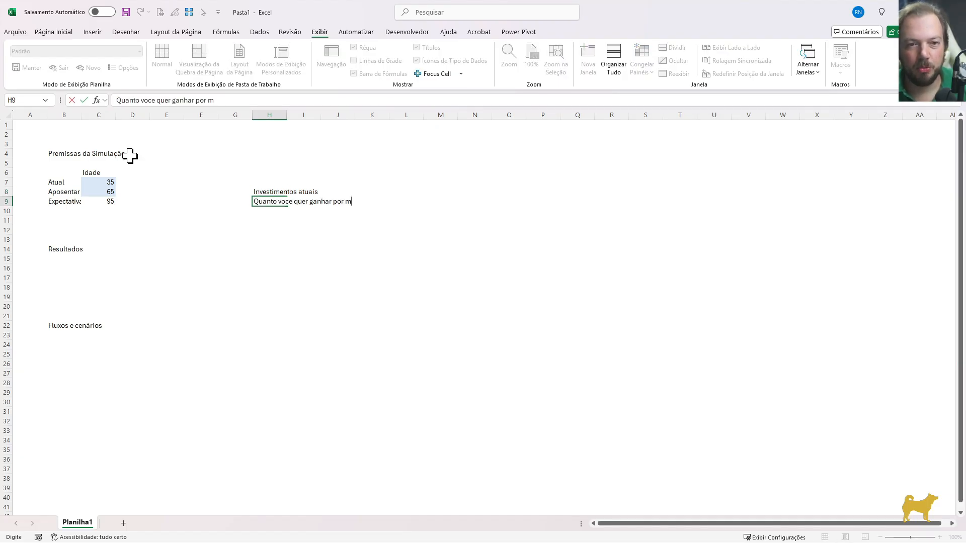
{"action": "key", "text": "Return"}
Right-align the two labels in H8:H9
{"action": "key", "text": "Up"}
{"action": "key", "text": "Up"}
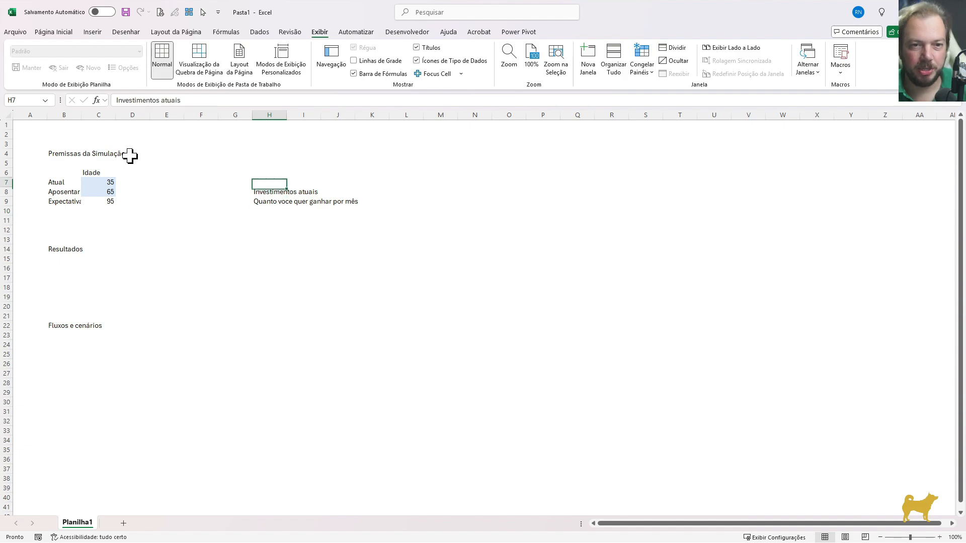
{"action": "key", "text": "shift+Down"}
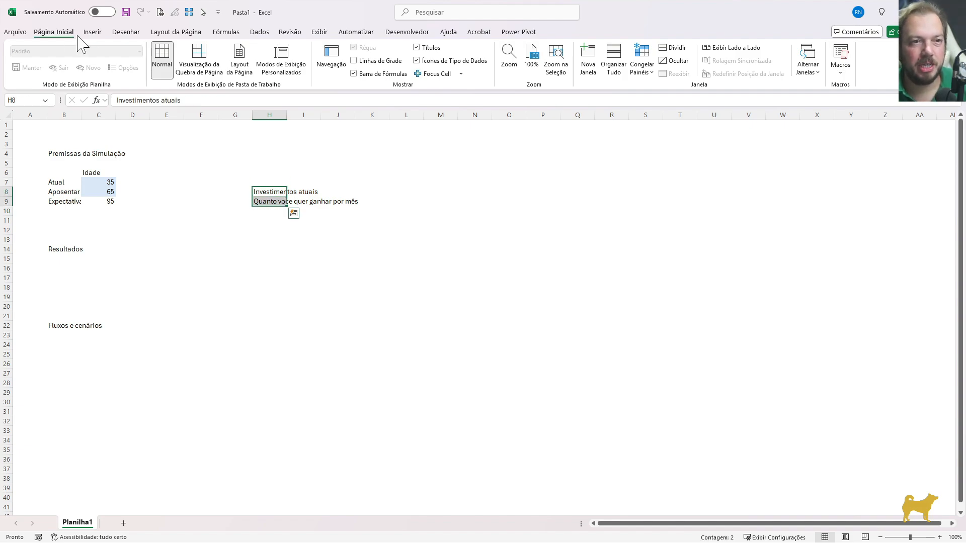
{"action": "left_click", "coordinate": [53, 32]}
{"action": "left_click", "coordinate": [265, 67]}
Set the current investments to 100000 in I8 and the desired monthly income to 10000 in I9
{"action": "left_click", "coordinate": [305, 191]}
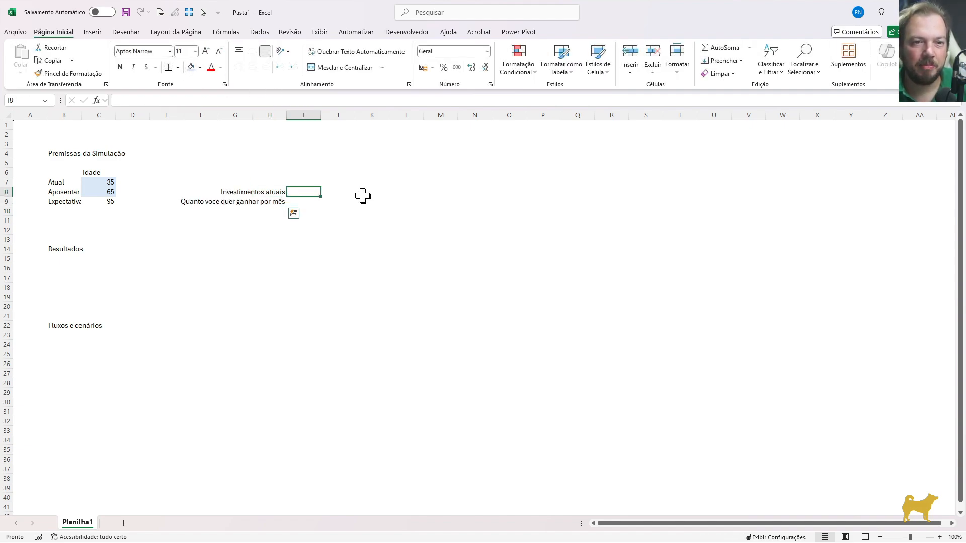
{"action": "type", "text": "1"}
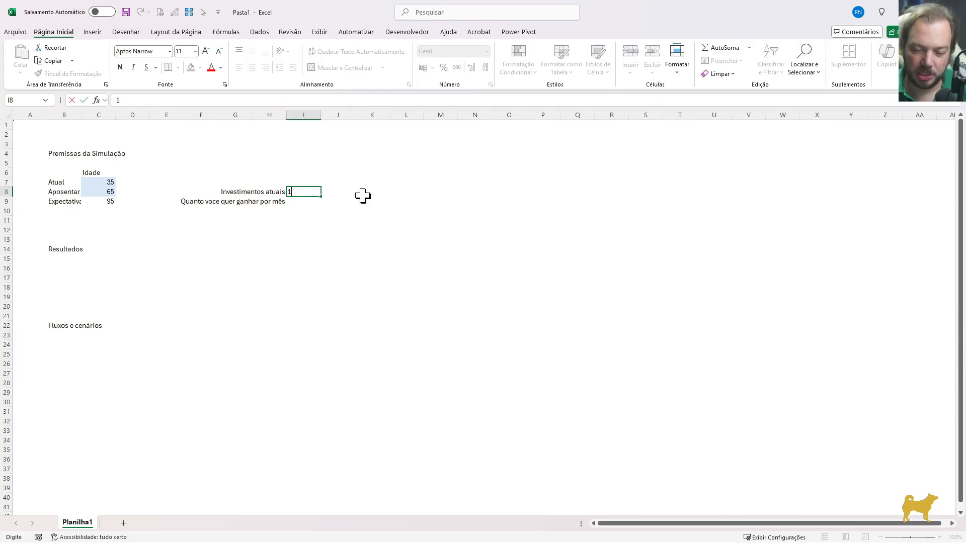
{"action": "type", "text": "00000"}
{"action": "key", "text": "Return"}
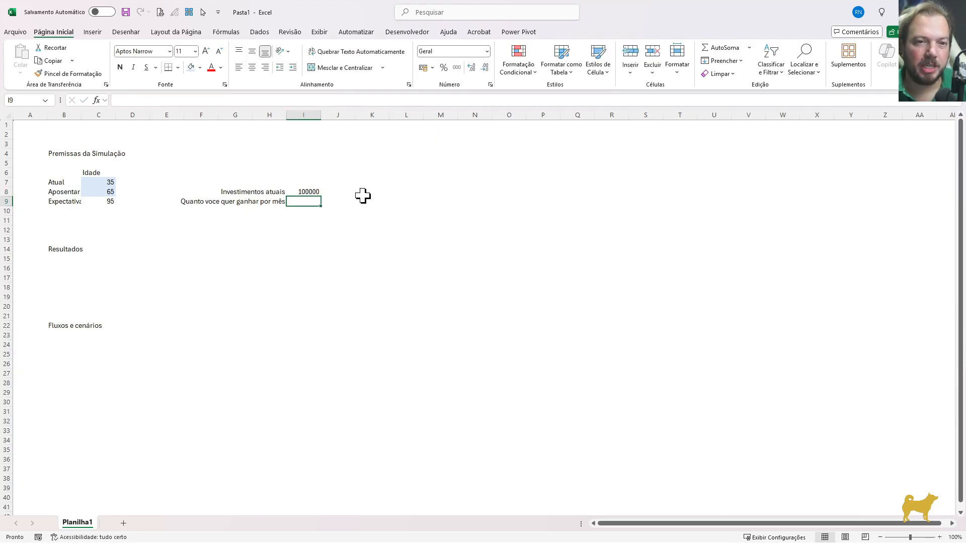
{"action": "type", "text": "1000"}
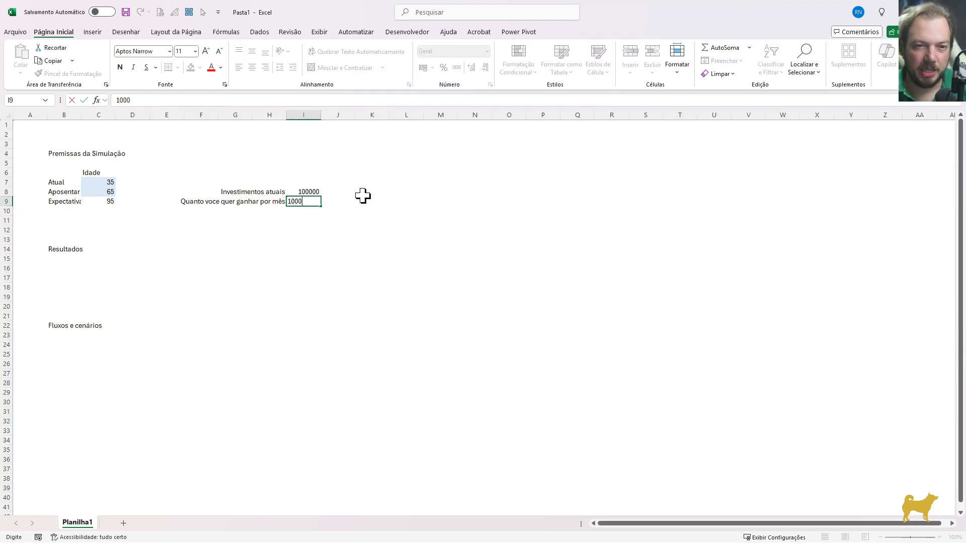
{"action": "type", "text": "0"}
{"action": "key", "text": "Return"}
Fill the input cells I8:I9 with the same light blue color as the age inputs
{"action": "key", "text": "Up"}
{"action": "key", "text": "Up"}
{"action": "key", "text": "Left"}
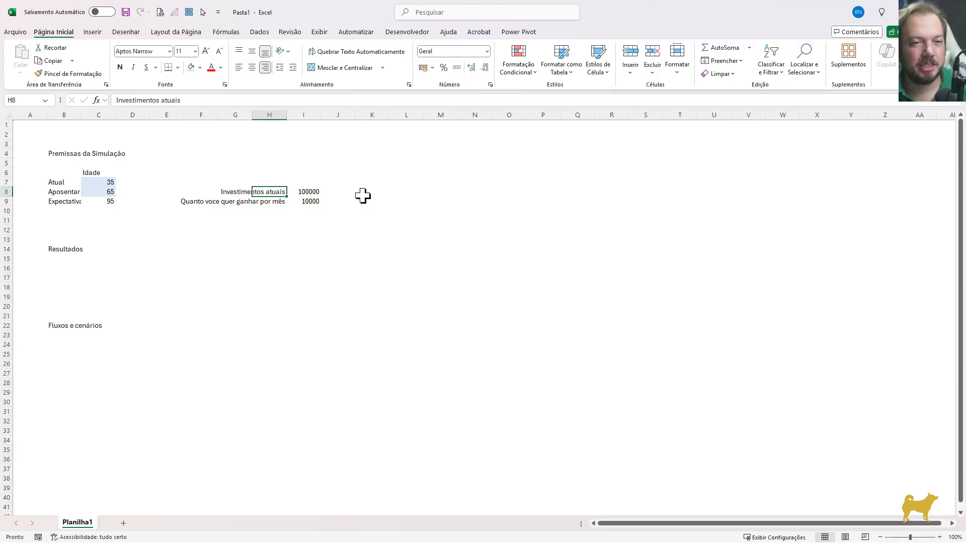
{"action": "key", "text": "Down"}
{"action": "key", "text": "Up"}
{"action": "key", "text": "Right"}
{"action": "key", "text": "shift+Down"}
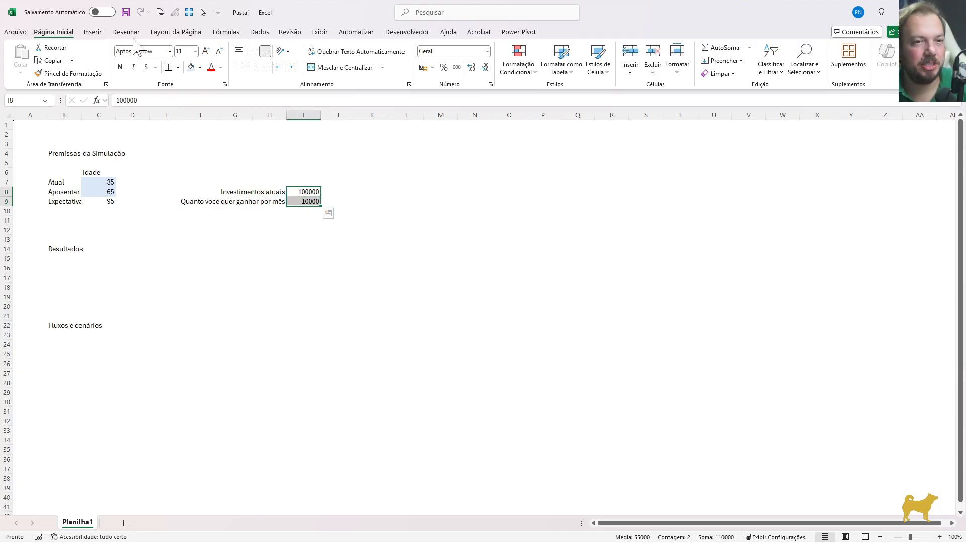
{"action": "left_click", "coordinate": [191, 67]}
Enter the column header "R$" in I7, above the two amounts
{"action": "left_click", "coordinate": [308, 192]}
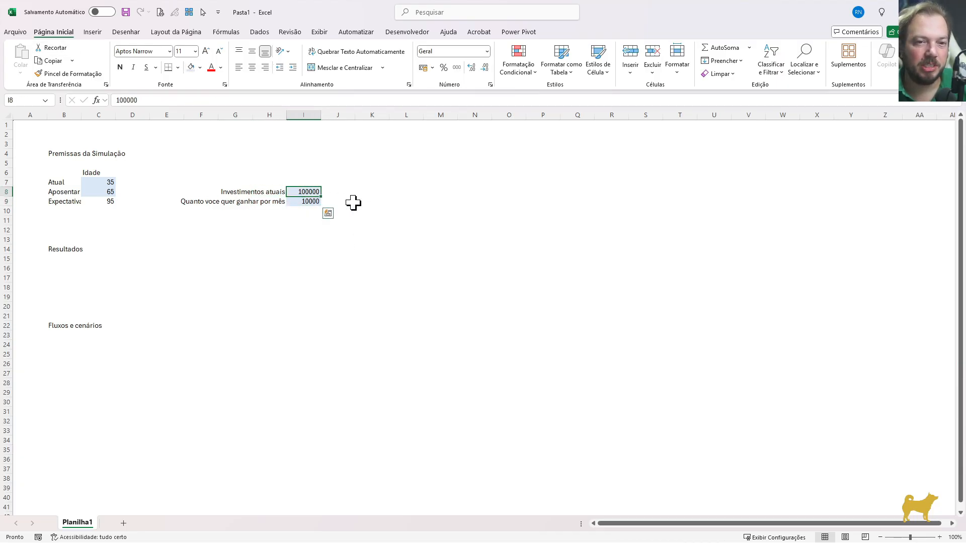
{"action": "key", "text": "Up"}
{"action": "type", "text": "R$"}
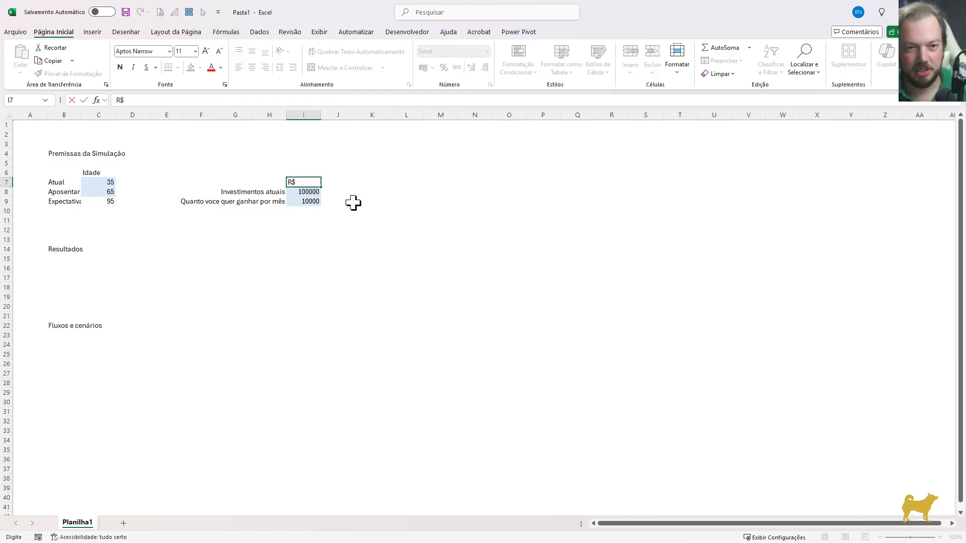
{"action": "key", "text": "Return"}
Enter the label "Rendimento Bruto" in L7 to begin the rates block
{"action": "key", "text": "Right"}
{"action": "key", "text": "Right"}
{"action": "key", "text": "Right"}
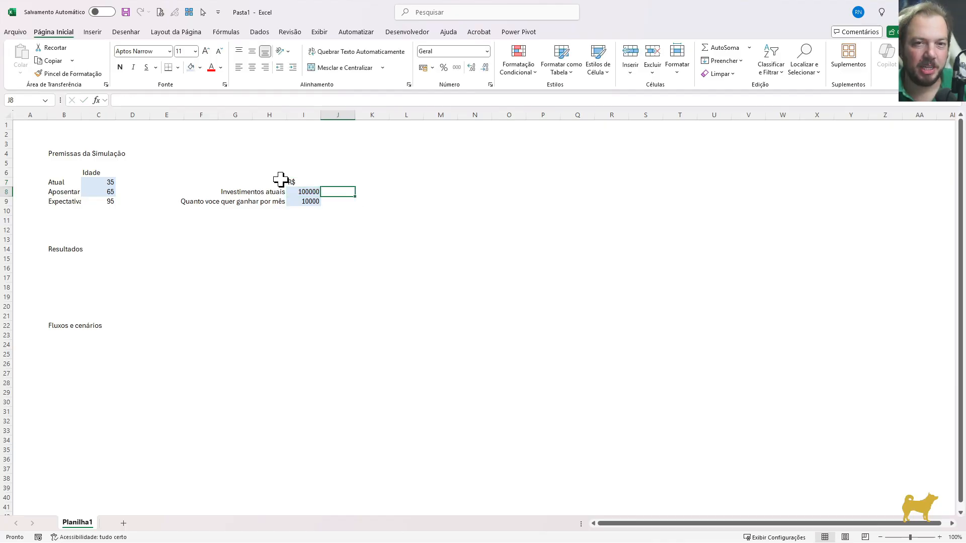
{"action": "key", "text": "Up"}
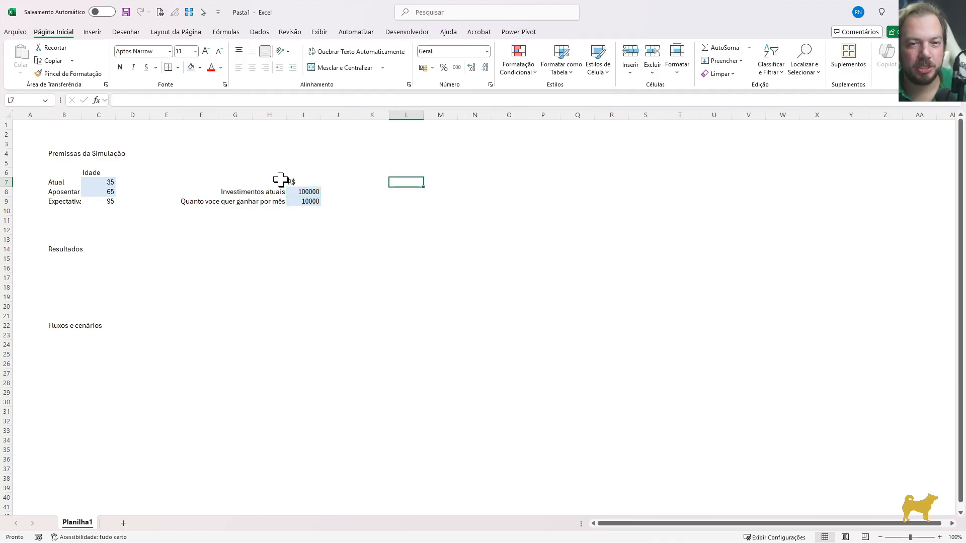
{"action": "type", "text": "Rendimento"}
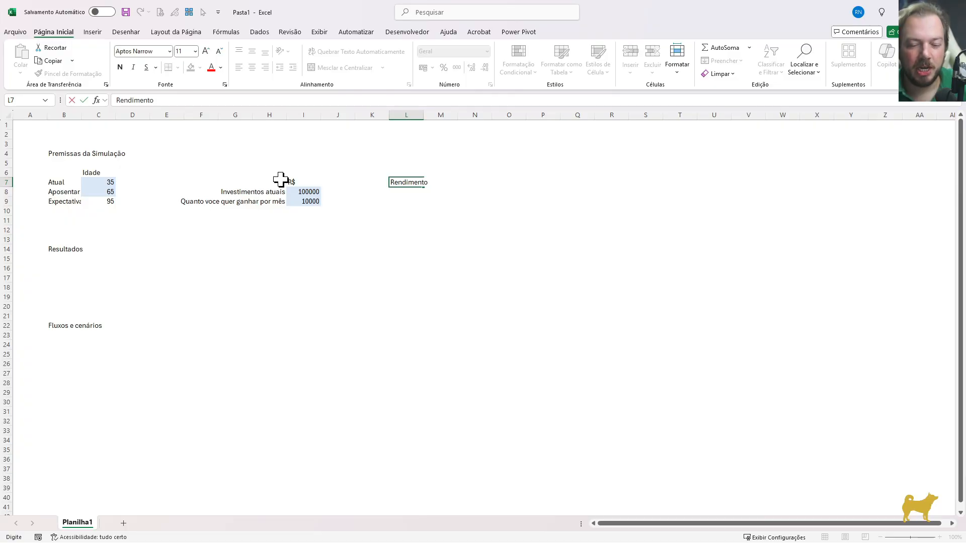
{"action": "type", "text": " Bruto"}
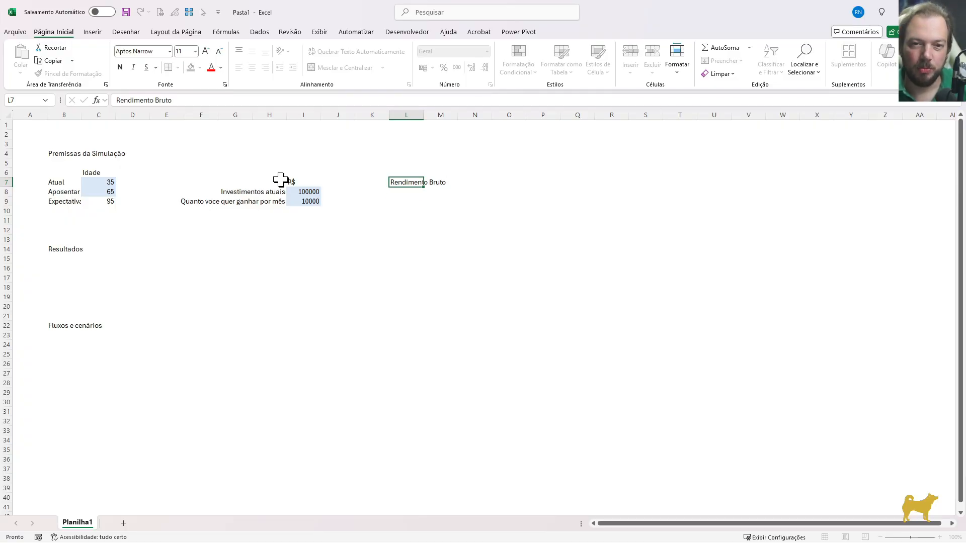
{"action": "key", "text": "Return"}
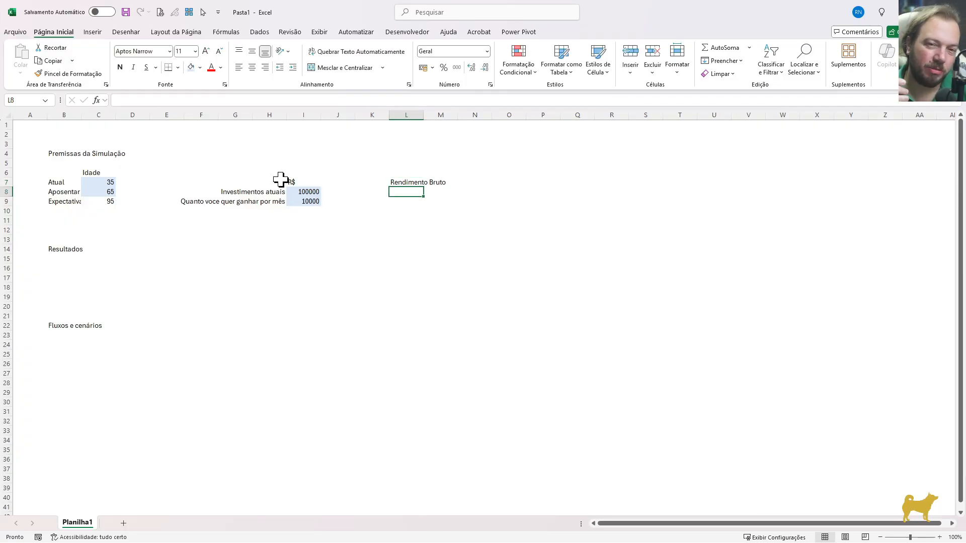
Enter the labels "Inflação" in L8 and "Rendimento Real" in L9
{"action": "type", "text": "Infla"}
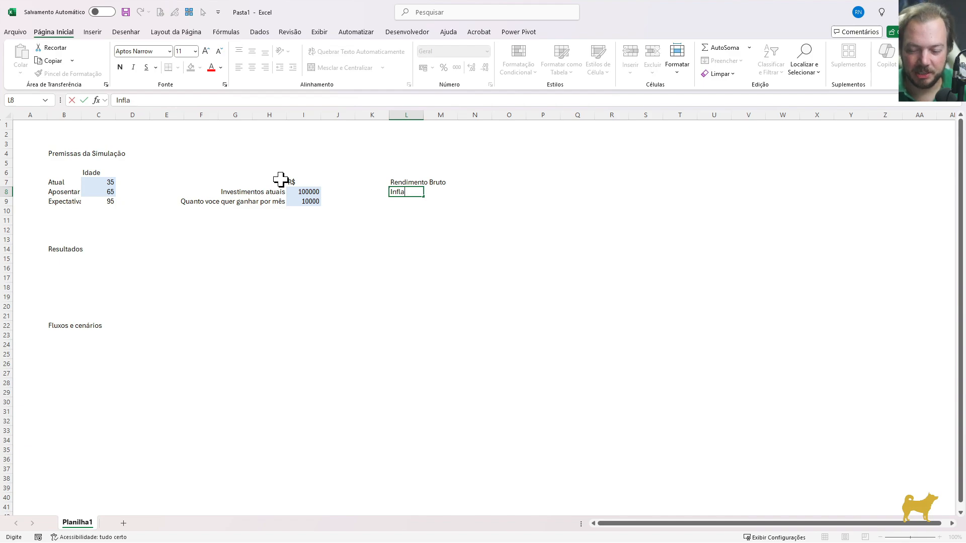
{"action": "type", "text": "ção"}
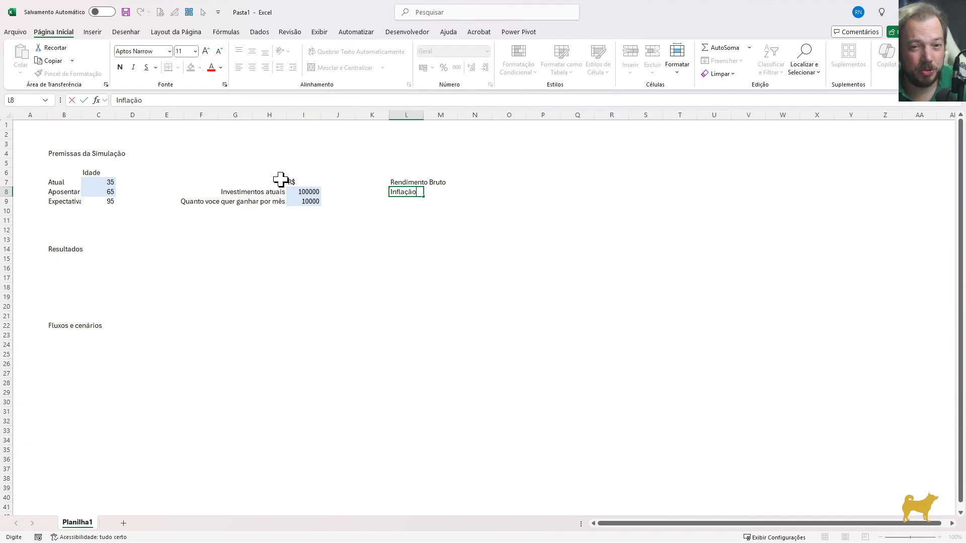
{"action": "key", "text": "Return"}
{"action": "type", "text": "Rendimento "}
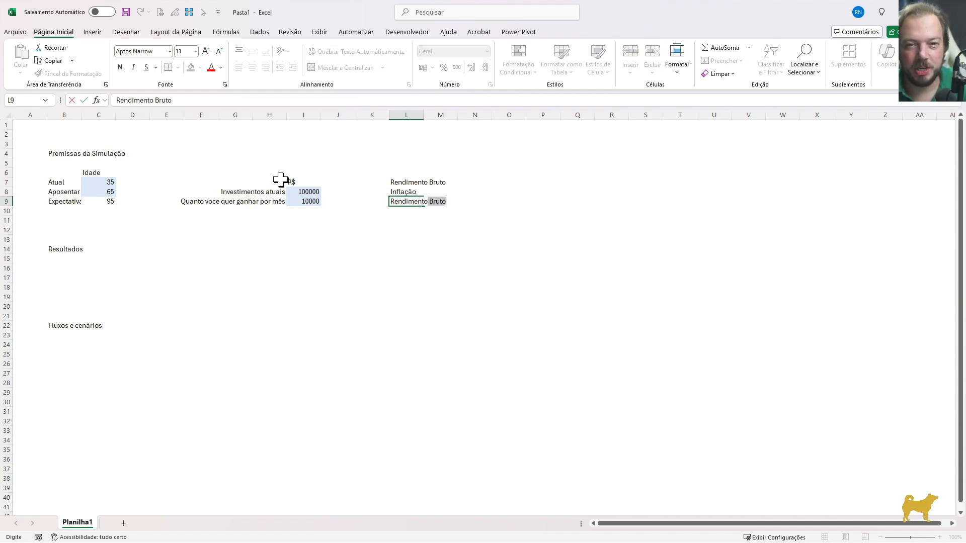
{"action": "type", "text": "Real"}
{"action": "key", "text": "Return"}
Enter the label "Saque por ano" in L10, below the real return label
{"action": "key", "text": "Up"}
{"action": "key", "text": "Up"}
{"action": "key", "text": "Up"}
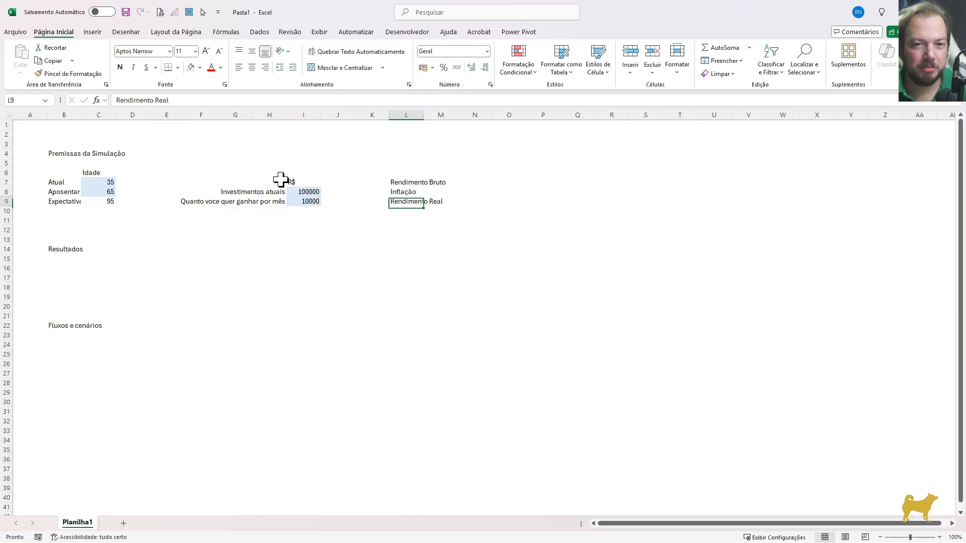
{"action": "key", "text": "Down"}
{"action": "key", "text": "Down"}
{"action": "key", "text": "Down"}
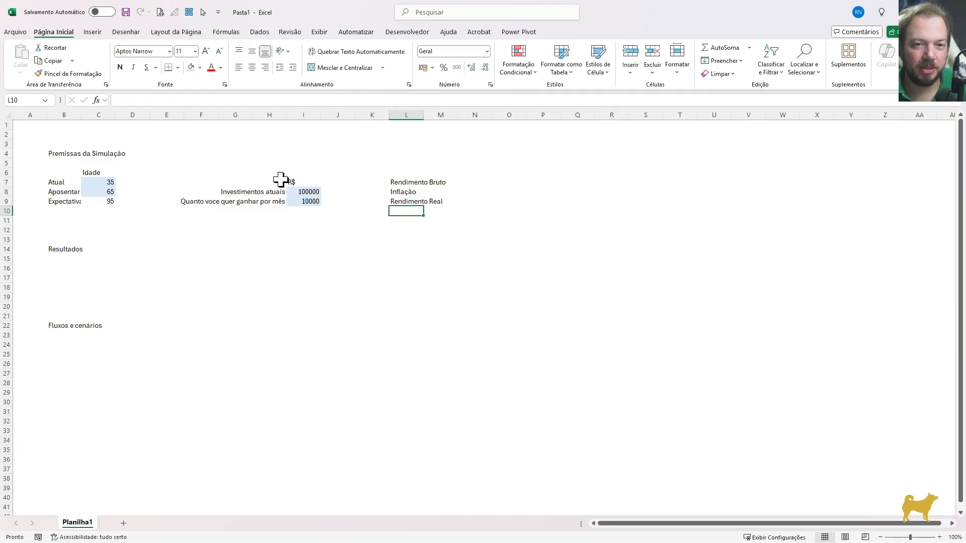
{"action": "type", "text": "Saque"}
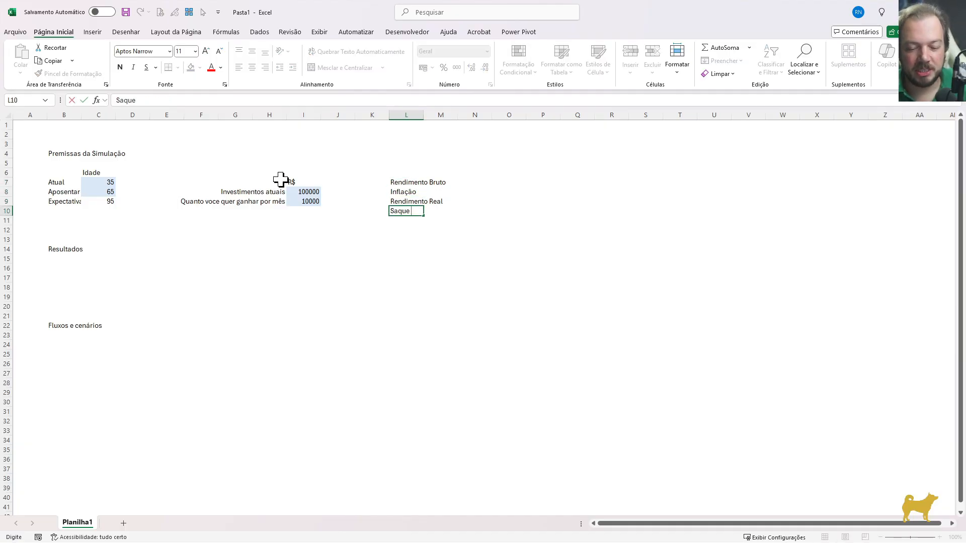
{"action": "type", "text": " por ano"}
{"action": "key", "text": "Return"}
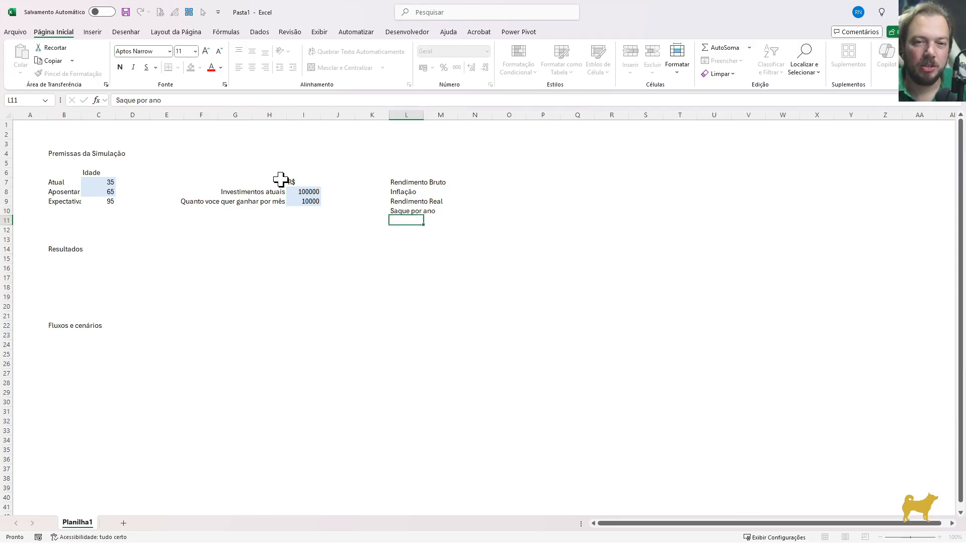
Right-align the four rate labels in L7:L10 and move to the value cell M7
{"action": "key", "text": "Up"}
{"action": "key", "text": "Up"}
{"action": "key", "text": "Up"}
{"action": "key", "text": "Up"}
{"action": "key", "text": "shift+Down"}
{"action": "key", "text": "shift+Down"}
{"action": "key", "text": "shift+Down"}
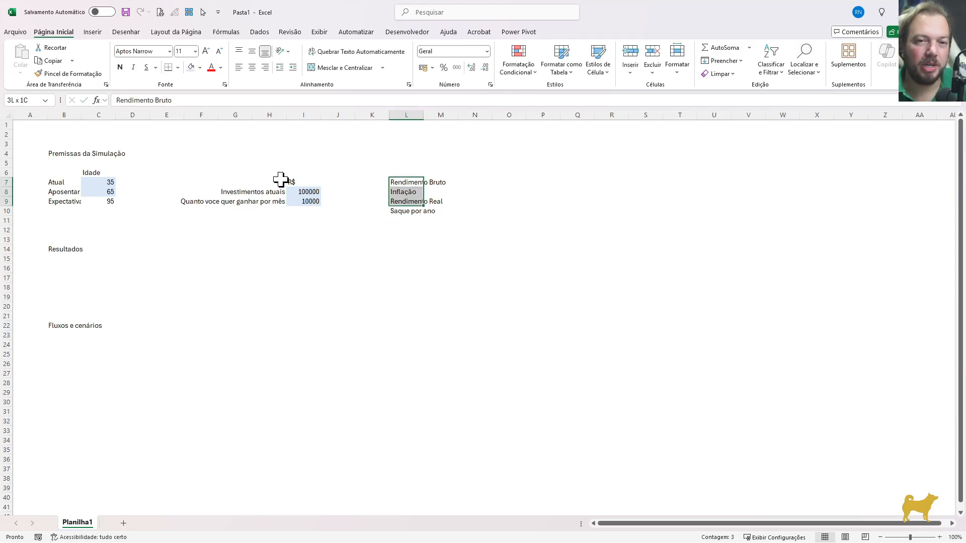
{"action": "left_click", "coordinate": [265, 67]}
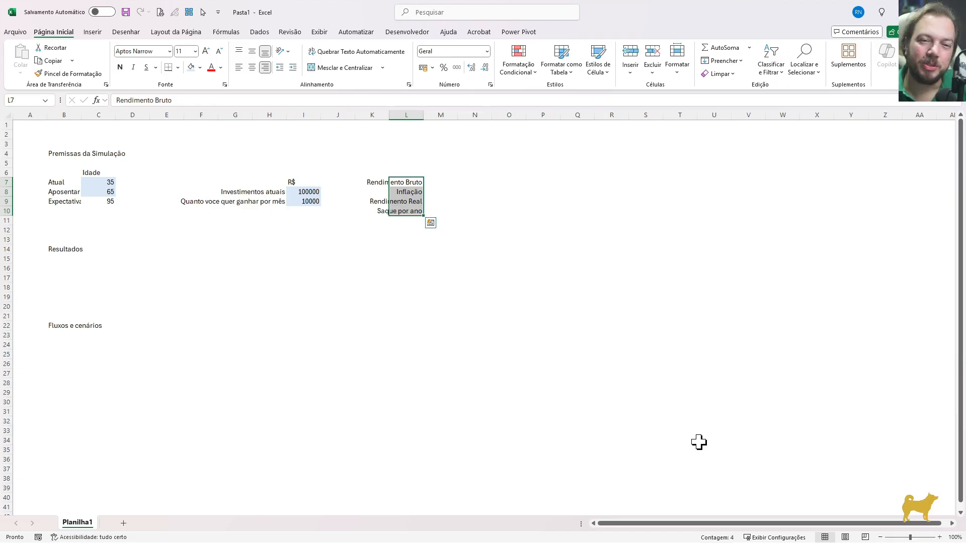
{"action": "key", "text": "Right"}
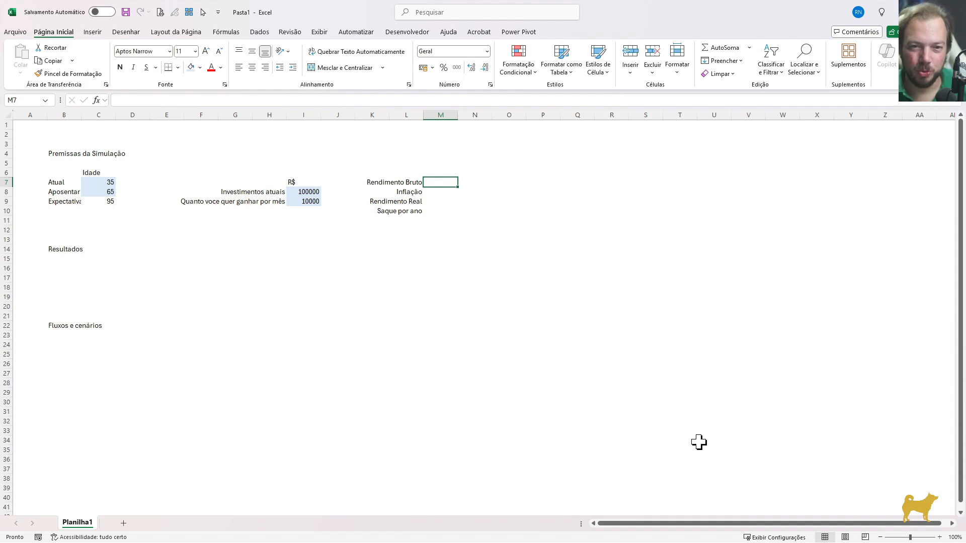
Enter the header "a.a." in M6 above the rate value cells
{"action": "key", "text": "shift+Left"}
{"action": "key", "text": "shift+Right"}
{"action": "key", "text": "Up"}
{"action": "type", "text": "a"}
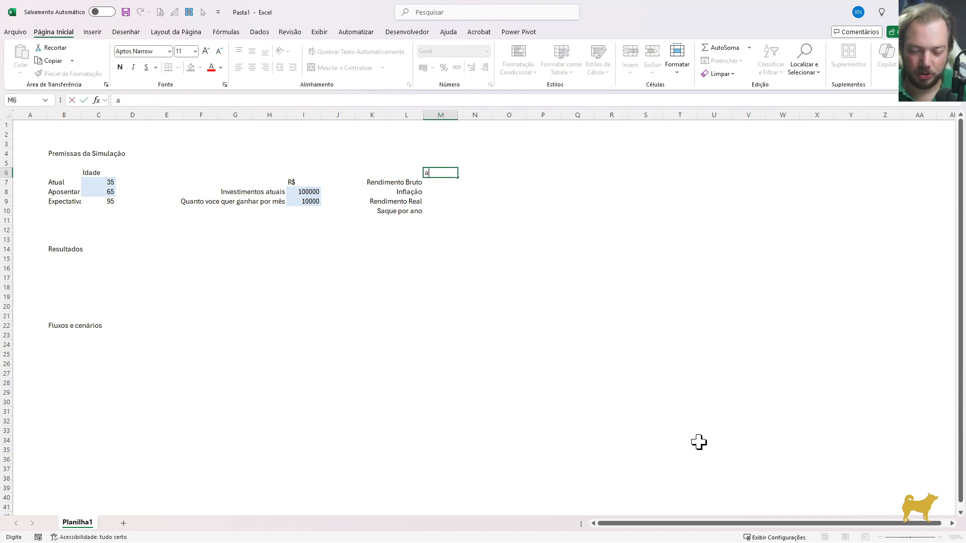
{"action": "type", "text": ".a."}
{"action": "key", "text": "Return"}
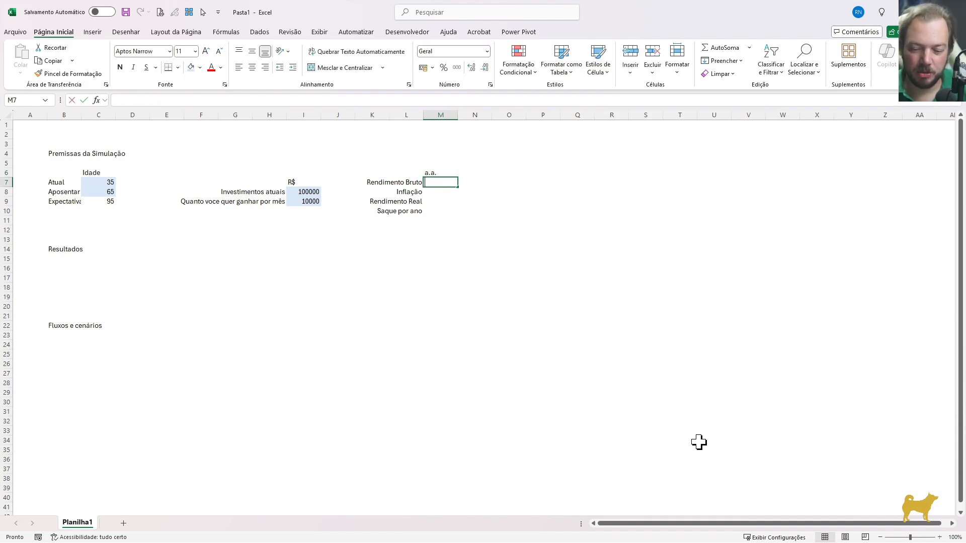
Set the gross return in M7 to 7% and the inflation rate in M8 to 3%
{"action": "type", "text": "7%"}
{"action": "key", "text": "Return"}
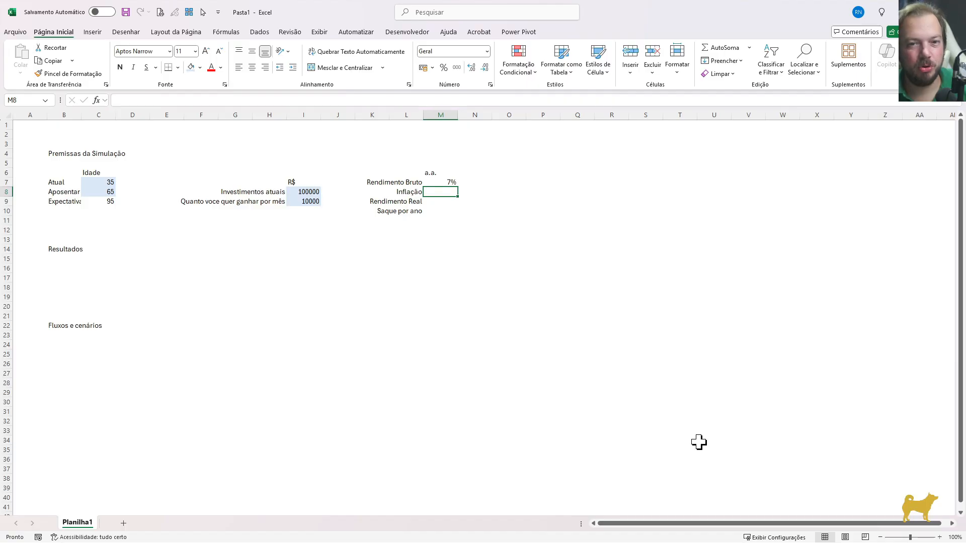
{"action": "type", "text": "3%"}
{"action": "key", "text": "Return"}
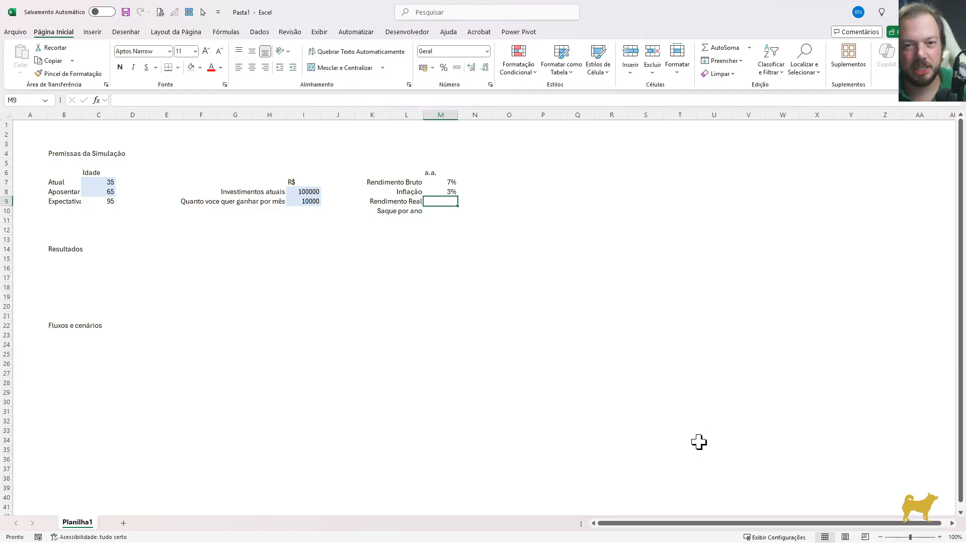
Calculate the real return in M9 with the formula =(1+M7)/(1+M8)-1
{"action": "type", "text": "="}
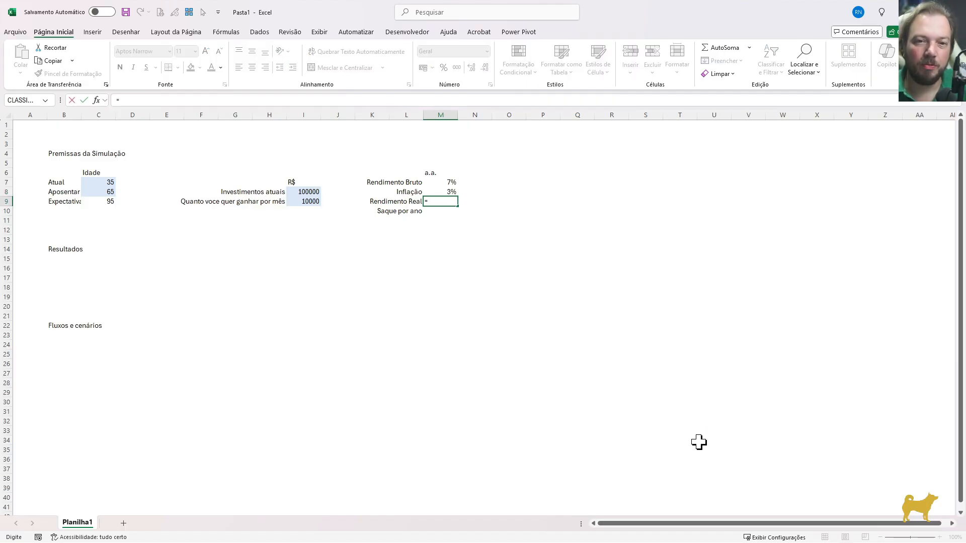
{"action": "type", "text": "("}
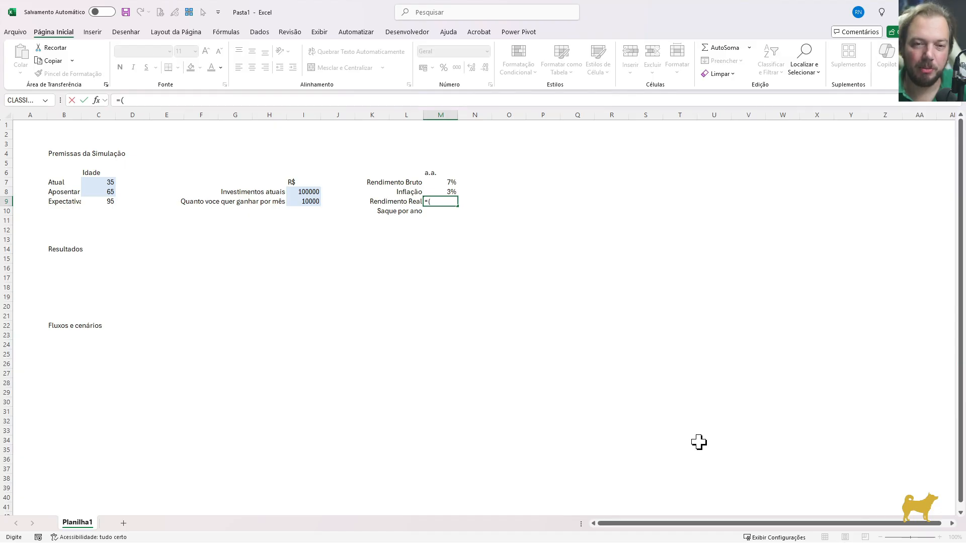
{"action": "type", "text": "1+"}
{"action": "key", "text": "Up"}
{"action": "key", "text": "Up"}
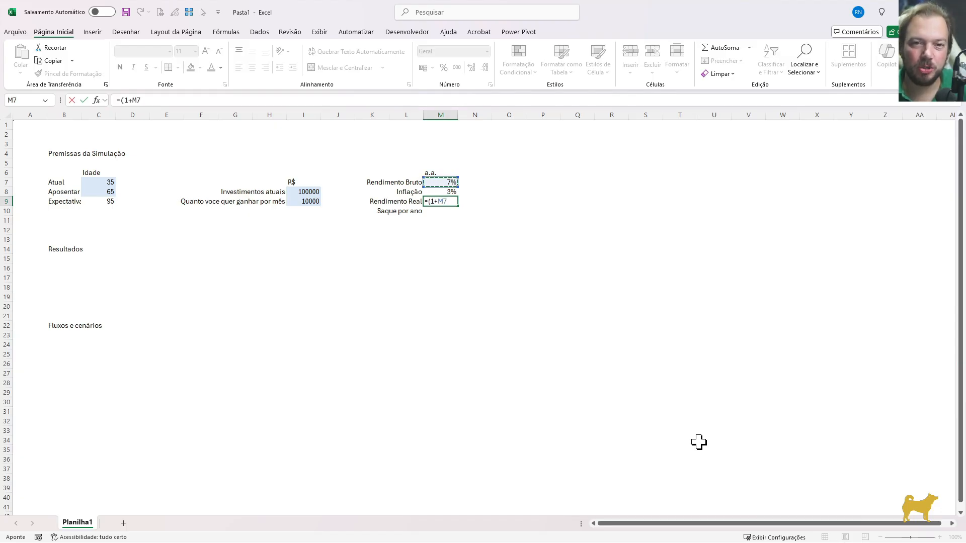
{"action": "type", "text": ")"}
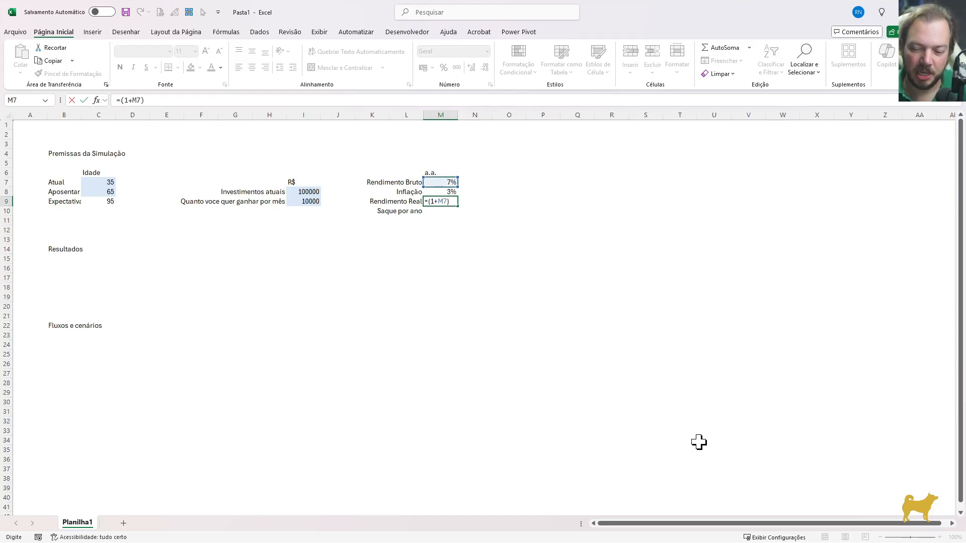
{"action": "type", "text": "/(1+"}
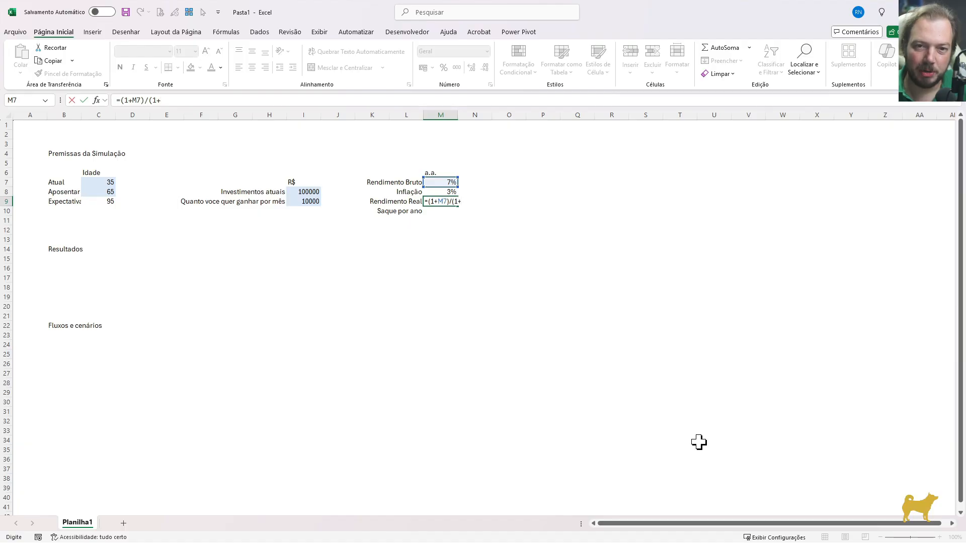
{"action": "key", "text": "Up"}
{"action": "type", "text": ")"}
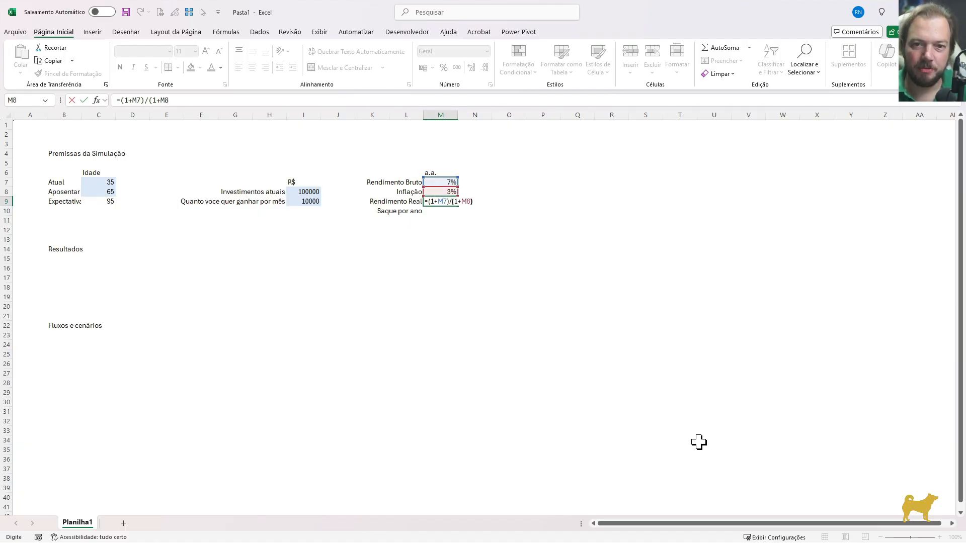
{"action": "type", "text": "-1"}
{"action": "key", "text": "Return"}
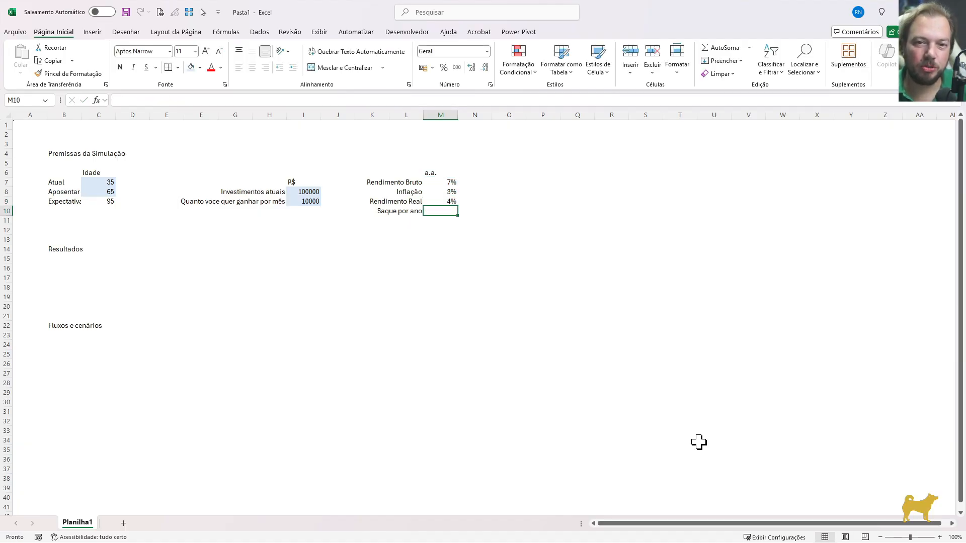
Enter the simple difference =M7-M8 in N9 as a comparison with the real return formula
{"action": "key", "text": "Up"}
{"action": "key", "text": "Up"}
{"action": "key", "text": "Up"}
{"action": "key", "text": "Down"}
{"action": "key", "text": "Down"}
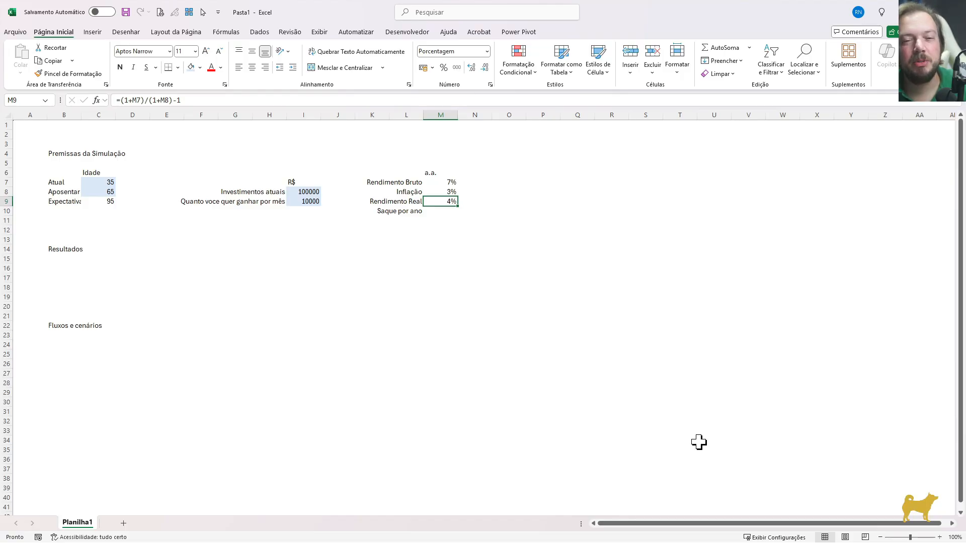
{"action": "key", "text": "Right"}
{"action": "type", "text": "="}
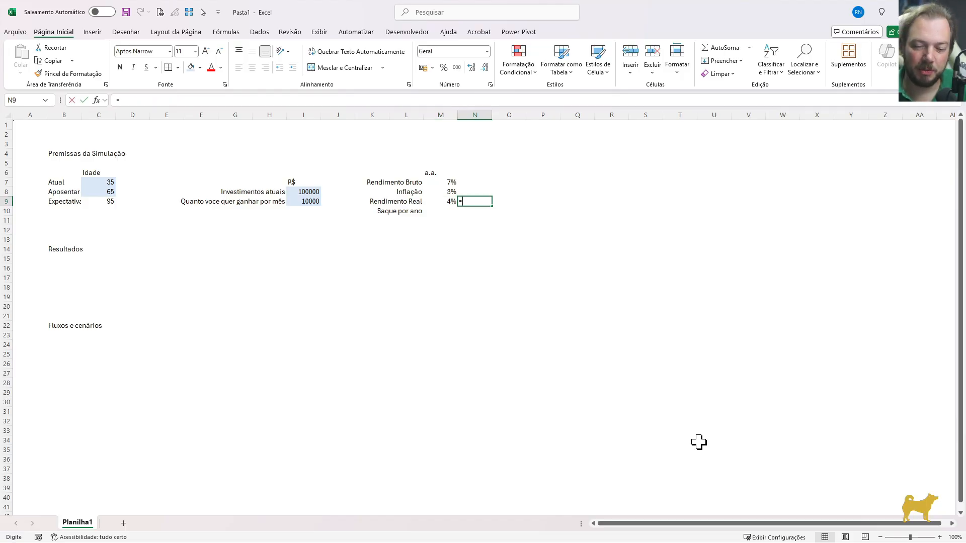
{"action": "key", "text": "Left"}
{"action": "key", "text": "Up"}
{"action": "key", "text": "Up"}
{"action": "key", "text": "Down"}
{"action": "key", "text": "Down"}
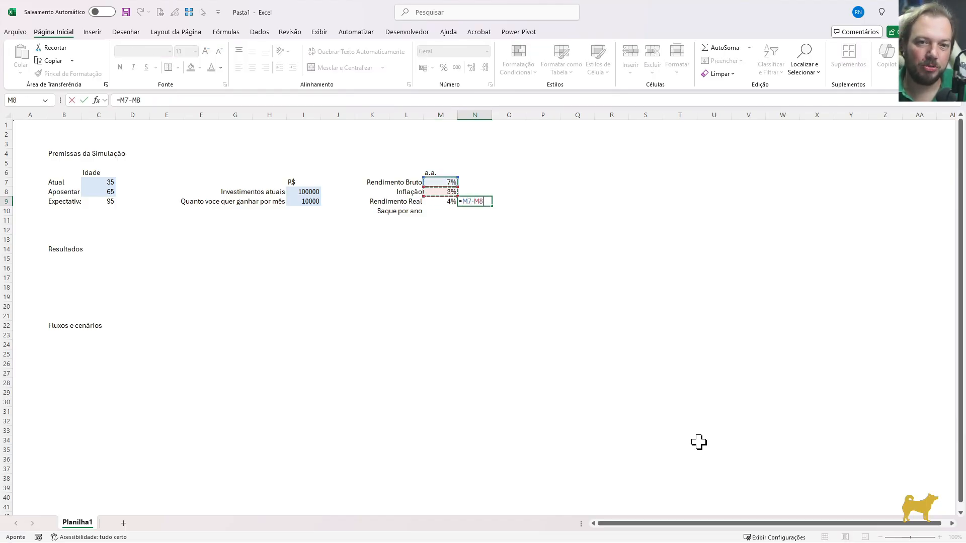
{"action": "key", "text": "Return"}
Format the rates range M7:N9 as percentages with two decimal places
{"action": "key", "text": "Up"}
{"action": "key", "text": "Left"}
{"action": "key", "text": "Up"}
{"action": "key", "text": "Up"}
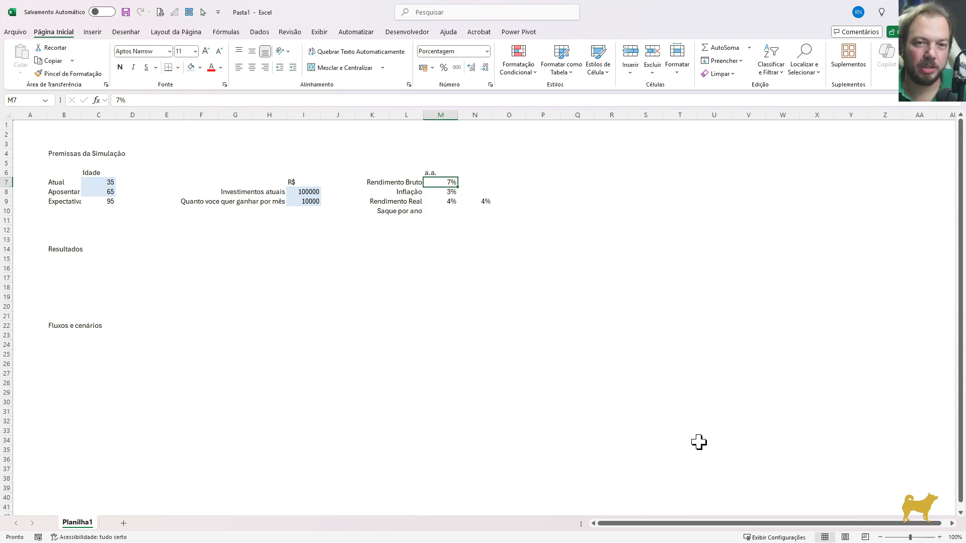
{"action": "key", "text": "Down"}
{"action": "key", "text": "Down"}
{"action": "key", "text": "Right"}
{"action": "key", "text": "Up"}
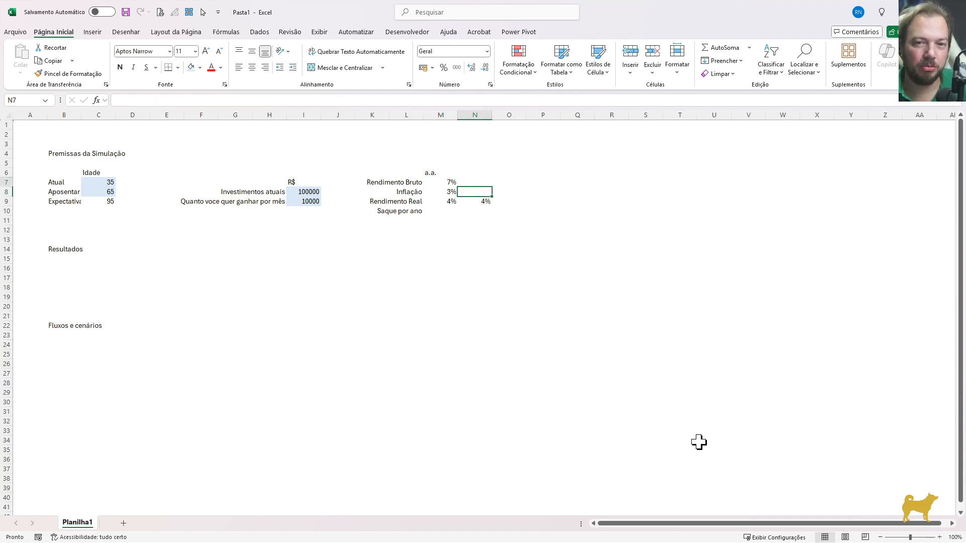
{"action": "key", "text": "Up"}
{"action": "key", "text": "Left"}
{"action": "key", "text": "shift+Right"}
{"action": "key", "text": "shift+Down"}
{"action": "key", "text": "shift+Down"}
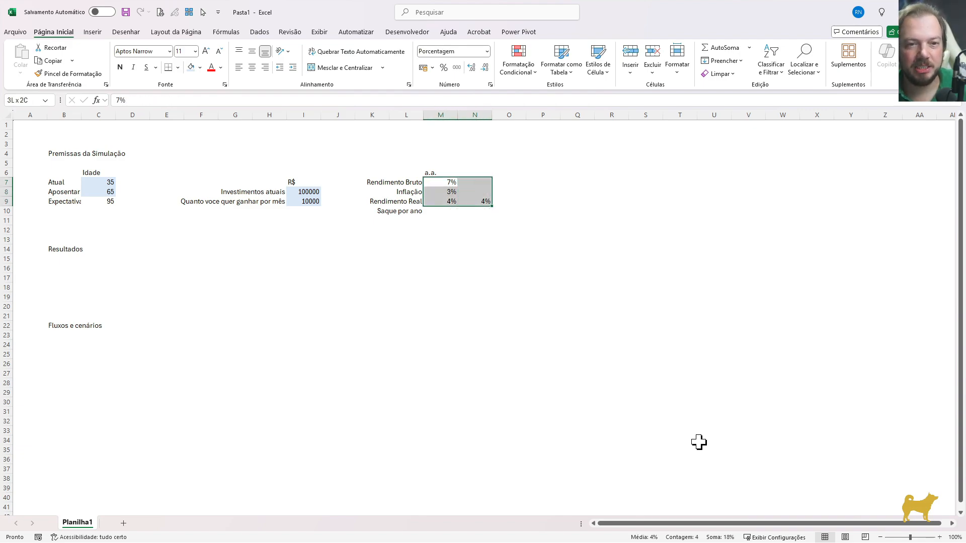
{"action": "key", "text": "ctrl+1"}
{"action": "key", "text": "Down"}
{"action": "key", "text": "Down"}
{"action": "key", "text": "Down"}
{"action": "key", "text": "Down"}
{"action": "key", "text": "Down"}
{"action": "key", "text": "Down"}
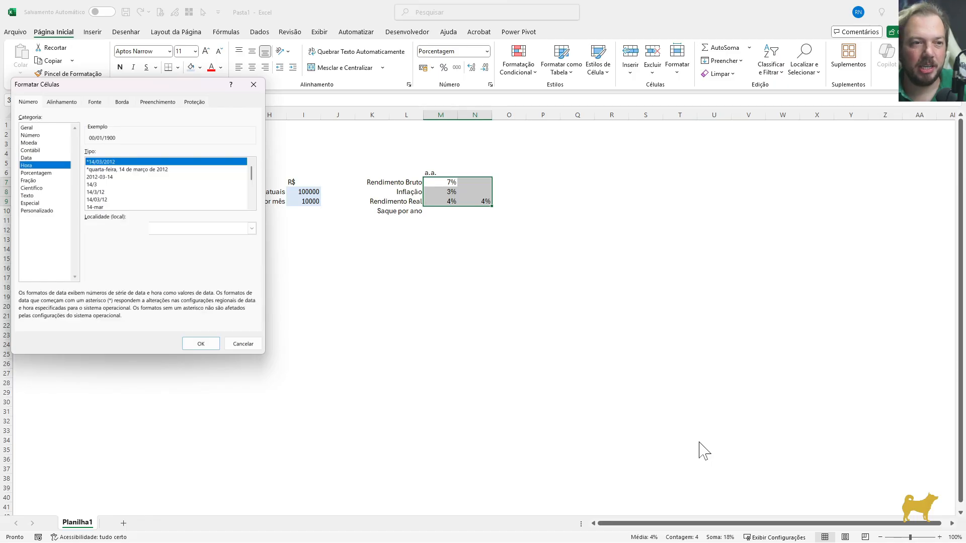
{"action": "key", "text": "Tab"}
{"action": "key", "text": "Return"}
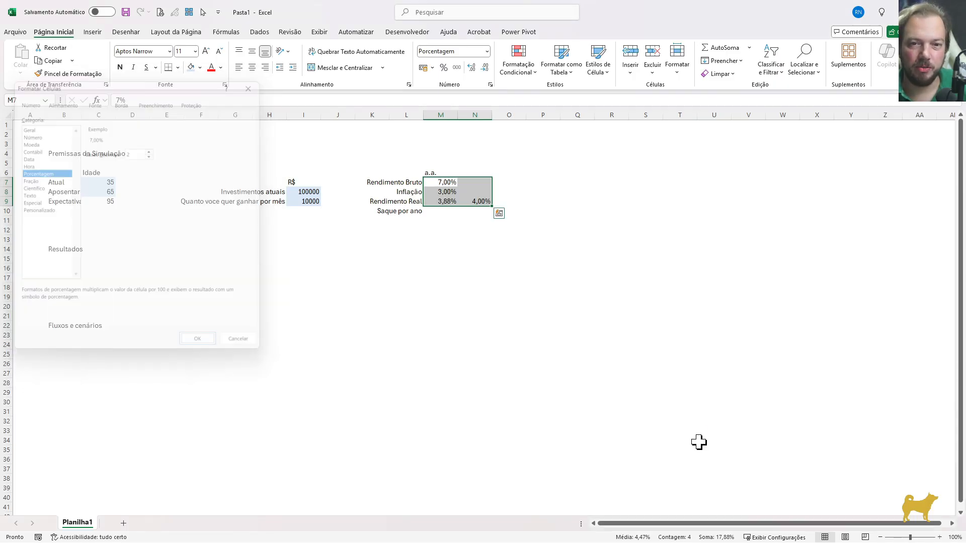
Compare the formulas in M9 and N9, and delete the simple-difference formula from N9
{"action": "key", "text": "Down"}
{"action": "key", "text": "Down"}
{"action": "key", "text": "Right"}
{"action": "key", "text": "Down"}
{"action": "key", "text": "Up"}
{"action": "key", "text": "Left"}
{"action": "key", "text": "Up"}
{"action": "key", "text": "Down"}
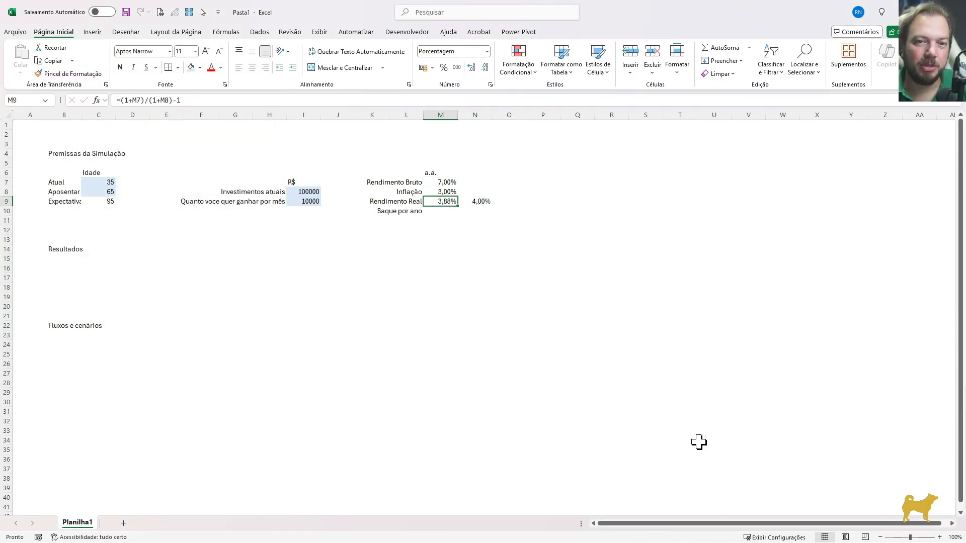
{"action": "key", "text": "F2"}
{"action": "key", "text": "Escape"}
{"action": "key", "text": "Right"}
{"action": "key", "text": "F2"}
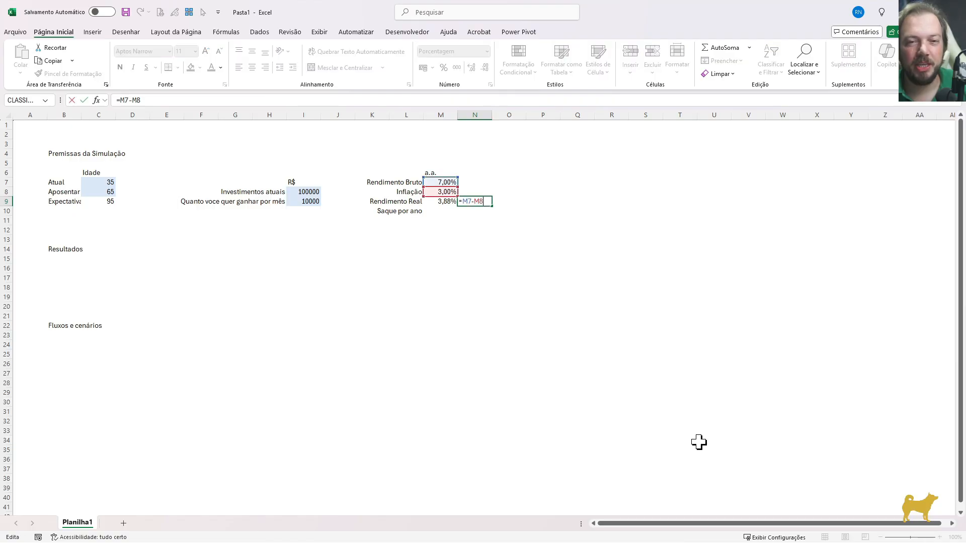
{"action": "key", "text": "ctrl+Return"}
{"action": "key", "text": "Delete"}
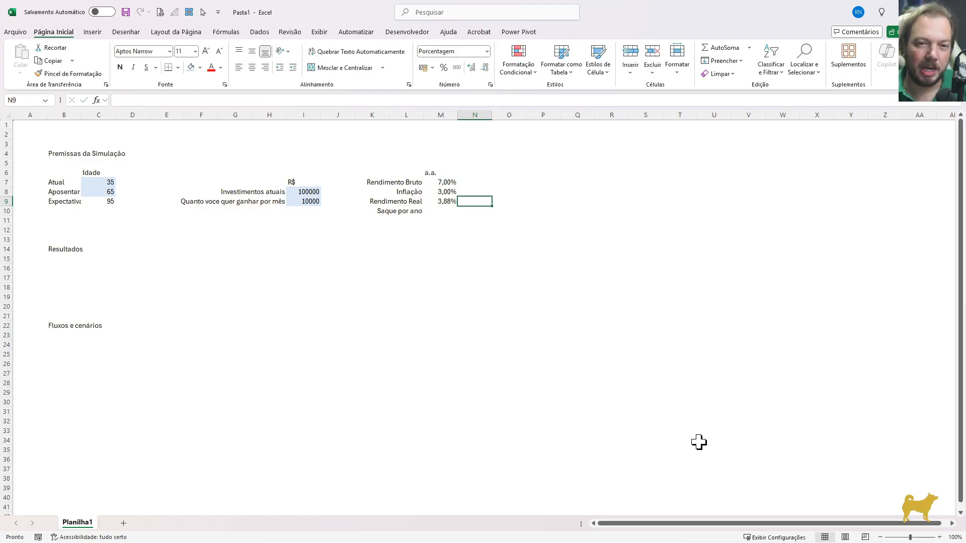
{"action": "key", "text": "Down"}
{"action": "key", "text": "Left"}
{"action": "key", "text": "Left"}
{"action": "key", "text": "Right"}
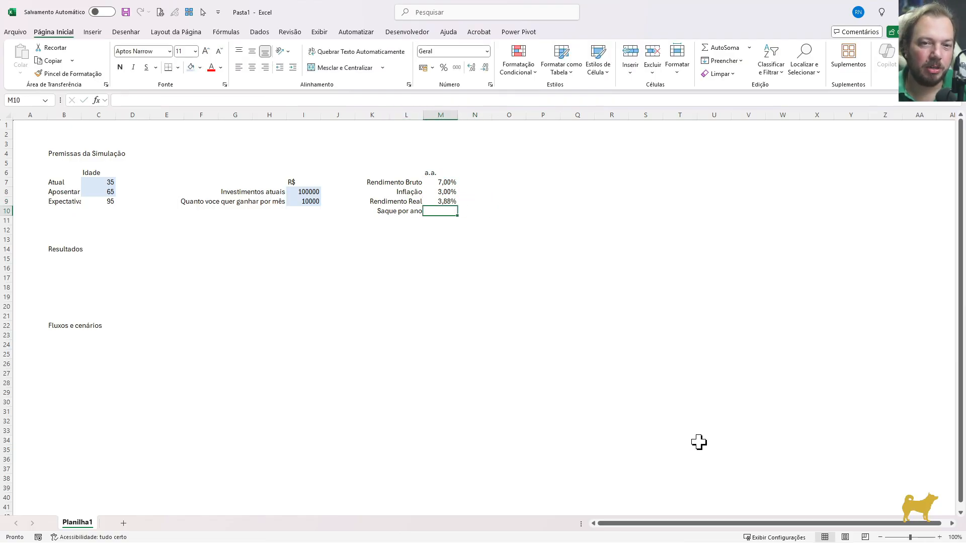
{"action": "key", "text": "Left"}
{"action": "key", "text": "Left"}
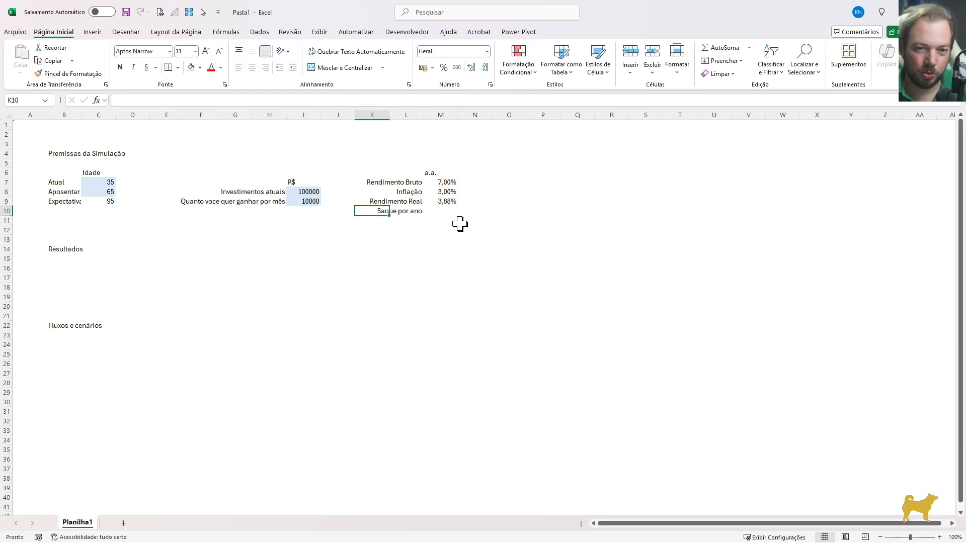
Fill the gross return and inflation cells M7:M8 with the light blue input color
{"action": "left_click", "coordinate": [443, 194]}
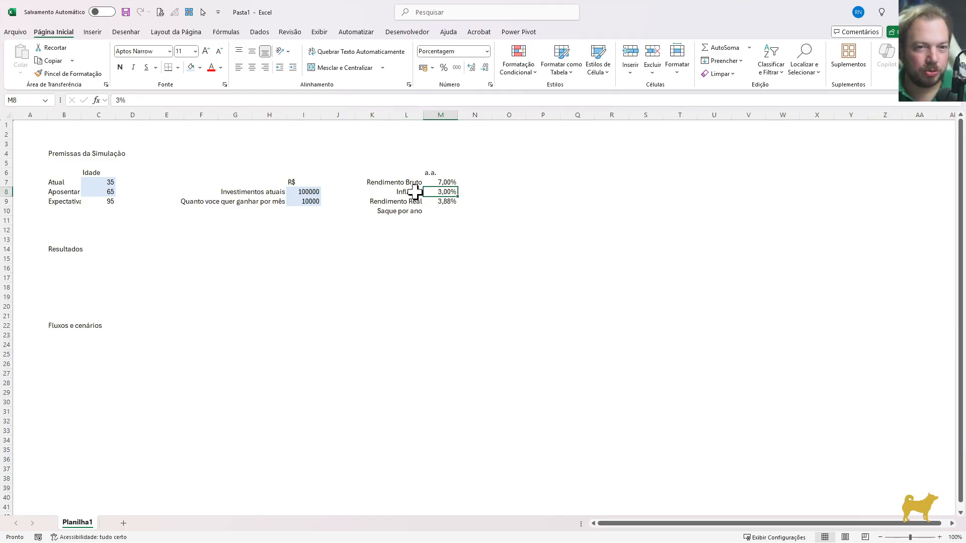
{"action": "left_click", "coordinate": [443, 183]}
{"action": "left_click_drag", "start_coordinate": [443, 194], "coordinate": [443, 183]}
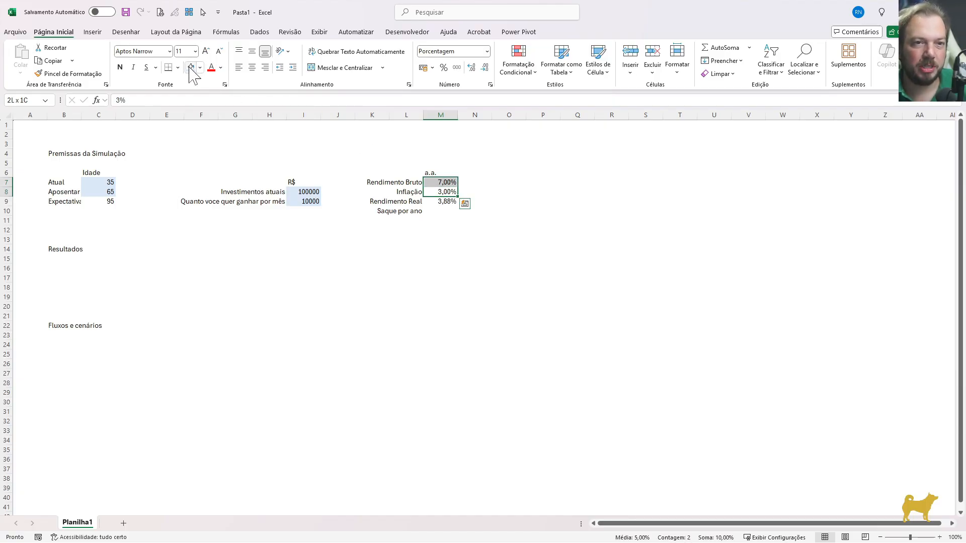
{"action": "left_click", "coordinate": [441, 203]}
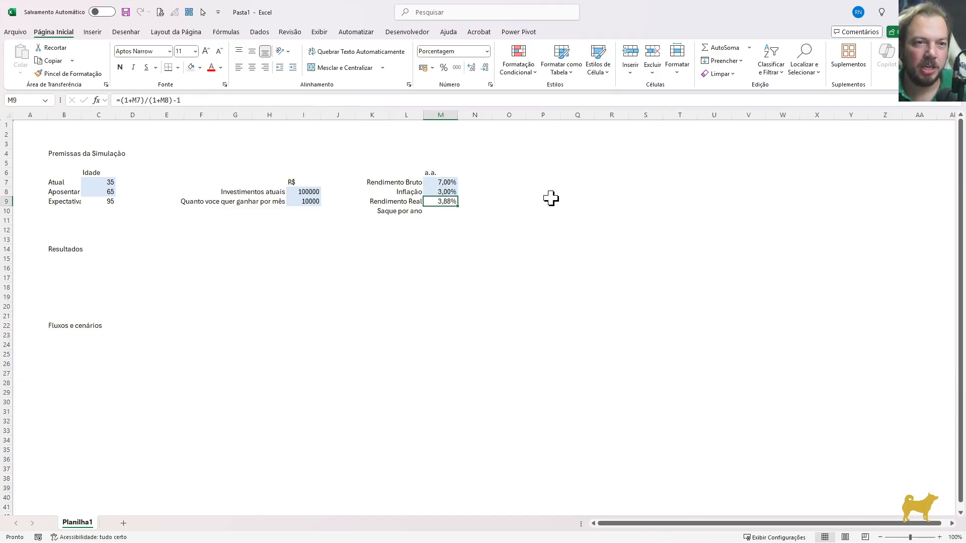
{"action": "key", "text": "Left"}
{"action": "key", "text": "Right"}
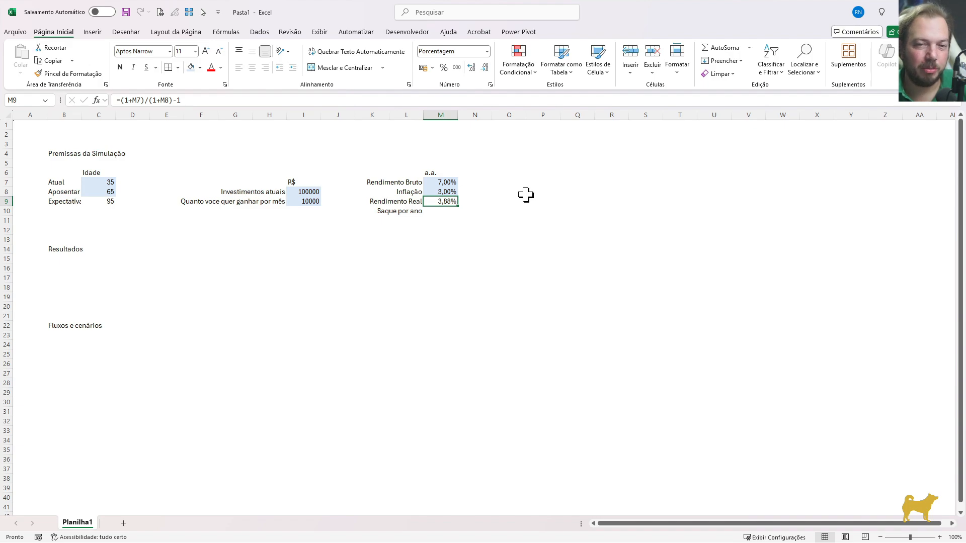
{"action": "key", "text": "F2"}
{"action": "key", "text": "Escape"}
Enter the label "Cenários" in B11 and fill its input cell C11 with light blue
{"action": "left_click", "coordinate": [75, 220]}
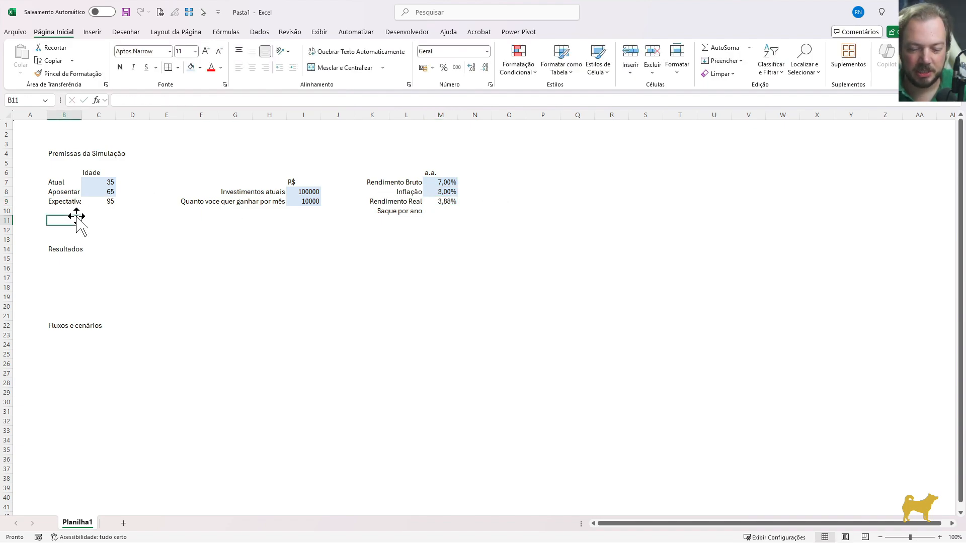
{"action": "type", "text": "Cenário"}
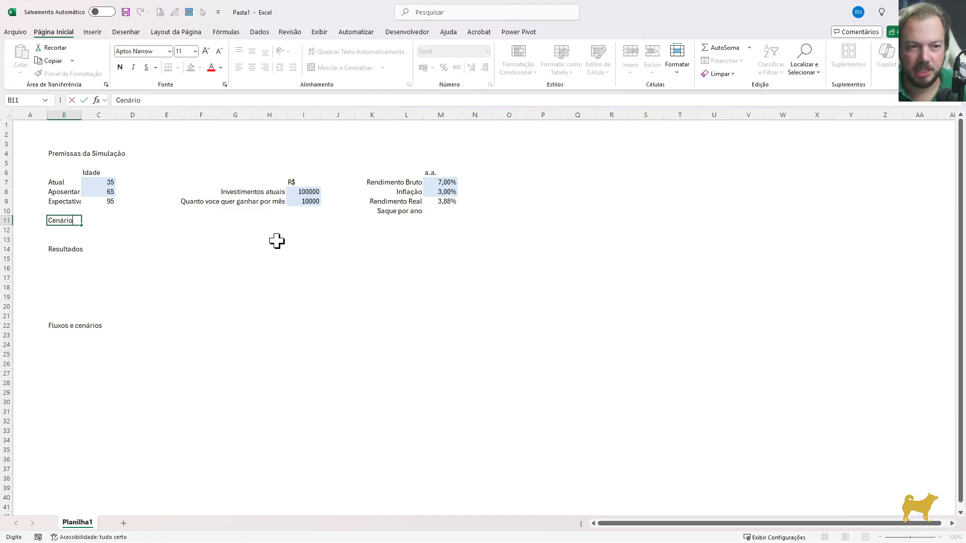
{"action": "type", "text": "s"}
{"action": "key", "text": "Tab"}
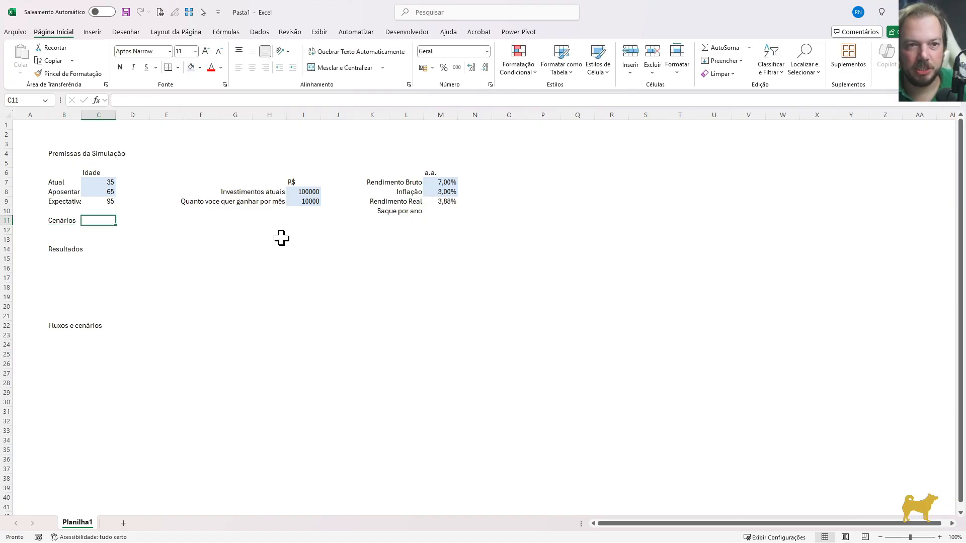
{"action": "left_click", "coordinate": [193, 68]}
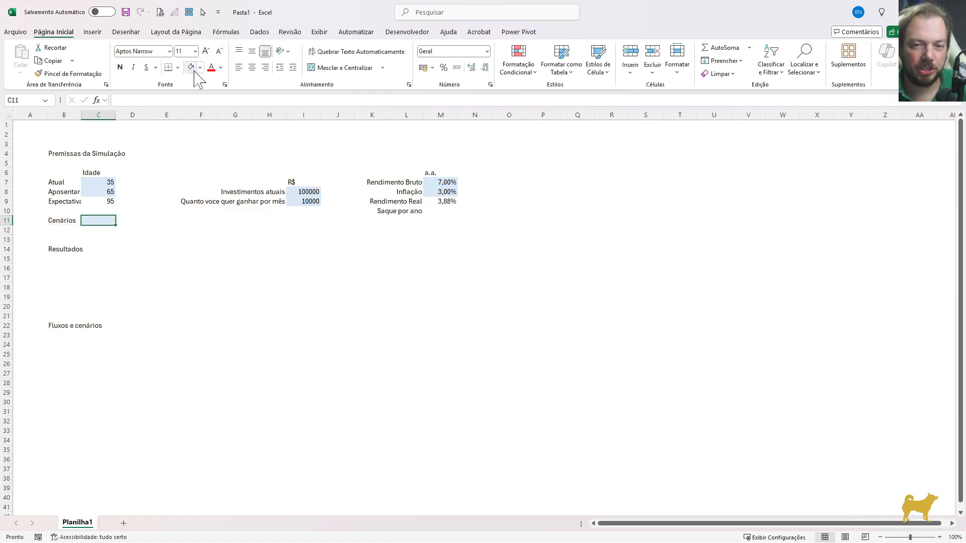
{"action": "key", "text": "Tab"}
Enter the label "Saque por ano" in F11, beside the scenario input
{"action": "left_click", "coordinate": [440, 211]}
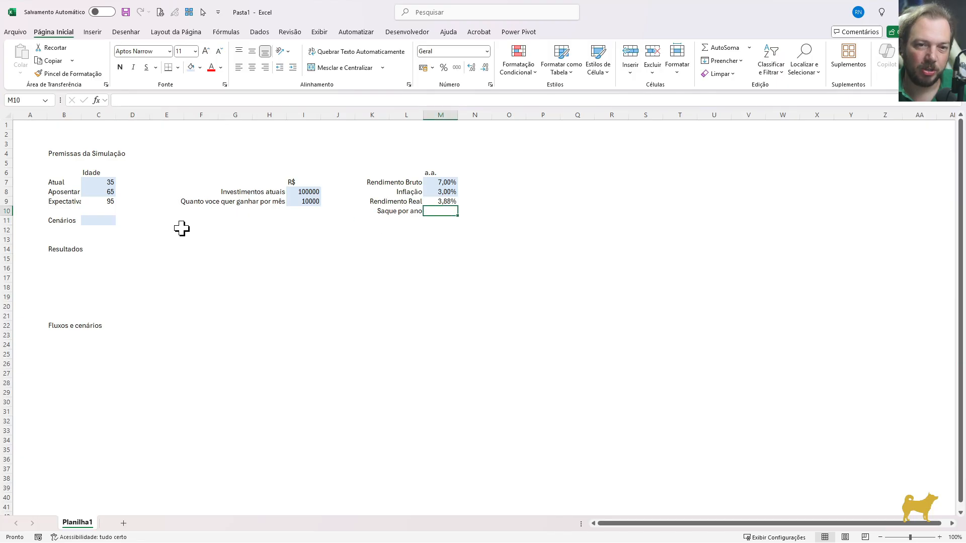
{"action": "key", "text": "Left"}
{"action": "key", "text": "Left"}
{"action": "key", "text": "Left"}
{"action": "key", "text": "Left"}
{"action": "key", "text": "Left"}
{"action": "key", "text": "Left"}
{"action": "key", "text": "Left"}
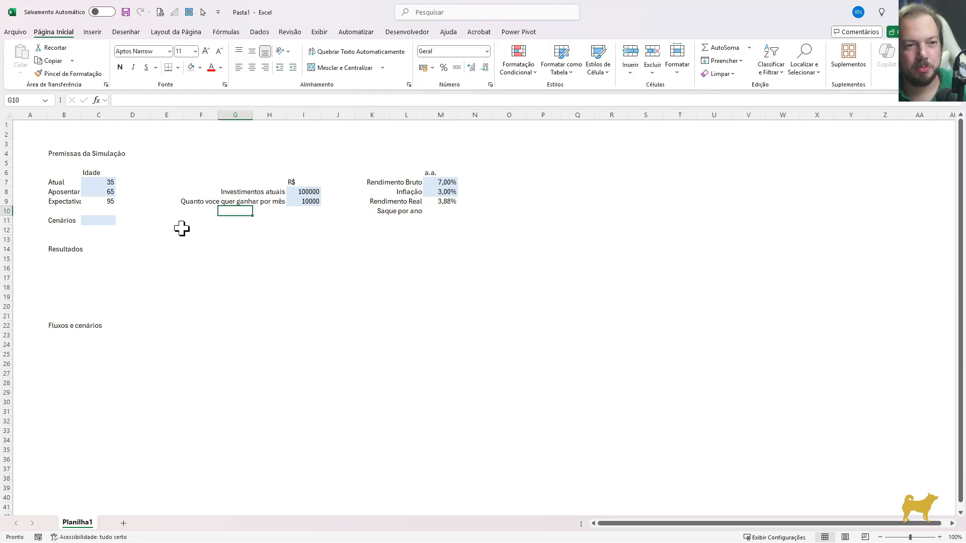
{"action": "key", "text": "Down"}
{"action": "type", "text": "Saqu"}
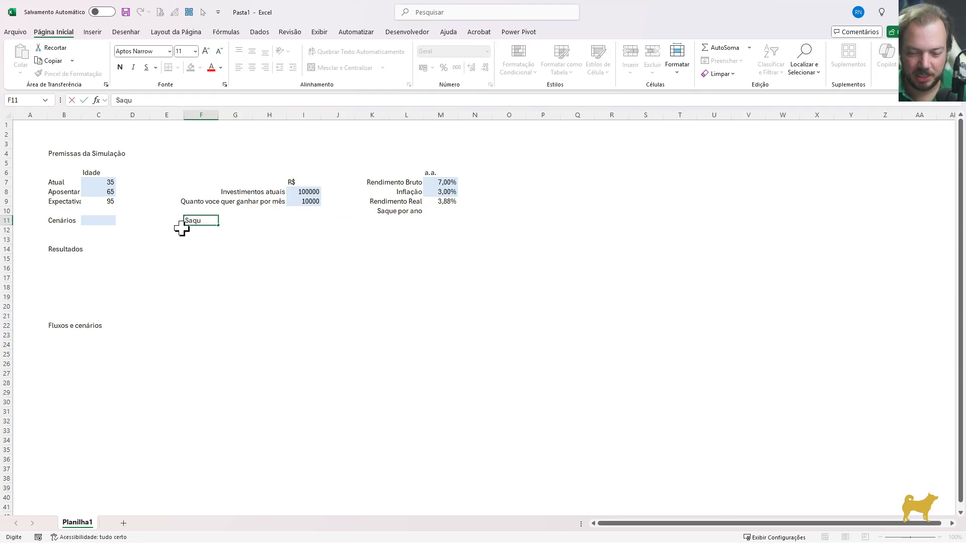
{"action": "type", "text": "e por ano"}
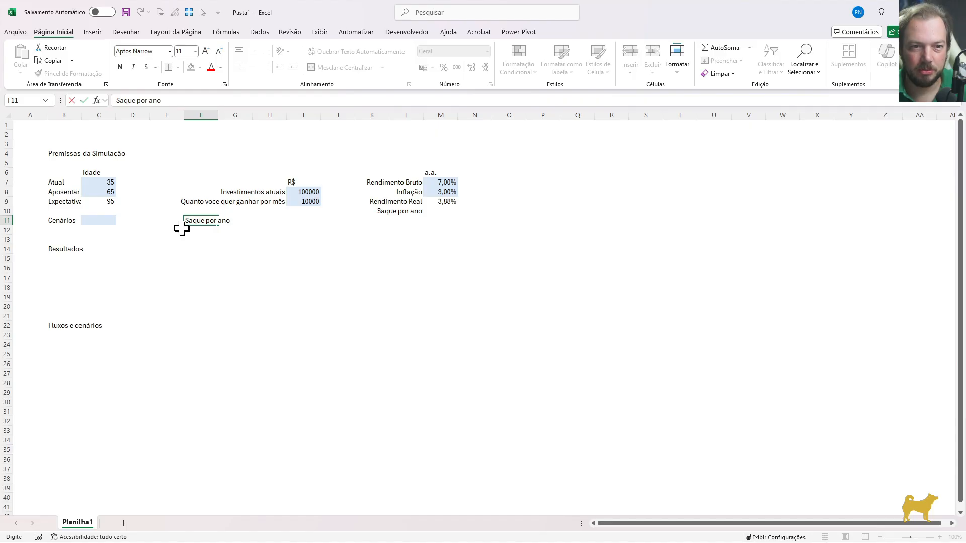
{"action": "key", "text": "Up"}
Move the investment block in H7:I9 up one row so that it starts in row 6
{"action": "key", "text": "Right"}
{"action": "key", "text": "Right"}
{"action": "key", "text": "Up"}
{"action": "key", "text": "Up"}
{"action": "key", "text": "Up"}
{"action": "key", "text": "shift+Right"}
{"action": "key", "text": "shift+Down"}
{"action": "key", "text": "shift+Down"}
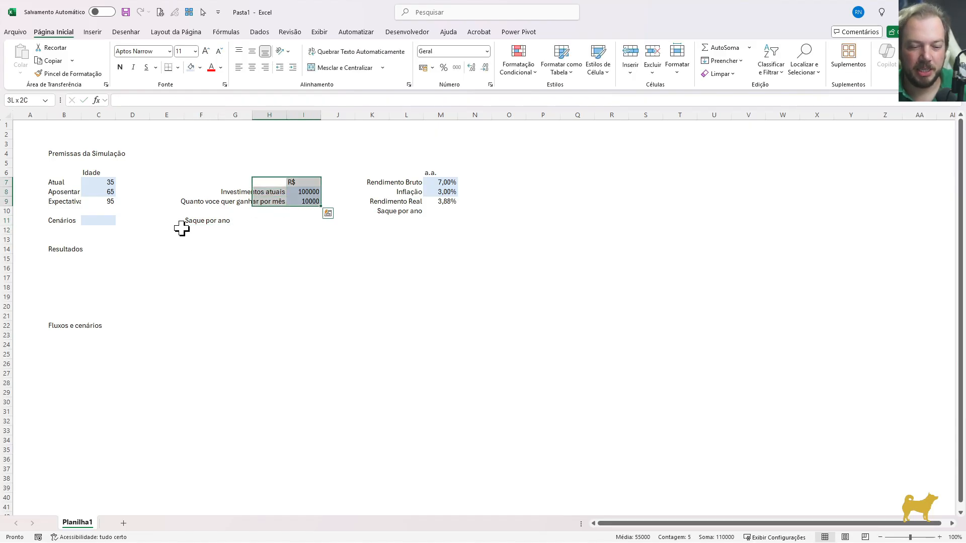
{"action": "key", "text": "ctrl+x"}
{"action": "key", "text": "Up"}
{"action": "key", "text": "Return"}
Right-align the "Saque por ano" label in F11
{"action": "key", "text": "Down"}
{"action": "key", "text": "Down"}
{"action": "key", "text": "Down"}
{"action": "key", "text": "Left"}
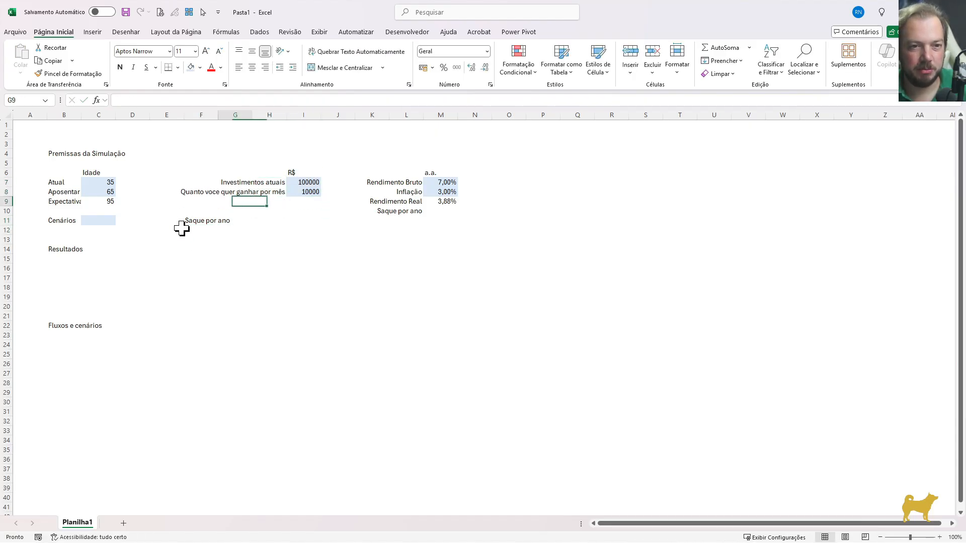
{"action": "key", "text": "Down"}
{"action": "key", "text": "Down"}
{"action": "key", "text": "Left"}
{"action": "key", "text": "Right"}
{"action": "key", "text": "Left"}
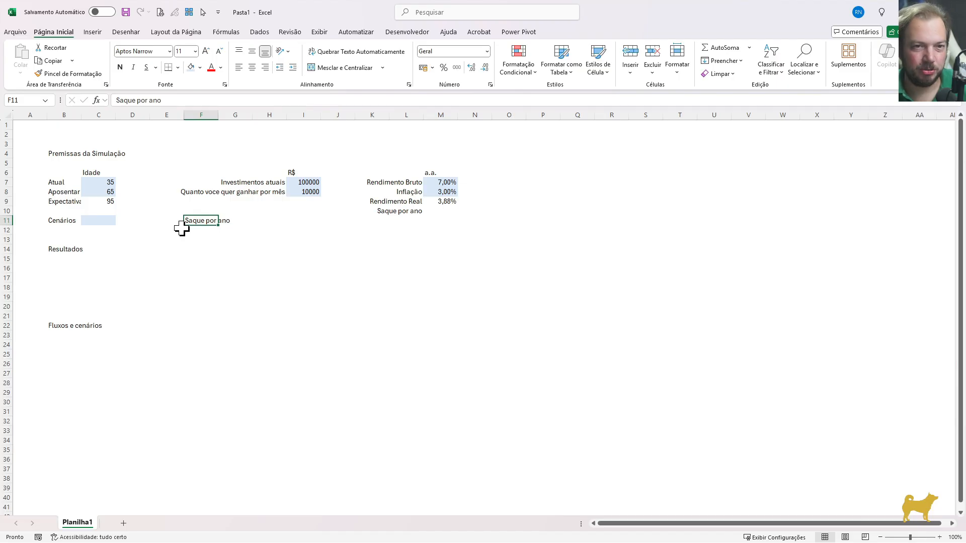
{"action": "left_click", "coordinate": [268, 68]}
Enter the scenario headers "Zero risco" in G10 and "Trinity" in H10
{"action": "key", "text": "Up"}
{"action": "key", "text": "Right"}
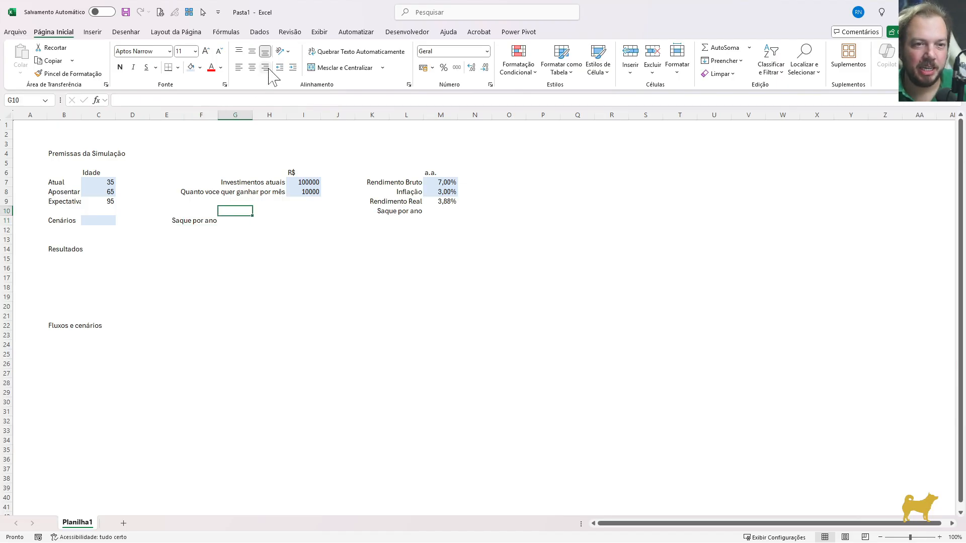
{"action": "type", "text": "Zero r"}
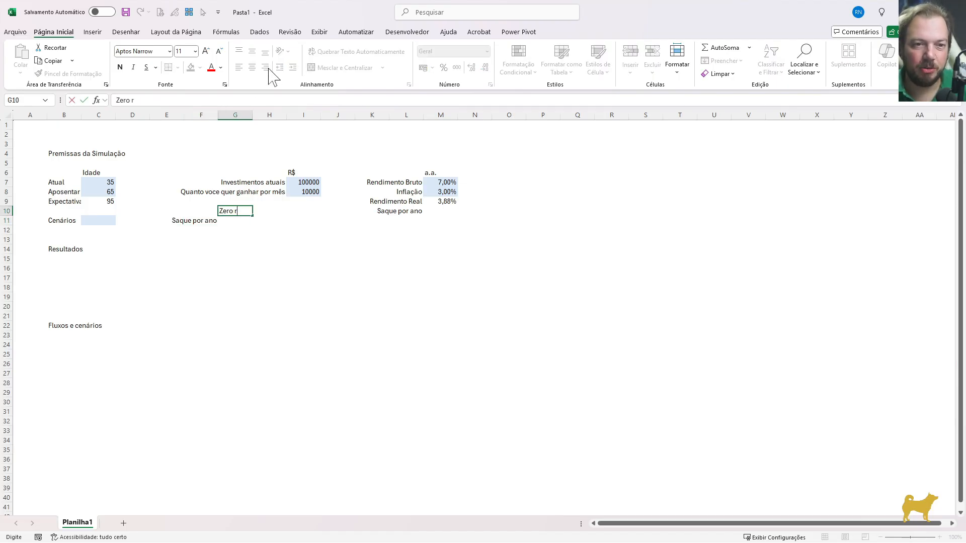
{"action": "type", "text": "isco"}
{"action": "key", "text": "Tab"}
{"action": "type", "text": "Trini"}
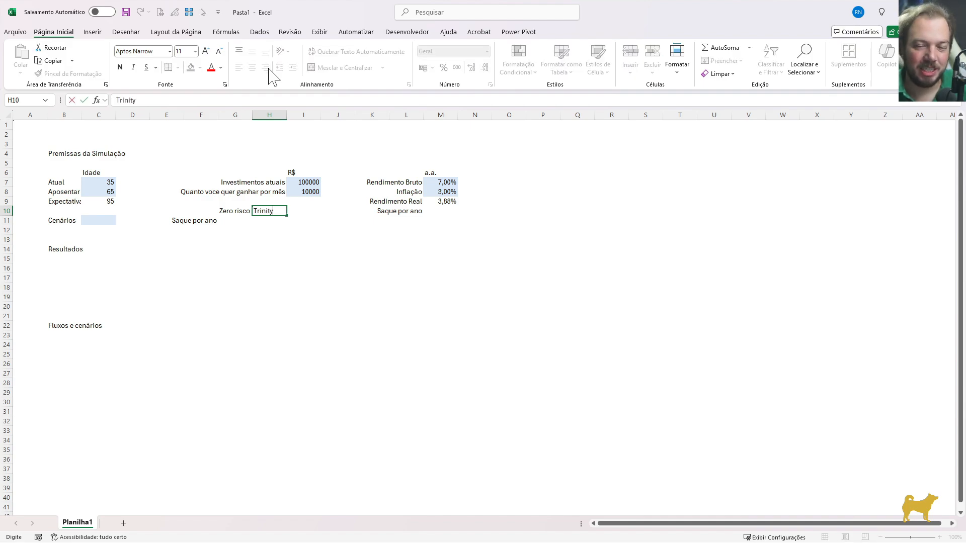
{"action": "type", "text": "ty"}
{"action": "key", "text": "Return"}
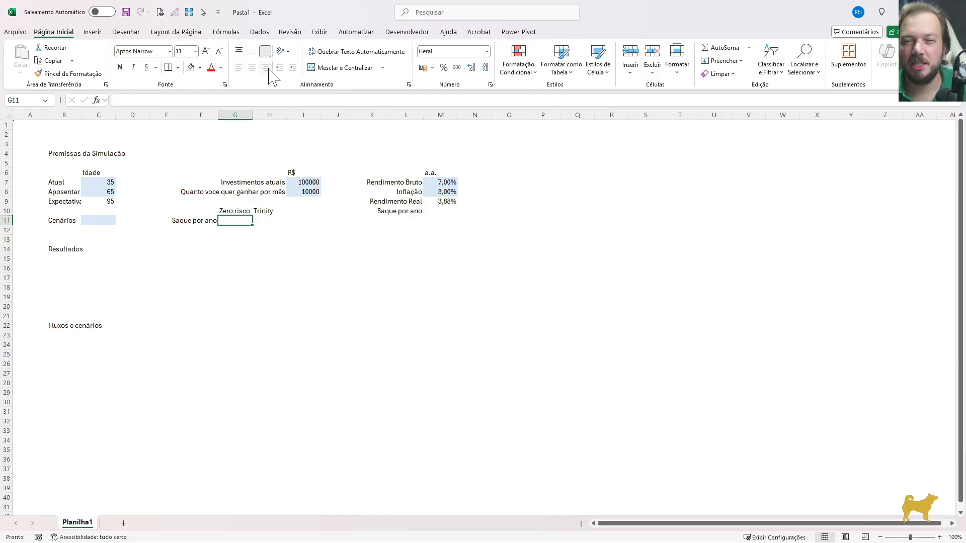
Set the Trinity withdrawal rate in H11 to 4%
{"action": "key", "text": "Right"}
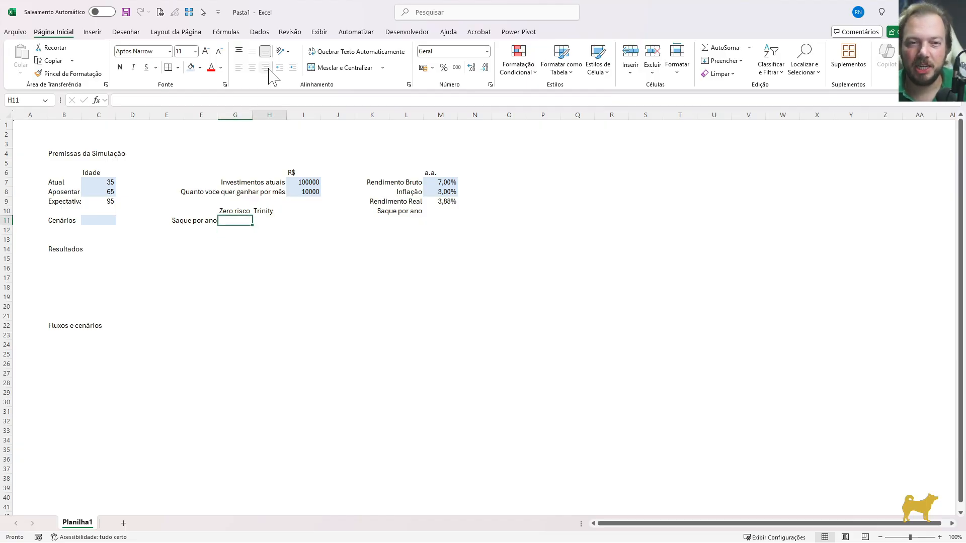
{"action": "type", "text": "4"}
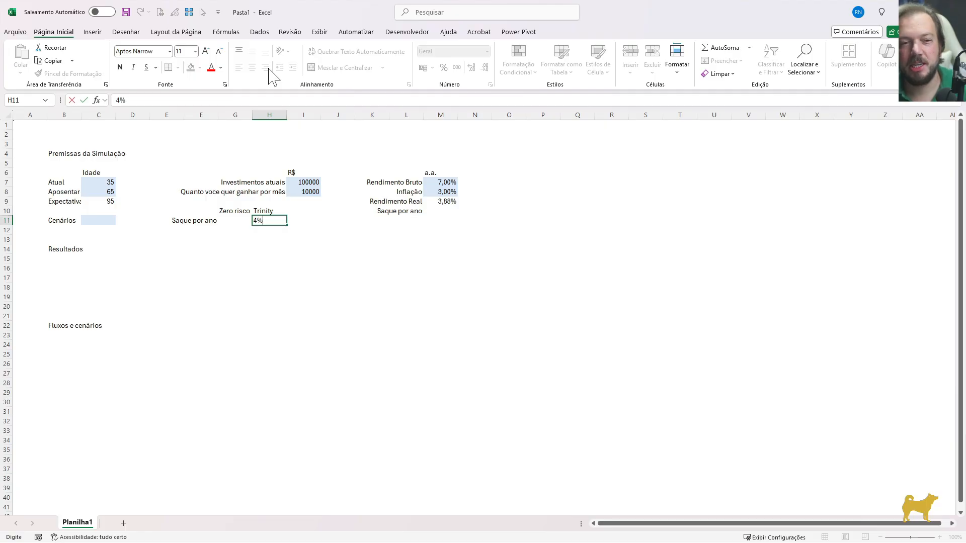
{"action": "type", "text": "%"}
{"action": "key", "text": "ctrl+Return"}
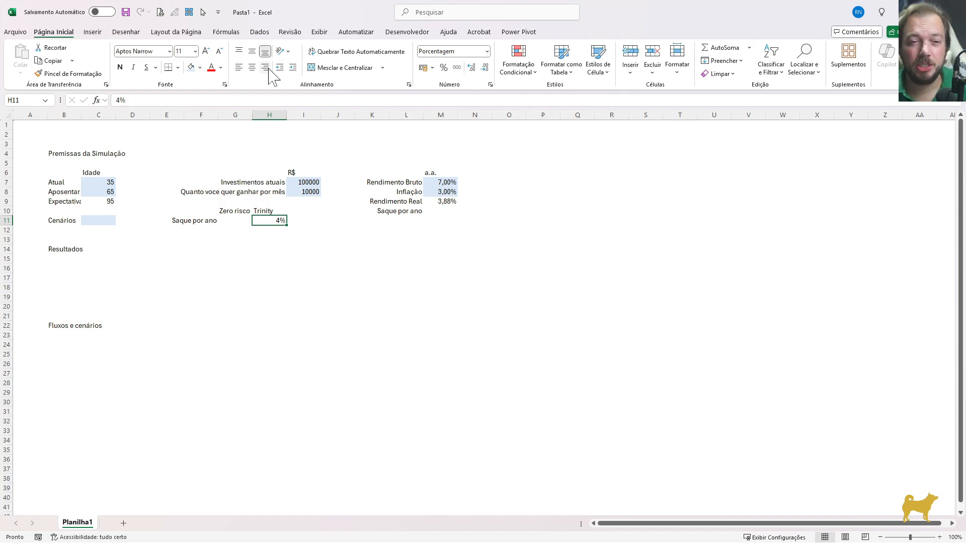
{"action": "key", "text": "Down"}
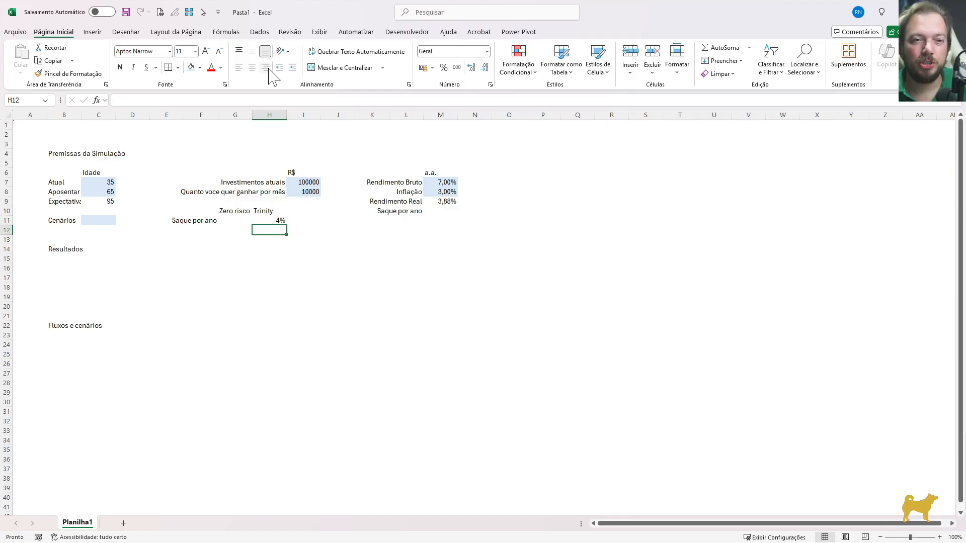
{"action": "key", "text": "Up"}
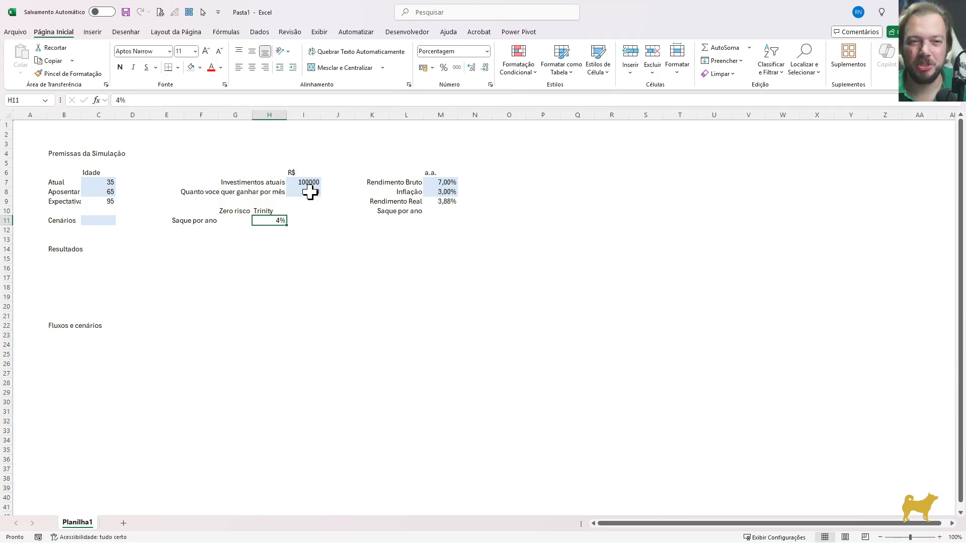
Add the third scenario header "Destemido" in I10
{"action": "key", "text": "Up"}
{"action": "key", "text": "Left"}
{"action": "key", "text": "Right"}
{"action": "key", "text": "Right"}
{"action": "type", "text": "D"}
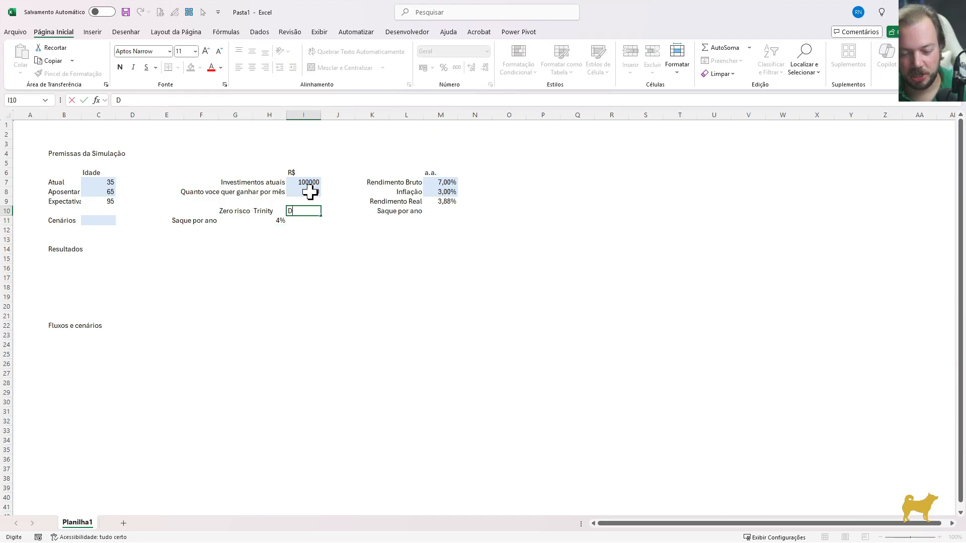
{"action": "key", "text": "Return"}
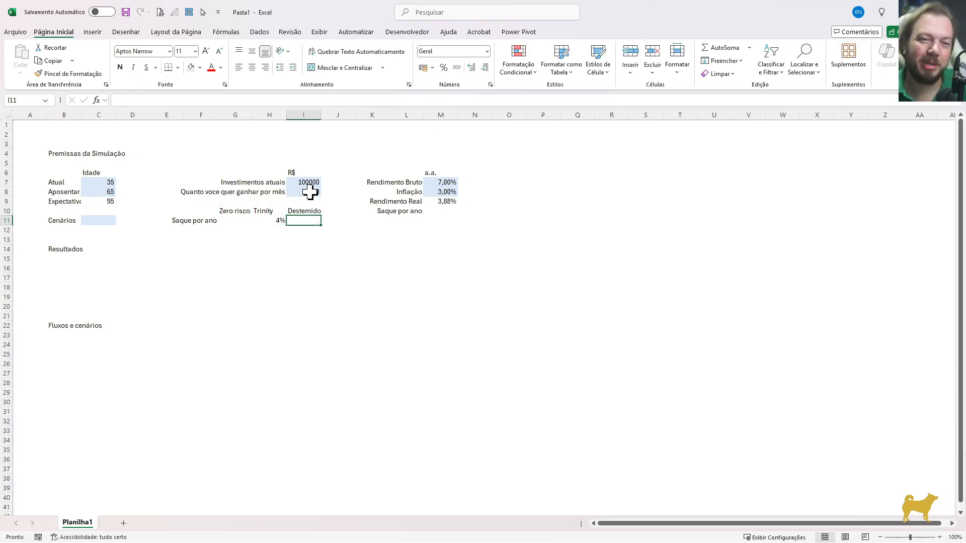
Set the Destemido withdrawal rate in I11 to 6%, formatted as a percentage
{"action": "key", "text": "Left"}
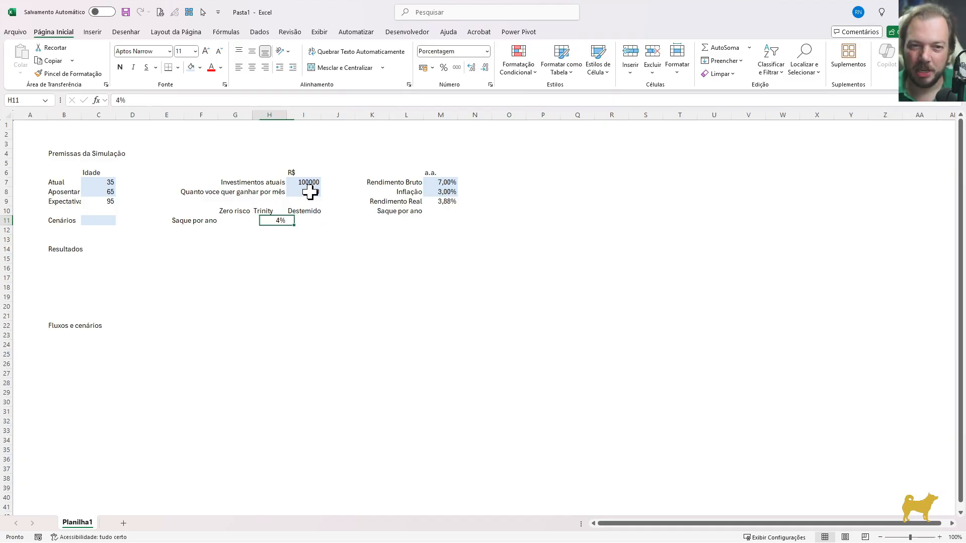
{"action": "key", "text": "Right"}
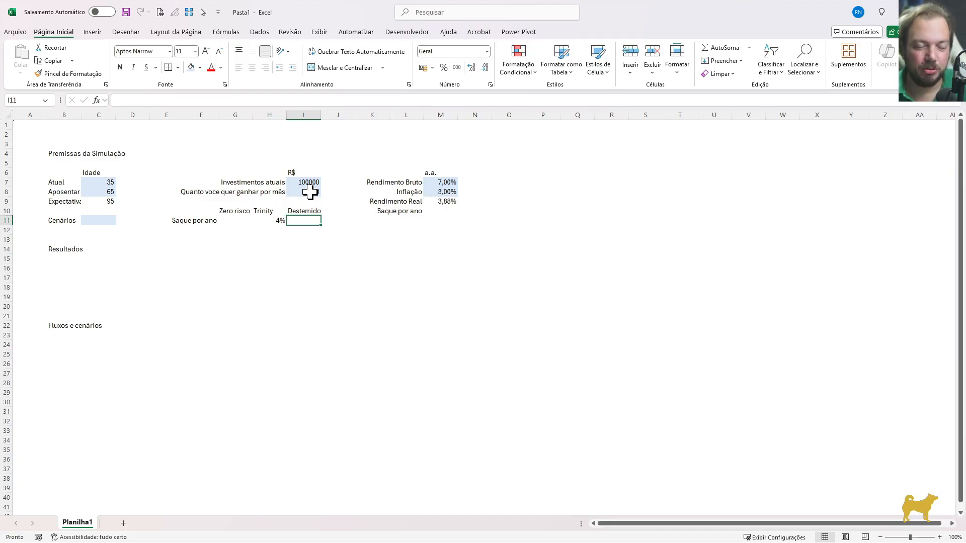
{"action": "key", "text": "Left"}
{"action": "key", "text": "Left"}
{"action": "key", "text": "Right"}
{"action": "key", "text": "Right"}
{"action": "type", "text": "6"}
{"action": "key", "text": "Return"}
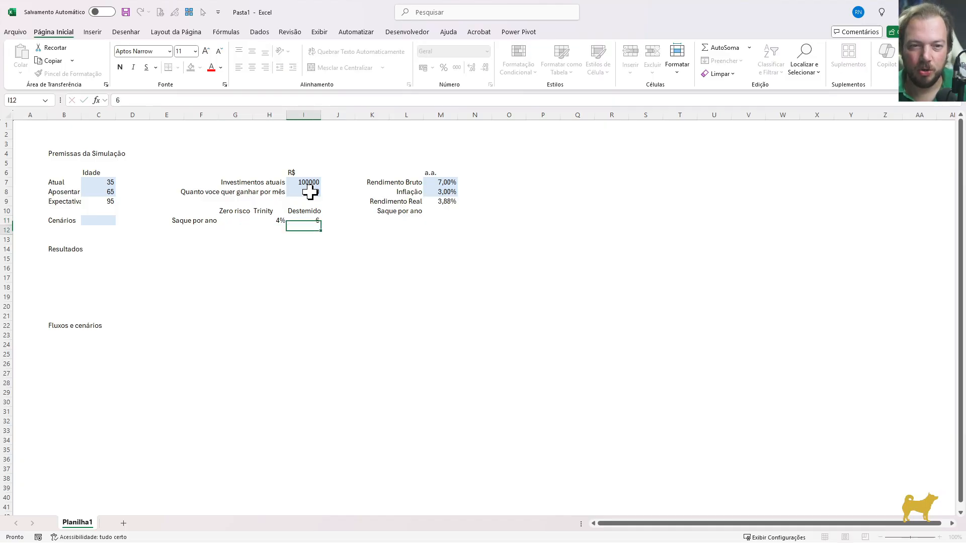
{"action": "key", "text": "Up"}
{"action": "key", "text": "Return"}
{"action": "key", "text": "Up"}
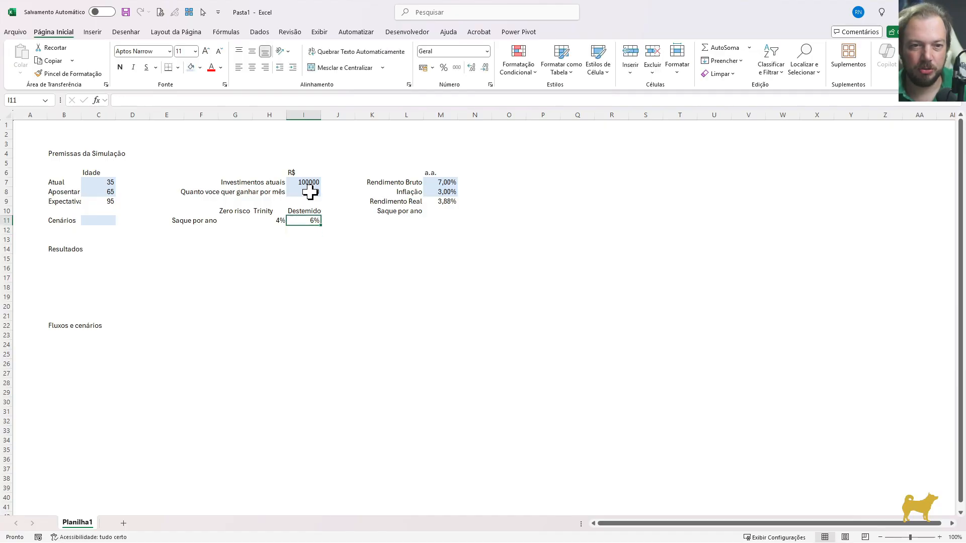
{"action": "key", "text": "ctrl+shift+5"}
Set the Zero risco withdrawal rate in G11 to 2%
{"action": "key", "text": "Left"}
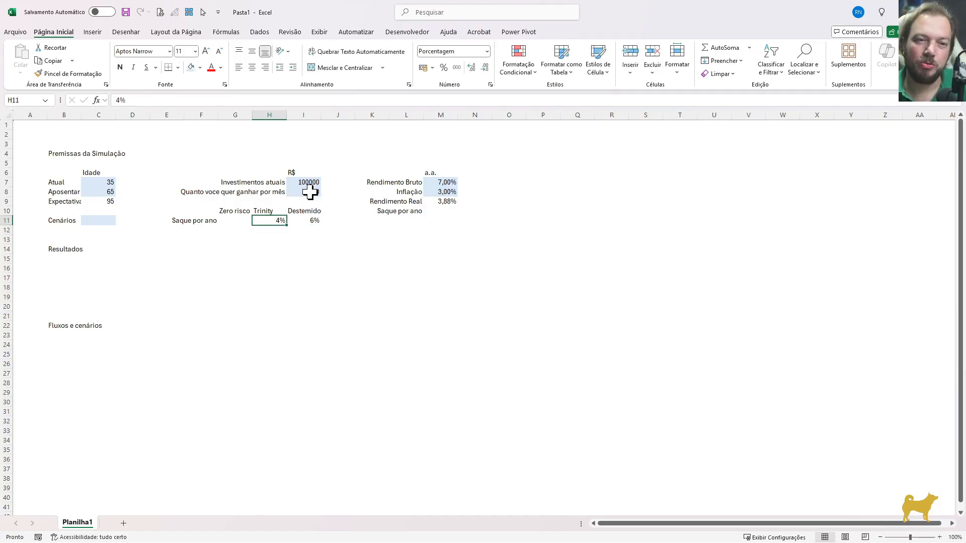
{"action": "key", "text": "Left"}
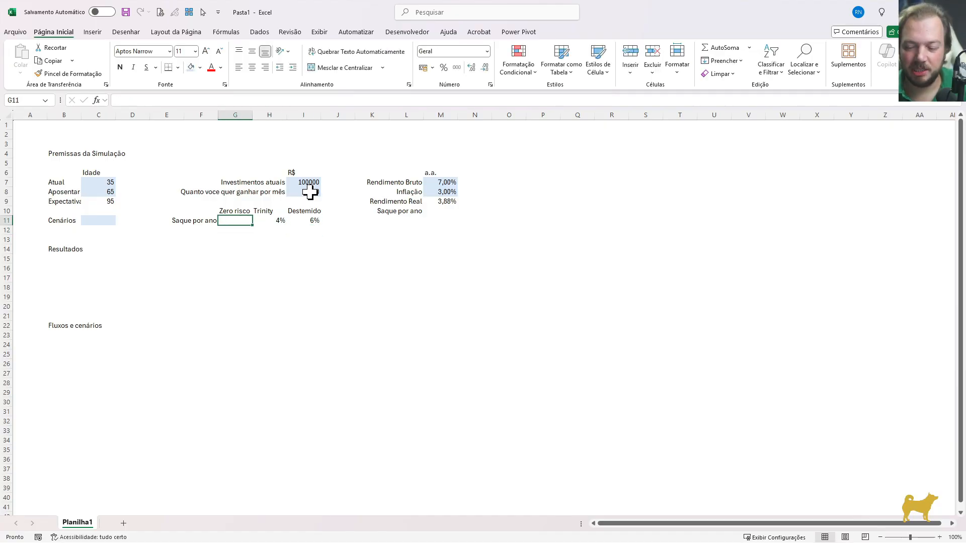
{"action": "type", "text": "2%"}
{"action": "key", "text": "Return"}
{"action": "key", "text": "Up"}
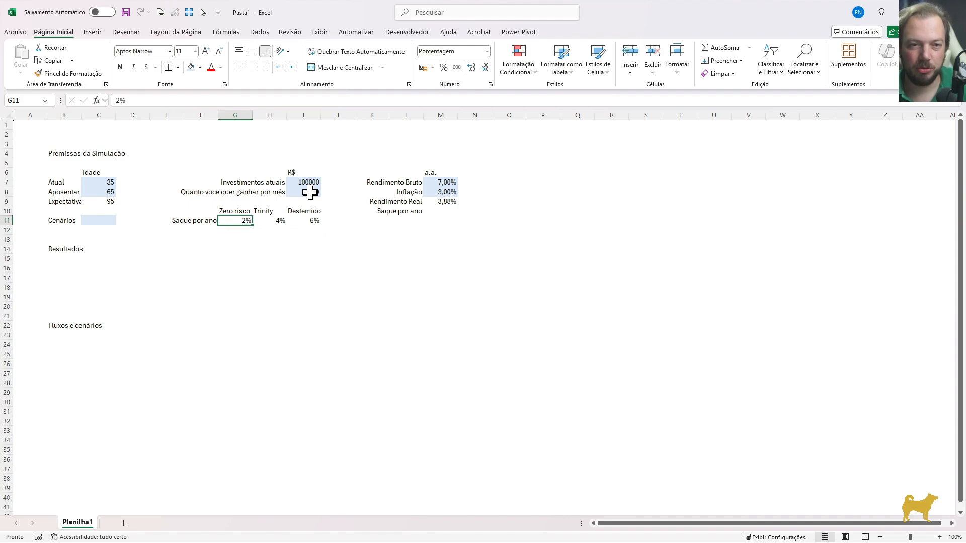
Fill the withdrawal rate cells G11:I11 with the light blue input color
{"action": "key", "text": "shift+Right"}
{"action": "key", "text": "shift+Right"}
{"action": "key", "text": "ctrl+1"}
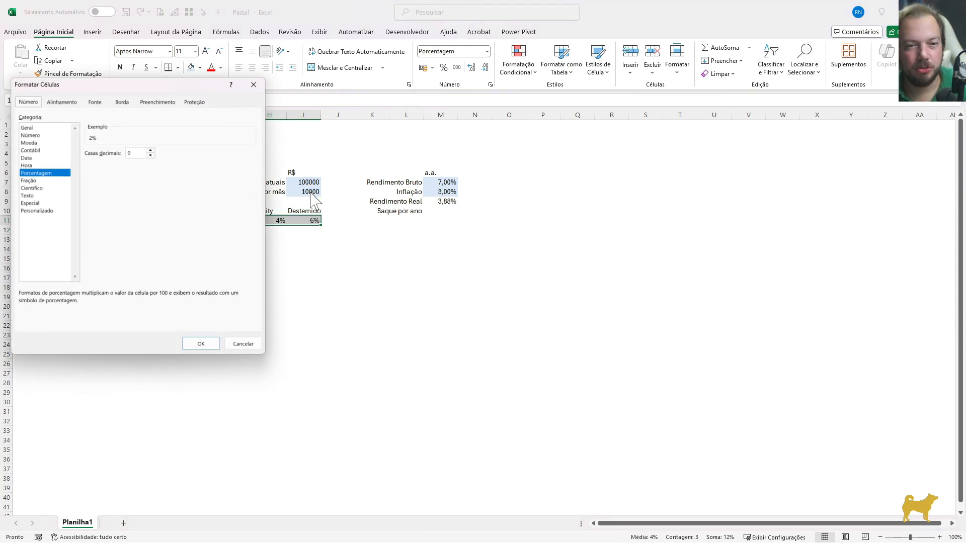
{"action": "key", "text": "Return"}
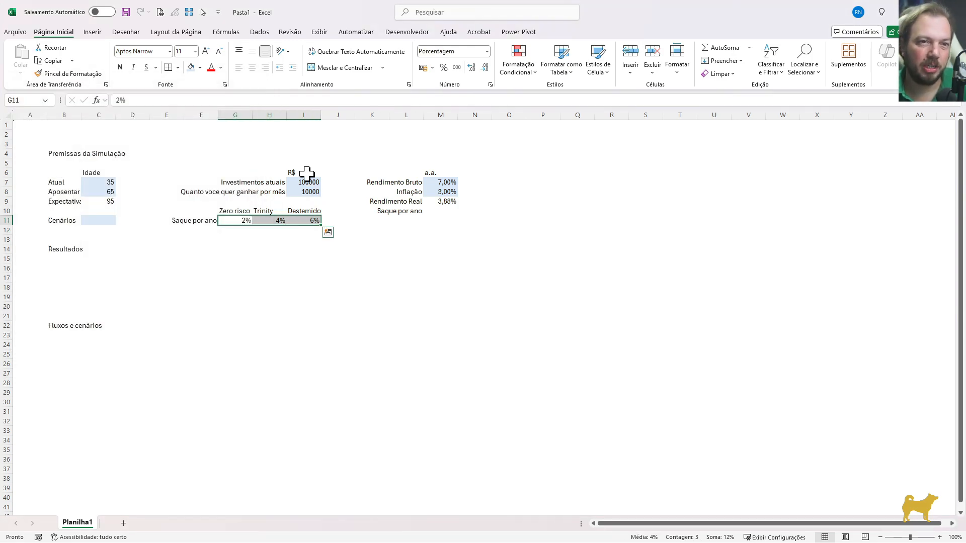
{"action": "left_click_drag", "start_coordinate": [288, 280], "coordinate": [267, 278]}
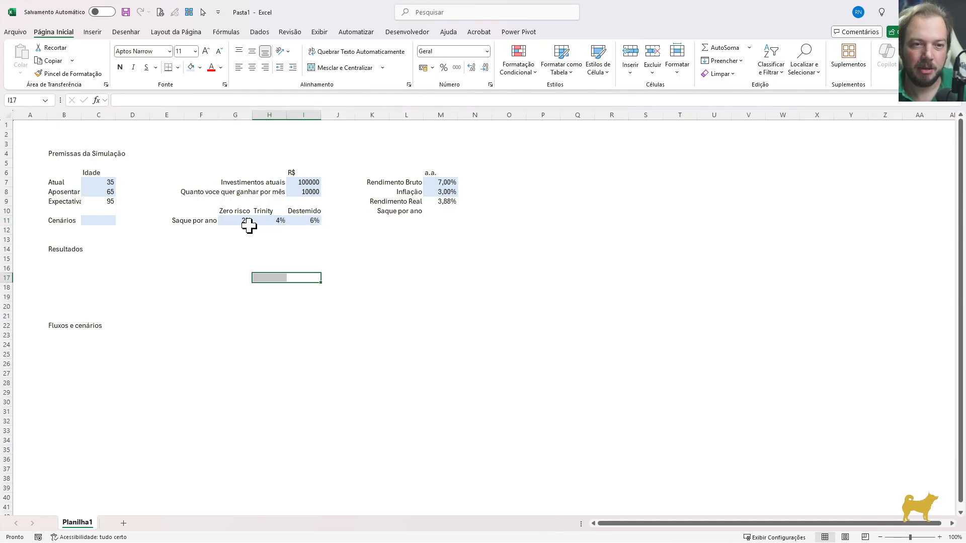
Show the withdrawal rates in G11:I11 with two decimal places and check each cell
{"action": "left_click", "coordinate": [250, 217]}
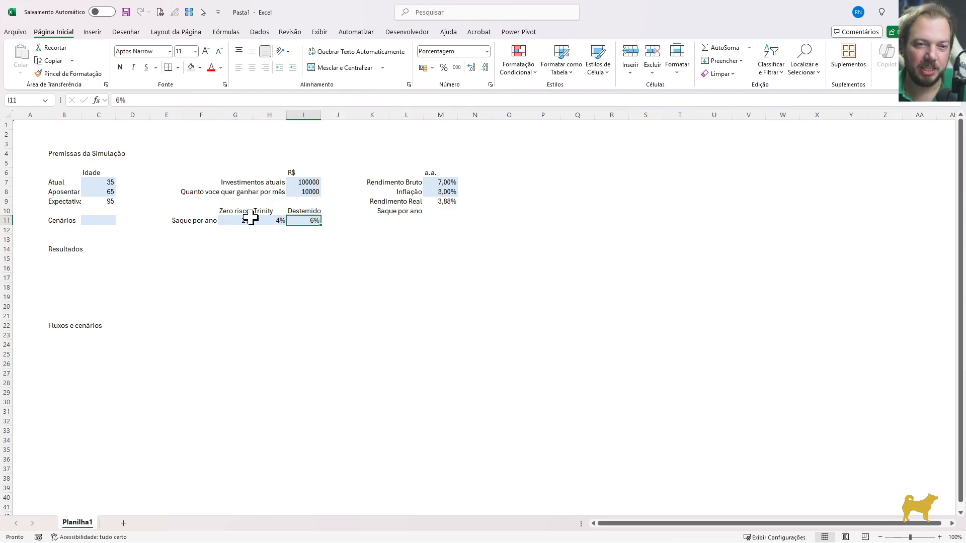
{"action": "key", "text": "shift+Right"}
{"action": "key", "text": "shift+Right"}
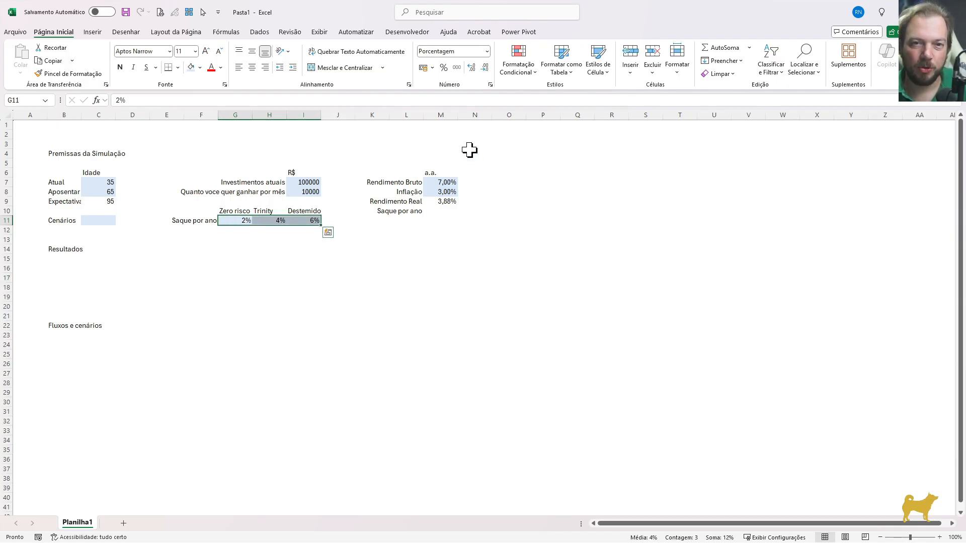
{"action": "left_click", "coordinate": [471, 69]}
{"action": "left_click", "coordinate": [471, 69]}
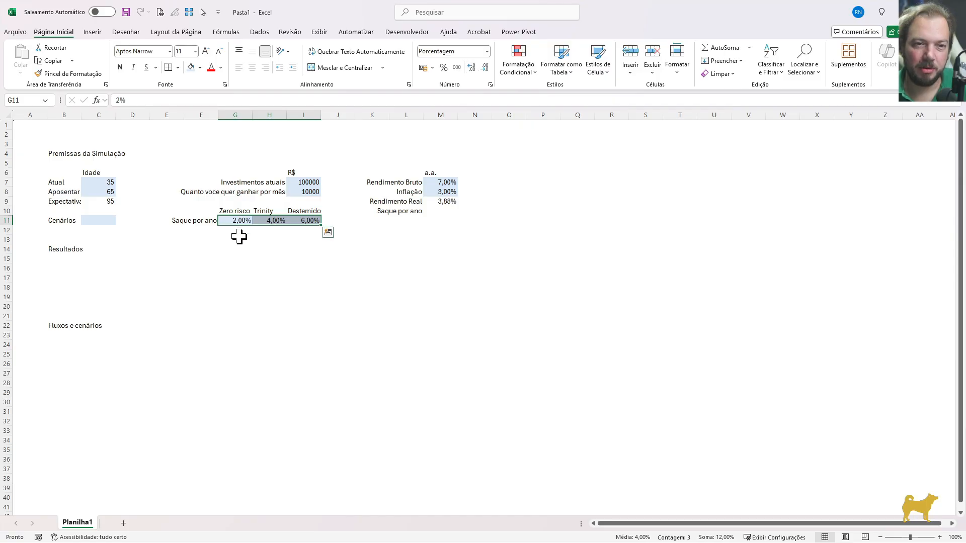
{"action": "left_click", "coordinate": [239, 239]}
{"action": "left_click", "coordinate": [237, 220]}
{"action": "left_click", "coordinate": [263, 220]}
{"action": "left_click", "coordinate": [302, 221]}
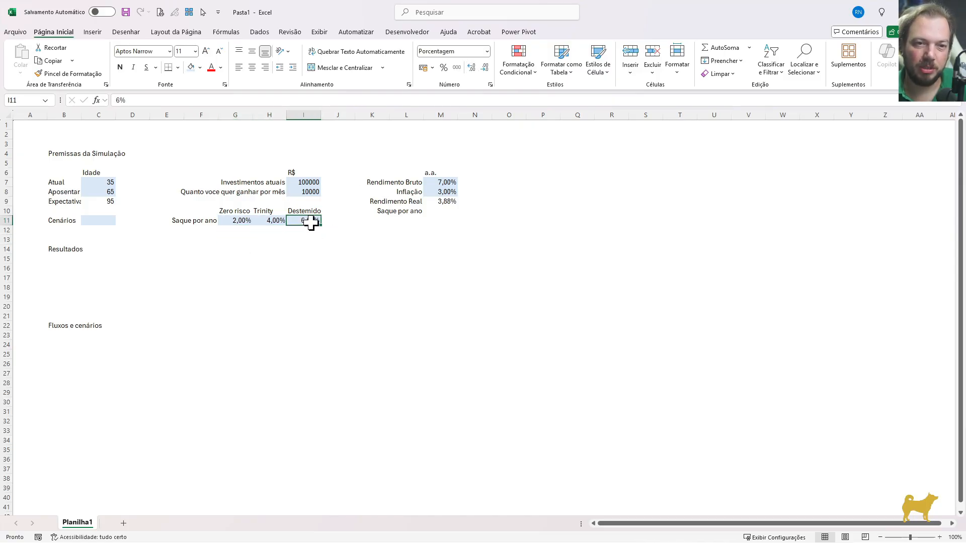
Restrict the Cenários cell C11 to a validation list sourced from G10:I10 and choose Trinity
{"action": "left_click", "coordinate": [100, 220]}
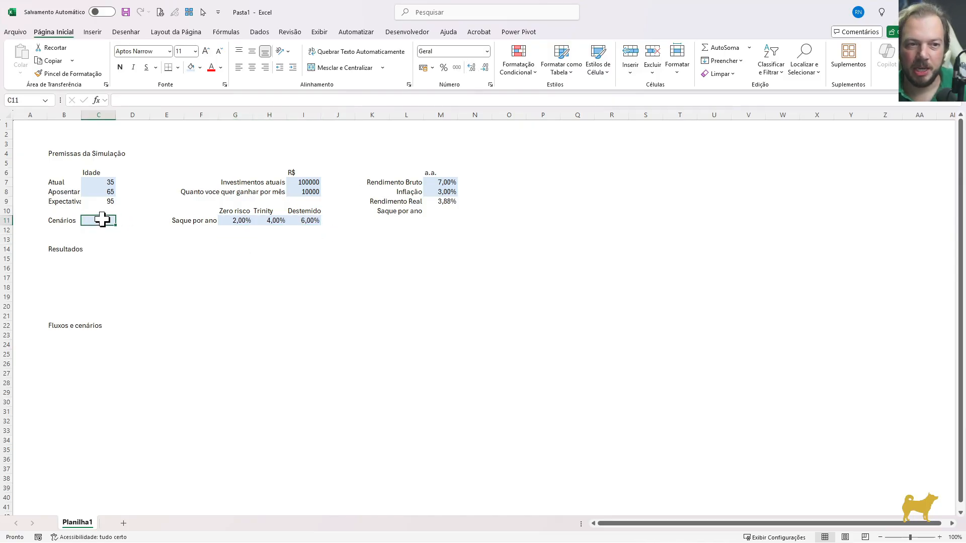
{"action": "left_click", "coordinate": [60, 220]}
{"action": "left_click", "coordinate": [98, 220]}
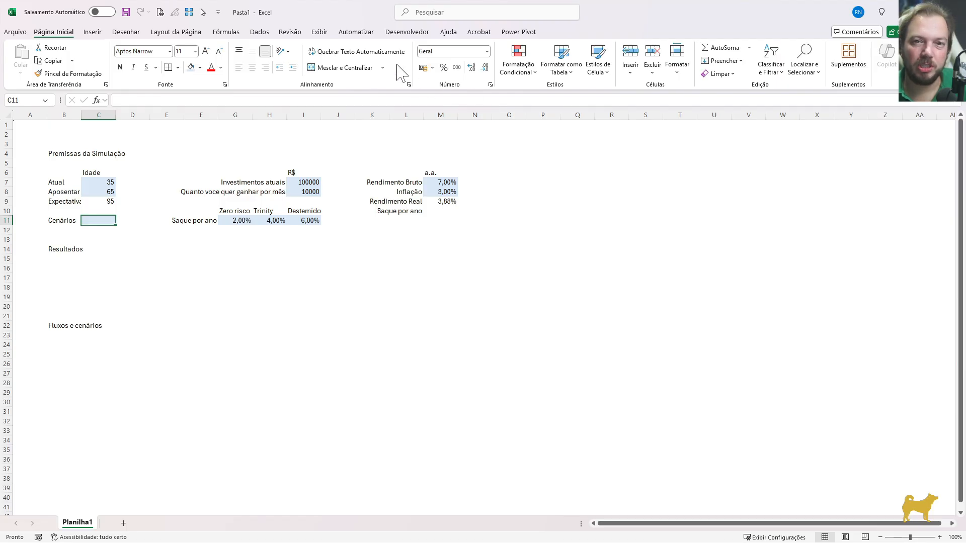
{"action": "left_click", "coordinate": [259, 32]}
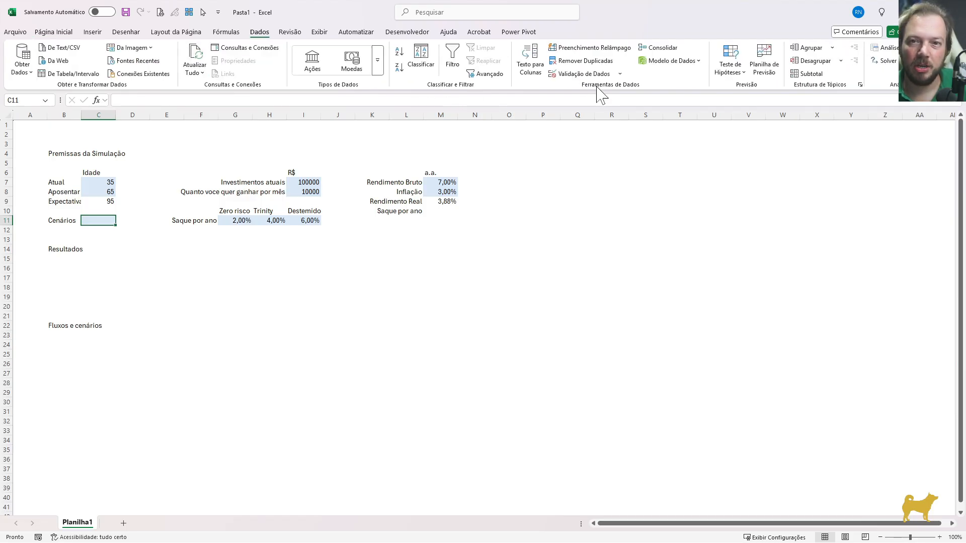
{"action": "left_click", "coordinate": [584, 74]}
{"action": "left_click", "coordinate": [117, 187]}
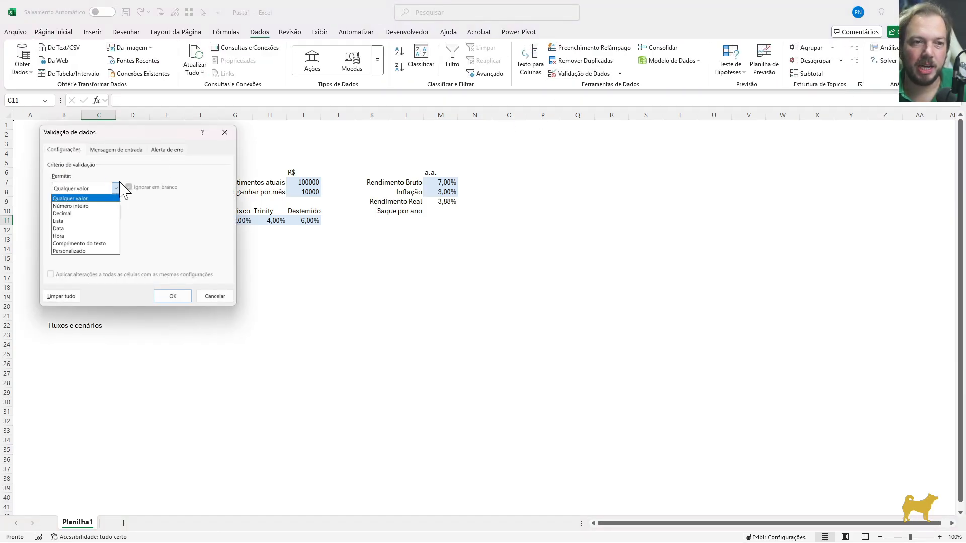
{"action": "left_click", "coordinate": [67, 217]}
{"action": "left_click", "coordinate": [185, 236]}
{"action": "left_click", "coordinate": [188, 236]}
{"action": "left_click_drag", "start_coordinate": [231, 211], "coordinate": [295, 213]}
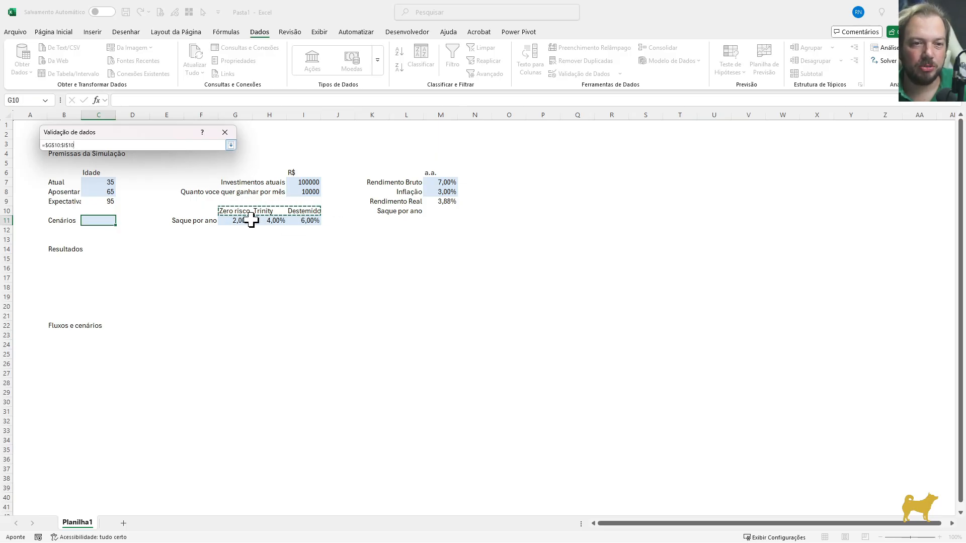
{"action": "key", "text": "Return"}
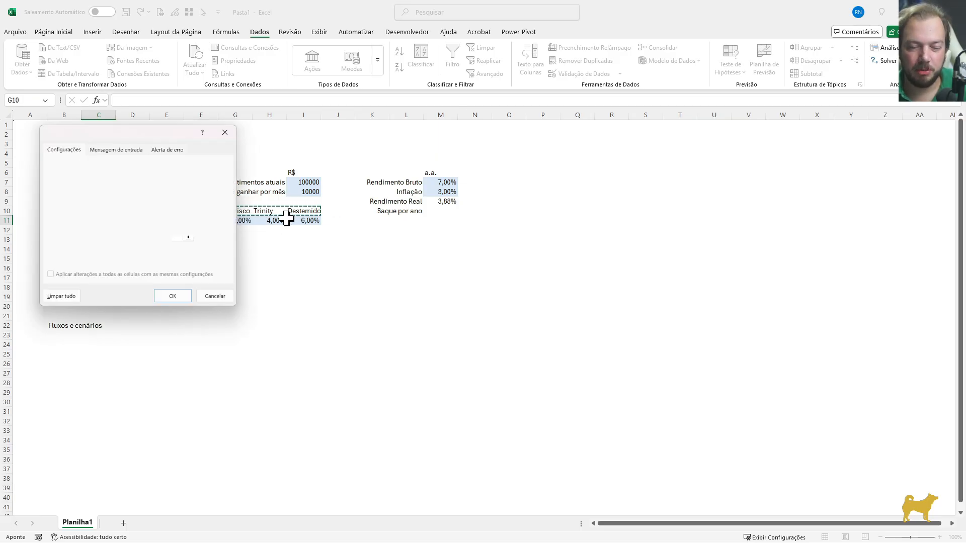
{"action": "key", "text": "Return"}
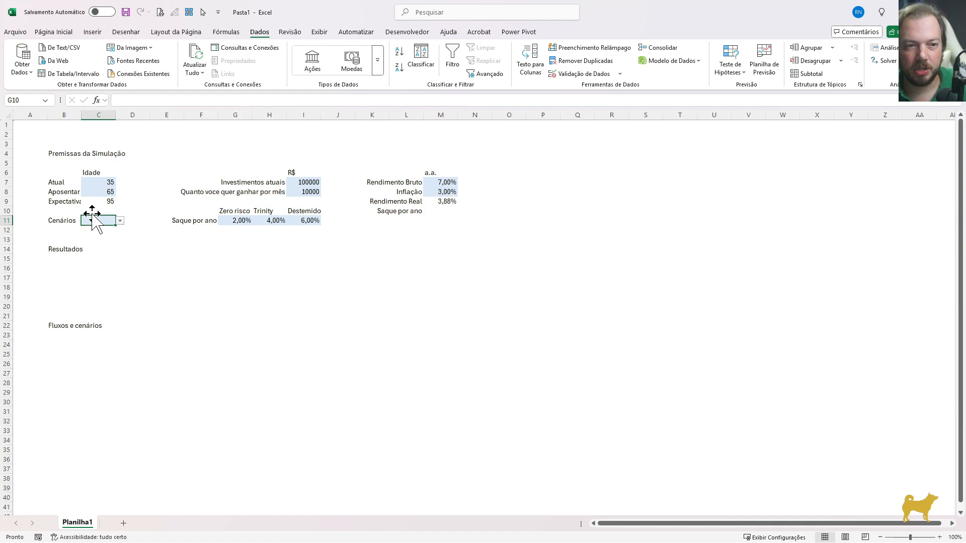
{"action": "left_click", "coordinate": [120, 221]}
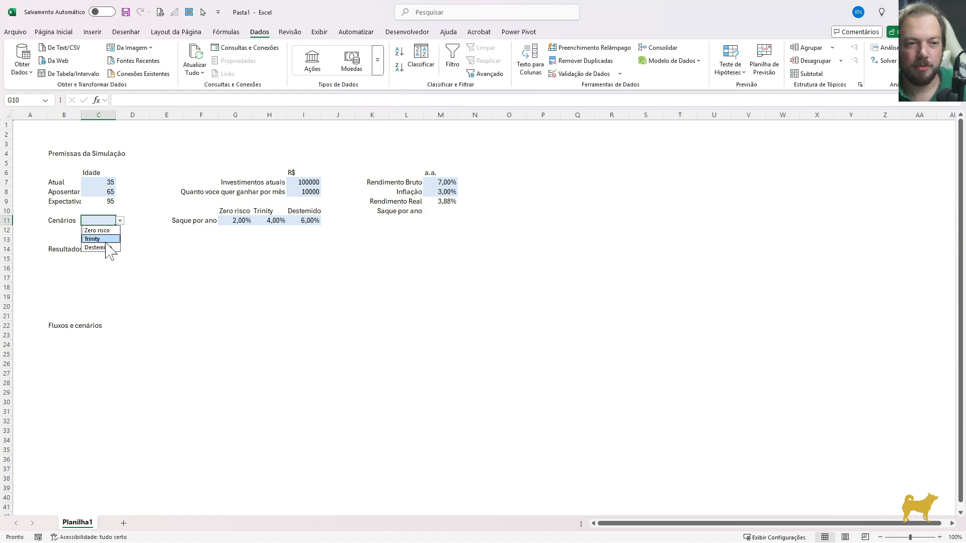
{"action": "left_click", "coordinate": [99, 239]}
Look up the selected scenario's withdrawal rate in M10 with =PROCH(C11;F10:I11;2;)
{"action": "left_click", "coordinate": [447, 211]}
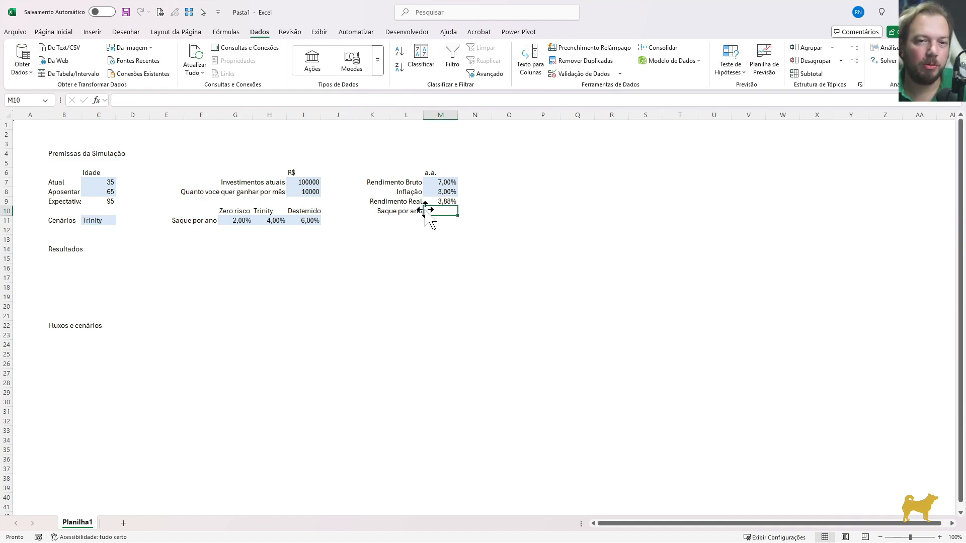
{"action": "type", "text": "=proch"}
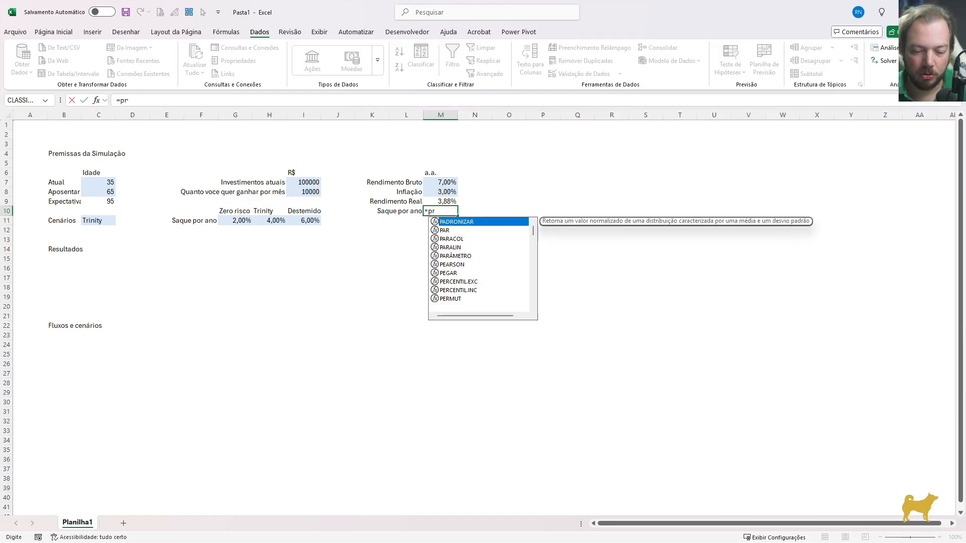
{"action": "key", "text": "Tab"}
{"action": "left_click", "coordinate": [100, 221]}
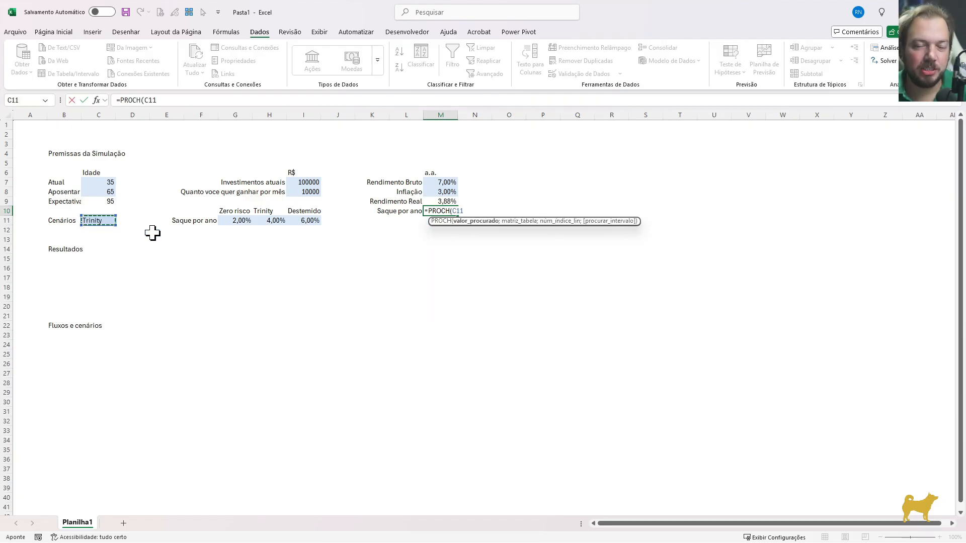
{"action": "type", "text": ";"}
{"action": "left_click", "coordinate": [201, 211]}
{"action": "left_click_drag", "start_coordinate": [201, 213], "coordinate": [290, 223]}
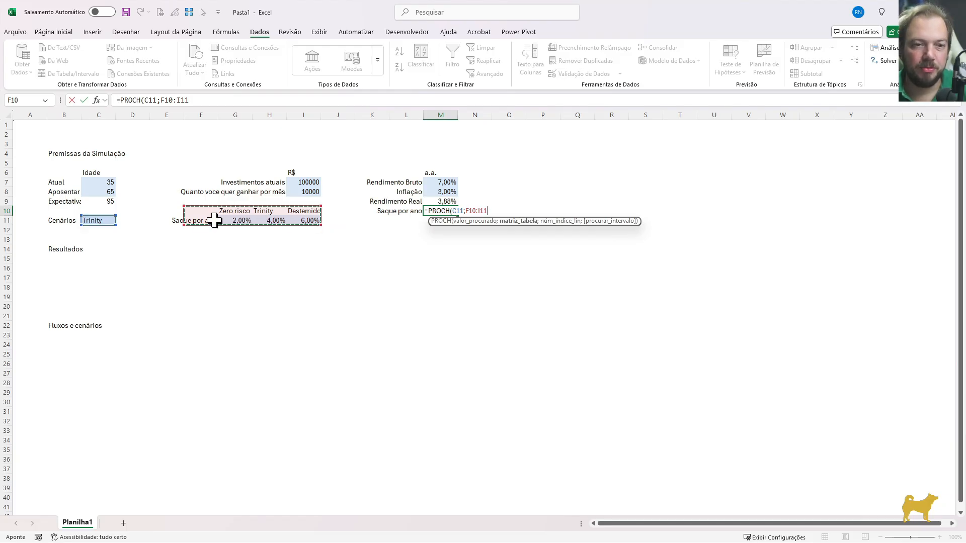
{"action": "type", "text": ";2"}
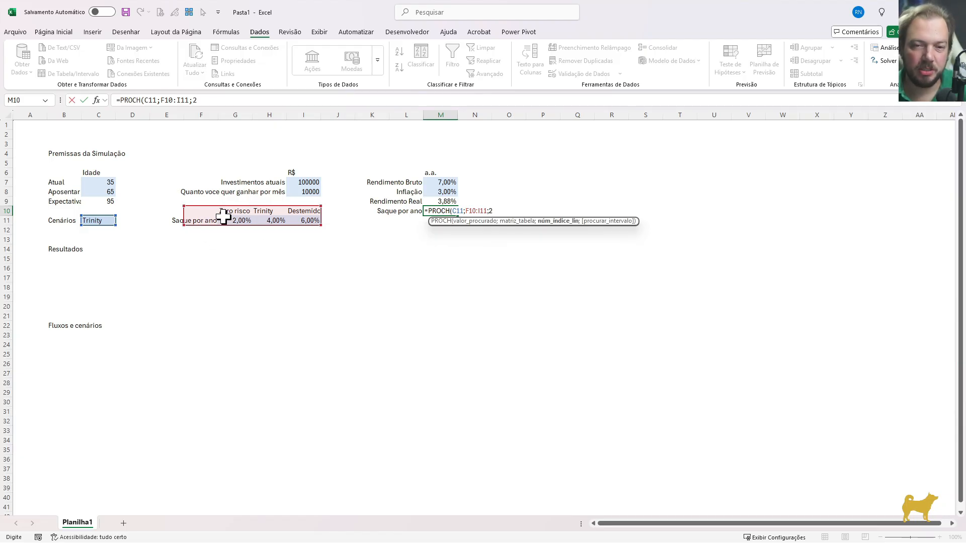
{"action": "type", "text": ";"}
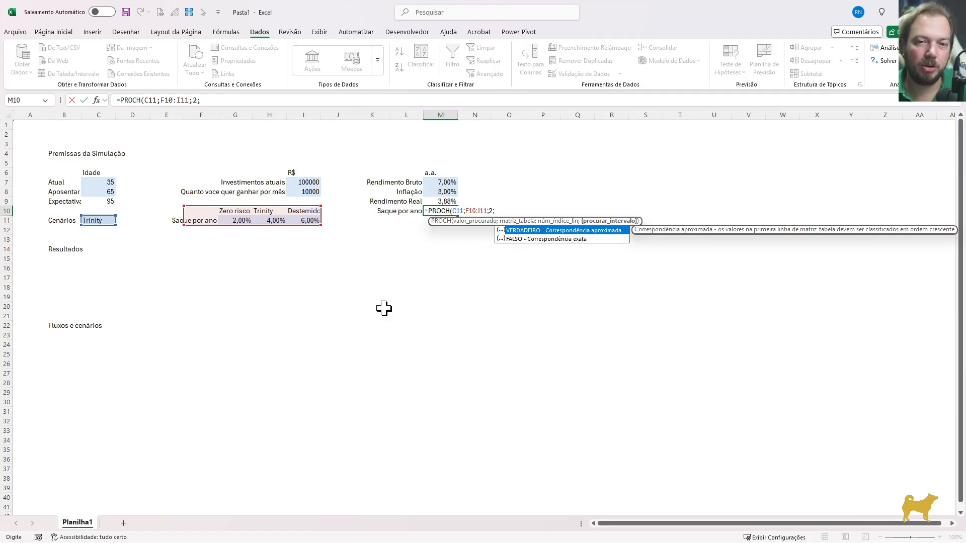
{"action": "type", "text": ")"}
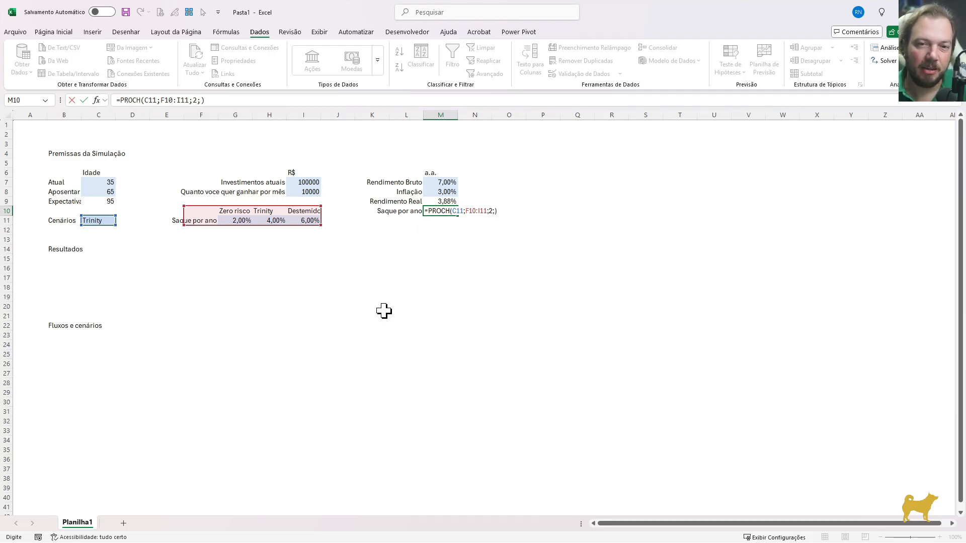
{"action": "key", "text": "Return"}
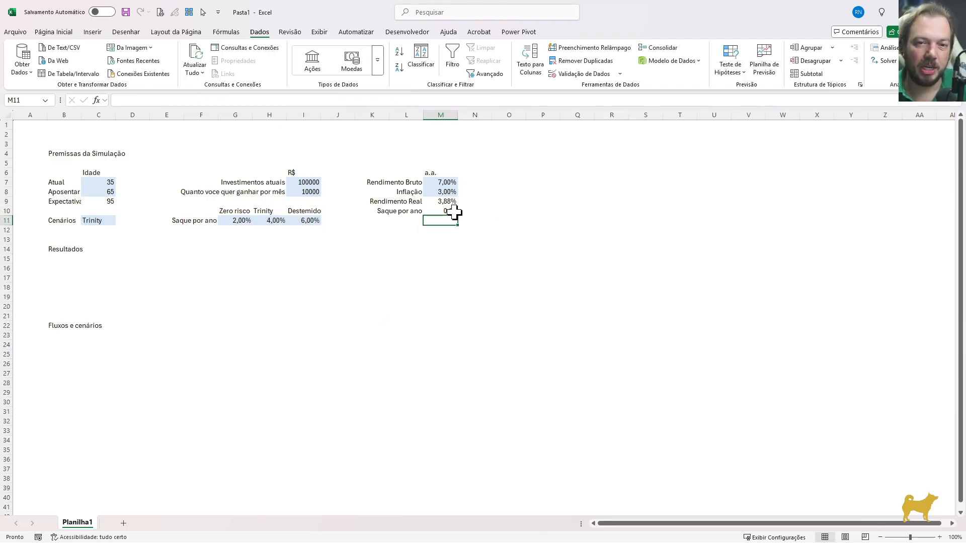
Format the Saque por ano rate in M10 as a percentage with two decimal places
{"action": "left_click", "coordinate": [453, 212]}
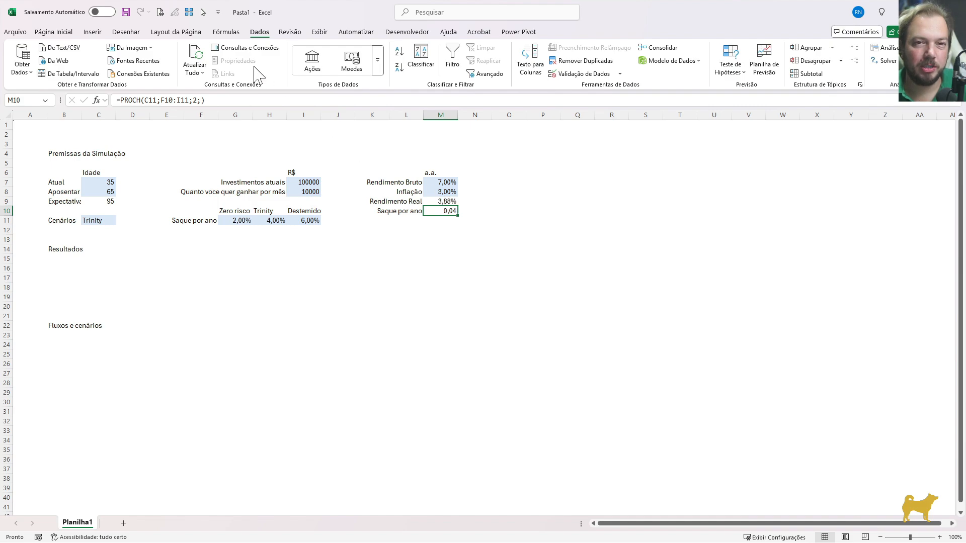
{"action": "left_click", "coordinate": [57, 33]}
{"action": "left_click", "coordinate": [443, 67]}
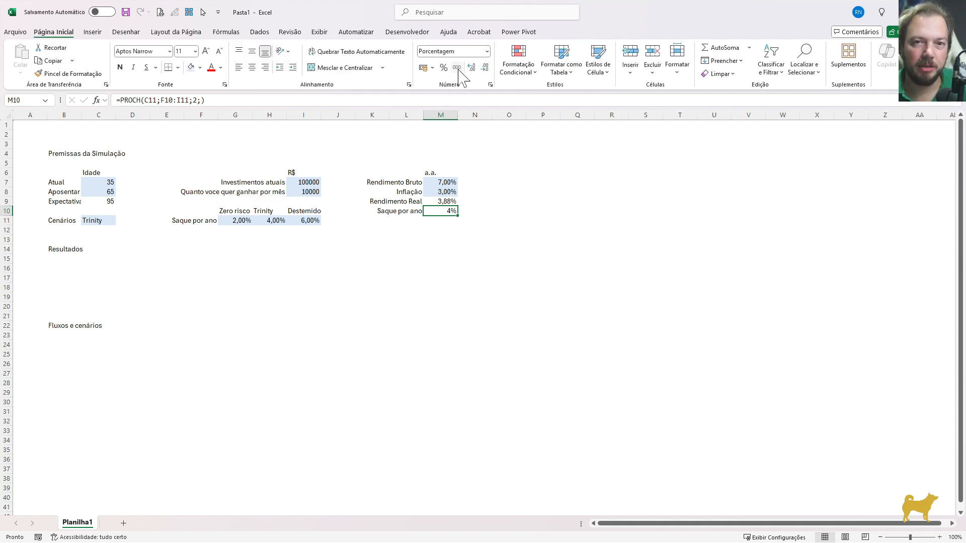
{"action": "left_click", "coordinate": [471, 67]}
{"action": "left_click", "coordinate": [472, 67]}
Test the scenario selector in C11 with Zero risco and Destemido, and return it to Trinity
{"action": "left_click", "coordinate": [95, 222]}
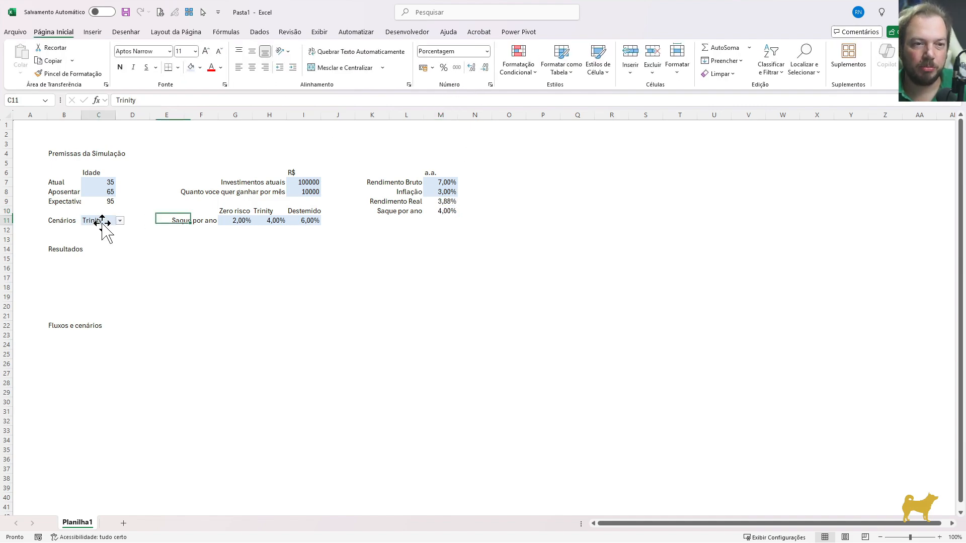
{"action": "left_click", "coordinate": [119, 221]}
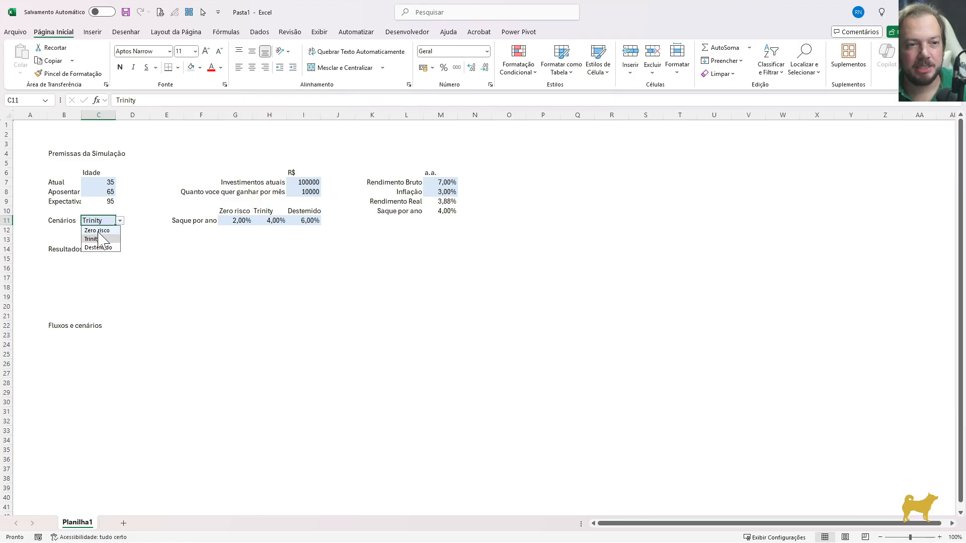
{"action": "left_click", "coordinate": [95, 230]}
{"action": "left_click", "coordinate": [448, 212]}
{"action": "left_click", "coordinate": [108, 221]}
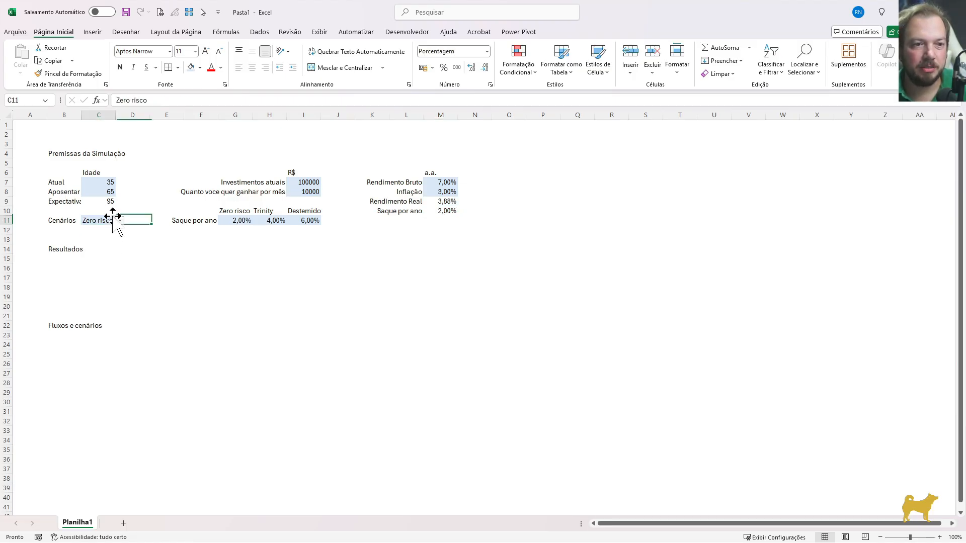
{"action": "left_click", "coordinate": [120, 221]}
{"action": "left_click", "coordinate": [98, 248]}
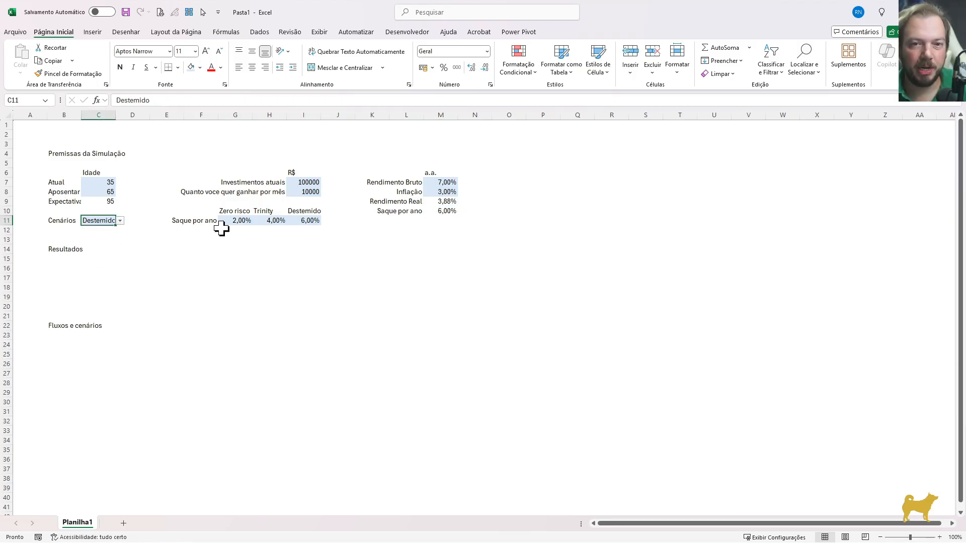
{"action": "left_click", "coordinate": [120, 221]}
{"action": "left_click", "coordinate": [93, 239]}
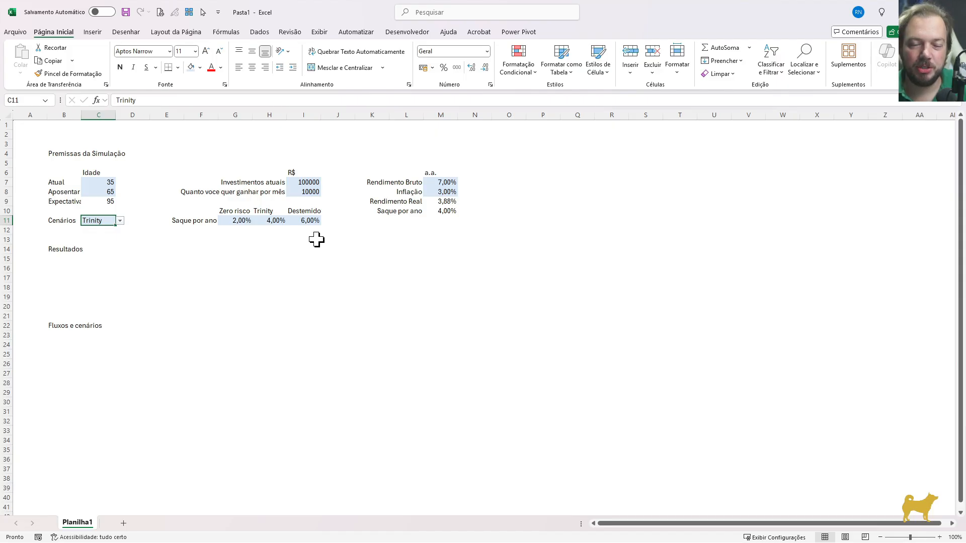
Center the scenario names Zero risco, Trinity and Destemido in G10:I10
{"action": "left_click_drag", "start_coordinate": [246, 212], "coordinate": [311, 211]}
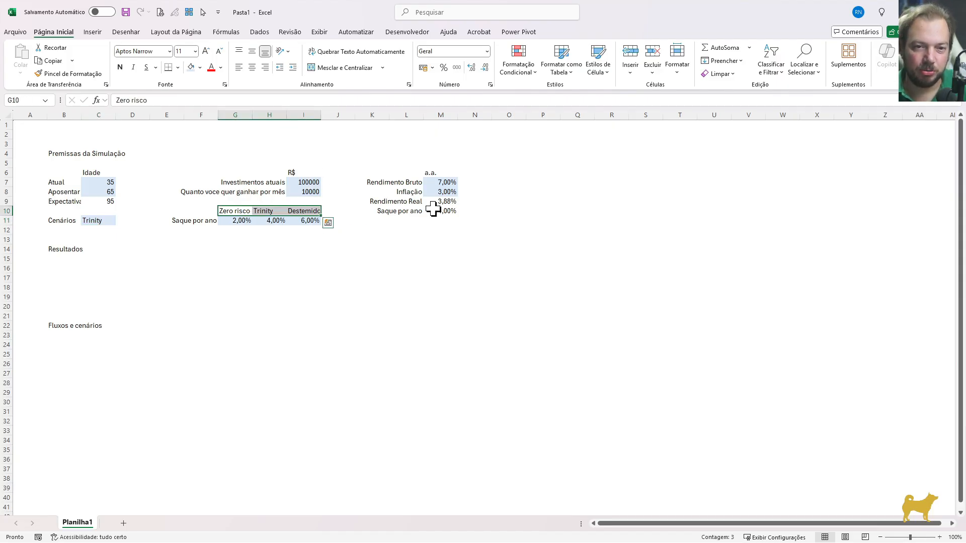
{"action": "left_click", "coordinate": [252, 67]}
{"action": "left_click", "coordinate": [448, 230]}
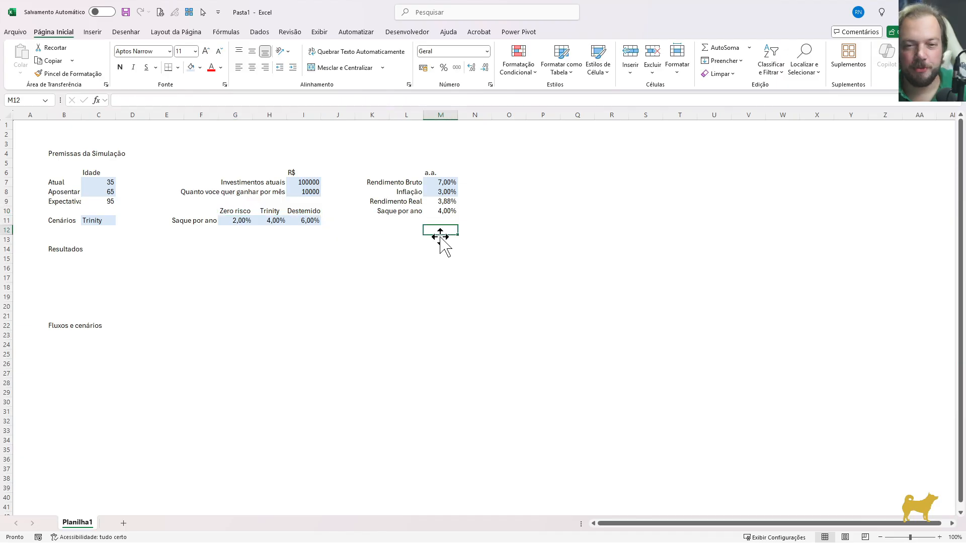
{"action": "key", "text": "Left"}
{"action": "key", "text": "Left"}
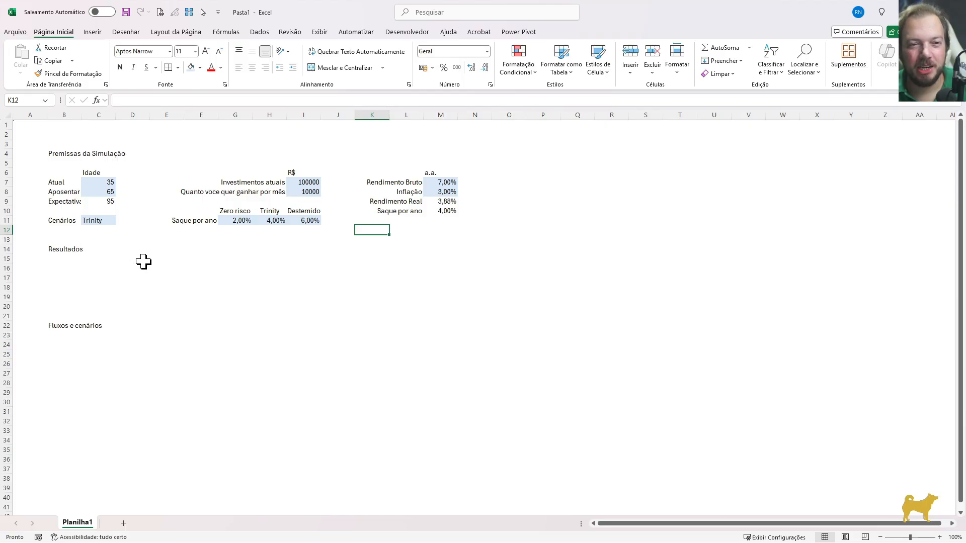
Enter the label "Quanto voce precisaria ter hoje para não ter que guardar mais nada" in C17 under Resultados
{"action": "left_click", "coordinate": [103, 260]}
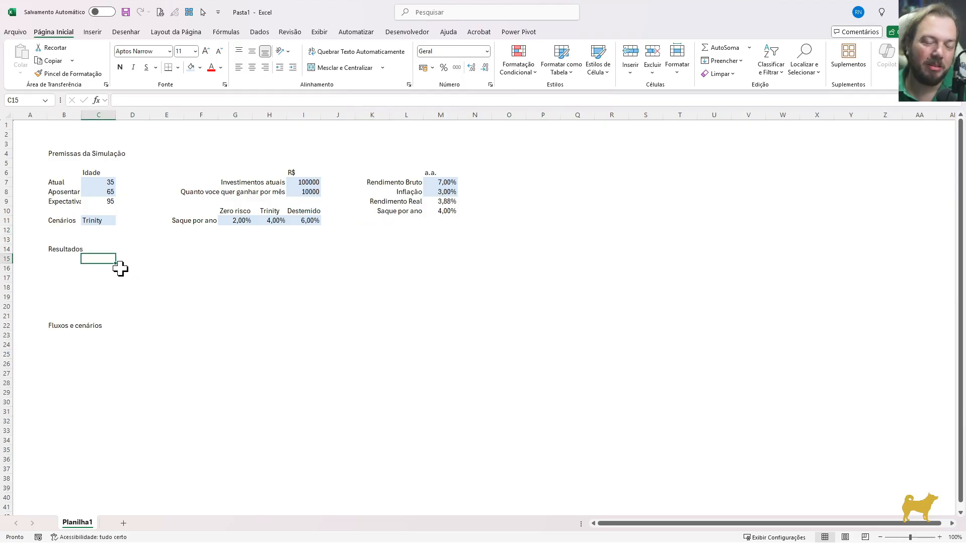
{"action": "key", "text": "Down"}
{"action": "key", "text": "Down"}
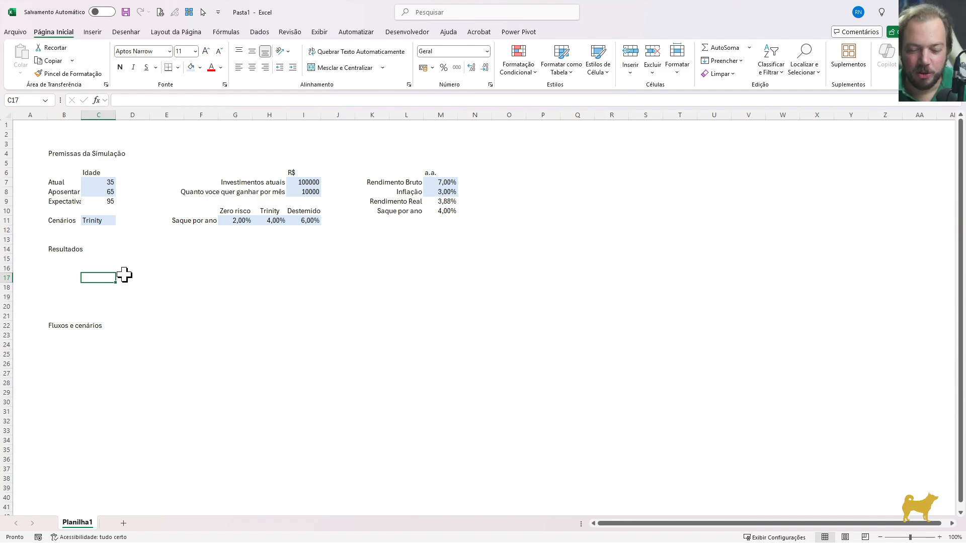
{"action": "type", "text": "Qa"}
{"action": "type", "text": "anto"}
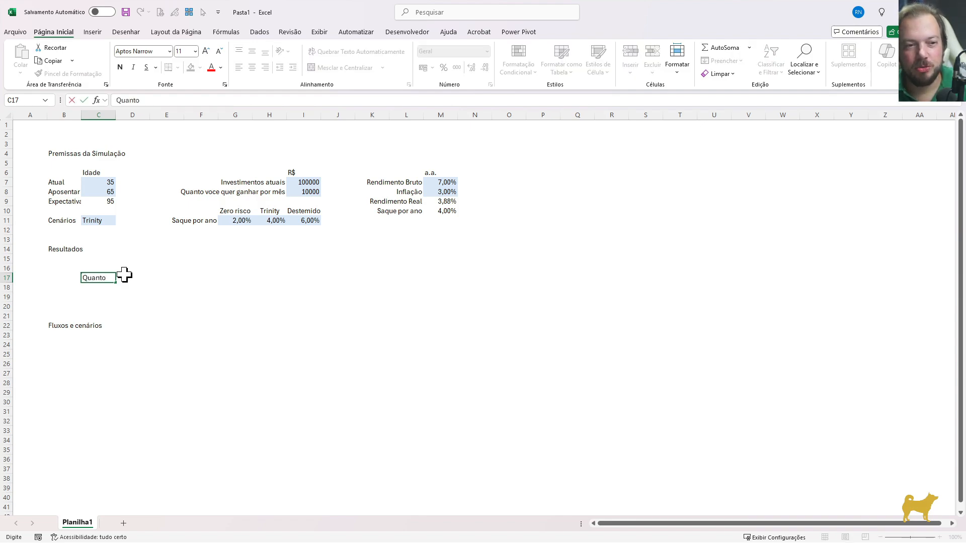
{"action": "type", "text": " voce precisaria ter hoje para não ter que guardar mais nada"}
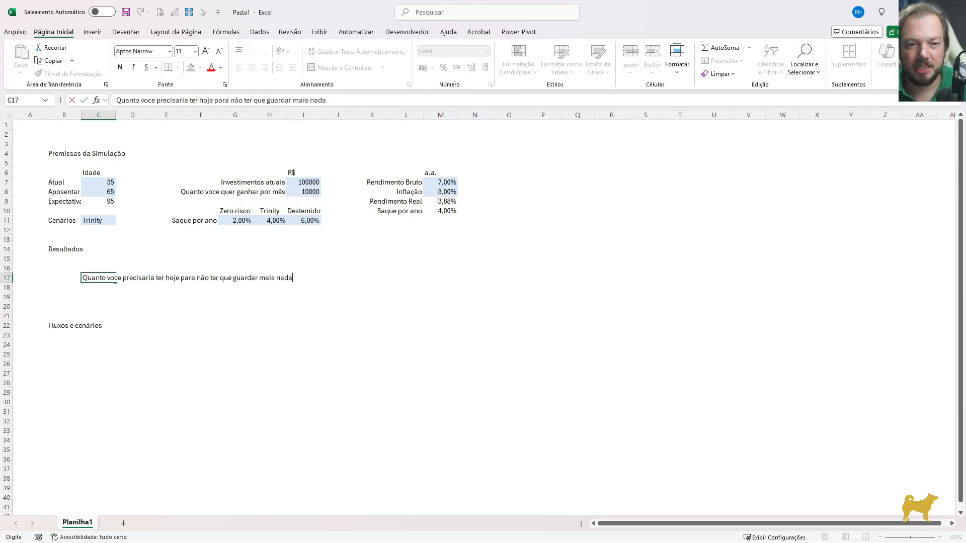
{"action": "key", "text": "Return"}
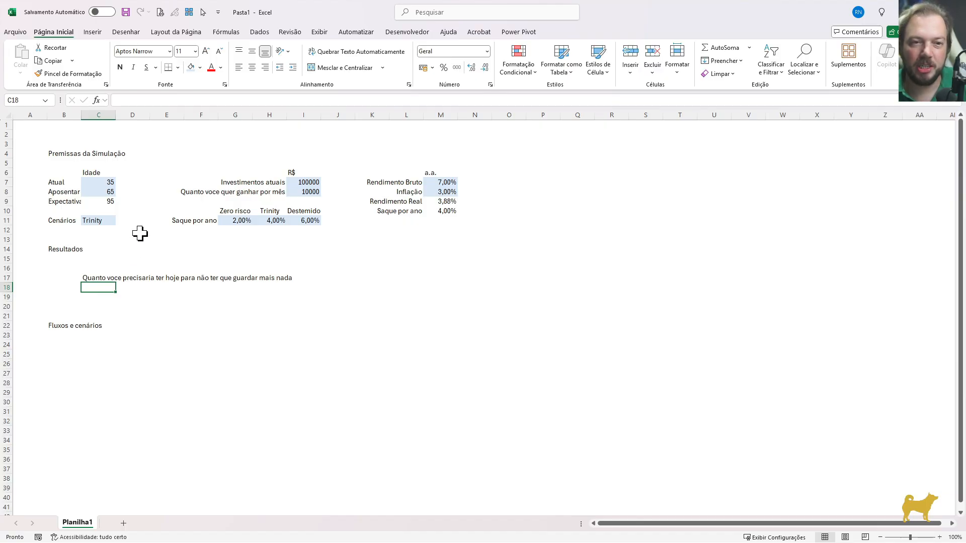
Review the retirement age, desired monthly income, current investments and current age among the simulation assumptions
{"action": "left_click", "coordinate": [104, 192]}
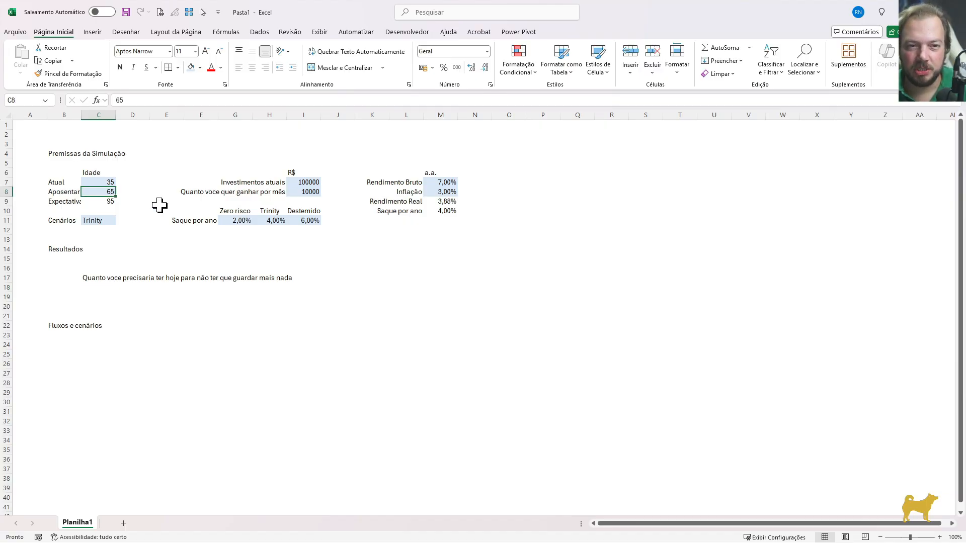
{"action": "left_click", "coordinate": [316, 192]}
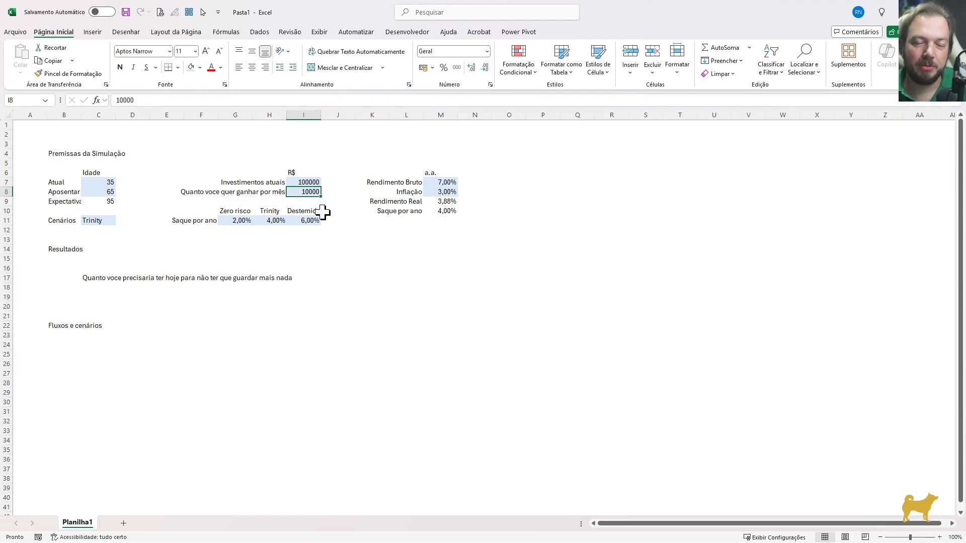
{"action": "left_click", "coordinate": [308, 182]}
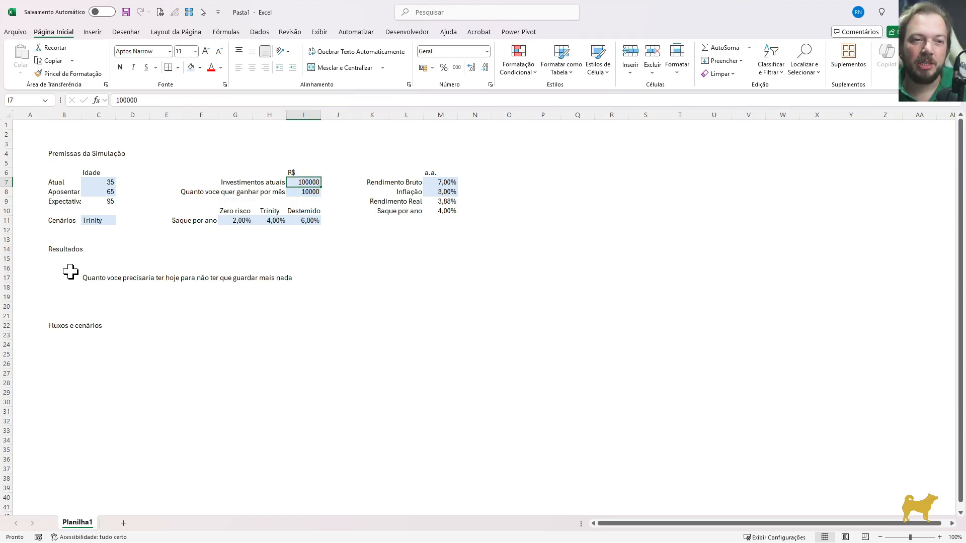
{"action": "left_click", "coordinate": [108, 183]}
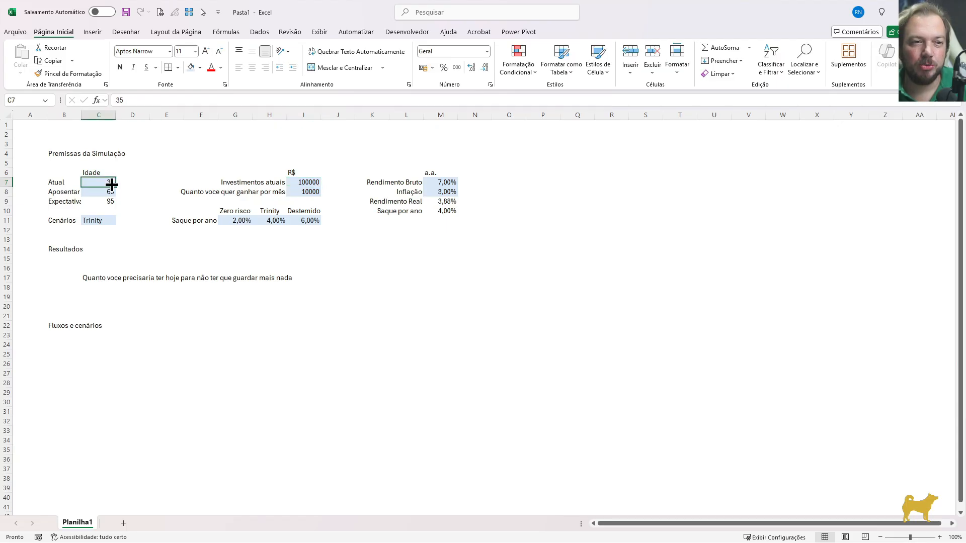
Enter 35 as the current age in C7 and check the gross return and retirement age assumptions
{"action": "type", "text": "35"}
{"action": "key", "text": "Return"}
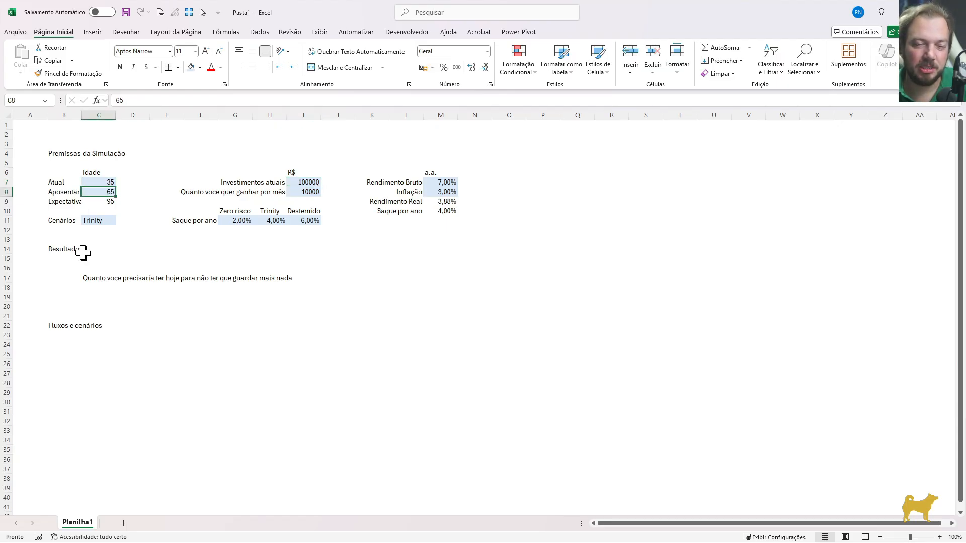
{"action": "left_click", "coordinate": [80, 278]}
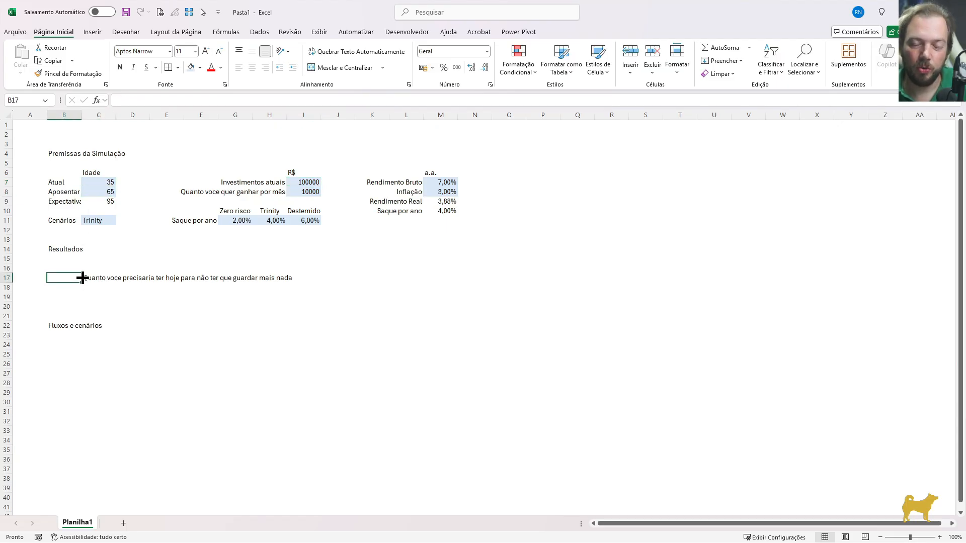
{"action": "left_click", "coordinate": [445, 183]}
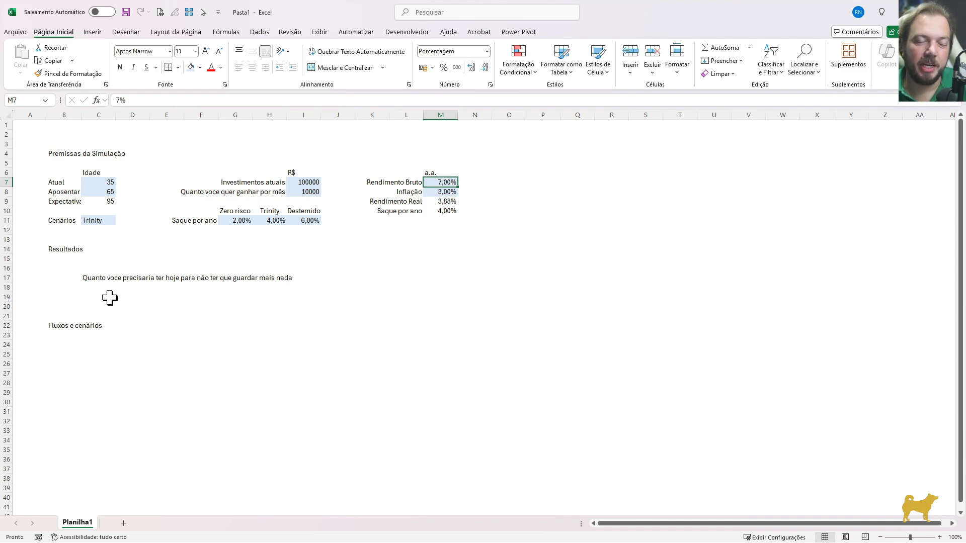
{"action": "left_click", "coordinate": [109, 193]}
Enter the formula =(I8*12)/(M10*(1+M9)^(C8-C7)) in B17 to calculate the amount needed today
{"action": "left_click", "coordinate": [65, 277]}
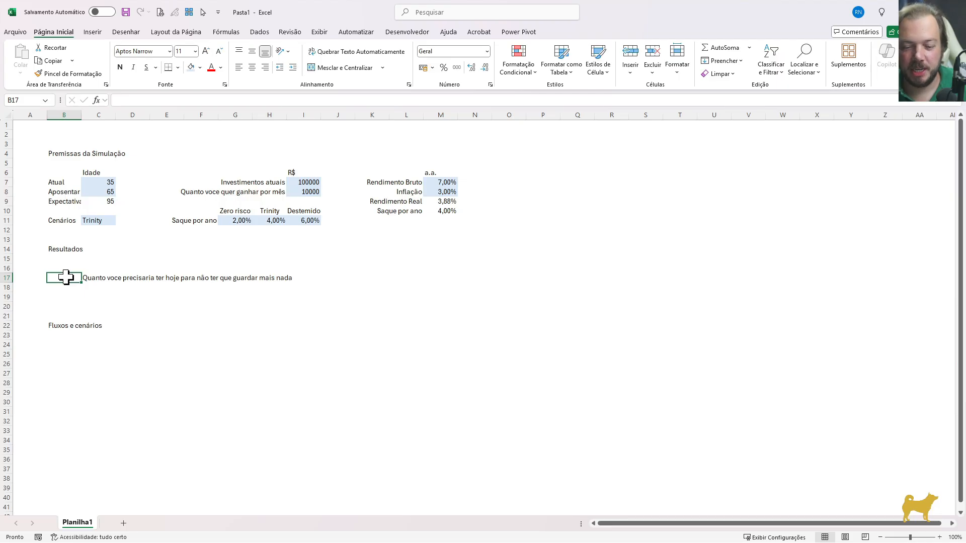
{"action": "type", "text": "=("}
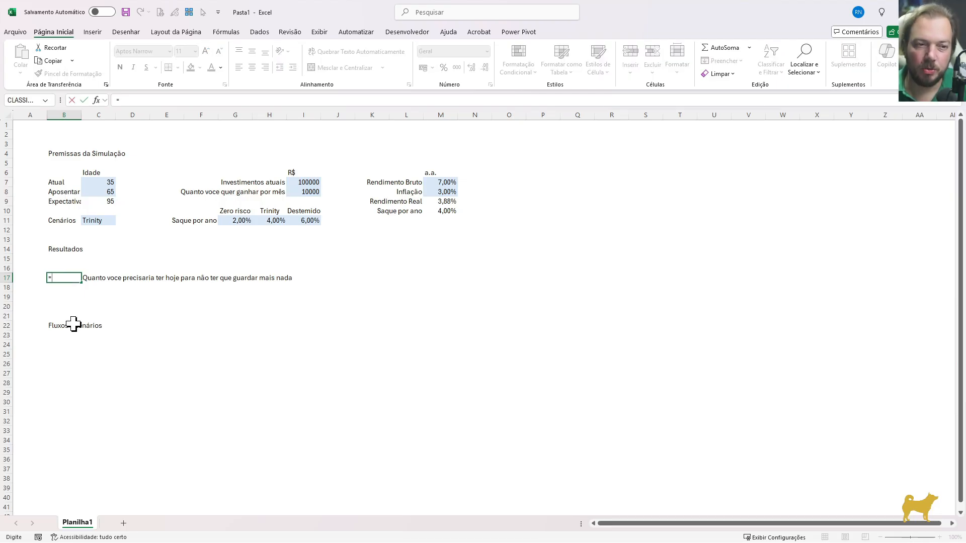
{"action": "left_click", "coordinate": [309, 193]}
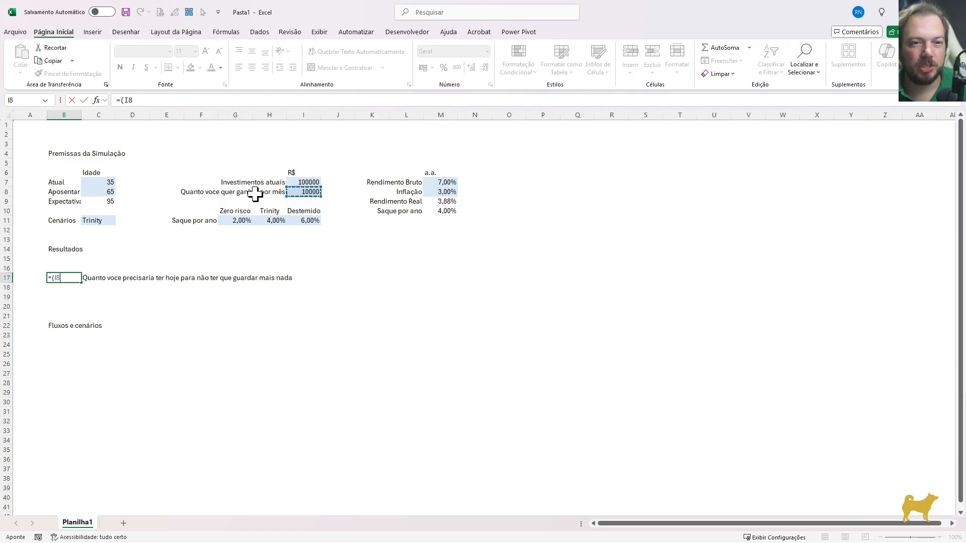
{"action": "type", "text": "*12)/("}
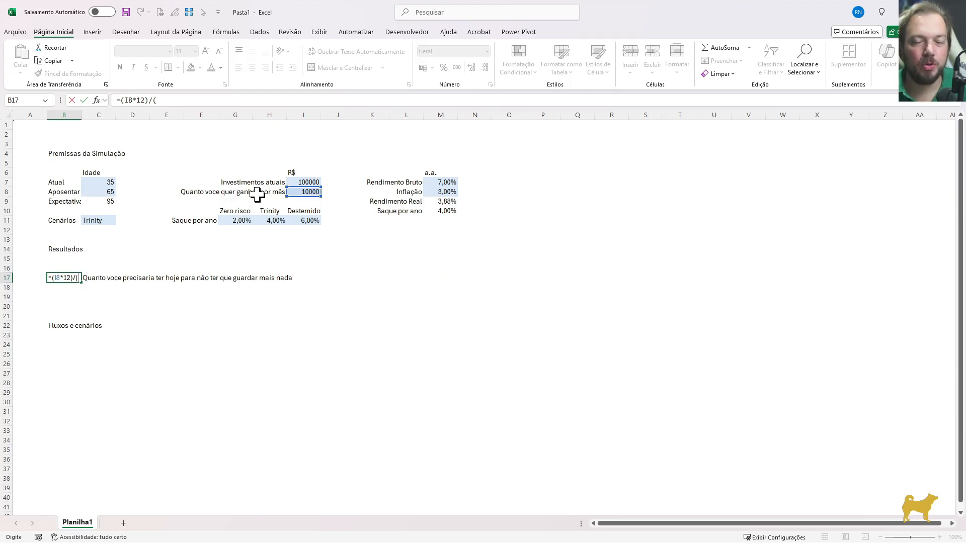
{"action": "left_click", "coordinate": [453, 211]}
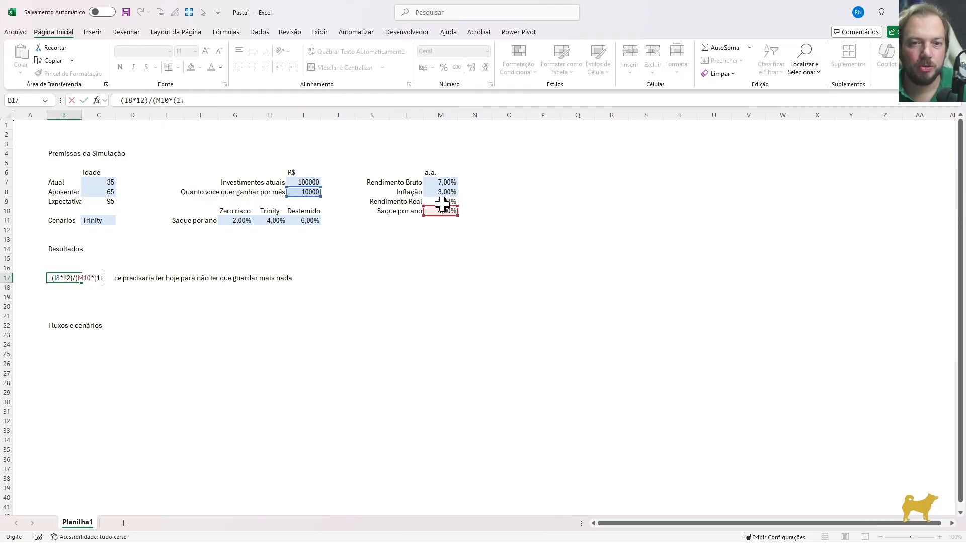
{"action": "left_click", "coordinate": [445, 201]}
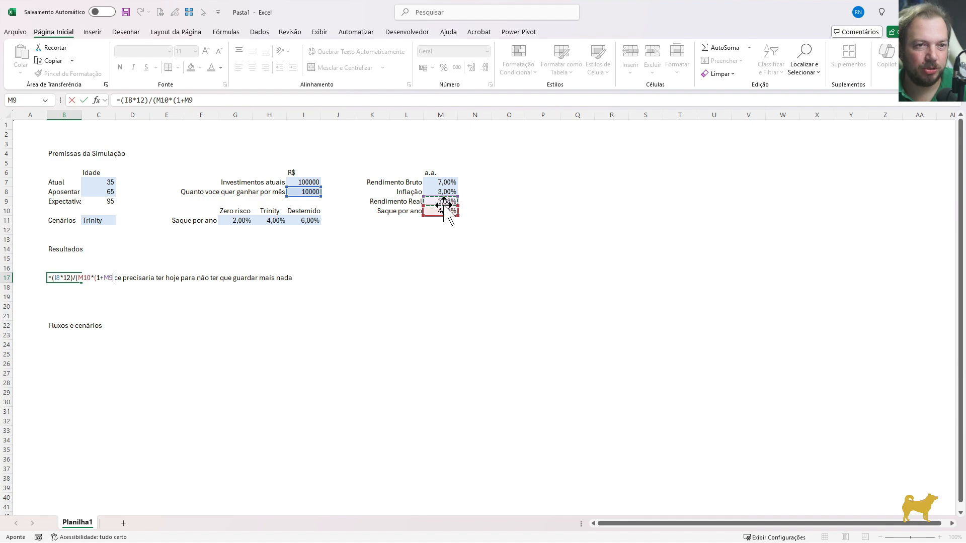
{"action": "type", "text": ")^("}
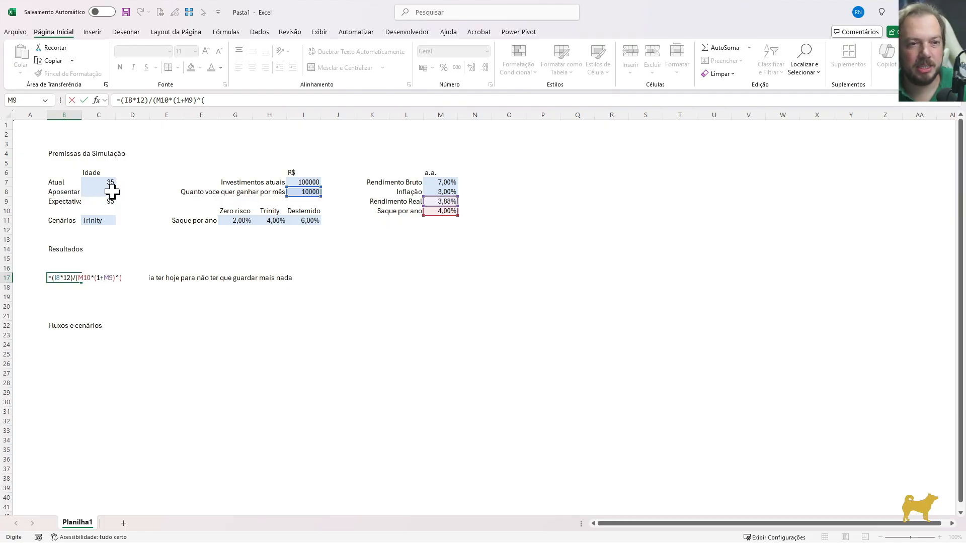
{"action": "left_click", "coordinate": [112, 192]}
{"action": "type", "text": "-"}
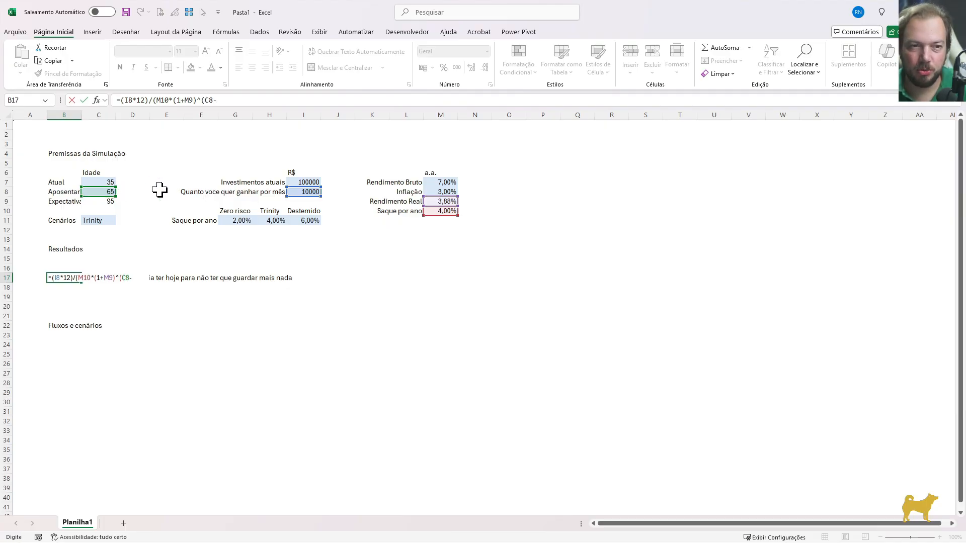
{"action": "left_click", "coordinate": [108, 183]}
{"action": "type", "text": ")"}
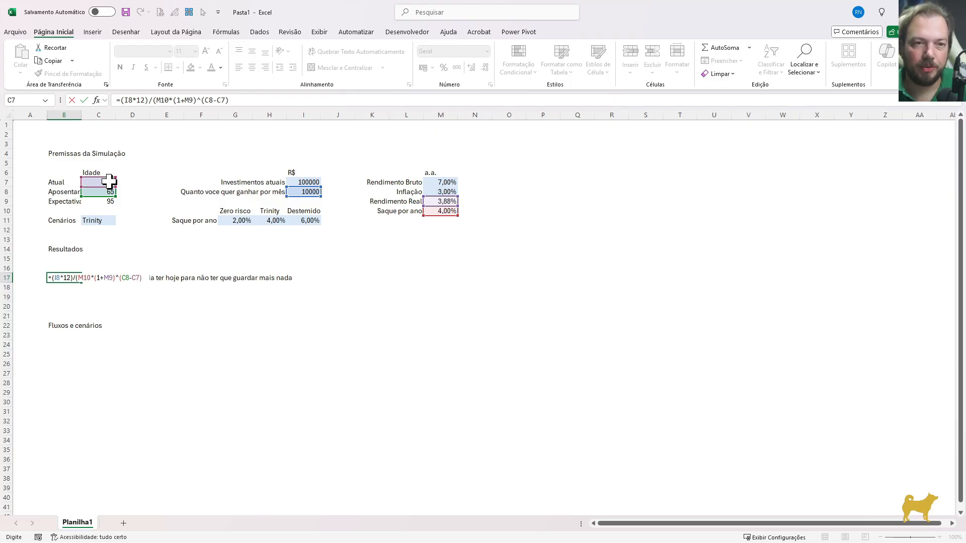
{"action": "key", "text": "ctrl+Return"}
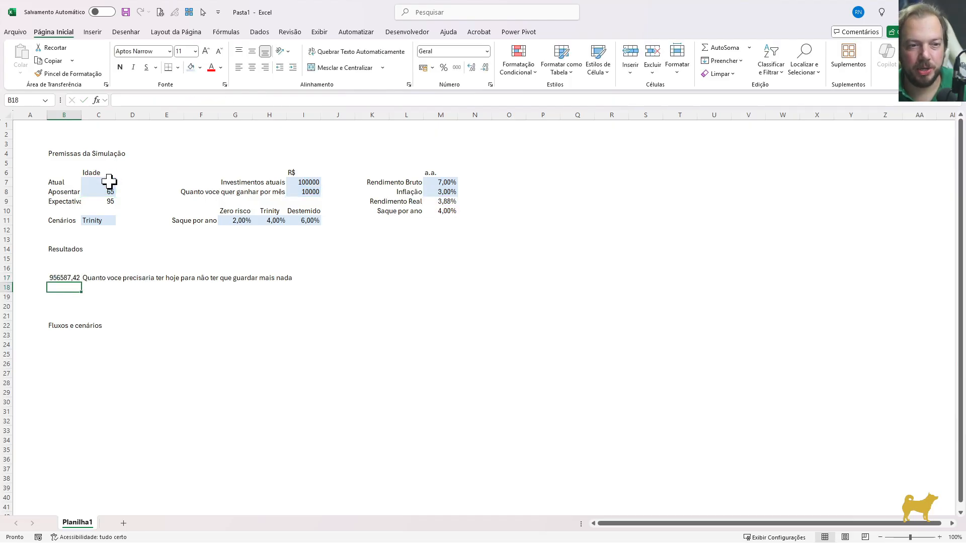
Format B17 as a number with 0 decimal places and a thousands separator
{"action": "key", "text": "ctrl+1"}
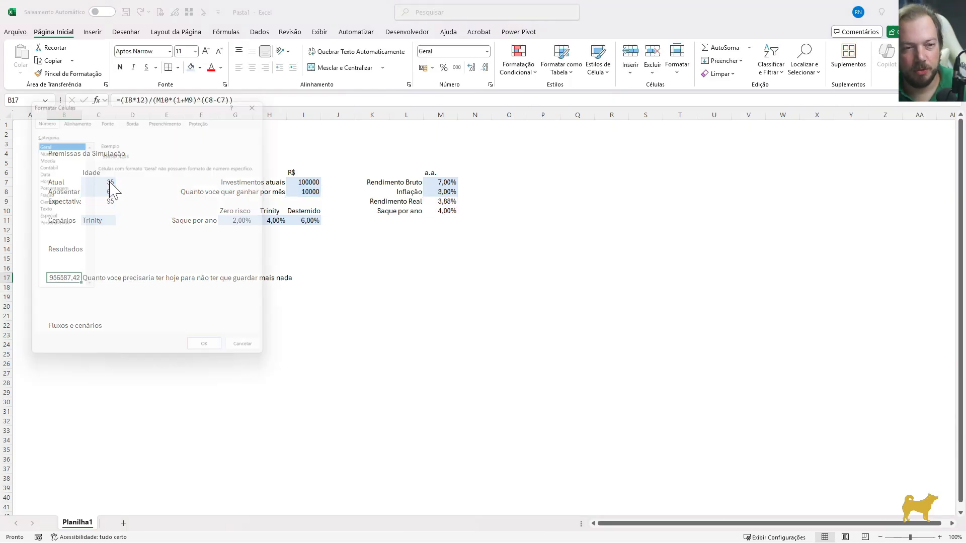
{"action": "key", "text": "Tab"}
{"action": "key", "text": "Down"}
{"action": "key", "text": "Tab"}
{"action": "type", "text": "0"}
{"action": "key", "text": "Tab"}
{"action": "key", "text": "space"}
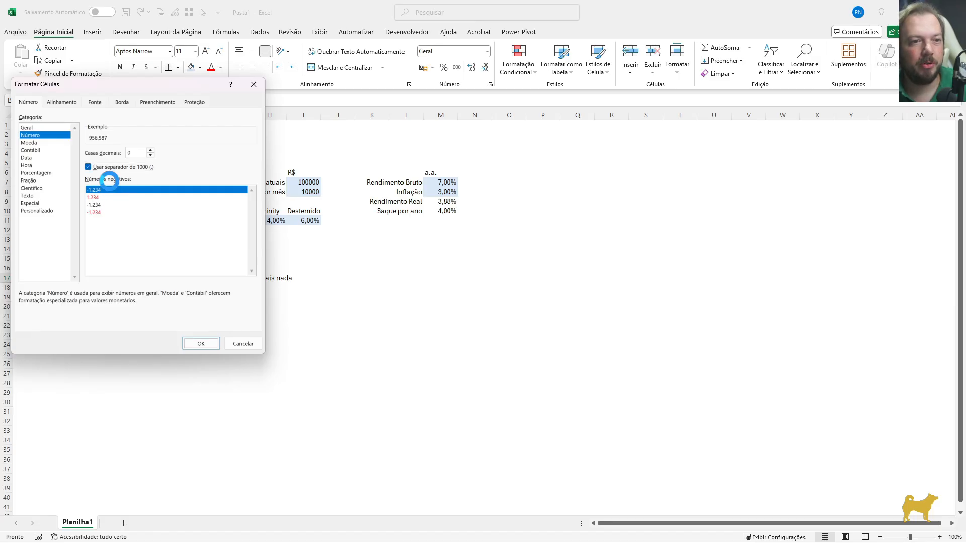
{"action": "key", "text": "Return"}
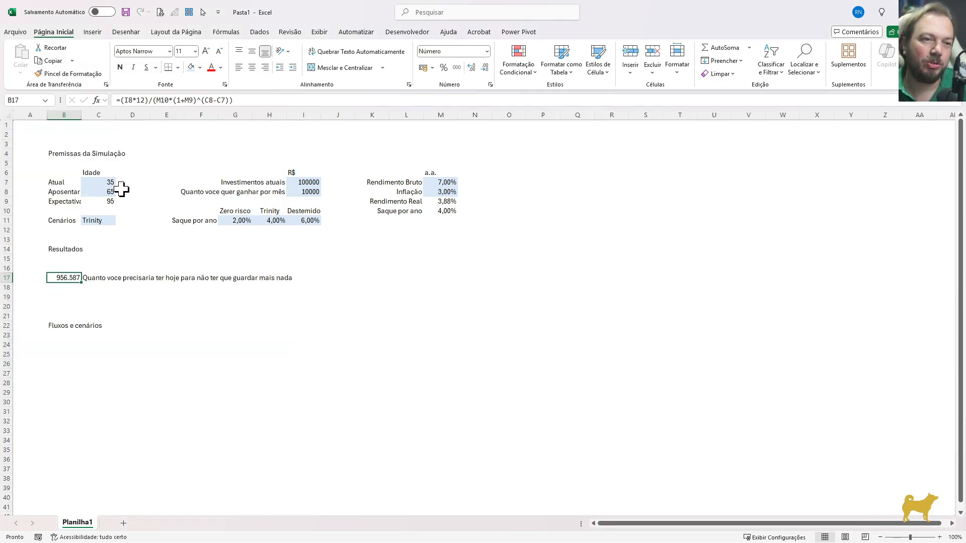
Review the current age, desired monthly income and retirement age behind the result in B17
{"action": "left_click", "coordinate": [109, 182]}
{"action": "left_click", "coordinate": [299, 191]}
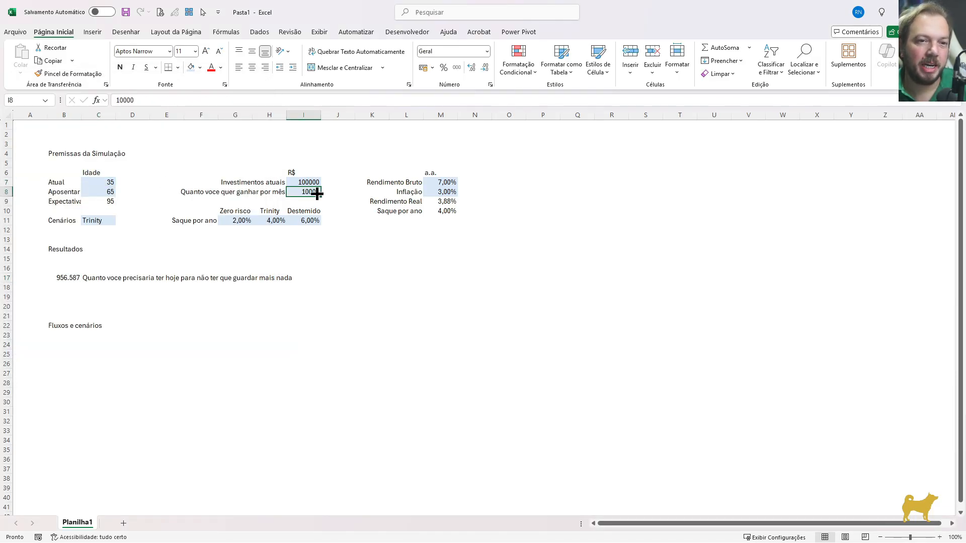
{"action": "left_click", "coordinate": [100, 192]}
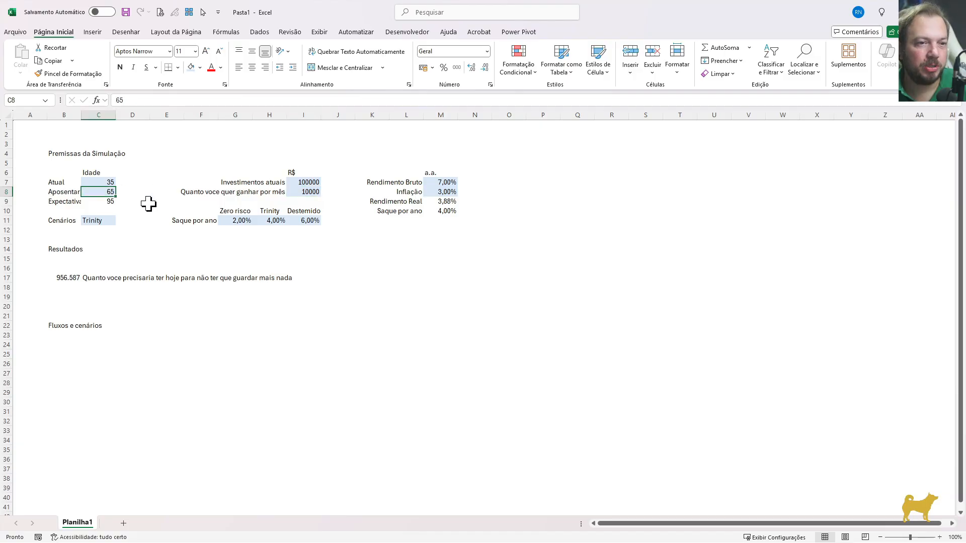
{"action": "left_click", "coordinate": [69, 279]}
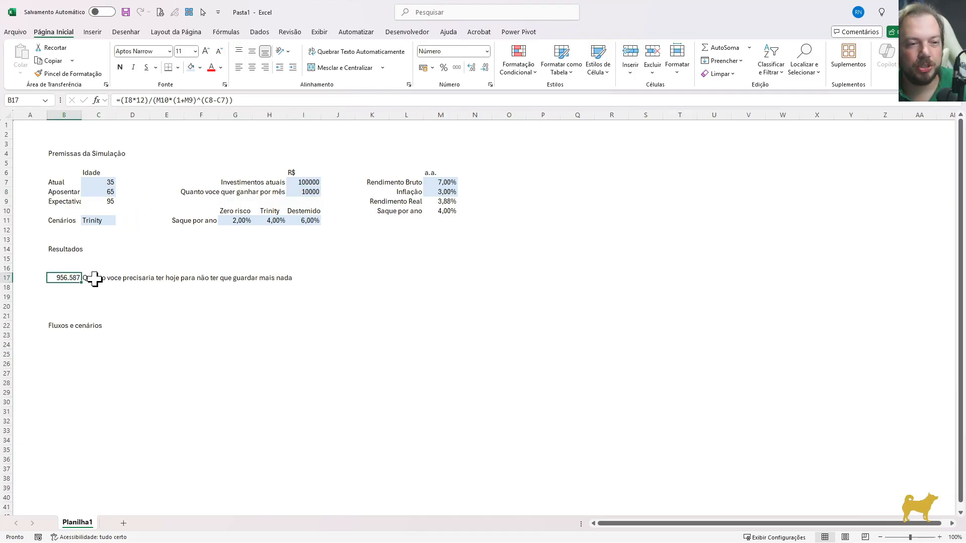
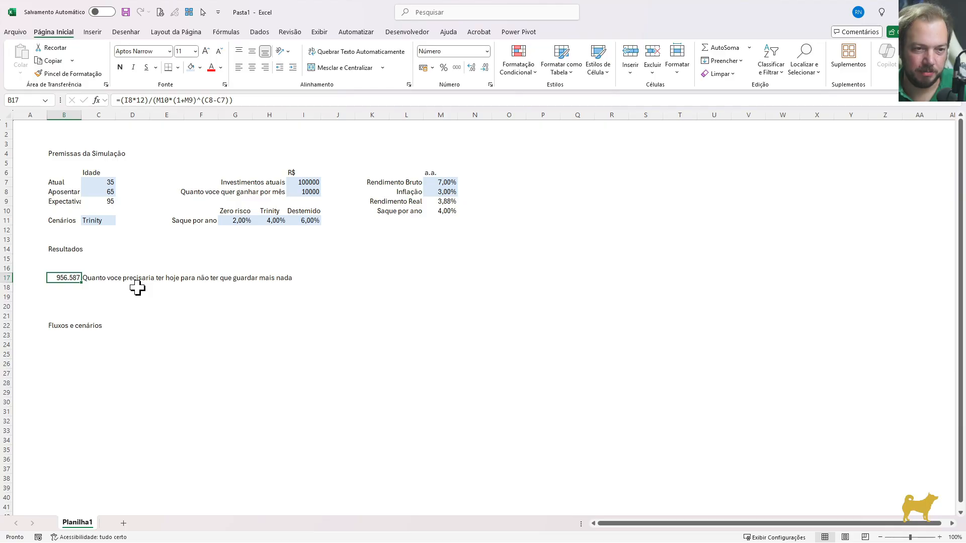
Enter the label "Quanto voce precisa ter na idade para aposentar em valores de hoje" in C18
{"action": "key", "text": "Down"}
{"action": "left_click", "coordinate": [72, 275]}
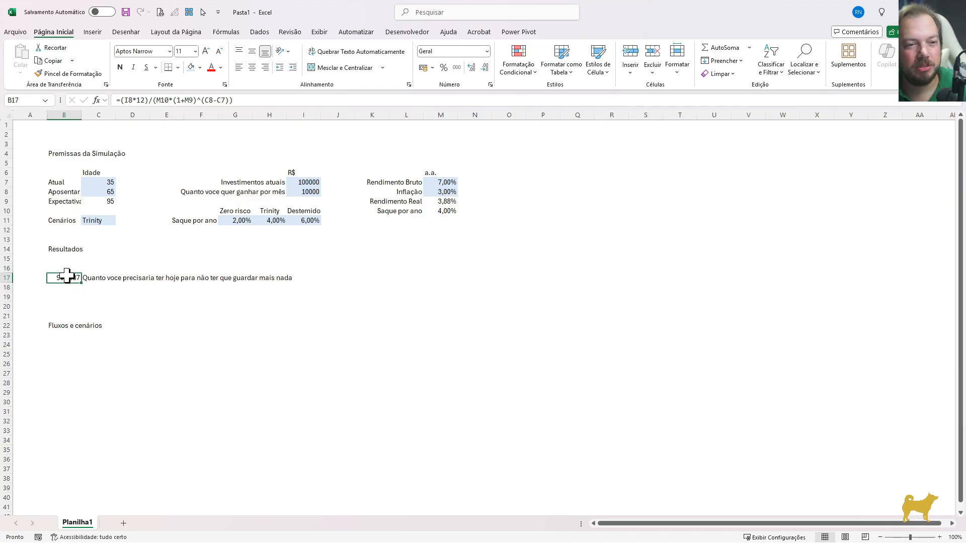
{"action": "key", "text": "Right"}
{"action": "key", "text": "Down"}
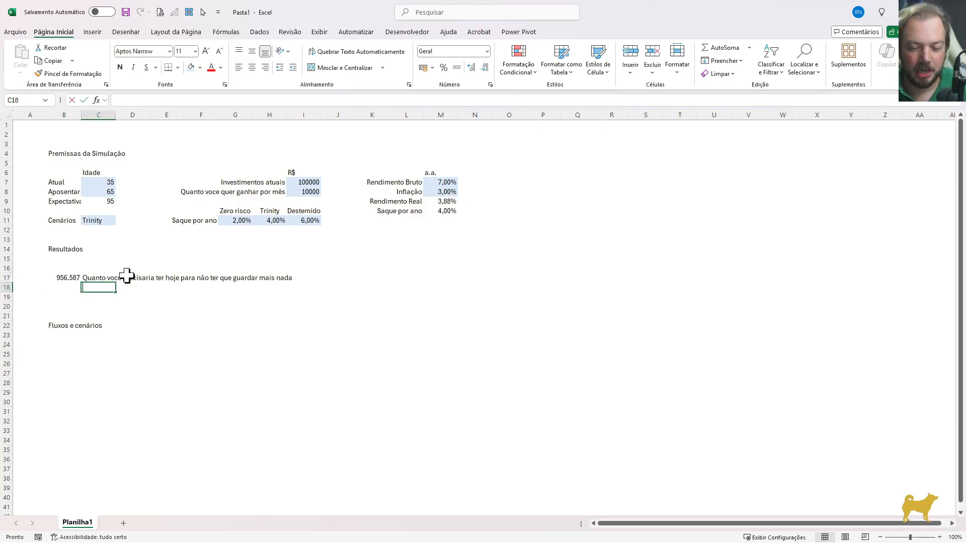
{"action": "type", "text": "Quanto voce"}
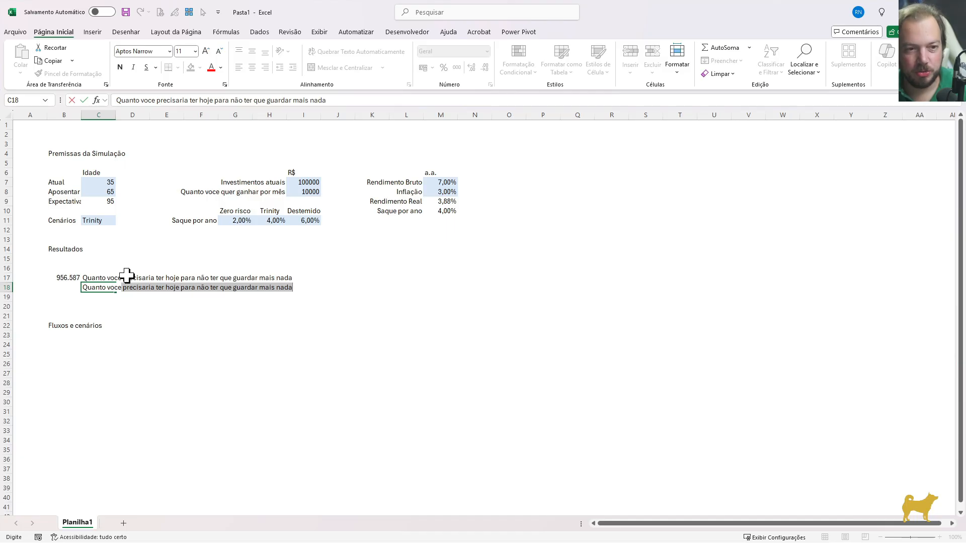
{"action": "type", "text": " precisa ter na idade para aposentar em valor d"}
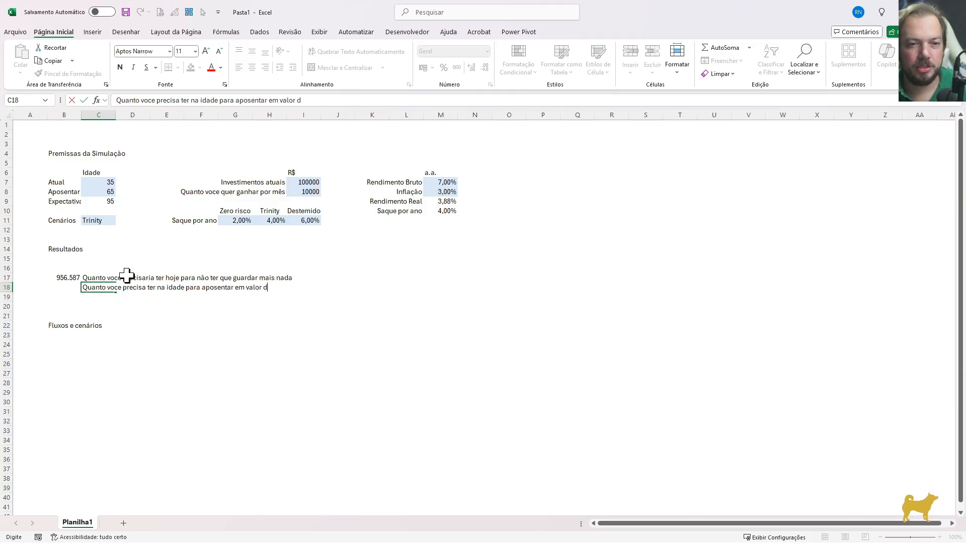
{"action": "type", "text": "hoje"}
{"action": "key", "text": "Return"}
Enter the formula =(I8*12)/M10 in B18 to calculate the amount needed at retirement age in today's values
{"action": "key", "text": "Up"}
{"action": "key", "text": "Left"}
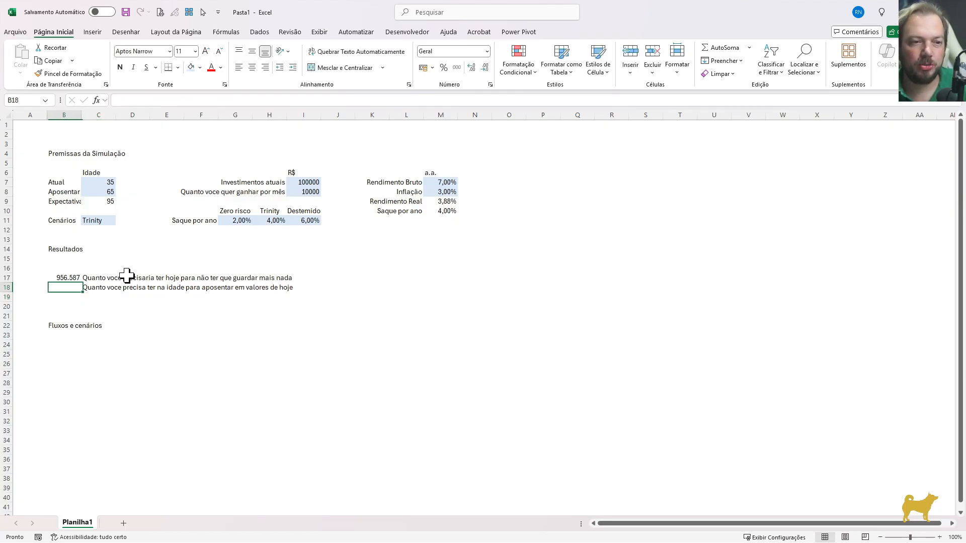
{"action": "left_click", "coordinate": [96, 192]}
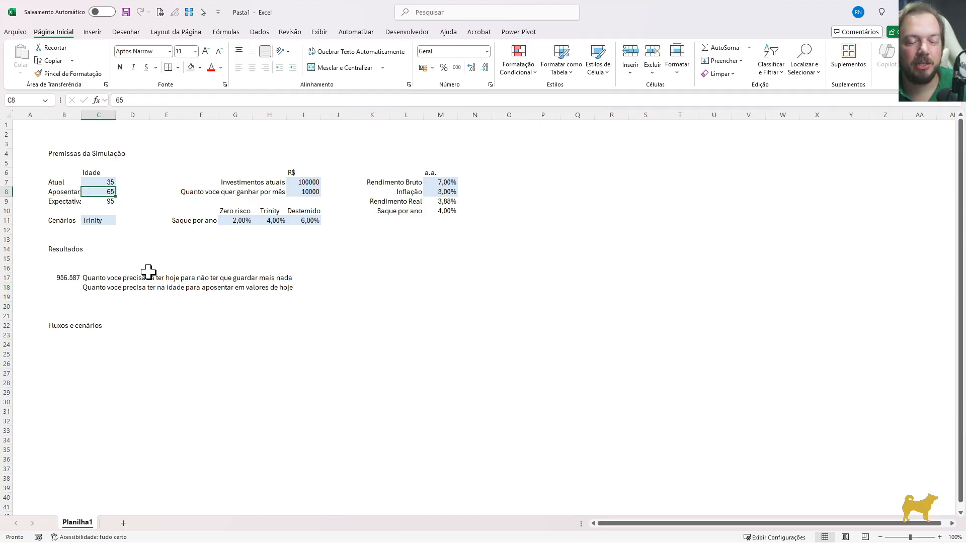
{"action": "left_click", "coordinate": [64, 287]}
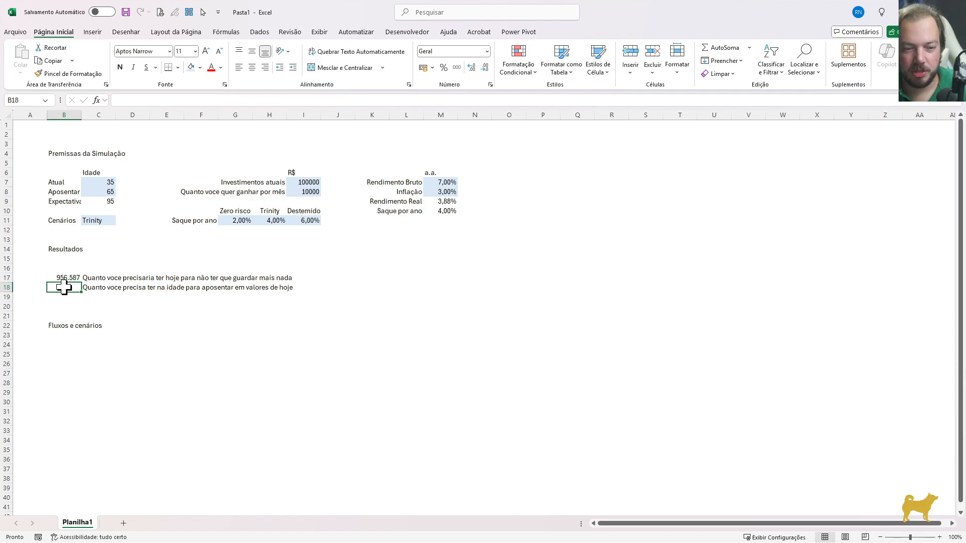
{"action": "type", "text": "="}
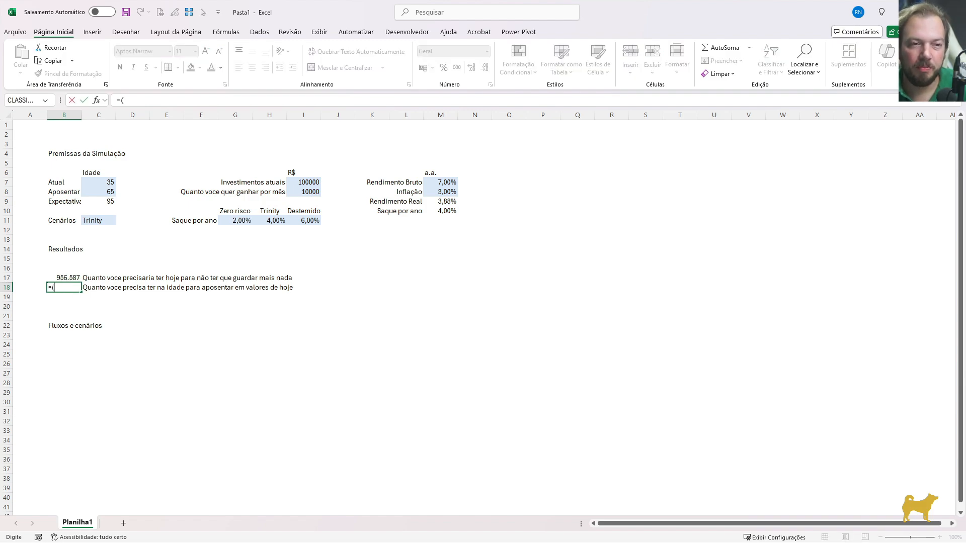
{"action": "type", "text": "("}
{"action": "left_click", "coordinate": [301, 193]}
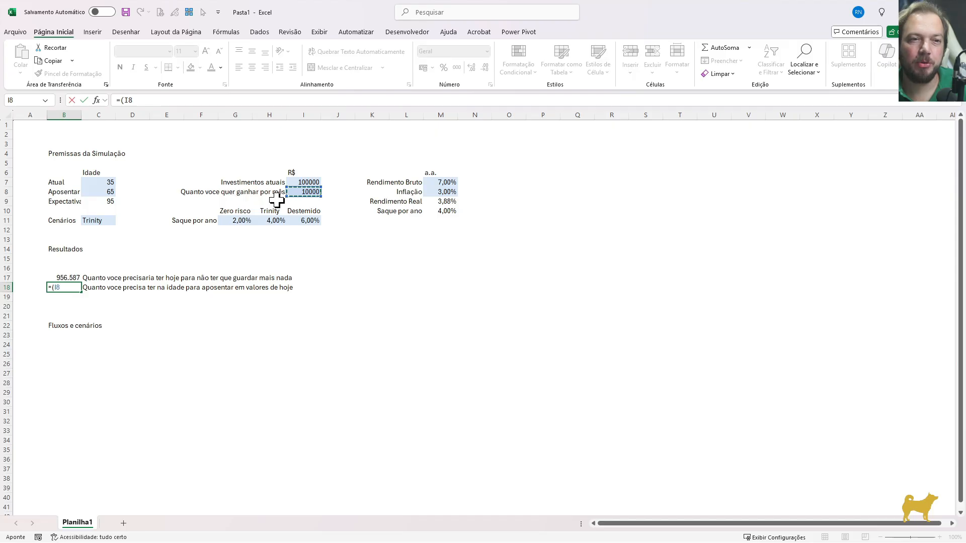
{"action": "type", "text": "*"}
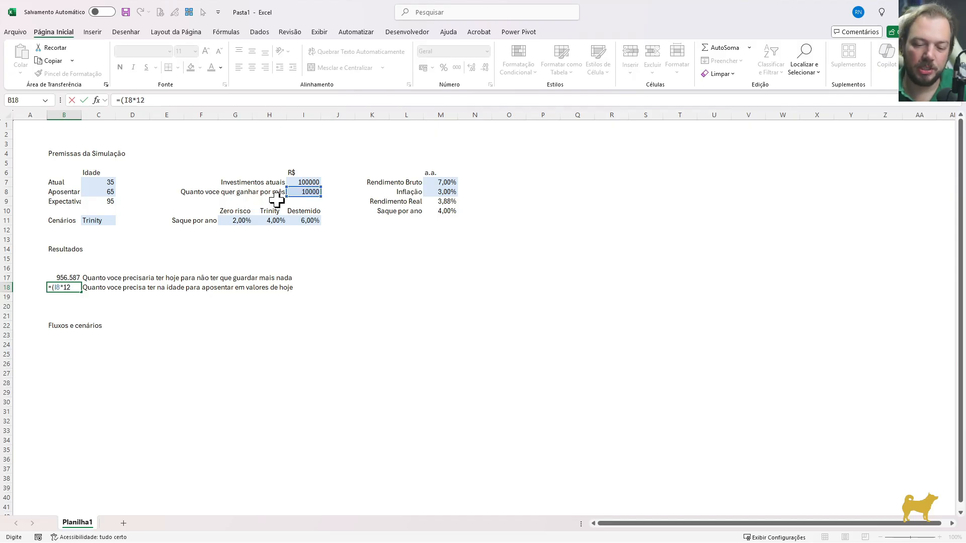
{"action": "type", "text": "12)"}
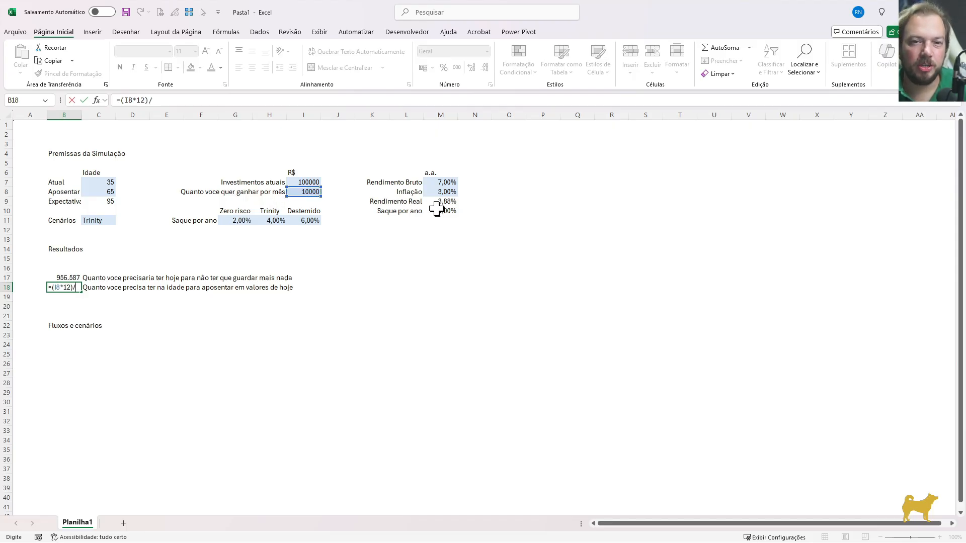
{"action": "type", "text": "/"}
{"action": "left_click", "coordinate": [445, 211]}
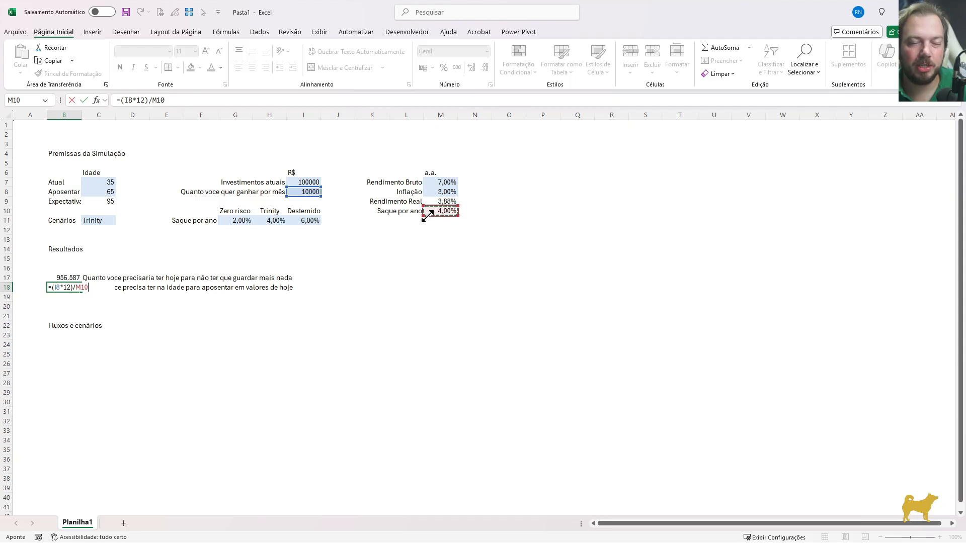
{"action": "key", "text": "Return"}
Format B18 as a number with 0 decimal places and a thousands separator
{"action": "key", "text": "Up"}
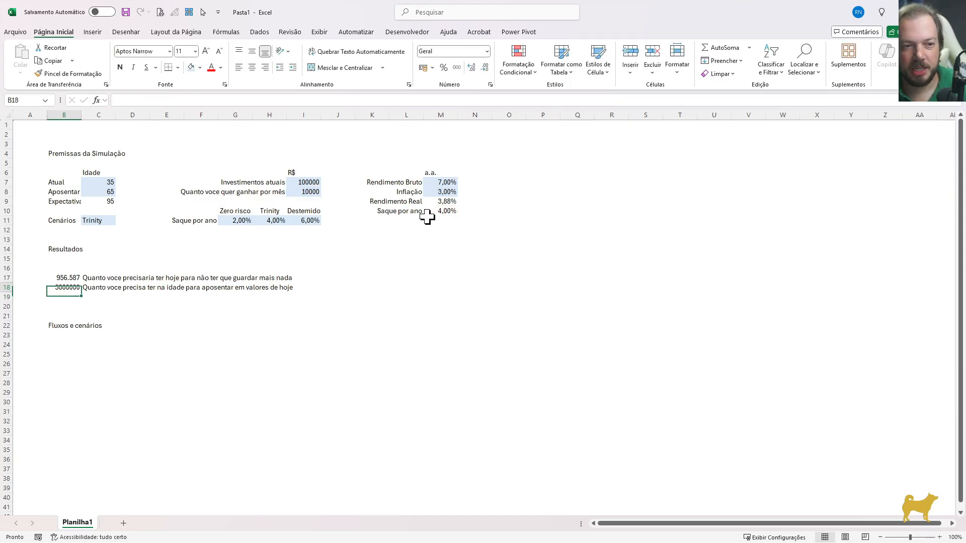
{"action": "key", "text": "ctrl+1"}
{"action": "key", "text": "Tab"}
{"action": "key", "text": "Down"}
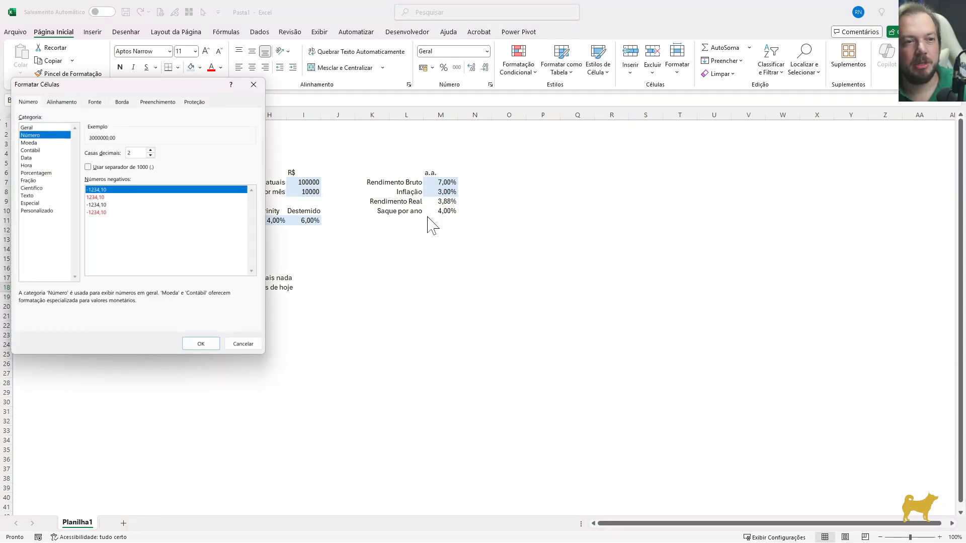
{"action": "key", "text": "Tab"}
{"action": "type", "text": "0"}
{"action": "key", "text": "Tab"}
{"action": "key", "text": "space"}
{"action": "key", "text": "Return"}
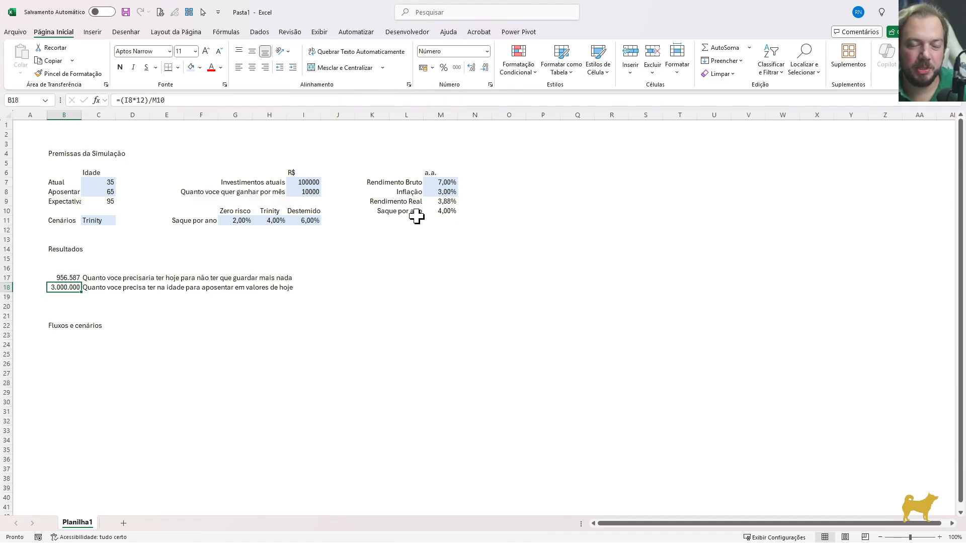
Compare the results in B17 and B18 with the current and retirement ages in C7 and C8
{"action": "left_click", "coordinate": [68, 192]}
{"action": "left_click", "coordinate": [99, 192]}
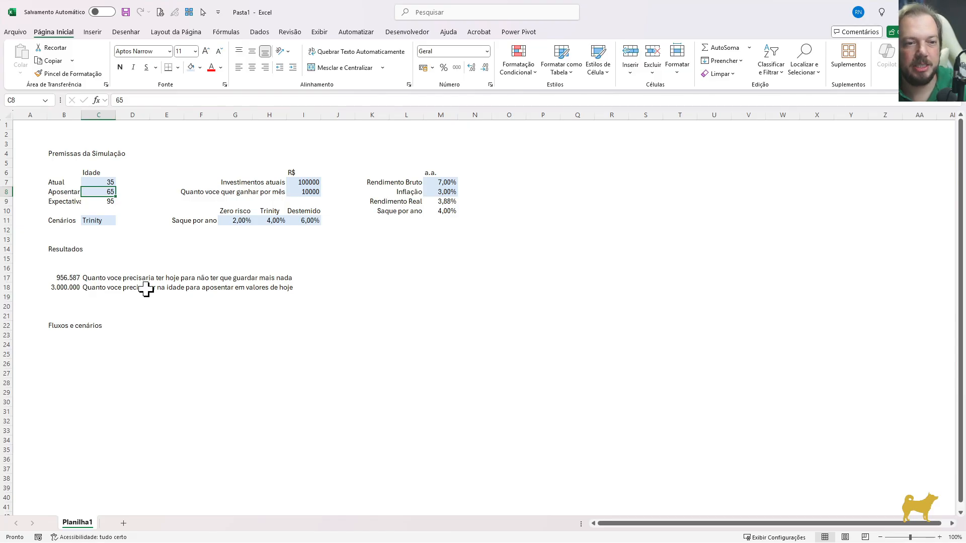
{"action": "left_click", "coordinate": [72, 277]}
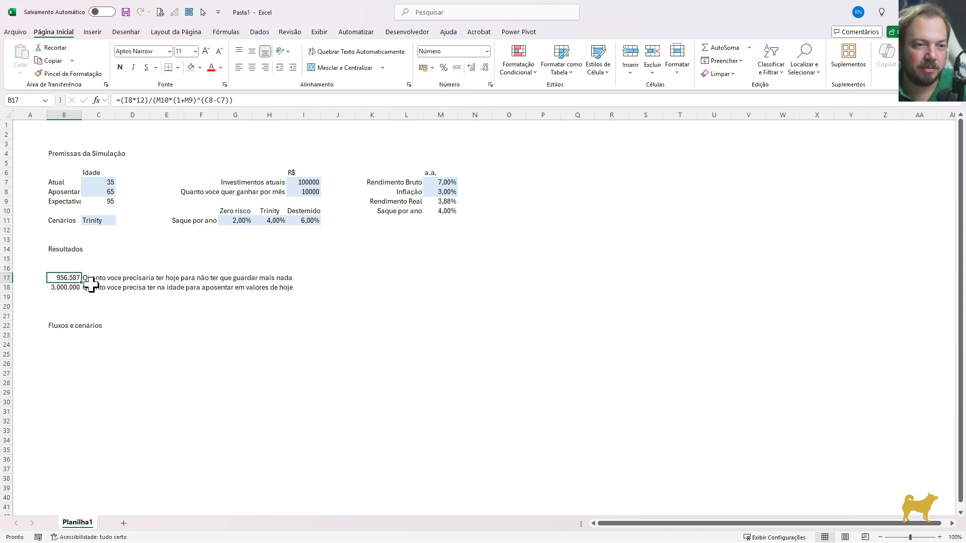
{"action": "left_click", "coordinate": [110, 192]}
{"action": "left_click", "coordinate": [68, 287]}
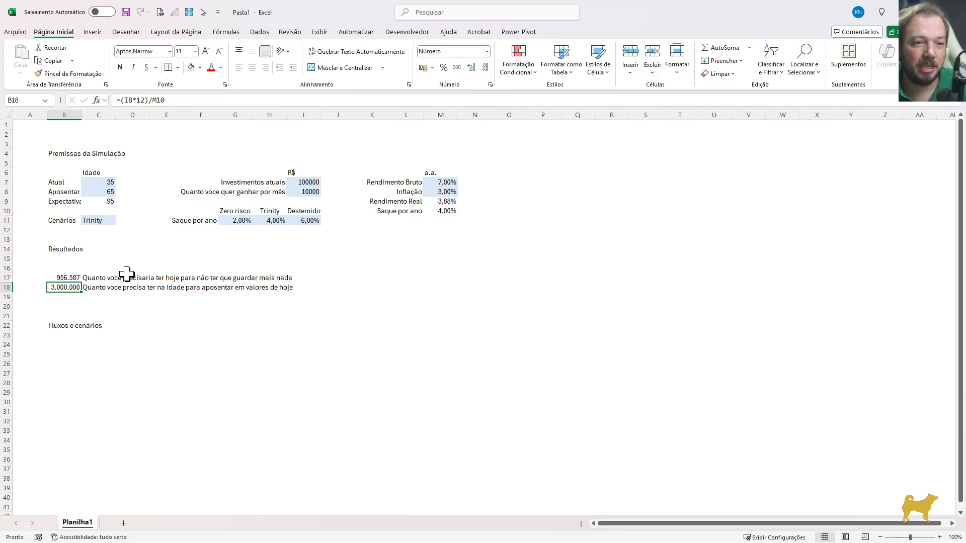
{"action": "left_click_drag", "start_coordinate": [103, 182], "coordinate": [108, 193]}
{"action": "left_click", "coordinate": [67, 287]}
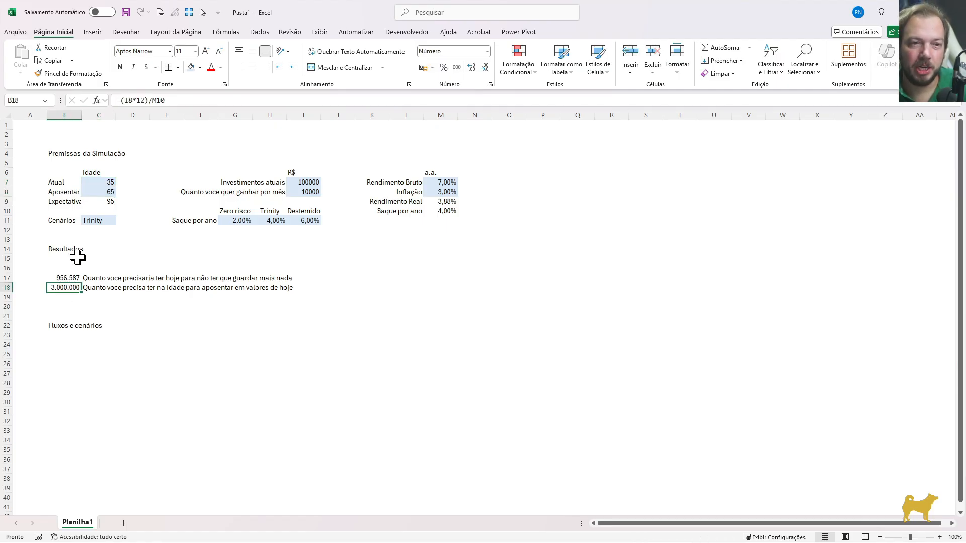
{"action": "left_click", "coordinate": [102, 192]}
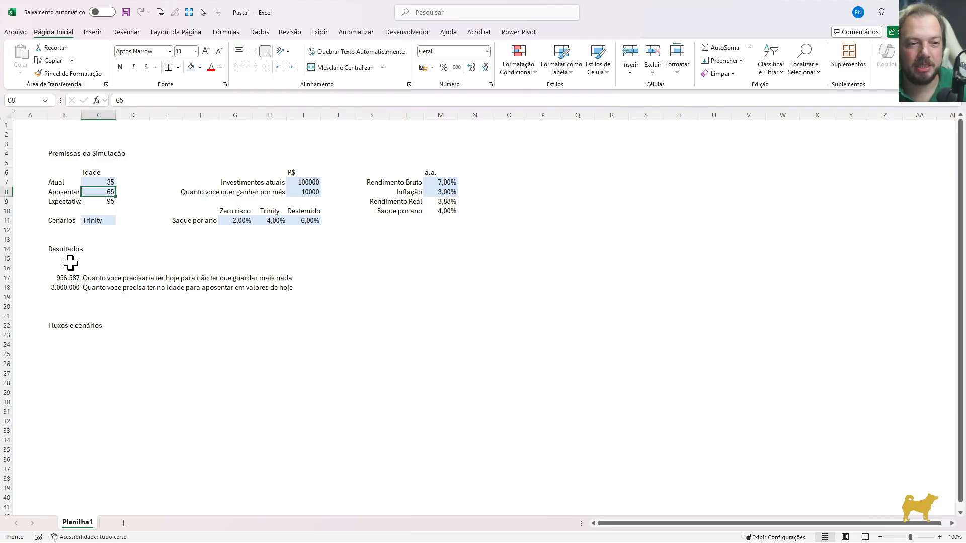
{"action": "left_click", "coordinate": [62, 287]}
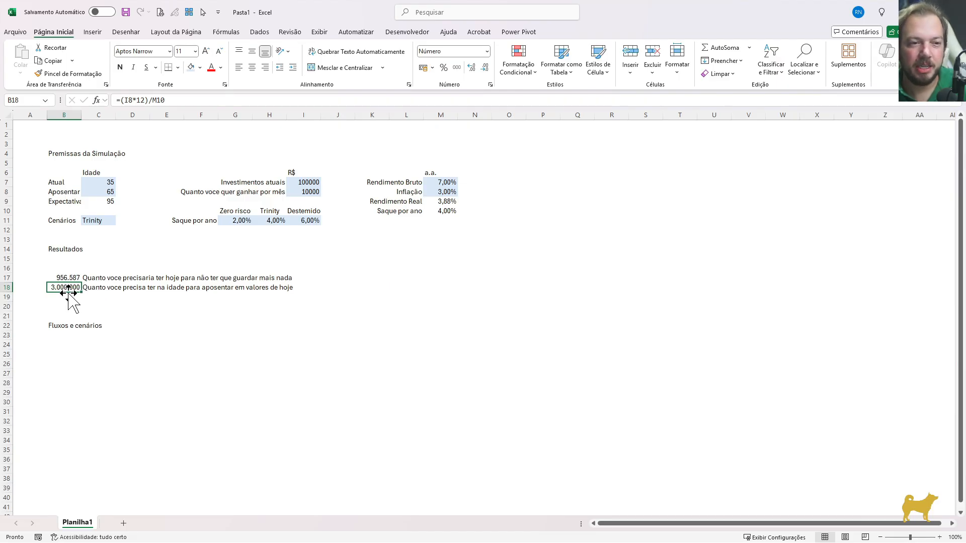
Copy the label from C18 into C19 and change its ending to "em valores da epoca"
{"action": "left_click", "coordinate": [94, 298]}
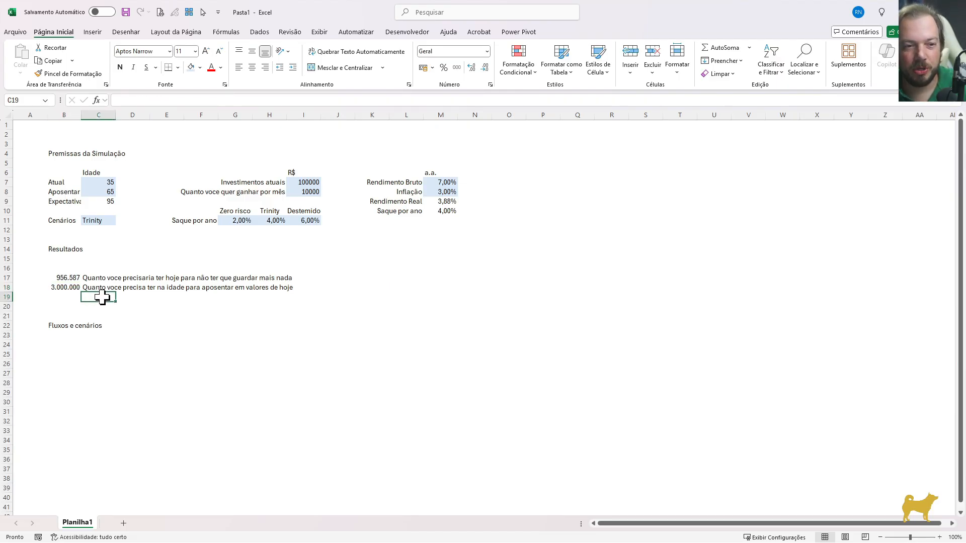
{"action": "key", "text": "ctrl+d"}
{"action": "key", "text": "F2"}
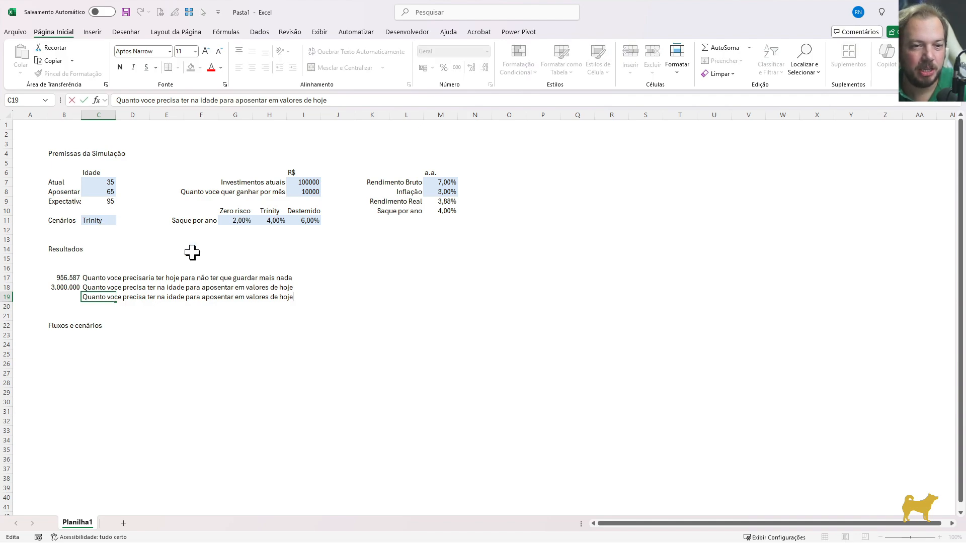
{"action": "type", "text": "a "}
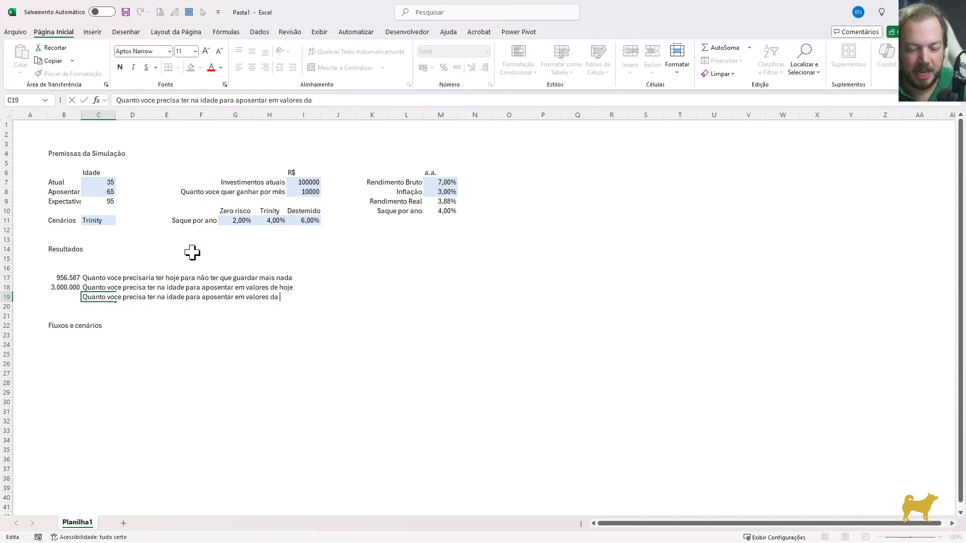
{"action": "type", "text": "epoca"}
{"action": "key", "text": "Return"}
Enter the formula =B18*(1+M8)^(C8-C7) in B19 to adjust the retirement amount for inflation
{"action": "key", "text": "Left"}
{"action": "key", "text": "Up"}
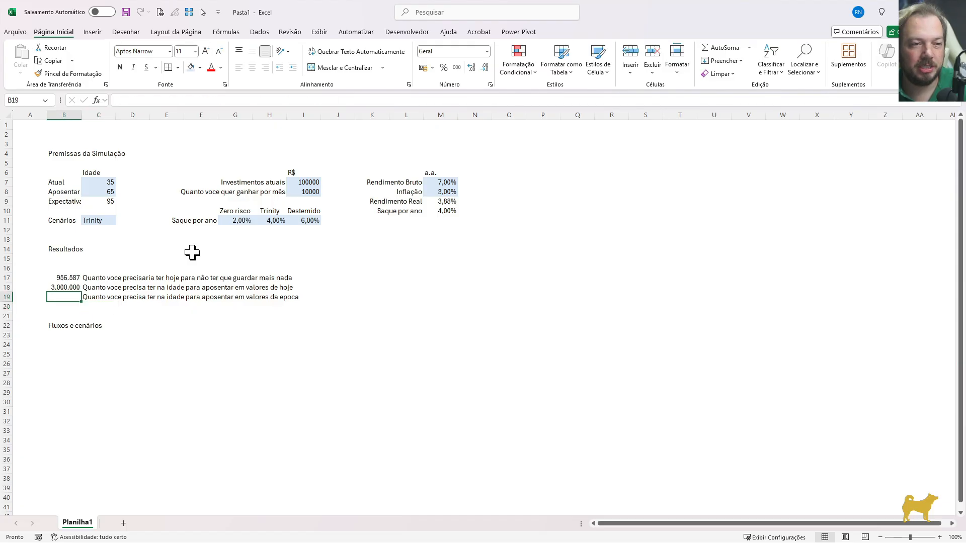
{"action": "key", "text": "Up"}
{"action": "key", "text": "Down"}
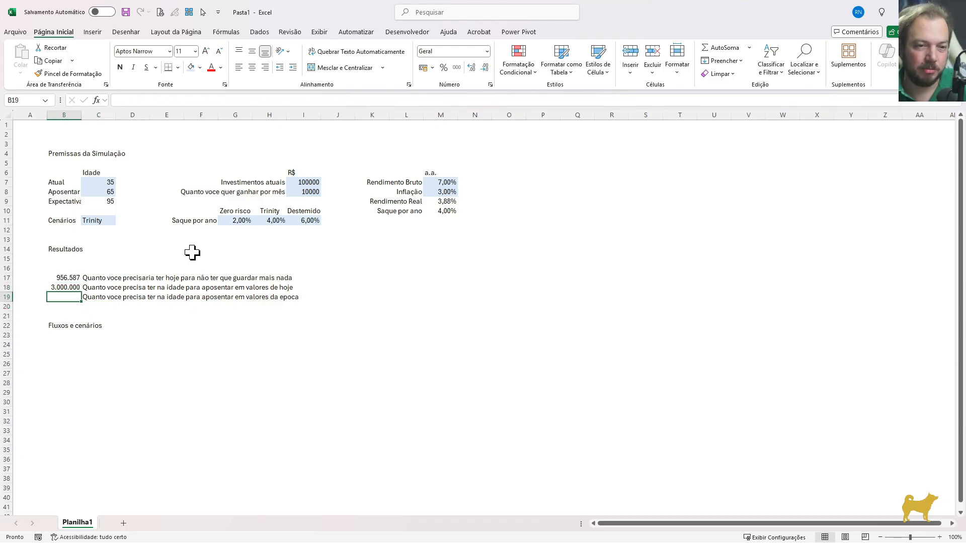
{"action": "type", "text": "="}
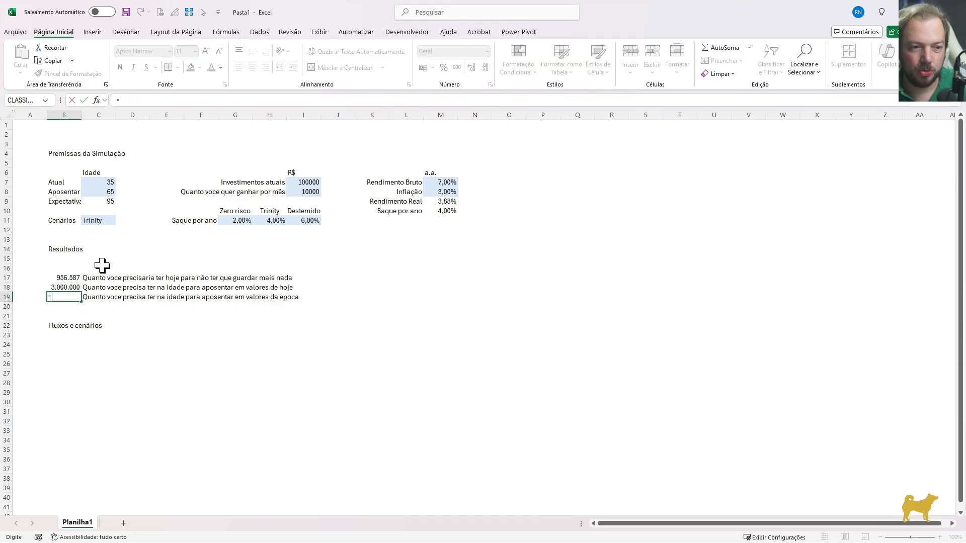
{"action": "key", "text": "Up"}
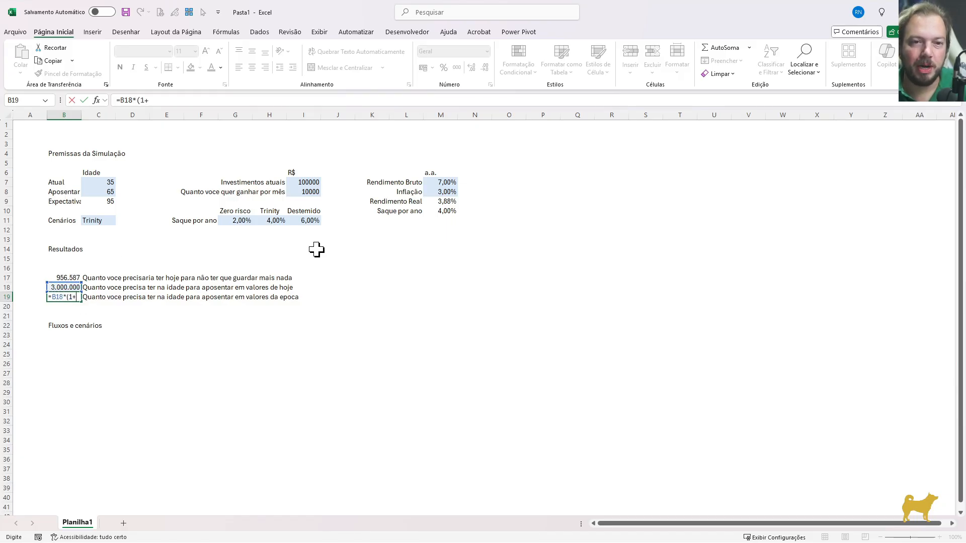
{"action": "left_click", "coordinate": [444, 192]}
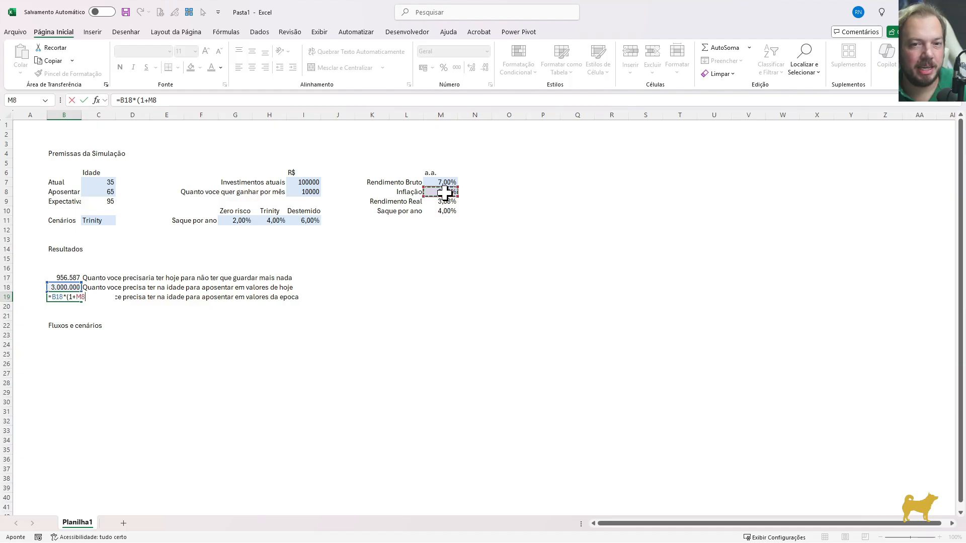
{"action": "type", "text": ")^("}
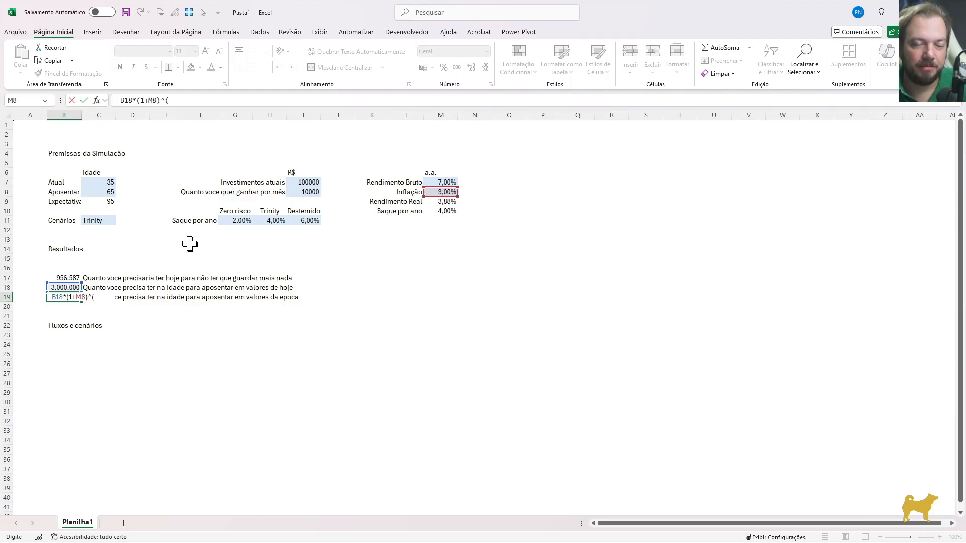
{"action": "left_click", "coordinate": [112, 193]}
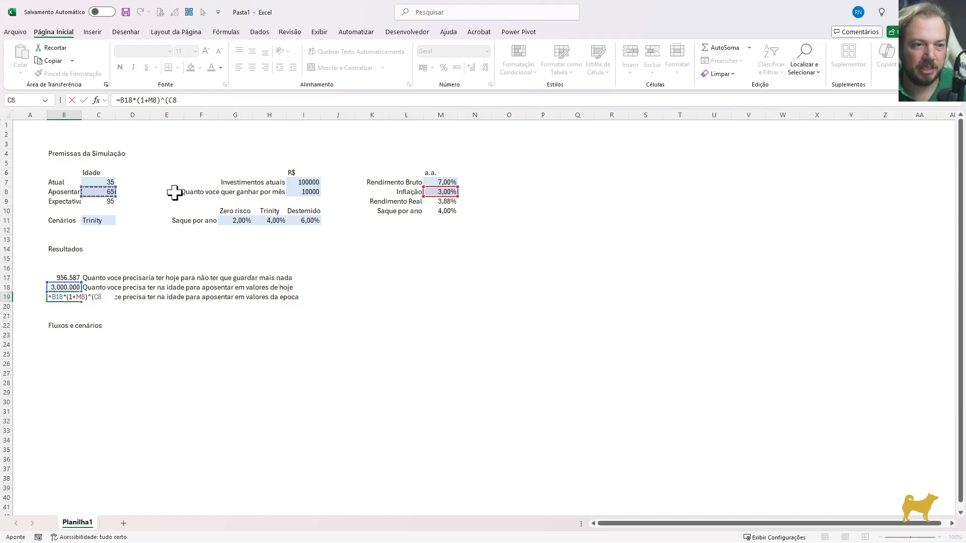
{"action": "type", "text": "-"}
{"action": "left_click", "coordinate": [105, 183]}
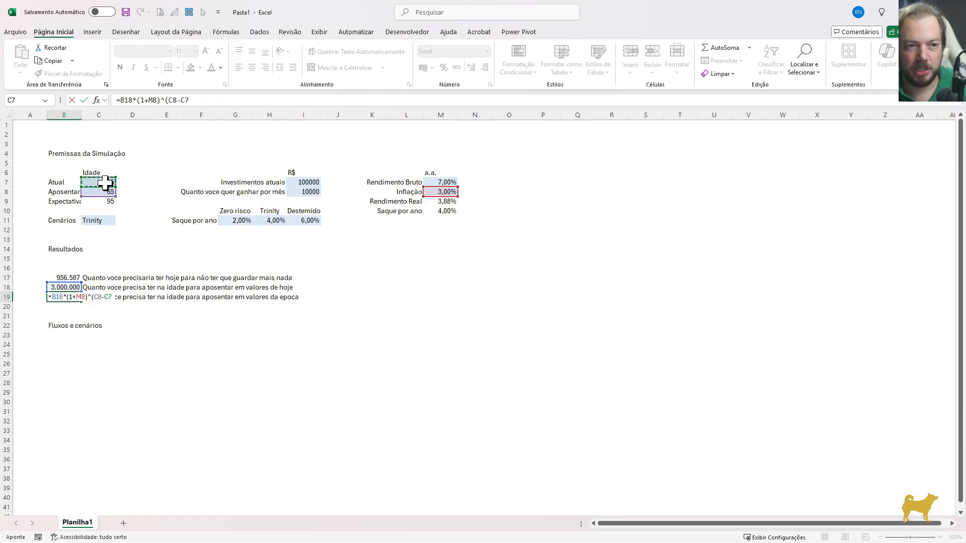
{"action": "type", "text": ")"}
{"action": "key", "text": "Return"}
Format B19 as a number with 0 decimal places and a thousands separator
{"action": "key", "text": "Up"}
{"action": "key", "text": "Up"}
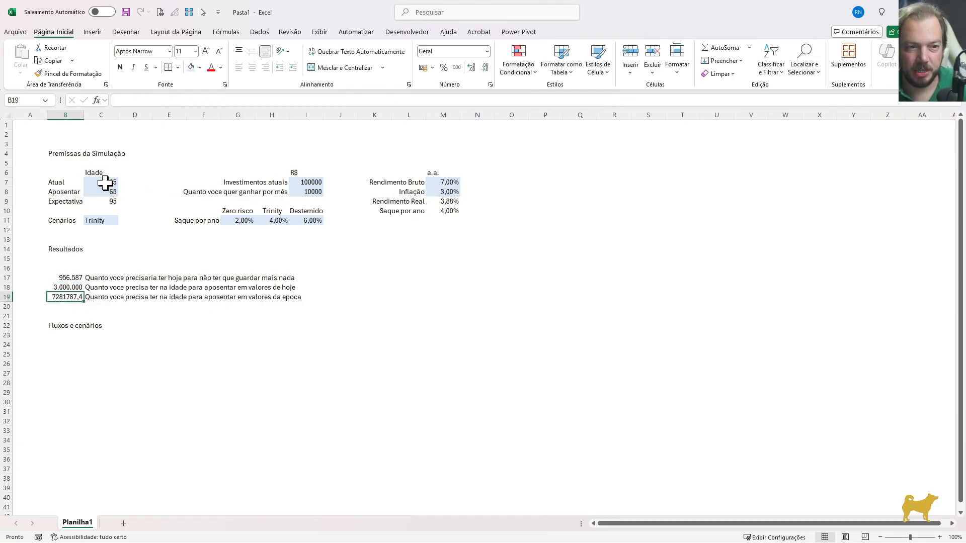
{"action": "key", "text": "Down"}
{"action": "key", "text": "Up"}
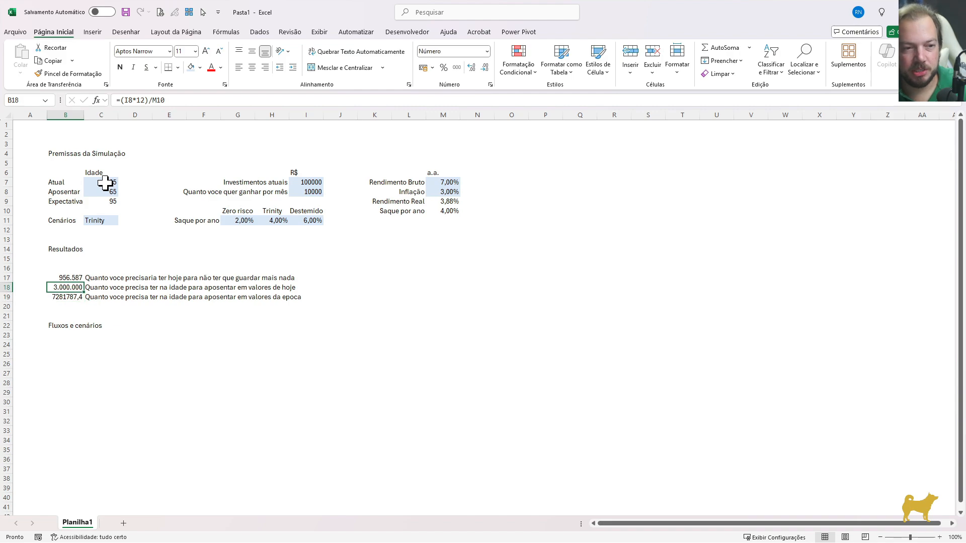
{"action": "key", "text": "Down"}
{"action": "key", "text": "ctrl+1"}
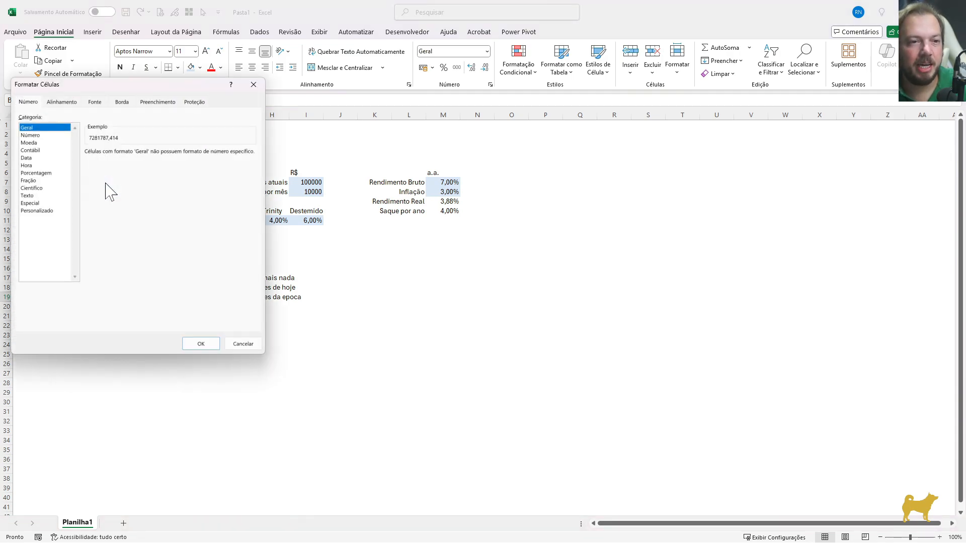
{"action": "key", "text": "Down"}
{"action": "key", "text": "Tab"}
{"action": "type", "text": "0"}
{"action": "key", "text": "Tab"}
{"action": "key", "text": "space"}
{"action": "key", "text": "Return"}
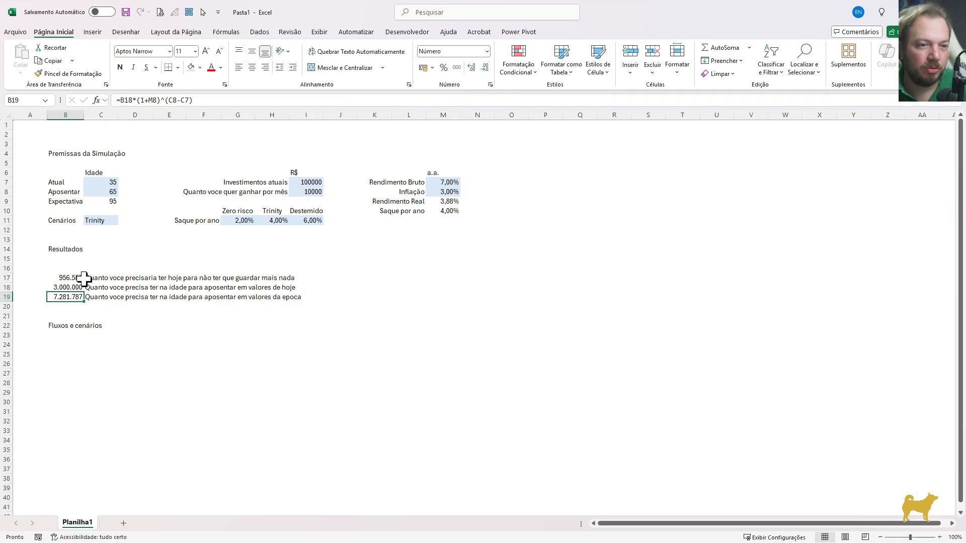
Review the retirement age in C8 and the inflation formula in B19 without changing either
{"action": "left_click", "coordinate": [103, 192]}
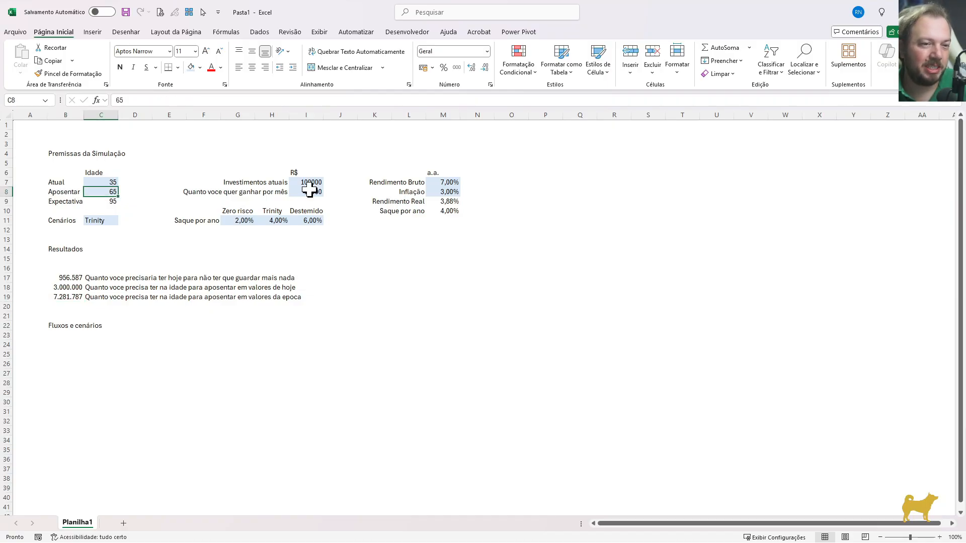
{"action": "left_click", "coordinate": [73, 301]}
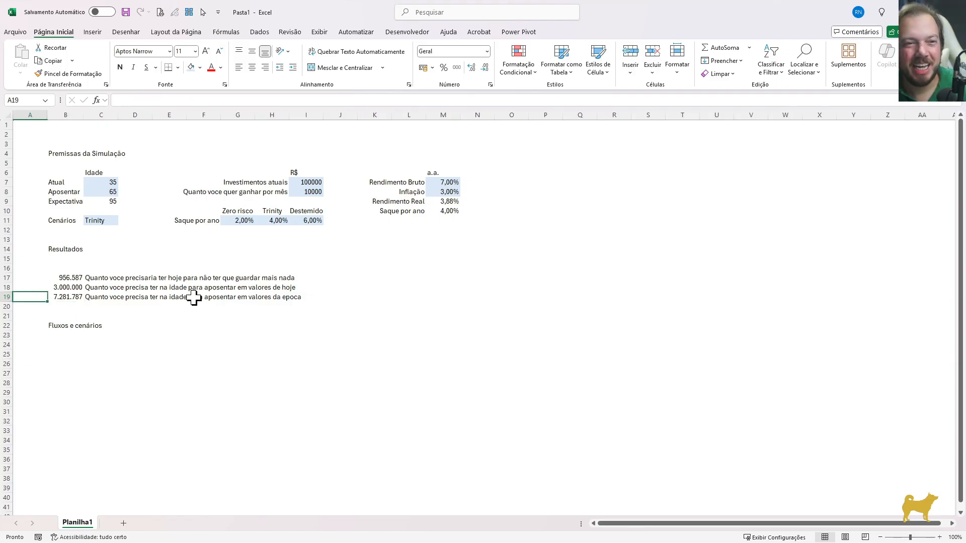
{"action": "key", "text": "F2"}
{"action": "key", "text": "Escape"}
{"action": "key", "text": "F2"}
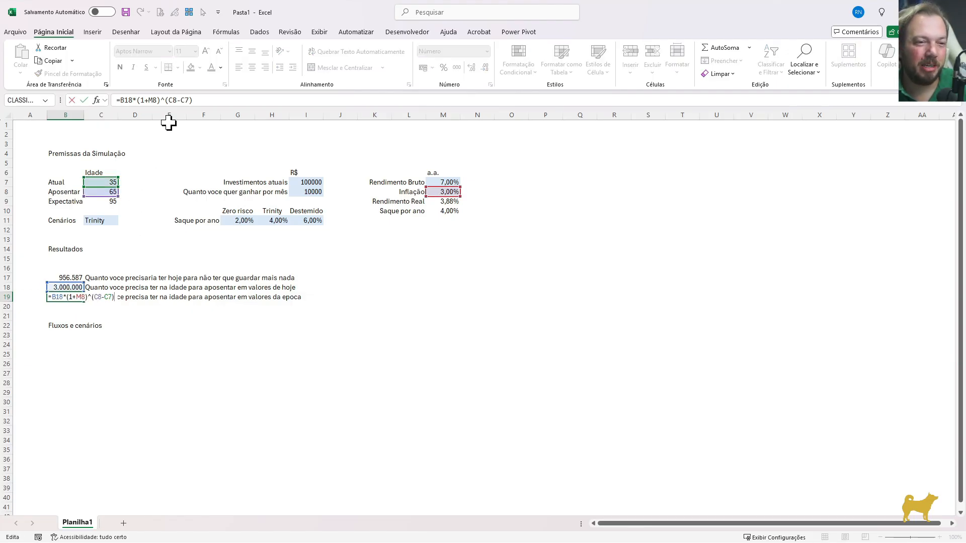
{"action": "left_click_drag", "start_coordinate": [193, 100], "coordinate": [119, 100]}
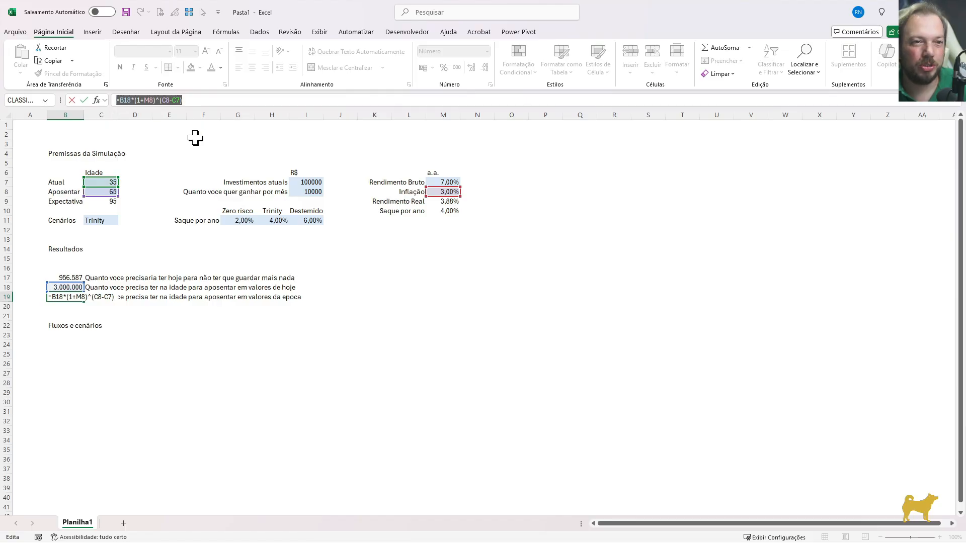
{"action": "key", "text": "Escape"}
Enter the future value formula =VF(M8;(C8-C7);;-B18) in B20 as a cross-check of B19
{"action": "key", "text": "Down"}
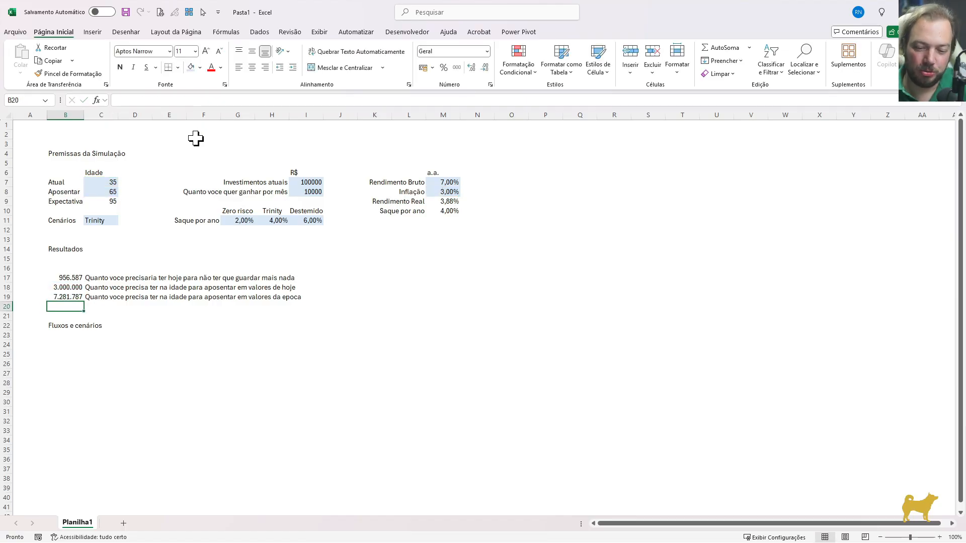
{"action": "type", "text": "=vf"}
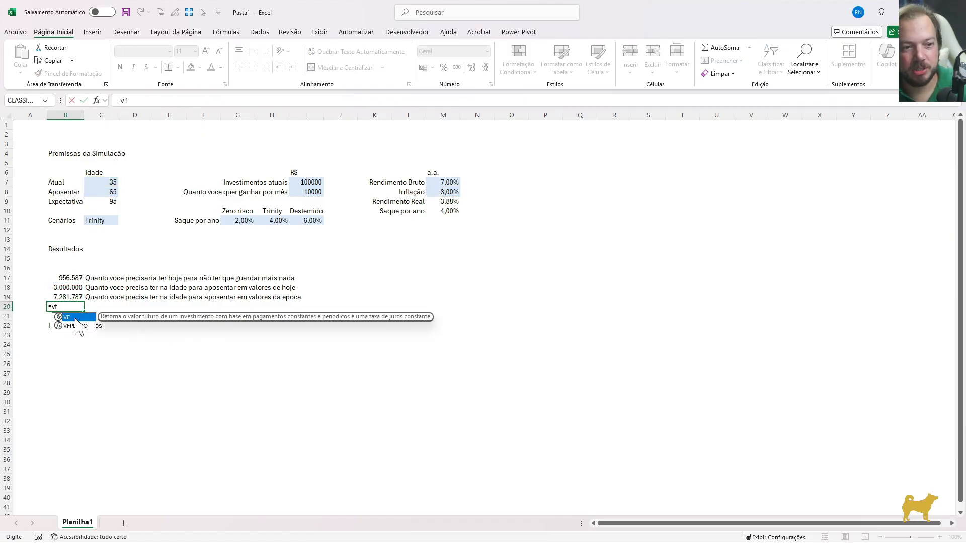
{"action": "key", "text": "Tab"}
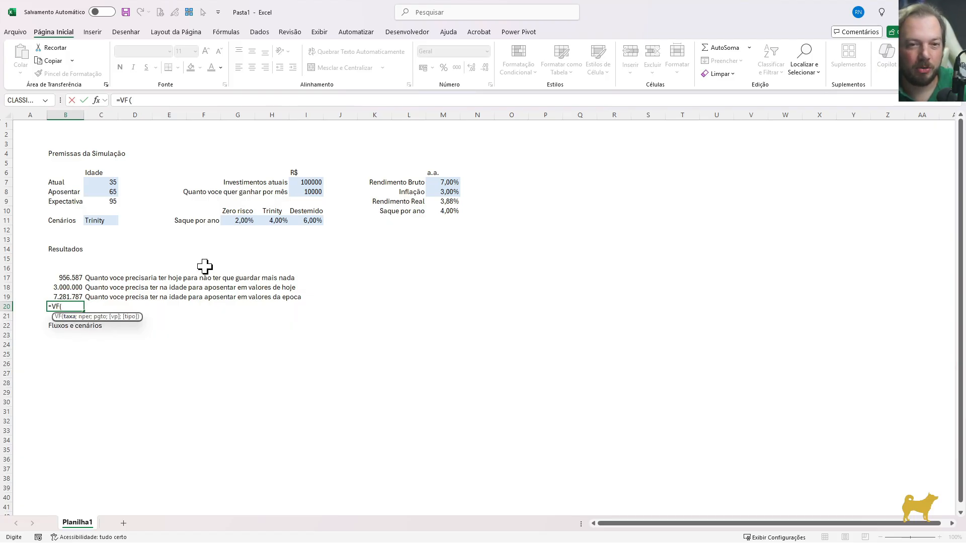
{"action": "left_click", "coordinate": [436, 201]}
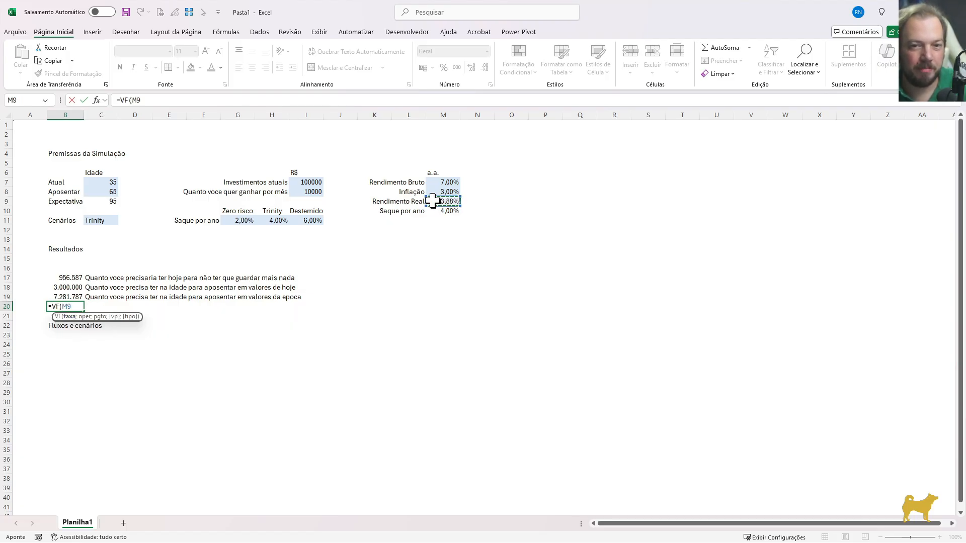
{"action": "left_click", "coordinate": [440, 193]}
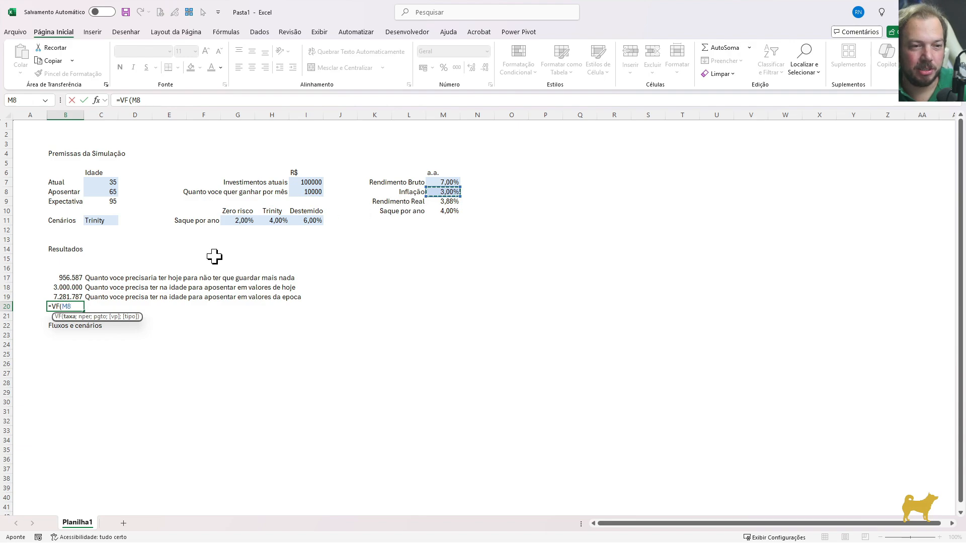
{"action": "type", "text": ";("}
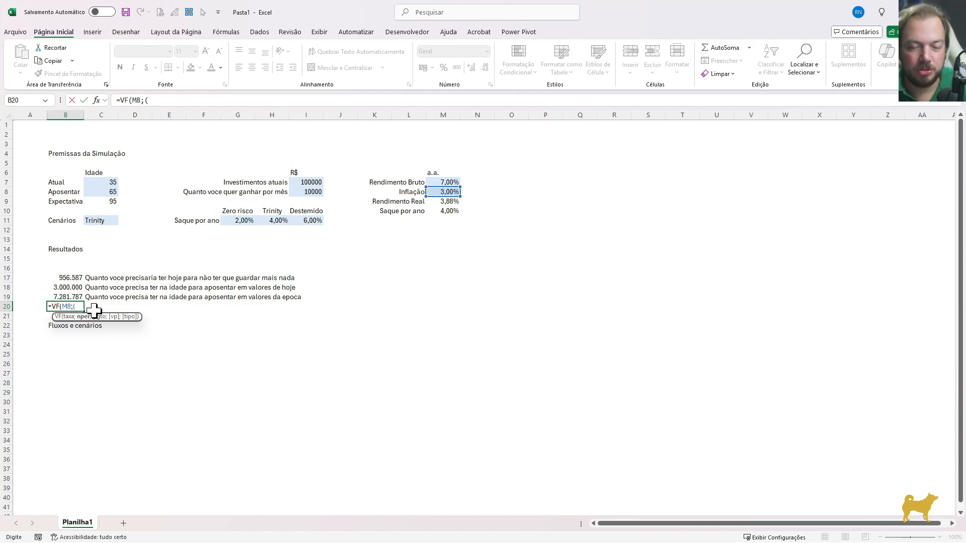
{"action": "left_click", "coordinate": [106, 192]}
{"action": "type", "text": "-"}
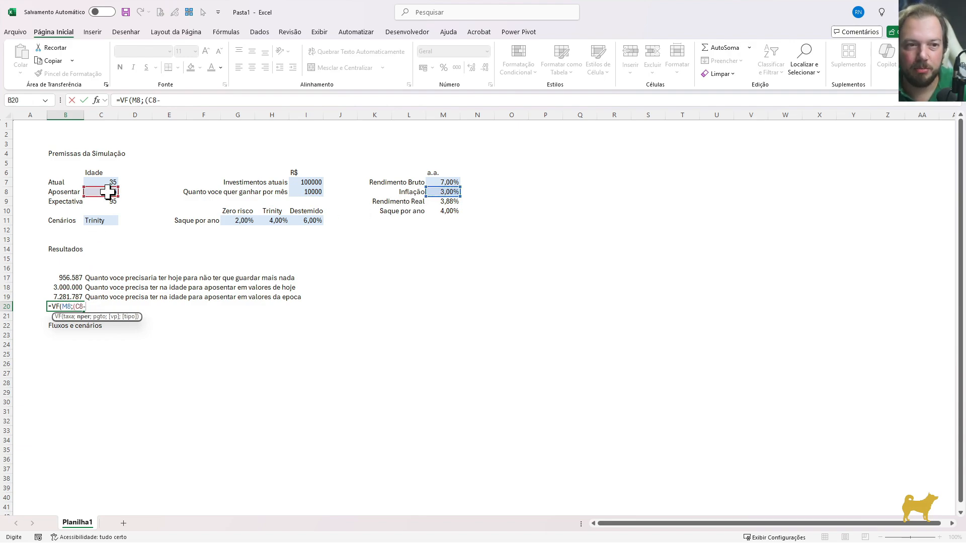
{"action": "left_click", "coordinate": [105, 183]}
{"action": "type", "text": ");"}
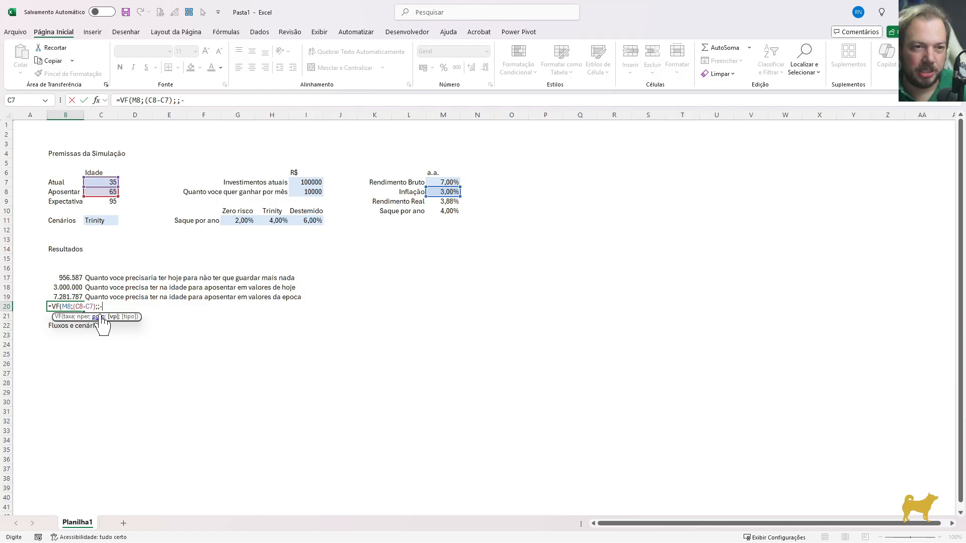
{"action": "type", "text": ";-"}
{"action": "left_click", "coordinate": [66, 288]}
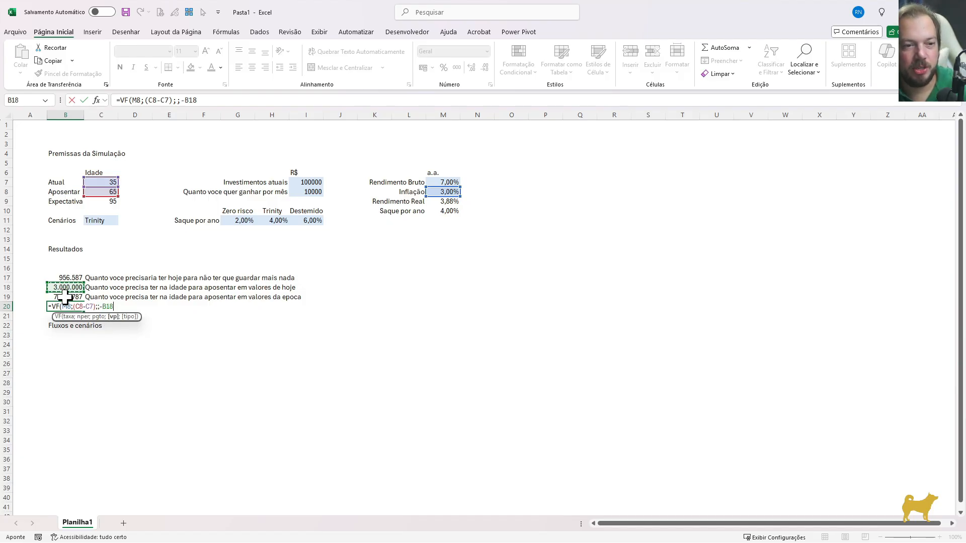
{"action": "key", "text": "Return"}
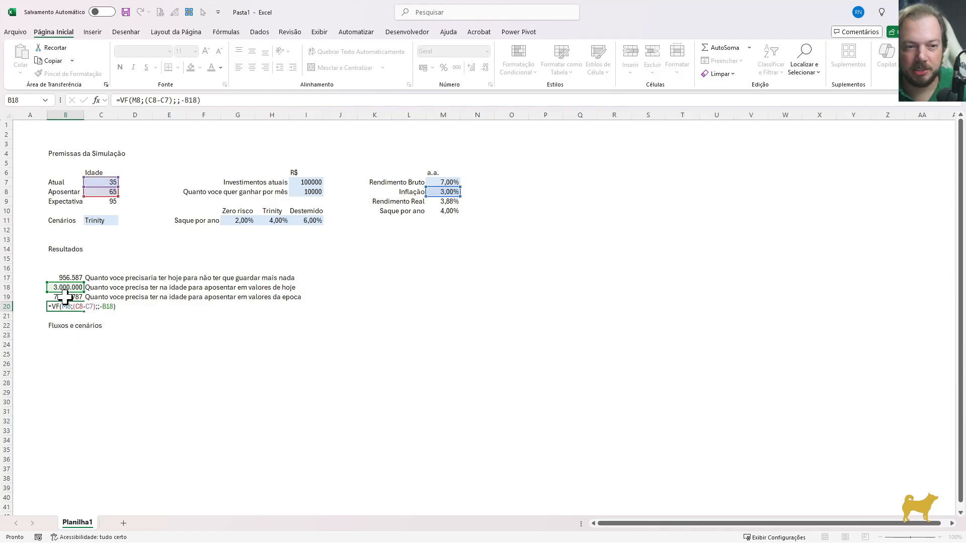
Format the VF result in B20 as a number with a thousands separator and 0 decimal places
{"action": "left_click", "coordinate": [65, 297]}
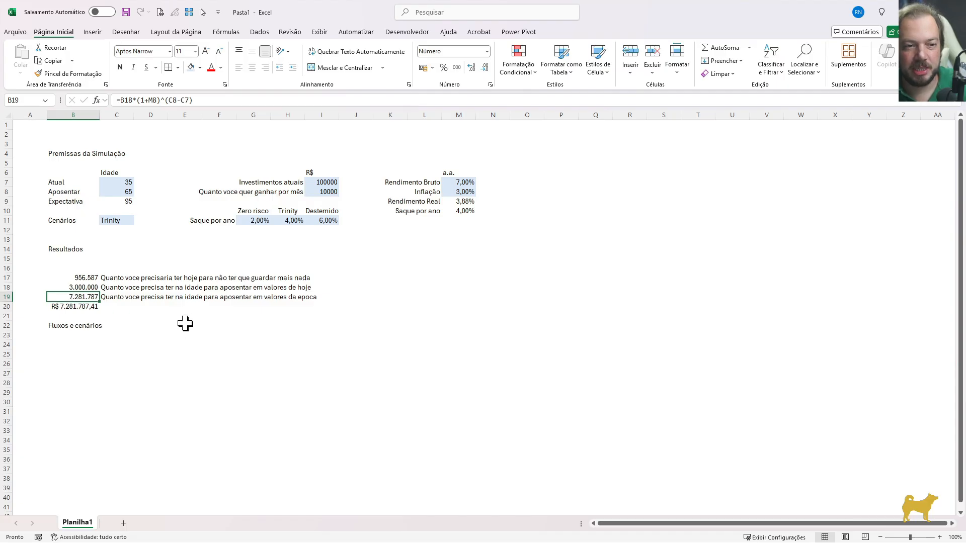
{"action": "key", "text": "Down"}
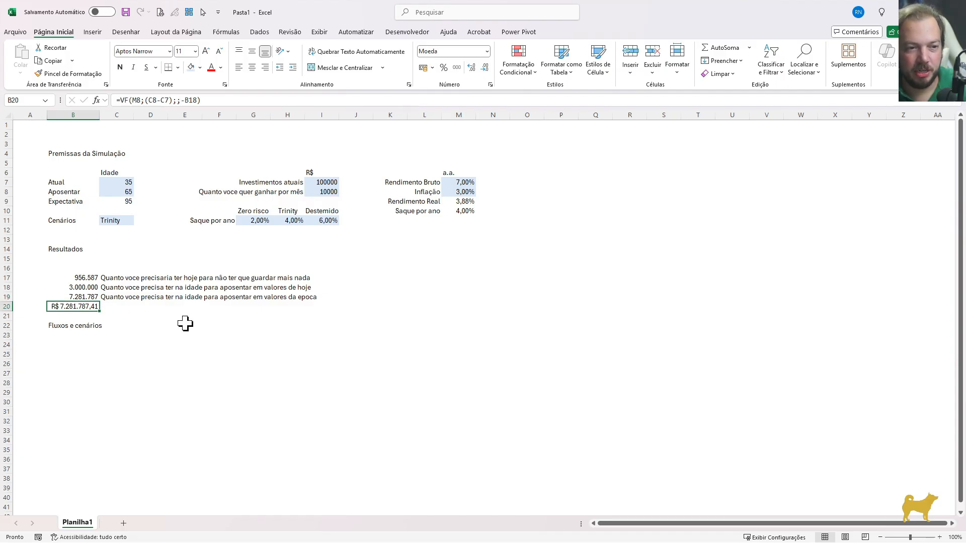
{"action": "key", "text": "ctrl+1"}
{"action": "key", "text": "Up"}
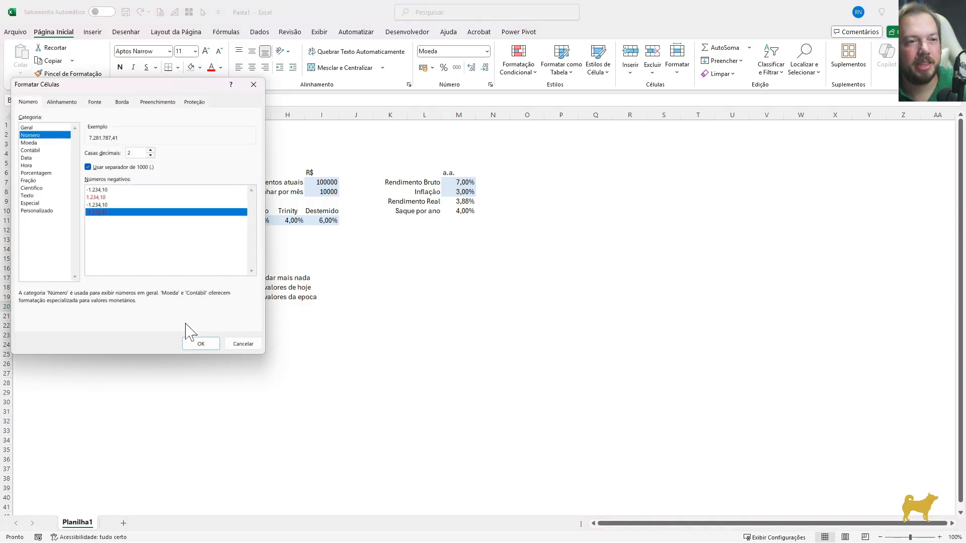
{"action": "key", "text": "Tab"}
{"action": "key", "text": "Down"}
{"action": "key", "text": "Return"}
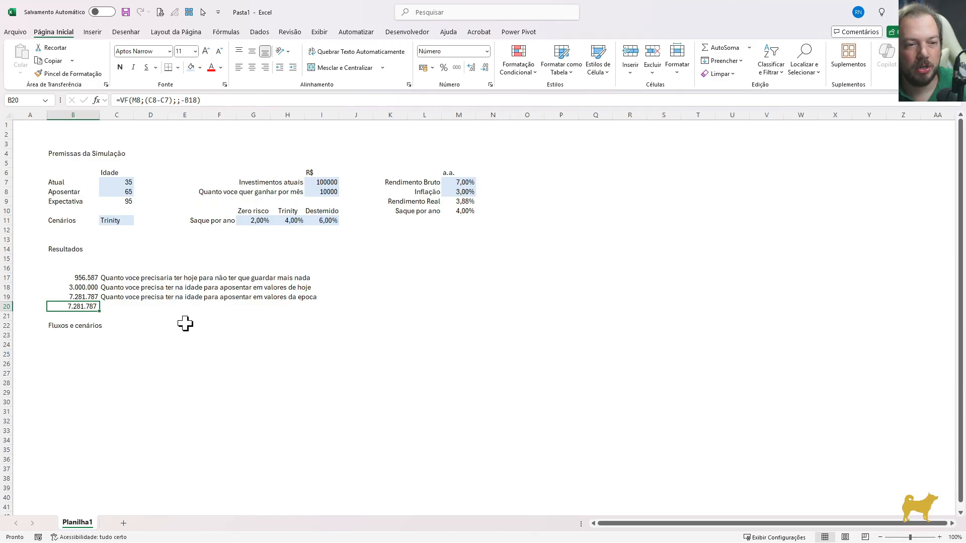
Compare the compound inflation formula in B19 with the VF formula in B20 and their results
{"action": "key", "text": "Up"}
{"action": "key", "text": "Down"}
{"action": "key", "text": "Up"}
{"action": "key", "text": "Down"}
{"action": "key", "text": "Up"}
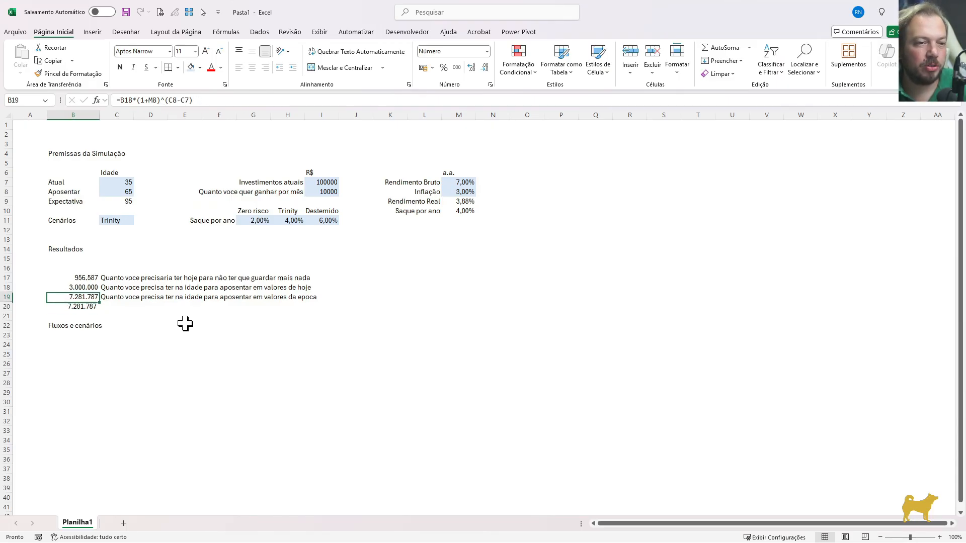
{"action": "key", "text": "Down"}
{"action": "key", "text": "Up"}
{"action": "key", "text": "Down"}
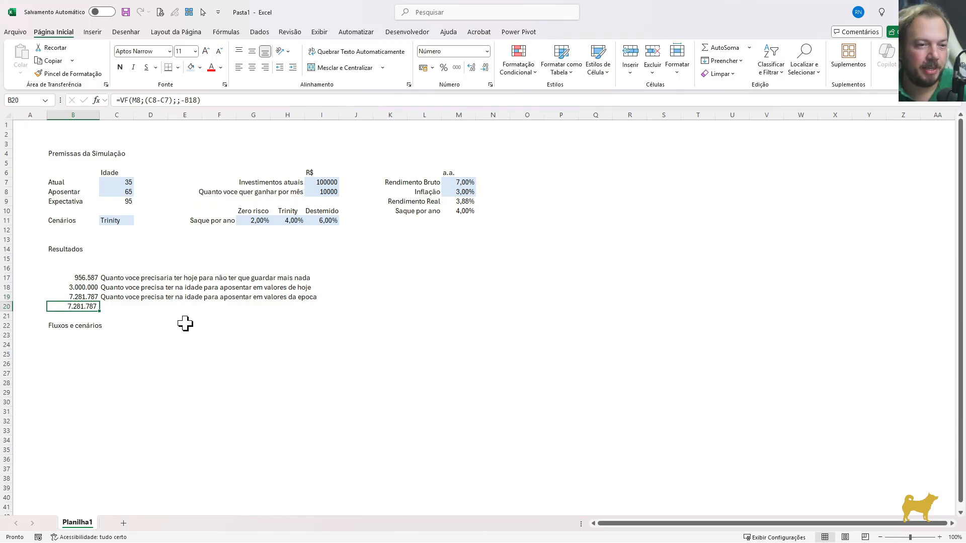
{"action": "key", "text": "Up"}
{"action": "key", "text": "Down"}
{"action": "key", "text": "Up"}
{"action": "key", "text": "Down"}
Clear the VF cross-check from B20 and narrow column B to fit the remaining results
{"action": "key", "text": "Delete"}
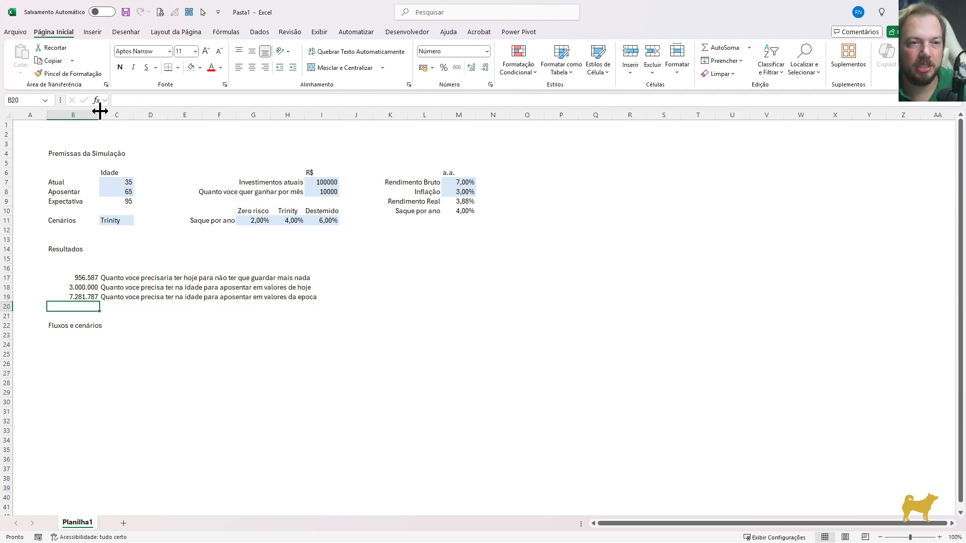
{"action": "left_click_drag", "start_coordinate": [100, 115], "coordinate": [85, 114]}
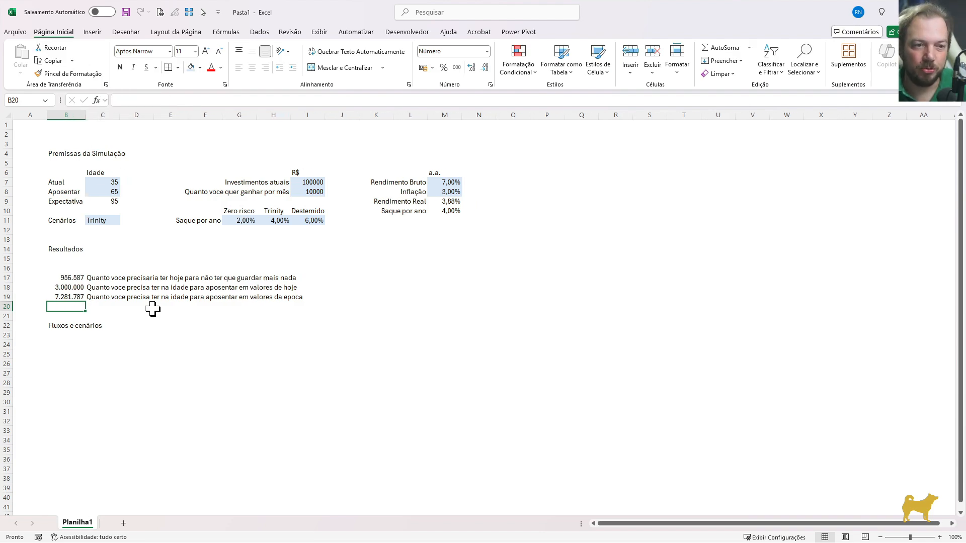
Change the desired monthly income in I8 to 15000 to test the results in B17:B19
{"action": "left_click_drag", "start_coordinate": [50, 162], "coordinate": [487, 256]}
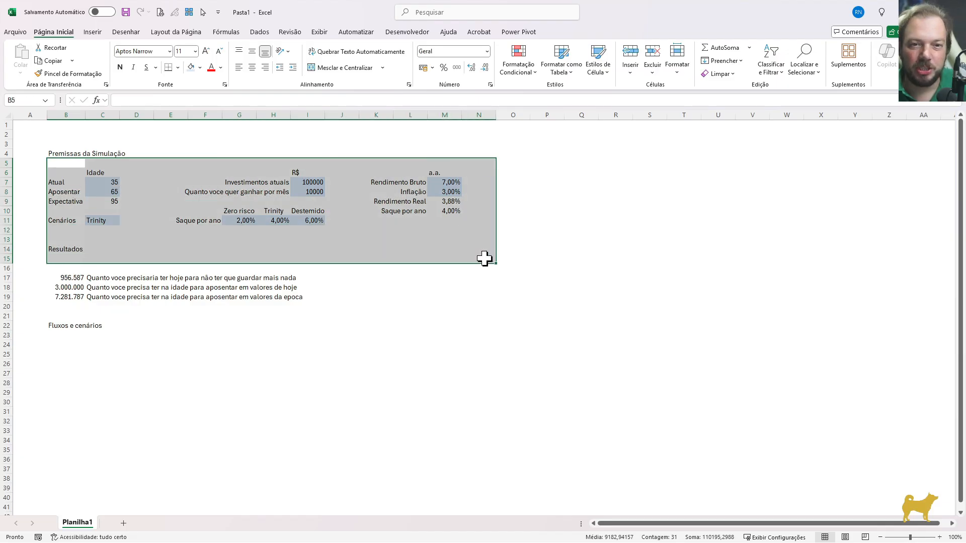
{"action": "left_click", "coordinate": [76, 278]}
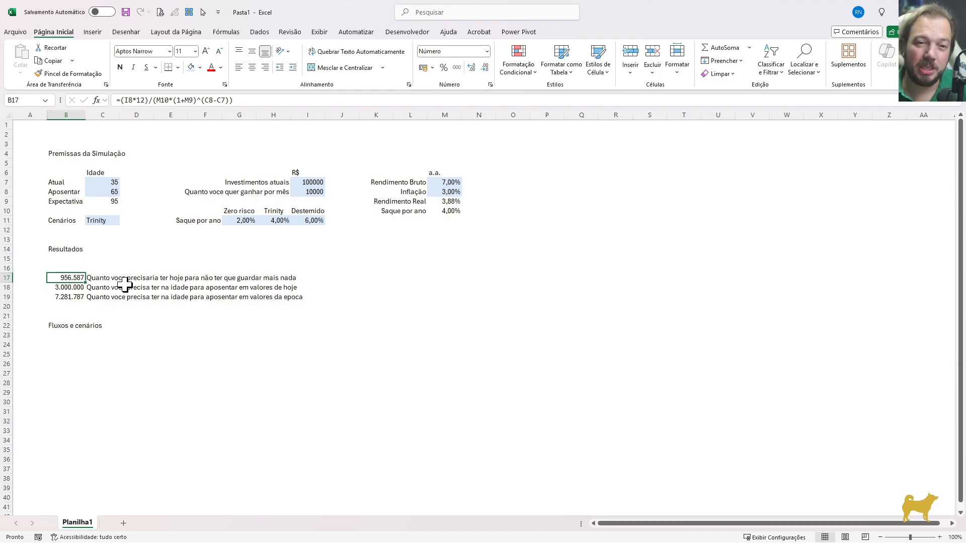
{"action": "left_click", "coordinate": [312, 191]}
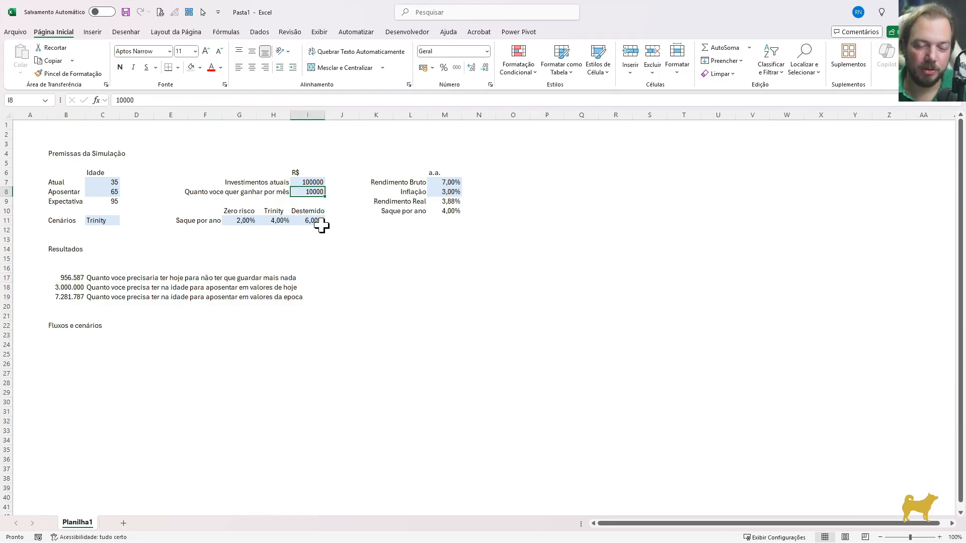
{"action": "type", "text": "15000"}
{"action": "key", "text": "Return"}
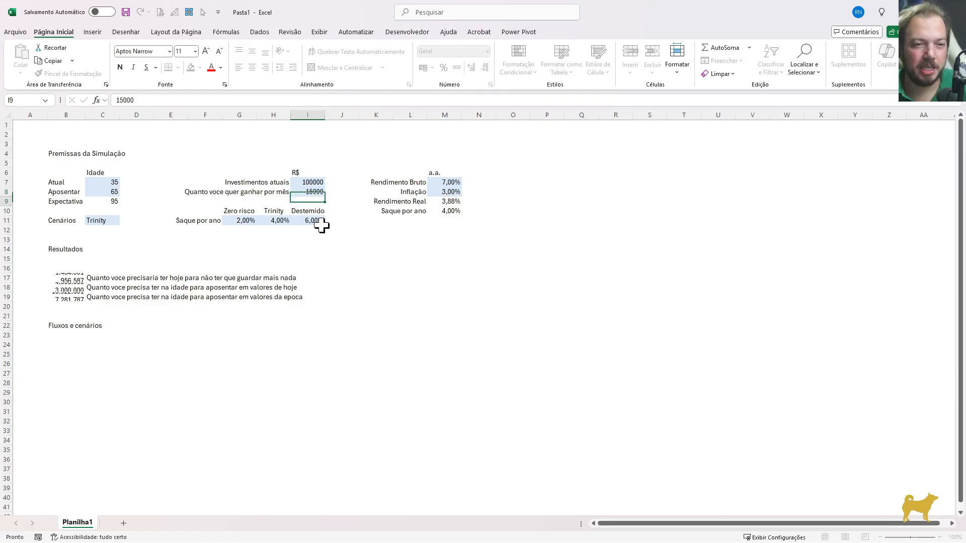
Examine the recalculated retirement amounts in B18 and B19 and the ages in C8 and C9
{"action": "left_click", "coordinate": [68, 288]}
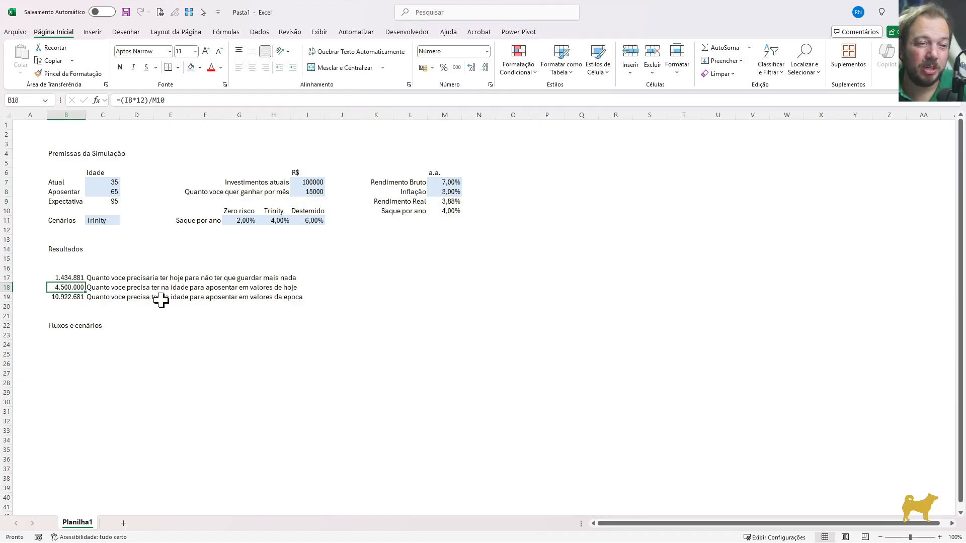
{"action": "left_click", "coordinate": [65, 297]}
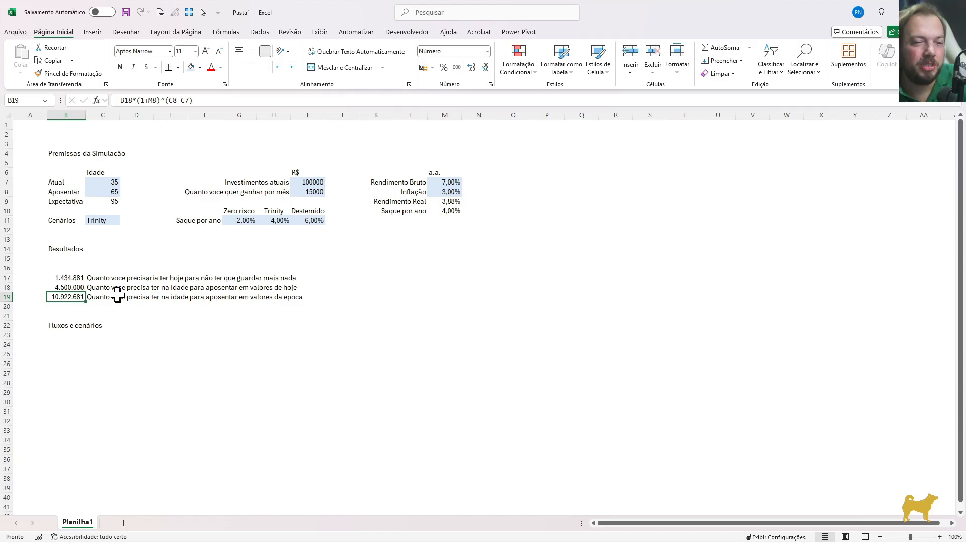
{"action": "left_click", "coordinate": [115, 200]}
{"action": "left_click_drag", "start_coordinate": [115, 201], "coordinate": [104, 191]}
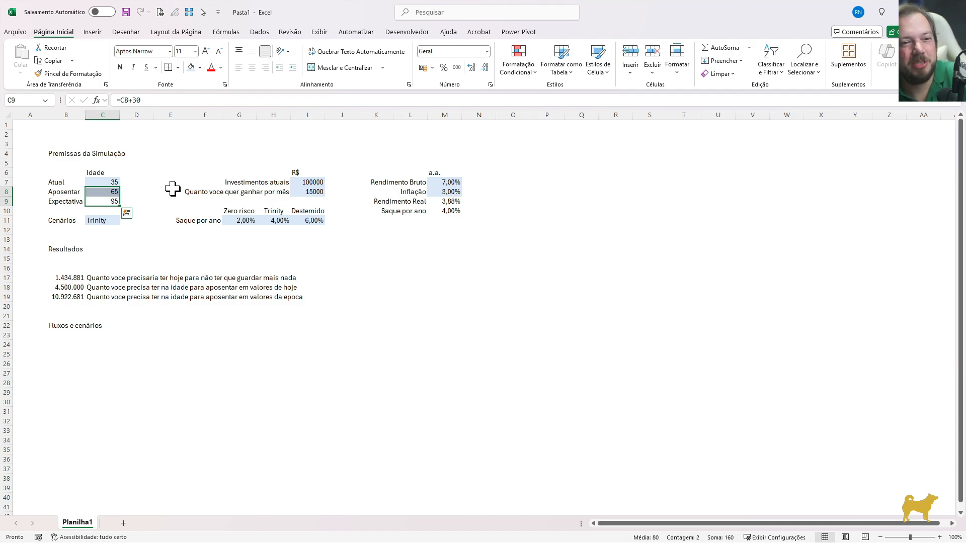
Set the desired monthly income in I8 back to 10000
{"action": "left_click", "coordinate": [304, 192]}
{"action": "type", "text": "100"}
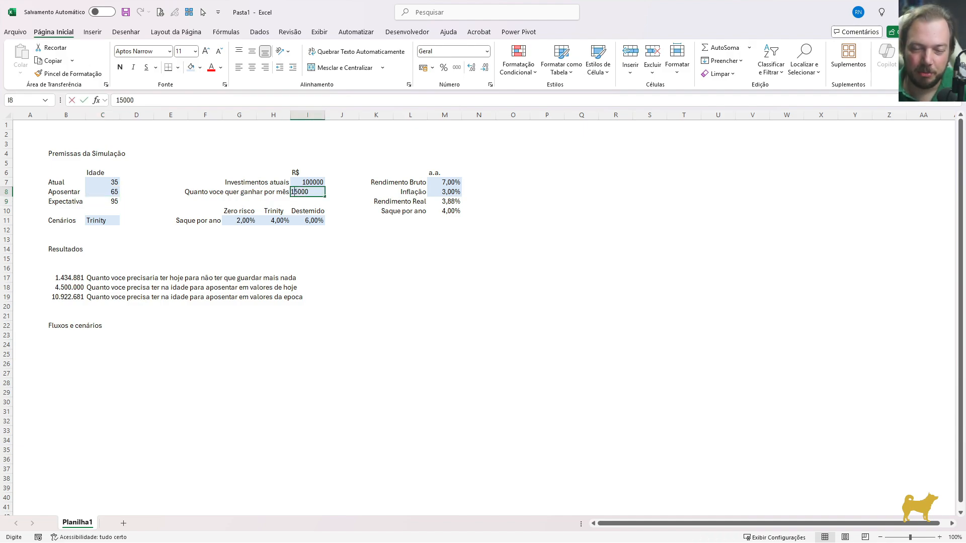
{"action": "type", "text": "00"}
{"action": "key", "text": "Return"}
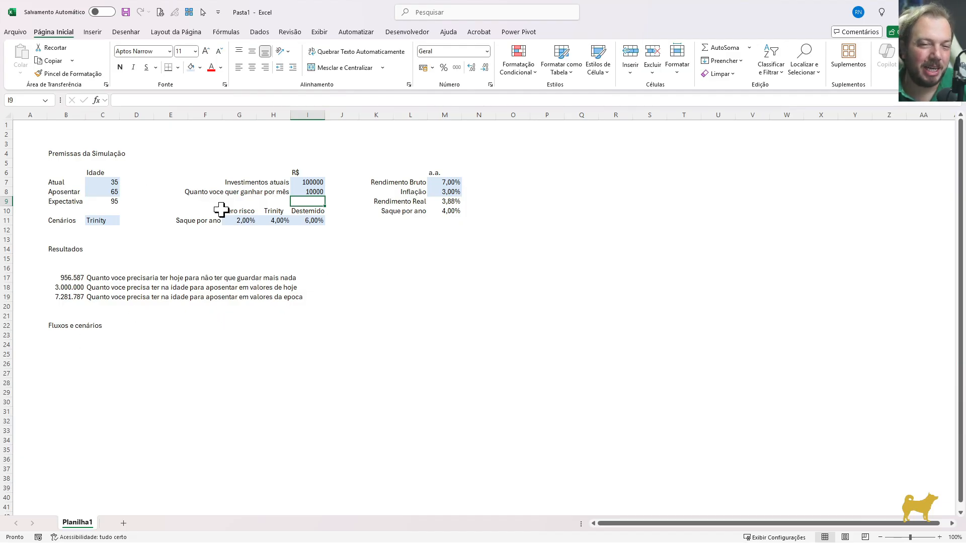
{"action": "left_click_drag", "start_coordinate": [90, 182], "coordinate": [454, 260]}
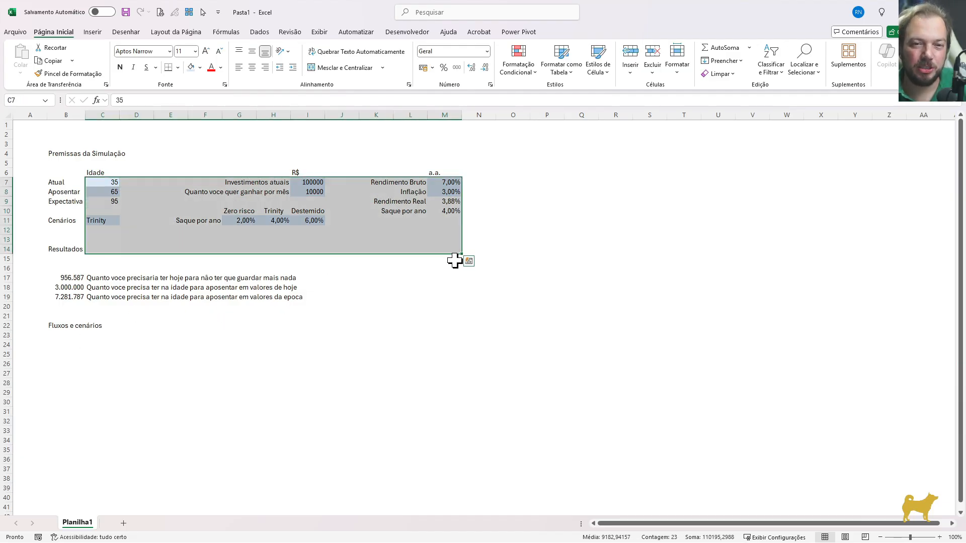
{"action": "left_click_drag", "start_coordinate": [56, 344], "coordinate": [126, 372]}
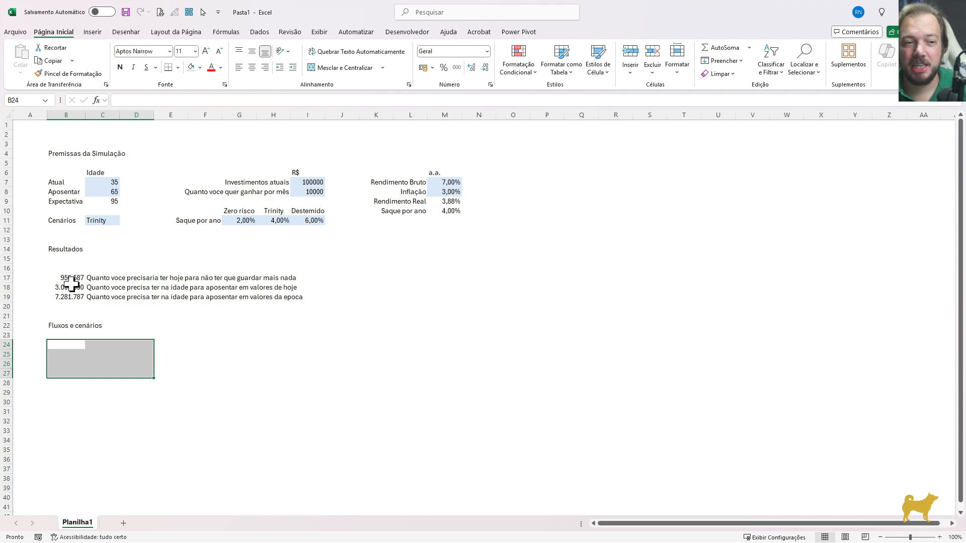
{"action": "left_click_drag", "start_coordinate": [68, 287], "coordinate": [71, 296]}
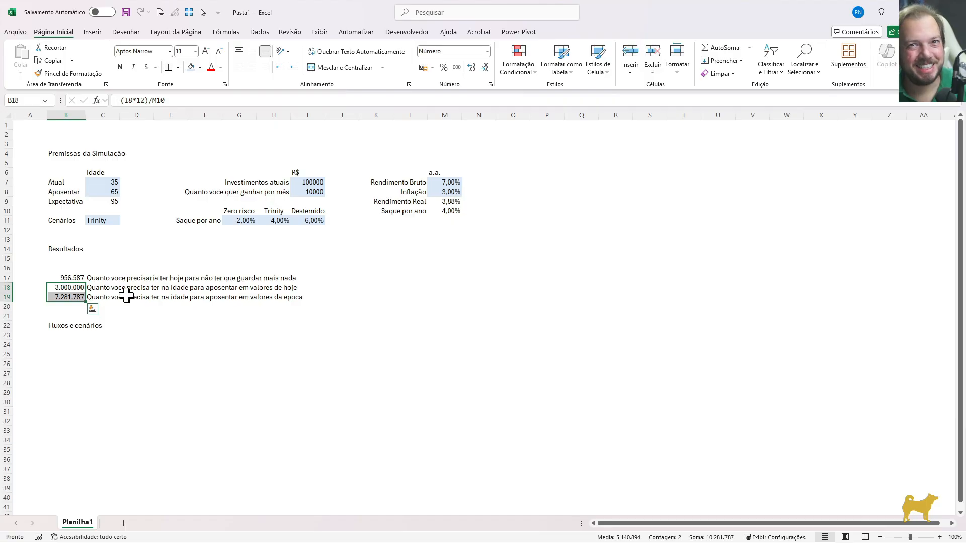
Add the label "Quanto voce precisa guardar por Mês" in C25 under Fluxos e cenários
{"action": "key", "text": "Down"}
{"action": "key", "text": "Down"}
{"action": "key", "text": "Down"}
{"action": "key", "text": "Down"}
{"action": "key", "text": "Down"}
{"action": "key", "text": "Down"}
{"action": "key", "text": "Down"}
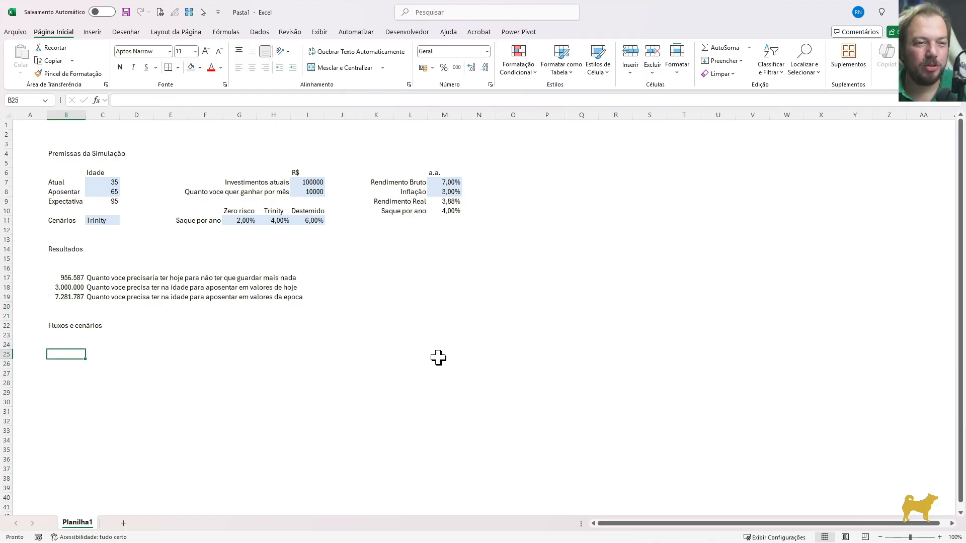
{"action": "key", "text": "Right"}
{"action": "type", "text": "Quanto"}
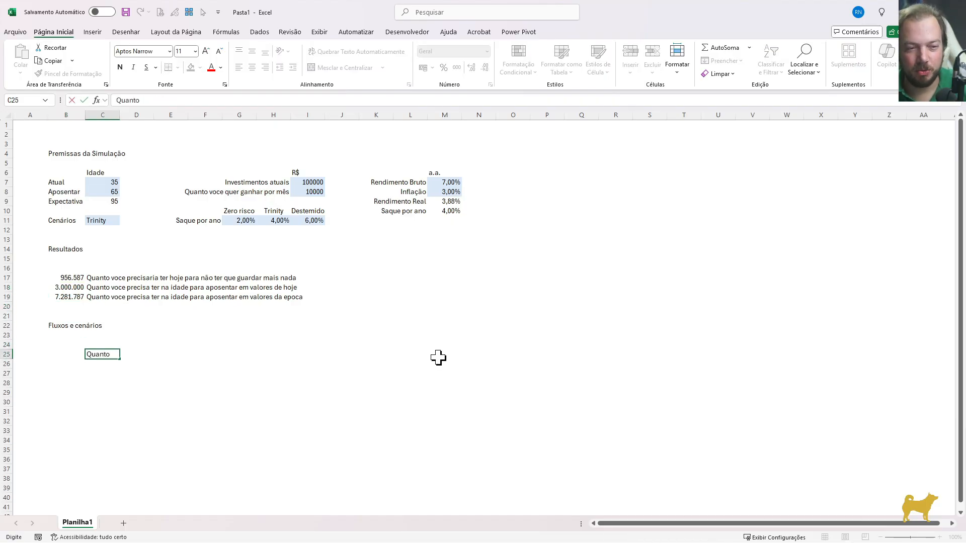
{"action": "type", "text": " voce precisa guar"}
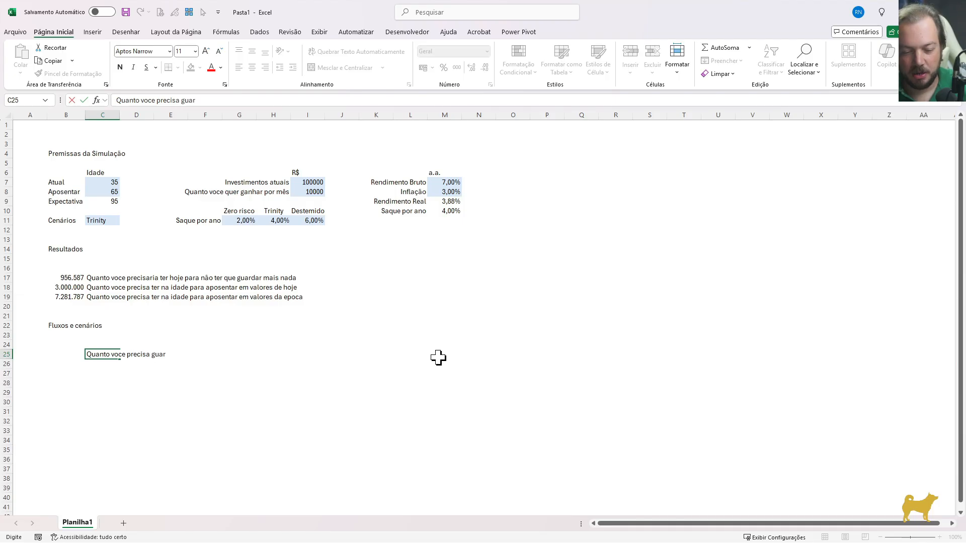
{"action": "type", "text": "dar por M"}
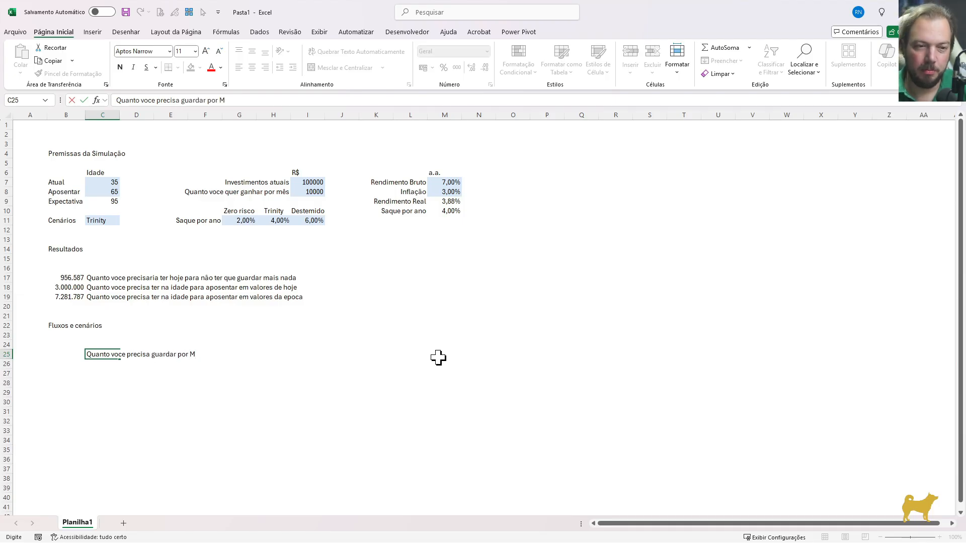
{"action": "type", "text": "ês"}
{"action": "key", "text": "Return"}
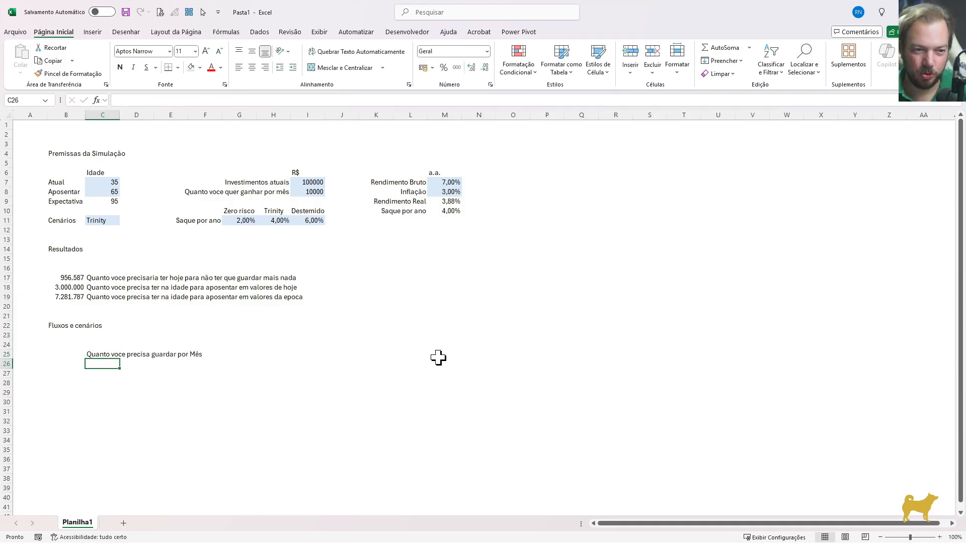
{"action": "key", "text": "Left"}
{"action": "key", "text": "Up"}
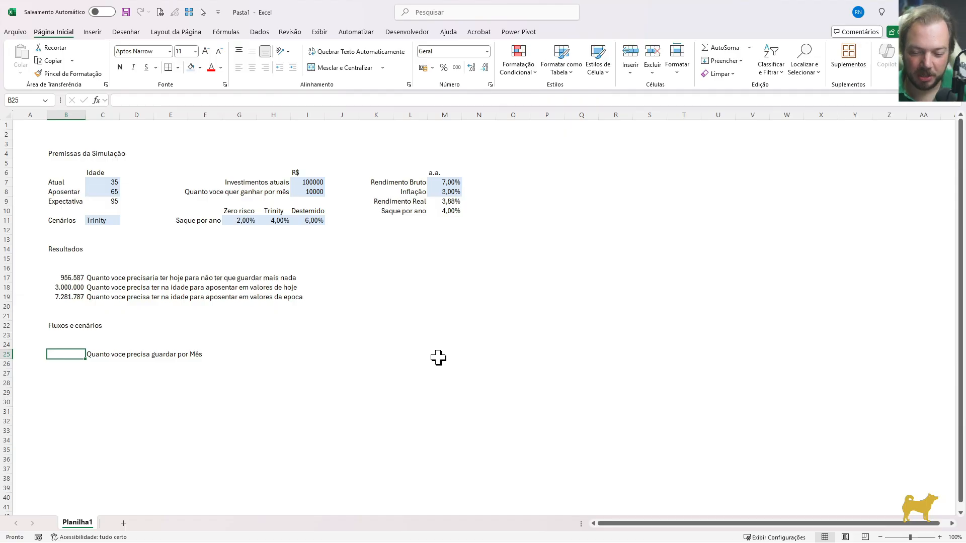
{"action": "type", "text": "=pg"}
{"action": "key", "text": "Tab"}
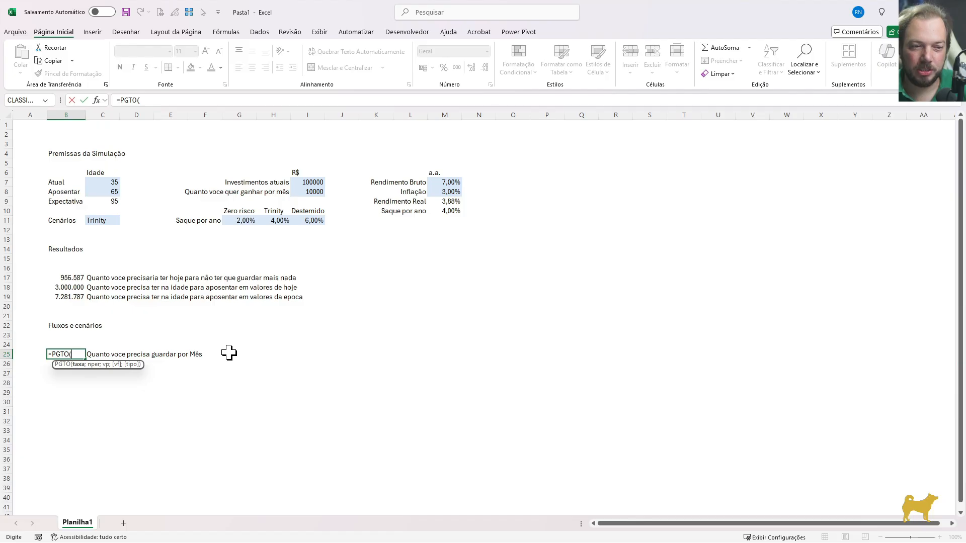
{"action": "left_click_drag", "start_coordinate": [453, 184], "coordinate": [447, 213]}
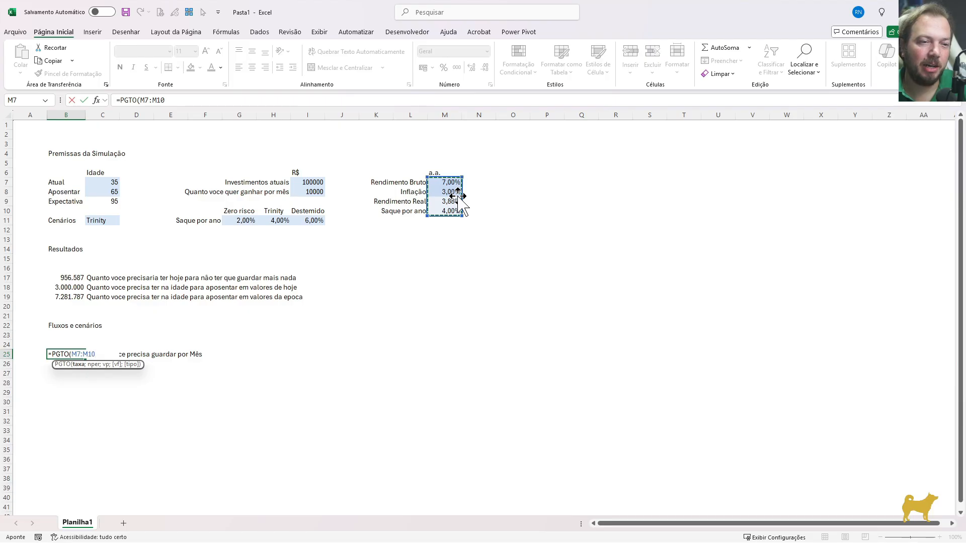
{"action": "key", "text": "Escape"}
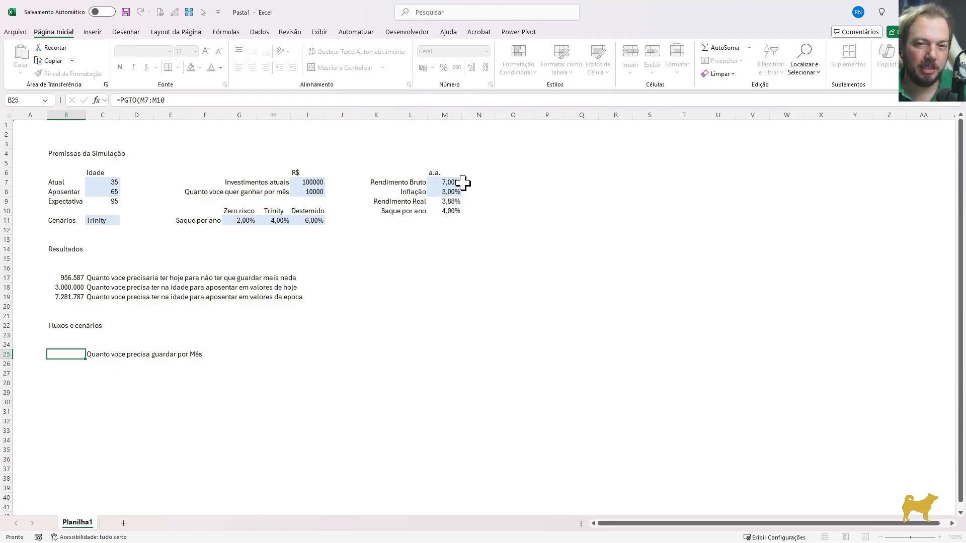
Add the monthly rate column header "a.m." in N6, beside the annual rates
{"action": "left_click", "coordinate": [466, 174]}
{"action": "type", "text": "a.m."}
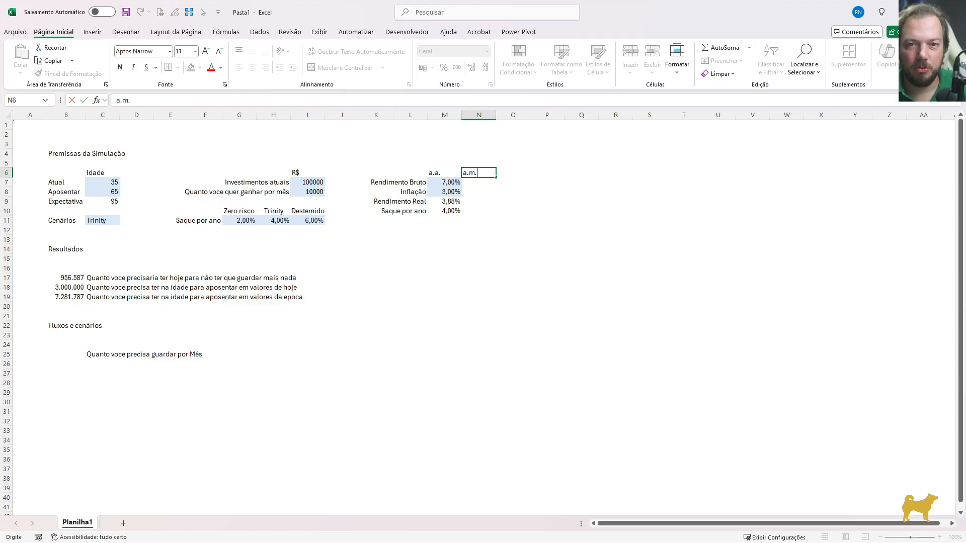
{"action": "key", "text": "Return"}
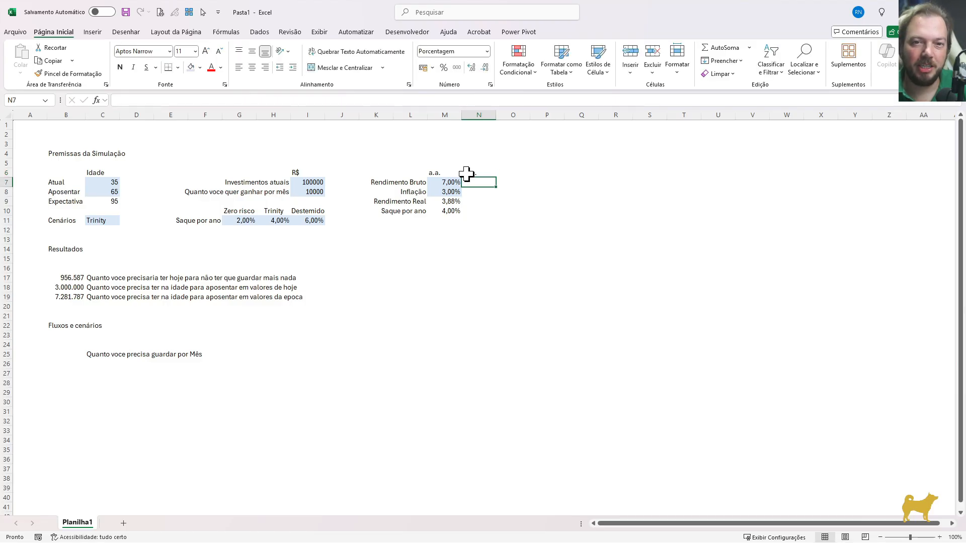
Try converting the annual gross return to a monthly rate in N7 with the simple division =M7/12
{"action": "key", "text": "Left"}
{"action": "key", "text": "Left"}
{"action": "key", "text": "Right"}
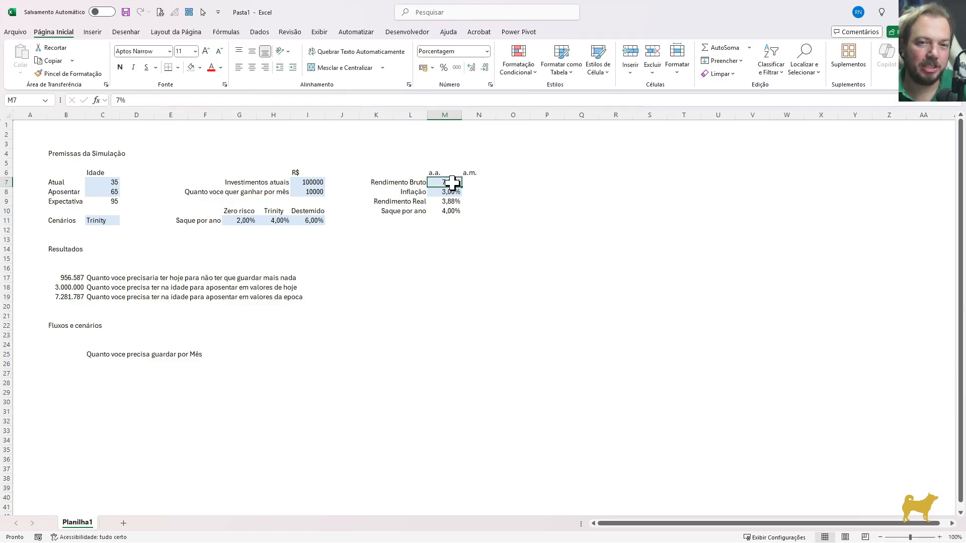
{"action": "left_click", "coordinate": [471, 181]}
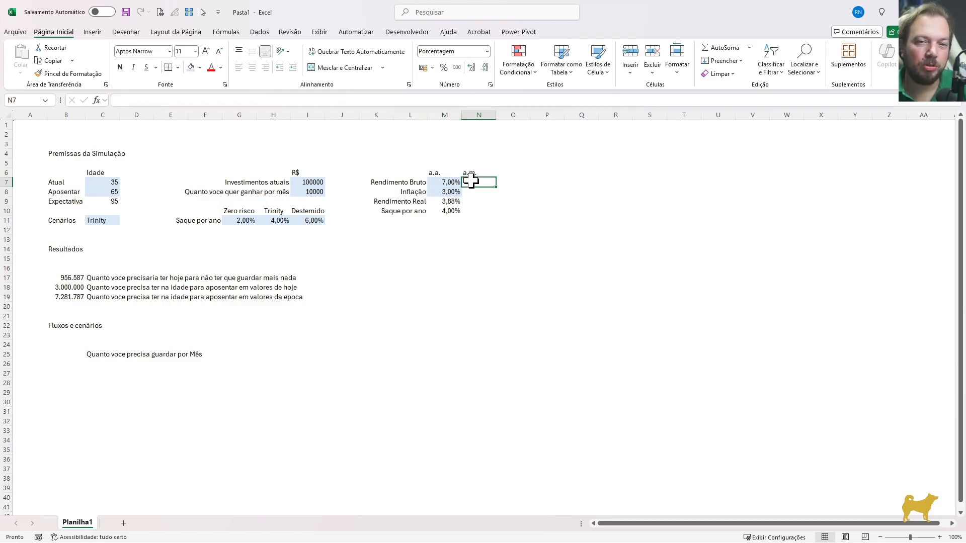
{"action": "type", "text": "=M7/12"}
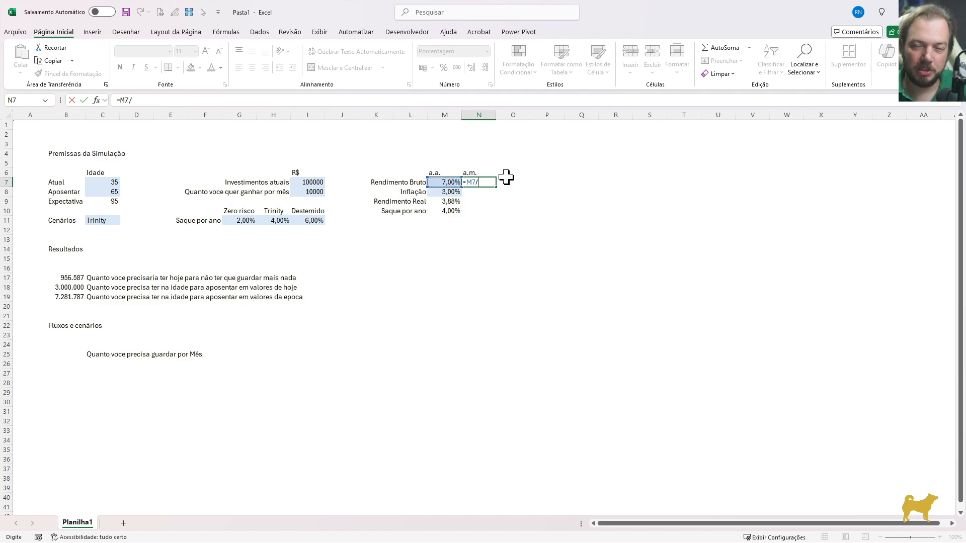
{"action": "key", "text": "Return"}
{"action": "left_click", "coordinate": [489, 181]}
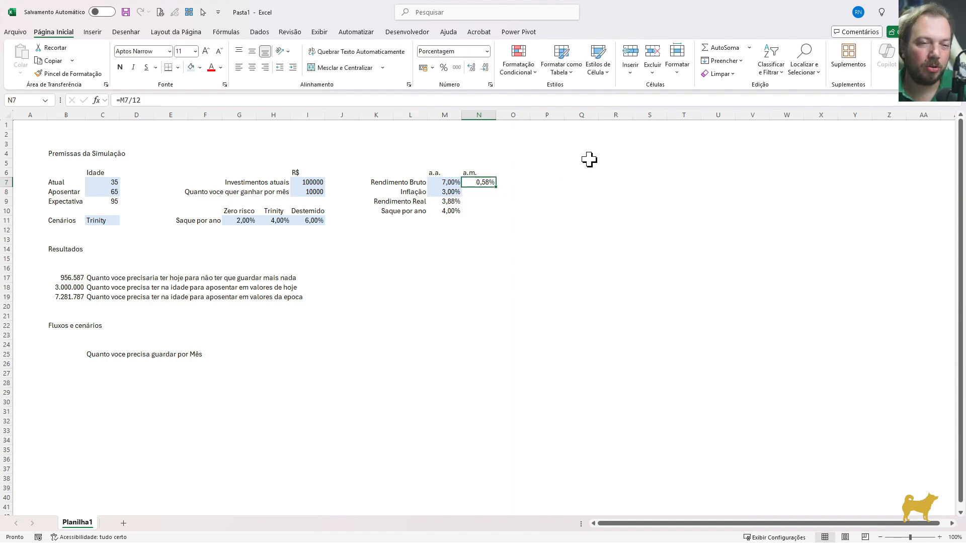
{"action": "key", "text": "Left"}
{"action": "key", "text": "Right"}
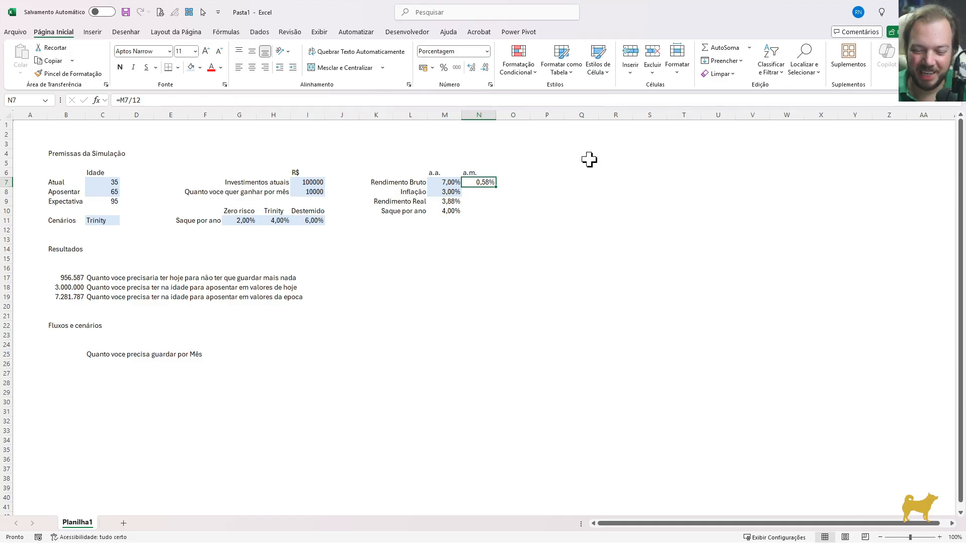
Write the compound monthly conversion formula =(1+M7)^(1/12)-1 in N7 for the gross return
{"action": "type", "text": "="}
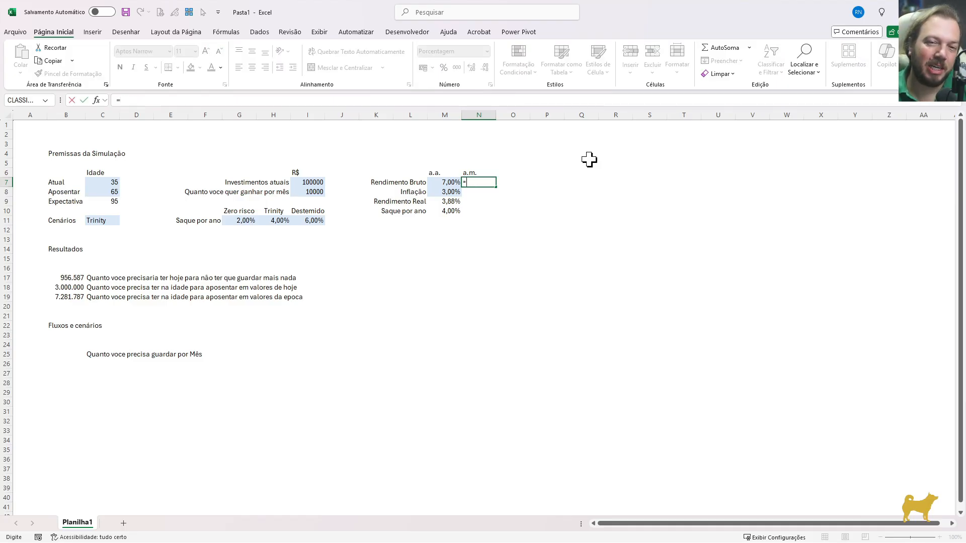
{"action": "type", "text": "(1+"}
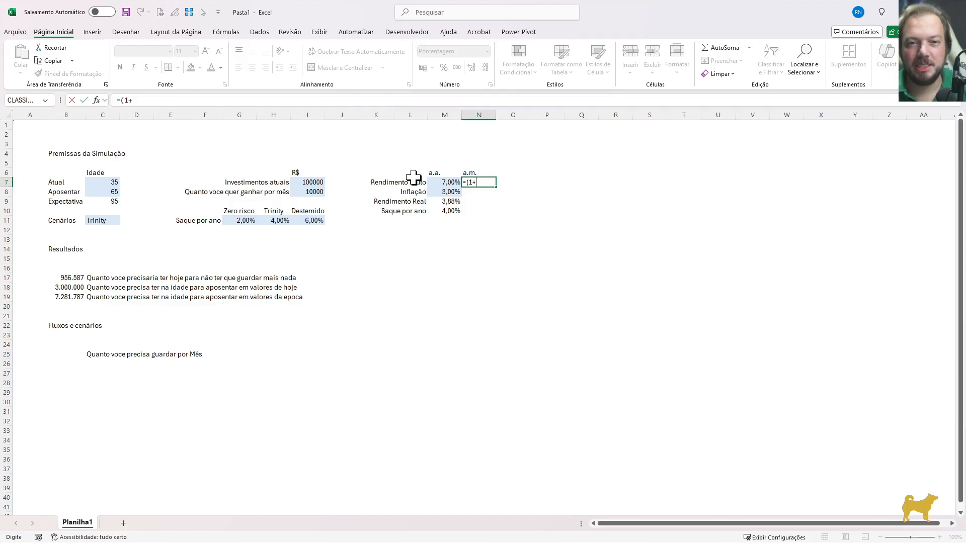
{"action": "left_click", "coordinate": [435, 183]}
{"action": "type", "text": ")"}
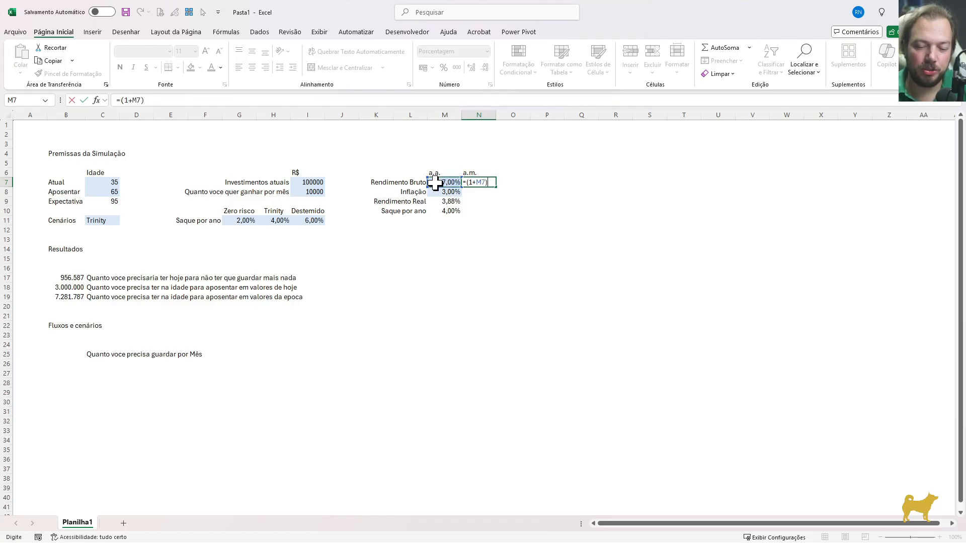
{"action": "type", "text": "^"}
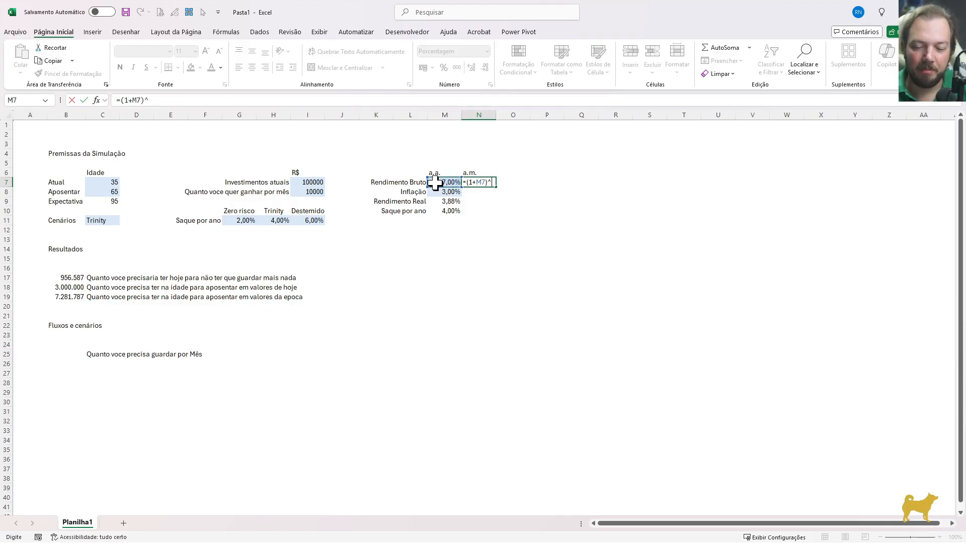
{"action": "type", "text": "(1/12"}
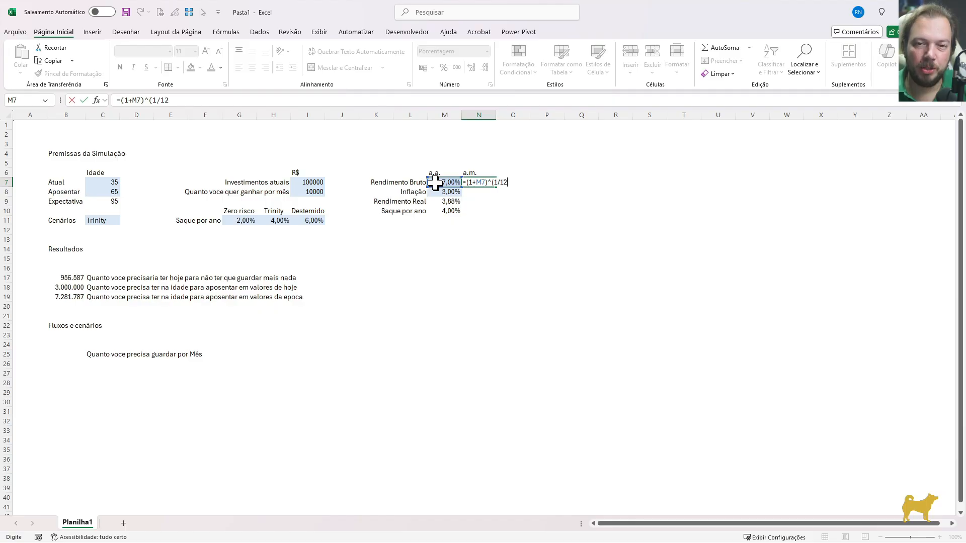
{"action": "type", "text": ")-"}
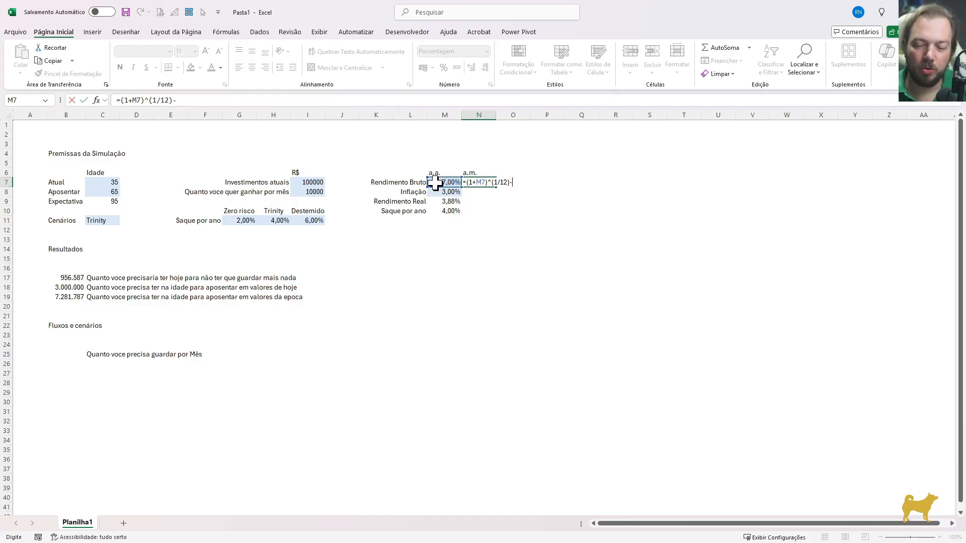
{"action": "type", "text": "1"}
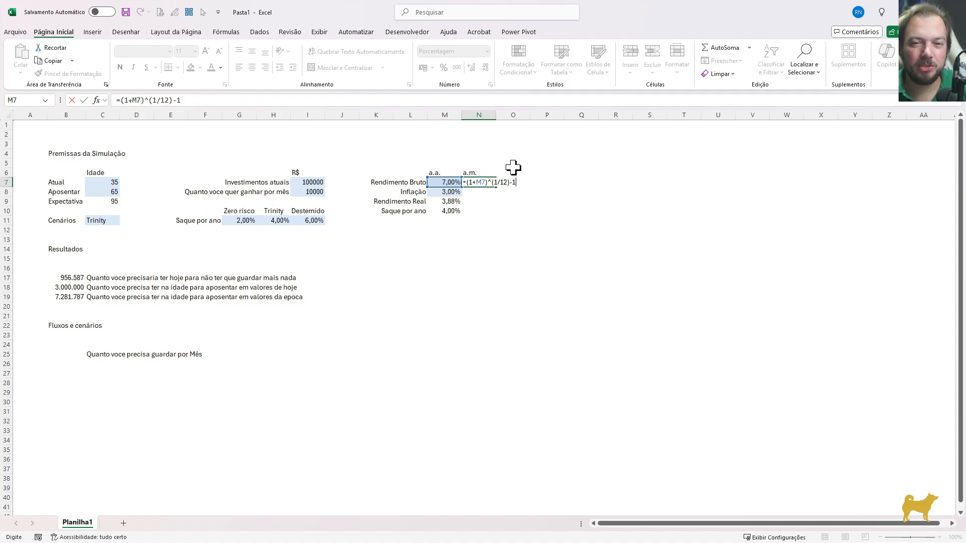
Try 3 as the numerator of the exponent in N7, restore it to 1 and commit the formula
{"action": "left_click_drag", "start_coordinate": [498, 183], "coordinate": [507, 183]}
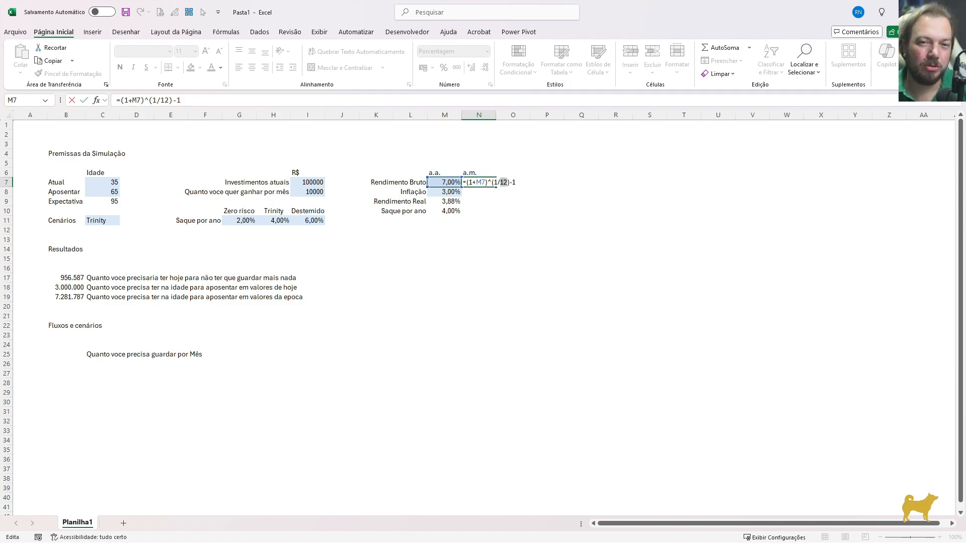
{"action": "left_click", "coordinate": [485, 183]}
{"action": "double_click", "coordinate": [494, 182]}
{"action": "type", "text": "3"}
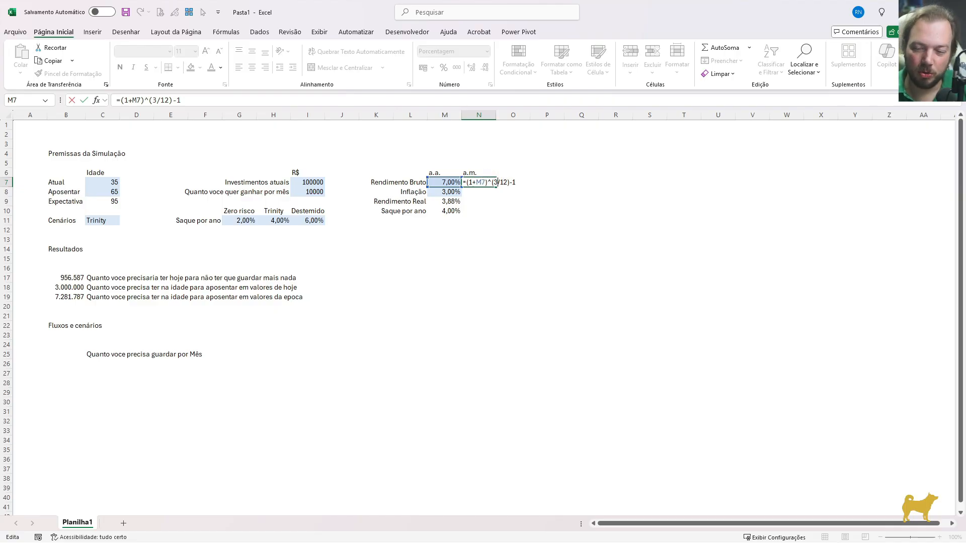
{"action": "key", "text": "BackSpace"}
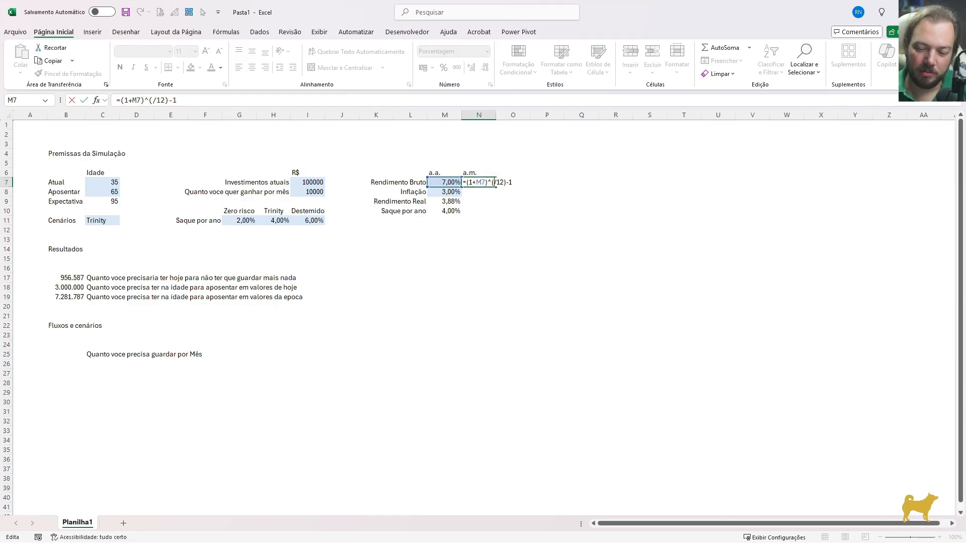
{"action": "type", "text": "1"}
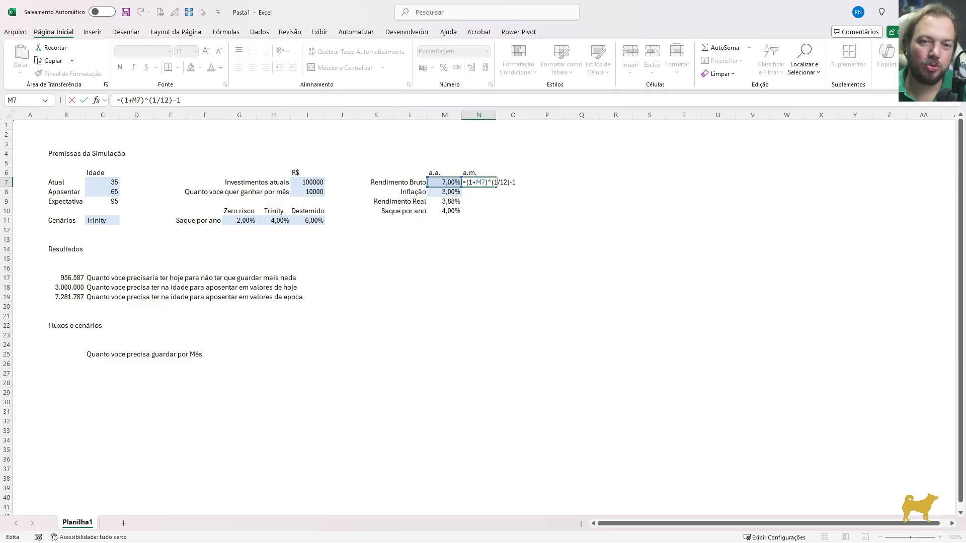
{"action": "key", "text": "ctrl+Return"}
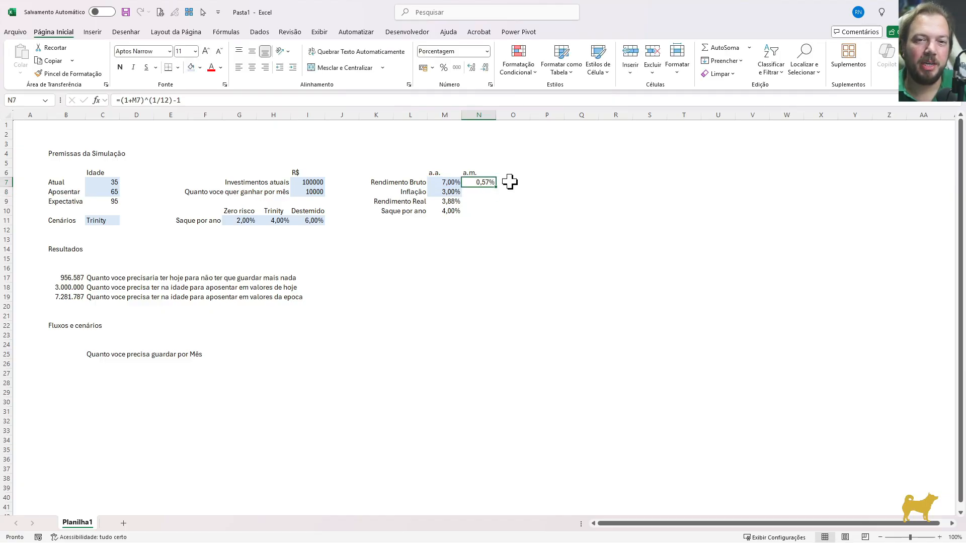
Copy the monthly conversion formula from N7 down to N8:N10 for inflation, real return and withdrawal rate
{"action": "key", "text": "Down"}
{"action": "key", "text": "ctrl+d"}
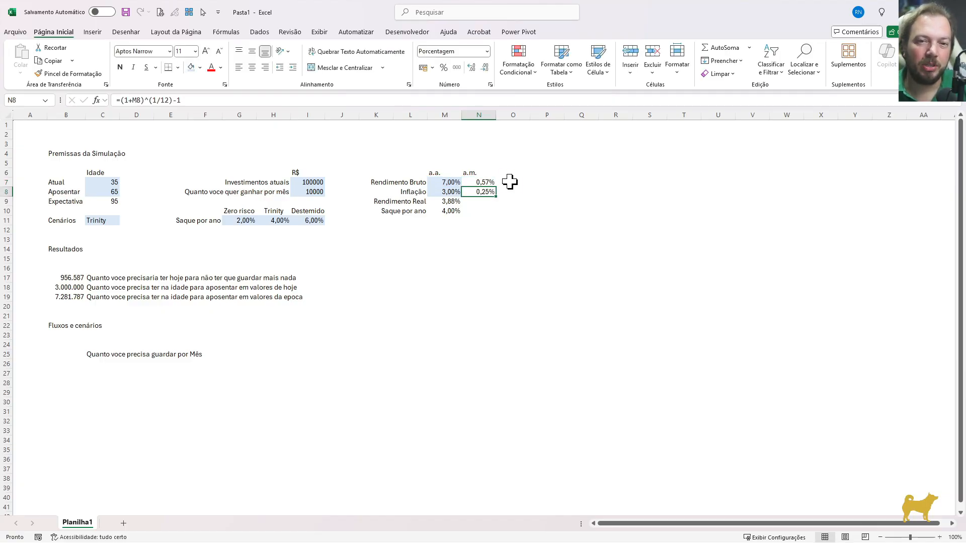
{"action": "key", "text": "Down"}
{"action": "key", "text": "ctrl+d"}
{"action": "key", "text": "Left"}
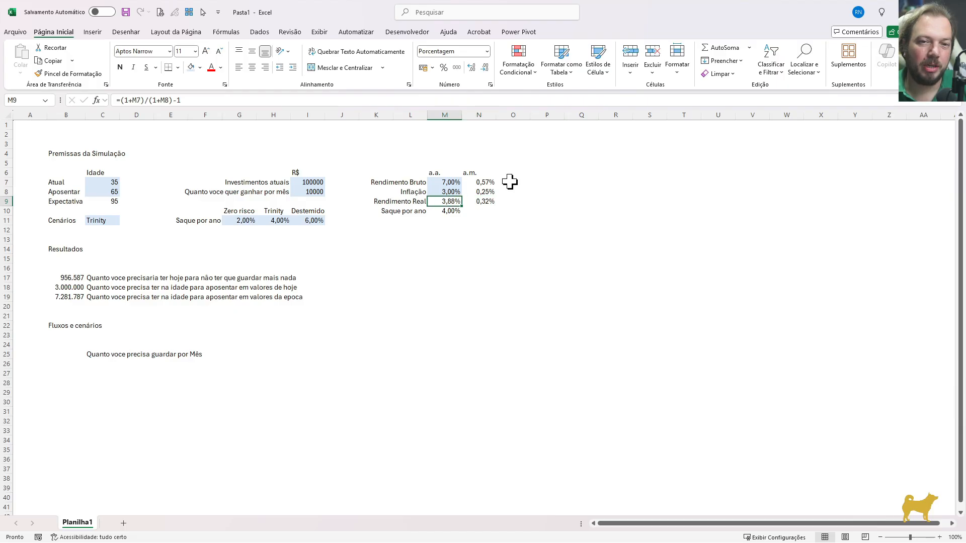
{"action": "key", "text": "Right"}
{"action": "key", "text": "Right"}
{"action": "key", "text": "Left"}
{"action": "key", "text": "Down"}
{"action": "key", "text": "ctrl+d"}
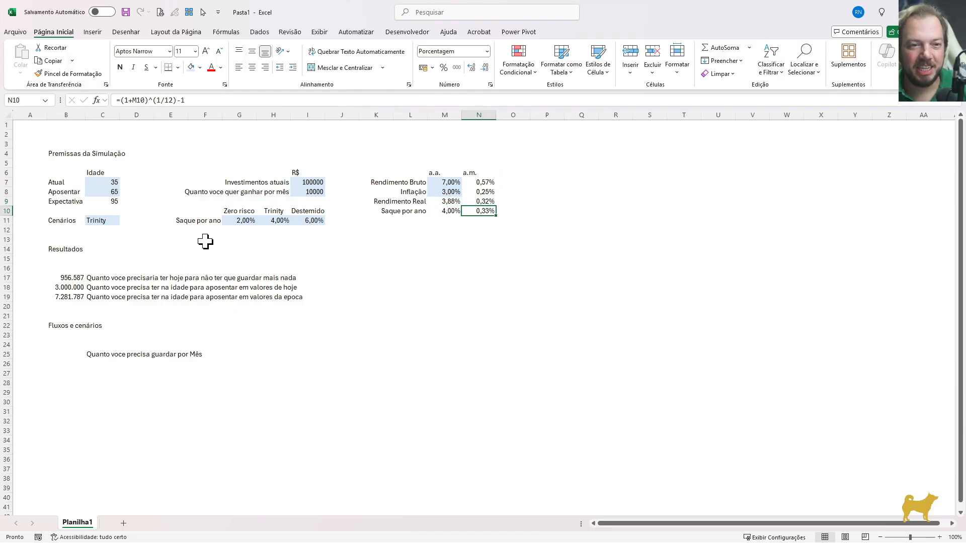
{"action": "left_click_drag", "start_coordinate": [470, 176], "coordinate": [478, 211]}
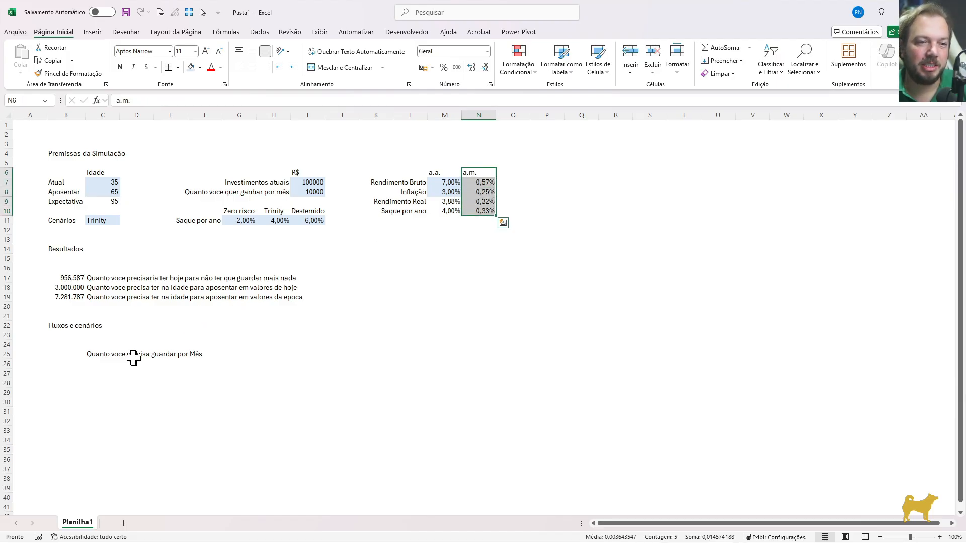
Start a PGTO formula in B25 with the monthly gross return N7 as rate and (C8-C7) as the number of periods
{"action": "left_click", "coordinate": [72, 356]}
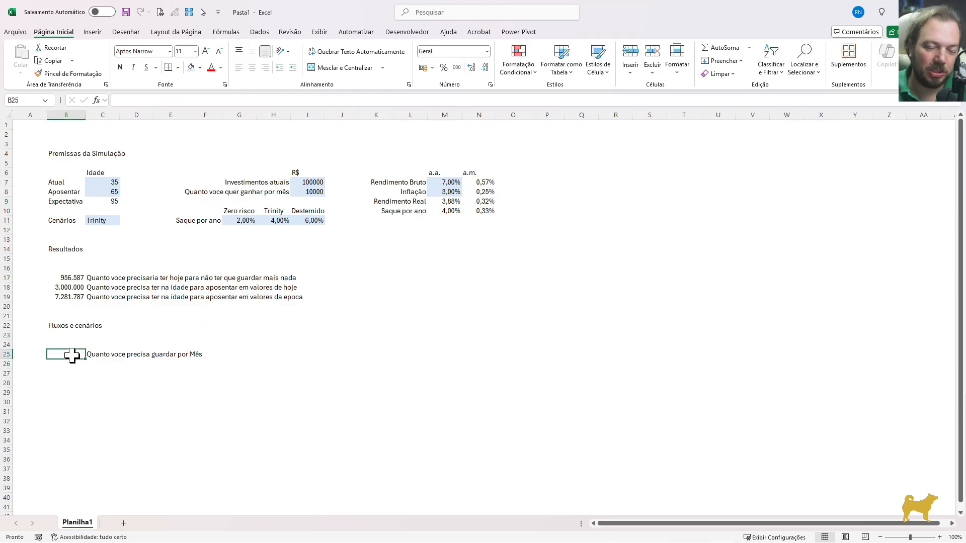
{"action": "type", "text": "=pgt"}
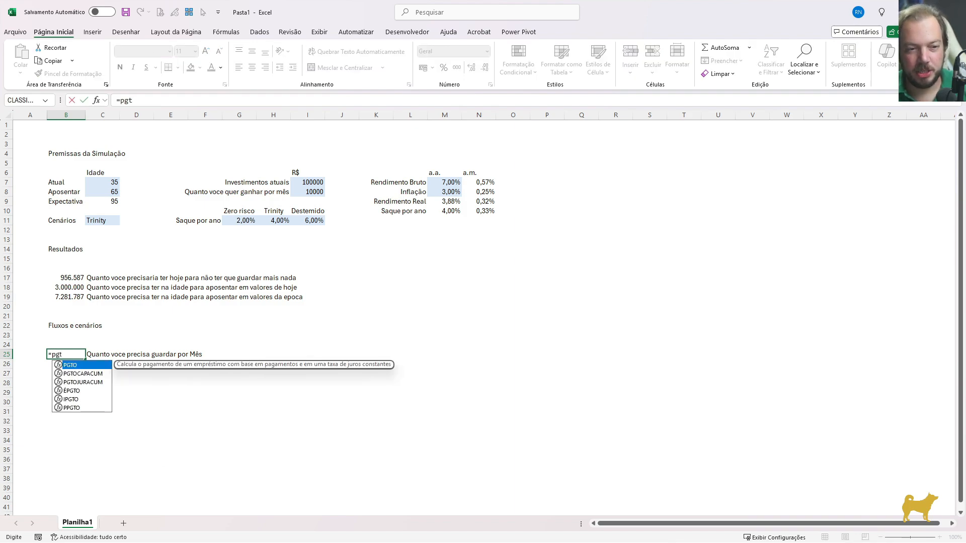
{"action": "key", "text": "Tab"}
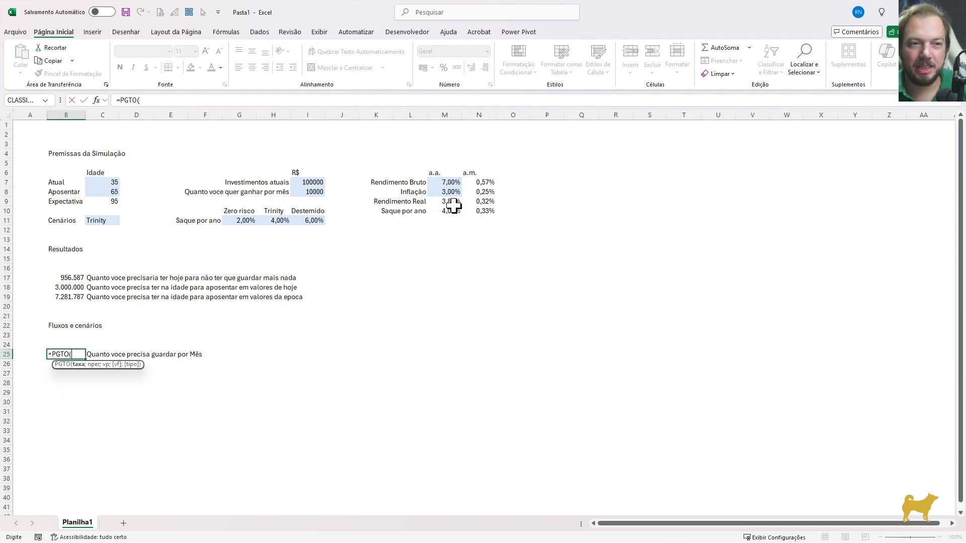
{"action": "left_click", "coordinate": [486, 183]}
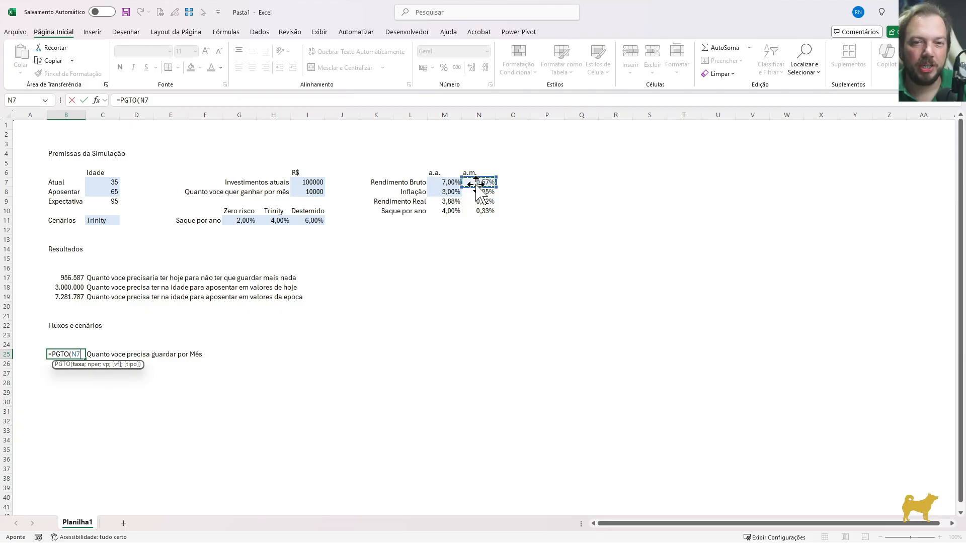
{"action": "type", "text": ";"}
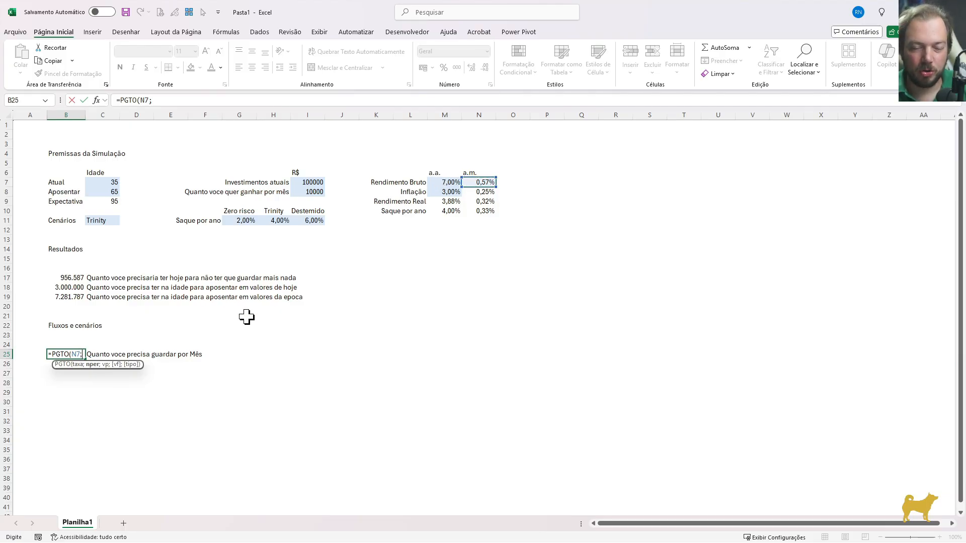
{"action": "type", "text": "("}
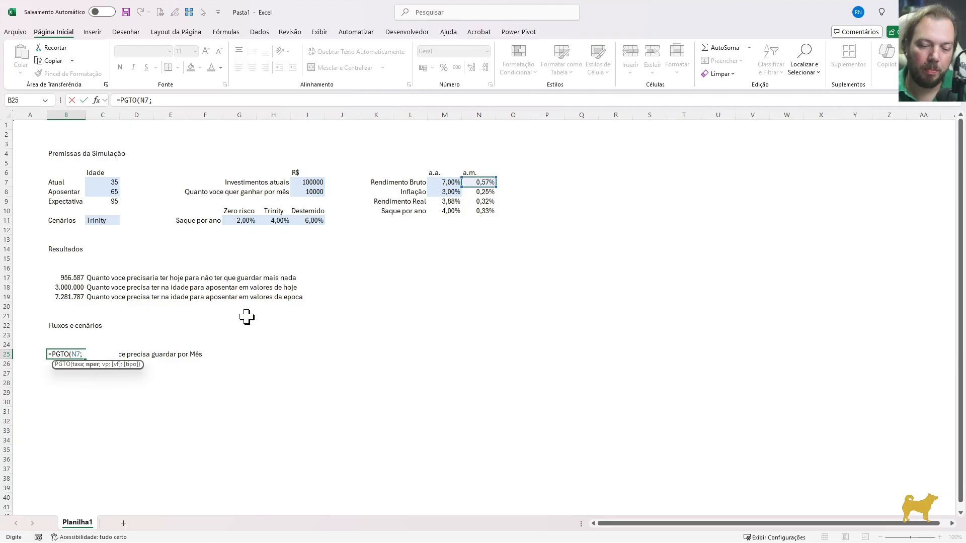
{"action": "left_click", "coordinate": [113, 191]}
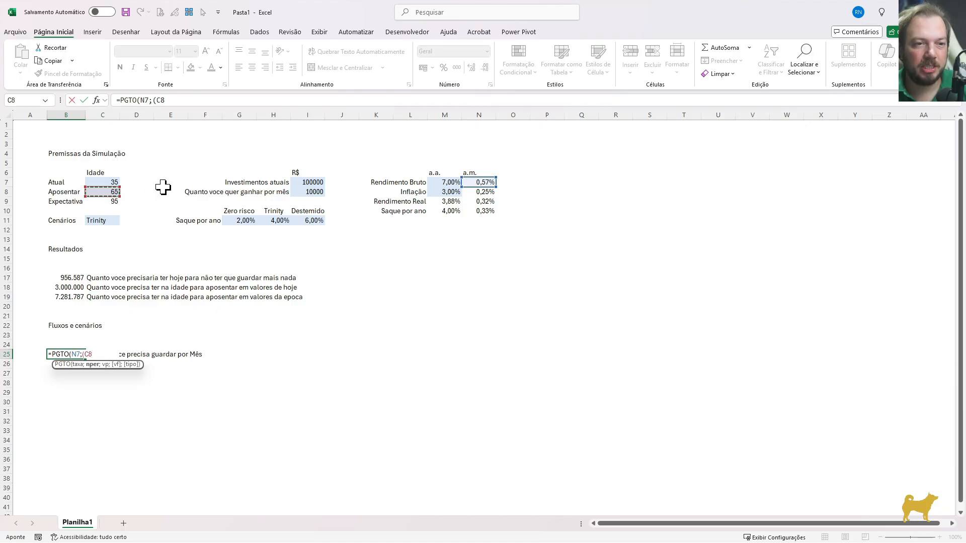
{"action": "type", "text": "-"}
{"action": "left_click", "coordinate": [109, 182]}
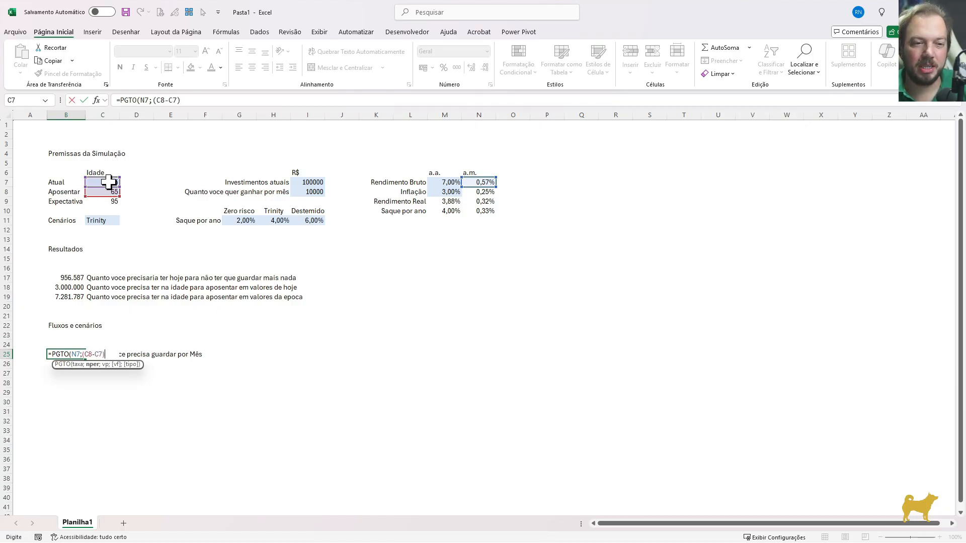
Complete the PGTO formula in B25 with -I7 as present value and B19 as future value, and commit it
{"action": "type", "text": ";-"}
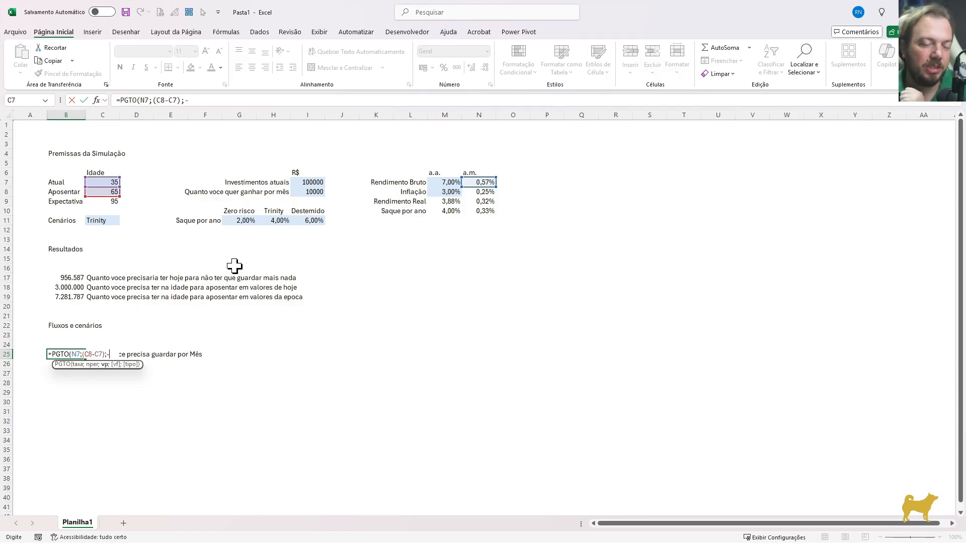
{"action": "left_click", "coordinate": [308, 181]}
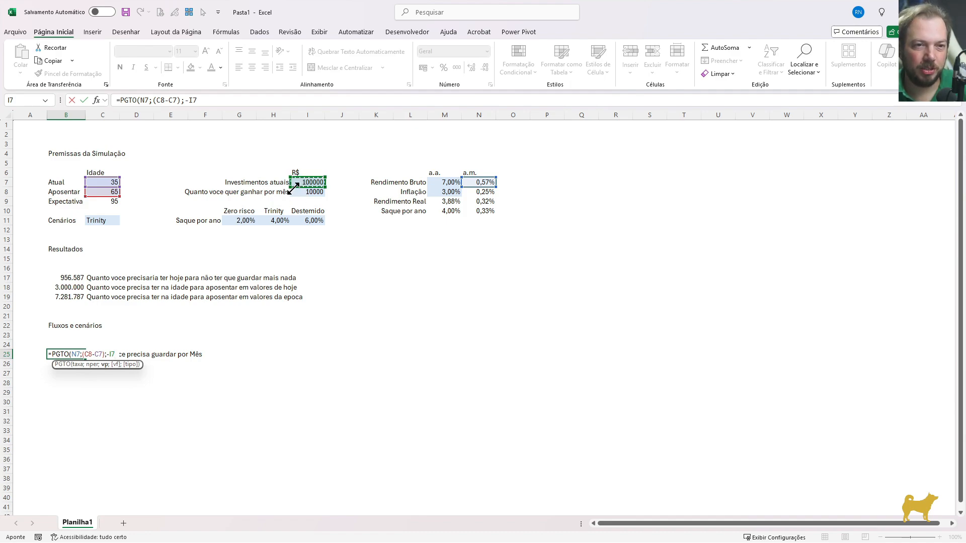
{"action": "type", "text": ";"}
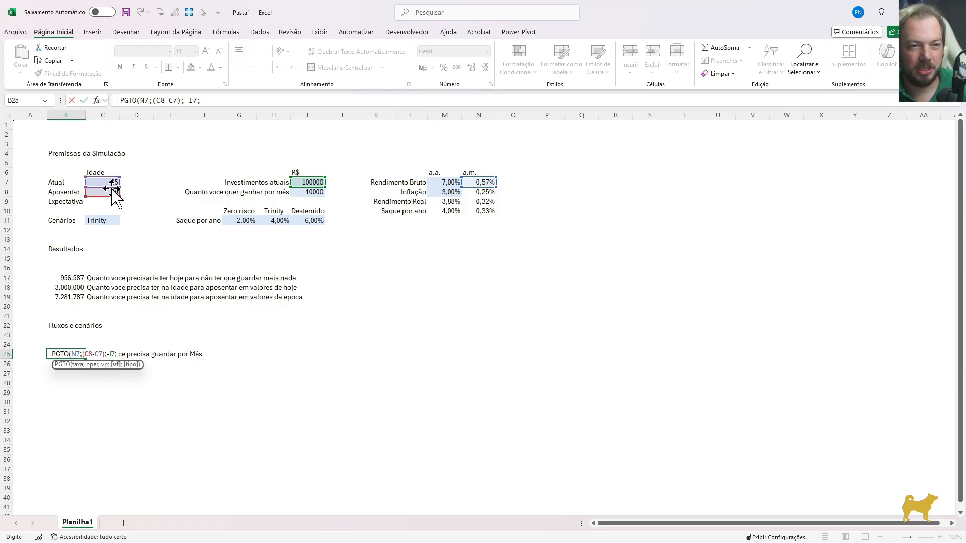
{"action": "left_click", "coordinate": [65, 295]}
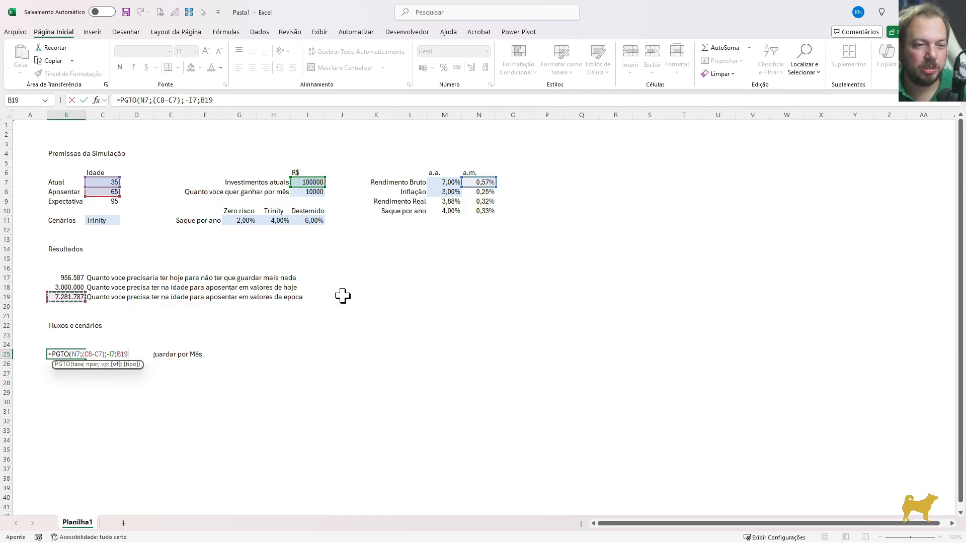
{"action": "type", "text": ")"}
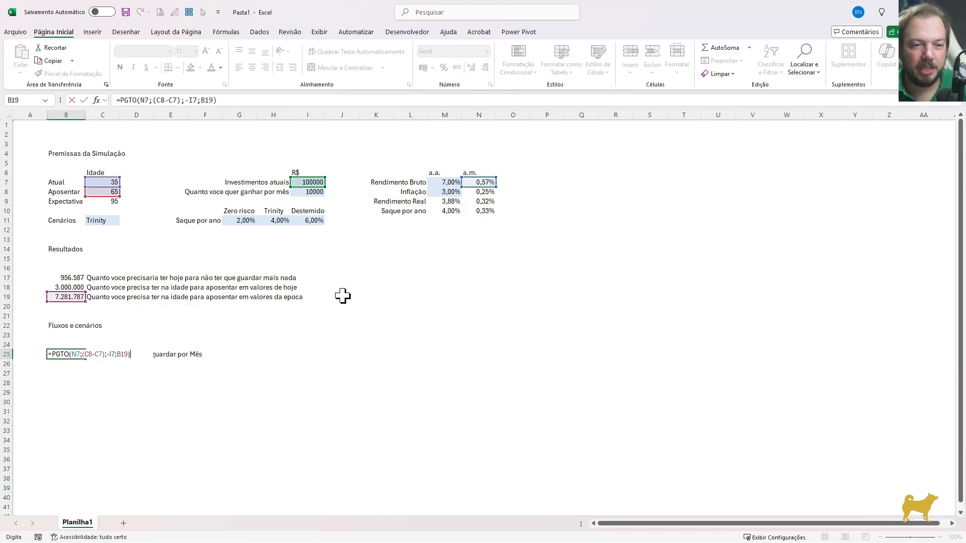
{"action": "key", "text": "ctrl+Return"}
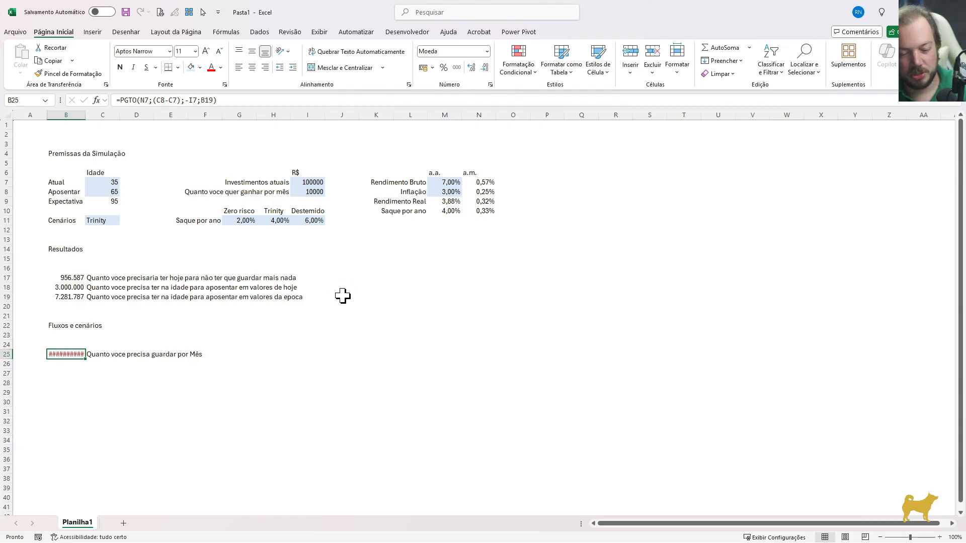
Format B25 as a number with zero decimal places and a thousands separator
{"action": "key", "text": "ctrl+1"}
{"action": "key", "text": "Up"}
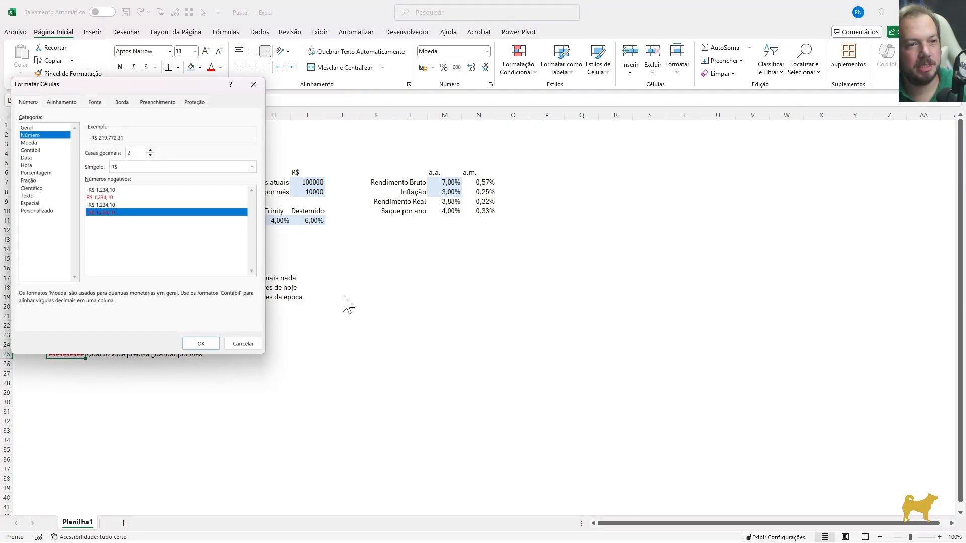
{"action": "key", "text": "Tab"}
{"action": "key", "text": "Down"}
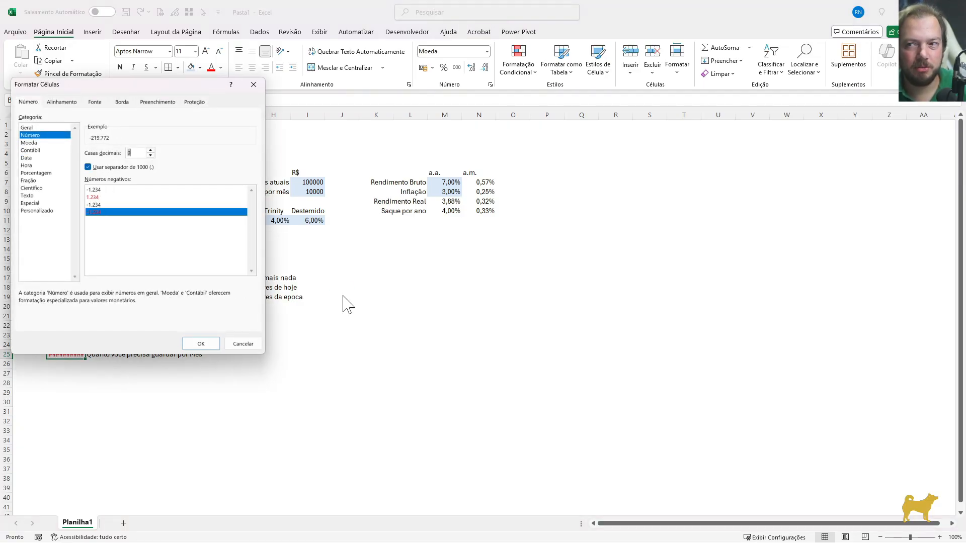
{"action": "key", "text": "Return"}
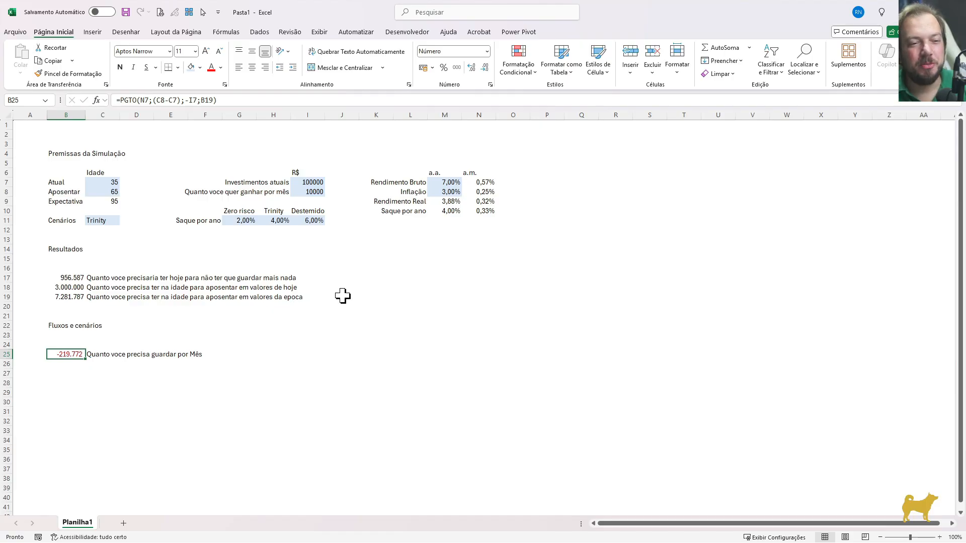
Negate the PGTO result in B25 and multiply its periods by 12, giving =-PGTO(N7;(C8-C7)*12;-I7;B19)
{"action": "key", "text": "Left"}
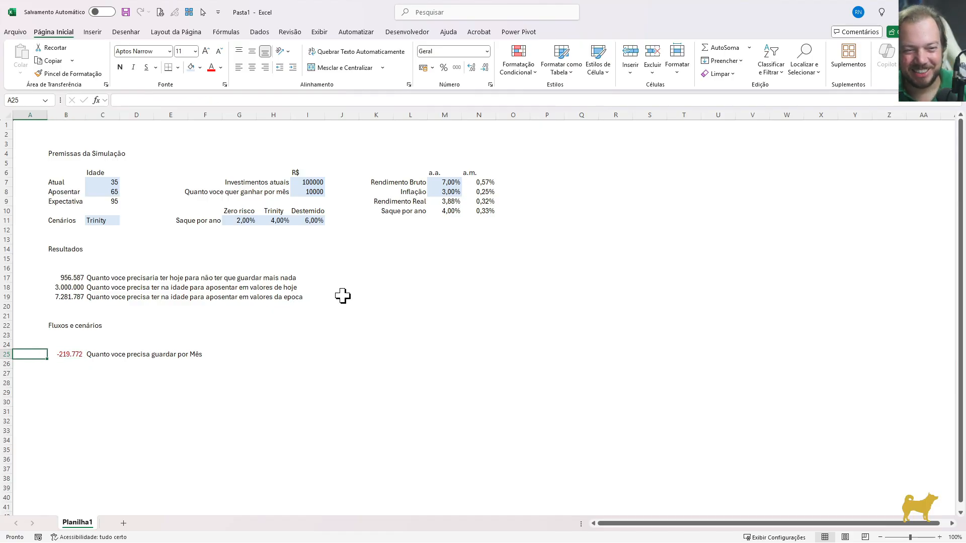
{"action": "key", "text": "Right"}
{"action": "key", "text": "F2"}
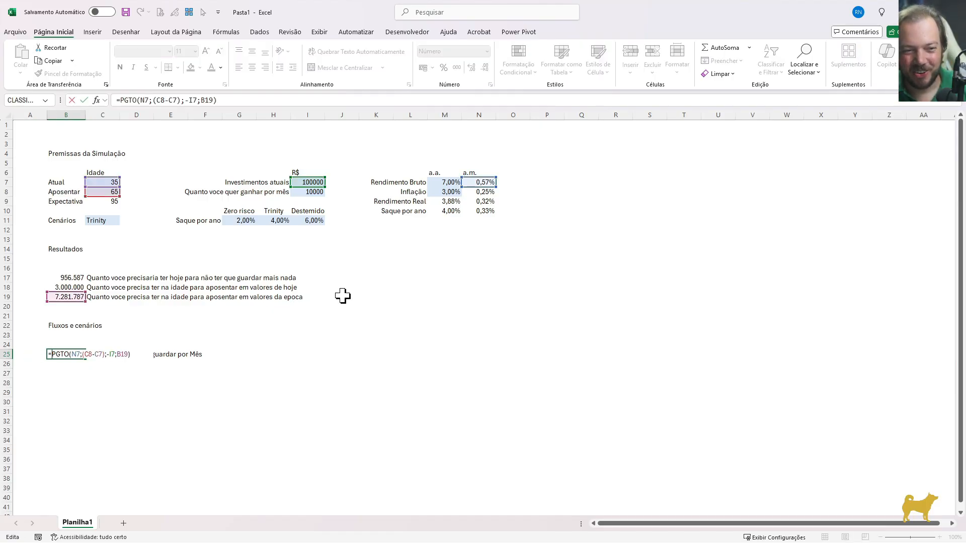
{"action": "type", "text": "-"}
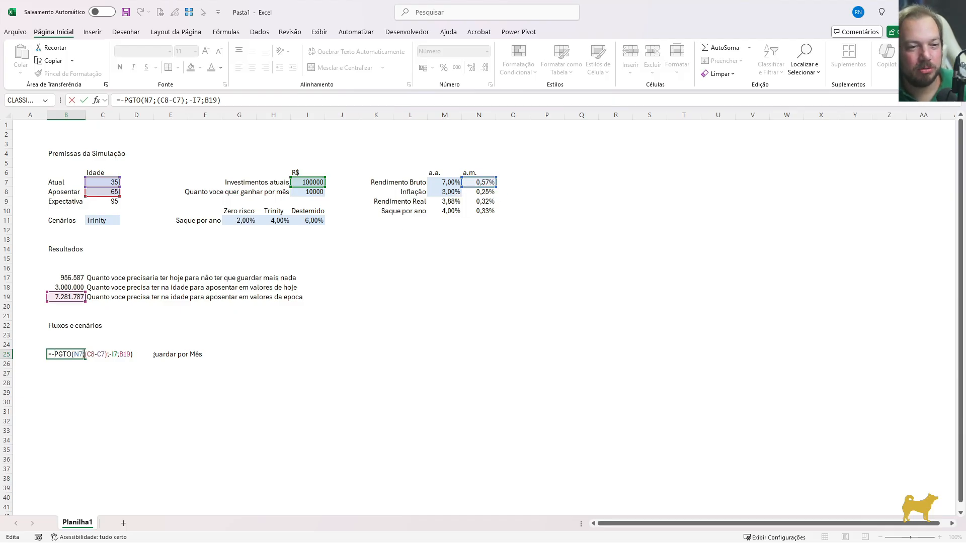
{"action": "left_click", "coordinate": [97, 355]}
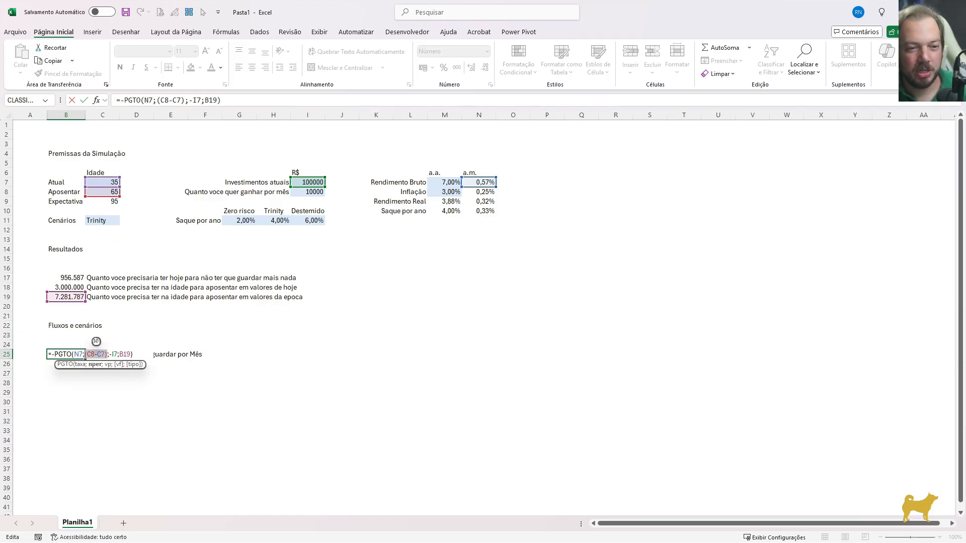
{"action": "left_click", "coordinate": [105, 354]}
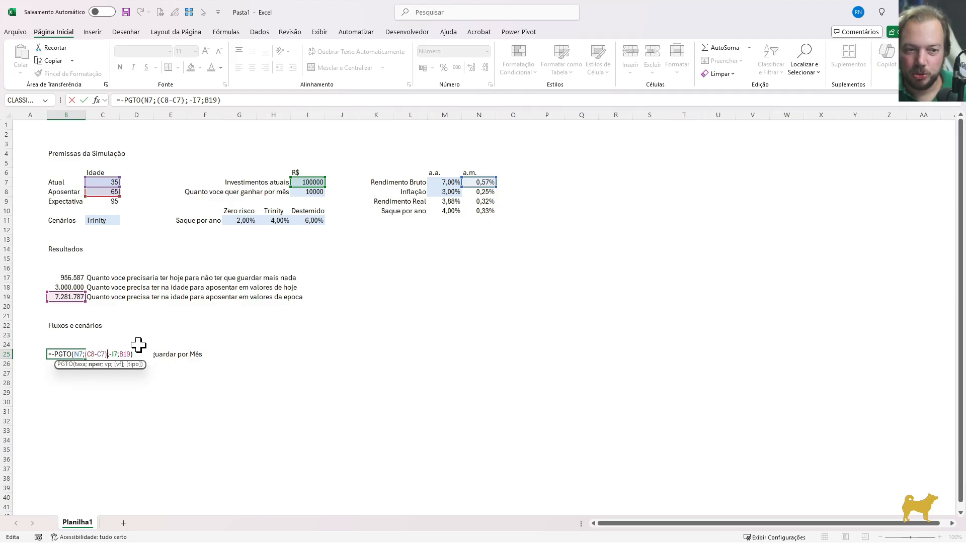
{"action": "type", "text": "*12"}
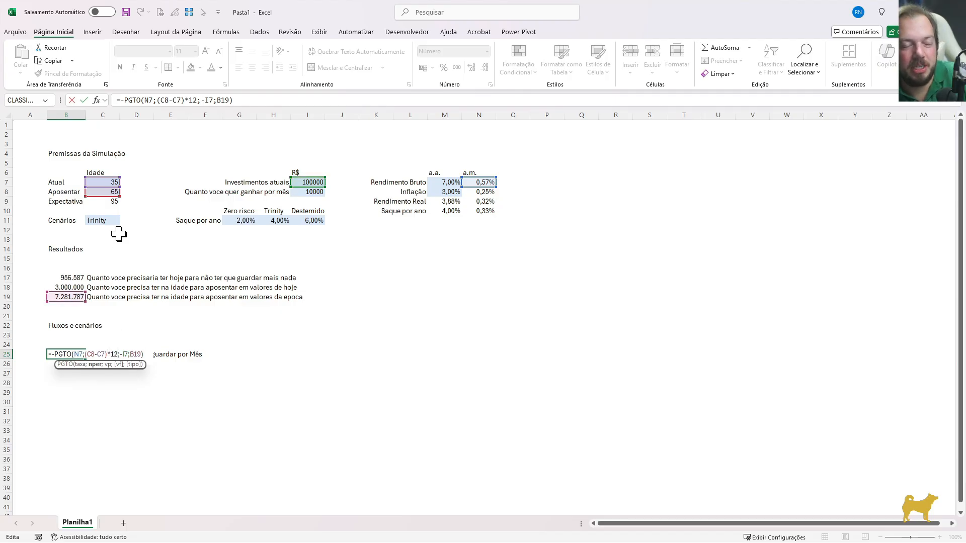
{"action": "key", "text": "Return"}
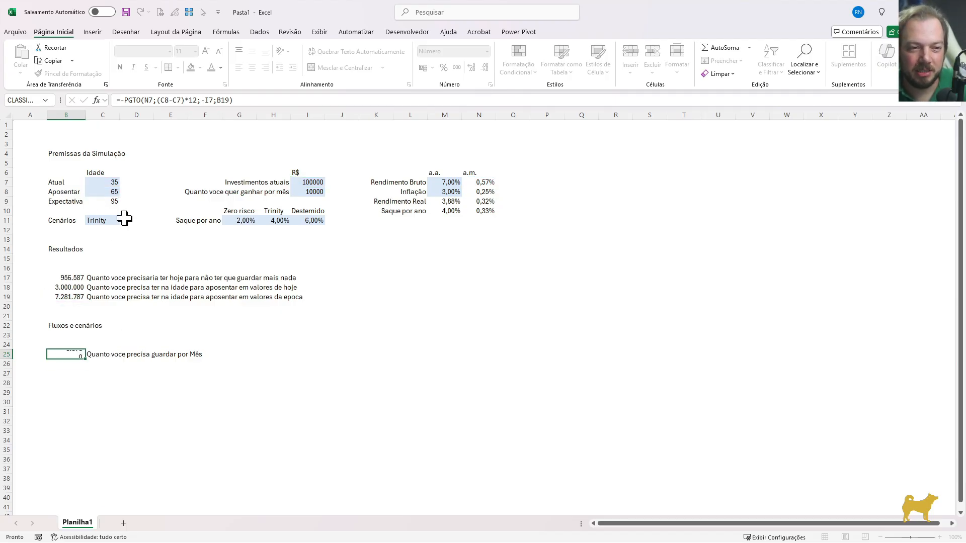
{"action": "key", "text": "Up"}
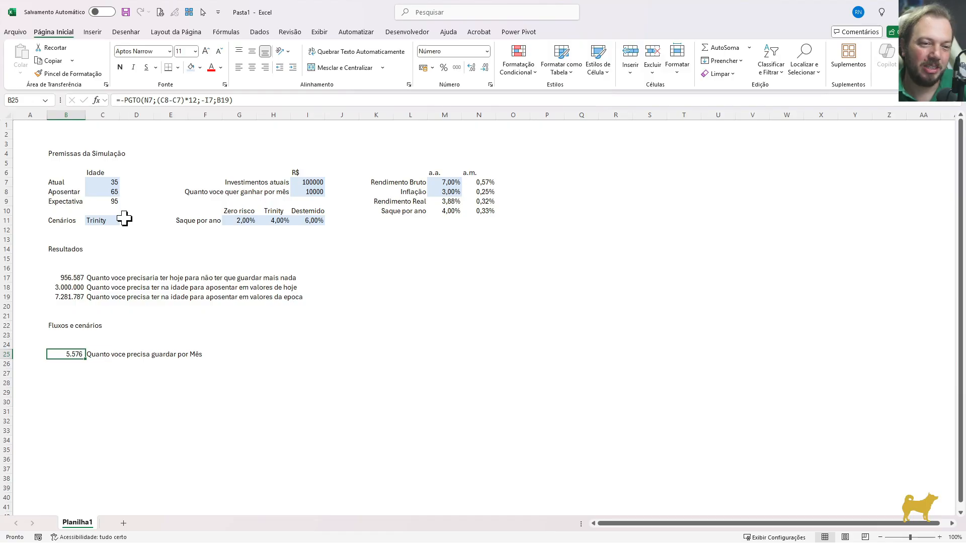
Review the monthly savings in B25 alongside the target in B19, retirement age, current investments and annual gross return
{"action": "left_click", "coordinate": [64, 298]}
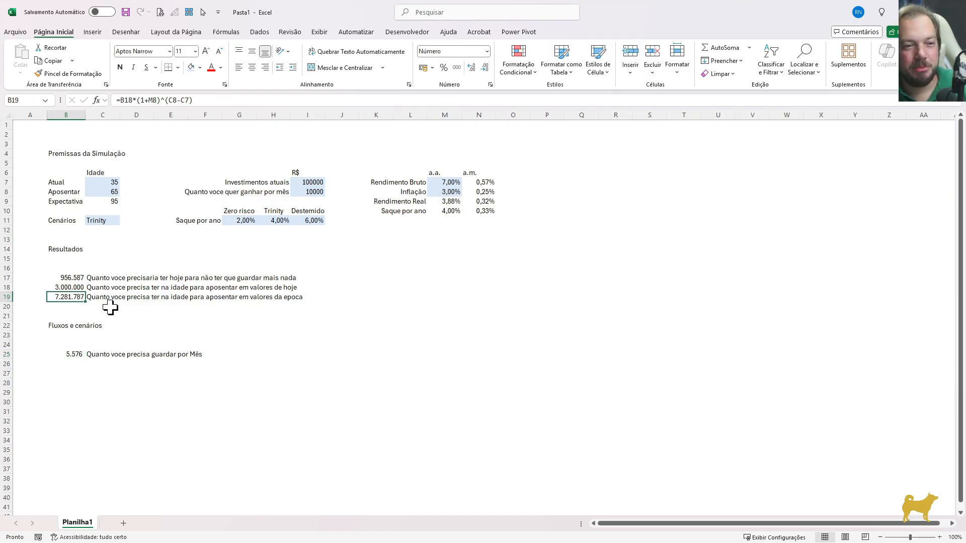
{"action": "left_click", "coordinate": [114, 194]}
{"action": "left_click", "coordinate": [319, 184]}
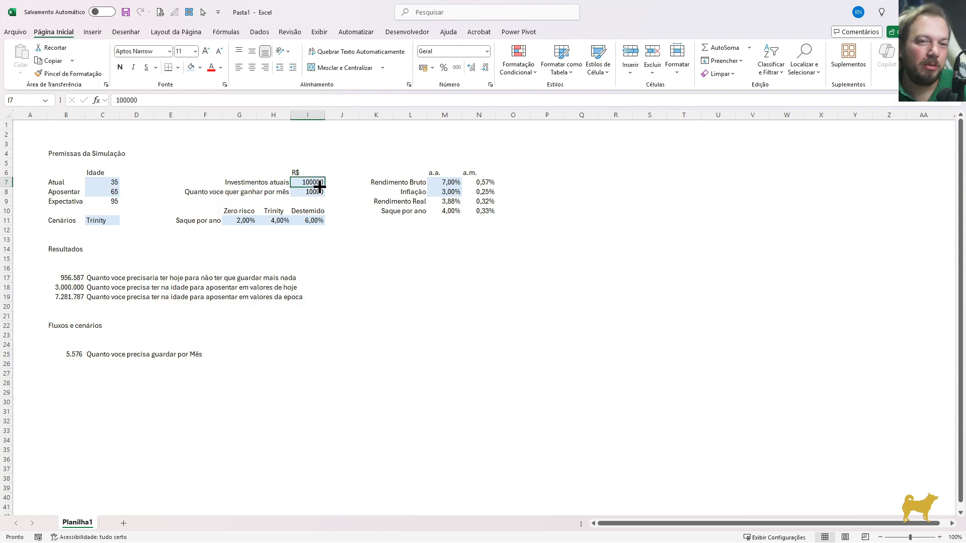
{"action": "left_click", "coordinate": [71, 353]}
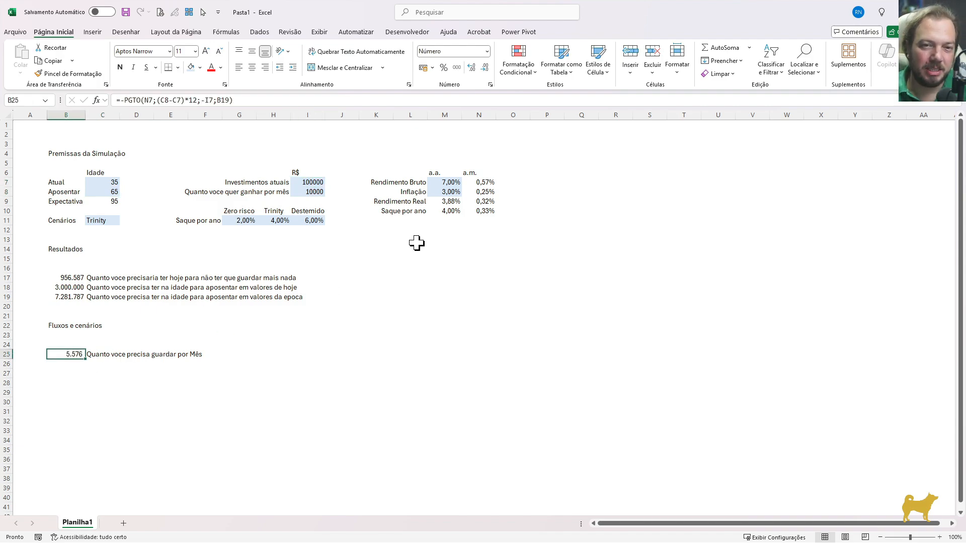
{"action": "left_click", "coordinate": [448, 183]}
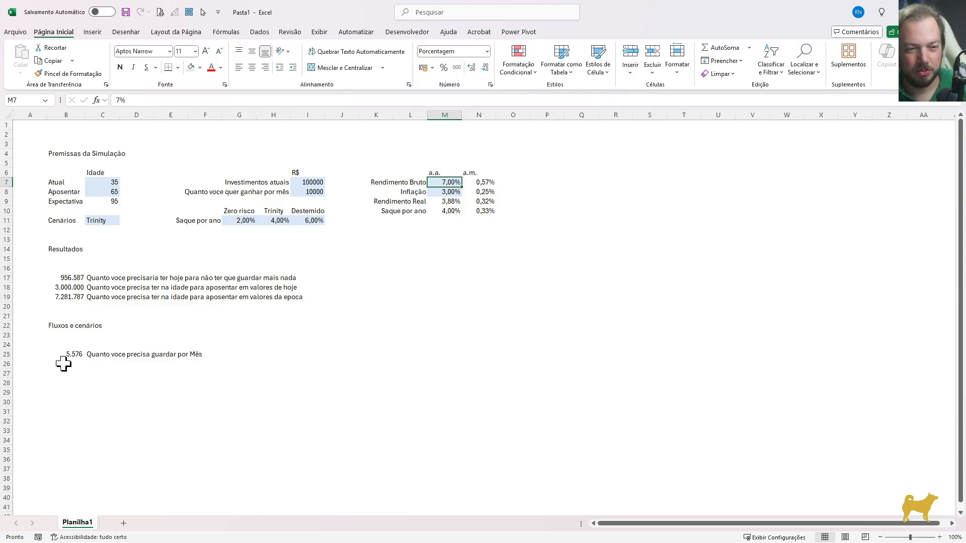
{"action": "left_click", "coordinate": [75, 353]}
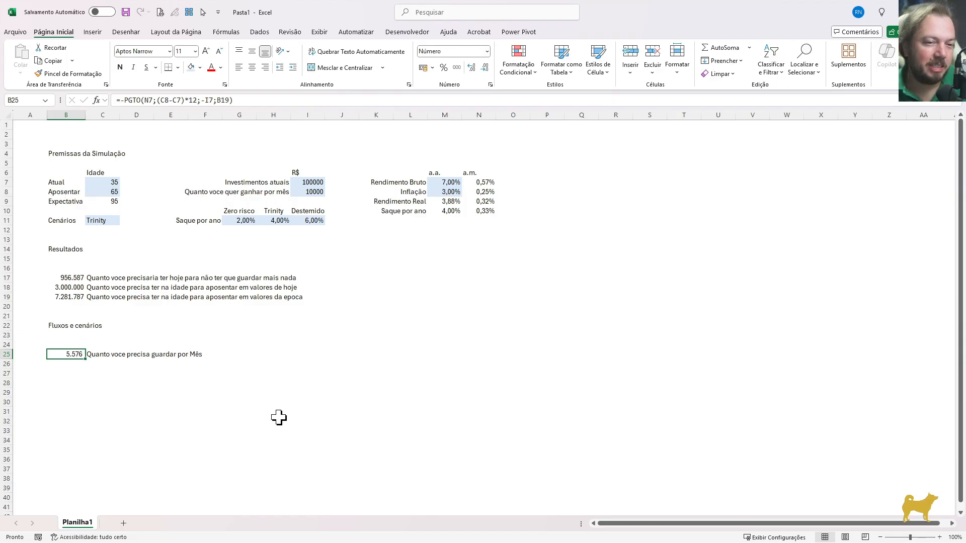
Add the label "Quanto voce vai sacar no primeiro mês de aposentadoria" in C26, and select the desired monthly income in I8
{"action": "key", "text": "Right"}
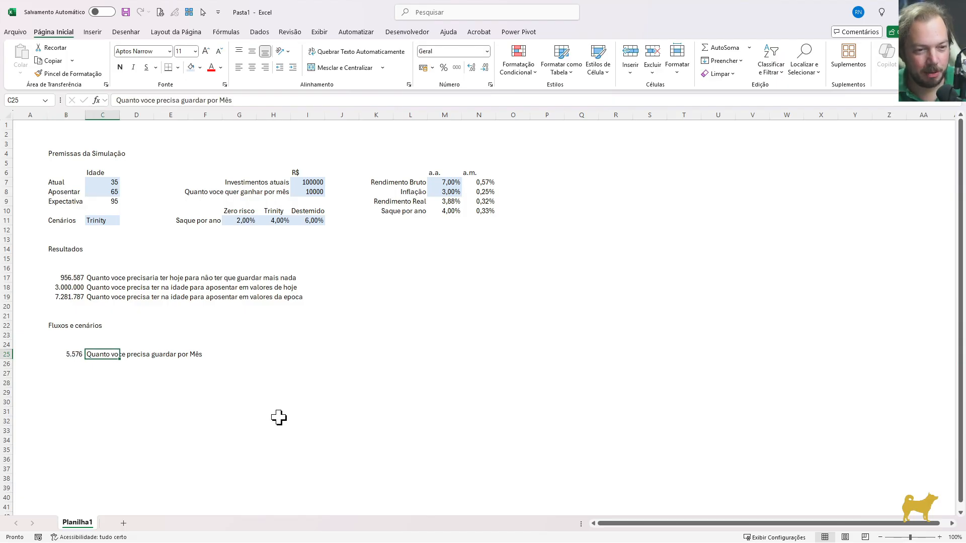
{"action": "key", "text": "Down"}
{"action": "type", "text": "Quanto"}
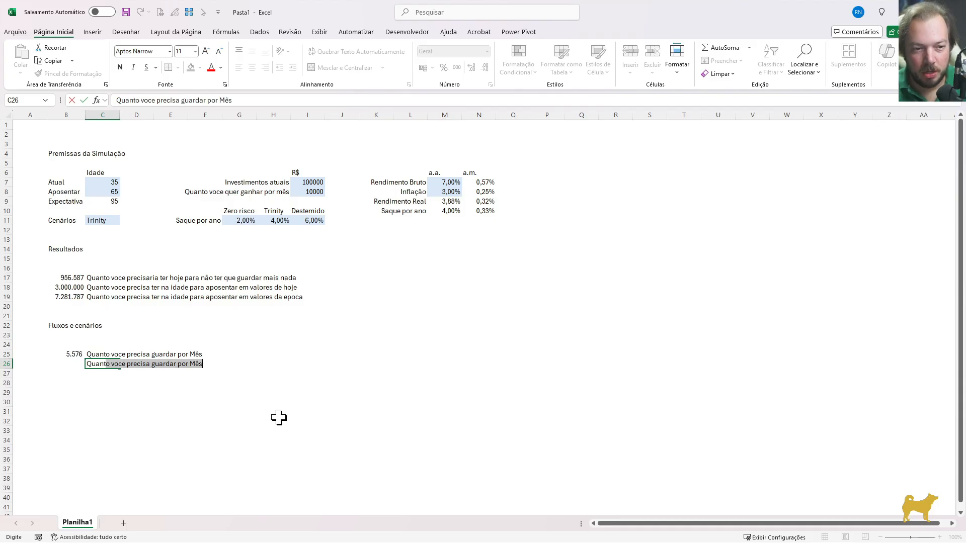
{"action": "type", "text": " voce vai"}
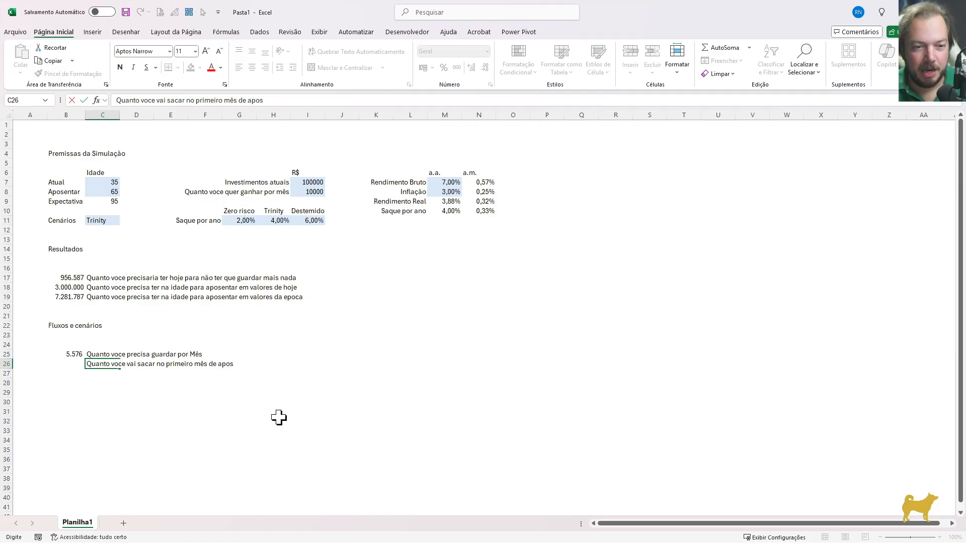
{"action": "type", "text": "sacar no primeiro mês de aposentadoria"}
{"action": "key", "text": "Return"}
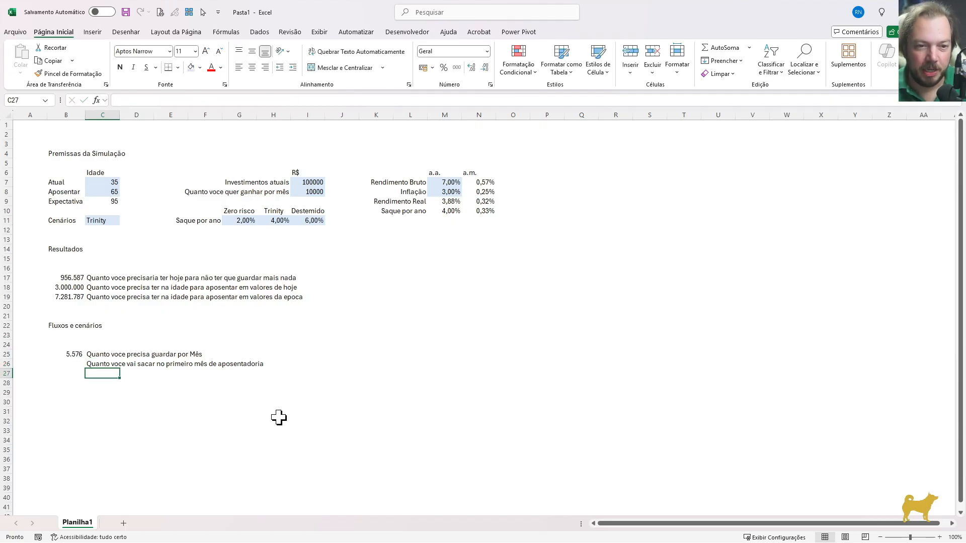
{"action": "left_click", "coordinate": [310, 194]}
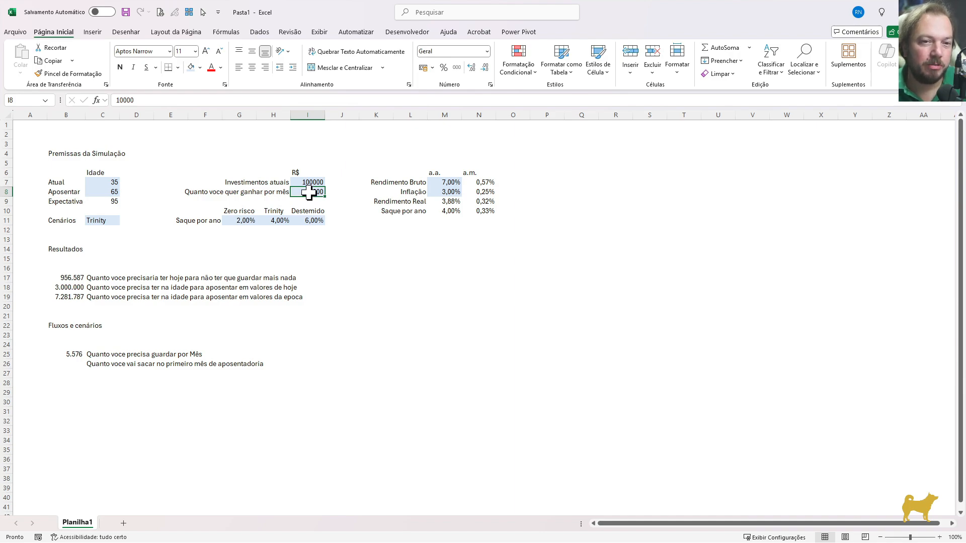
Calculate the first month's retirement withdrawal in B26 with the formula =(B19*M10)/12
{"action": "left_click", "coordinate": [125, 192]}
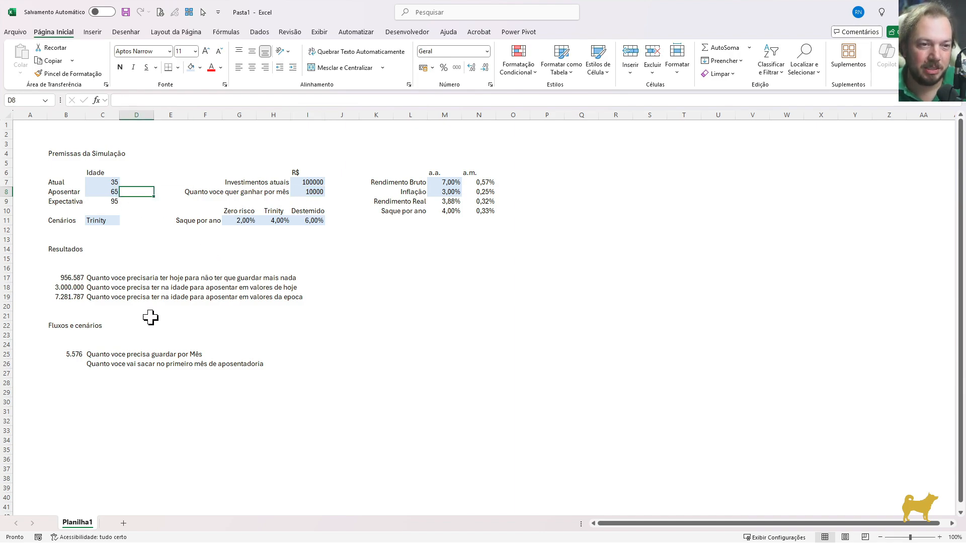
{"action": "left_click", "coordinate": [68, 365]}
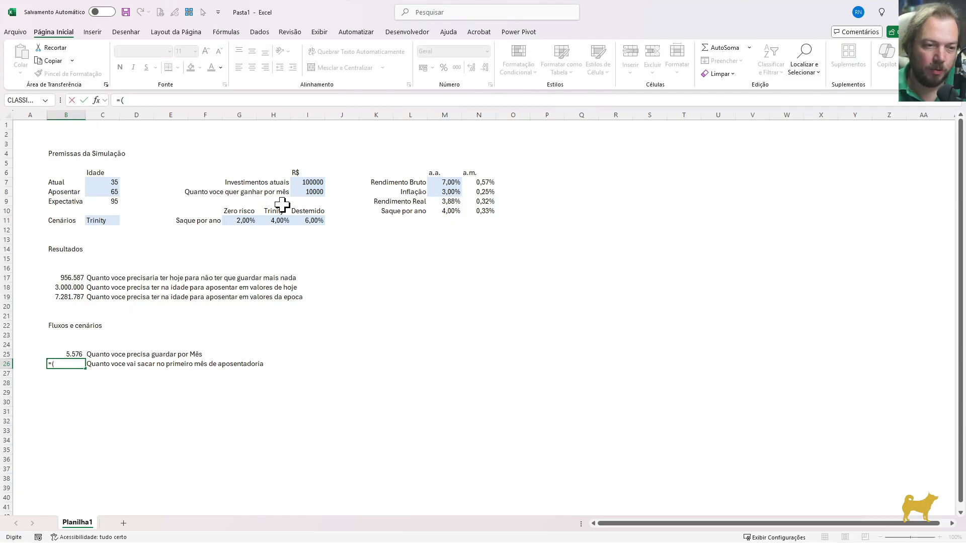
{"action": "type", "text": "=("}
{"action": "left_click", "coordinate": [63, 297]}
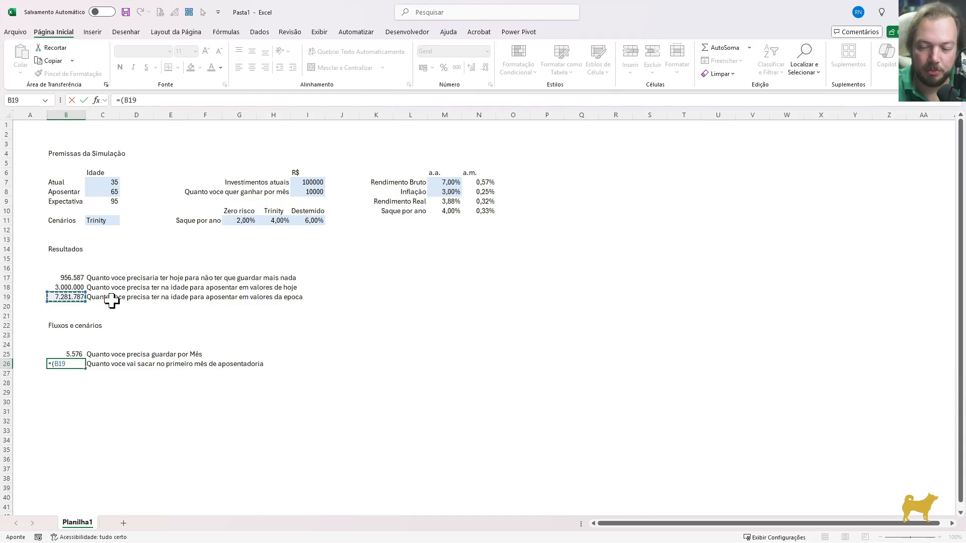
{"action": "type", "text": "*"}
{"action": "left_click", "coordinate": [452, 212]}
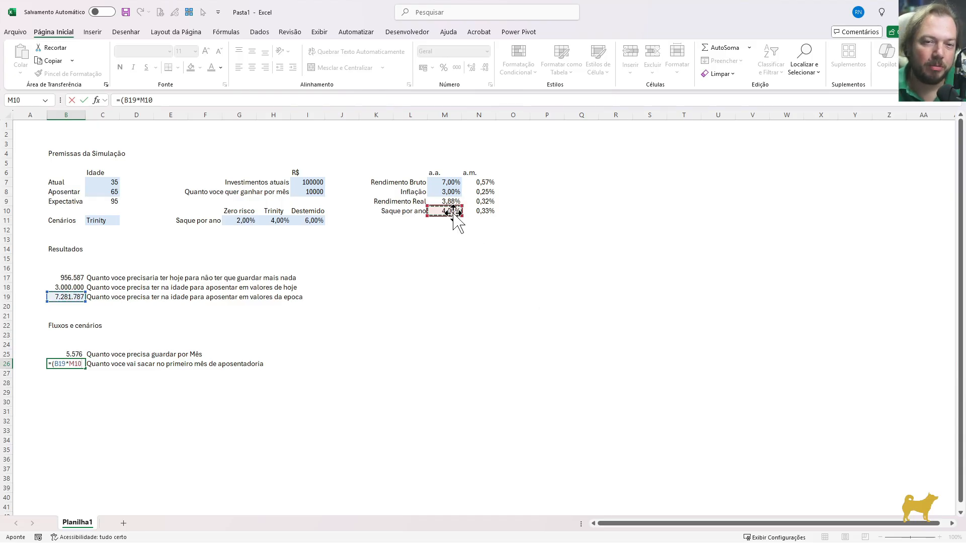
{"action": "type", "text": ")"}
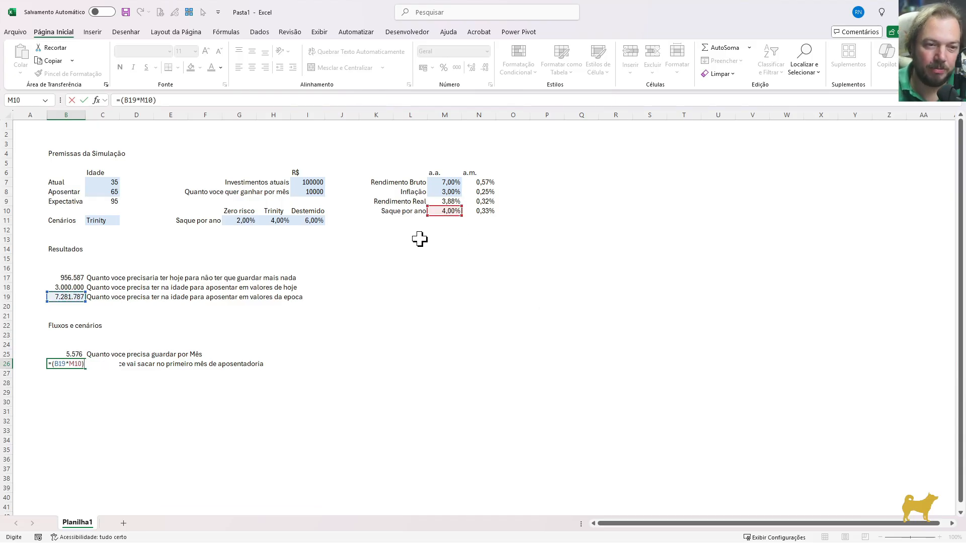
{"action": "type", "text": "/12"}
{"action": "key", "text": "ctrl+Return"}
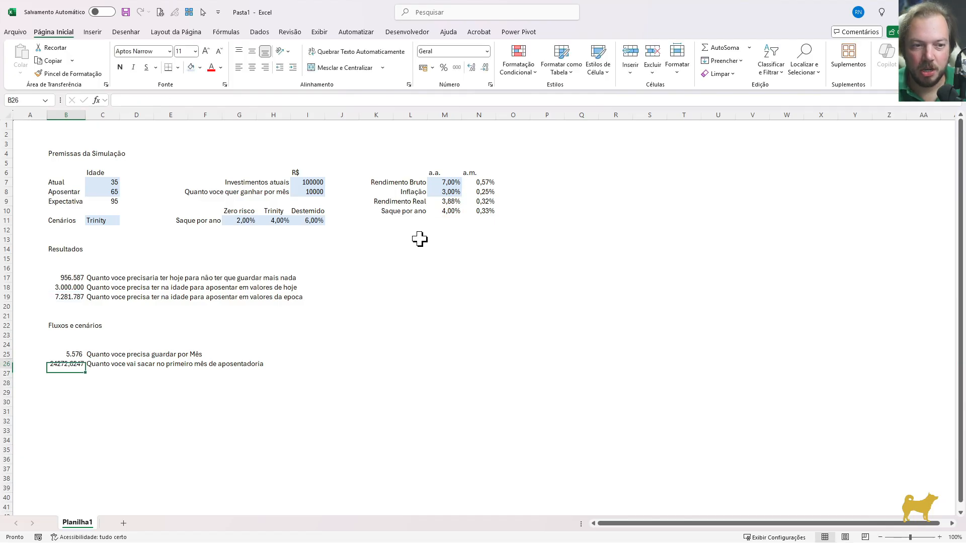
Format B26 as a number with zero decimal places and a thousands separator
{"action": "key", "text": "ctrl+1"}
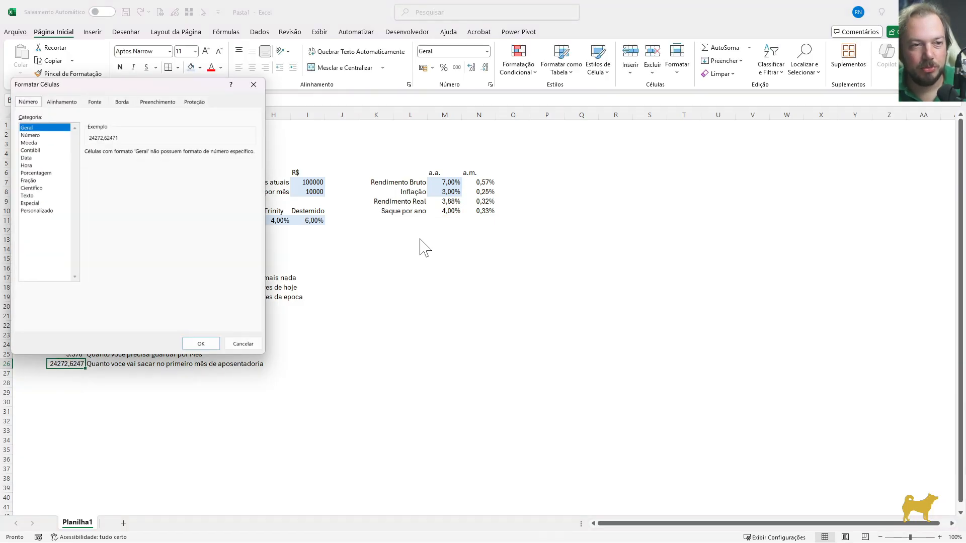
{"action": "key", "text": "Tab"}
{"action": "key", "text": "Down"}
{"action": "key", "text": "Tab"}
{"action": "key", "text": "Down"}
{"action": "key", "text": "Down"}
{"action": "key", "text": "Tab"}
{"action": "key", "text": "space"}
{"action": "key", "text": "Return"}
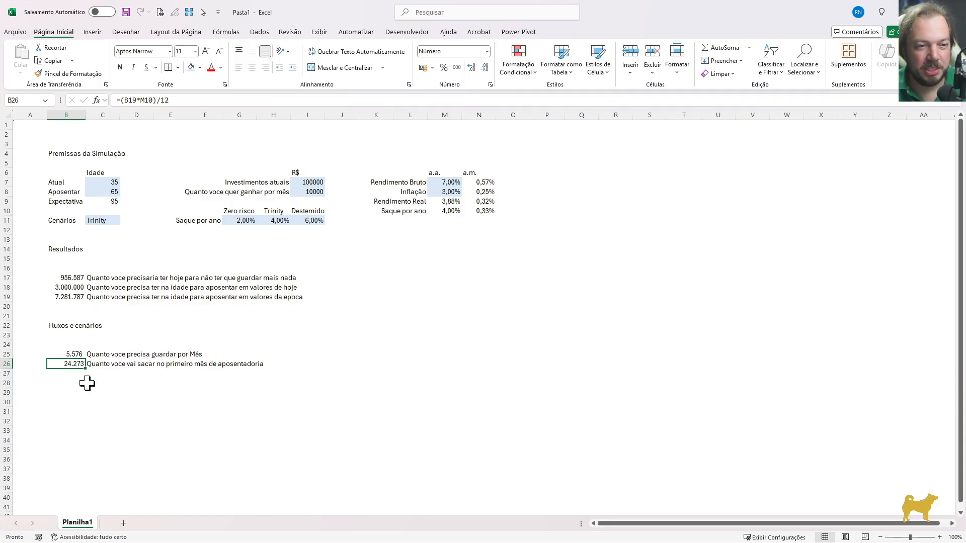
Add the column header "Valor Constante" in J6, beside the R$ header of the premises
{"action": "left_click", "coordinate": [328, 173]}
{"action": "left_click_drag", "start_coordinate": [90, 163], "coordinate": [466, 227]}
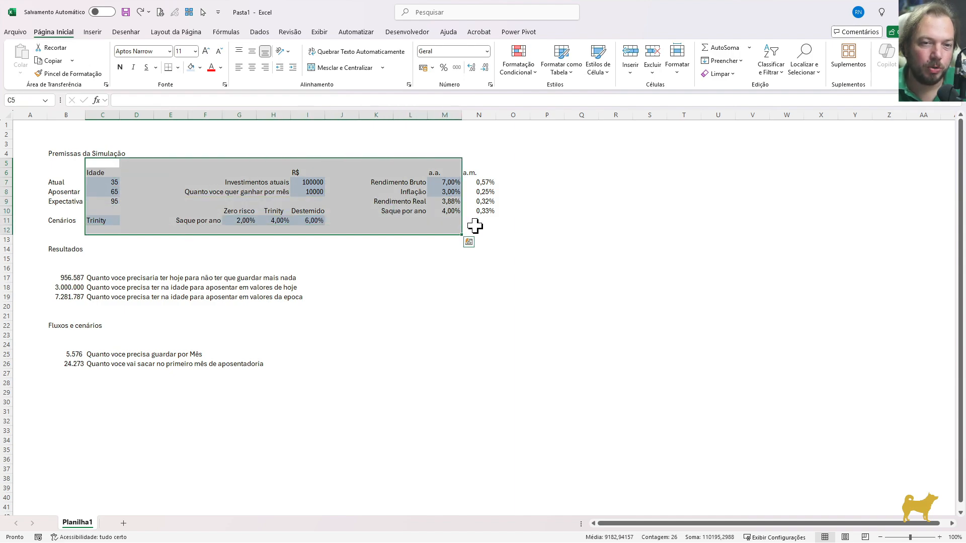
{"action": "left_click", "coordinate": [260, 190]}
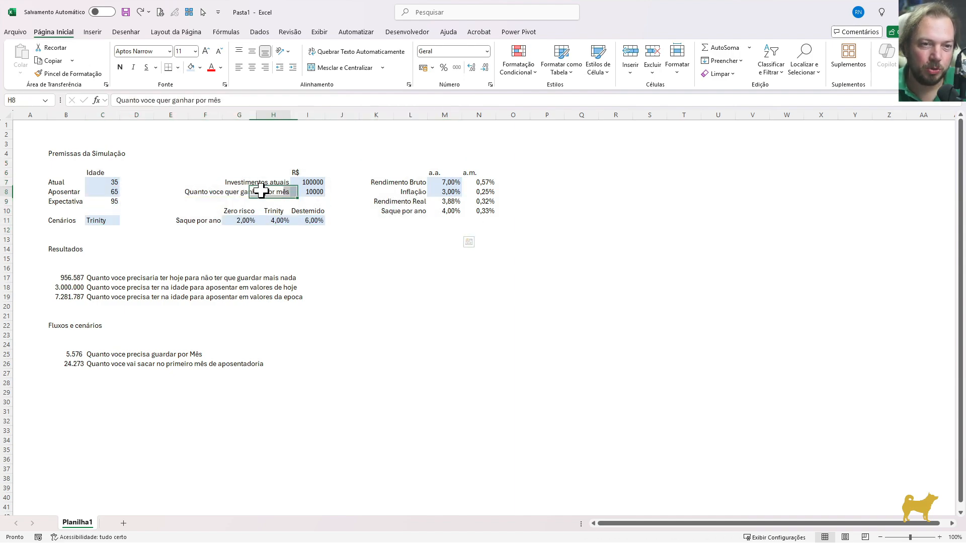
{"action": "left_click", "coordinate": [301, 192]}
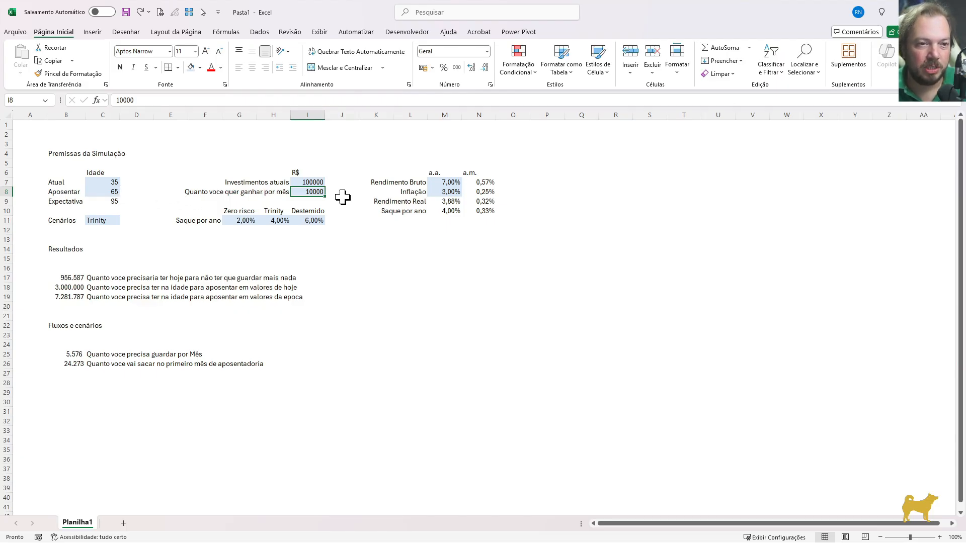
{"action": "left_click", "coordinate": [71, 367]}
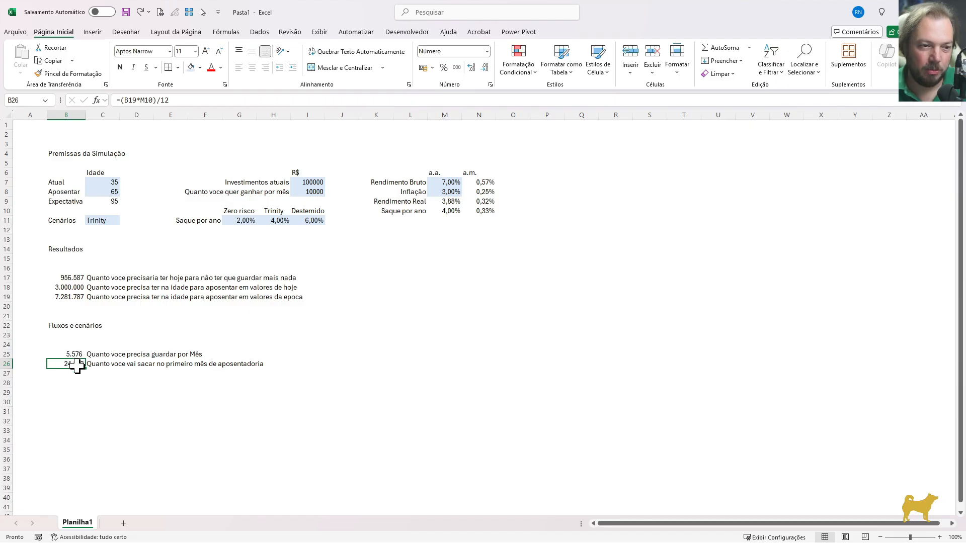
{"action": "left_click", "coordinate": [332, 175]}
{"action": "type", "text": "Valor Constante"}
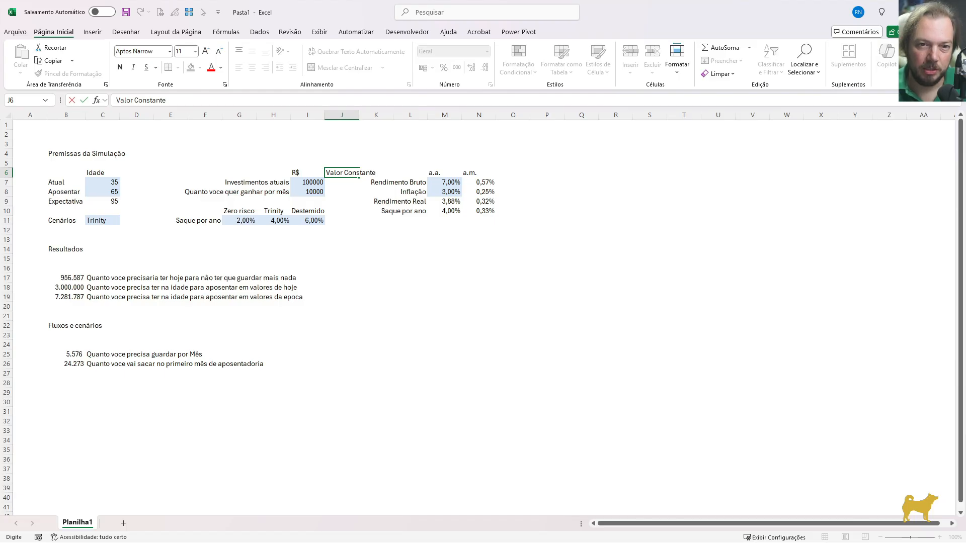
{"action": "key", "text": "Return"}
Adjust the desired monthly income for inflation until retirement by entering =I8*(1+M8)^(C8-C7) in J8
{"action": "key", "text": "Left"}
{"action": "key", "text": "Down"}
{"action": "key", "text": "Down"}
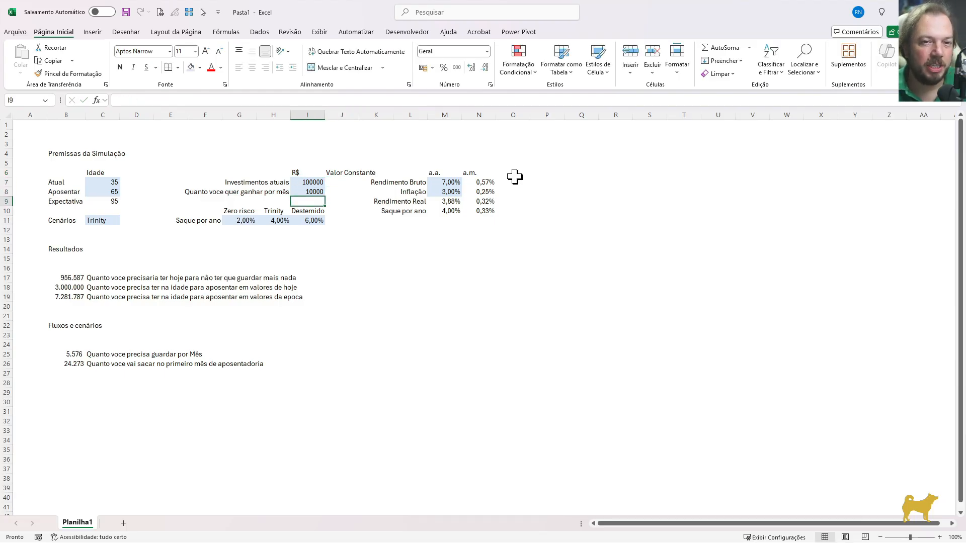
{"action": "key", "text": "Up"}
{"action": "key", "text": "Up"}
{"action": "key", "text": "Down"}
{"action": "key", "text": "Right"}
{"action": "key", "text": "Left"}
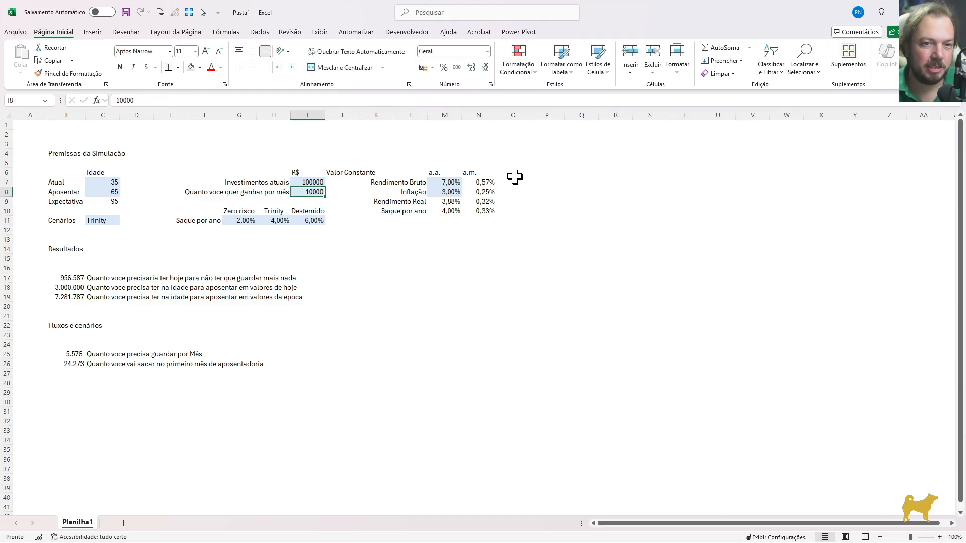
{"action": "key", "text": "Right"}
{"action": "type", "text": "="}
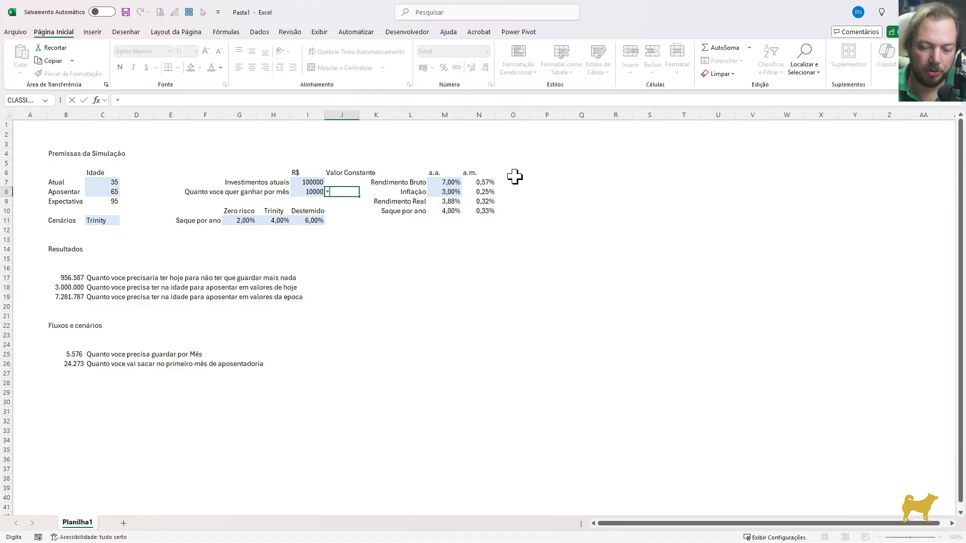
{"action": "key", "text": "Left"}
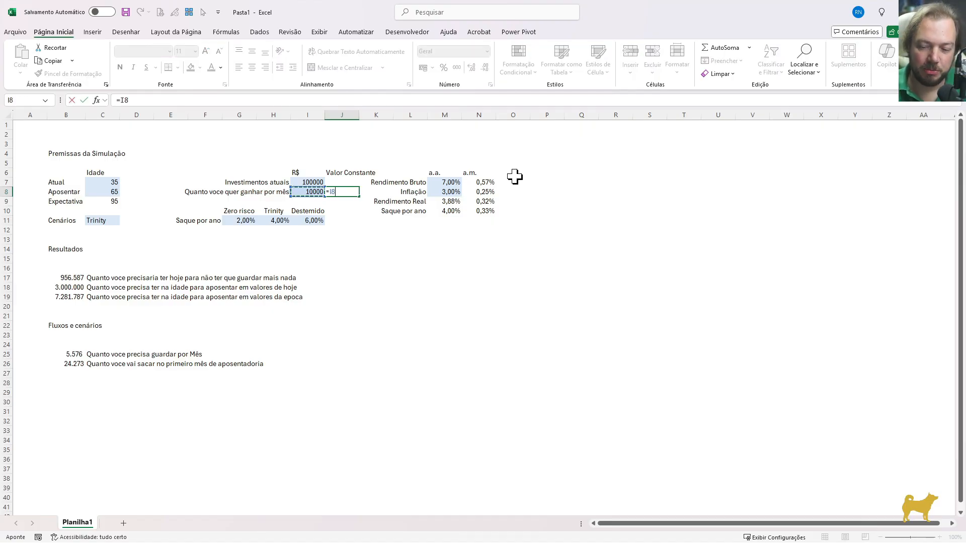
{"action": "type", "text": "*"}
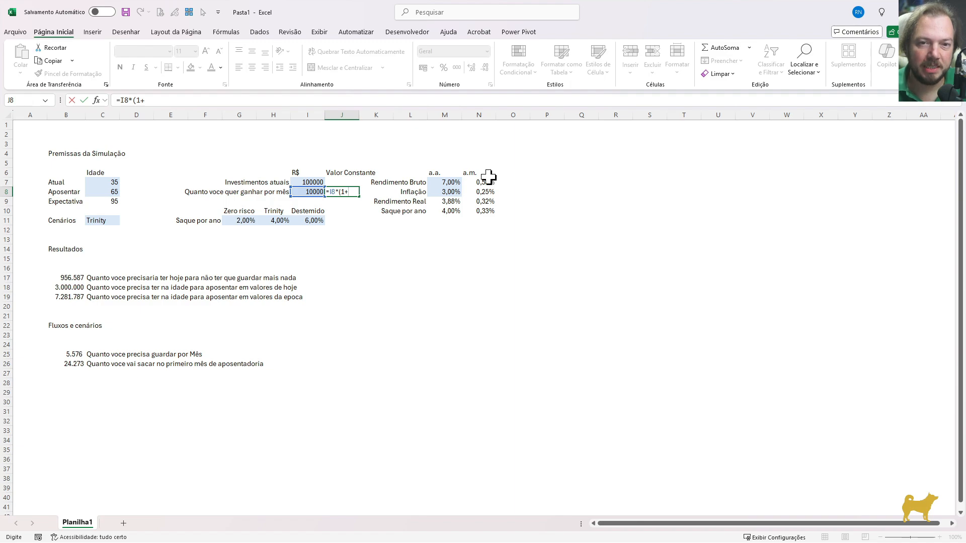
{"action": "type", "text": "(1+"}
{"action": "left_click", "coordinate": [455, 192]}
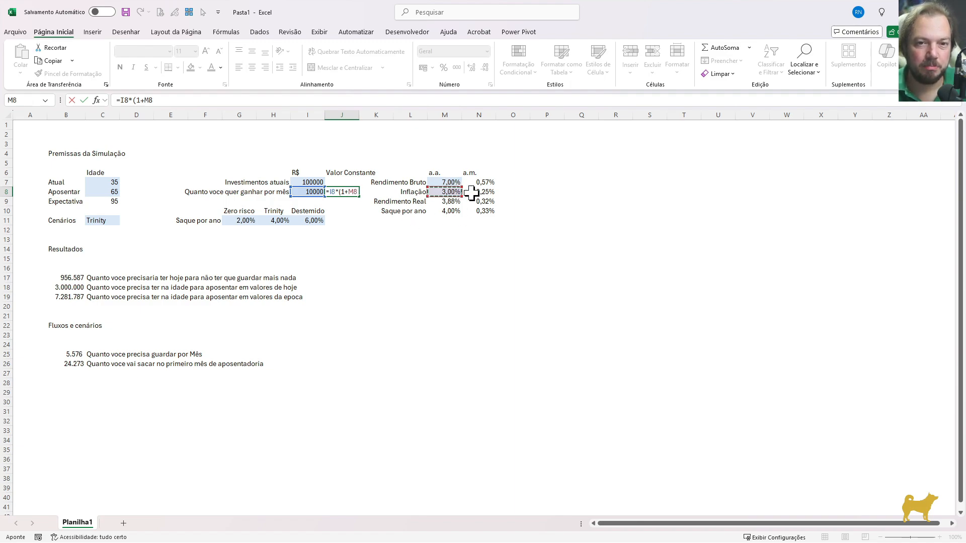
{"action": "type", "text": ")"}
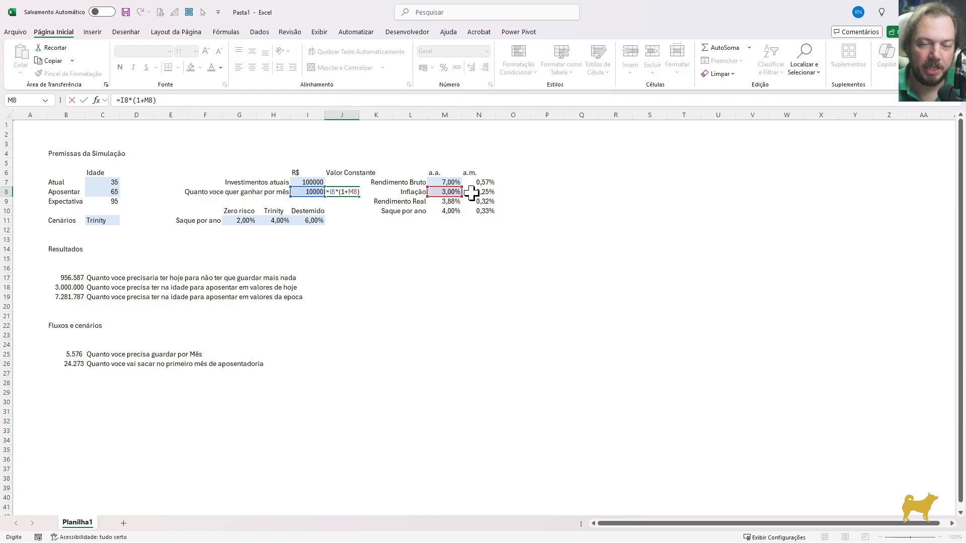
{"action": "type", "text": "^("}
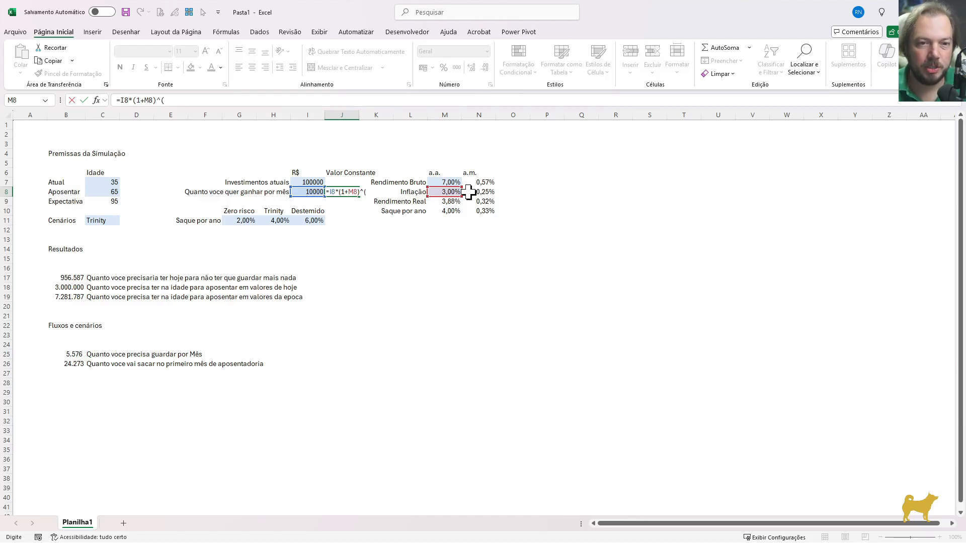
{"action": "left_click", "coordinate": [109, 192]}
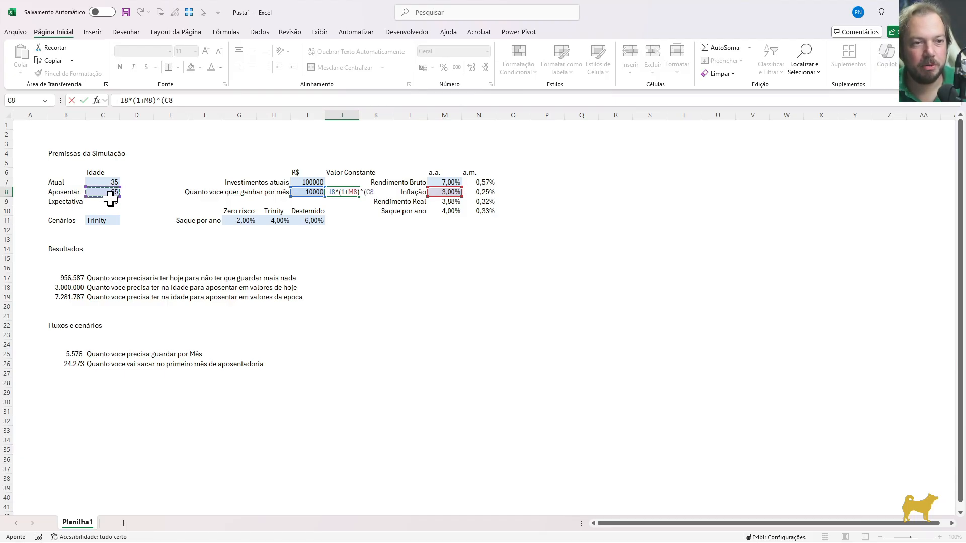
{"action": "type", "text": "-"}
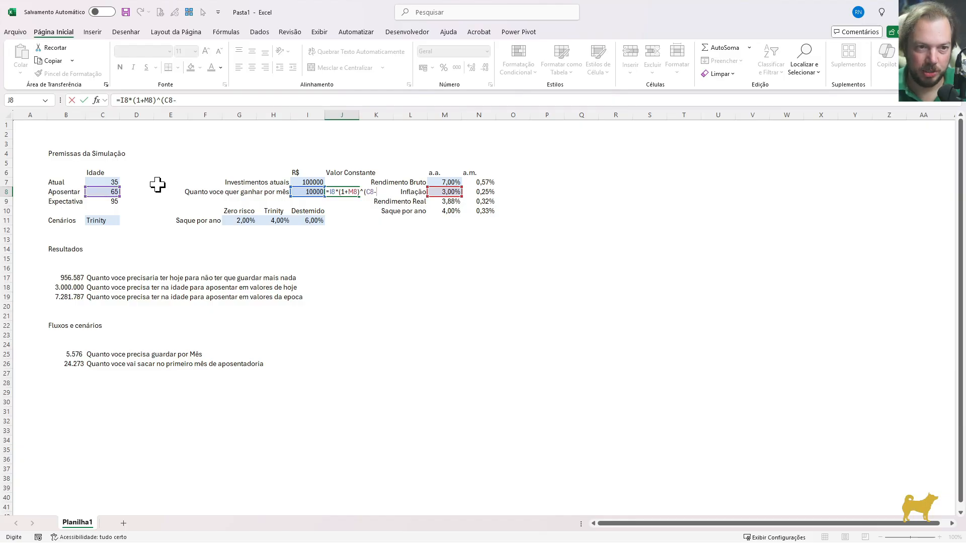
{"action": "left_click", "coordinate": [113, 183]}
{"action": "type", "text": ")"}
{"action": "key", "text": "ctrl+Return"}
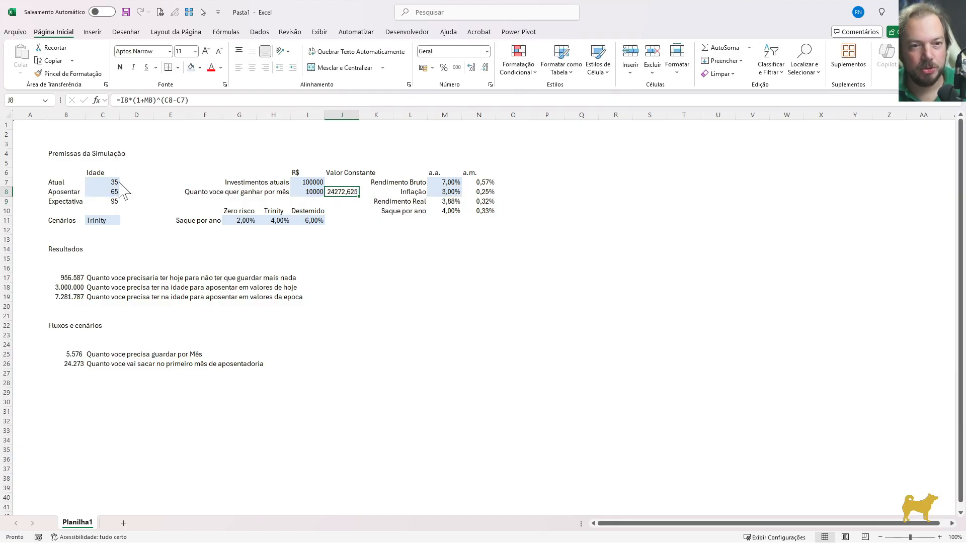
Format J8 as a number with zero decimal places and a thousands separator
{"action": "key", "text": "ctrl+1"}
{"action": "key", "text": "Down"}
{"action": "key", "text": "alt+u"}
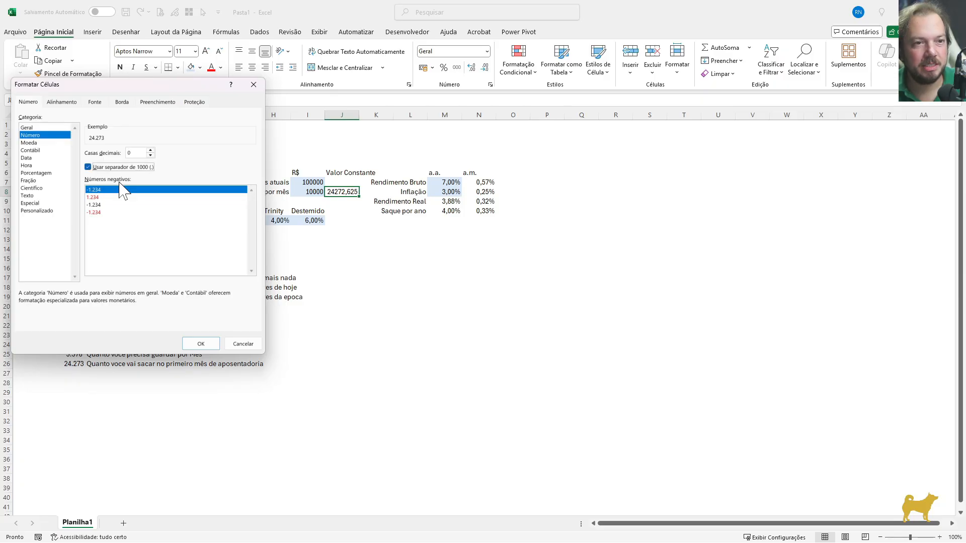
{"action": "key", "text": "Return"}
Compare J8 with B26, and reuse J8's formula in J7 for the current investments as =I7*(1+M8)^(C8-C7)
{"action": "left_click", "coordinate": [68, 362], "text": "ctrl"}
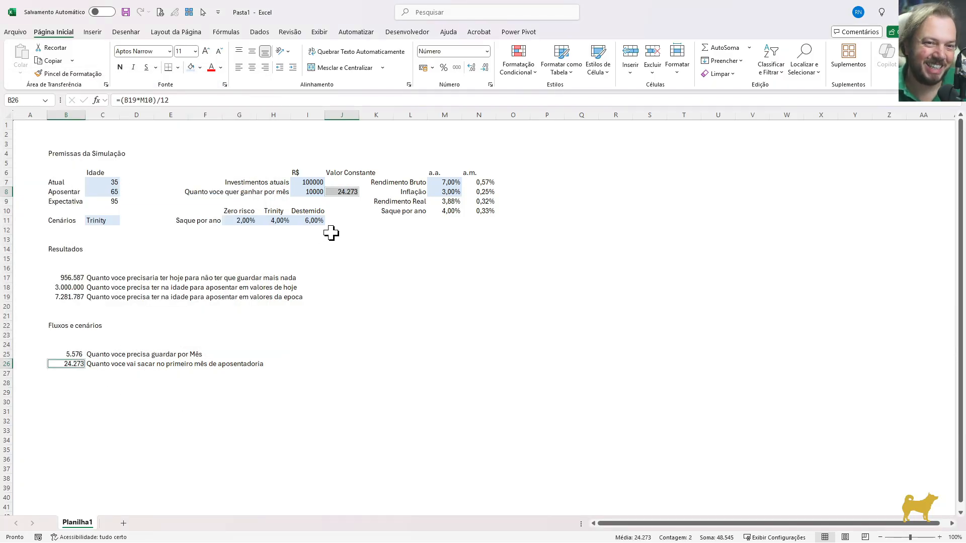
{"action": "left_click", "coordinate": [340, 192]}
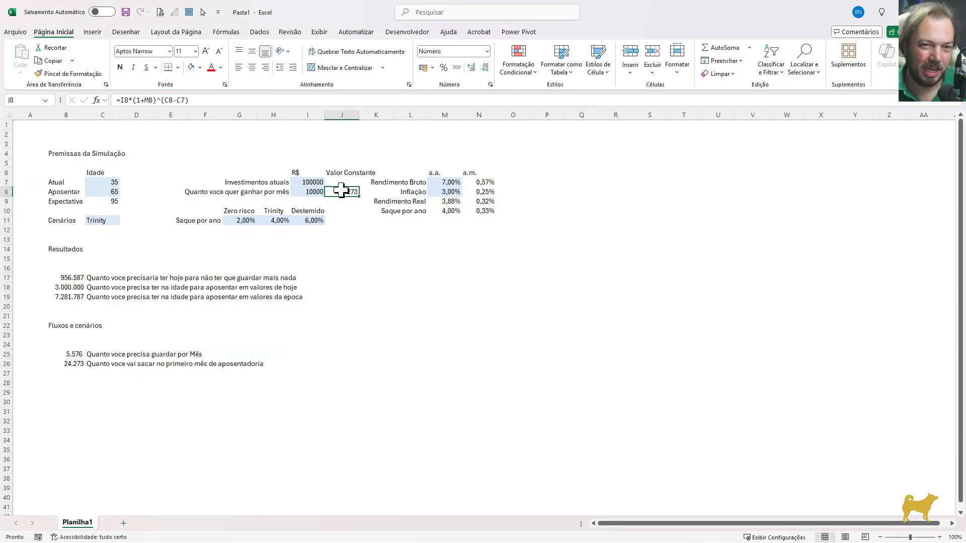
{"action": "left_click", "coordinate": [304, 184]}
{"action": "left_click", "coordinate": [106, 191]}
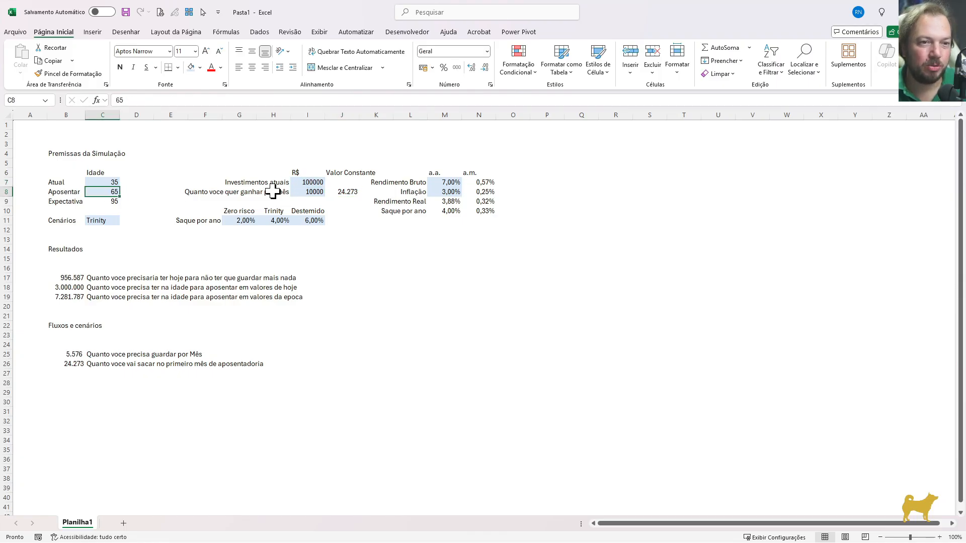
{"action": "left_click", "coordinate": [351, 192]}
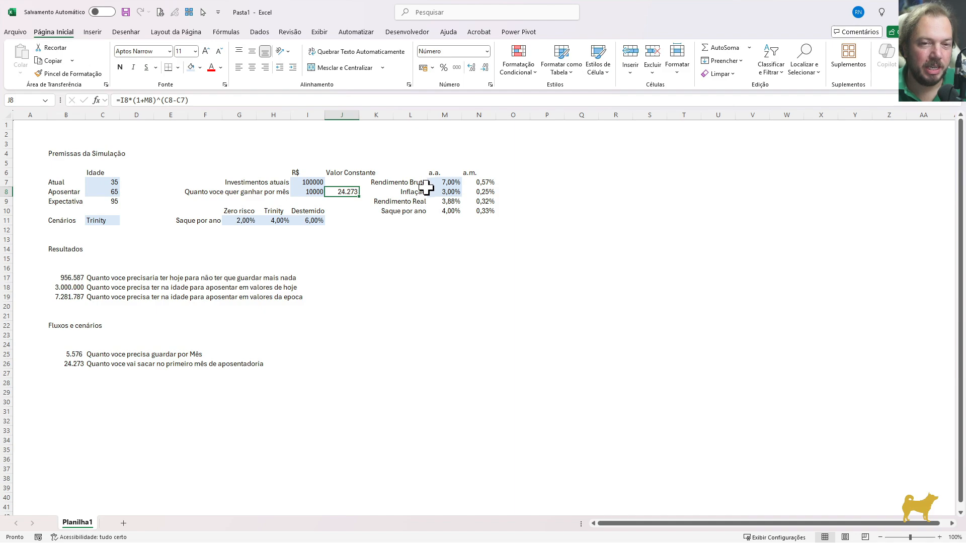
{"action": "left_click_drag", "start_coordinate": [193, 100], "coordinate": [116, 100]}
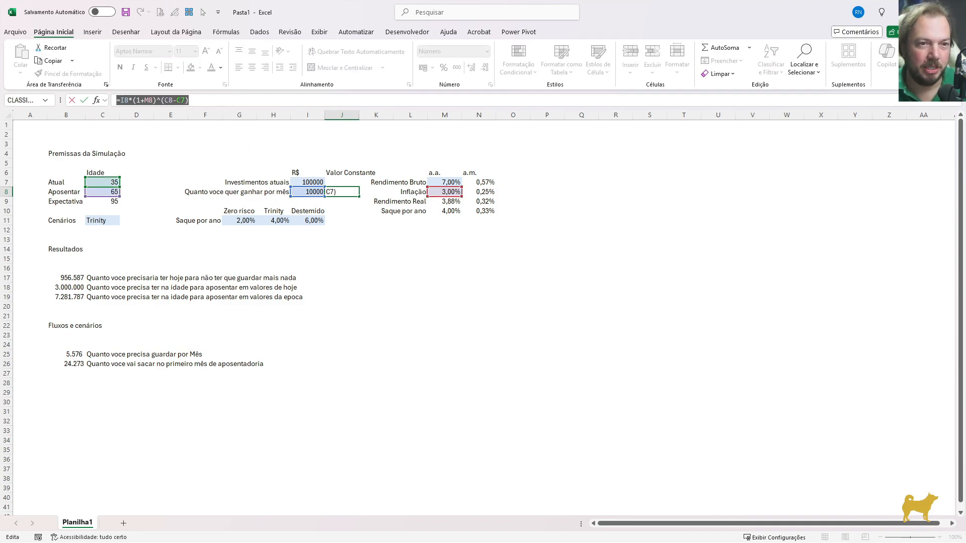
{"action": "key", "text": "ctrl+c"}
{"action": "key", "text": "Escape"}
{"action": "double_click", "coordinate": [347, 183]}
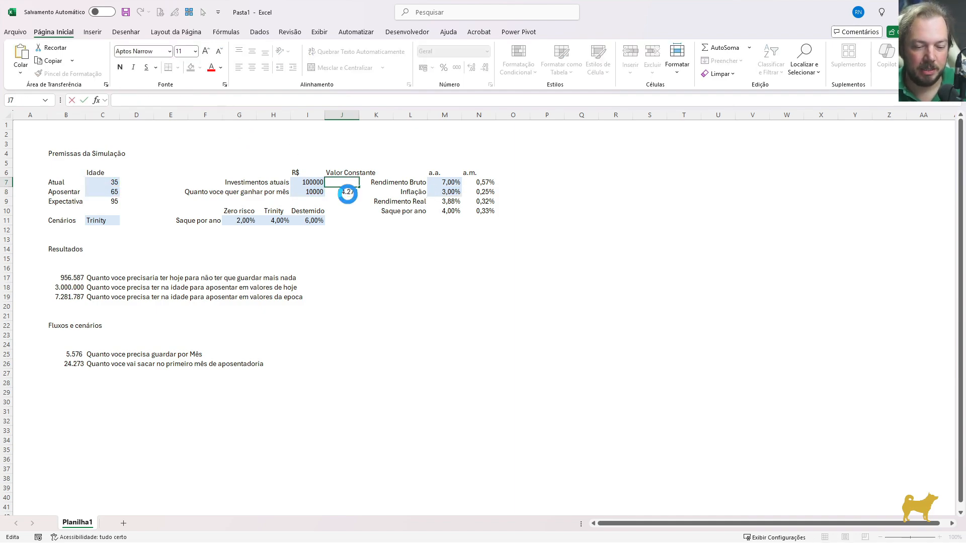
{"action": "key", "text": "ctrl+v"}
{"action": "left_click_drag", "start_coordinate": [318, 195], "coordinate": [315, 182]}
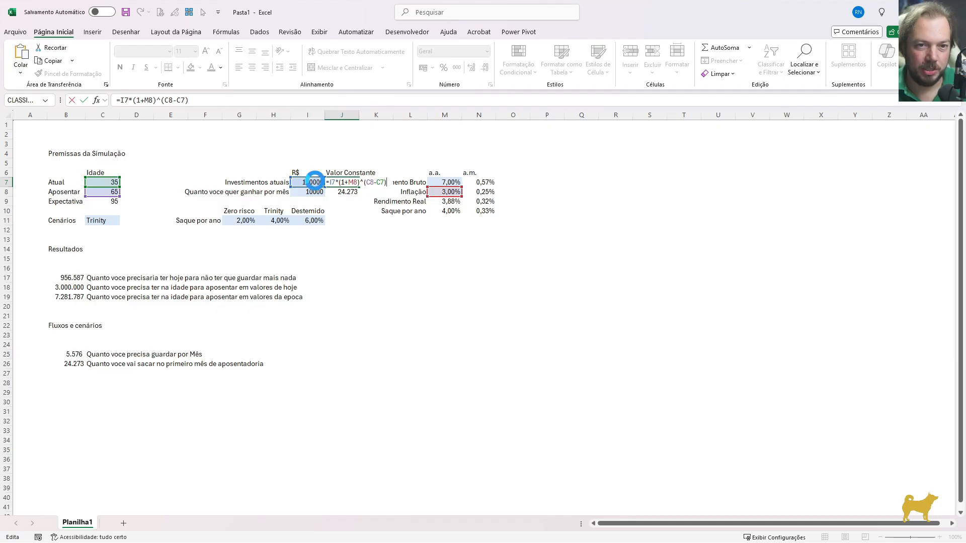
{"action": "key", "text": "ctrl+Return"}
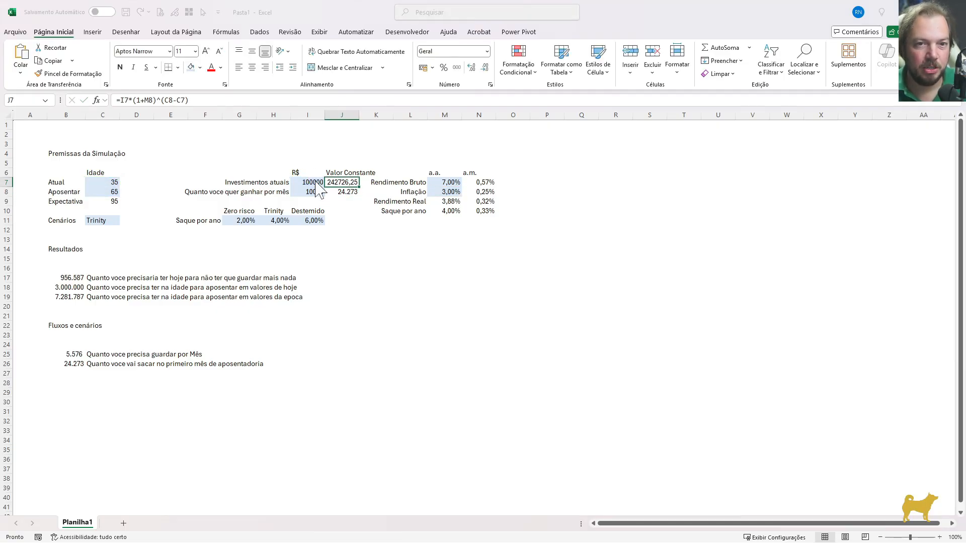
Format J7 as a number with zero decimal places and a thousands separator
{"action": "key", "text": "ctrl+1"}
{"action": "key", "text": "Down"}
{"action": "key", "text": "alt+u"}
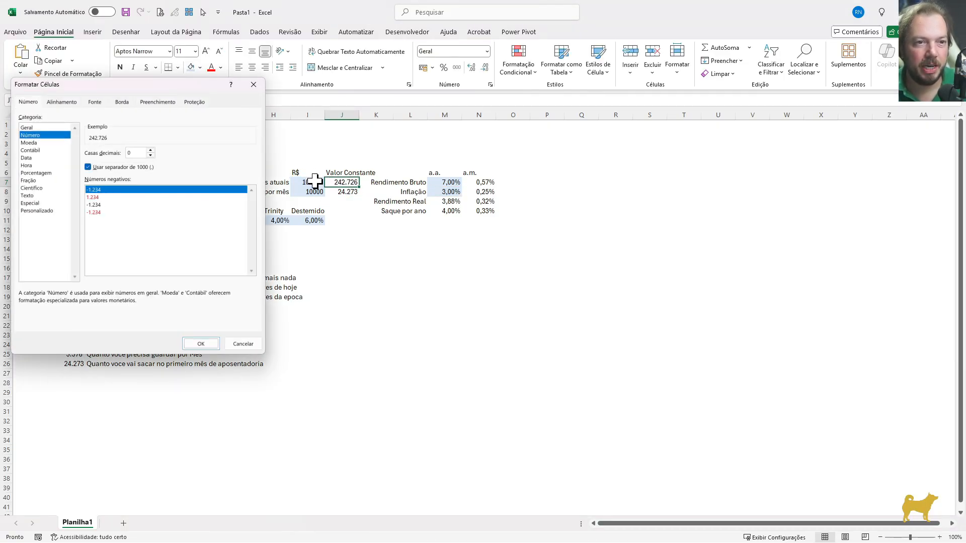
{"action": "key", "text": "Return"}
{"action": "key", "text": "Down"}
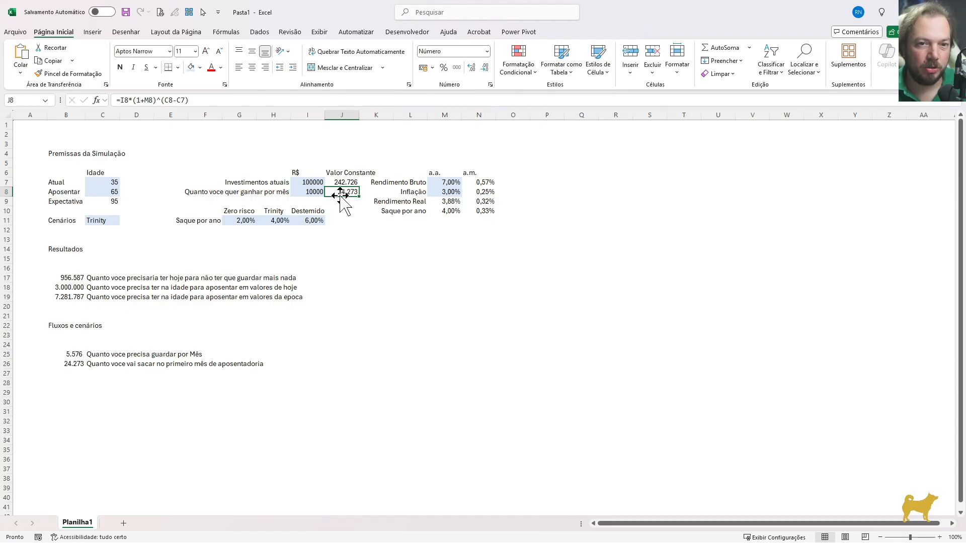
{"action": "left_click_drag", "start_coordinate": [188, 100], "coordinate": [116, 100]}
{"action": "key", "text": "Escape"}
{"action": "left_click", "coordinate": [338, 182]}
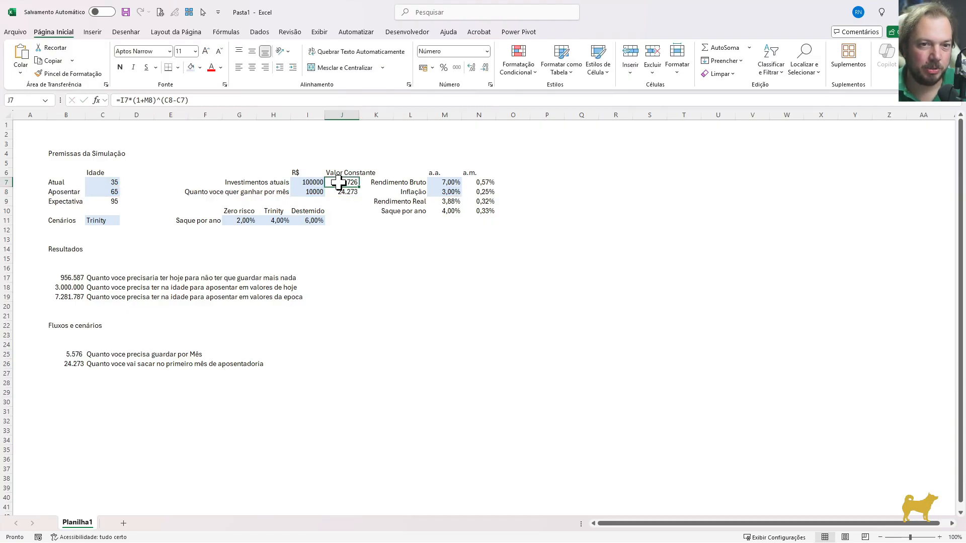
{"action": "type", "text": "=vf"}
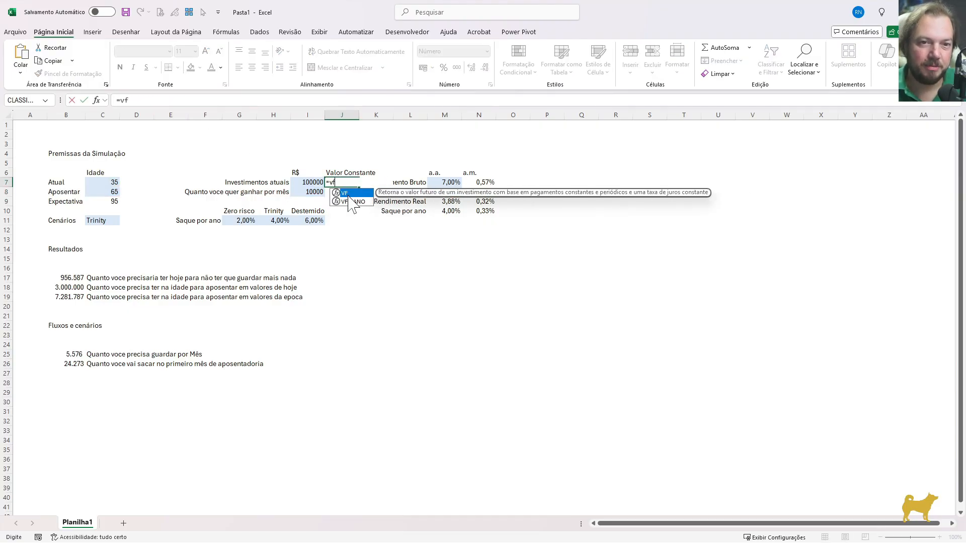
{"action": "key", "text": "Escape"}
{"action": "key", "text": "Escape"}
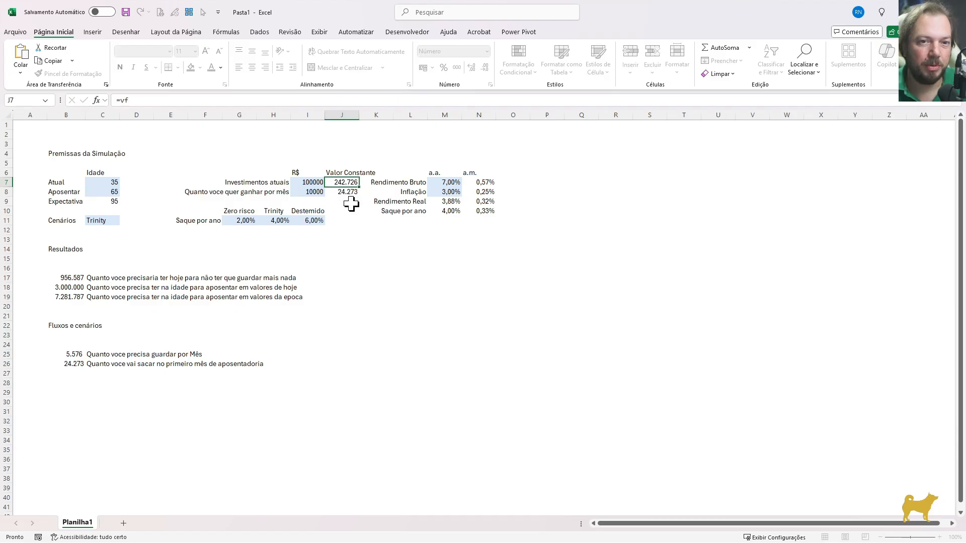
Label C27 "Quanto voce vai ter acumulado na data da aposentadoria"
{"action": "left_click", "coordinate": [95, 374]}
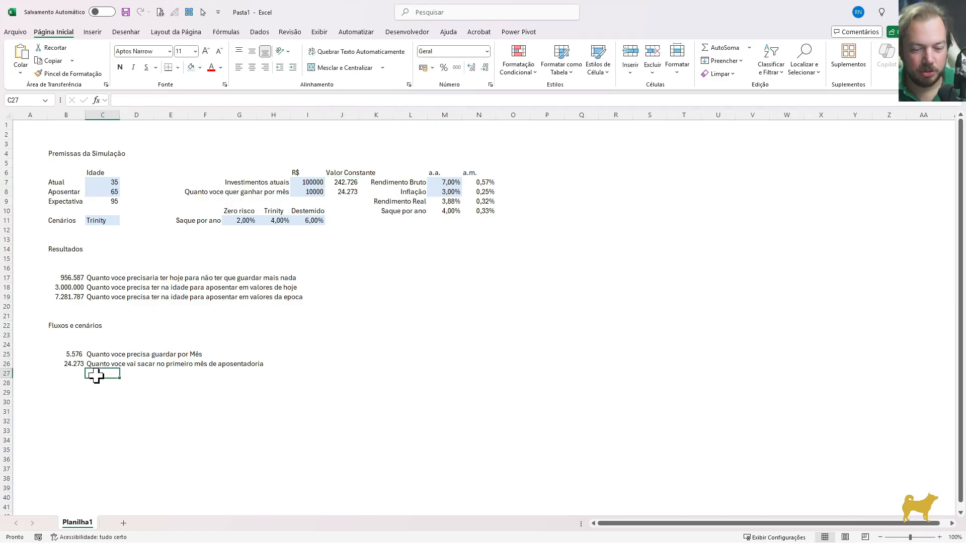
{"action": "type", "text": "Quanto voce vai "}
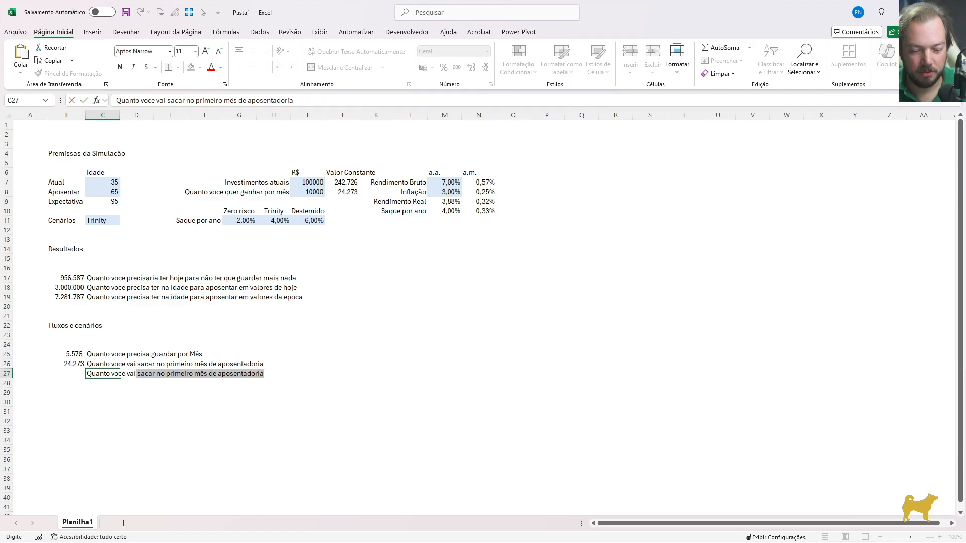
{"action": "type", "text": "ter acumulado na data da ap"}
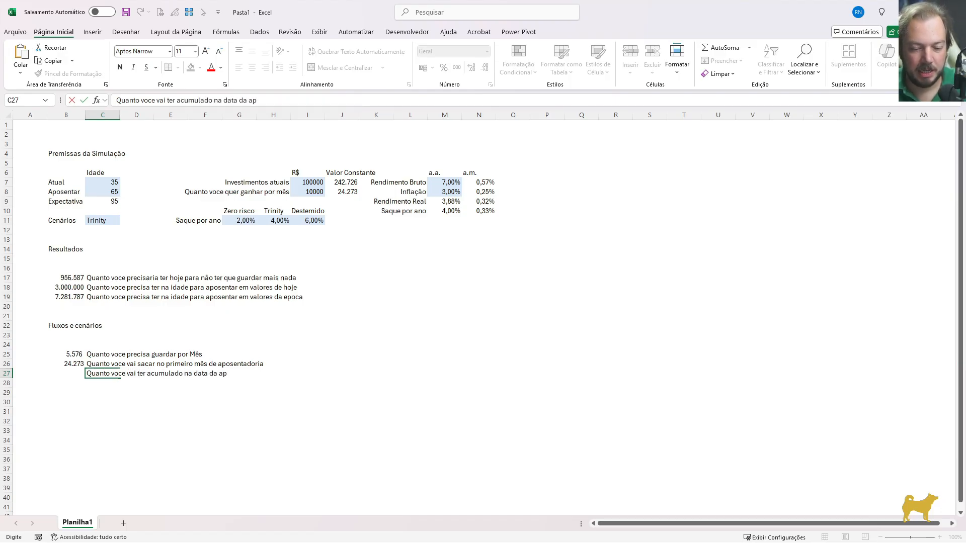
{"action": "key", "text": "Return"}
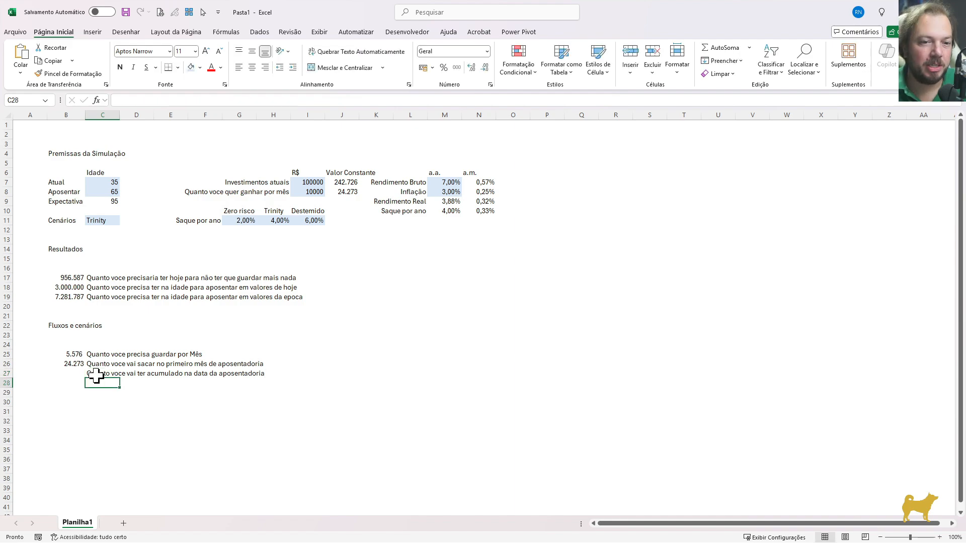
Link B27 to the amount needed at retirement in values of that time by entering =B19
{"action": "key", "text": "Up"}
{"action": "key", "text": "Up"}
{"action": "key", "text": "Left"}
{"action": "key", "text": "Right"}
{"action": "left_click_drag", "start_coordinate": [303, 345], "coordinate": [347, 414]}
{"action": "left_click", "coordinate": [77, 377]}
{"action": "type", "text": "="}
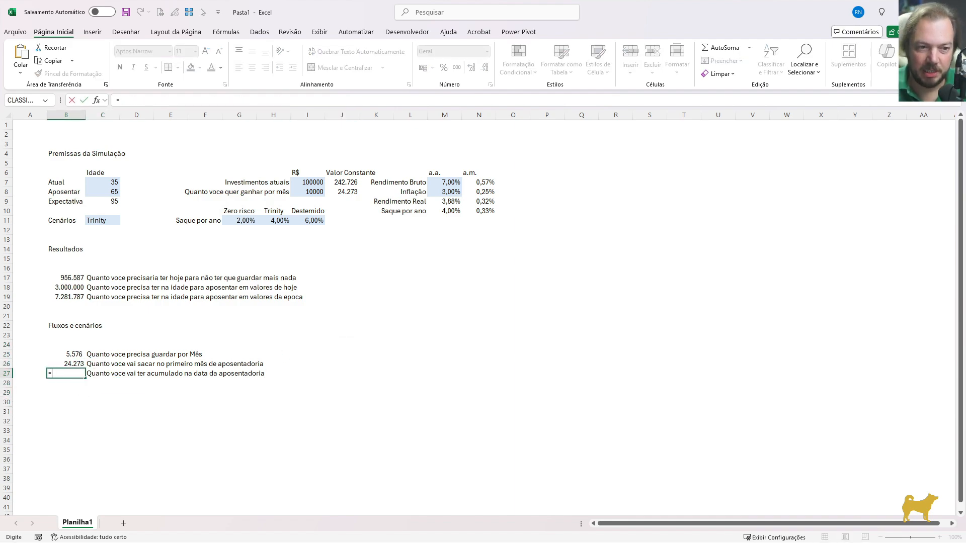
{"action": "left_click", "coordinate": [67, 297]}
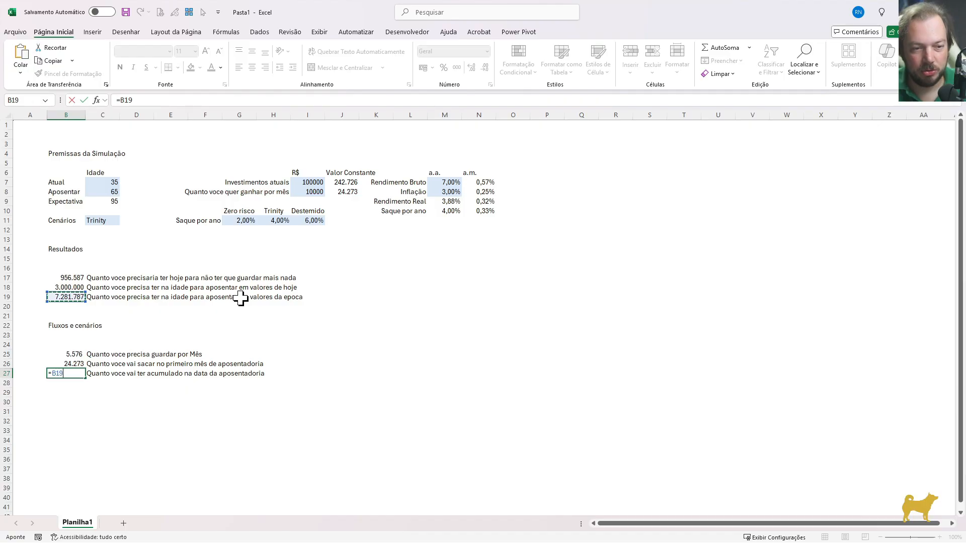
{"action": "key", "text": "Return"}
{"action": "left_click_drag", "start_coordinate": [67, 345], "coordinate": [454, 421]}
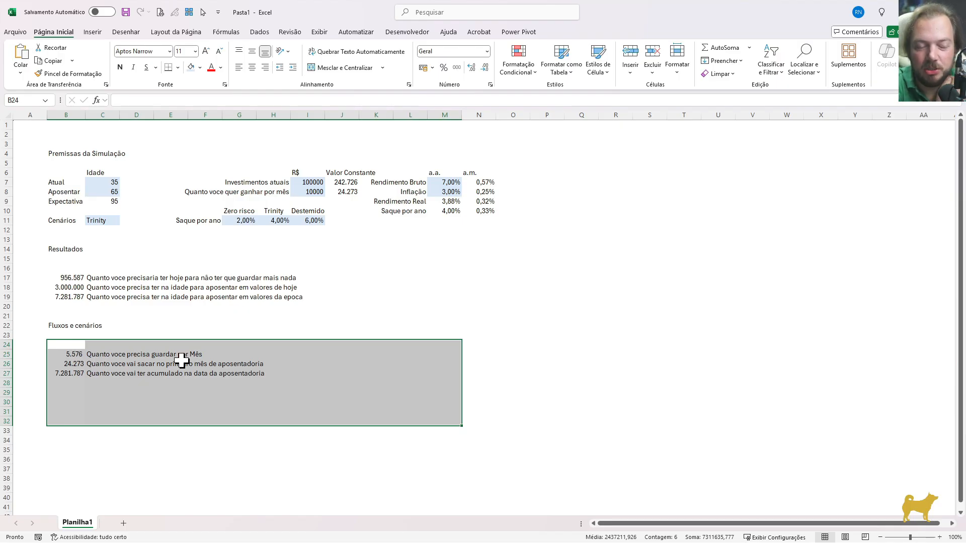
{"action": "left_click", "coordinate": [149, 362]}
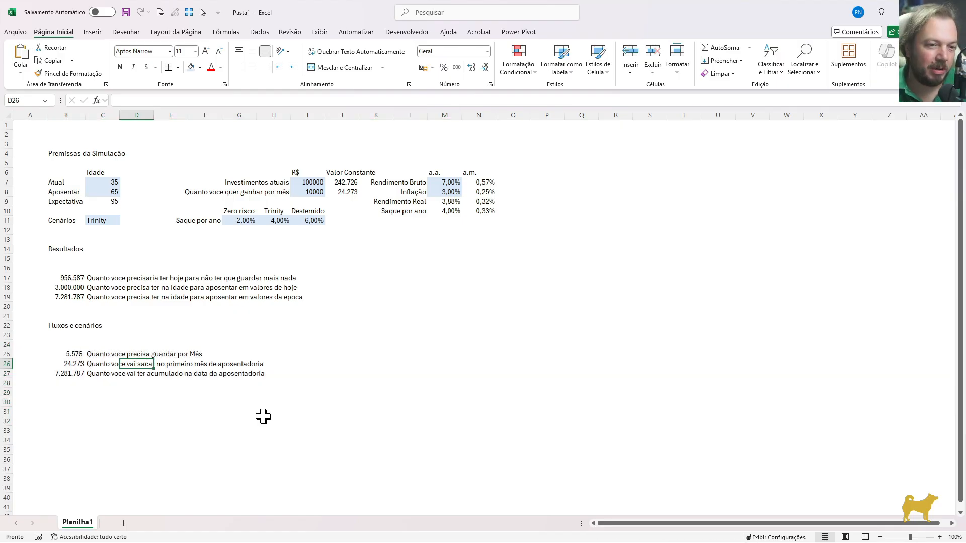
{"action": "key", "text": "Left"}
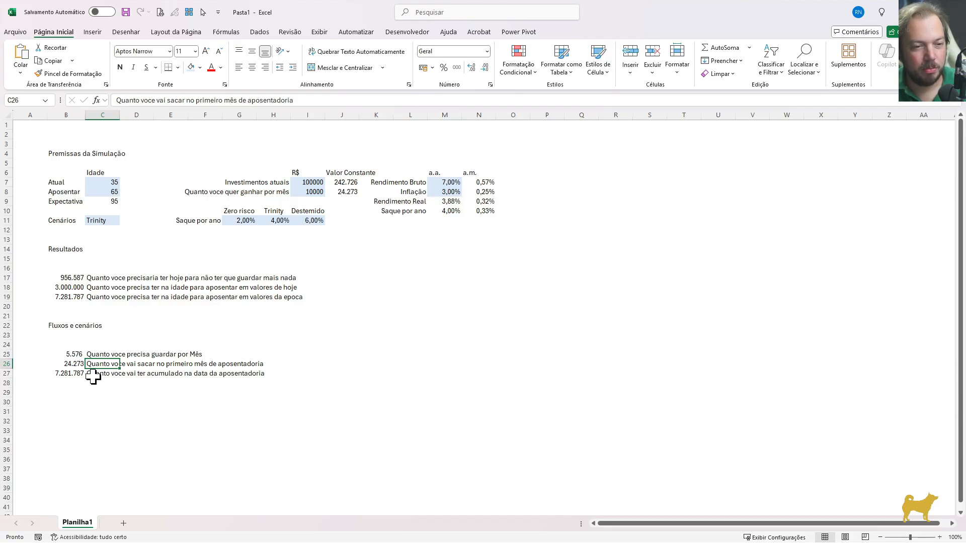
{"action": "left_click", "coordinate": [108, 383]}
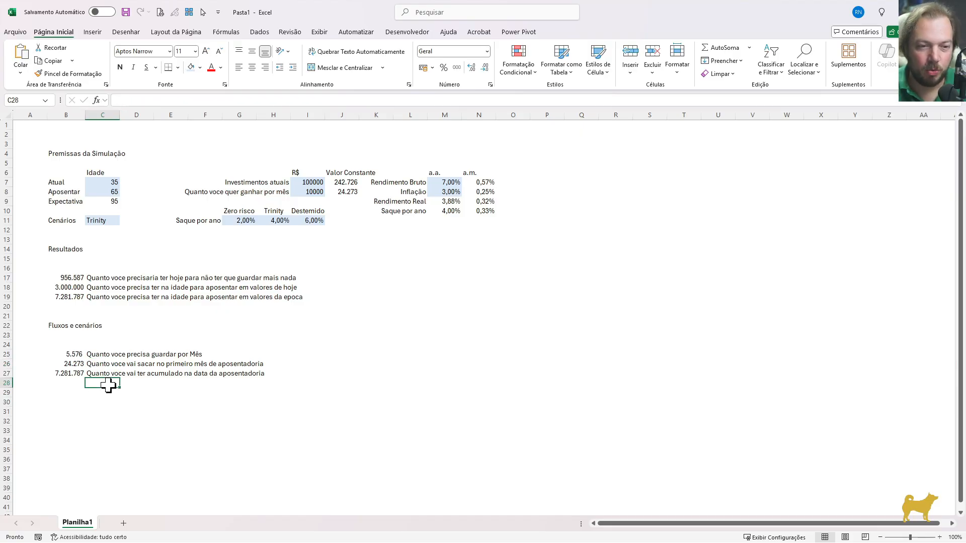
{"action": "key", "text": "Up"}
{"action": "left_click_drag", "start_coordinate": [73, 374], "coordinate": [102, 373]}
Label C28 "Quanto voce vai ter nada data da aposentadoria em valores de hoje"
{"action": "left_click", "coordinate": [97, 383]}
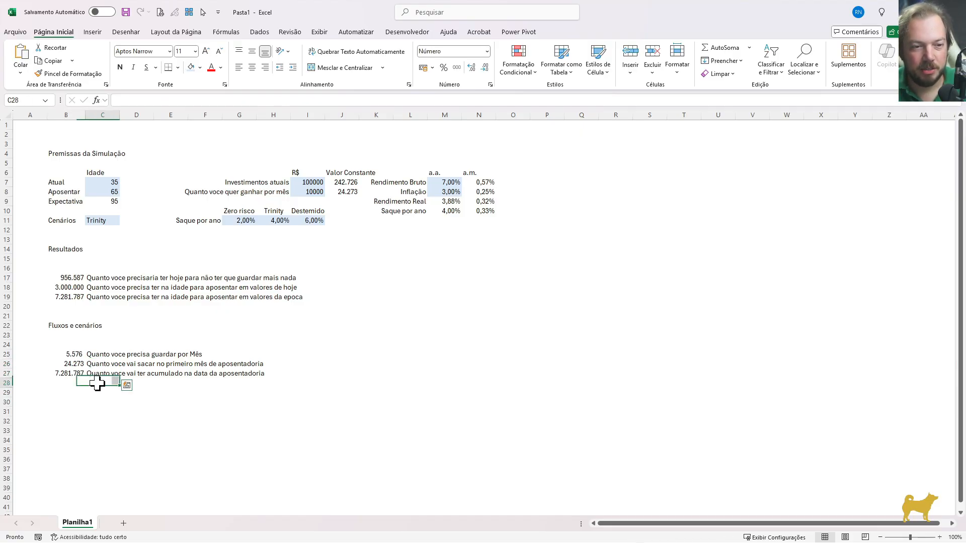
{"action": "left_click", "coordinate": [97, 383]}
{"action": "type", "text": "Quanto"}
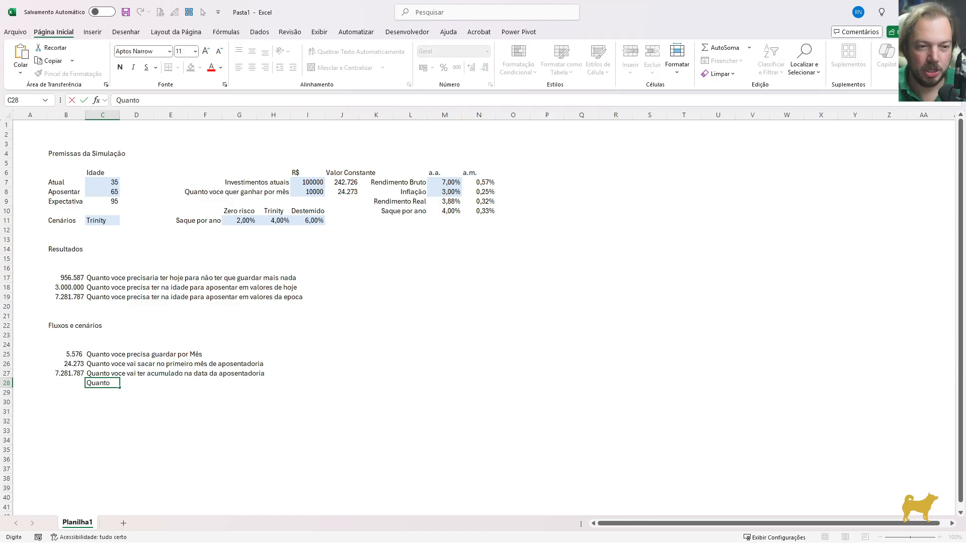
{"action": "type", "text": " voce vai ter nada data da aposentadoria em valores d"}
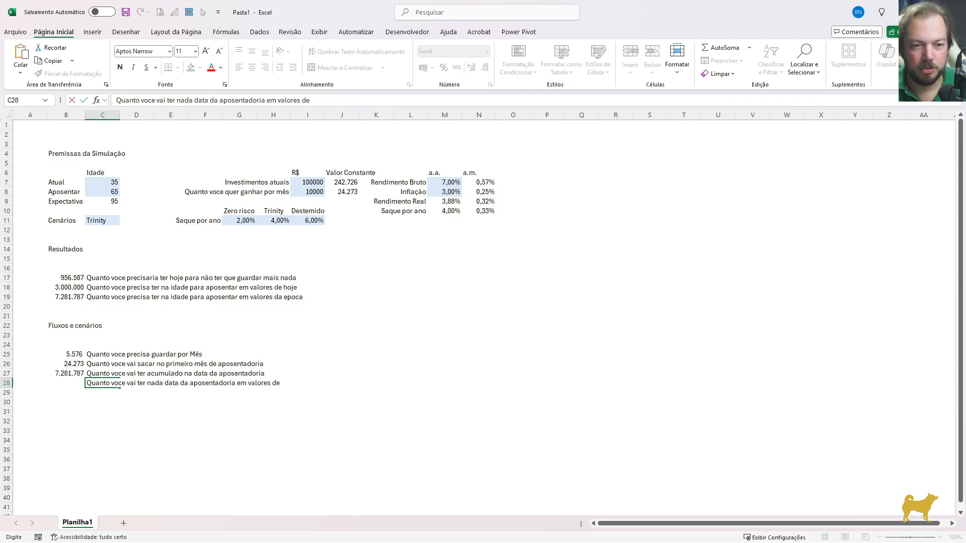
{"action": "type", "text": "e"}
{"action": "key", "text": "Return"}
Compare the formula in B18 with the one in B27
{"action": "left_click", "coordinate": [95, 384]}
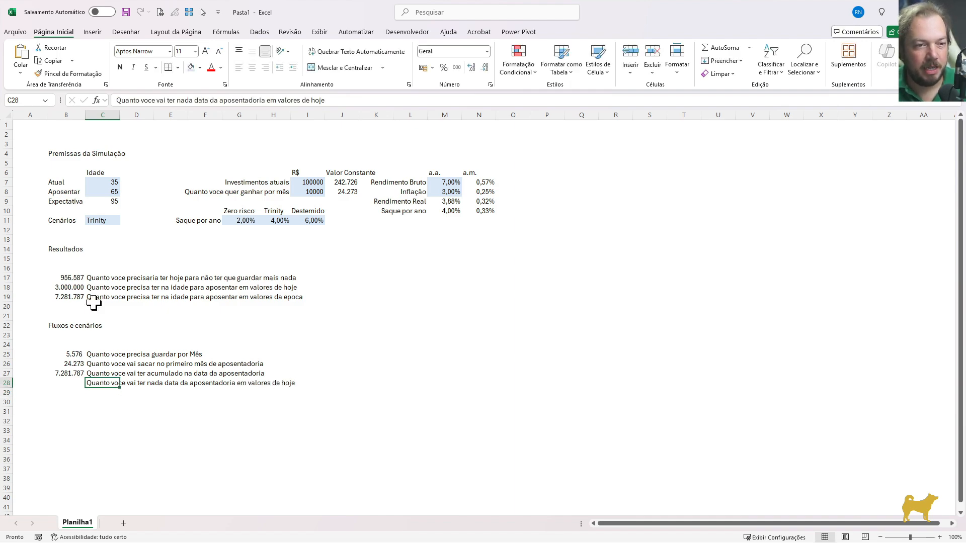
{"action": "left_click", "coordinate": [76, 289]}
{"action": "key", "text": "F2"}
{"action": "key", "text": "Escape"}
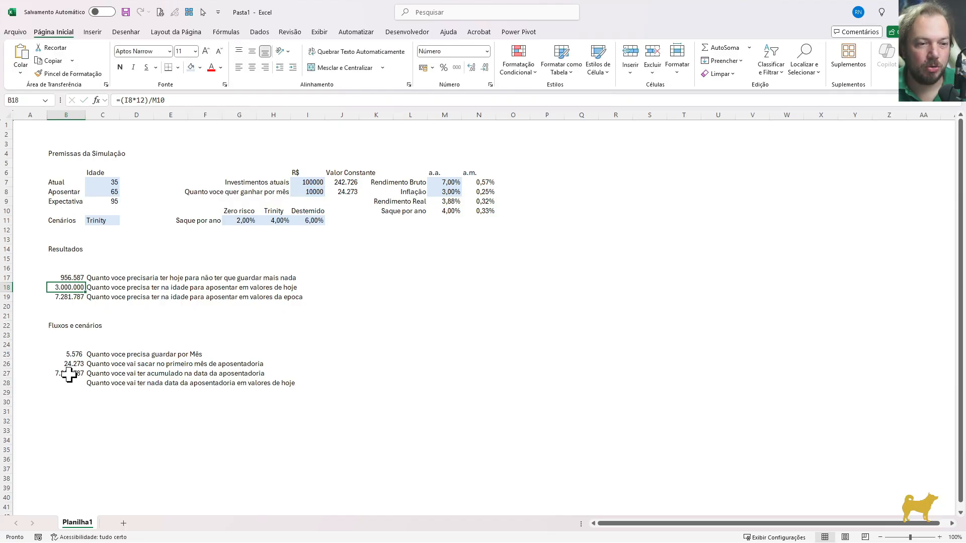
{"action": "left_click", "coordinate": [69, 374]}
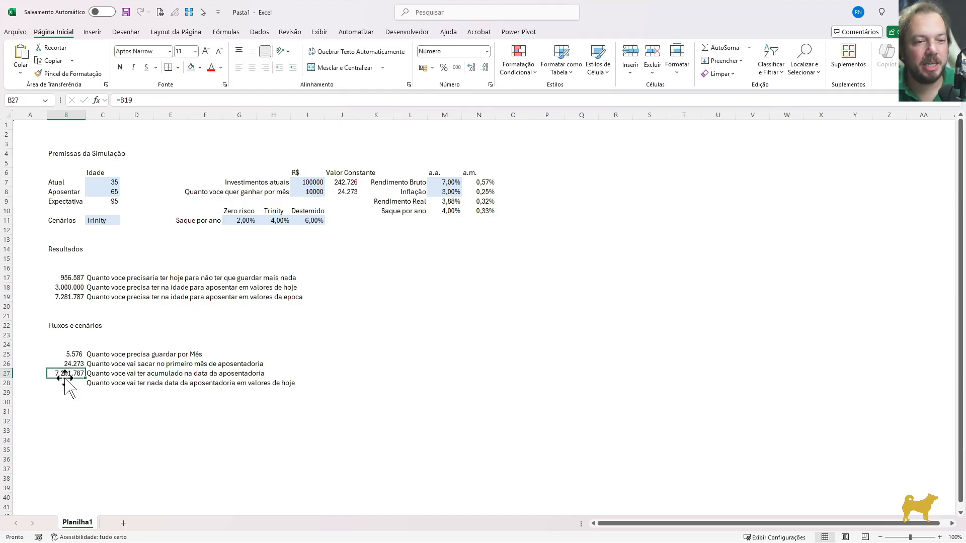
{"action": "left_click", "coordinate": [72, 287]}
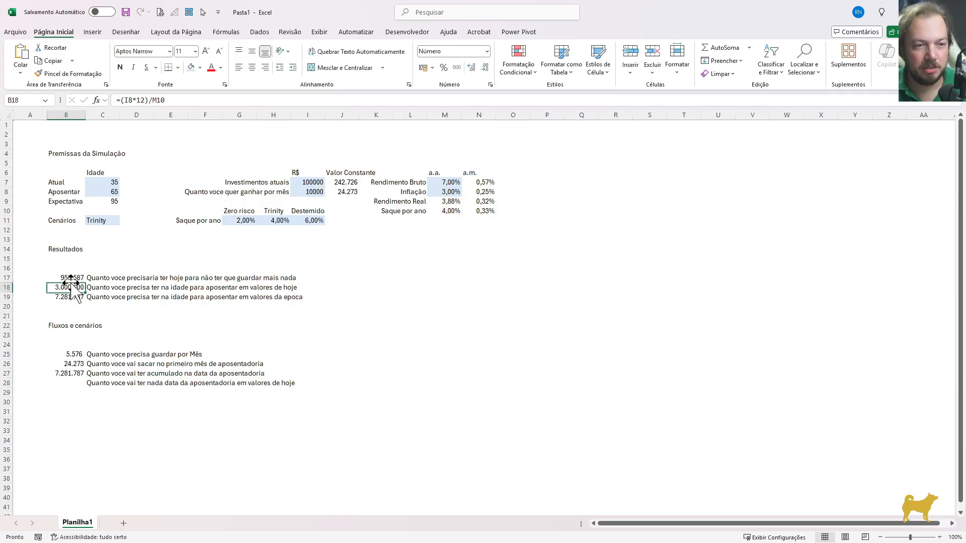
{"action": "left_click", "coordinate": [71, 375]}
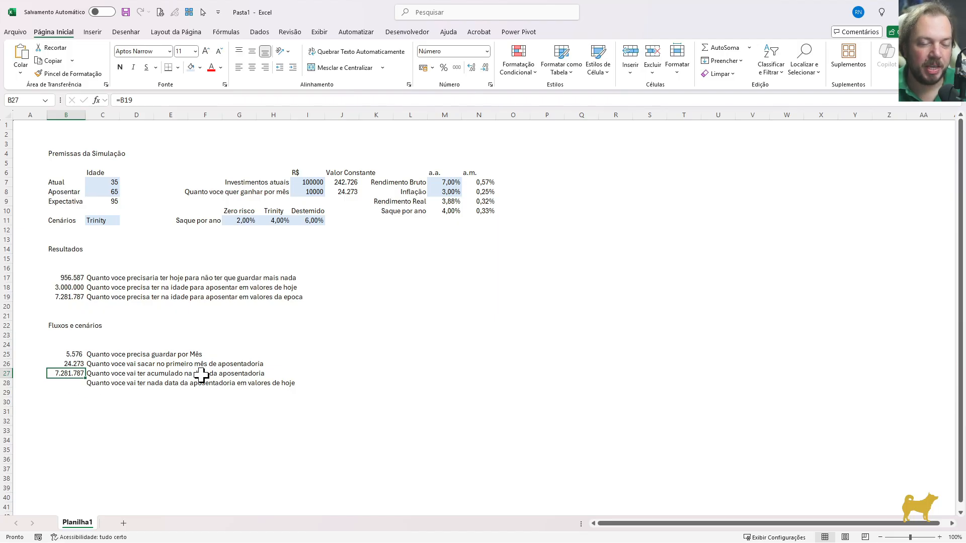
Start a present-value formula in B28 with monthly inflation as the rate and the months until retirement as periods: =VP($N$8;(C8-C7)*12
{"action": "left_click", "coordinate": [68, 384]}
{"action": "type", "text": "="}
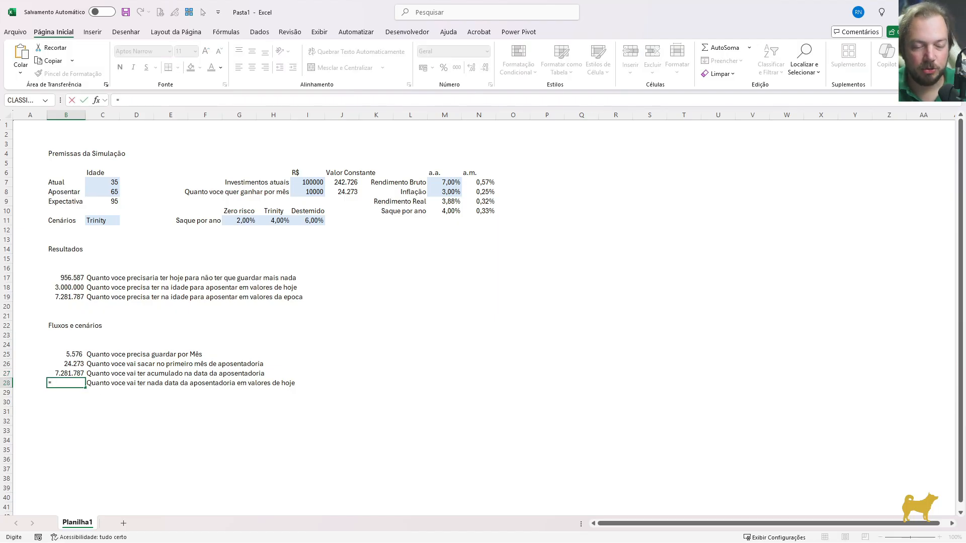
{"action": "type", "text": "VP("}
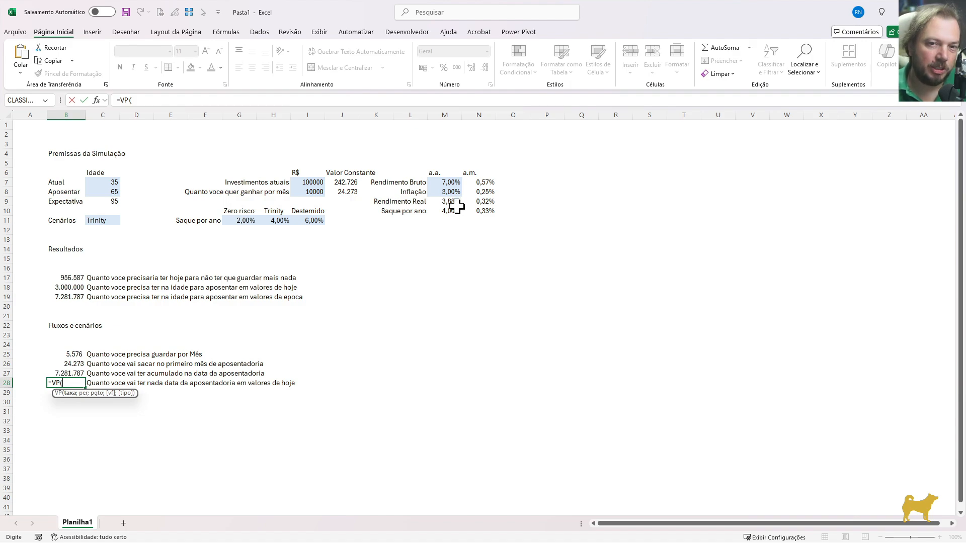
{"action": "left_click", "coordinate": [482, 192]}
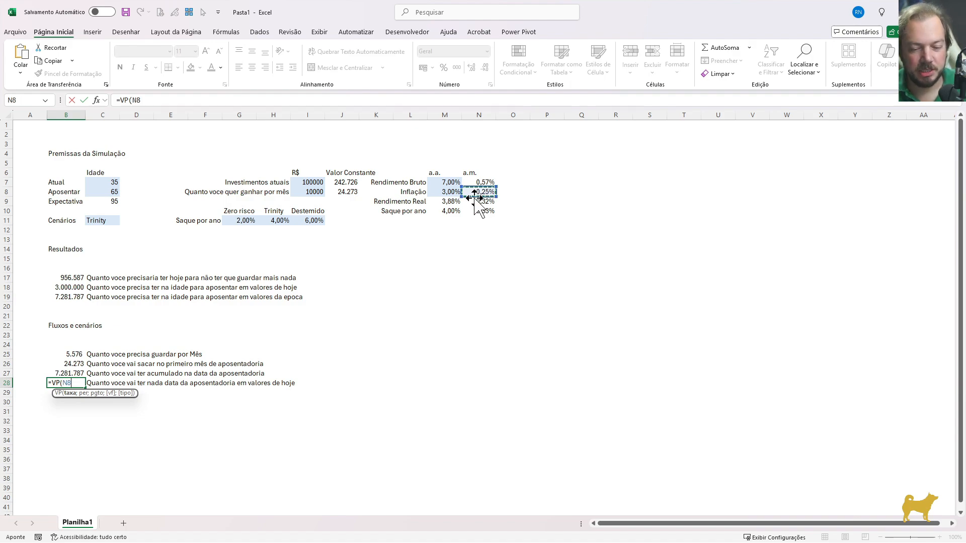
{"action": "key", "text": "F4"}
{"action": "type", "text": ";"}
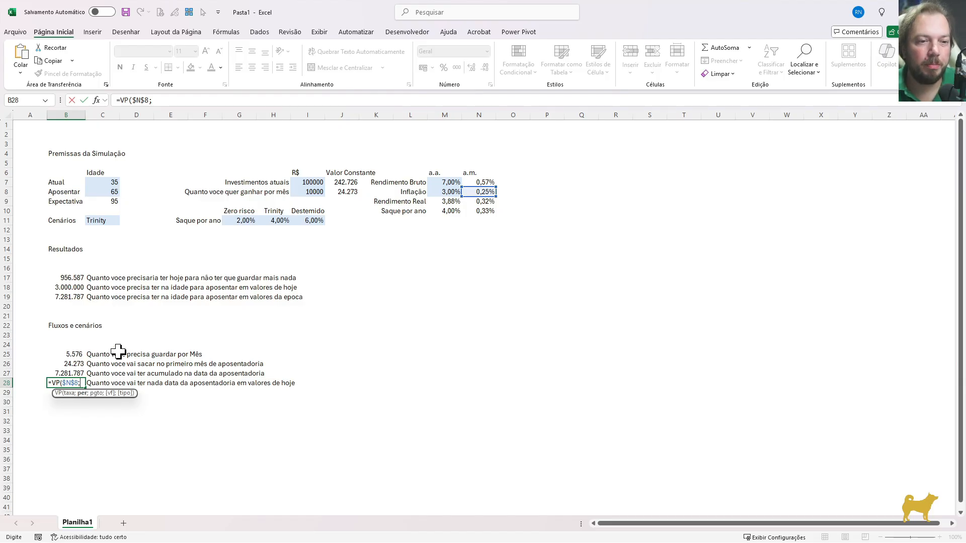
{"action": "type", "text": "("}
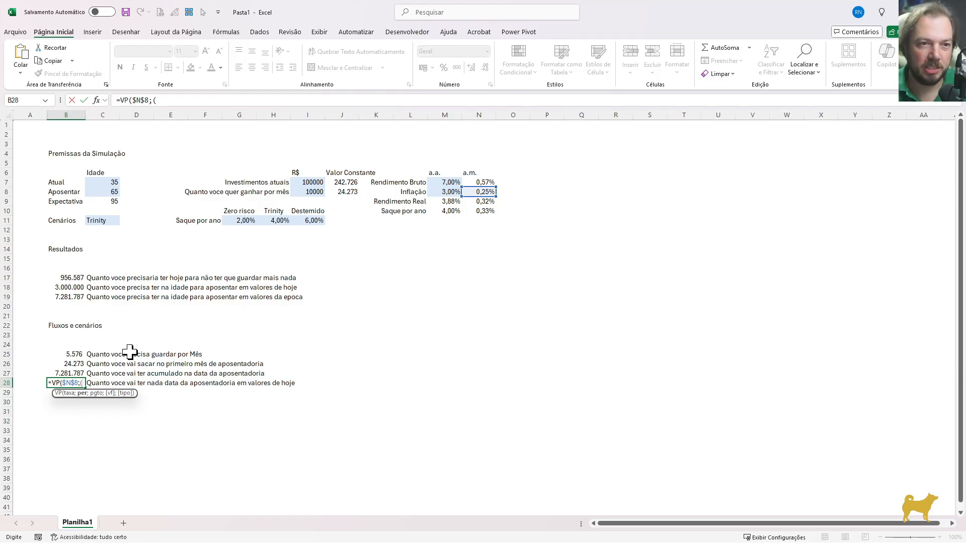
{"action": "left_click", "coordinate": [111, 192]}
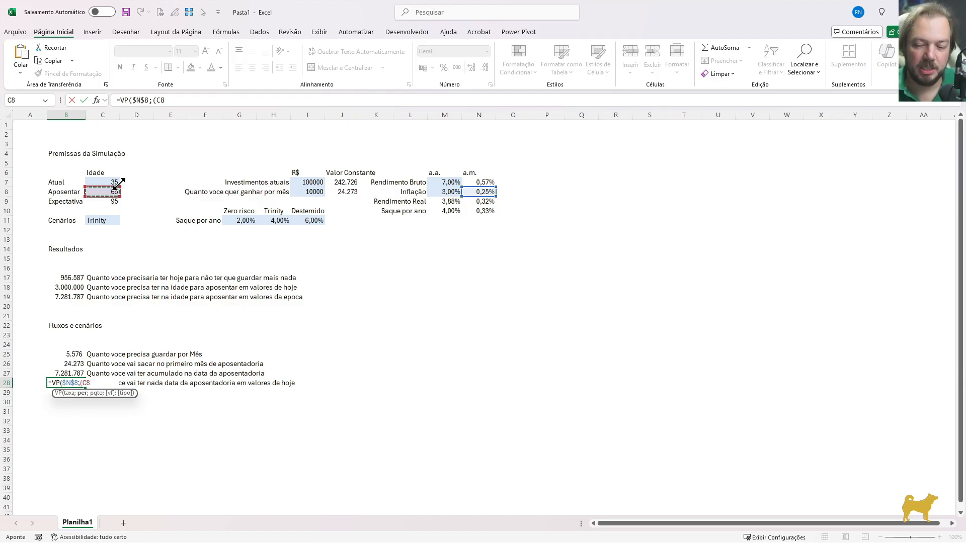
{"action": "type", "text": "-"}
{"action": "left_click", "coordinate": [110, 182]}
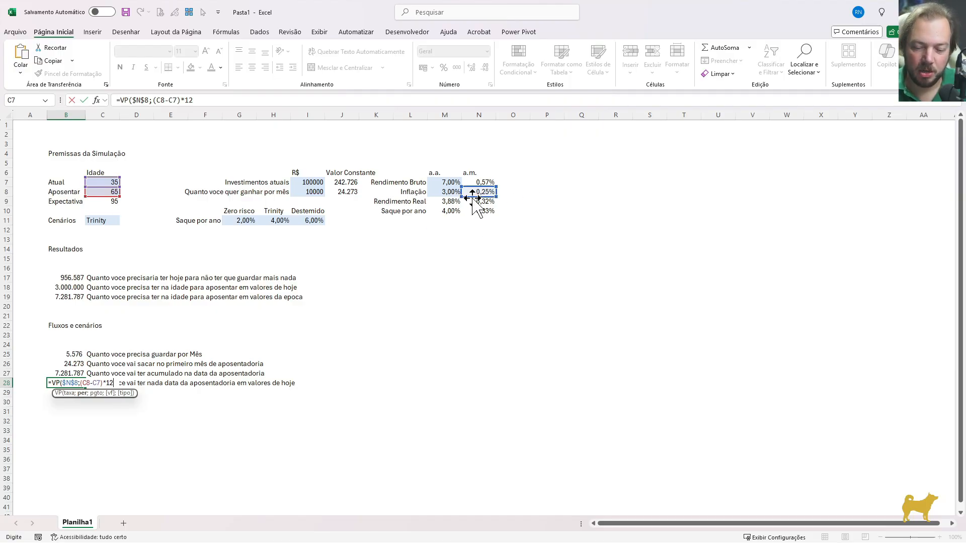
Complete B28's VP formula with an empty payment argument and -B27 as the future value
{"action": "type", "text": ";"}
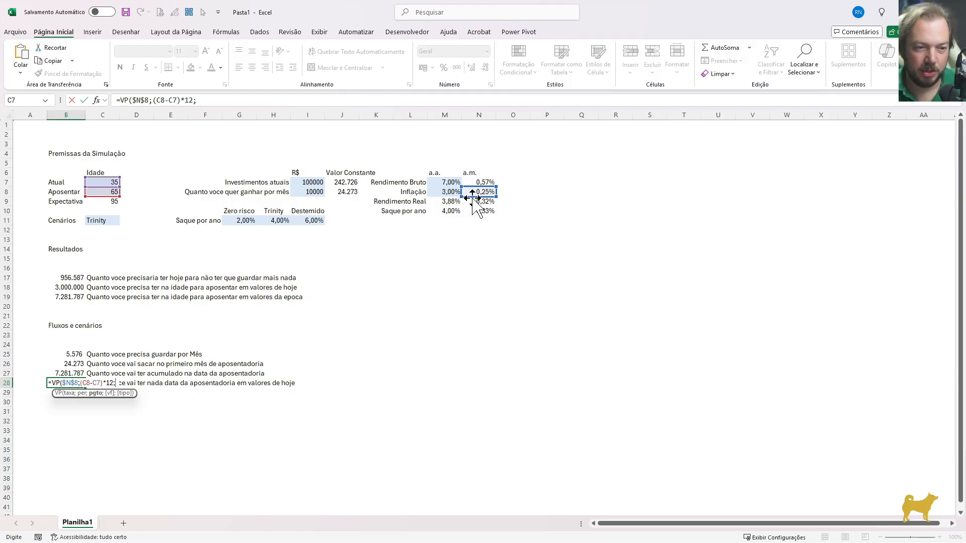
{"action": "type", "text": ";"}
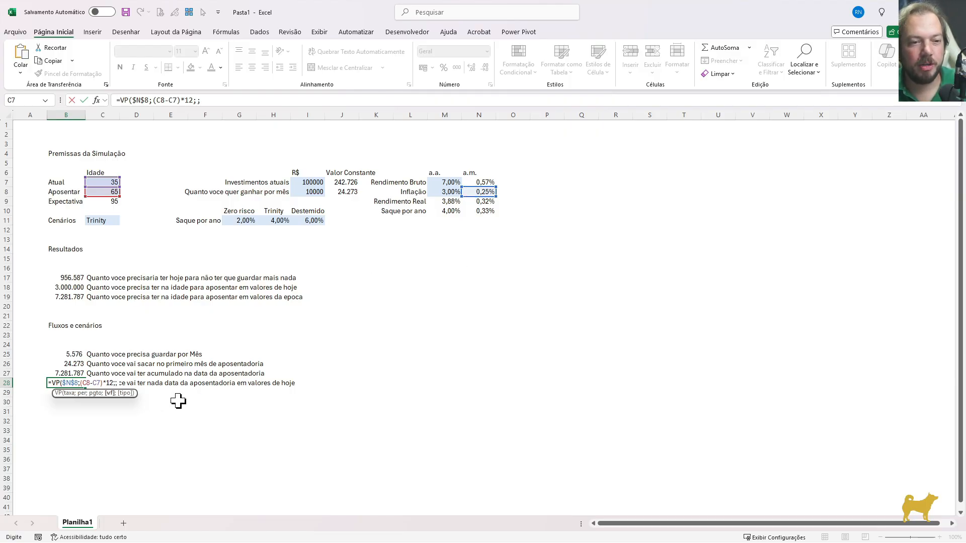
{"action": "type", "text": "-"}
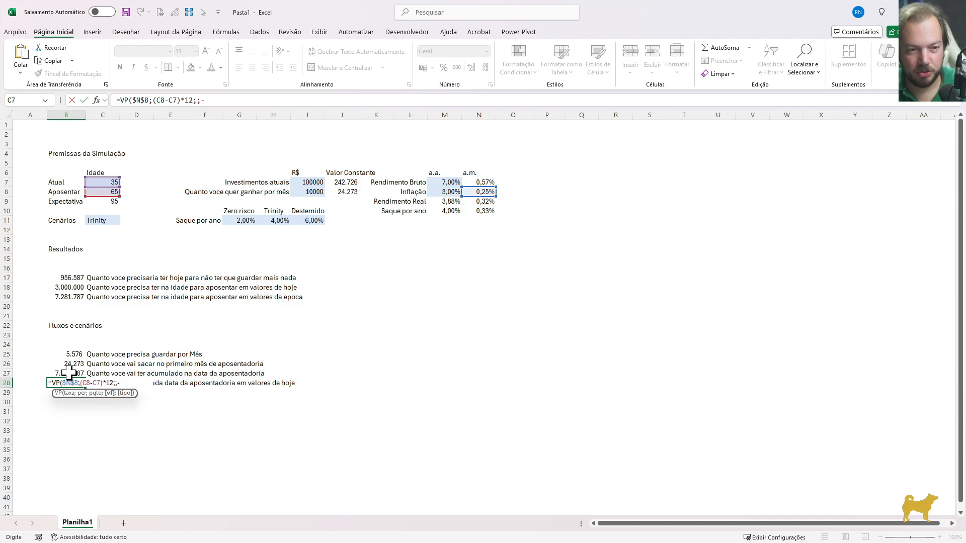
{"action": "left_click", "coordinate": [65, 373]}
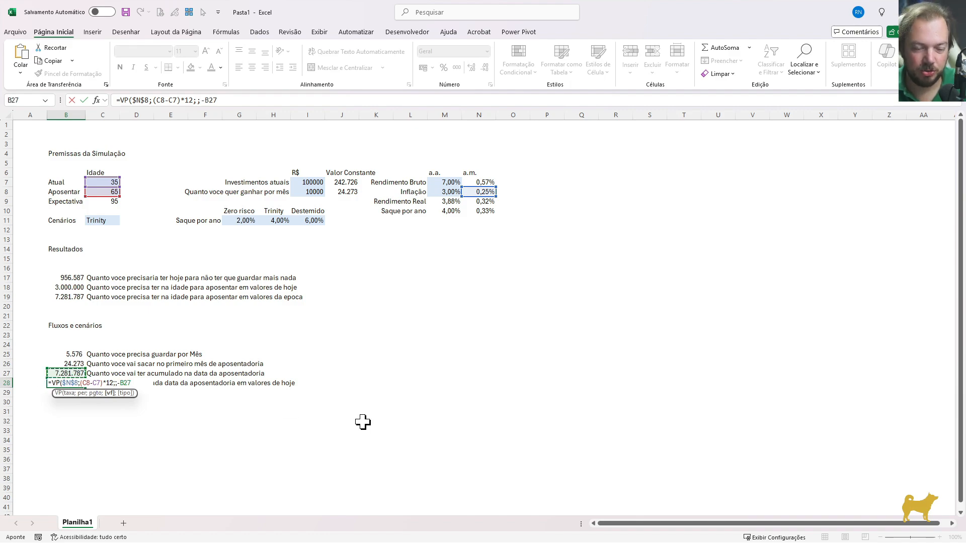
{"action": "type", "text": ")"}
{"action": "key", "text": "Return"}
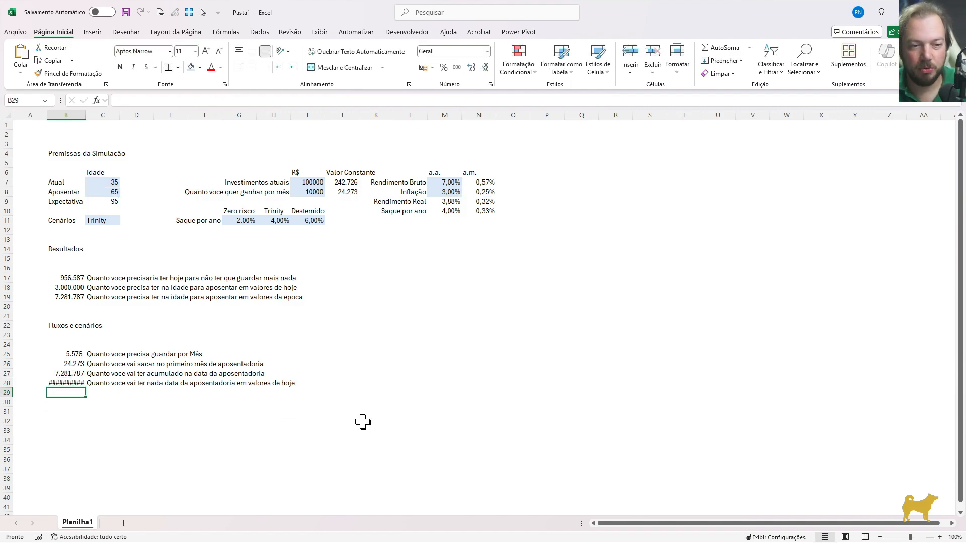
{"action": "key", "text": "Up"}
{"action": "key", "text": "Up"}
{"action": "key", "text": "Down"}
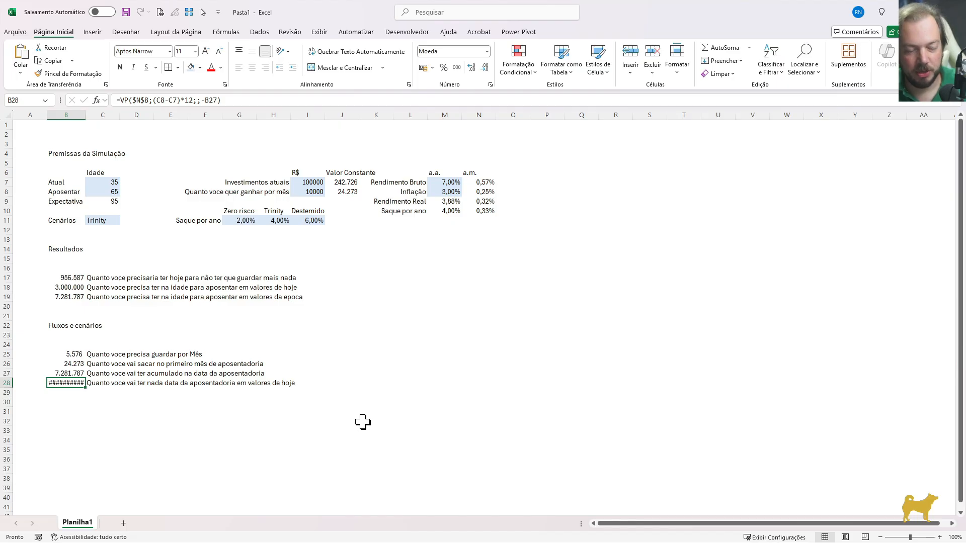
{"action": "key", "text": "Down"}
Format B28 as a number with zero decimal places and the thousands separator
{"action": "key", "text": "Up"}
{"action": "key", "text": "Down"}
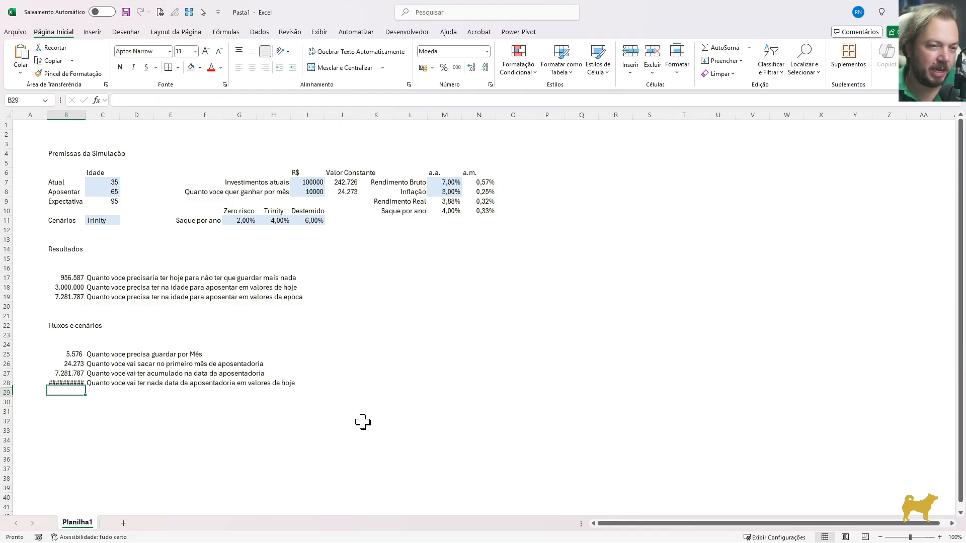
{"action": "key", "text": "Up"}
{"action": "key", "text": "ctrl+1"}
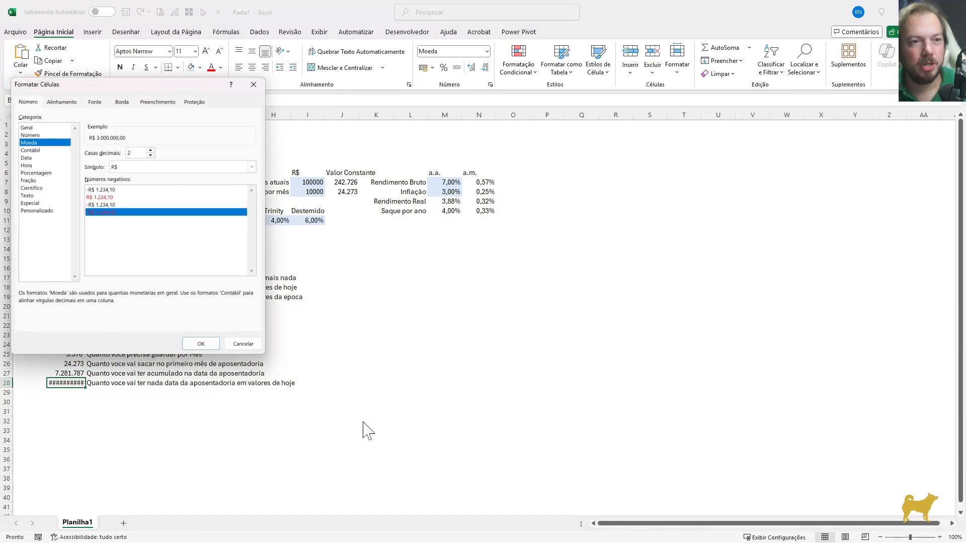
{"action": "key", "text": "Up"}
{"action": "key", "text": "Tab"}
{"action": "key", "text": "Tab"}
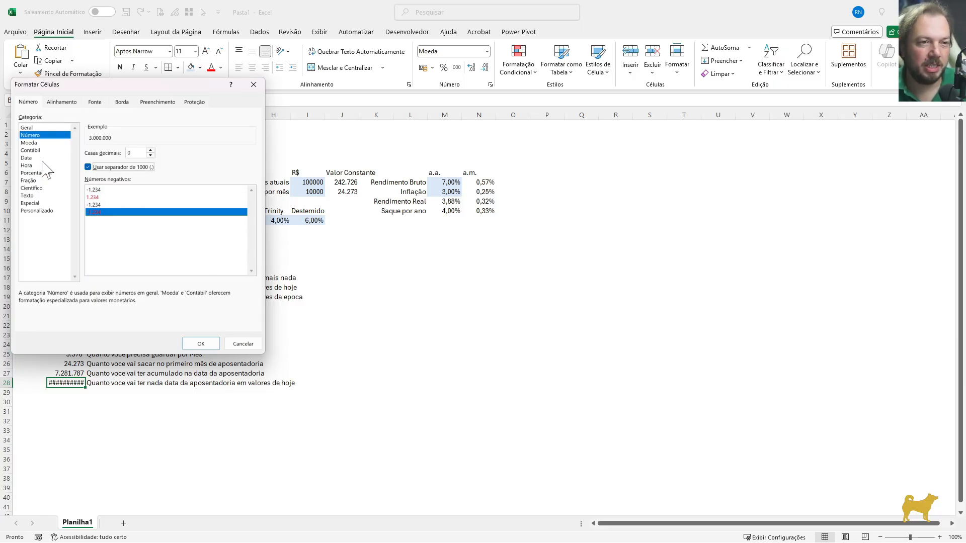
{"action": "left_click", "coordinate": [200, 343]}
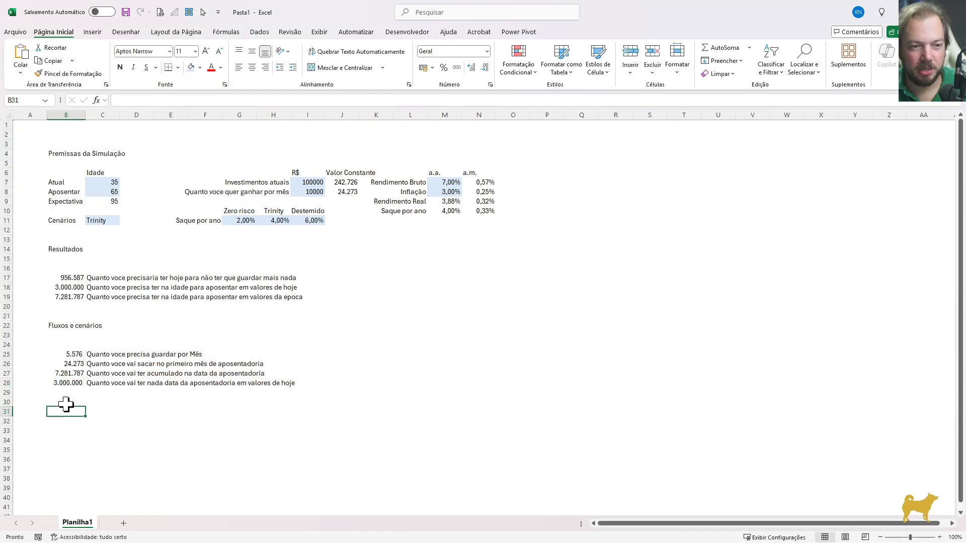
Compare the formula in B18 with the one in B28
{"action": "key", "text": "F2"}
{"action": "key", "text": "Escape"}
{"action": "left_click", "coordinate": [75, 289]}
{"action": "key", "text": "F2"}
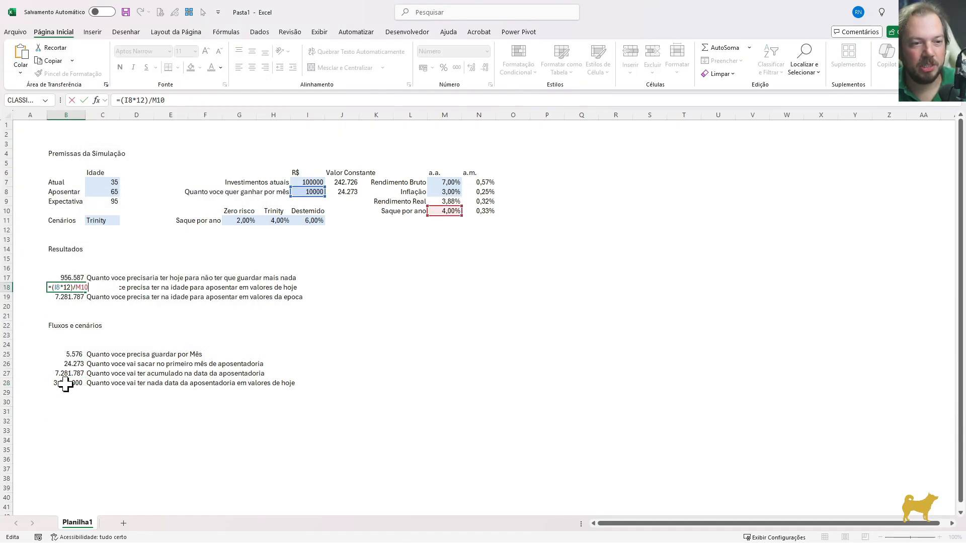
{"action": "key", "text": "Escape"}
{"action": "left_click", "coordinate": [71, 384]}
{"action": "key", "text": "F2"}
{"action": "key", "text": "Escape"}
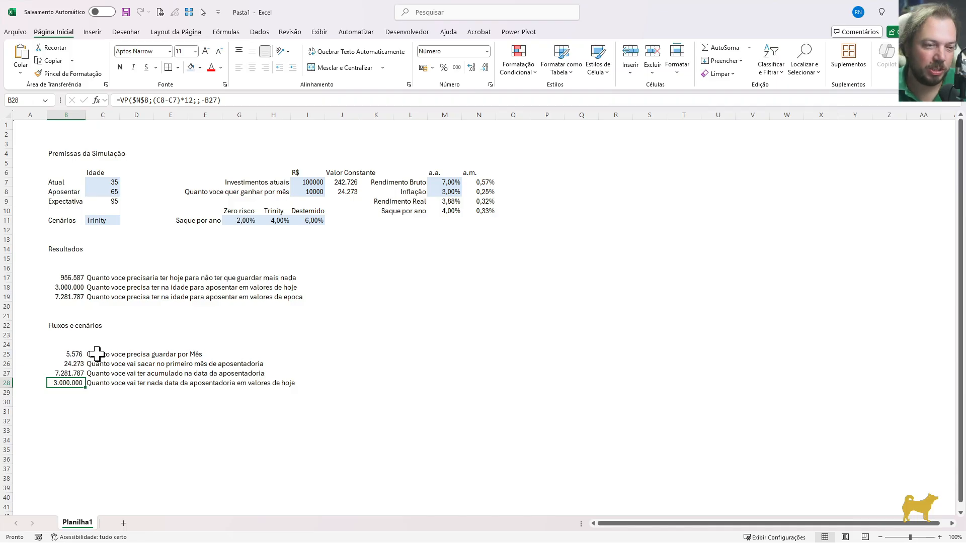
Enter the headers "Período" in H33 and "Idade" in I33 below the results
{"action": "key", "text": "Down"}
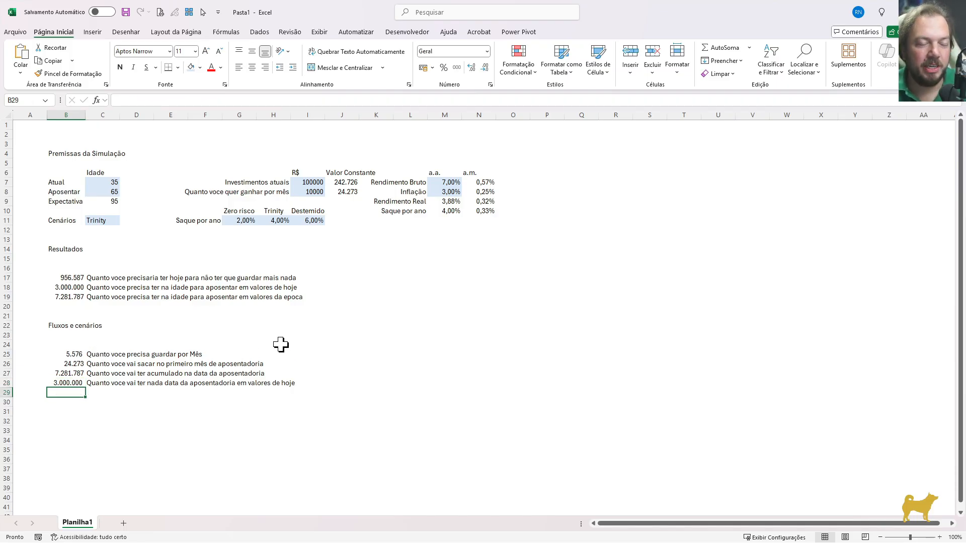
{"action": "key", "text": "Down"}
{"action": "key", "text": "Down"}
{"action": "key", "text": "Down"}
{"action": "key", "text": "Down"}
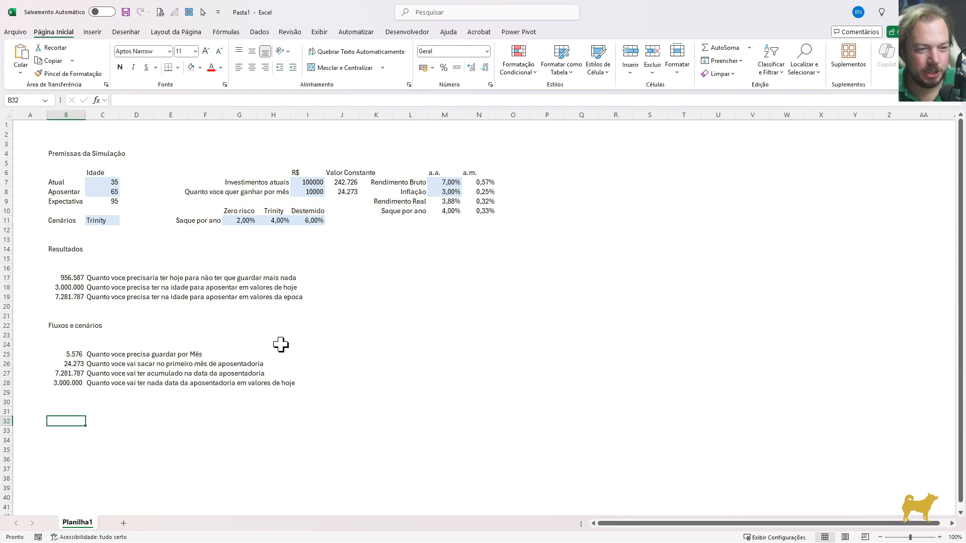
{"action": "key", "text": "Right"}
{"action": "key", "text": "Right"}
{"action": "key", "text": "Right"}
{"action": "key", "text": "Right"}
{"action": "key", "text": "Right"}
{"action": "key", "text": "Right"}
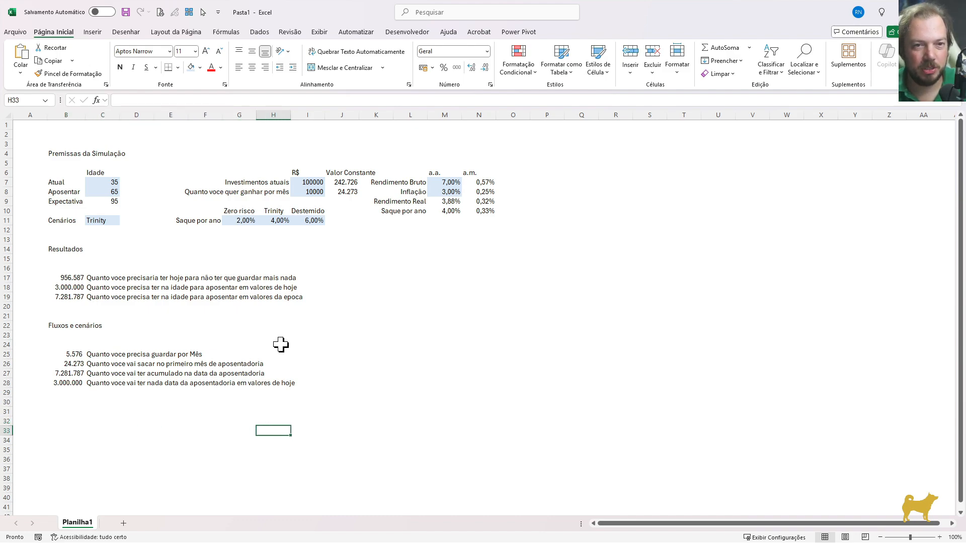
{"action": "type", "text": "Período"}
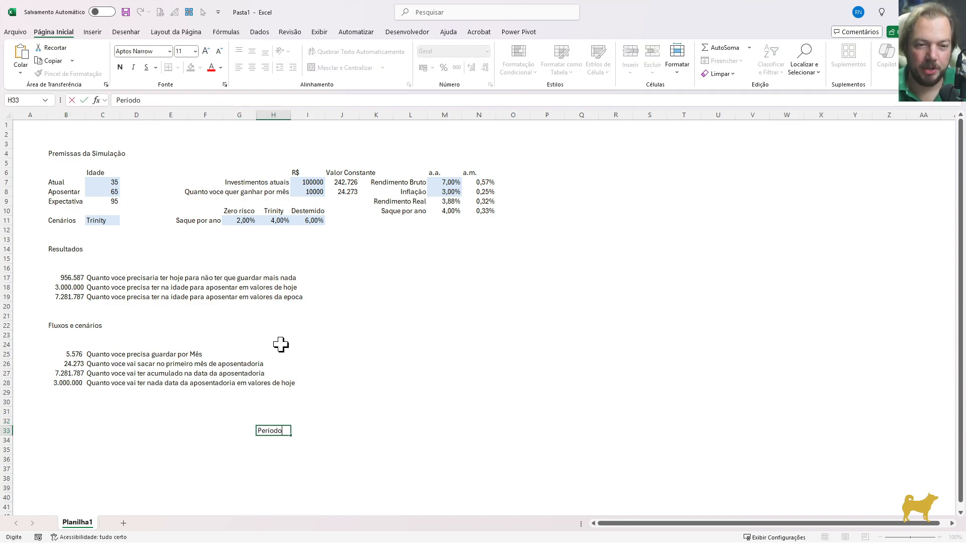
{"action": "key", "text": "Tab"}
{"action": "type", "text": "Ida"}
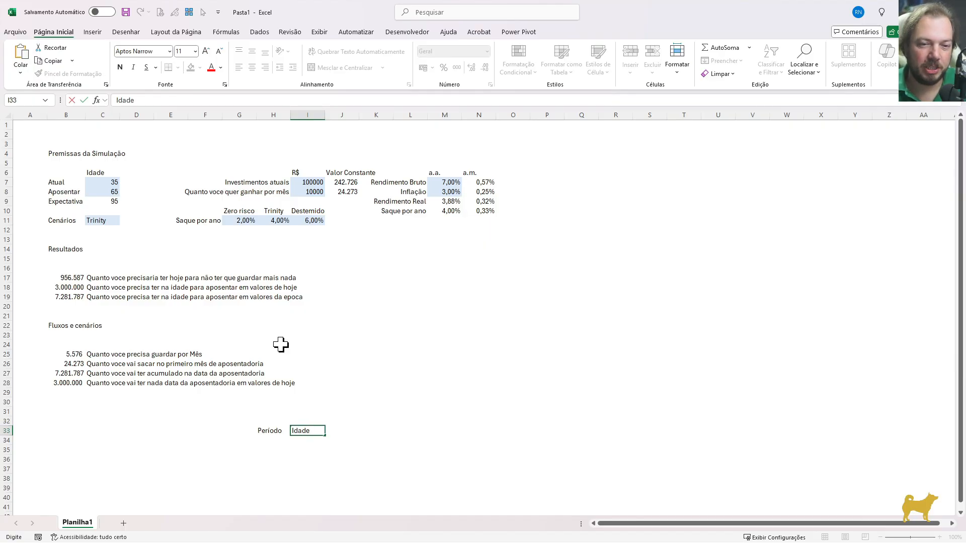
{"action": "type", "text": "de"}
{"action": "key", "text": "Return"}
Start the projection table with period 0 in H34 and link I34 to the current age using =C7
{"action": "left_click_drag", "start_coordinate": [80, 431], "coordinate": [177, 471]}
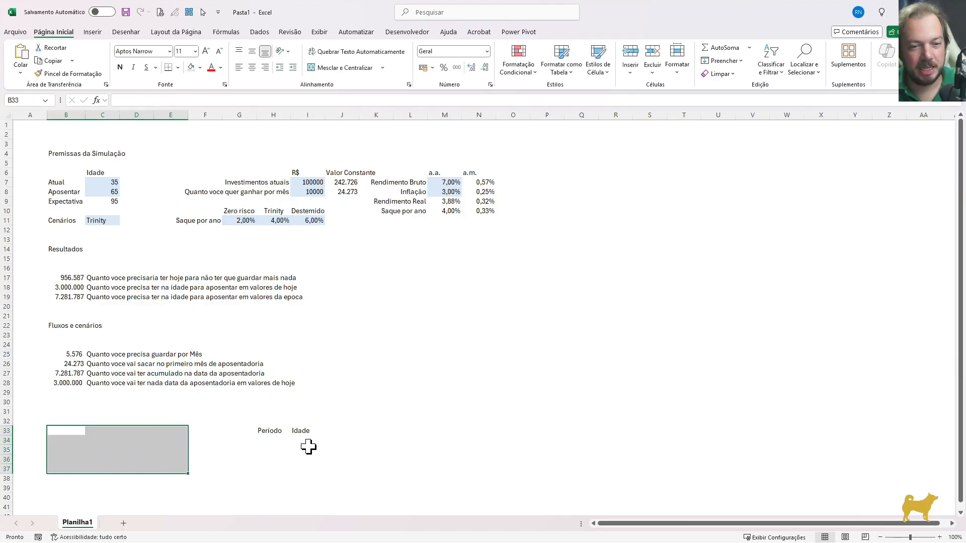
{"action": "scroll", "coordinate": [308, 446], "scroll_direction": "down", "scroll_amount": 1}
{"action": "left_click", "coordinate": [276, 414]}
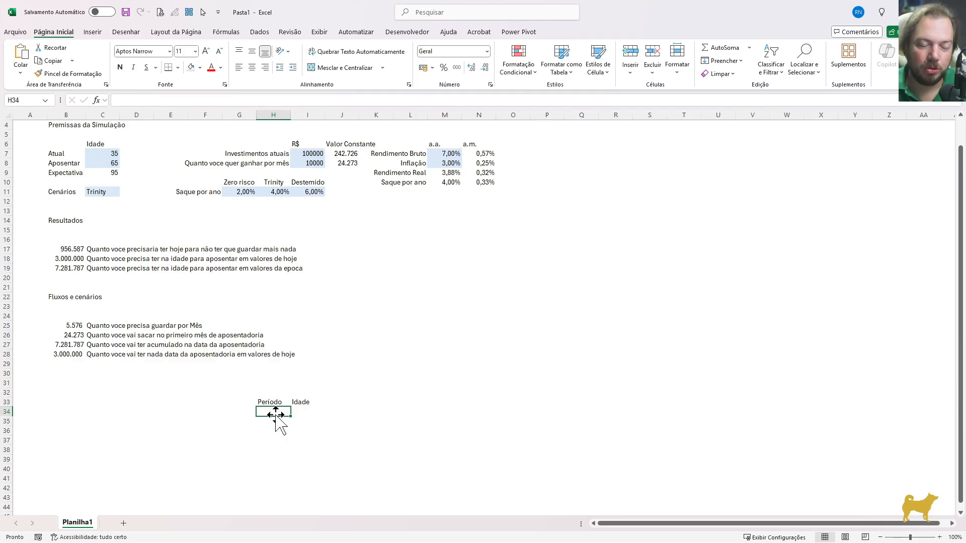
{"action": "type", "text": "0"}
{"action": "key", "text": "Tab"}
{"action": "type", "text": "="}
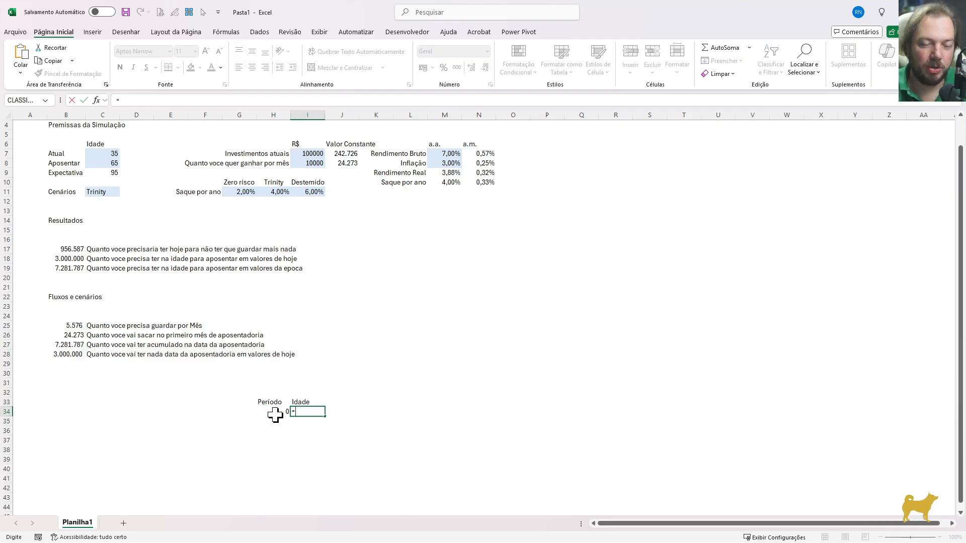
{"action": "left_click", "coordinate": [111, 154]}
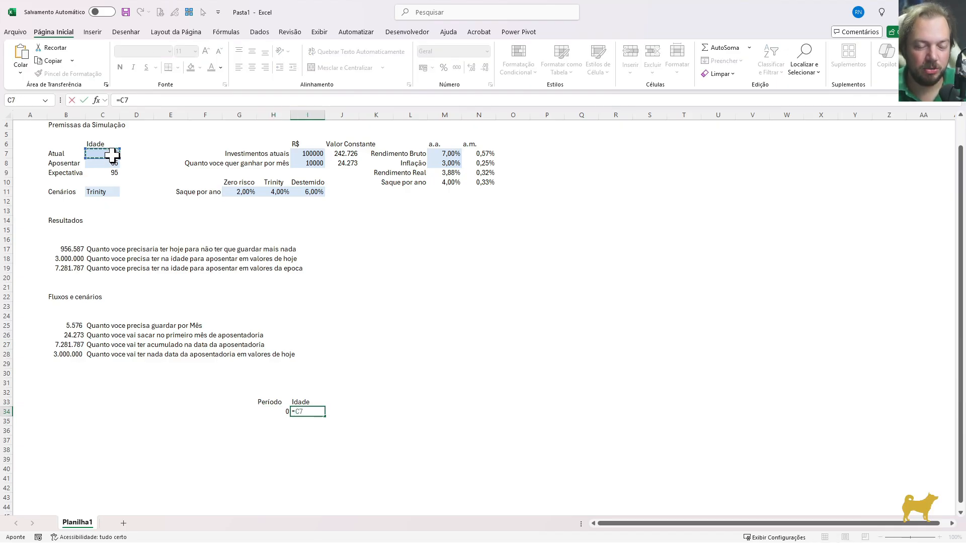
{"action": "key", "text": "Return"}
Enter =H34+1 in H35 to increment the period by one
{"action": "type", "text": "="}
{"action": "key", "text": "Up"}
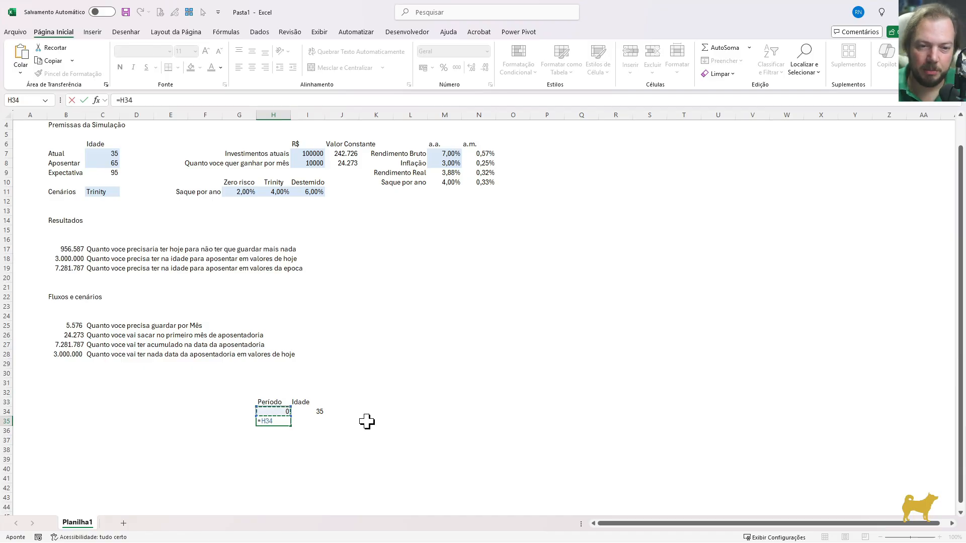
{"action": "type", "text": "+1"}
{"action": "key", "text": "ctrl+Return"}
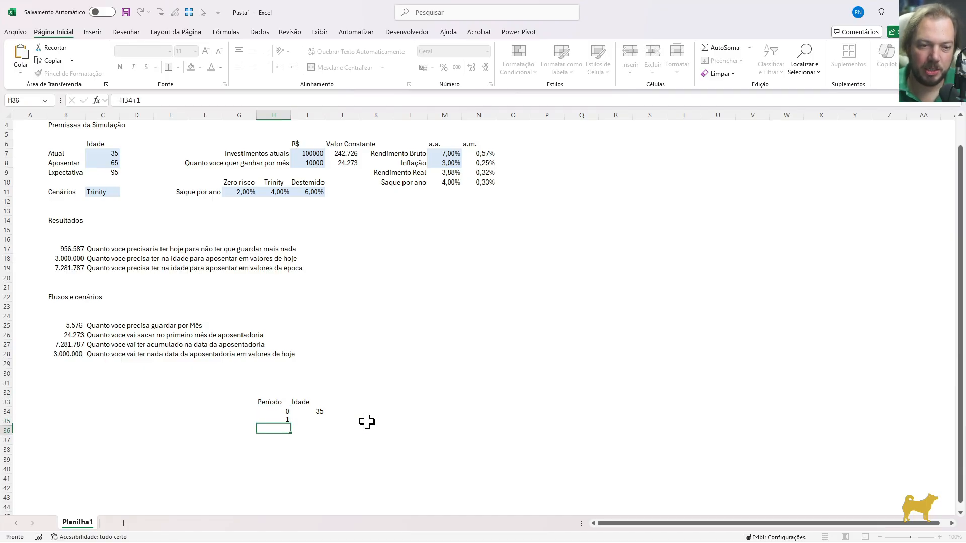
Fill the period formula down column H from H35 to H140
{"action": "key", "text": "shift+Page_Down"}
{"action": "key", "text": "shift+Page_Down"}
{"action": "key", "text": "shift+Page_Down"}
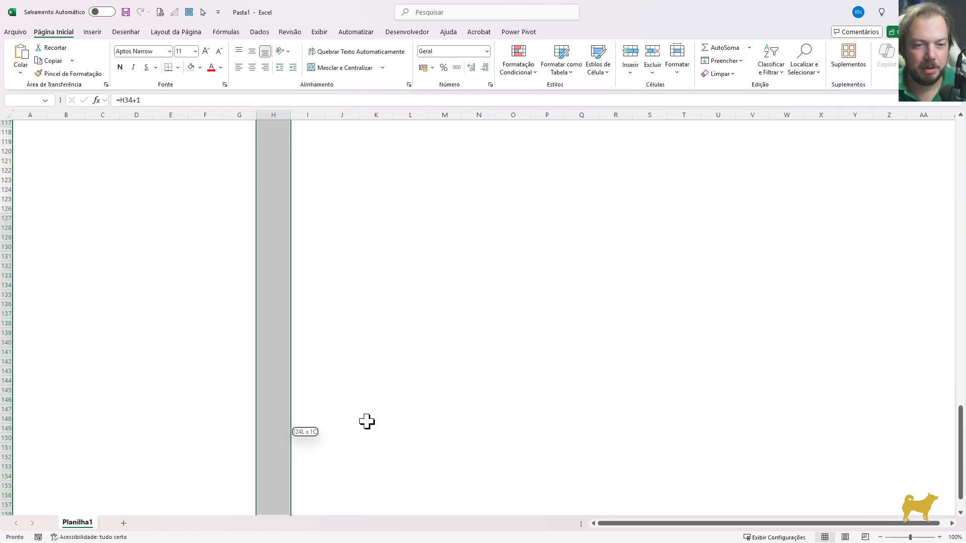
{"action": "key", "text": "shift+Up"}
{"action": "key", "text": "shift+Up"}
{"action": "key", "text": "shift+Up"}
{"action": "key", "text": "shift+Up"}
{"action": "key", "text": "shift+Up"}
{"action": "key", "text": "shift+Up"}
{"action": "key", "text": "shift+Up"}
{"action": "key", "text": "shift+Up"}
{"action": "key", "text": "shift+Up"}
{"action": "key", "text": "shift+Up"}
{"action": "key", "text": "shift+Up"}
{"action": "key", "text": "shift+Up"}
{"action": "key", "text": "shift+Up"}
{"action": "key", "text": "shift+Up"}
{"action": "key", "text": "shift+Up"}
{"action": "key", "text": "shift+Up"}
{"action": "key", "text": "shift+Up"}
{"action": "key", "text": "shift+Up"}
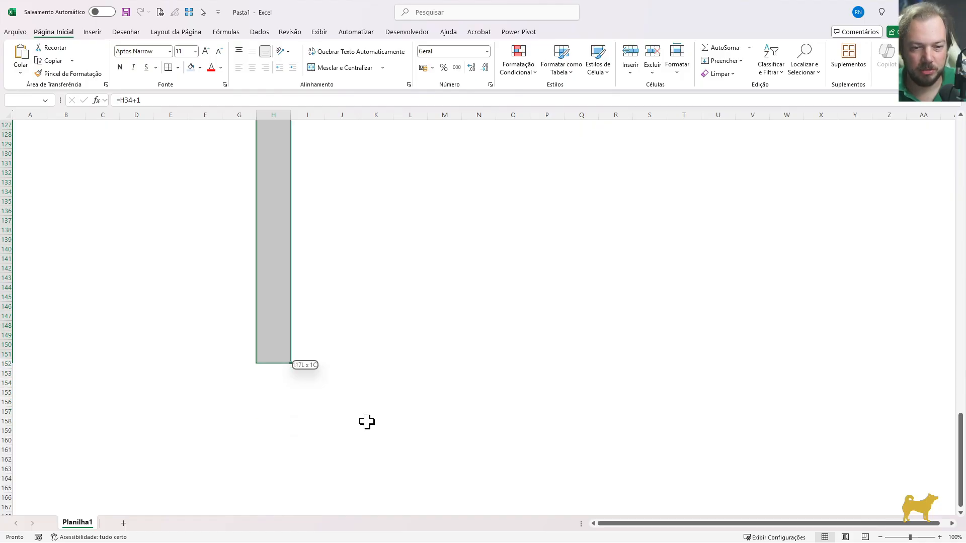
{"action": "key", "text": "ctrl+d"}
{"action": "key", "text": "ctrl+Down"}
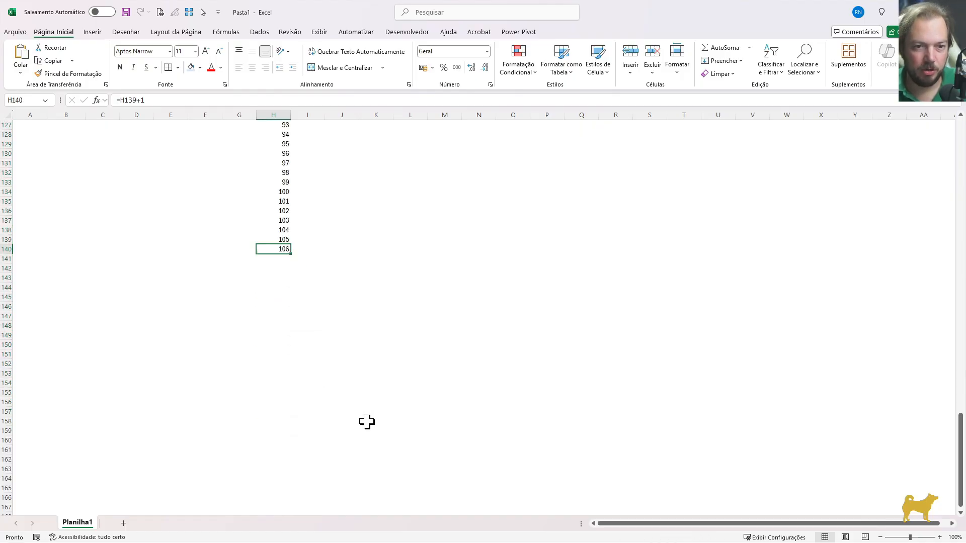
Clear H135:H140 to remove the periods above 100
{"action": "key", "text": "Up"}
{"action": "key", "text": "Up"}
{"action": "key", "text": "Up"}
{"action": "key", "text": "Up"}
{"action": "key", "text": "Up"}
{"action": "key", "text": "ctrl+shift+Down"}
{"action": "key", "text": "Delete"}
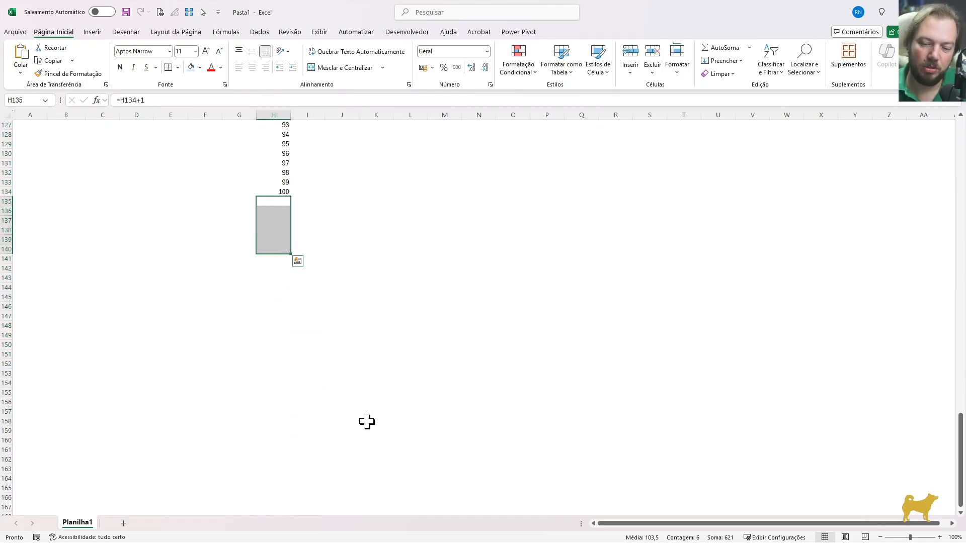
{"action": "key", "text": "Up"}
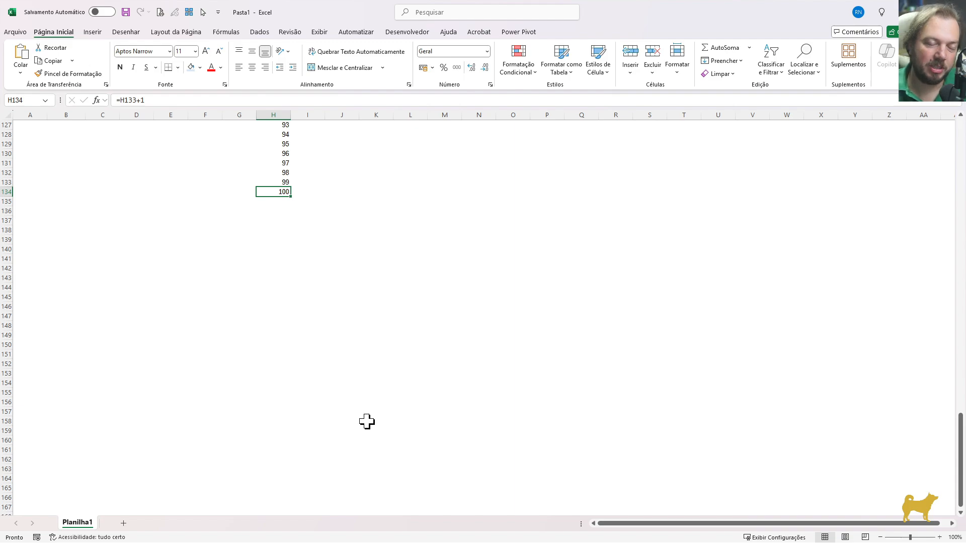
Examine the Período column from its first to its last row, alongside the Idade column
{"action": "key", "text": "ctrl+Up"}
{"action": "key", "text": "ctrl+Down"}
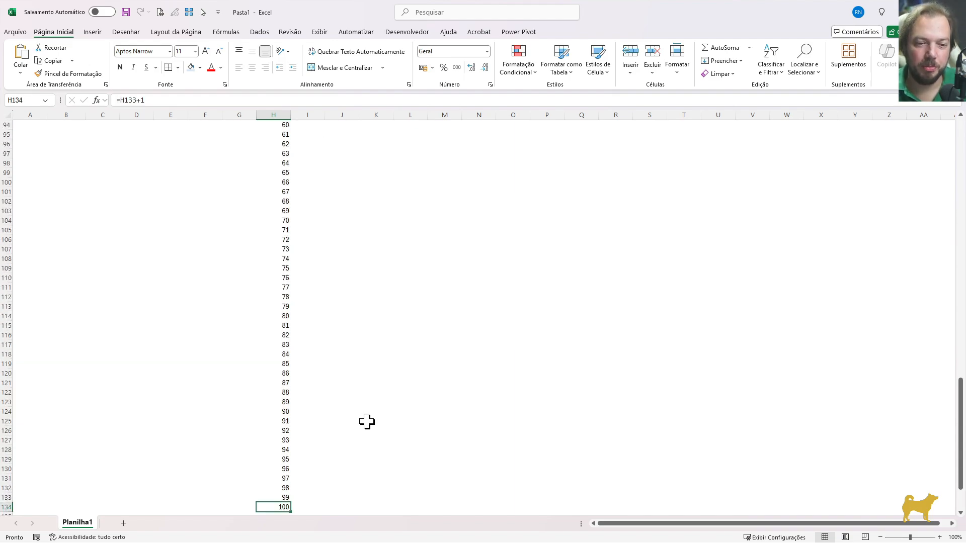
{"action": "key", "text": "ctrl+Up"}
{"action": "key", "text": "Up"}
{"action": "key", "text": "Up"}
{"action": "key", "text": "Up"}
{"action": "key", "text": "Up"}
{"action": "key", "text": "Up"}
{"action": "key", "text": "Up"}
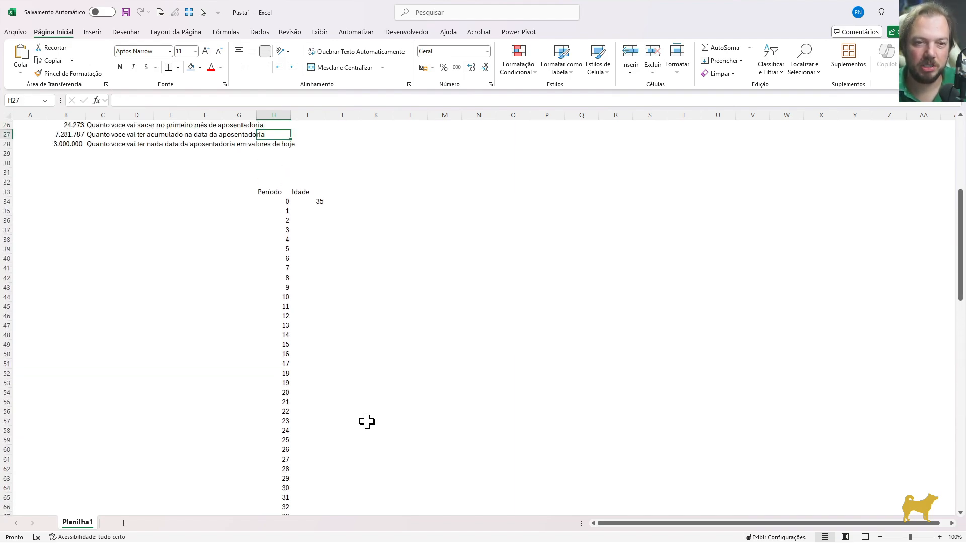
{"action": "key", "text": "Down"}
{"action": "key", "text": "Down"}
{"action": "key", "text": "Right"}
{"action": "key", "text": "Down"}
{"action": "key", "text": "Down"}
{"action": "key", "text": "Down"}
{"action": "key", "text": "Down"}
{"action": "key", "text": "Down"}
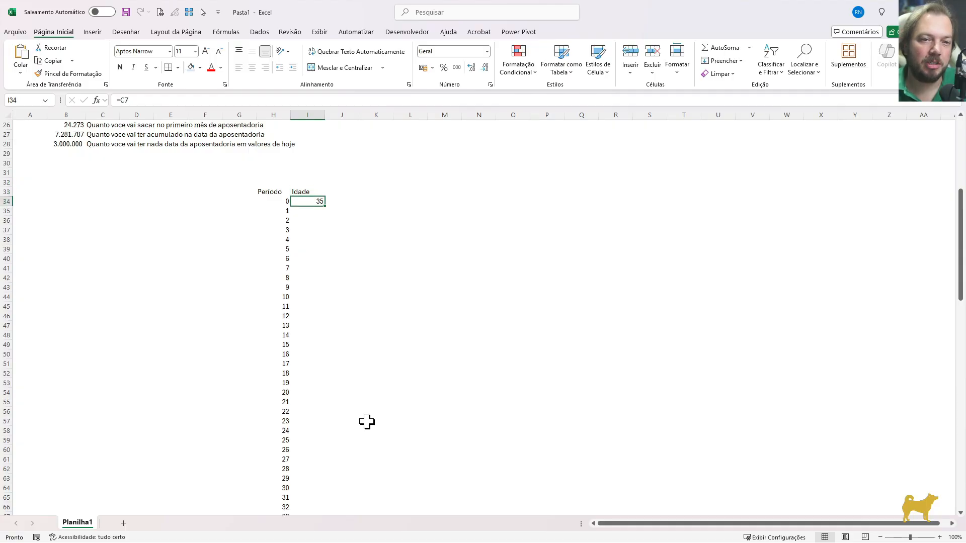
{"action": "key", "text": "Left"}
{"action": "key", "text": "ctrl+Down"}
{"action": "key", "text": "Right"}
{"action": "key", "text": "Up"}
{"action": "key", "text": "Up"}
{"action": "key", "text": "Up"}
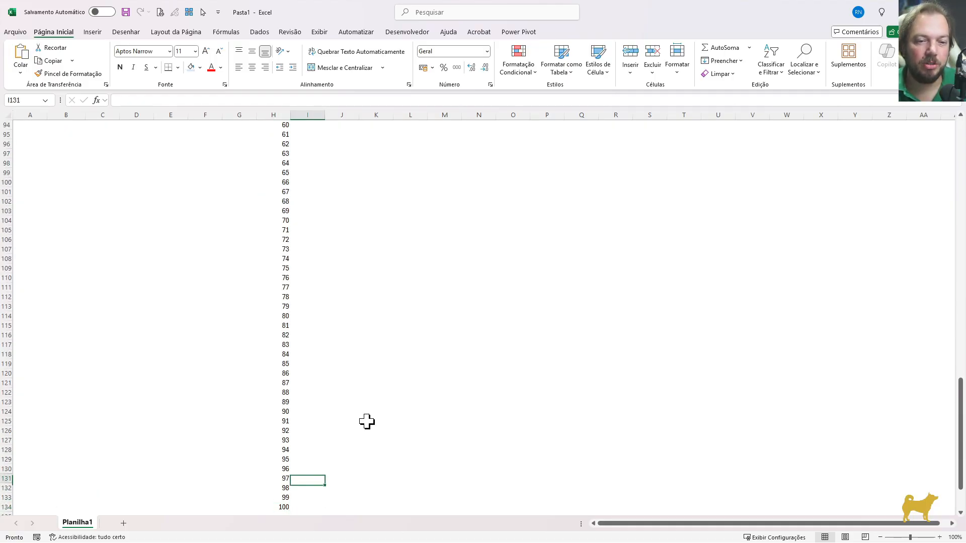
{"action": "key", "text": "Up"}
{"action": "key", "text": "Up"}
{"action": "key", "text": "ctrl+Up"}
{"action": "key", "text": "ctrl+Up"}
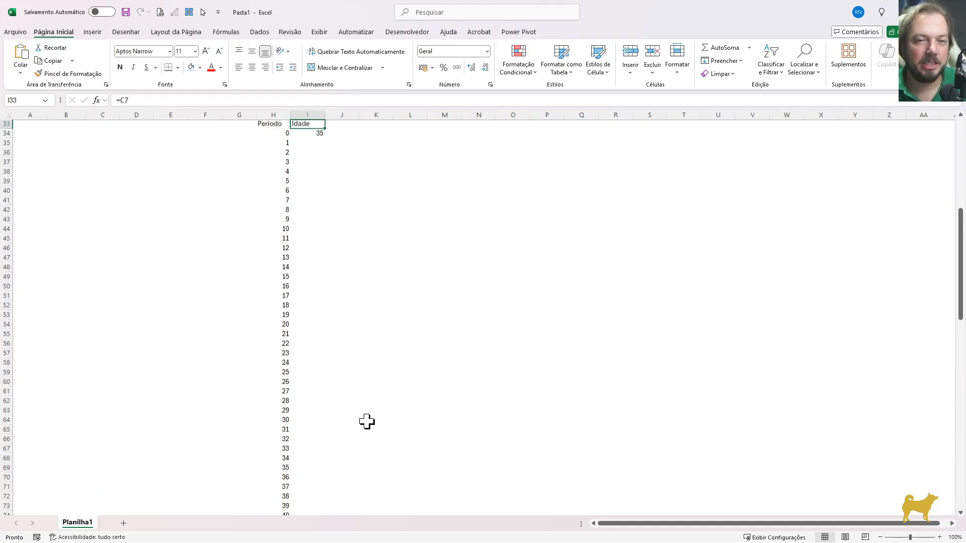
Return to the simulation premises and check the Expectativa age formula in C9
{"action": "key", "text": "ctrl+Up"}
{"action": "key", "text": "ctrl+Up"}
{"action": "key", "text": "ctrl+Up"}
{"action": "scroll", "coordinate": [302, 259], "scroll_direction": "down", "scroll_amount": 1}
{"action": "scroll", "coordinate": [176, 166], "scroll_direction": "up", "scroll_amount": 1}
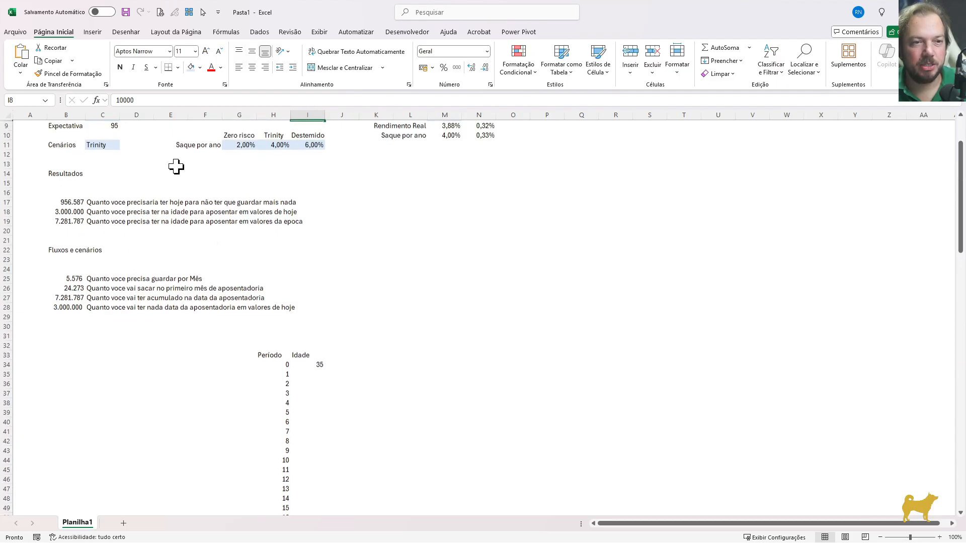
{"action": "scroll", "coordinate": [176, 166], "scroll_direction": "up", "scroll_amount": 1}
{"action": "left_click", "coordinate": [108, 134]}
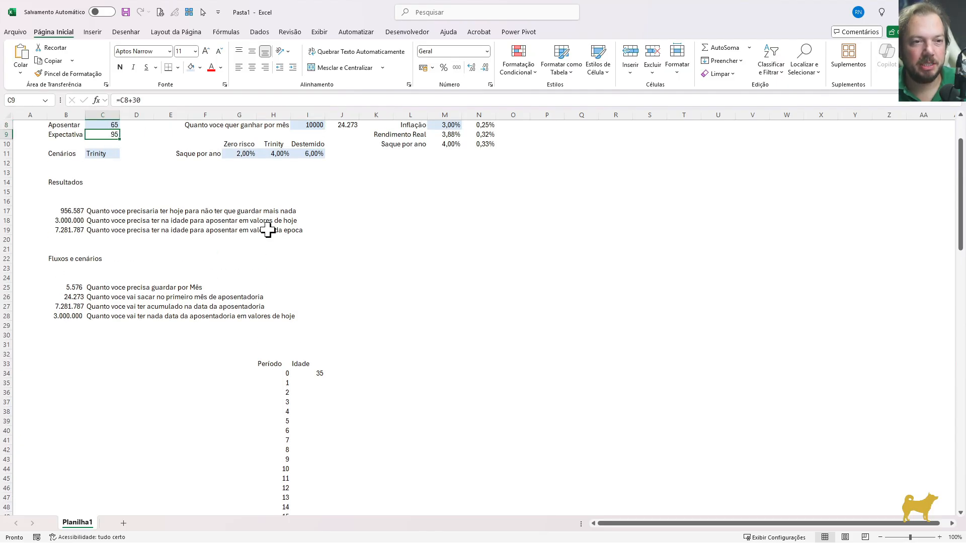
Begin an SE formula in I35 that tests whether $I$34+H35 is greater than the Expectativa age in $C$9
{"action": "left_click", "coordinate": [303, 382]}
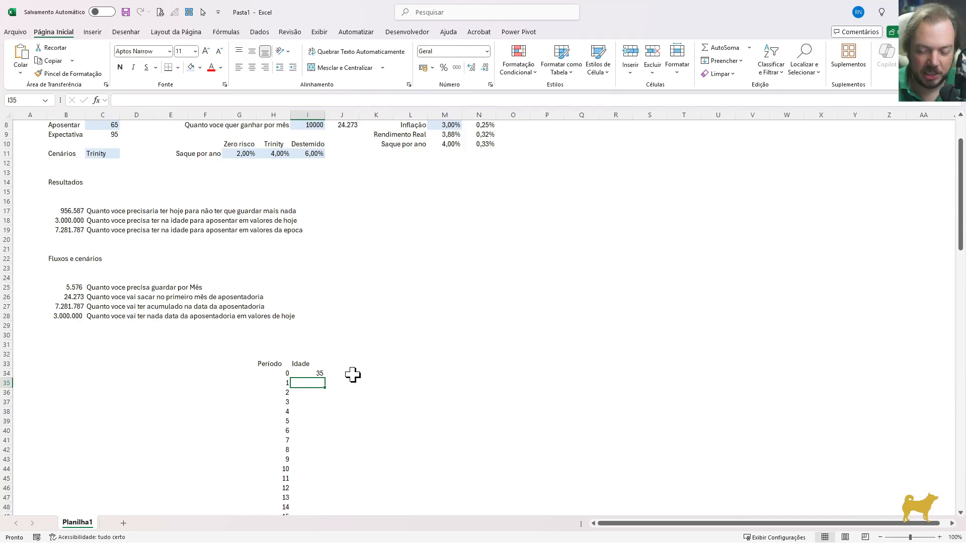
{"action": "type", "text": "=se("}
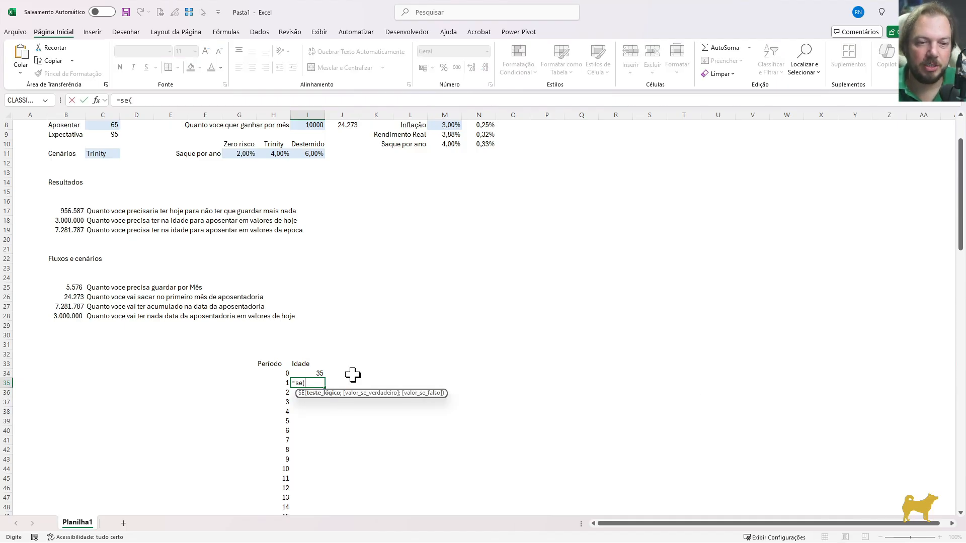
{"action": "left_click", "coordinate": [314, 372]}
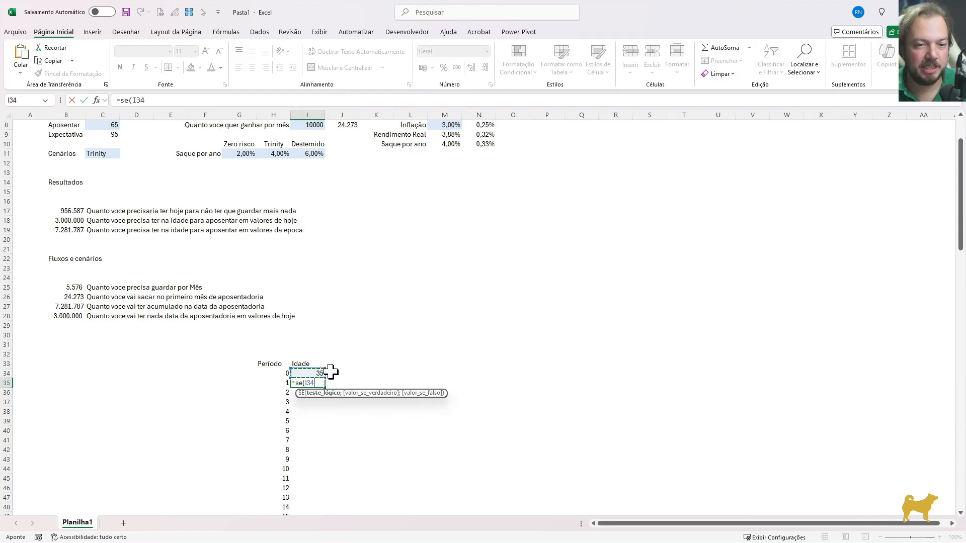
{"action": "key", "text": "F4"}
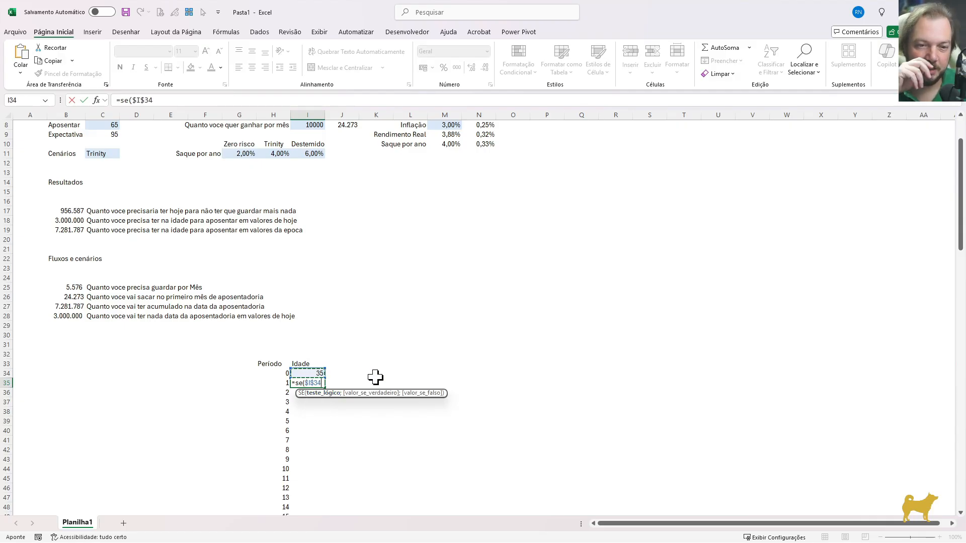
{"action": "type", "text": "+"}
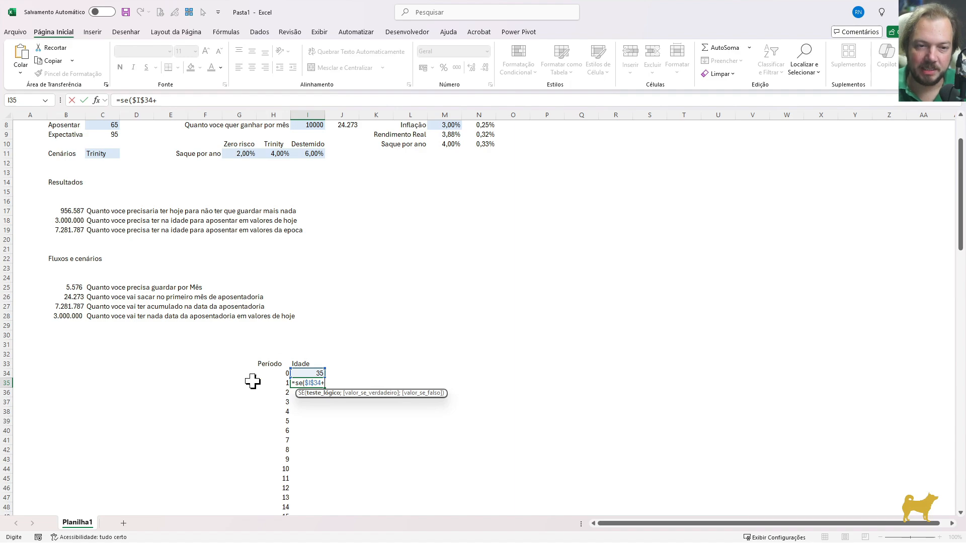
{"action": "left_click", "coordinate": [270, 383]}
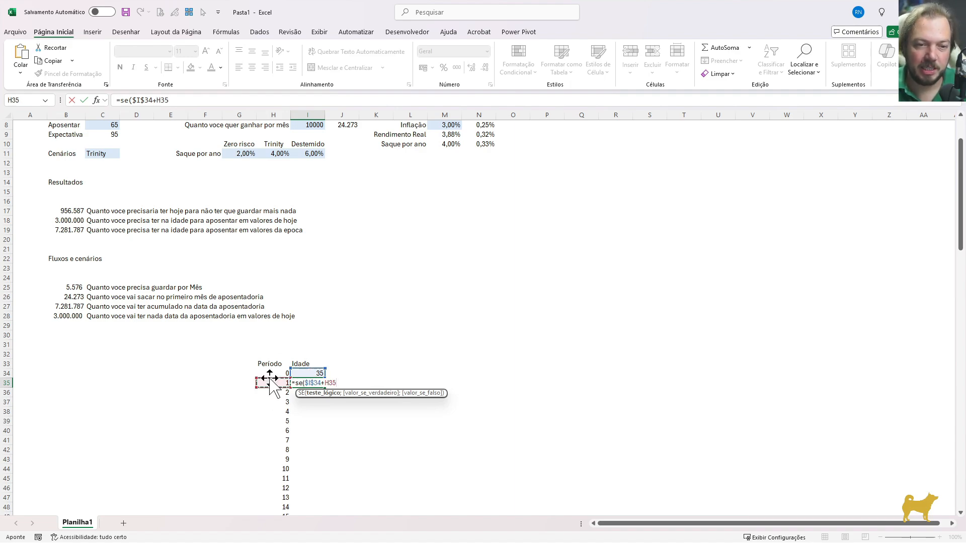
{"action": "type", "text": ">"}
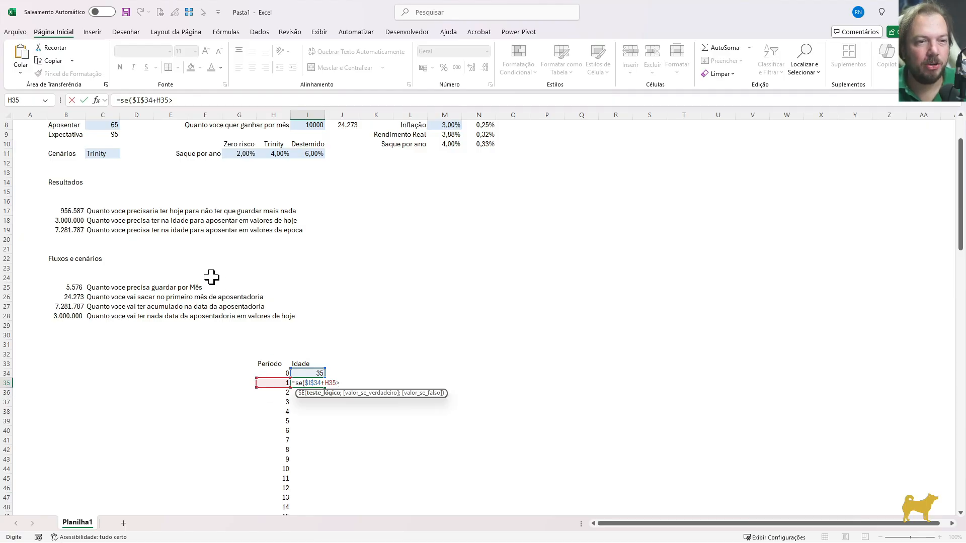
{"action": "scroll", "coordinate": [211, 276], "scroll_direction": "up", "scroll_amount": 1}
{"action": "left_click", "coordinate": [111, 164]}
{"action": "scroll", "coordinate": [111, 164], "scroll_direction": "up", "scroll_amount": 2}
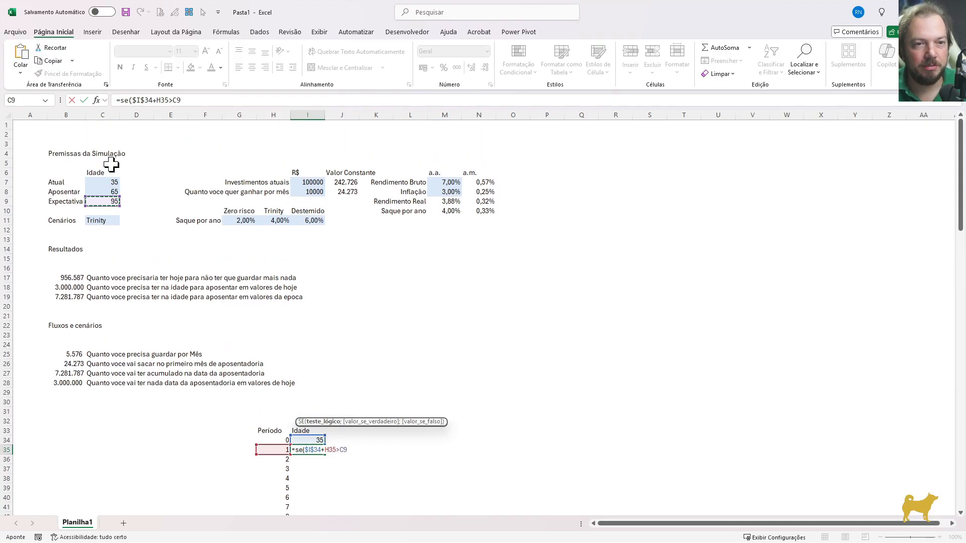
{"action": "key", "text": "F4"}
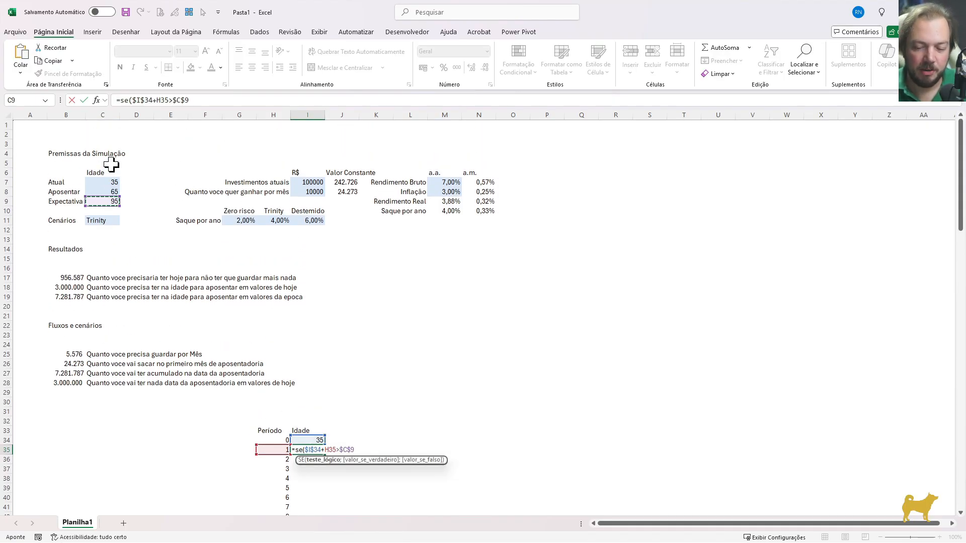
Complete the I35 formula to return an empty text when the test is true and I34+1 otherwise
{"action": "type", "text": ";"}
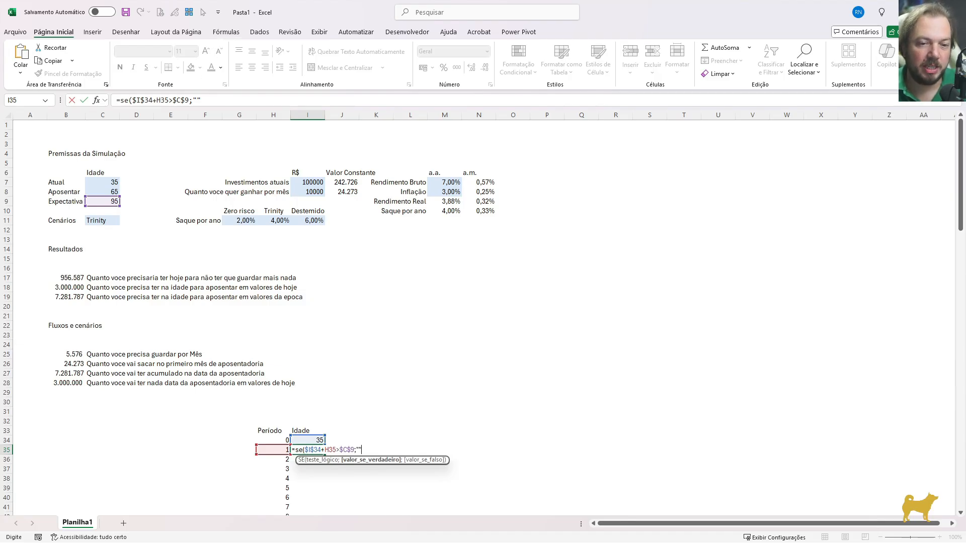
{"action": "type", "text": "\"\";"}
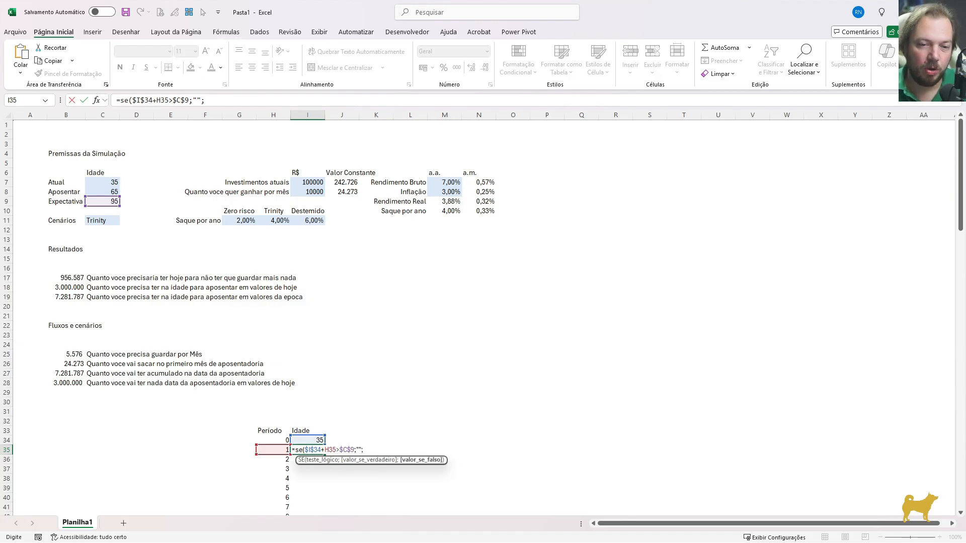
{"action": "left_click", "coordinate": [305, 440]}
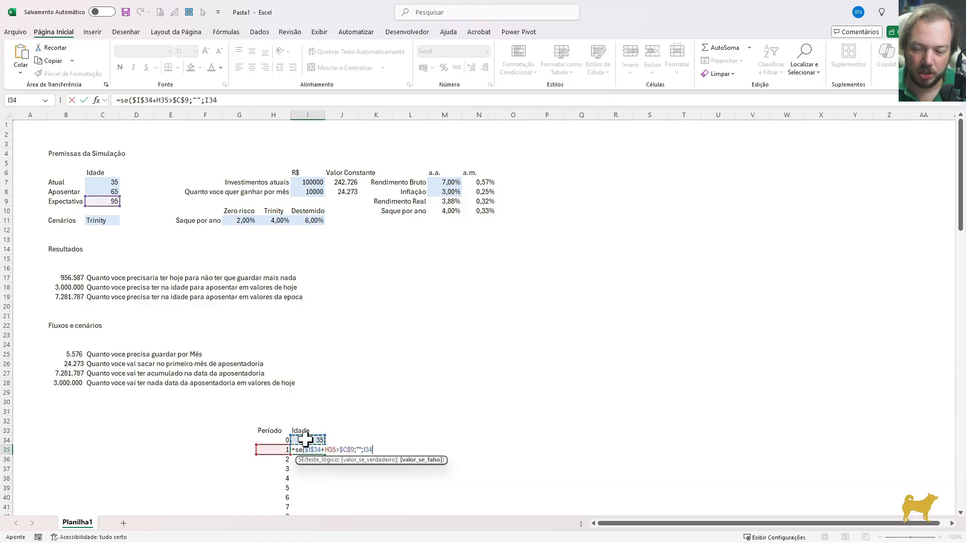
{"action": "type", "text": "+1)"}
{"action": "key", "text": "Return"}
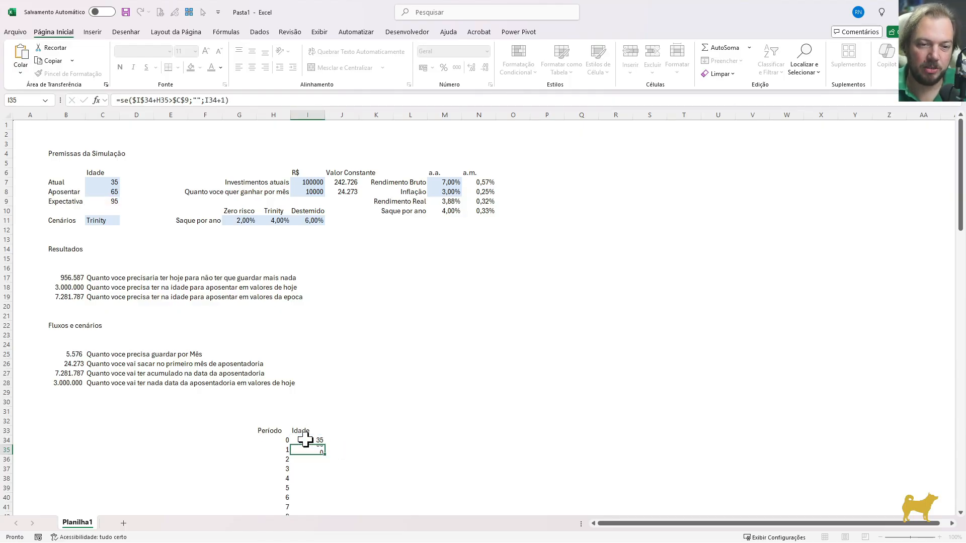
Fill the Idade formula from I35 down to I134, alongside the last period
{"action": "key", "text": "Up"}
{"action": "key", "text": "Left"}
{"action": "key", "text": "ctrl+Down"}
{"action": "key", "text": "Right"}
{"action": "key", "text": "ctrl+shift+Up"}
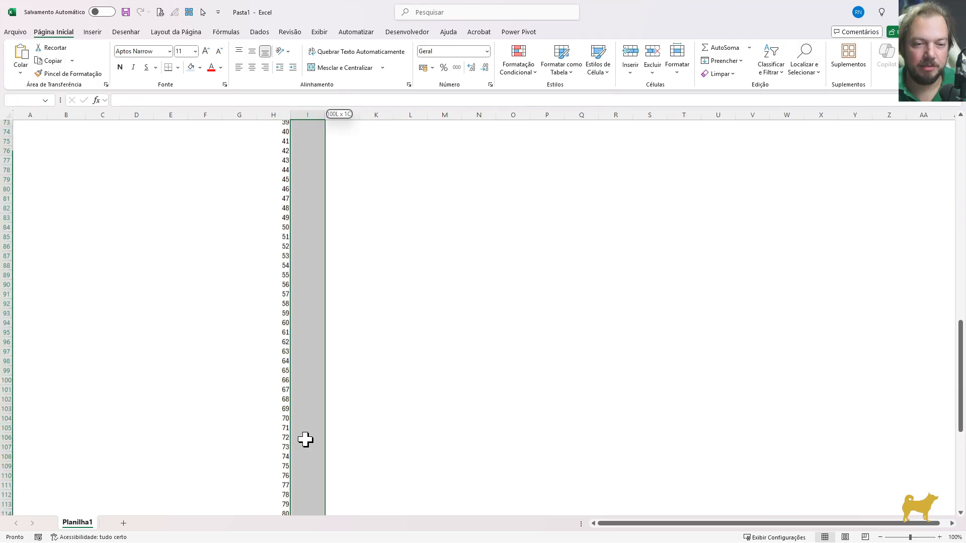
{"action": "key", "text": "ctrl+d"}
{"action": "key", "text": "Down"}
{"action": "key", "text": "Up"}
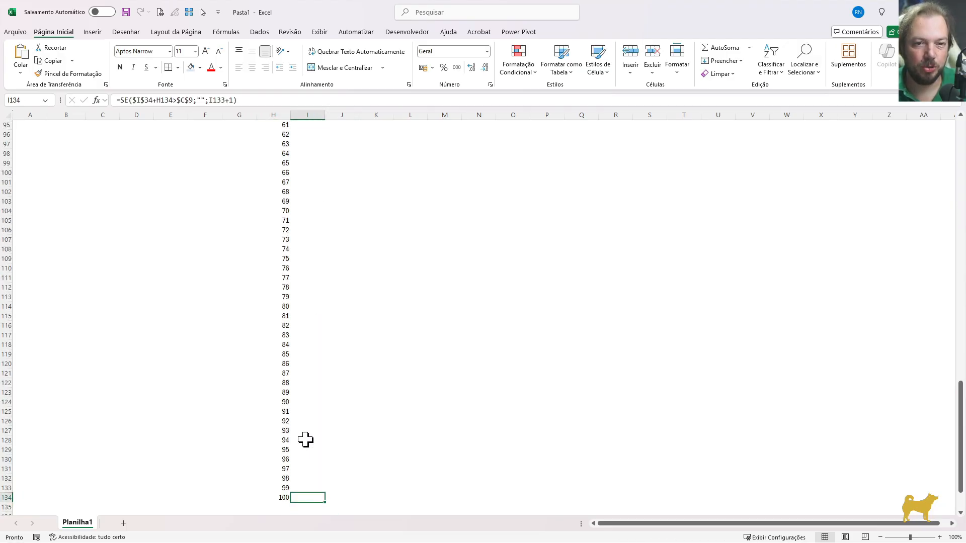
Examine the Idade column around the Expectativa age, the rows below it, and the start of the Período and Idade columns
{"action": "scroll", "coordinate": [383, 326], "scroll_direction": "up", "scroll_amount": 2}
{"action": "scroll", "coordinate": [345, 261], "scroll_direction": "up", "scroll_amount": 2}
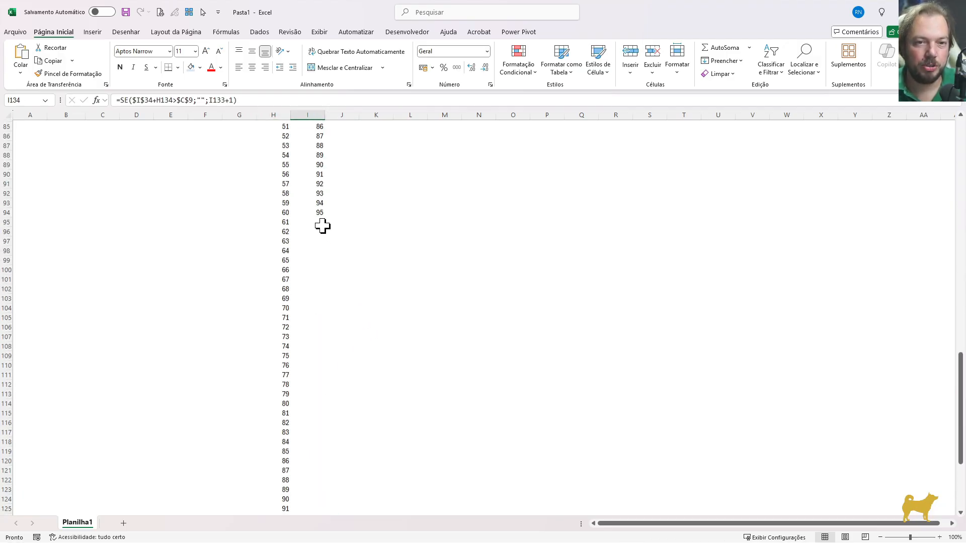
{"action": "left_click", "coordinate": [317, 216]}
{"action": "scroll", "coordinate": [318, 228], "scroll_direction": "up", "scroll_amount": 1}
{"action": "key", "text": "Up"}
{"action": "key", "text": "Up"}
{"action": "key", "text": "Up"}
{"action": "key", "text": "Up"}
{"action": "key", "text": "Up"}
{"action": "key", "text": "Up"}
{"action": "key", "text": "Up"}
{"action": "key", "text": "Up"}
{"action": "key", "text": "Up"}
{"action": "key", "text": "Up"}
{"action": "key", "text": "Up"}
{"action": "key", "text": "Up"}
{"action": "key", "text": "Up"}
{"action": "key", "text": "Up"}
{"action": "key", "text": "Up"}
{"action": "key", "text": "Up"}
{"action": "key", "text": "Up"}
{"action": "key", "text": "Up"}
{"action": "key", "text": "Up"}
{"action": "key", "text": "Up"}
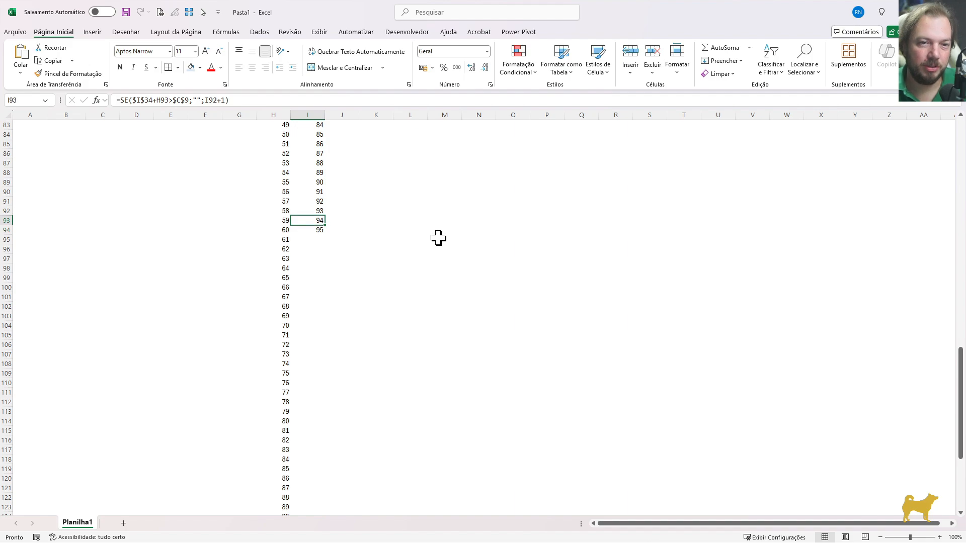
{"action": "key", "text": "Up"}
{"action": "key", "text": "Down"}
{"action": "key", "text": "Down"}
{"action": "key", "text": "Down"}
{"action": "key", "text": "Down"}
{"action": "key", "text": "Down"}
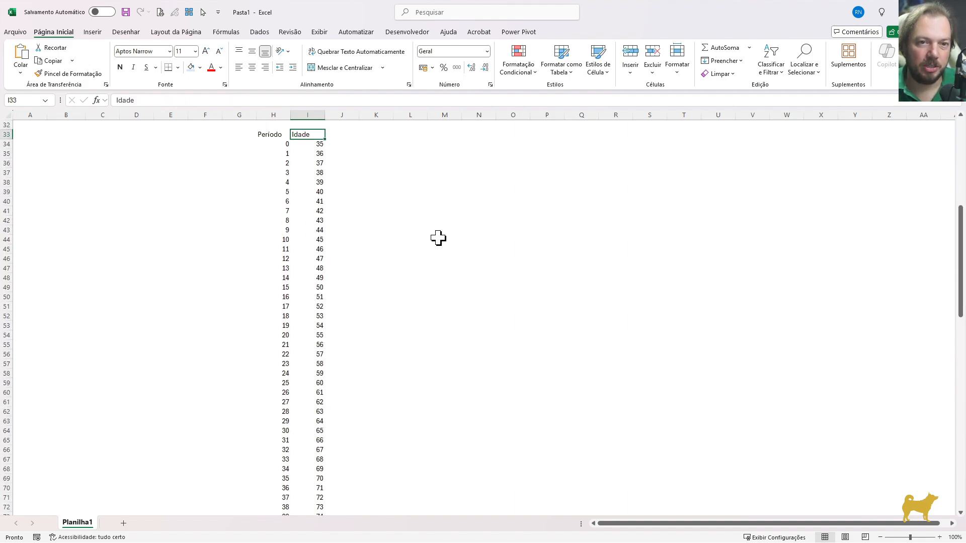
{"action": "key", "text": "Down"}
{"action": "key", "text": "Down"}
{"action": "key", "text": "Down"}
{"action": "key", "text": "Down"}
{"action": "key", "text": "Down"}
{"action": "key", "text": "Down"}
{"action": "key", "text": "Down"}
{"action": "key", "text": "Down"}
{"action": "key", "text": "Down"}
{"action": "key", "text": "Down"}
{"action": "key", "text": "Down"}
{"action": "key", "text": "Down"}
{"action": "key", "text": "Down"}
{"action": "key", "text": "Down"}
{"action": "key", "text": "Down"}
{"action": "key", "text": "Down"}
{"action": "key", "text": "Down"}
{"action": "key", "text": "Down"}
{"action": "key", "text": "Down"}
{"action": "key", "text": "Down"}
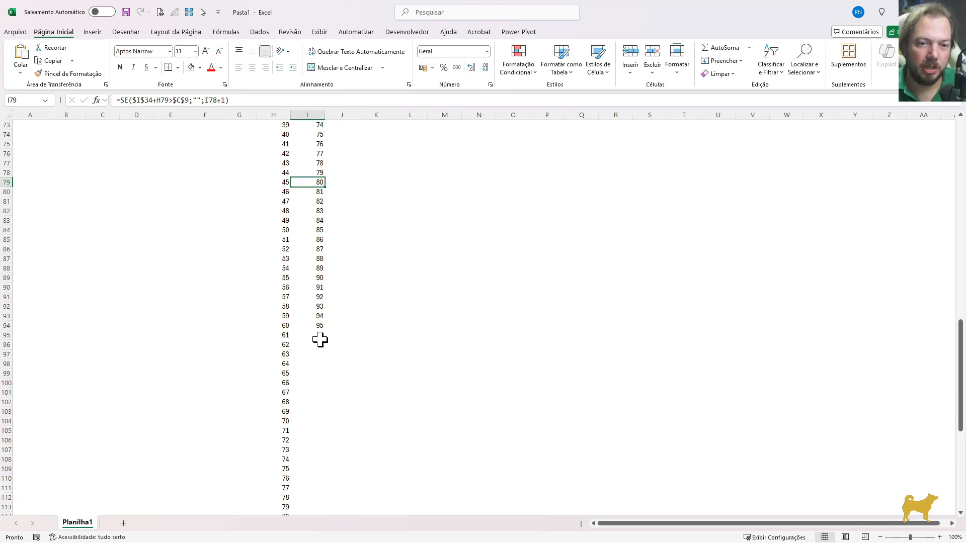
{"action": "left_click_drag", "start_coordinate": [318, 336], "coordinate": [311, 462]}
{"action": "key", "text": "ctrl+Up"}
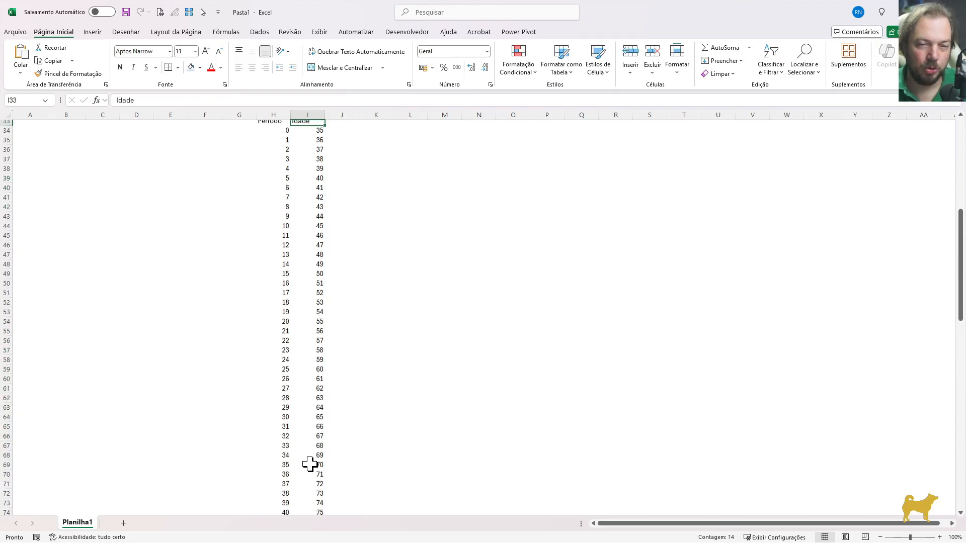
{"action": "key", "text": "ctrl+Up"}
{"action": "key", "text": "ctrl+Up"}
{"action": "left_click_drag", "start_coordinate": [266, 339], "coordinate": [272, 383]}
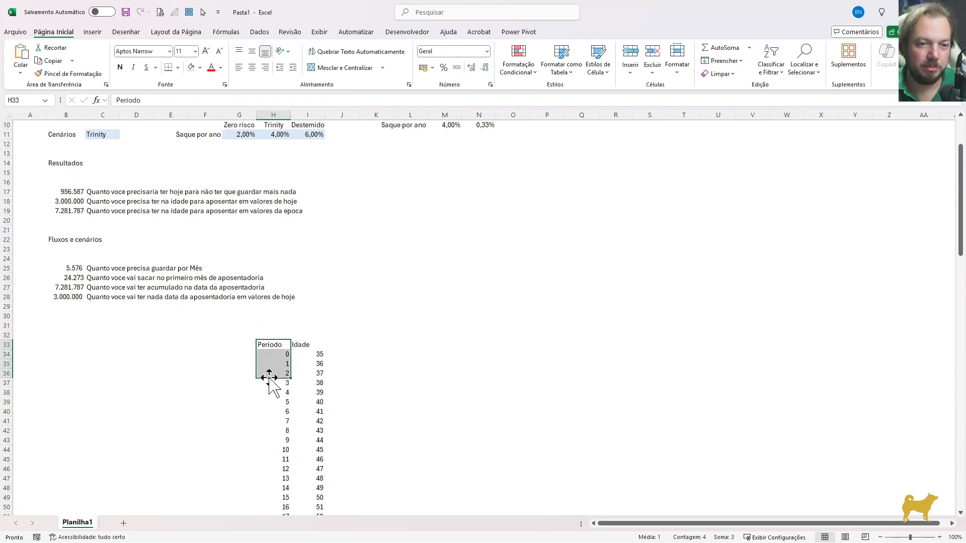
{"action": "left_click", "coordinate": [311, 346]}
{"action": "scroll", "coordinate": [312, 346], "scroll_direction": "down", "scroll_amount": 3}
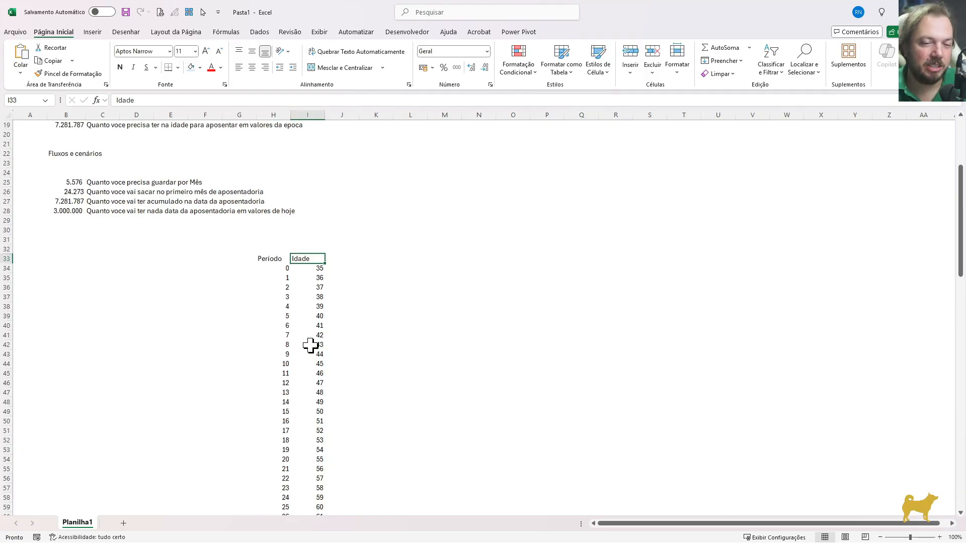
Enter the column header "Montante Inicial" in B33, in the same row as the Período and Idade headers
{"action": "key", "text": "Left"}
{"action": "key", "text": "Left"}
{"action": "key", "text": "Left"}
{"action": "key", "text": "Left"}
{"action": "key", "text": "Left"}
{"action": "key", "text": "Left"}
{"action": "key", "text": "Left"}
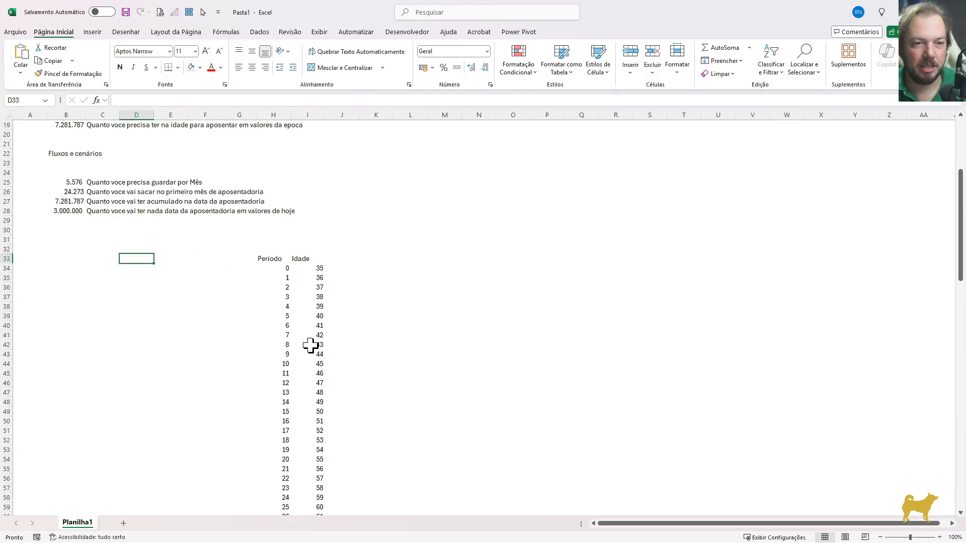
{"action": "type", "text": "Mon"}
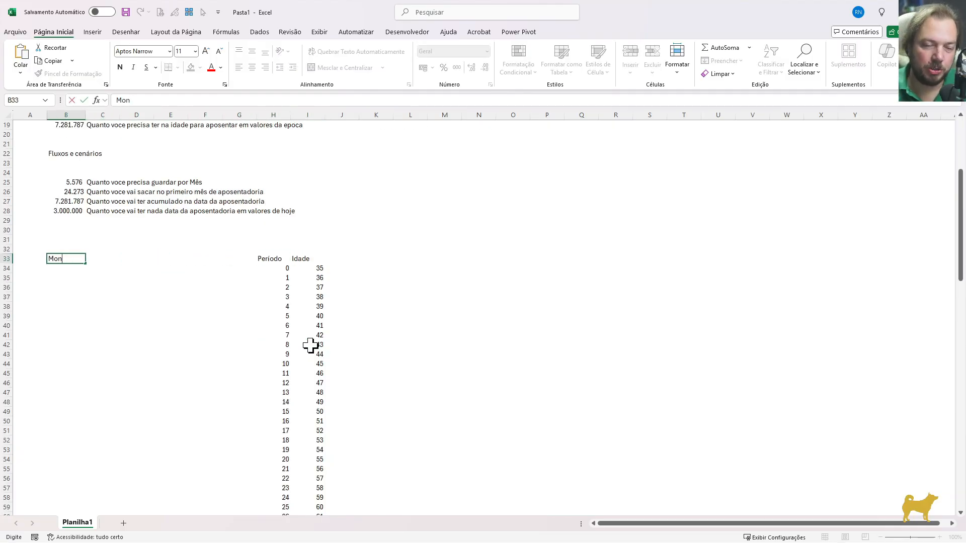
{"action": "type", "text": "tante"}
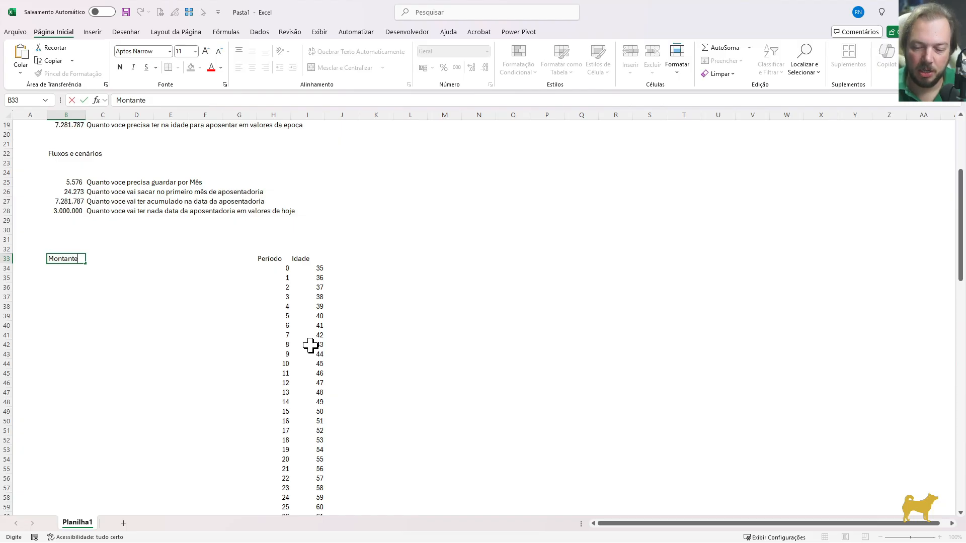
{"action": "type", "text": " / Princ"}
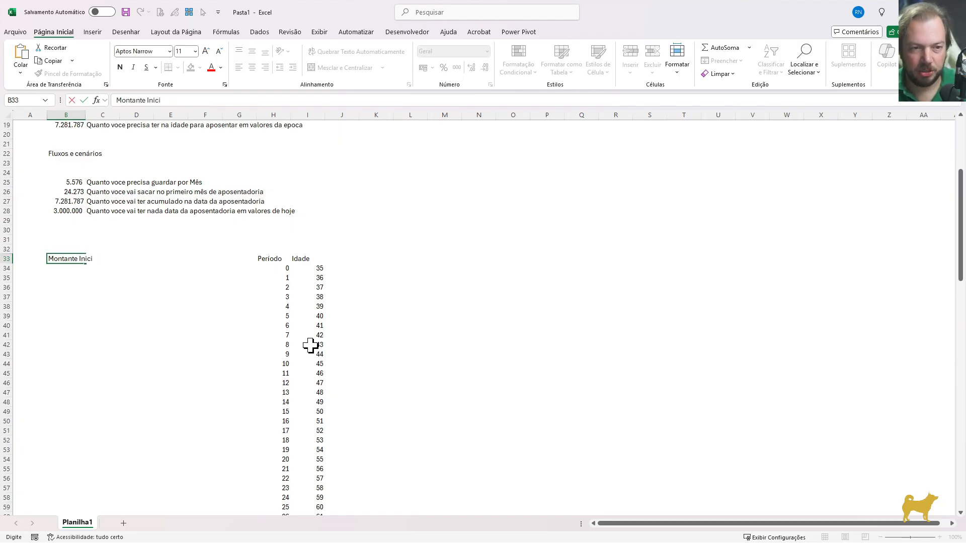
{"action": "type", "text": "al"}
{"action": "key", "text": "ctrl+Return"}
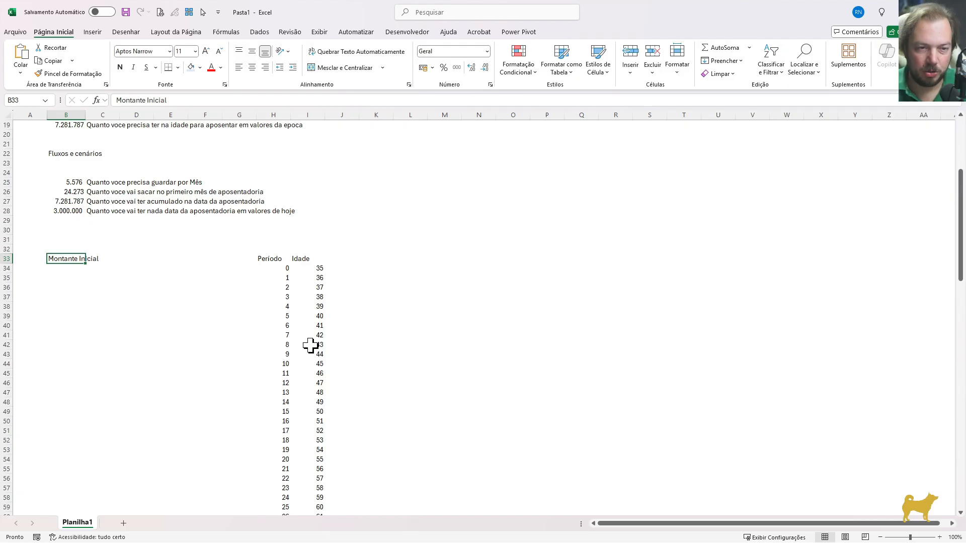
Enter the column header "Rendimento" in C33 and begin another header in D33
{"action": "key", "text": "Tab"}
{"action": "type", "text": "Rendimen"}
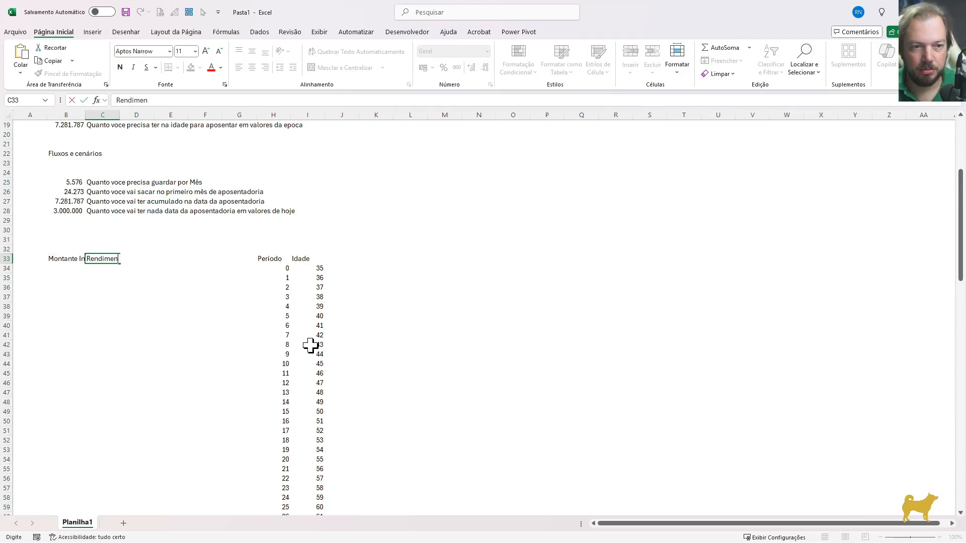
{"action": "key", "text": "Return"}
{"action": "key", "text": "Up"}
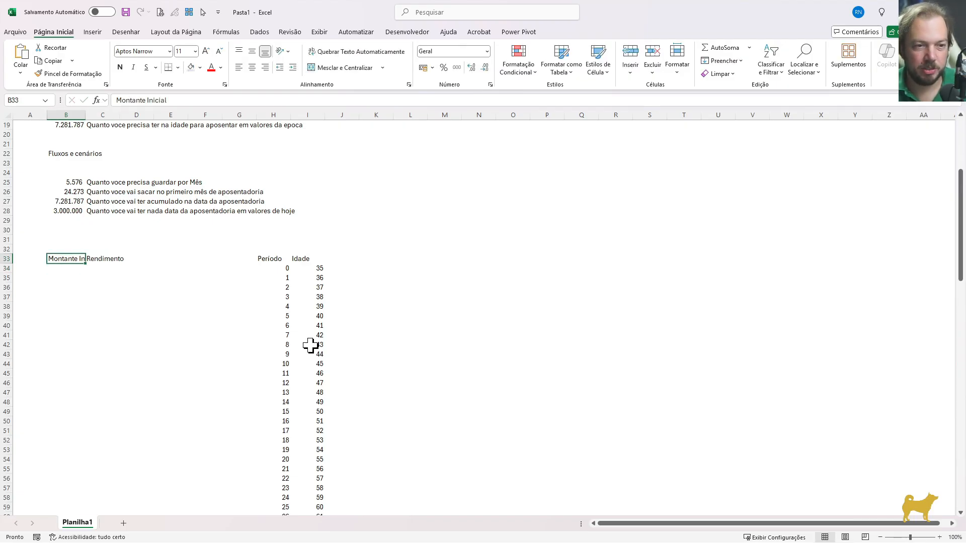
{"action": "key", "text": "Right"}
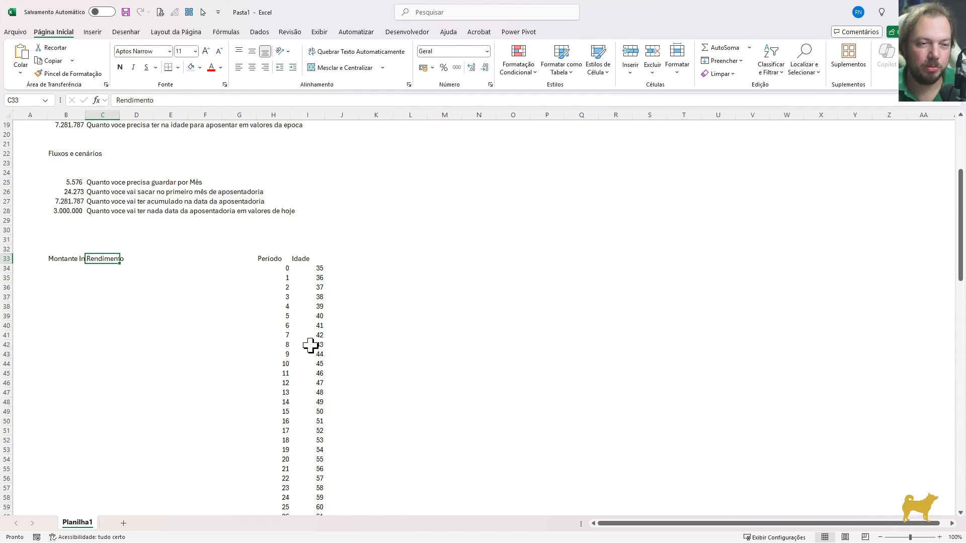
{"action": "key", "text": "Tab"}
{"action": "type", "text": "C"}
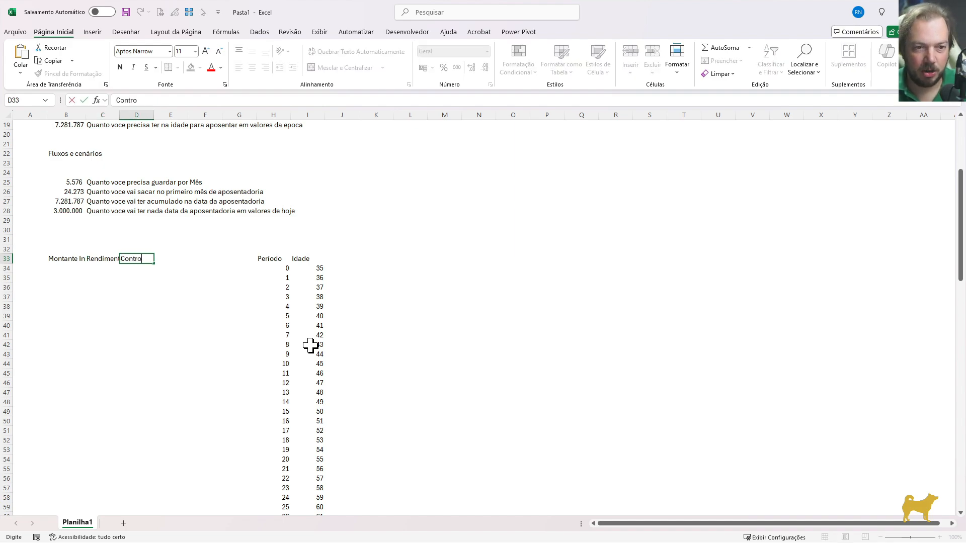
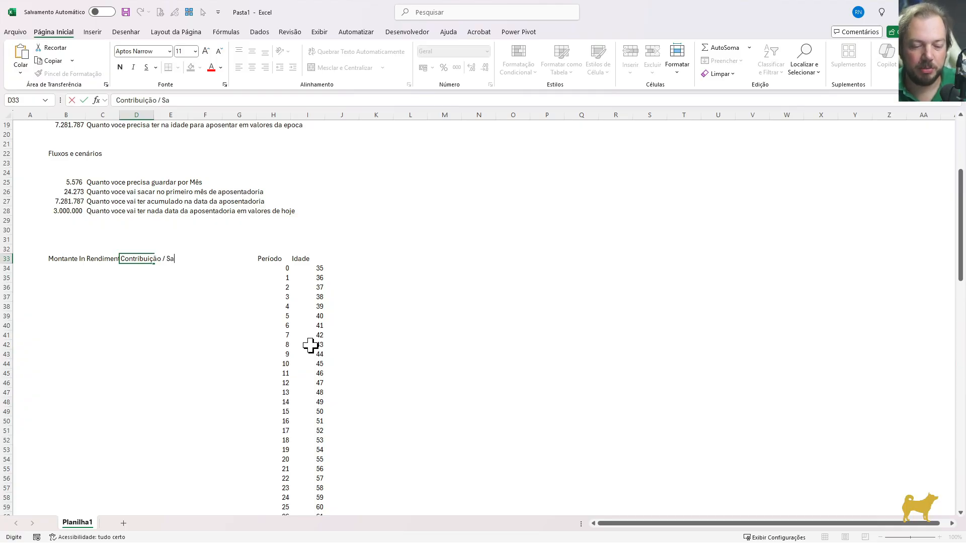
Complete the column header "Contribuição / Saque" in D33
{"action": "type", "text": "ontribuição / Saque"}
{"action": "key", "text": "Return"}
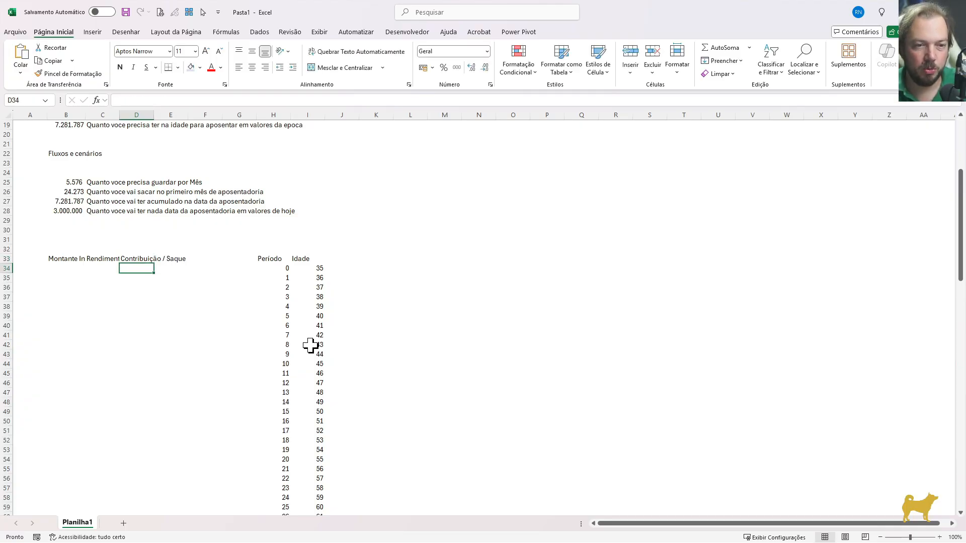
Format header row 33 with automatic text wrapping and centred horizontal and vertical alignment
{"action": "key", "text": "Up"}
{"action": "key", "text": "Left"}
{"action": "key", "text": "Left"}
{"action": "key", "text": "shift+space"}
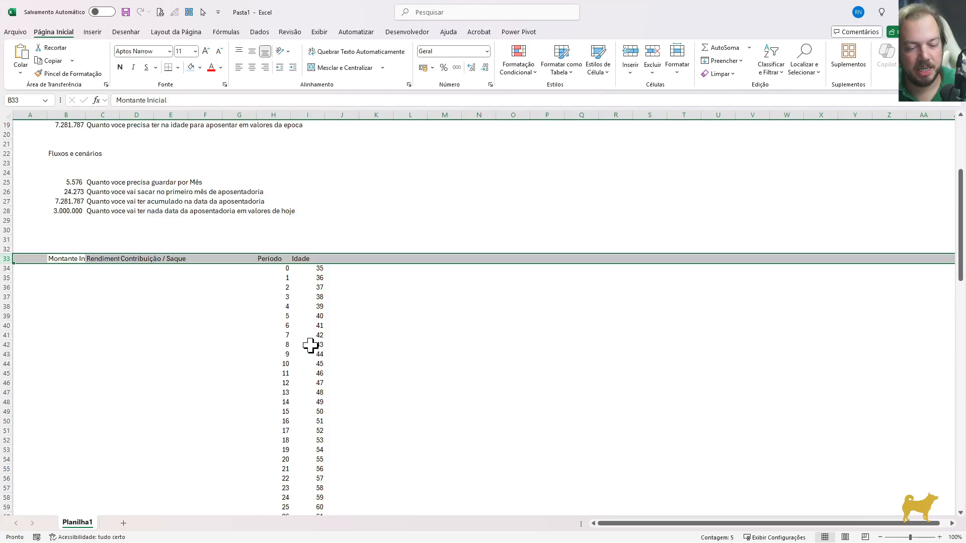
{"action": "key", "text": "ctrl+1"}
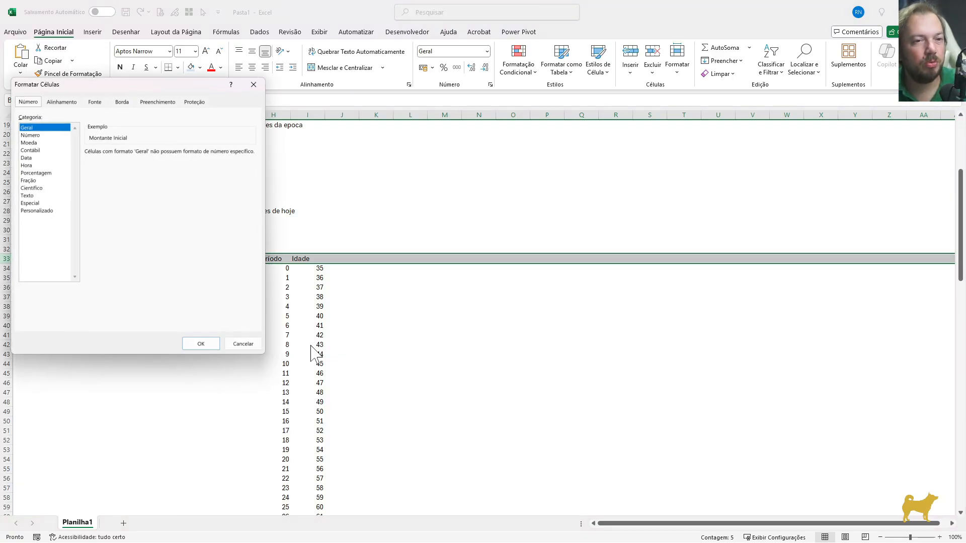
{"action": "left_click", "coordinate": [64, 103]}
{"action": "left_click", "coordinate": [47, 204]}
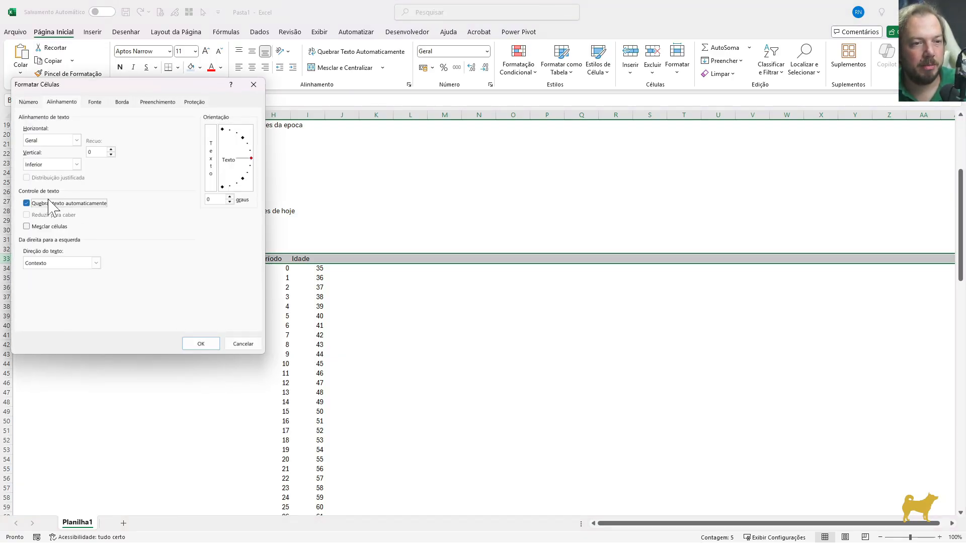
{"action": "left_click", "coordinate": [77, 140]}
{"action": "left_click", "coordinate": [43, 166]}
{"action": "left_click", "coordinate": [77, 164]}
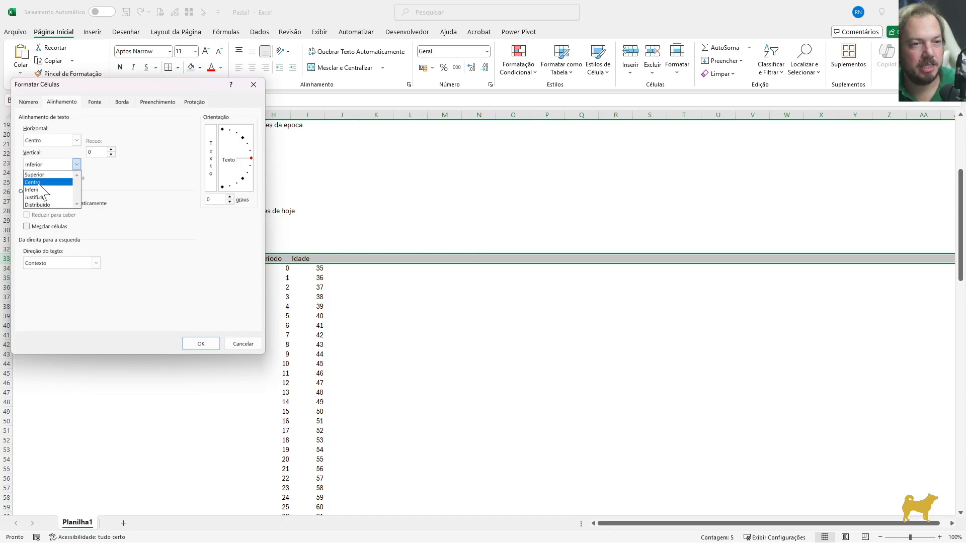
{"action": "left_click", "coordinate": [38, 181]}
{"action": "left_click", "coordinate": [191, 344]}
{"action": "left_click", "coordinate": [99, 315]}
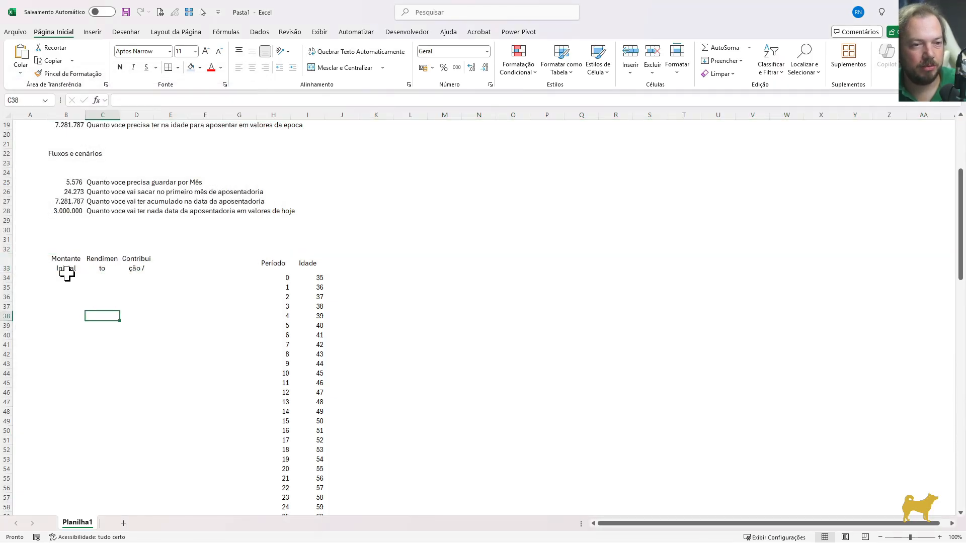
Widen column C slightly for the Rendimento header and undo the last two column width changes
{"action": "left_click", "coordinate": [66, 267]}
{"action": "left_click", "coordinate": [103, 261]}
{"action": "left_click", "coordinate": [146, 263]}
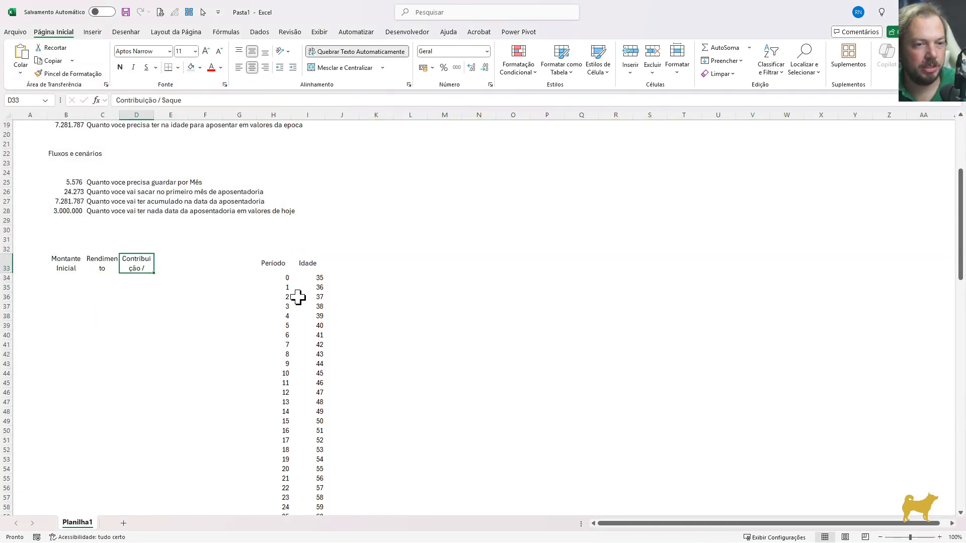
{"action": "left_click_drag", "start_coordinate": [120, 114], "coordinate": [164, 113]}
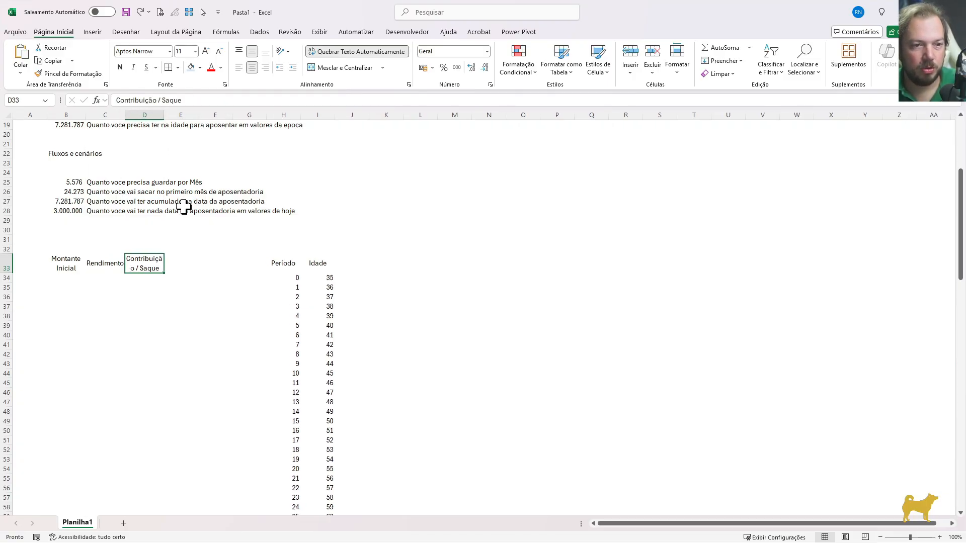
{"action": "key", "text": "ctrl+z"}
{"action": "key", "text": "ctrl+z"}
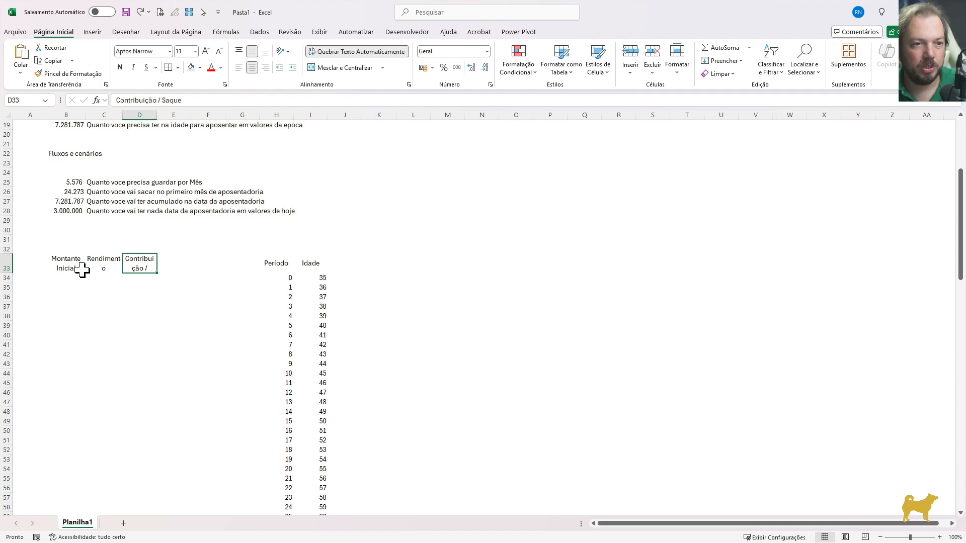
Reduce the font size of the headers in B33:D33 so they fit their columns
{"action": "left_click_drag", "start_coordinate": [80, 266], "coordinate": [141, 265]}
{"action": "left_click", "coordinate": [217, 51]}
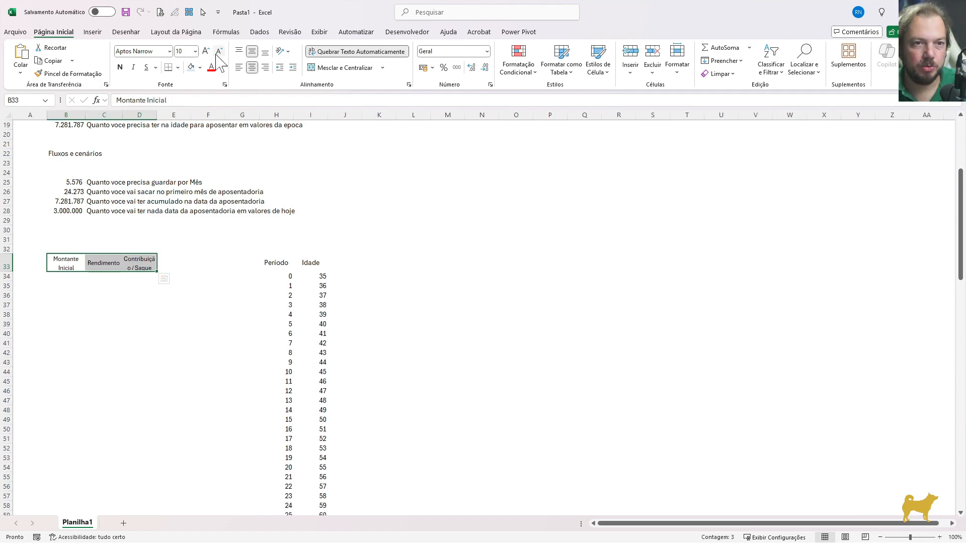
{"action": "left_click", "coordinate": [106, 284]}
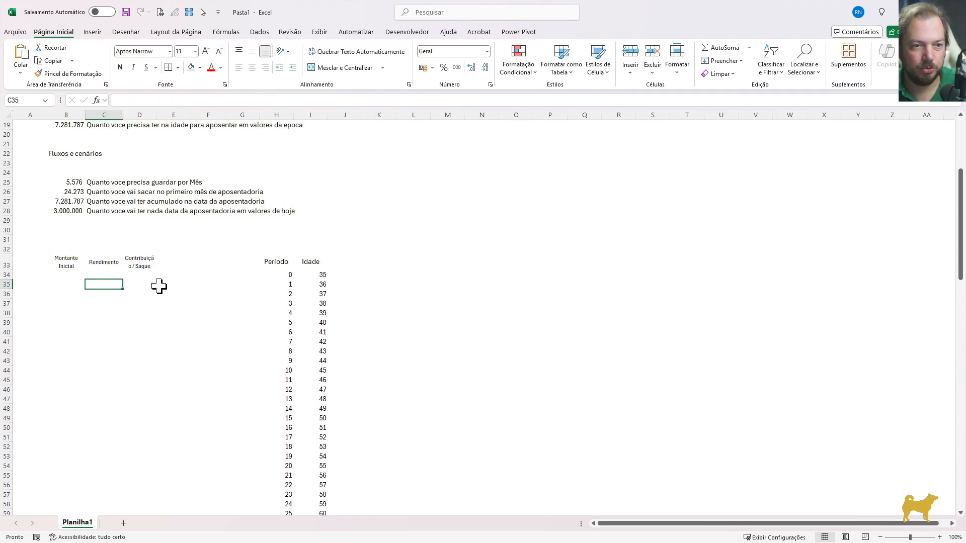
Link the first Montante Inicial cell, B35, to the Investimentos atuais value with =I7
{"action": "key", "text": "Left"}
{"action": "type", "text": "="}
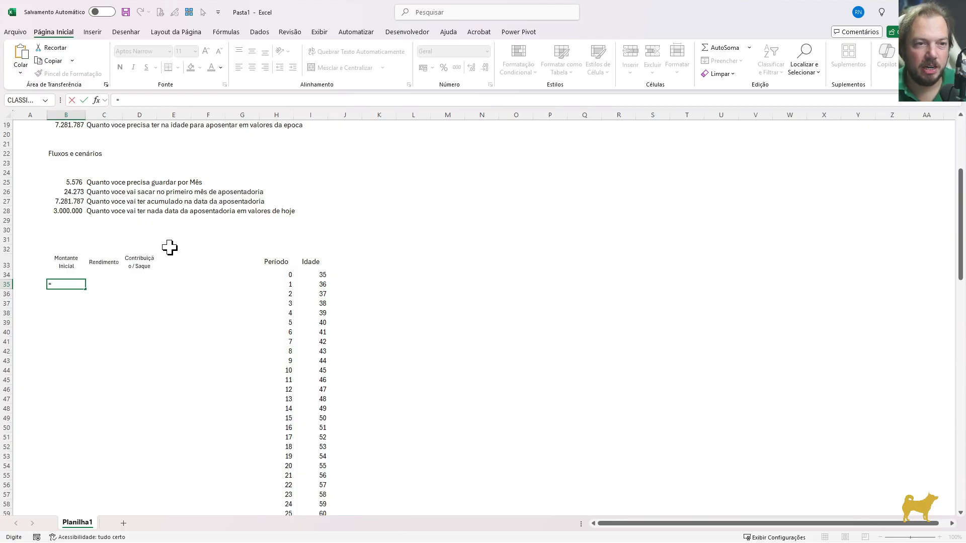
{"action": "scroll", "coordinate": [231, 243], "scroll_direction": "up", "scroll_amount": 6}
{"action": "left_click", "coordinate": [309, 182]}
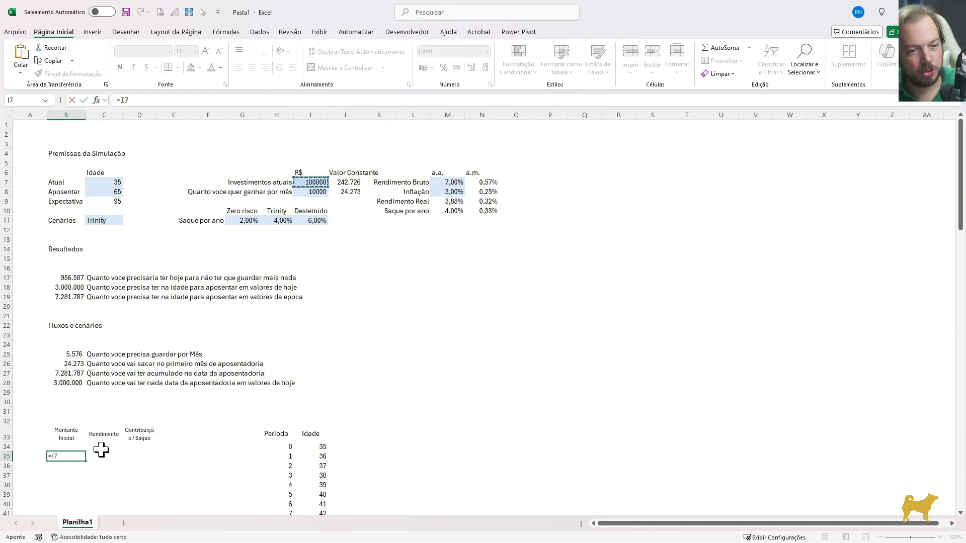
{"action": "key", "text": "Tab"}
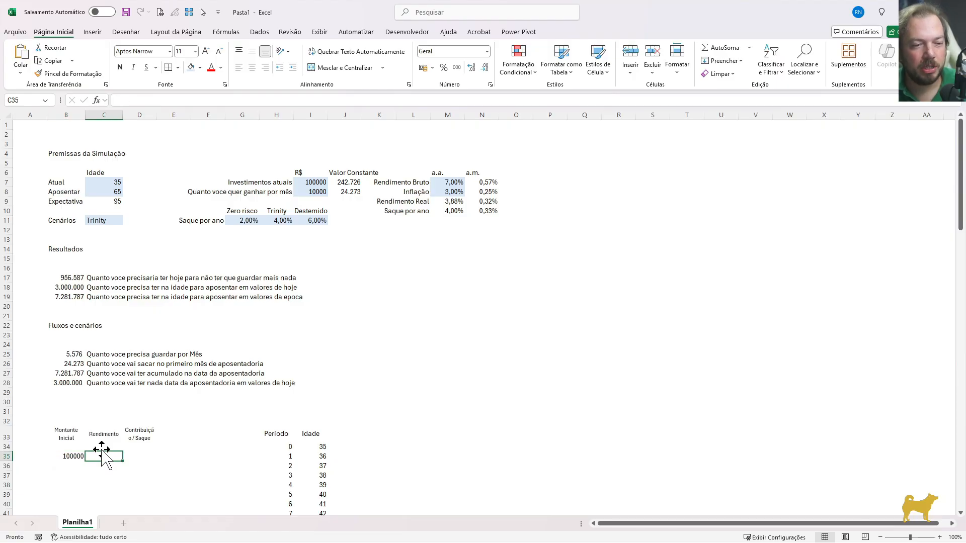
Calculate the Rendimento in C35 as the initial amount times the fixed annual Rendimento Bruto rate, =B35*$M$7
{"action": "scroll", "coordinate": [177, 416], "scroll_direction": "down", "scroll_amount": 1}
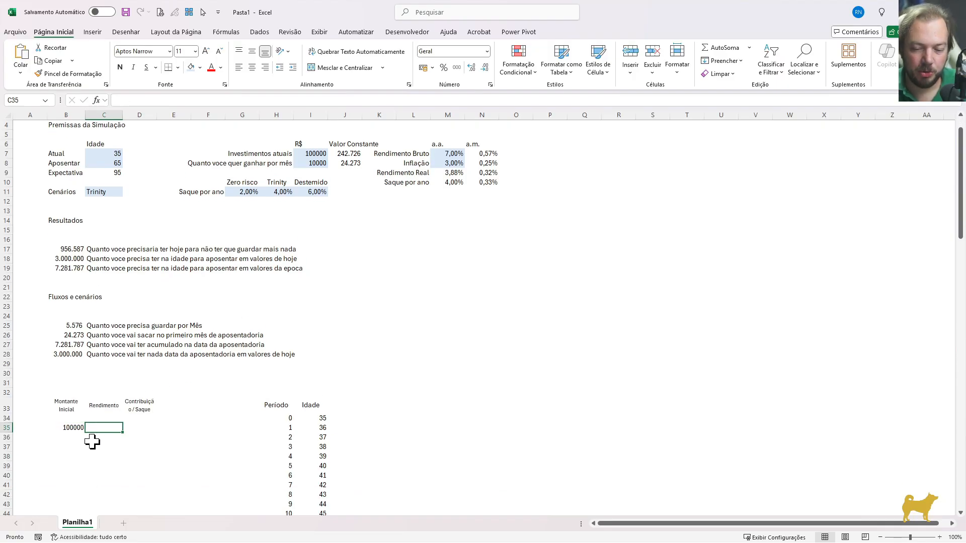
{"action": "type", "text": "="}
{"action": "key", "text": "Left"}
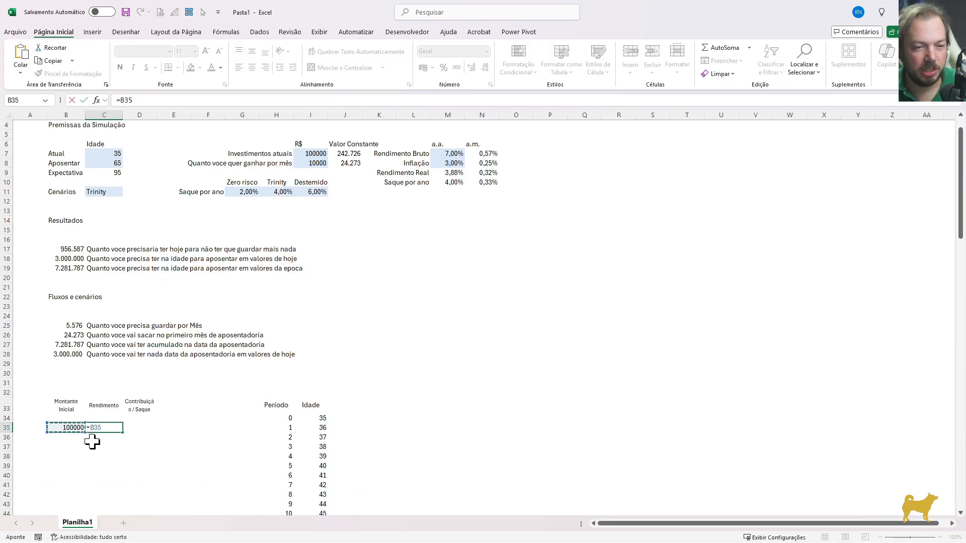
{"action": "type", "text": "*"}
{"action": "scroll", "coordinate": [388, 317], "scroll_direction": "down", "scroll_amount": 1}
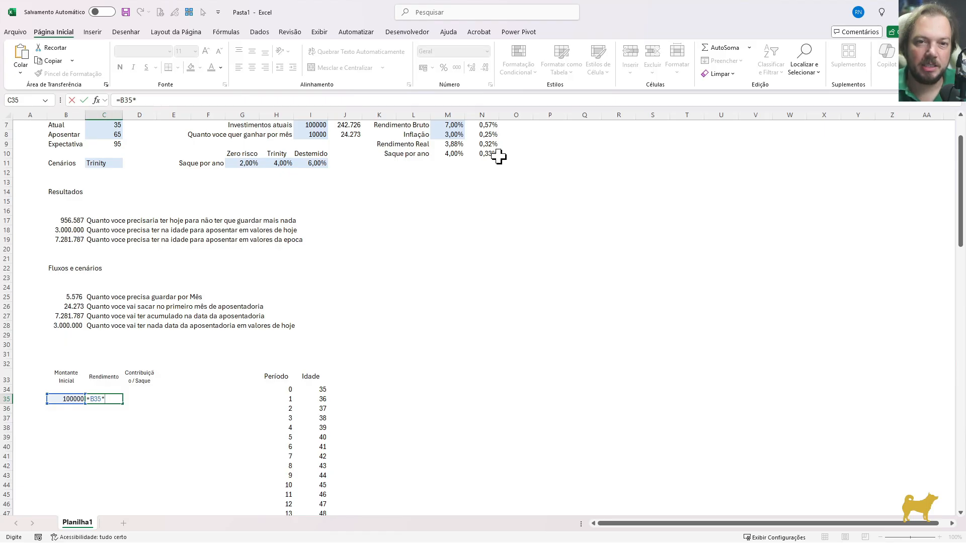
{"action": "left_click", "coordinate": [489, 126]}
{"action": "key", "text": "Up"}
{"action": "key", "text": "Up"}
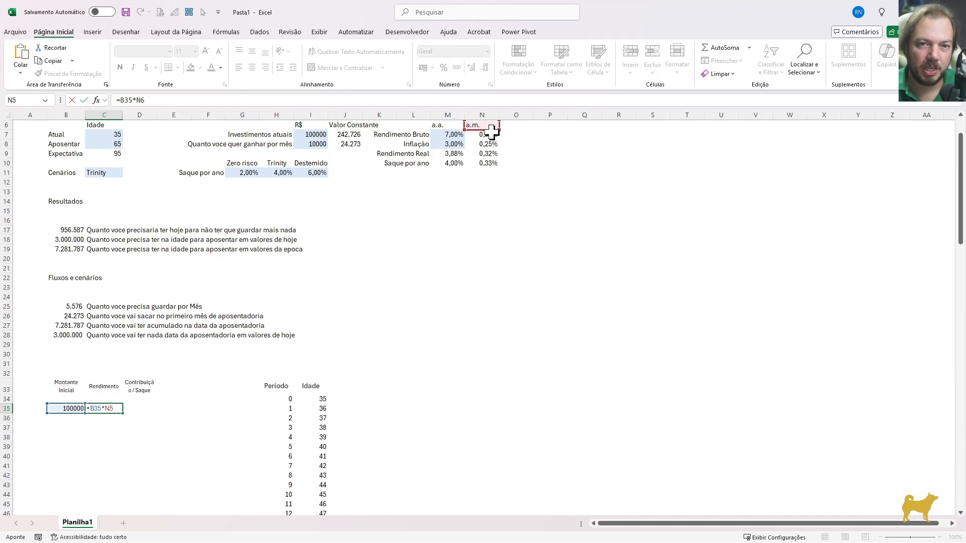
{"action": "key", "text": "Down"}
{"action": "key", "text": "Down"}
{"action": "key", "text": "Left"}
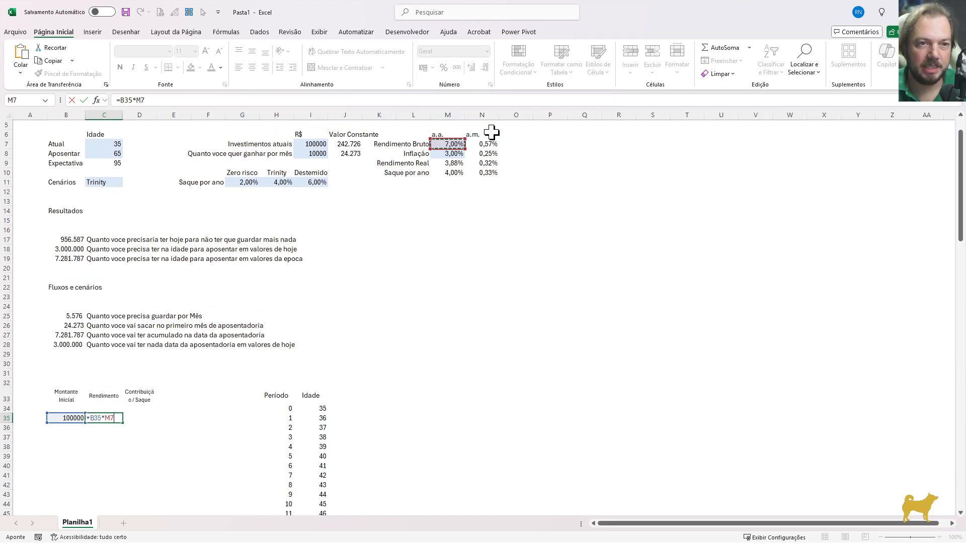
{"action": "key", "text": "F4"}
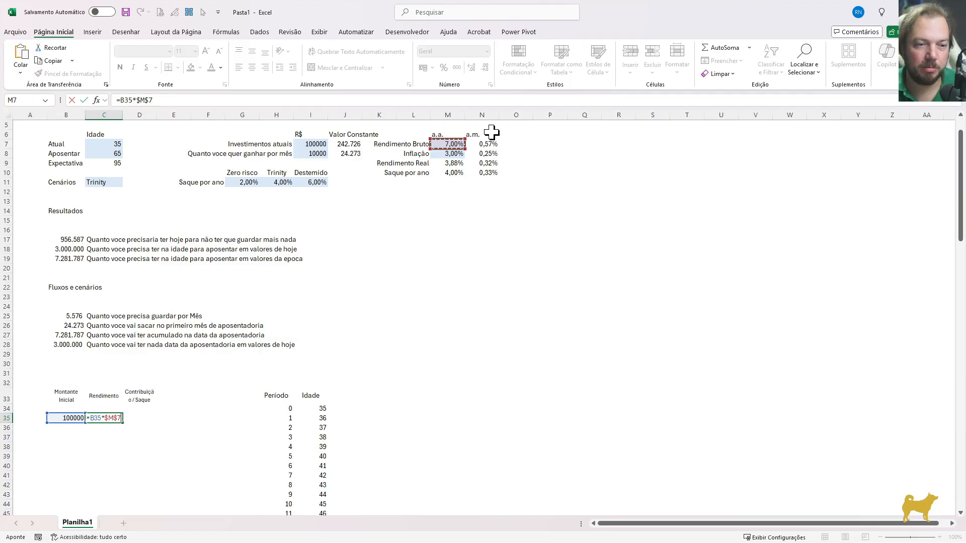
{"action": "key", "text": "Return"}
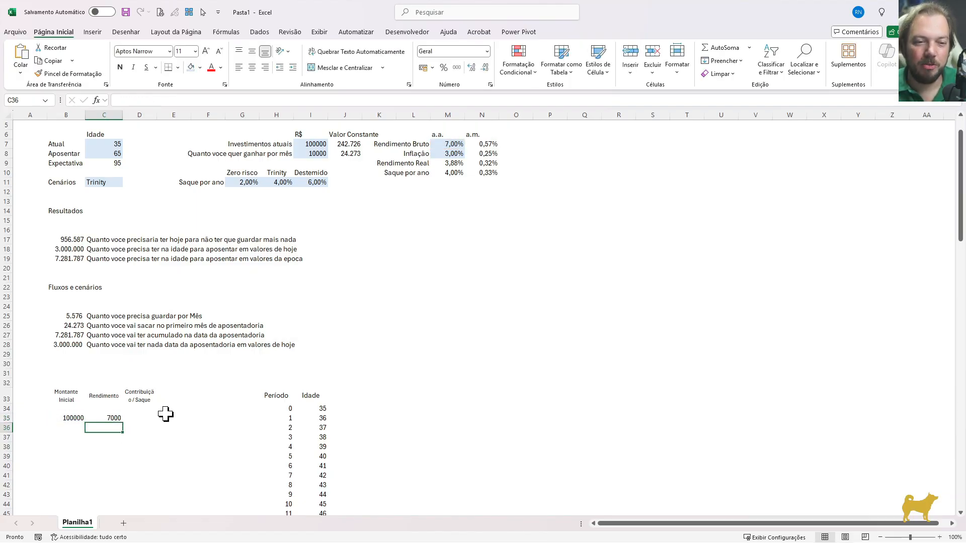
Enter the helper labels "contribuindo" in E36 and "saque" in E37
{"action": "left_click_drag", "start_coordinate": [173, 417], "coordinate": [186, 430]}
{"action": "left_click", "coordinate": [186, 430]}
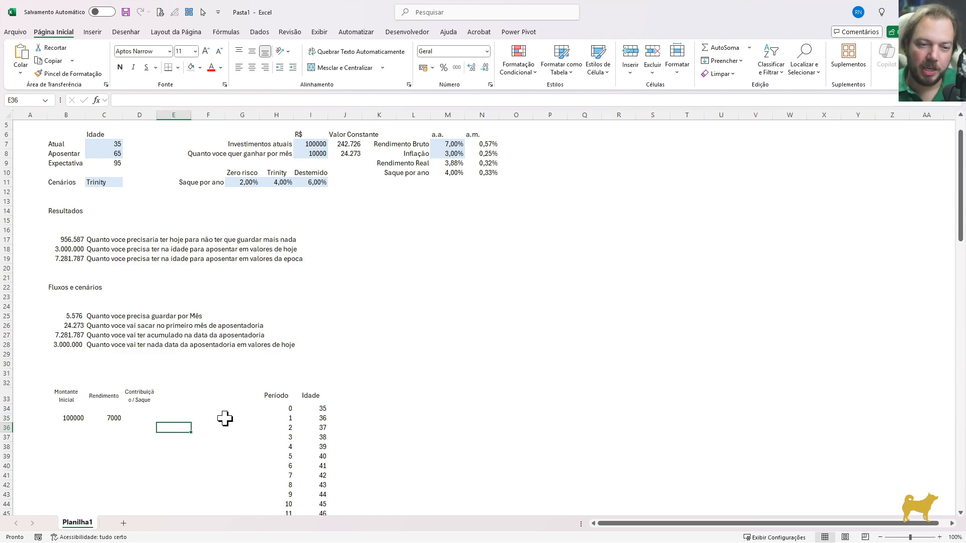
{"action": "type", "text": "cont"}
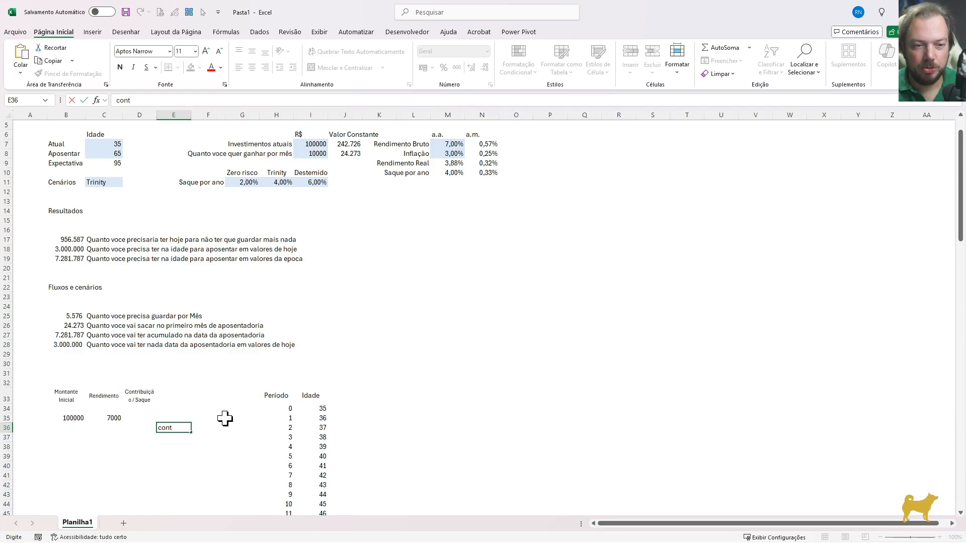
{"action": "type", "text": "ribuindo"}
{"action": "key", "text": "Return"}
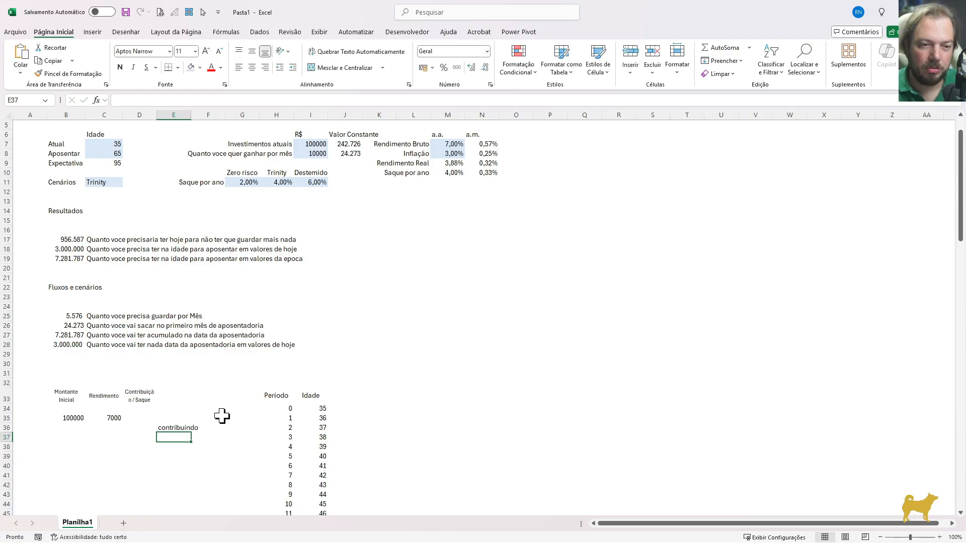
{"action": "scroll", "coordinate": [322, 506], "scroll_direction": "down", "scroll_amount": 1}
{"action": "scroll", "coordinate": [319, 508], "scroll_direction": "up", "scroll_amount": 2}
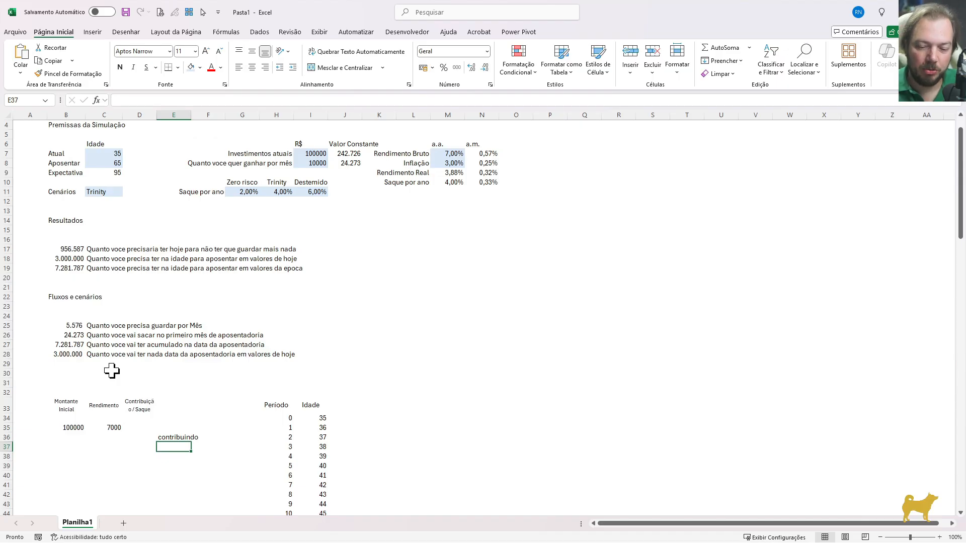
{"action": "type", "text": "saque"}
{"action": "key", "text": "Return"}
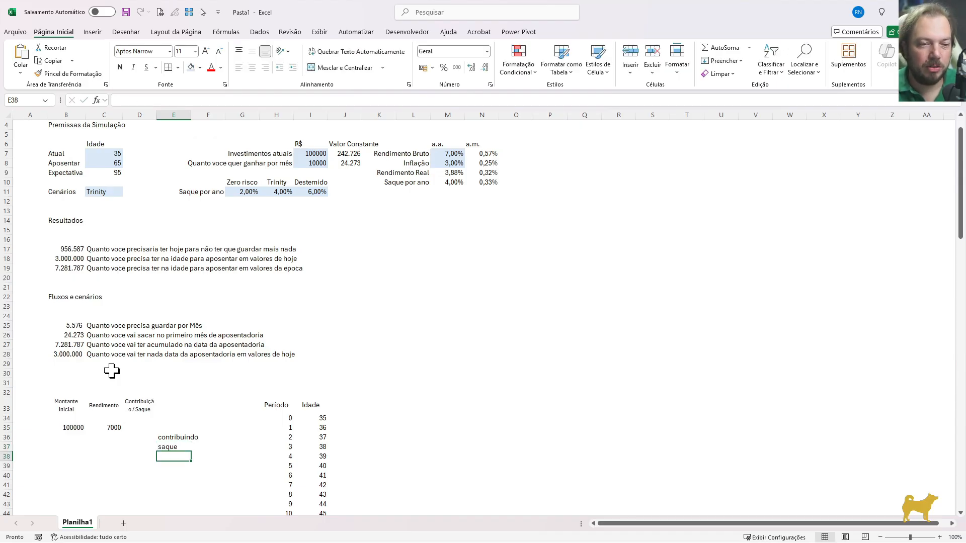
Calculate the annual contribution in F36 with =B25*12 and format it as a number with thousands separator and two decimals
{"action": "key", "text": "Up"}
{"action": "key", "text": "Up"}
{"action": "key", "text": "Right"}
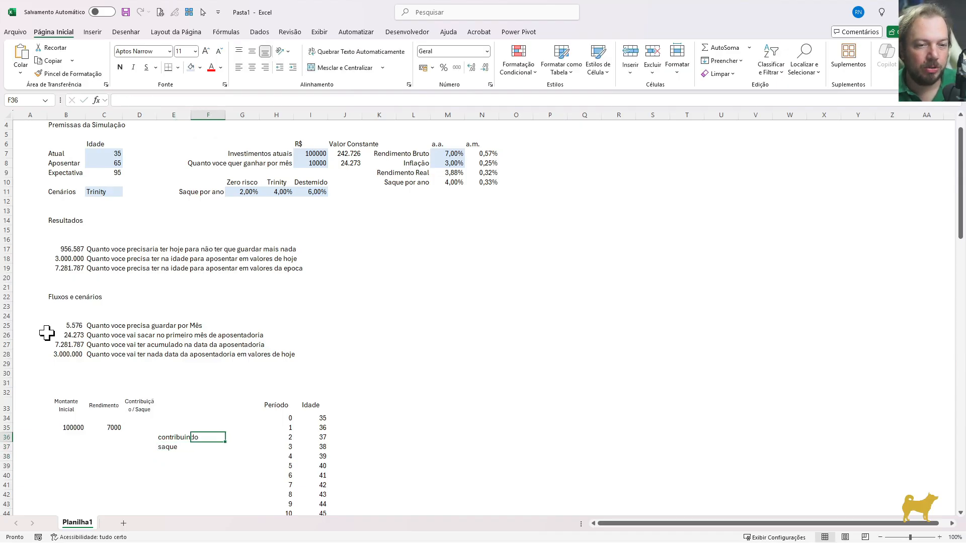
{"action": "type", "text": "="}
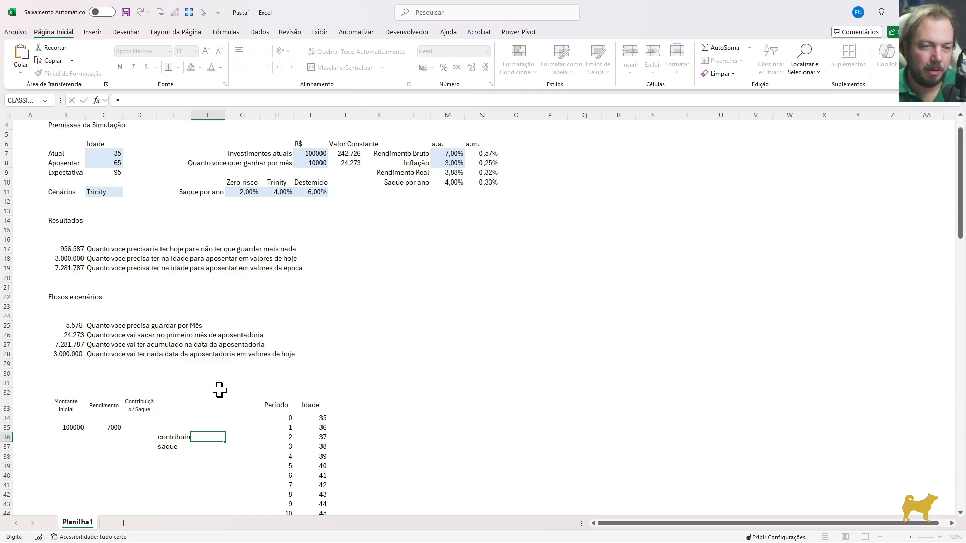
{"action": "left_click", "coordinate": [68, 326]}
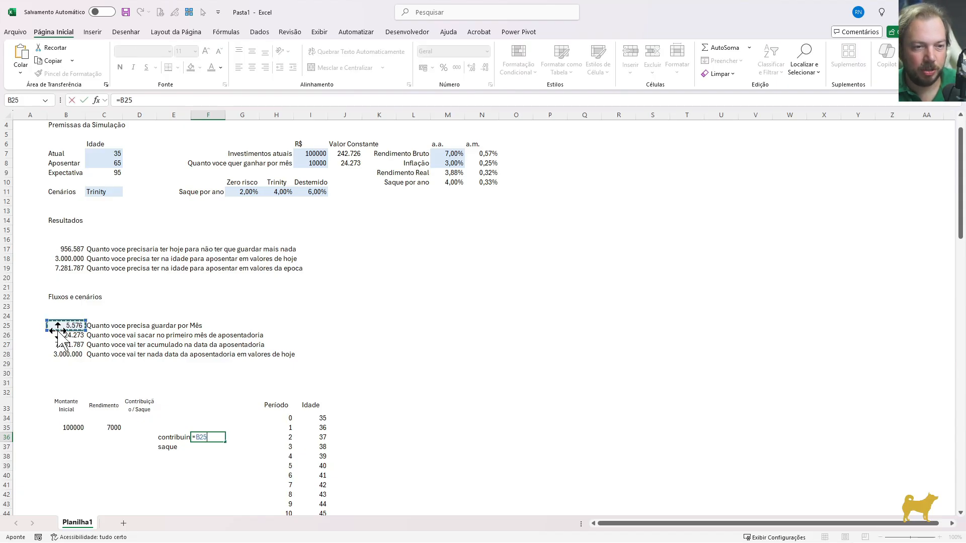
{"action": "type", "text": "*12"}
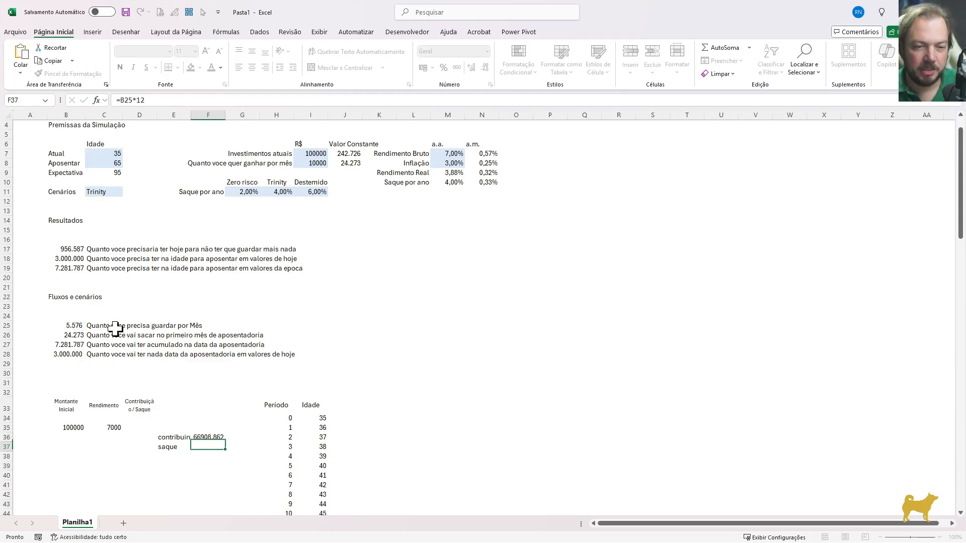
{"action": "key", "text": "Return"}
{"action": "key", "text": "Up"}
{"action": "key", "text": "ctrl+shift+1"}
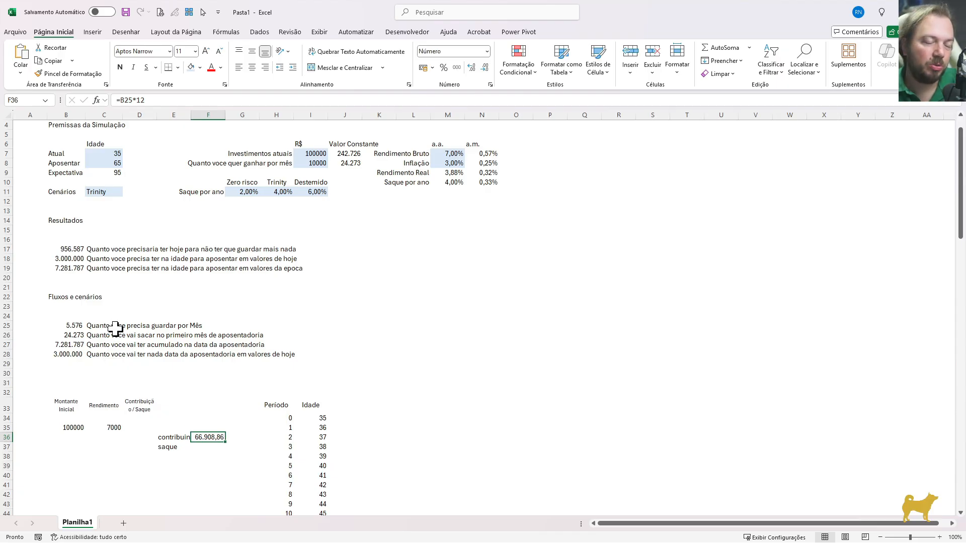
Rename the withdrawal label in E37 to "saque i" and enter a second label "saque ii" in E38
{"action": "key", "text": "Down"}
{"action": "key", "text": "Left"}
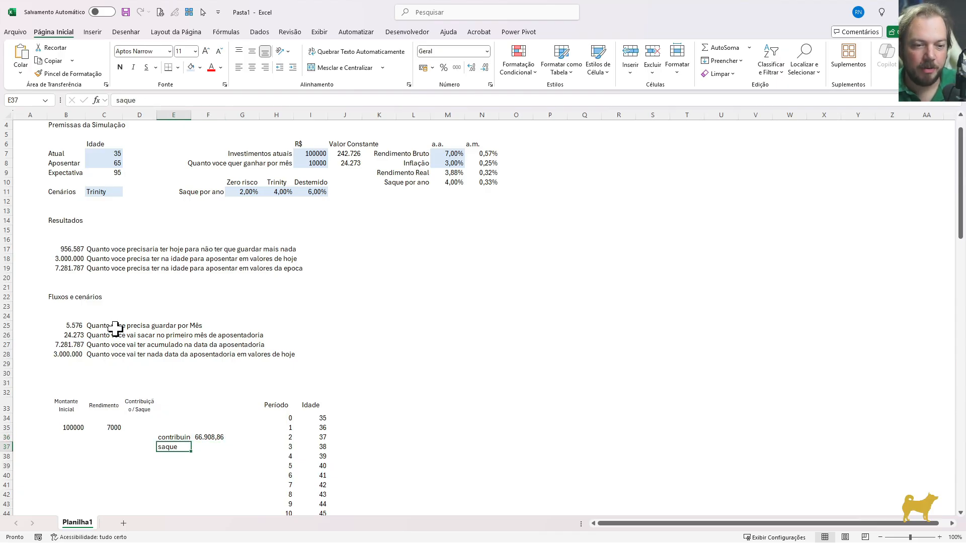
{"action": "key", "text": "Right"}
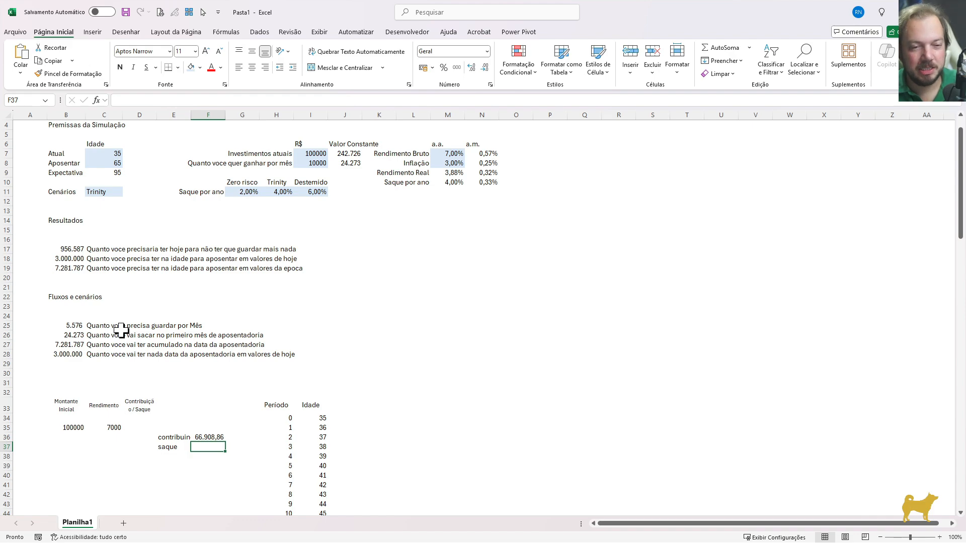
{"action": "key", "text": "Left"}
{"action": "type", "text": "i"}
{"action": "key", "text": "Return"}
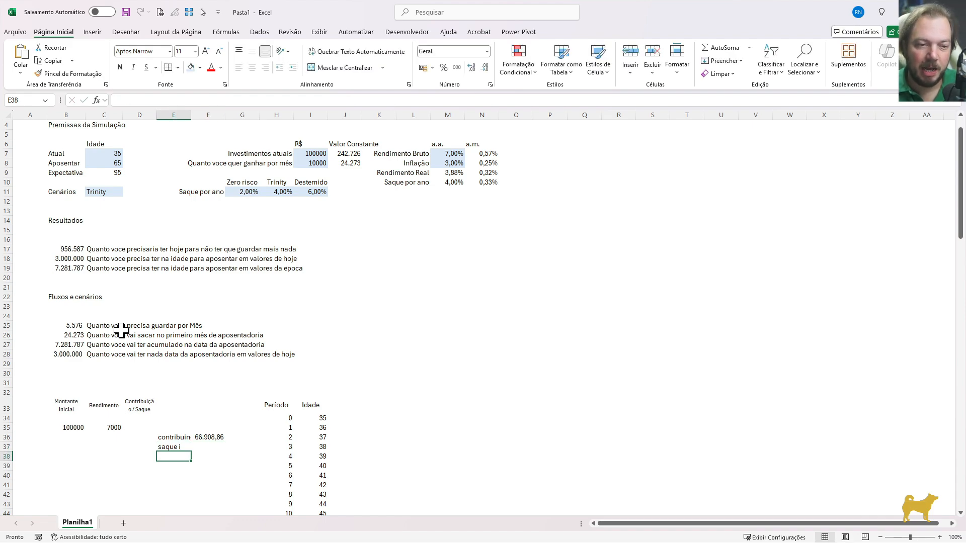
{"action": "key", "text": "Up"}
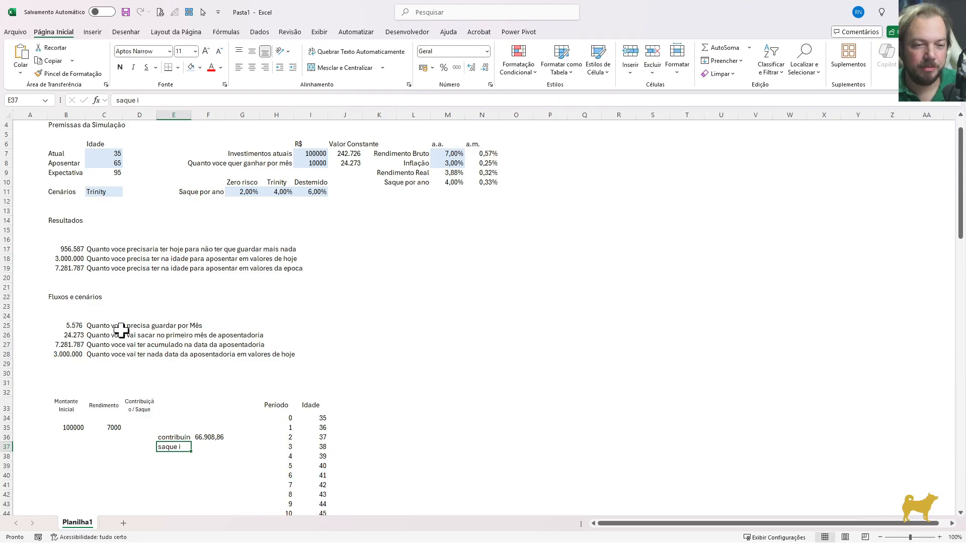
{"action": "left_click", "coordinate": [78, 335]}
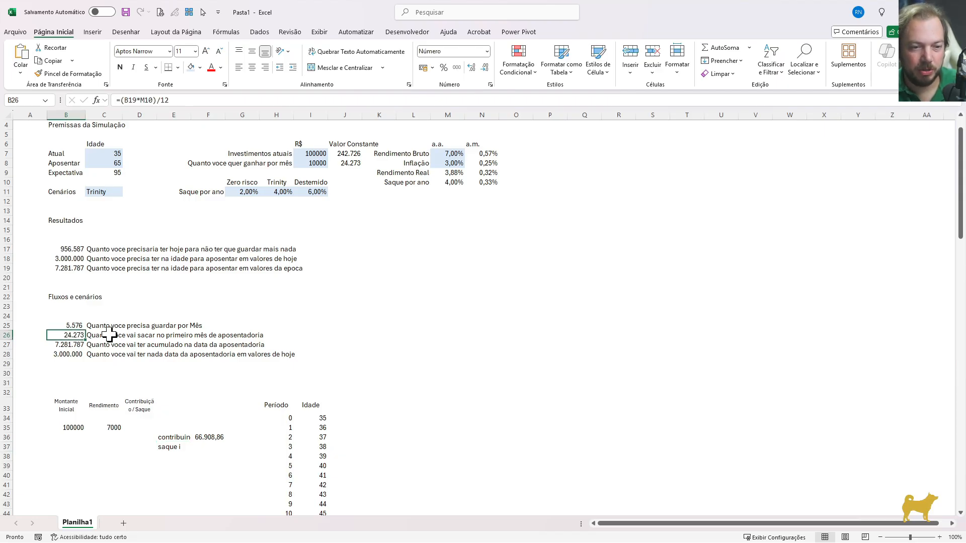
{"action": "left_click", "coordinate": [180, 454]}
{"action": "type", "text": "saque ii"}
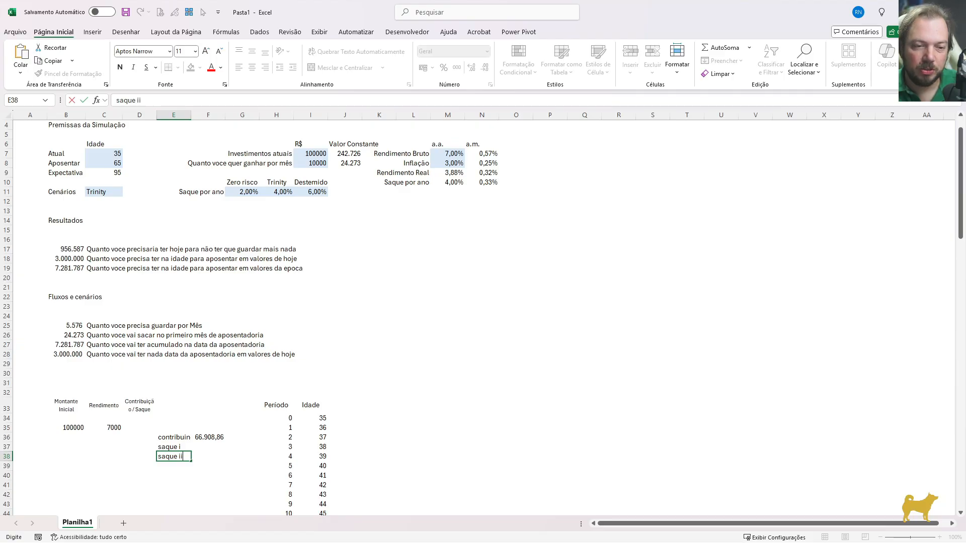
{"action": "key", "text": "Return"}
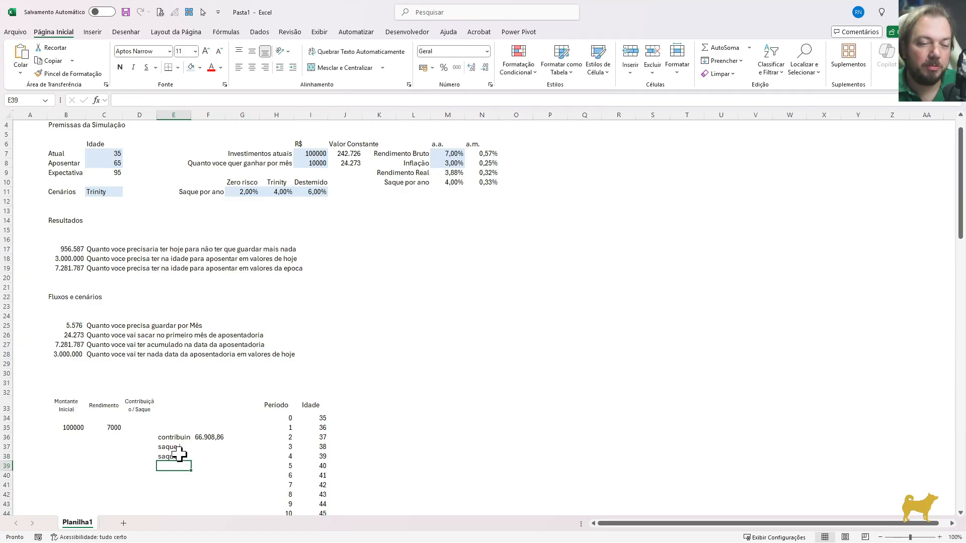
Calculate the first-year withdrawal in F37 with =-B26*12 and format it as a number with thousands separator and two decimals
{"action": "left_click", "coordinate": [66, 335]}
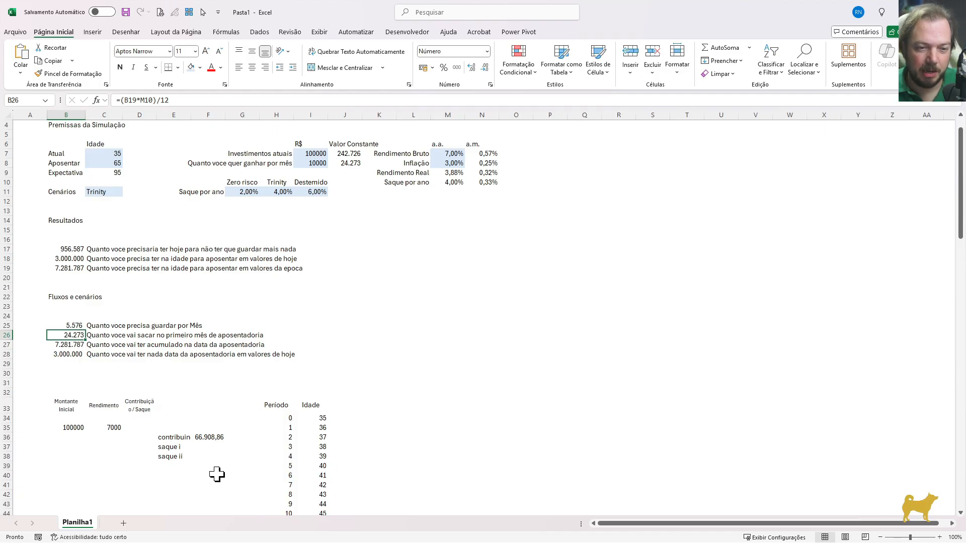
{"action": "left_click", "coordinate": [213, 448]}
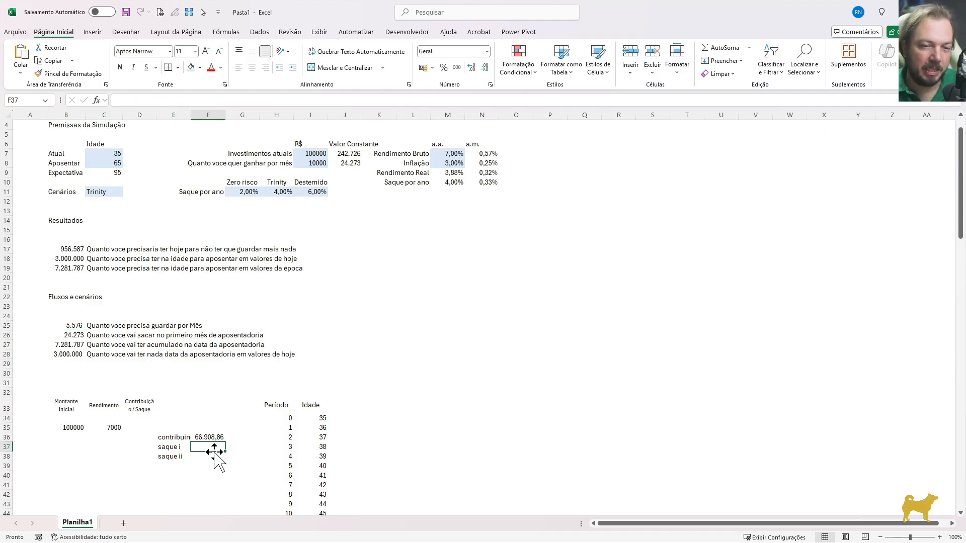
{"action": "type", "text": "-"}
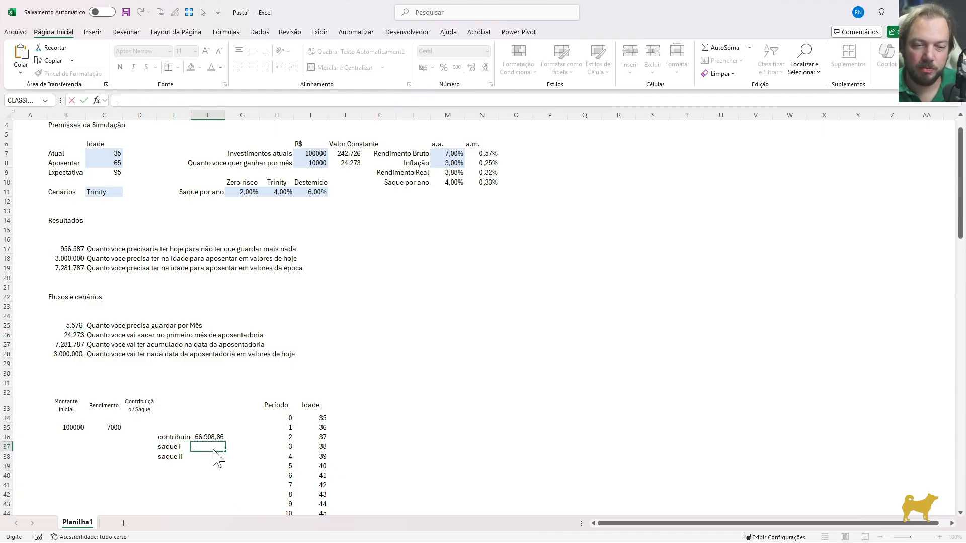
{"action": "left_click", "coordinate": [75, 335]}
{"action": "type", "text": "*12"}
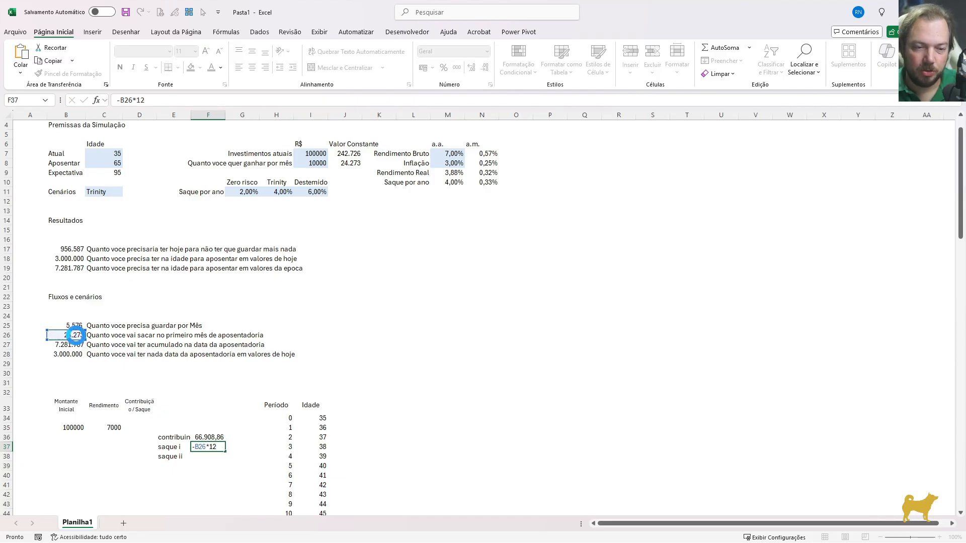
{"action": "key", "text": "Return"}
{"action": "key", "text": "Up"}
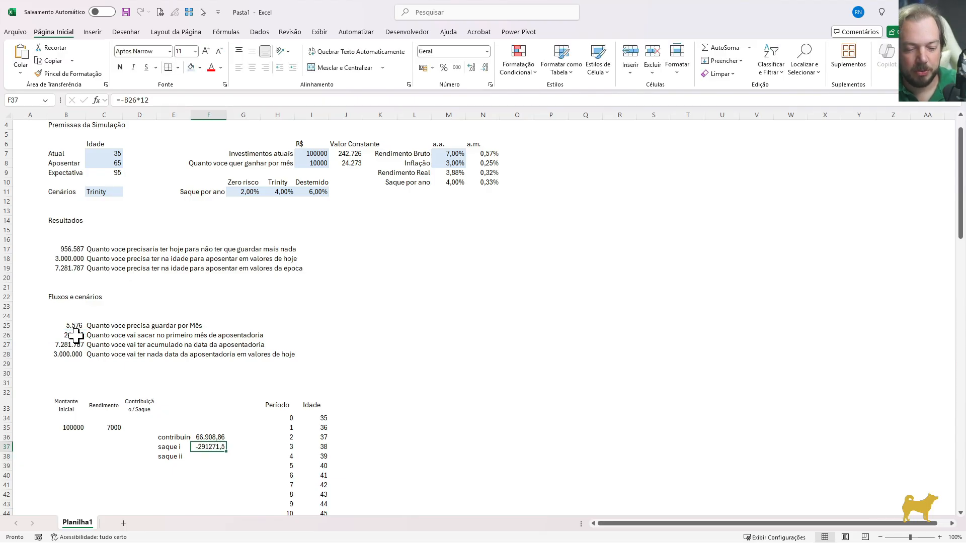
{"action": "key", "text": "ctrl+shift+1"}
{"action": "key", "text": "Down"}
{"action": "key", "text": "Up"}
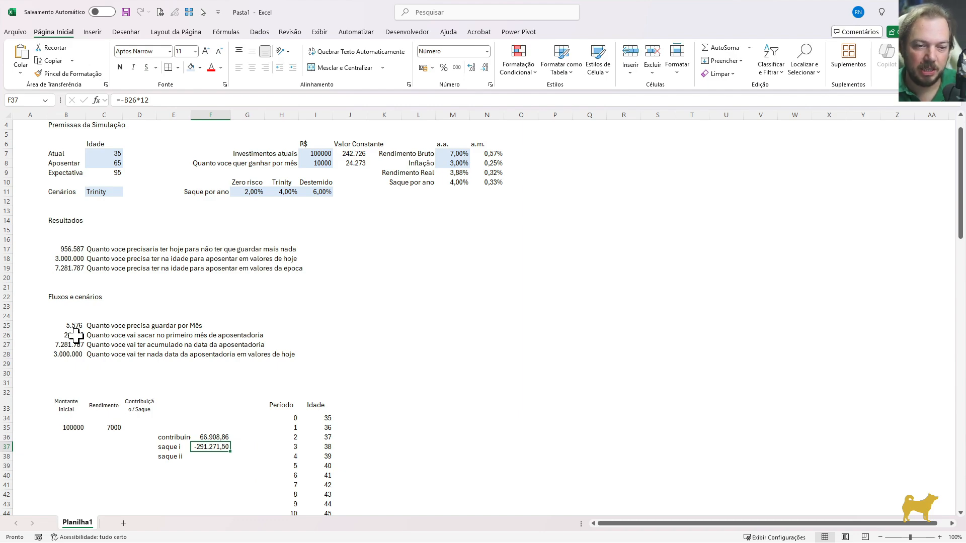
Calculate the second withdrawal in F38 as the first one raised by the fixed annual Inflação rate, =F37*(1+$M$8)
{"action": "key", "text": "Down"}
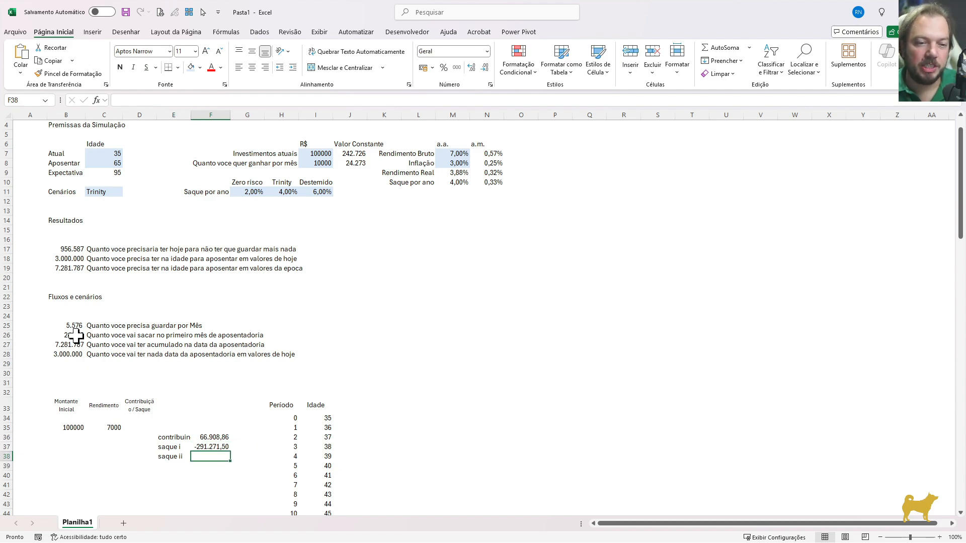
{"action": "left_click", "coordinate": [204, 446]}
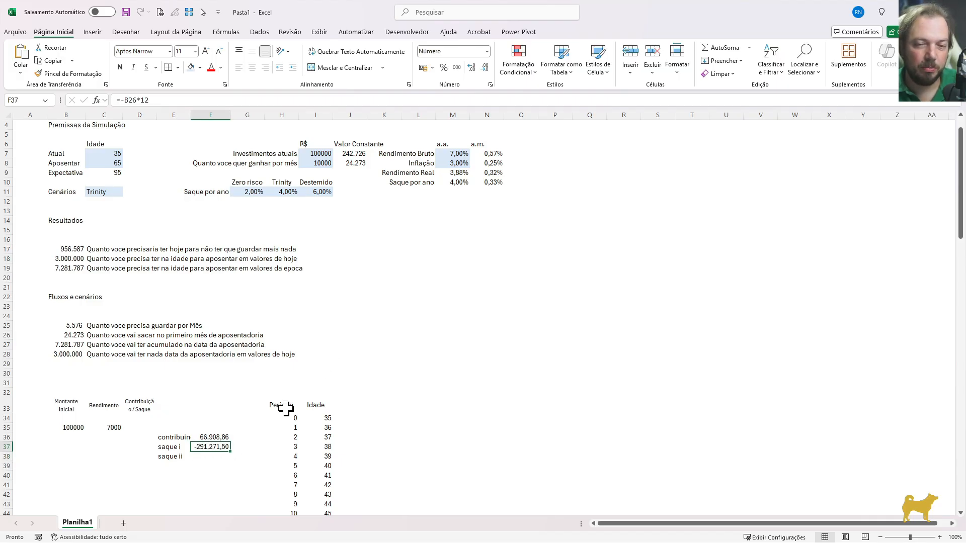
{"action": "scroll", "coordinate": [249, 425], "scroll_direction": "up", "scroll_amount": 1}
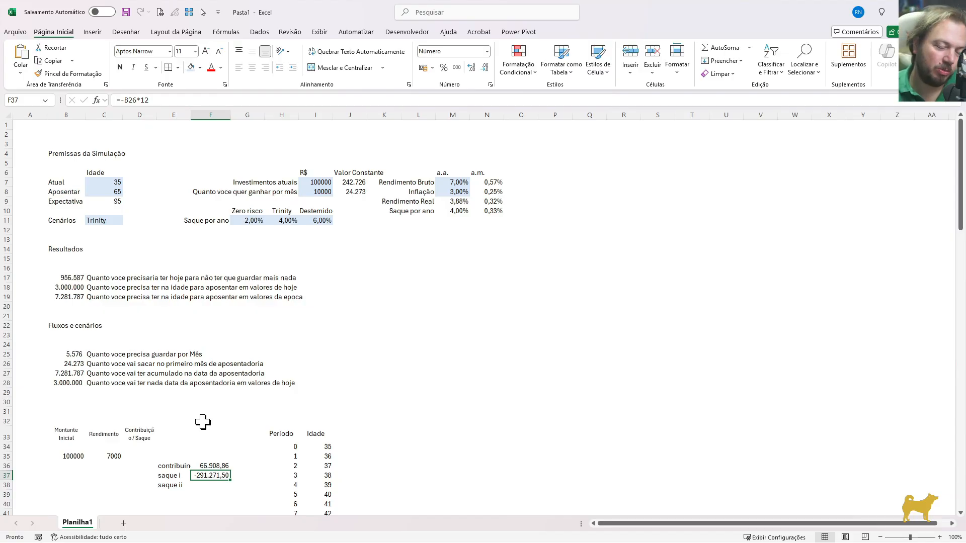
{"action": "key", "text": "Return"}
{"action": "type", "text": "="}
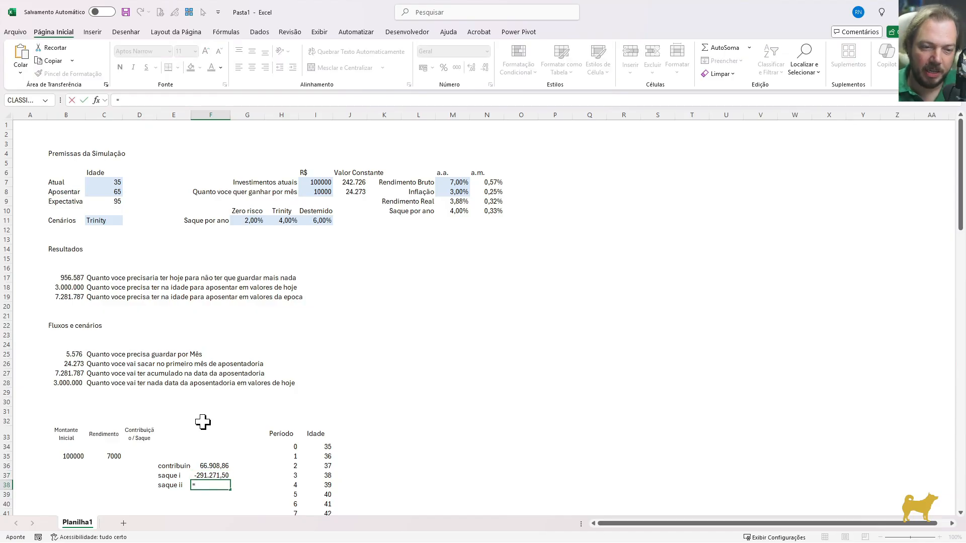
{"action": "key", "text": "Up"}
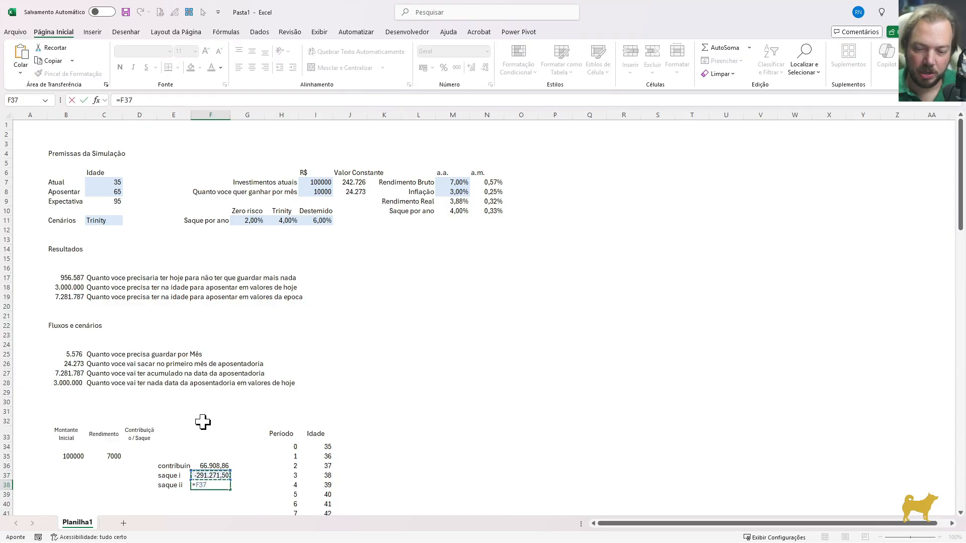
{"action": "type", "text": "*(1+"}
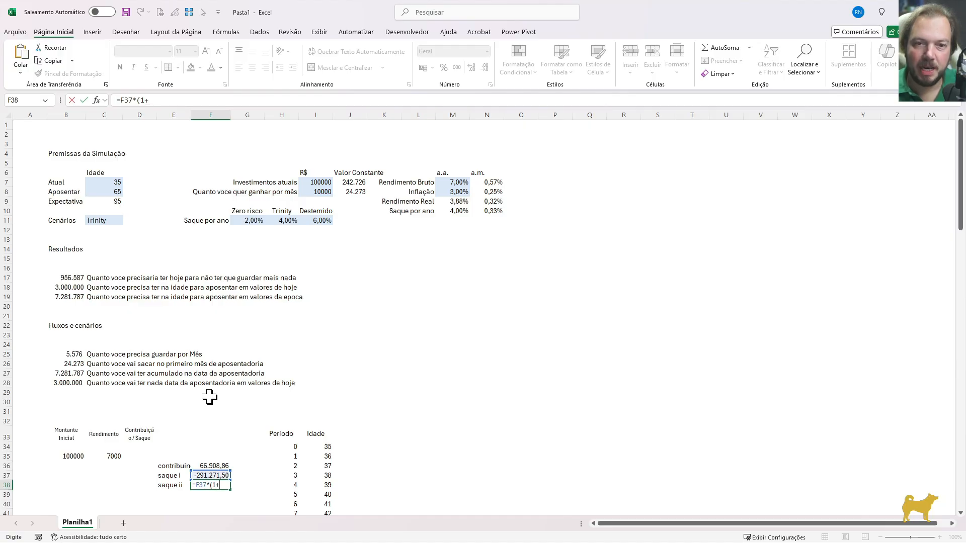
{"action": "left_click", "coordinate": [455, 193]}
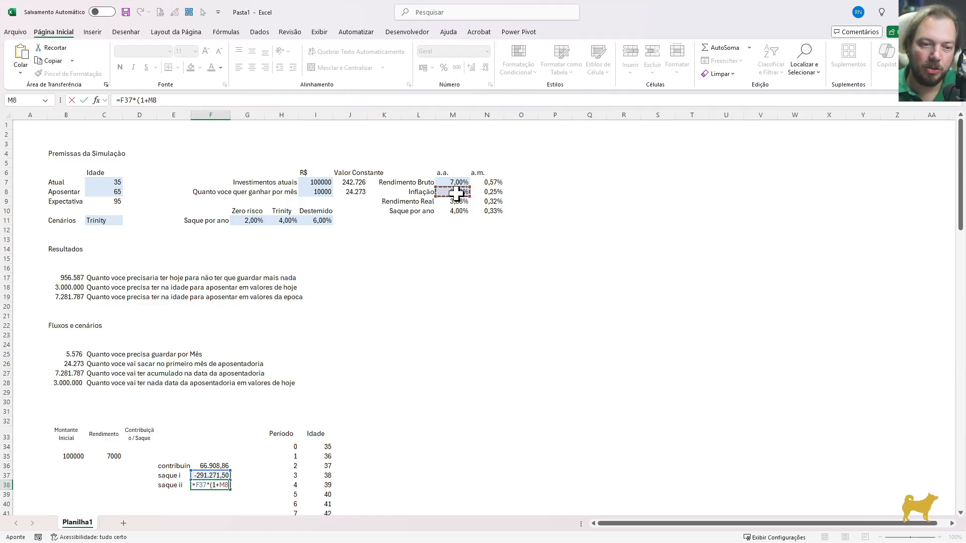
{"action": "key", "text": "F4"}
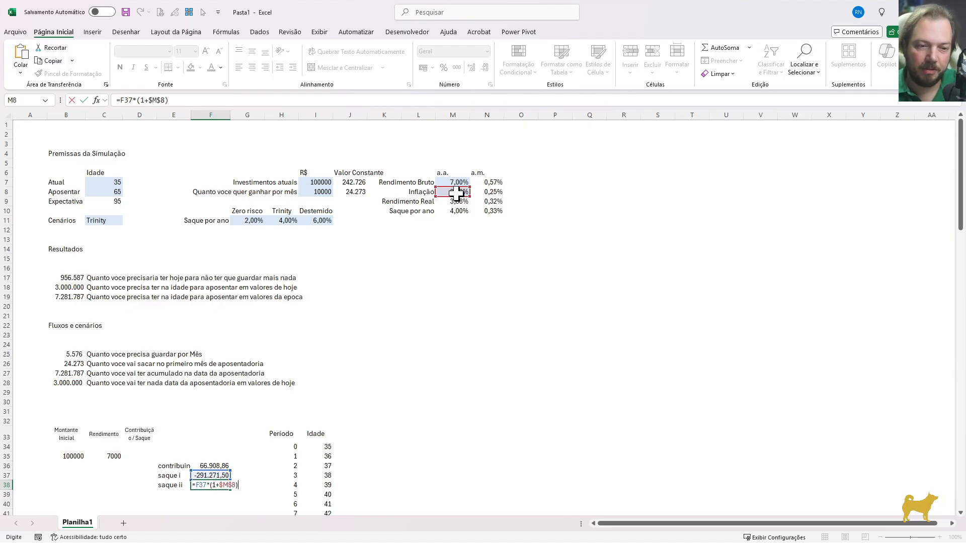
{"action": "key", "text": "ctrl+Return"}
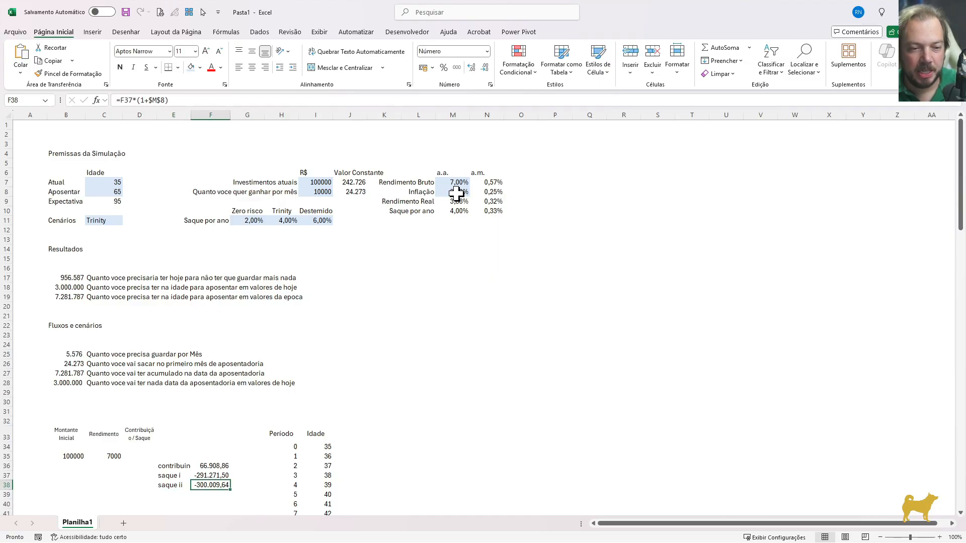
Copy the inflation-adjusted withdrawal formula from F38 down into F39 and F40
{"action": "key", "text": "Down"}
{"action": "key", "text": "ctrl+d"}
{"action": "key", "text": "F2"}
{"action": "key", "text": "Escape"}
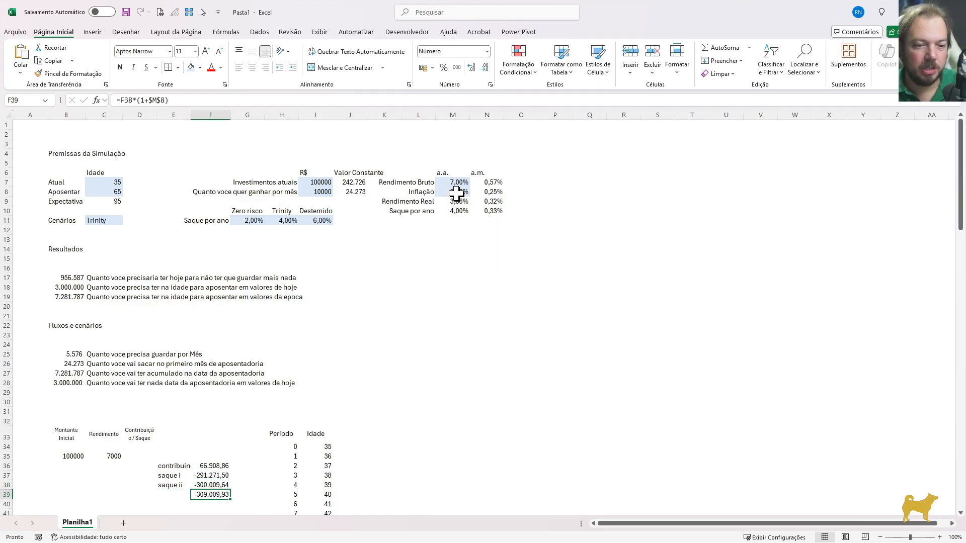
{"action": "key", "text": "Down"}
{"action": "key", "text": "ctrl+d"}
{"action": "key", "text": "Down"}
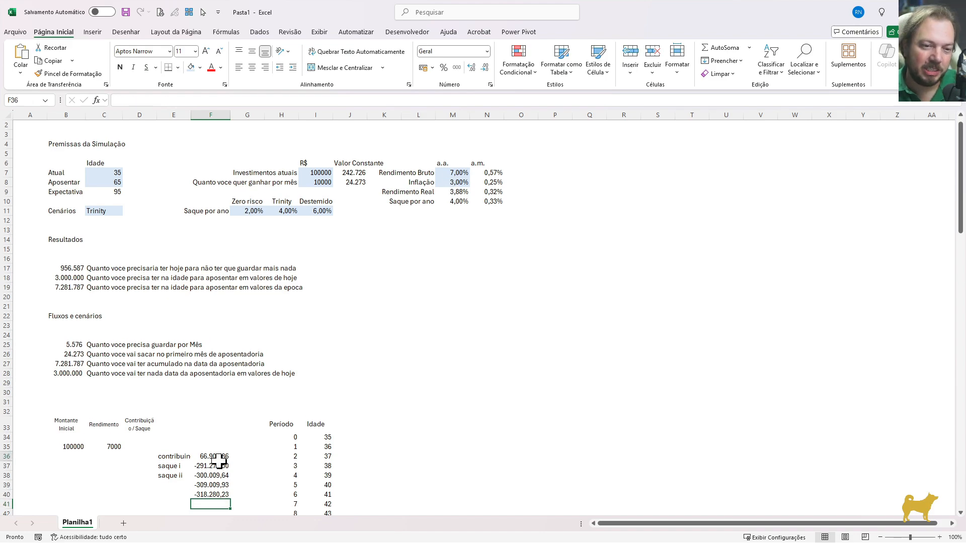
{"action": "left_click_drag", "start_coordinate": [214, 459], "coordinate": [211, 495]}
Start an SE formula in the Contribuição / Saque cell D35 that returns blank when the age is empty, =SE(I35="";"";
{"action": "left_click", "coordinate": [147, 445]}
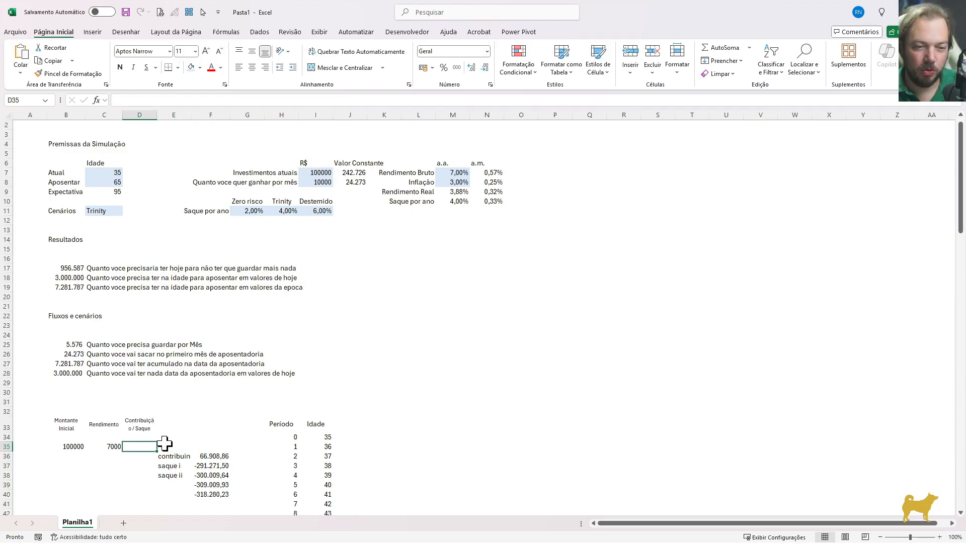
{"action": "type", "text": "=SE("}
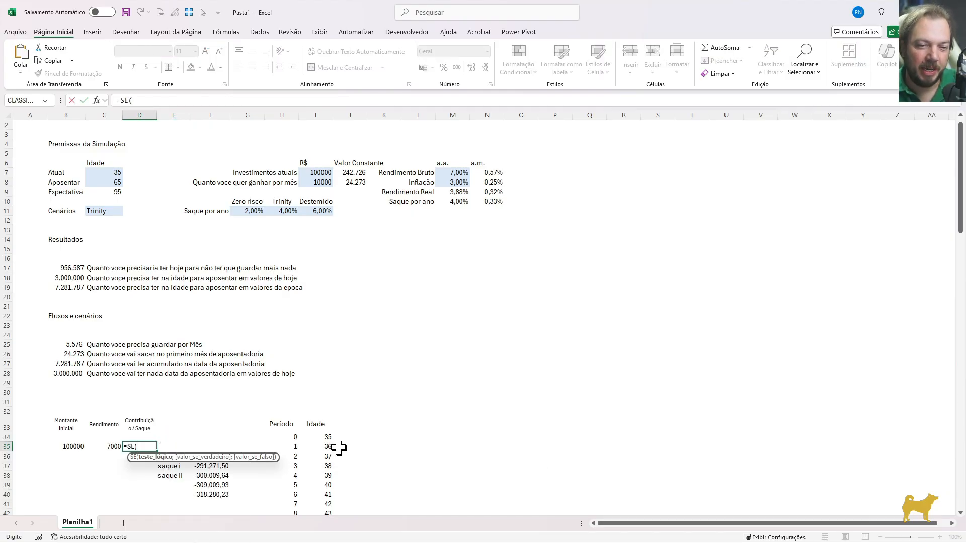
{"action": "left_click", "coordinate": [321, 447]}
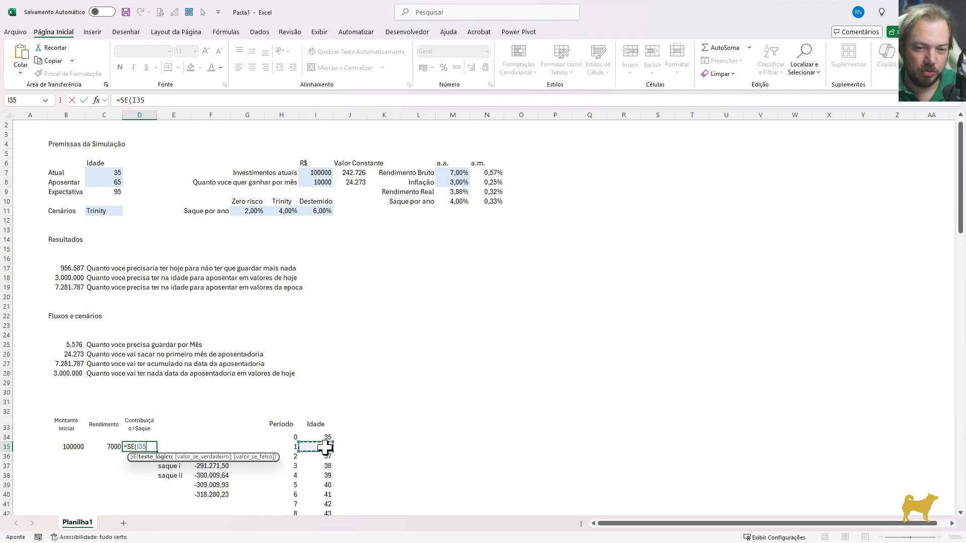
{"action": "type", "text": "="}
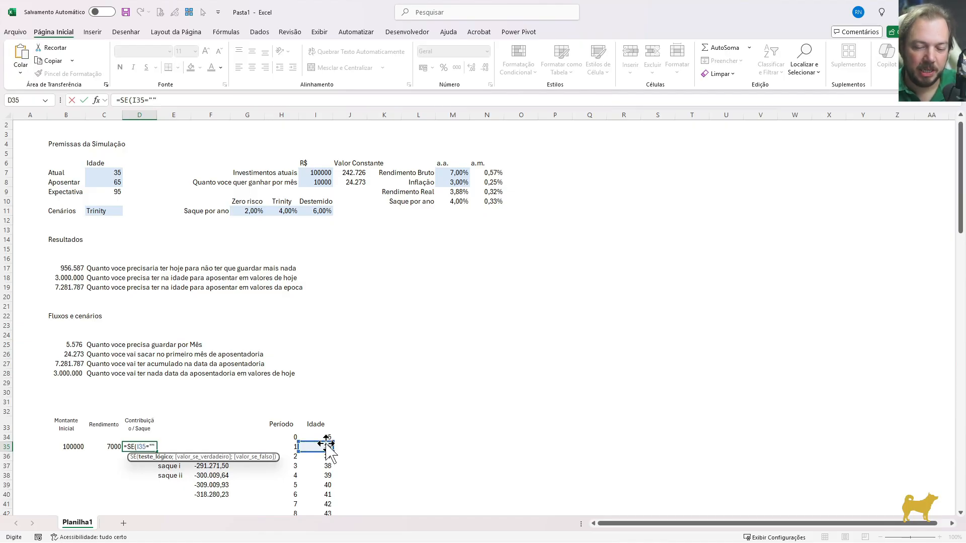
{"action": "type", "text": "\"\";"}
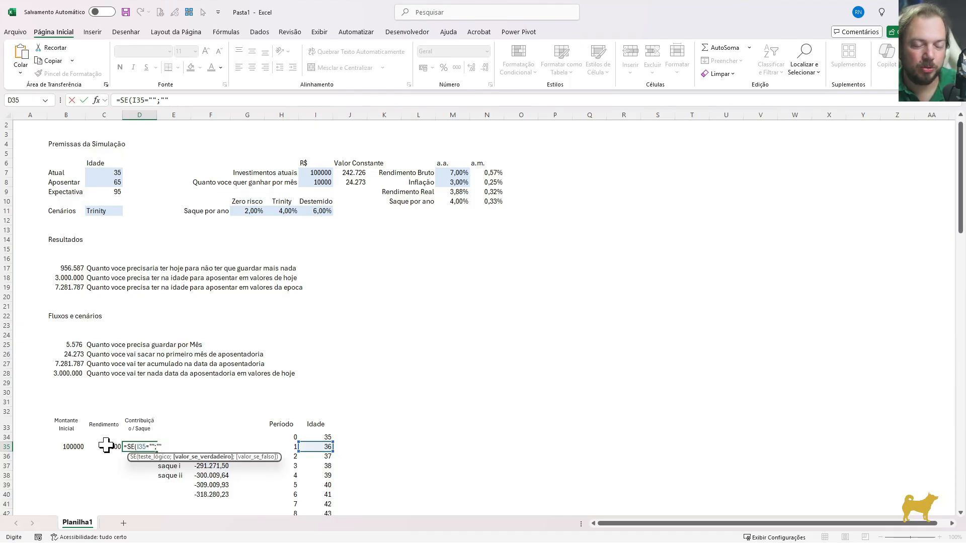
{"action": "type", "text": "\"\";"}
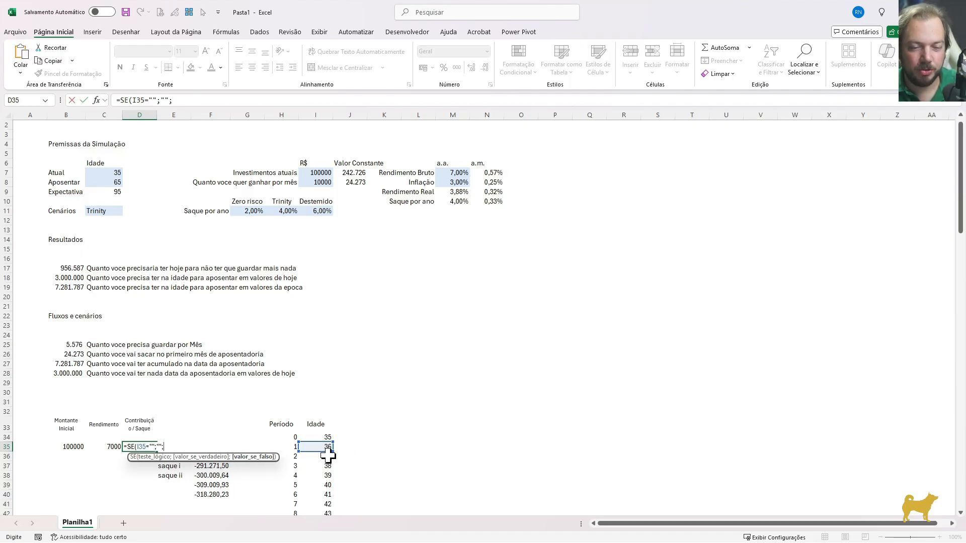
{"action": "type", "text": "se"}
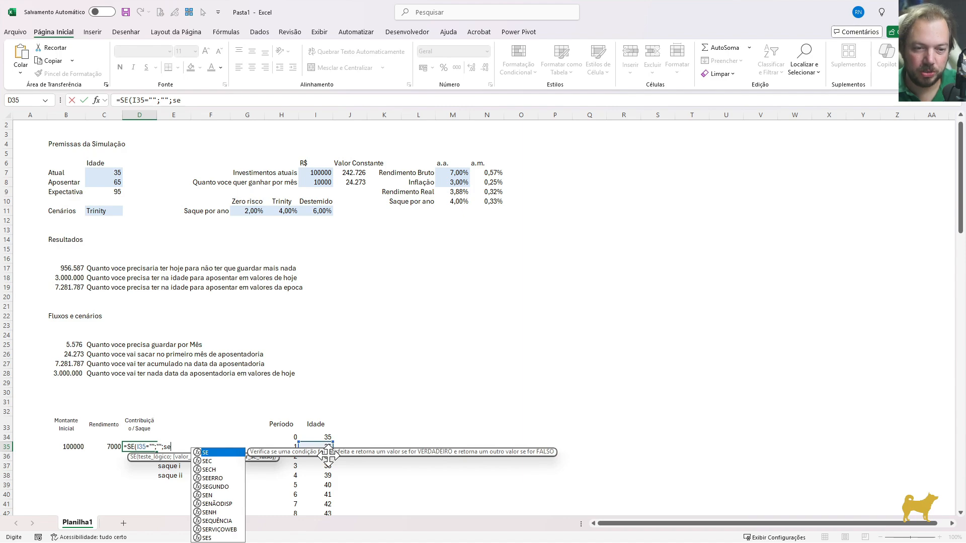
{"action": "type", "text": "("}
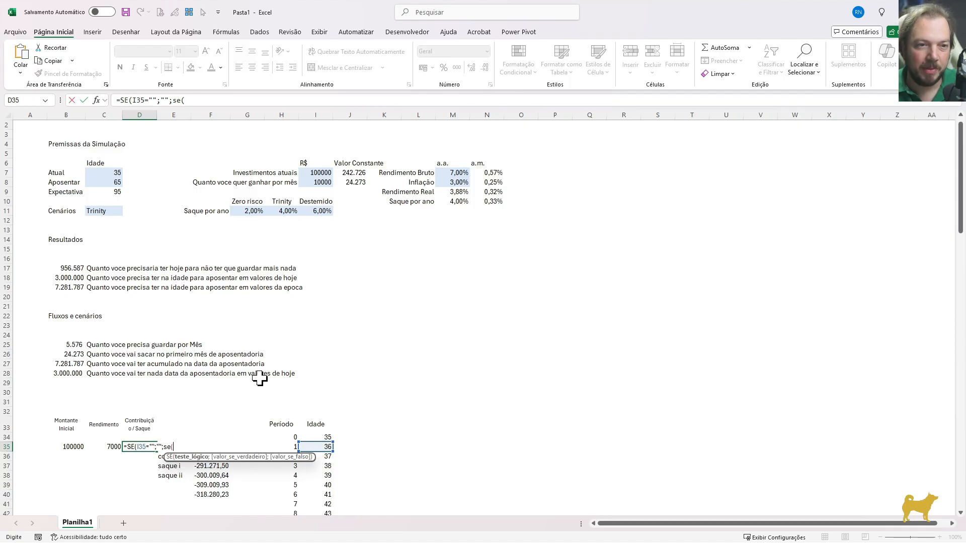
Add a nested SE to the D35 formula that tests whether the age is below the retirement age, $I35<$C$8
{"action": "left_click", "coordinate": [322, 447]}
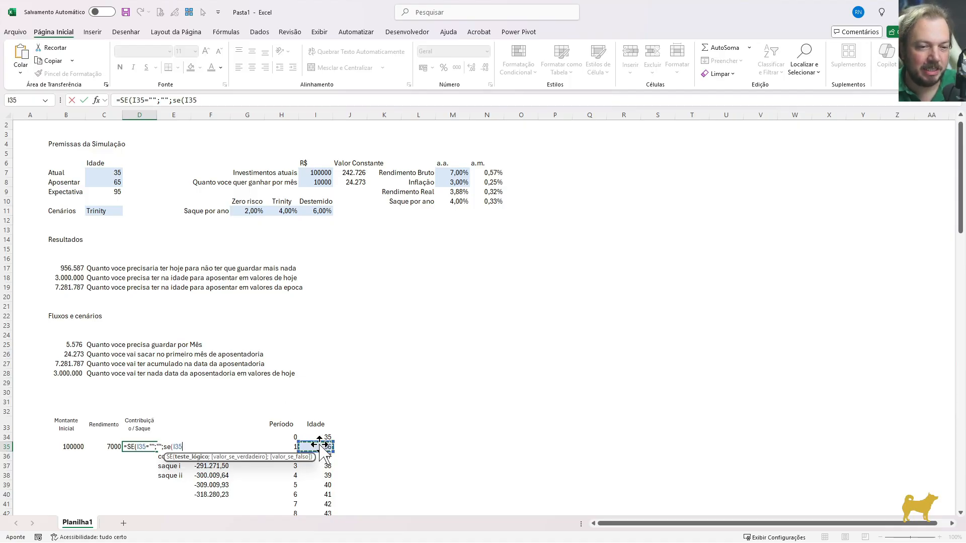
{"action": "key", "text": "F4"}
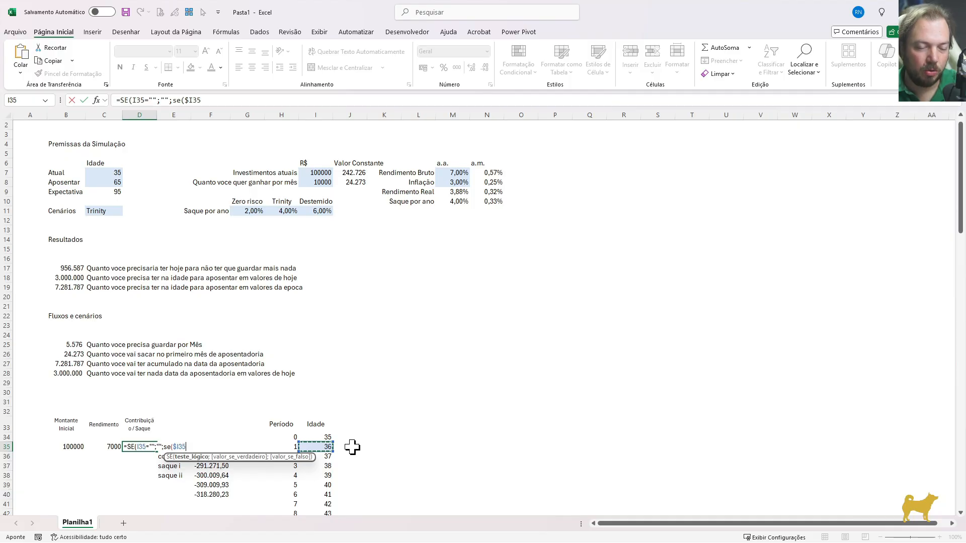
{"action": "type", "text": "<"}
{"action": "left_click", "coordinate": [117, 182]}
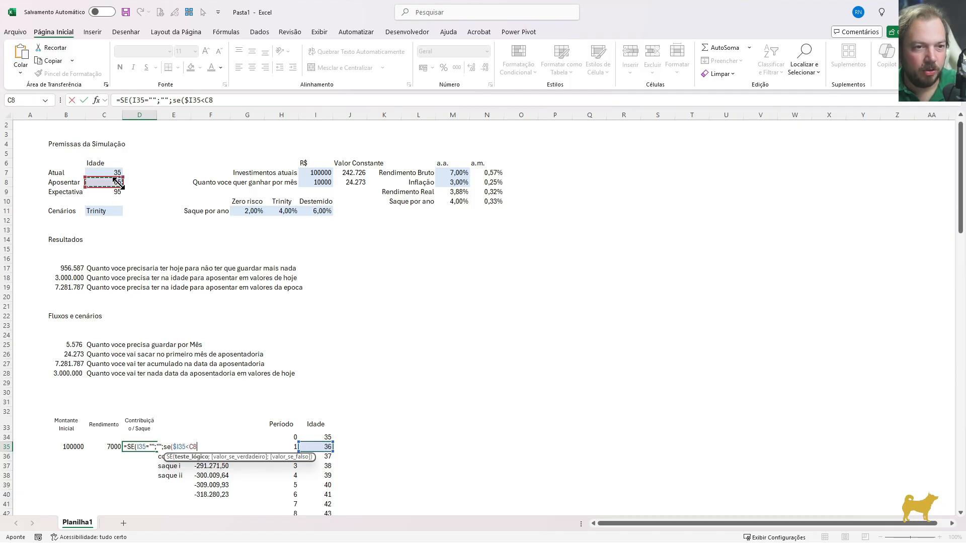
{"action": "key", "text": "F4"}
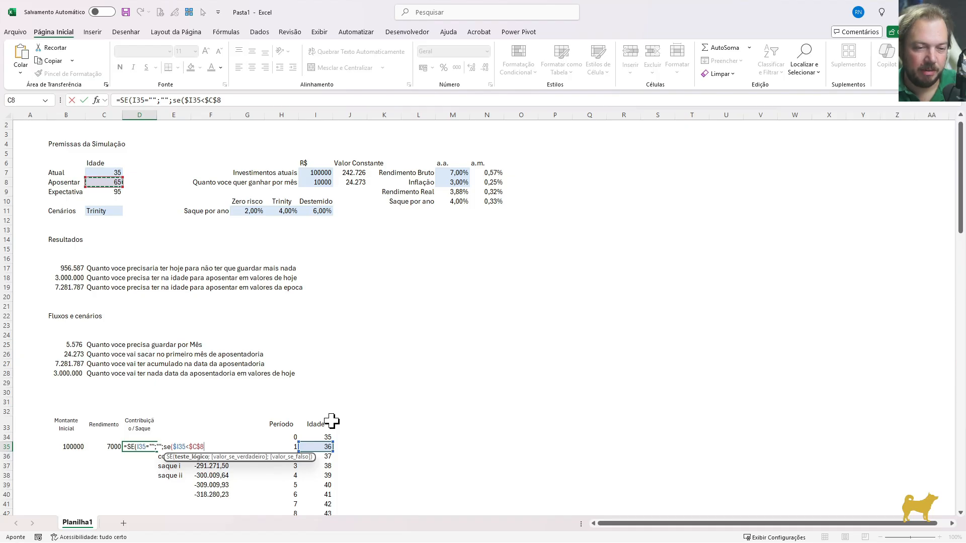
Return the yearly contribution $B$25*12 when that test is true, leave the false result empty, and enter the D35 formula
{"action": "type", "text": ";"}
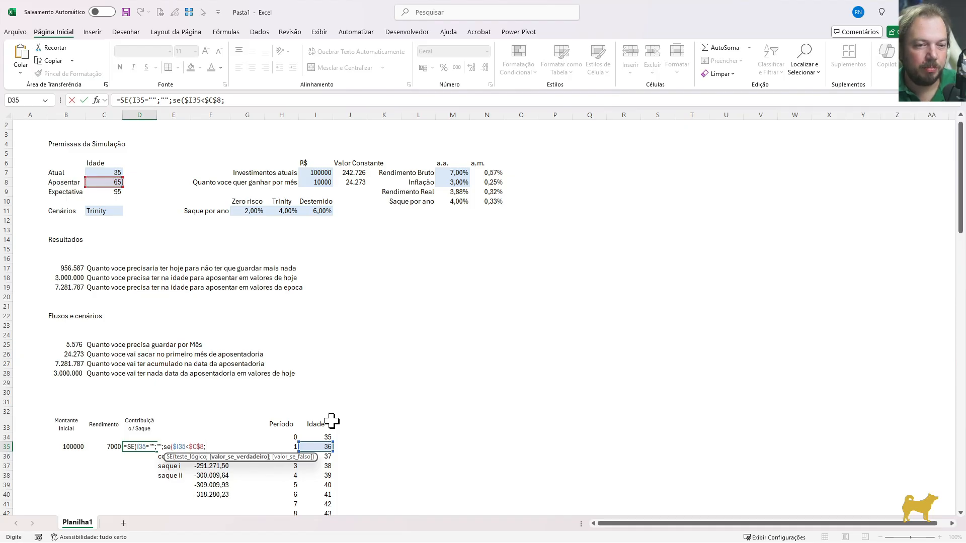
{"action": "left_click", "coordinate": [66, 344]}
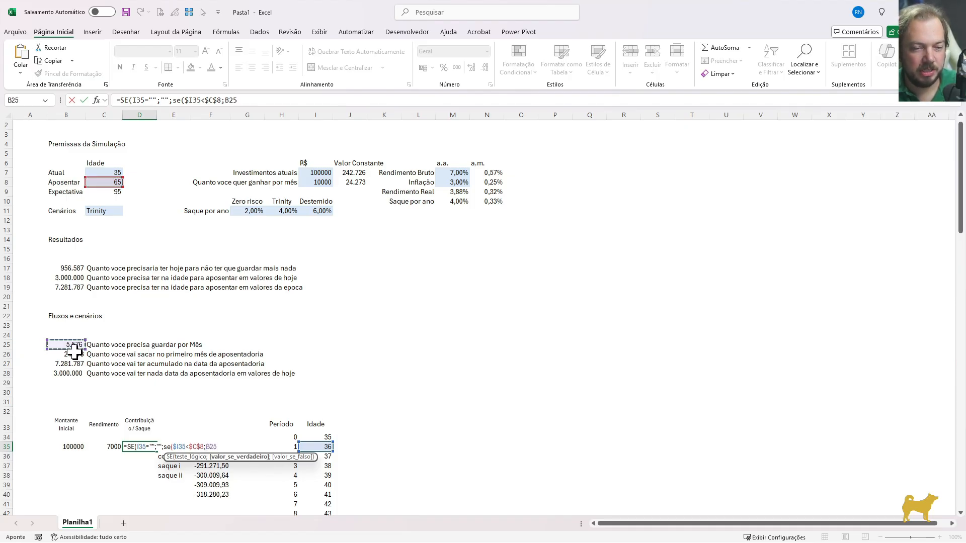
{"action": "key", "text": "F4"}
{"action": "type", "text": "*"}
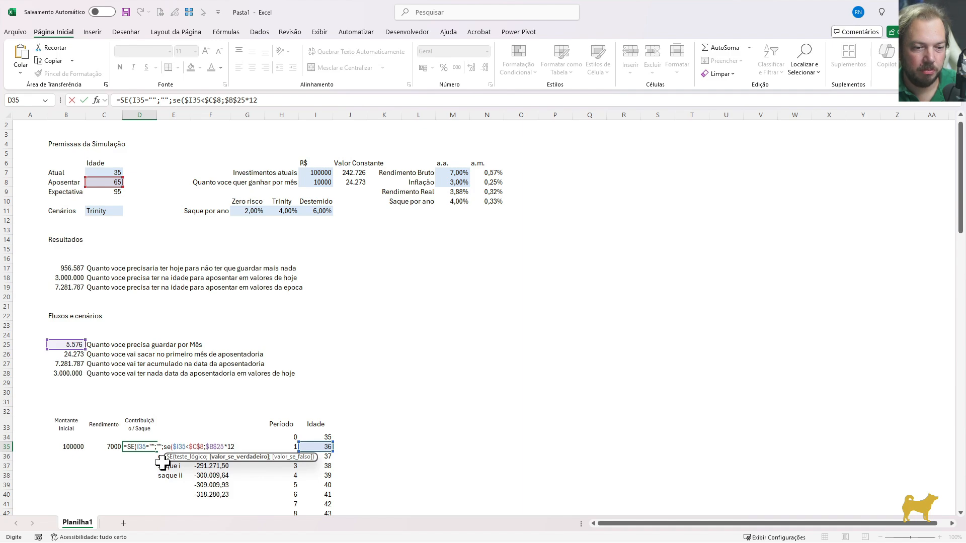
{"action": "type", "text": ";"}
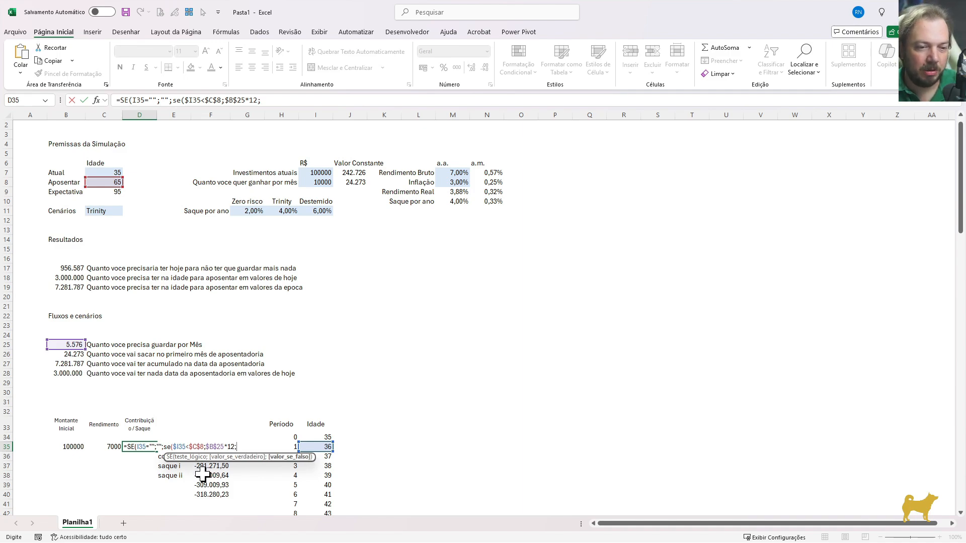
{"action": "type", "text": "))"}
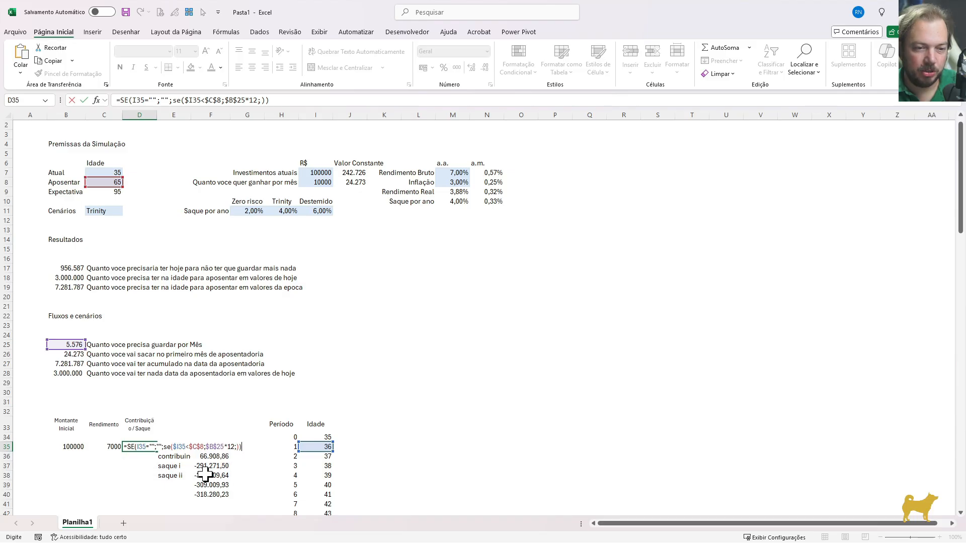
{"action": "key", "text": "Return"}
{"action": "key", "text": "Up"}
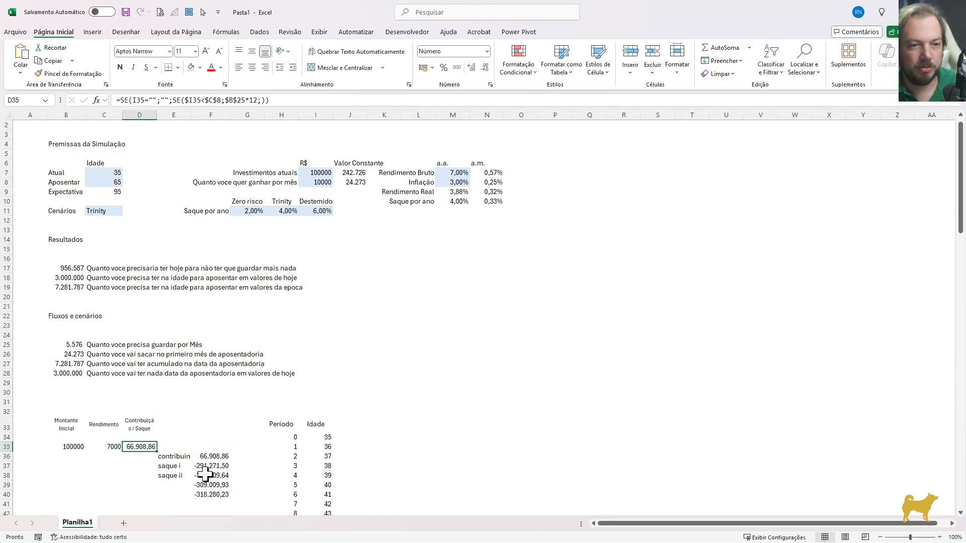
Examine the formulas behind the helper contribution in F36 and the first withdrawal in F37
{"action": "key", "text": "Right"}
{"action": "key", "text": "Right"}
{"action": "key", "text": "Down"}
{"action": "key", "text": "F2"}
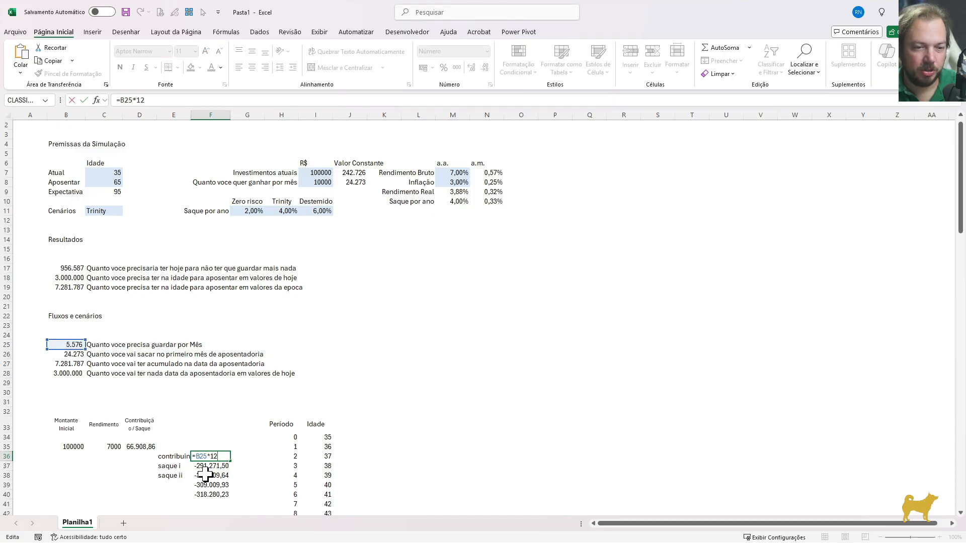
{"action": "key", "text": "Escape"}
{"action": "key", "text": "Down"}
{"action": "key", "text": "F2"}
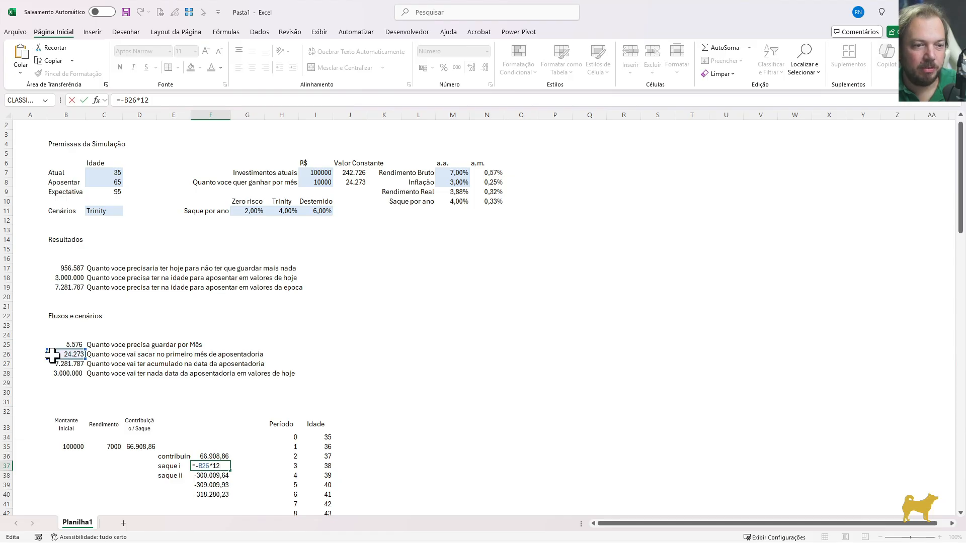
{"action": "key", "text": "Escape"}
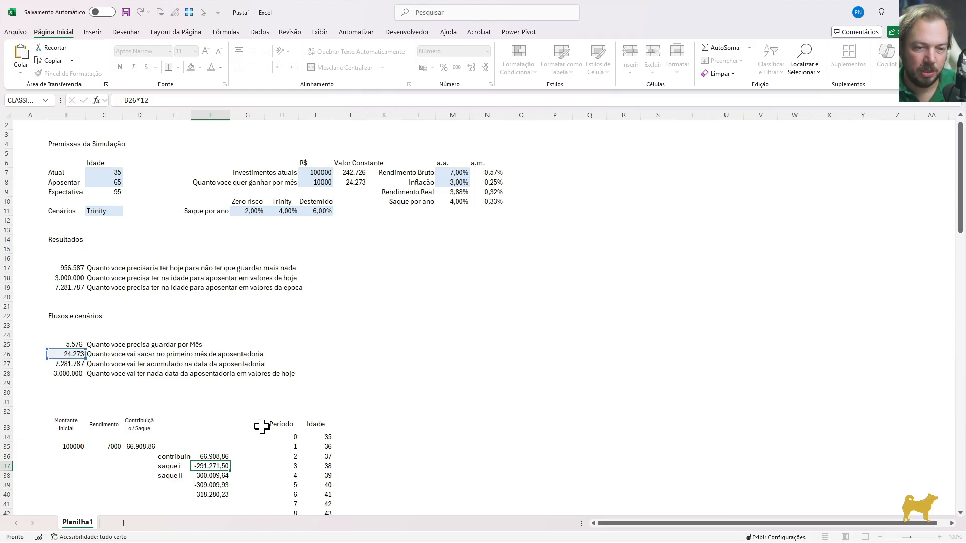
{"action": "key", "text": "Up"}
{"action": "key", "text": "Left"}
{"action": "key", "text": "Left"}
{"action": "key", "text": "Up"}
{"action": "key", "text": "Down"}
{"action": "key", "text": "Right"}
{"action": "key", "text": "Right"}
{"action": "key", "text": "Down"}
{"action": "key", "text": "F2"}
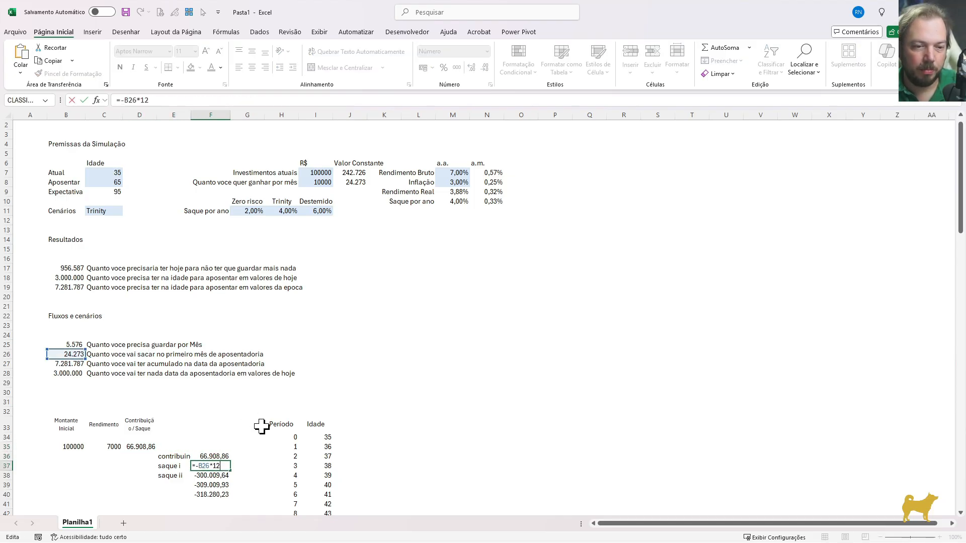
{"action": "key", "text": "Escape"}
{"action": "key", "text": "Up"}
{"action": "key", "text": "Up"}
{"action": "key", "text": "Left"}
{"action": "key", "text": "Left"}
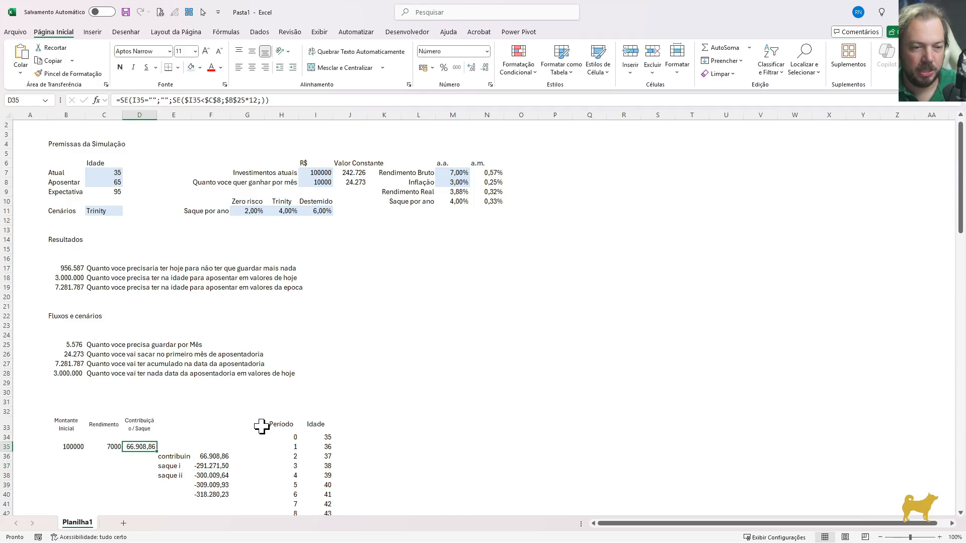
Insert a third SE as the false result in D35, testing whether the age equals the retirement age, $I35=$C$8
{"action": "key", "text": "F2"}
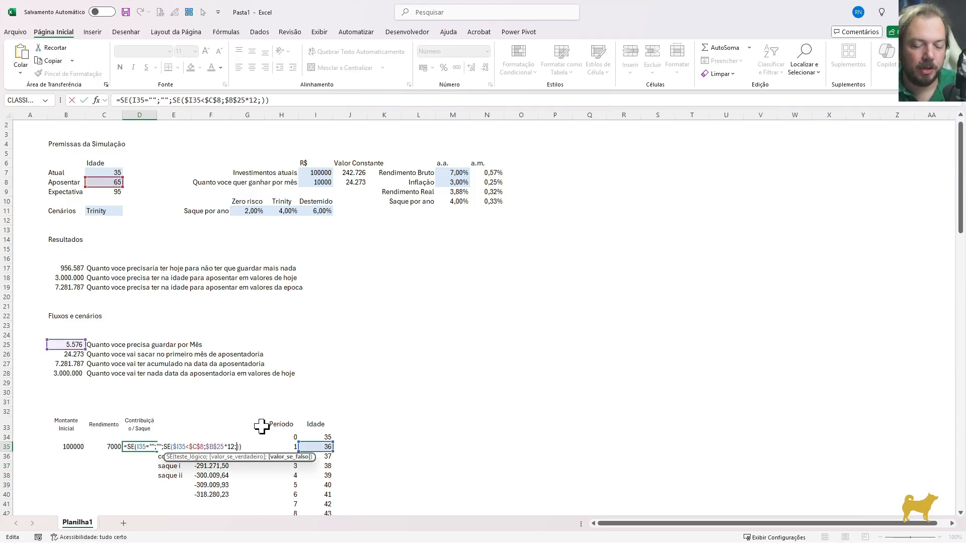
{"action": "type", "text": "se("}
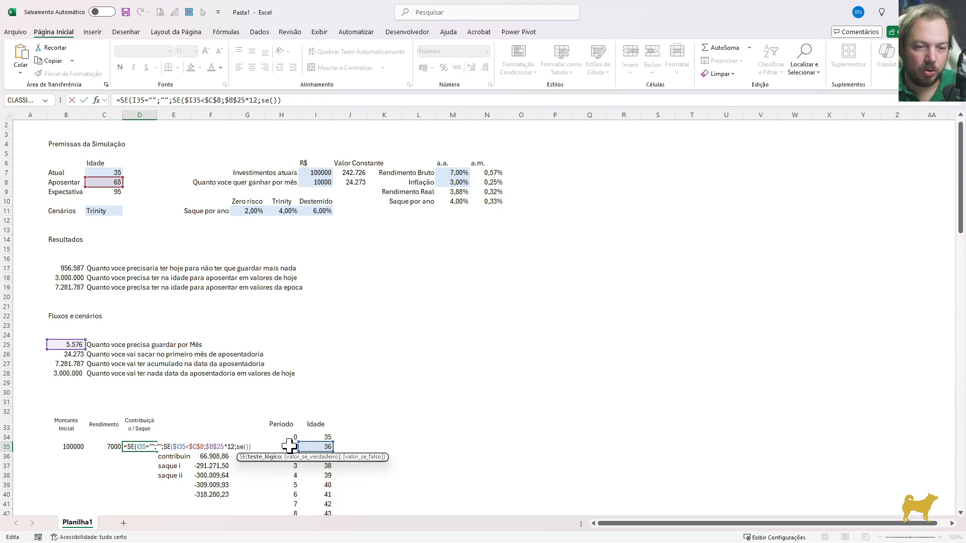
{"action": "left_click", "coordinate": [316, 447]}
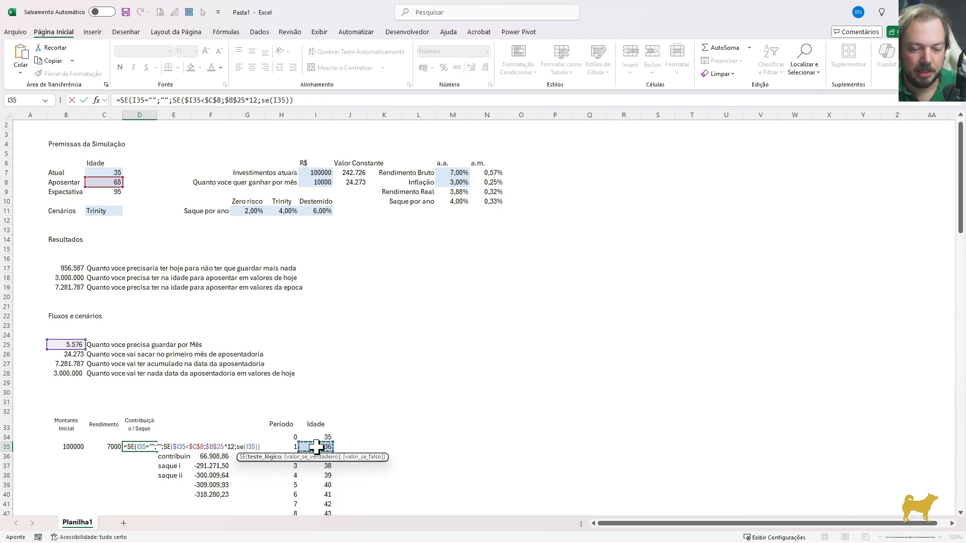
{"action": "key", "text": "F4"}
{"action": "key", "text": "F4"}
{"action": "key", "text": "F4"}
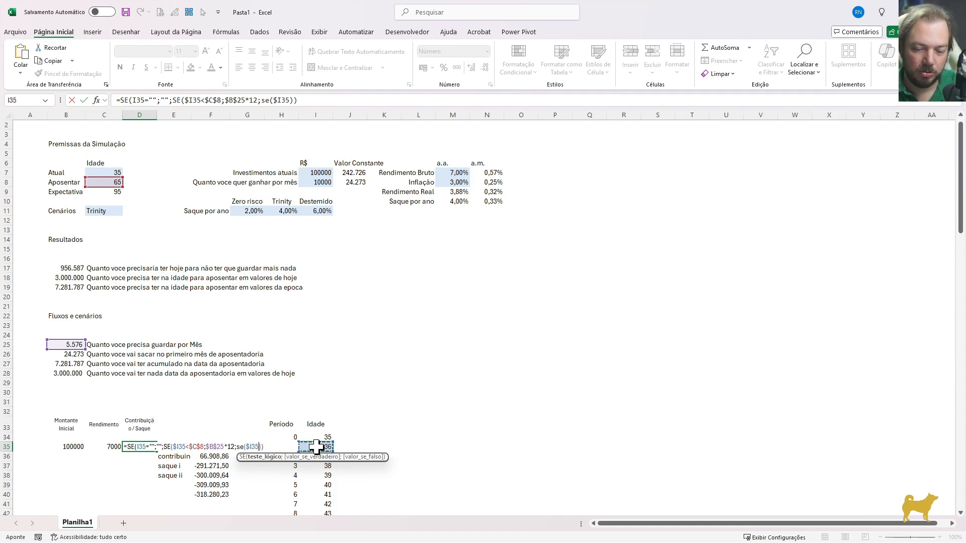
{"action": "type", "text": "="}
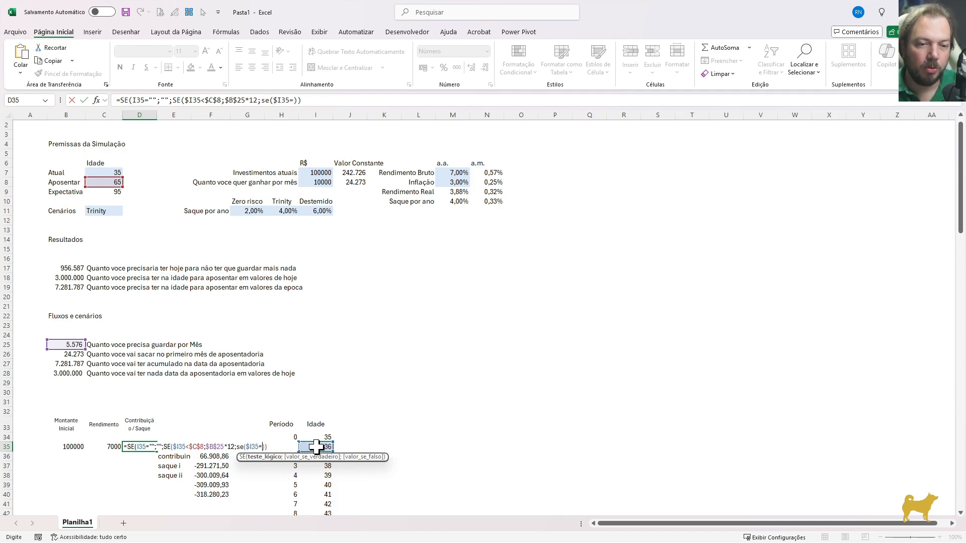
{"action": "left_click", "coordinate": [106, 182]}
{"action": "key", "text": "F4"}
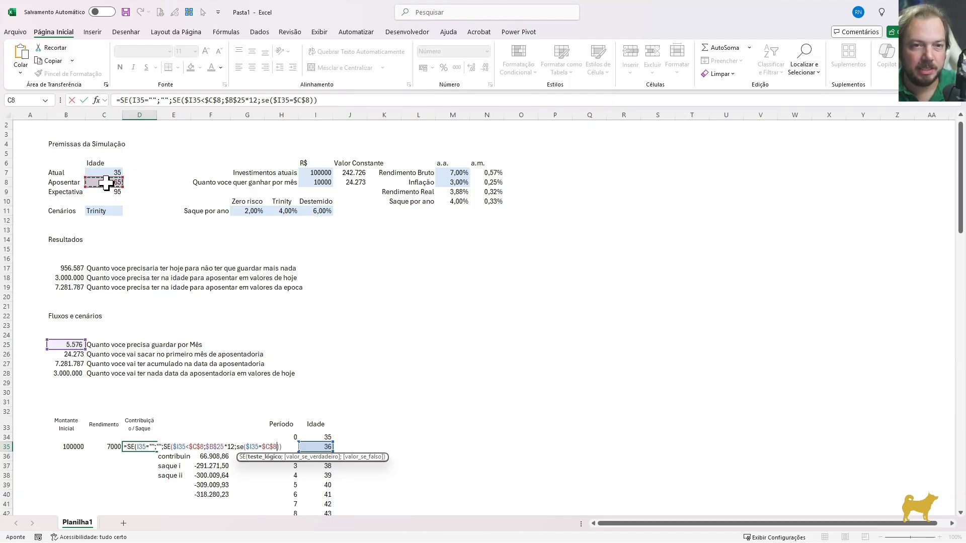
Return the first-year withdrawal -$B$26*12 in D35 when the age equals the retirement age
{"action": "type", "text": ";-B26*12"}
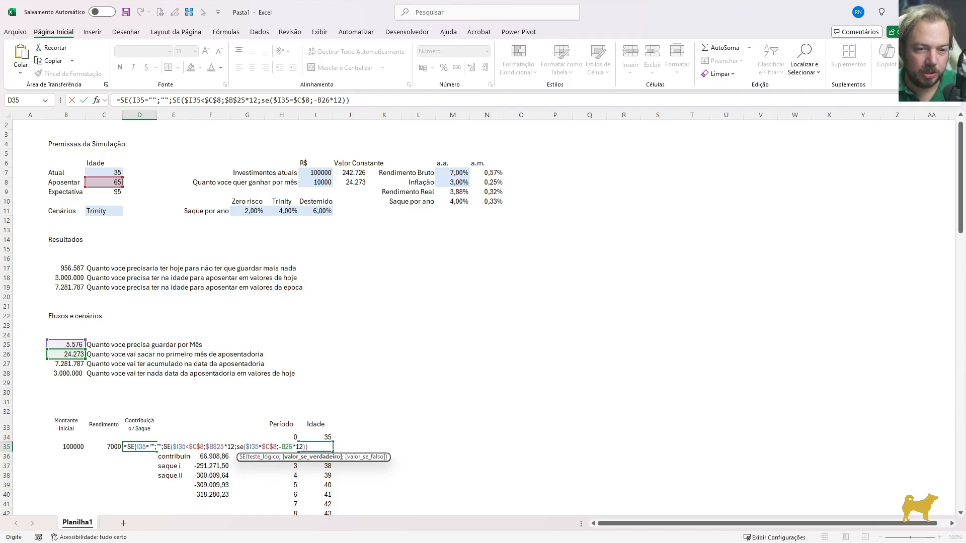
{"action": "key", "text": "F4"}
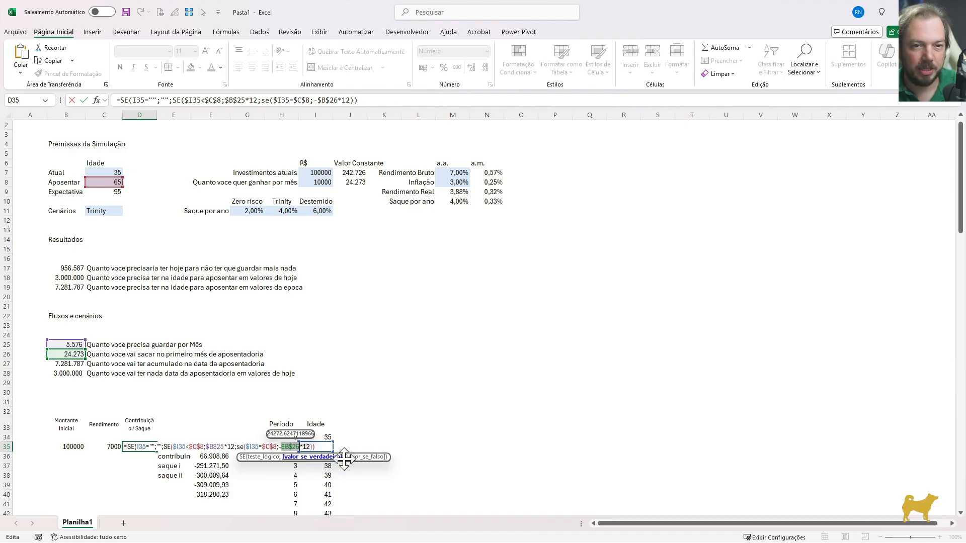
{"action": "left_click", "coordinate": [310, 447]}
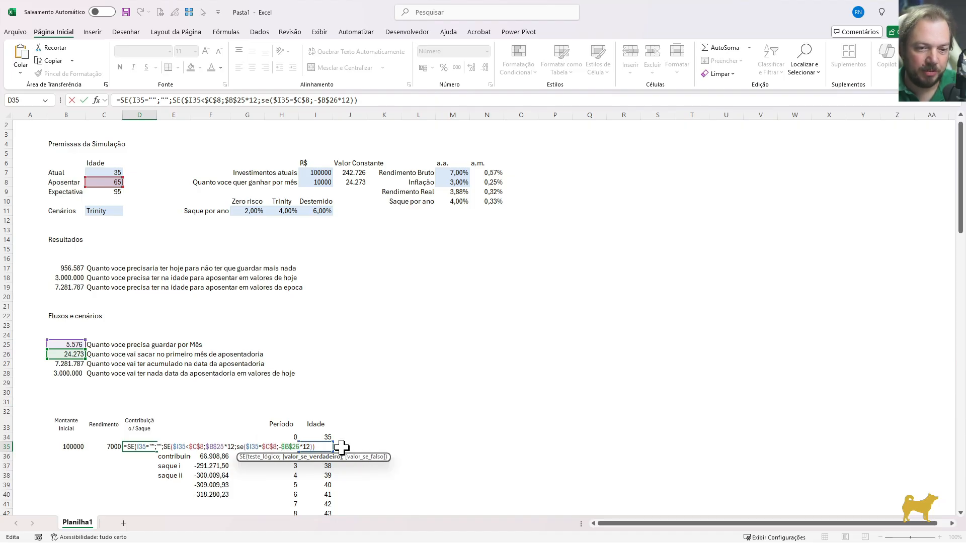
Complete the D35 formula with the previous row's amount raised by inflation, D34*(1+$M$8), and accept the proposed parenthesis correction
{"action": "type", "text": ";"}
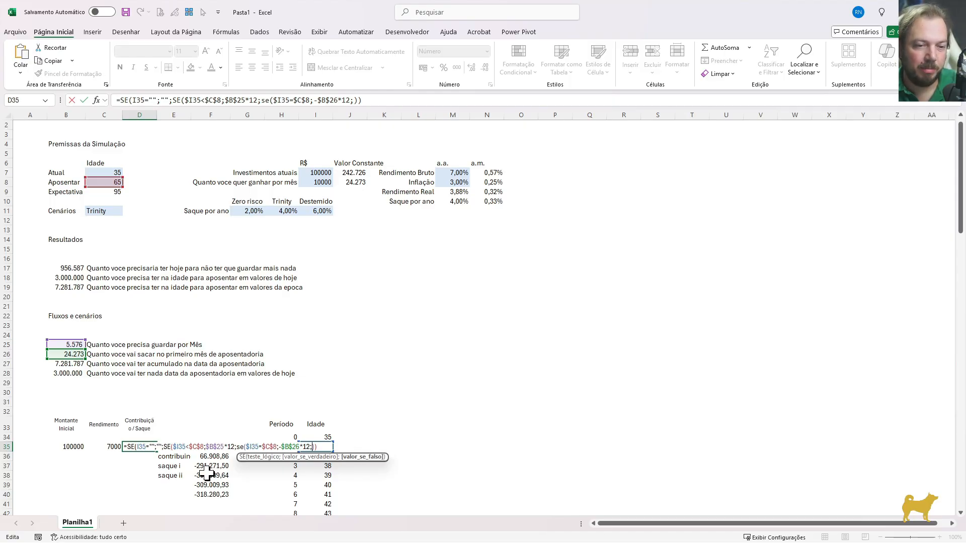
{"action": "left_click", "coordinate": [147, 437]}
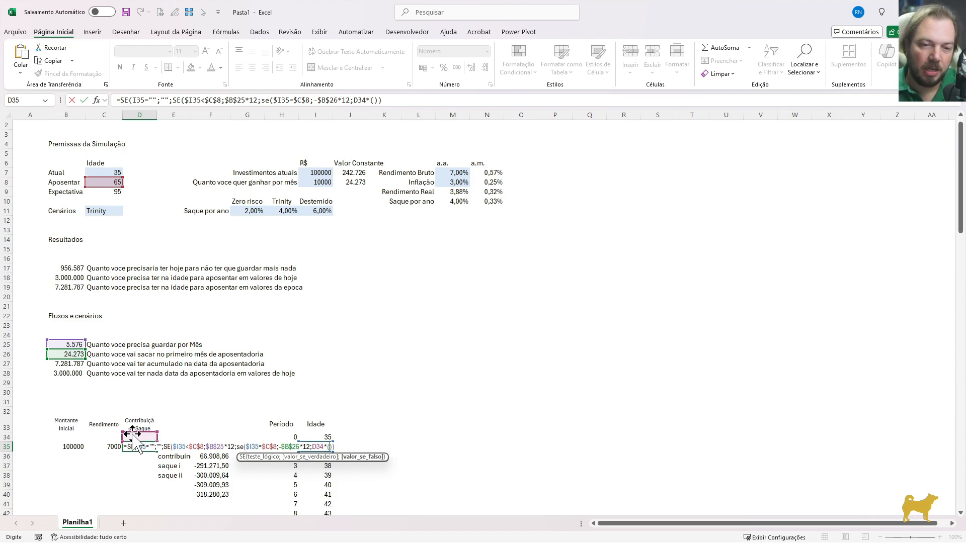
{"action": "type", "text": "*(1+"}
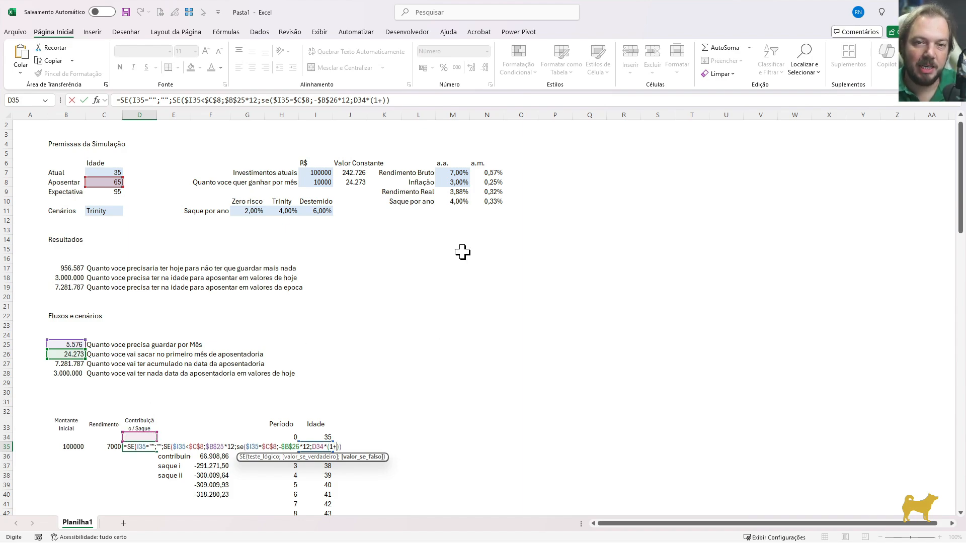
{"action": "left_click", "coordinate": [449, 182]}
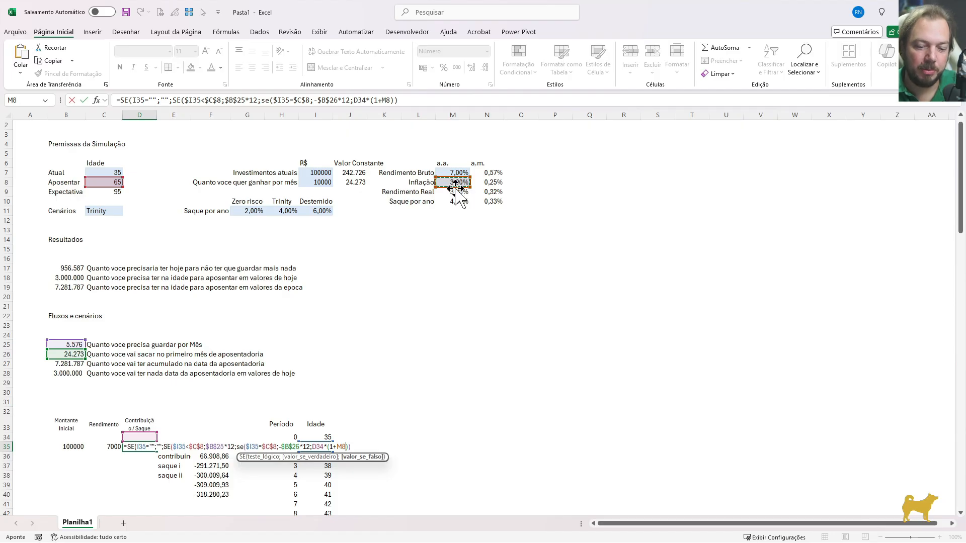
{"action": "key", "text": "F4"}
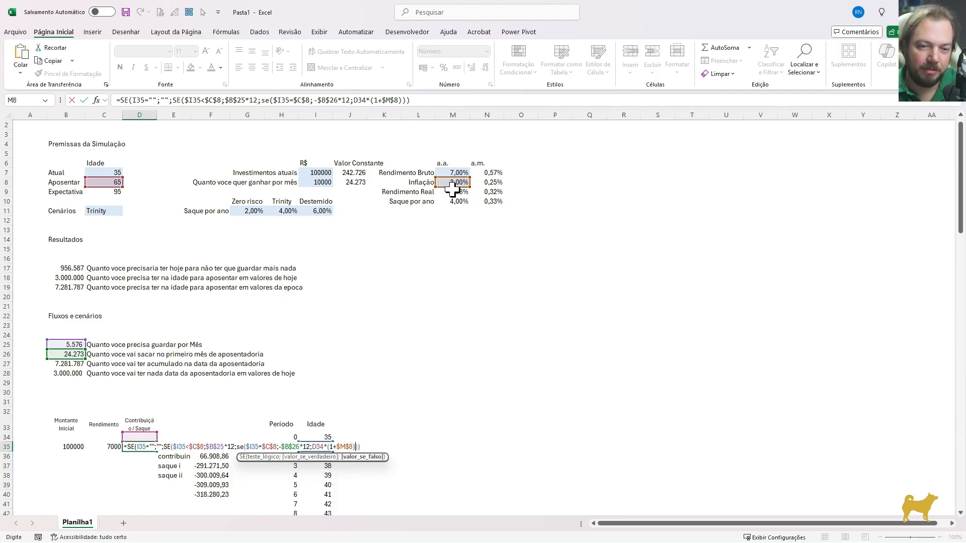
{"action": "key", "text": "Return"}
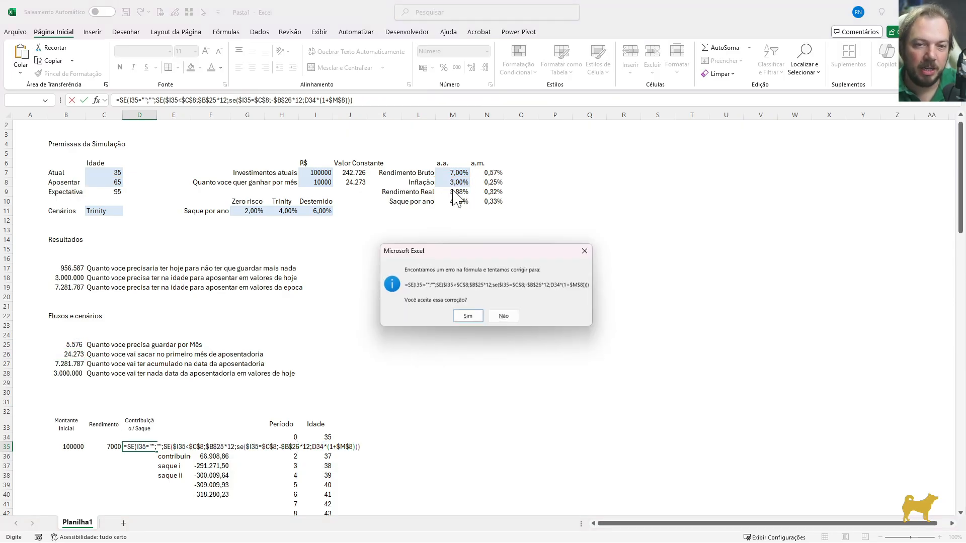
{"action": "left_click", "coordinate": [473, 316]}
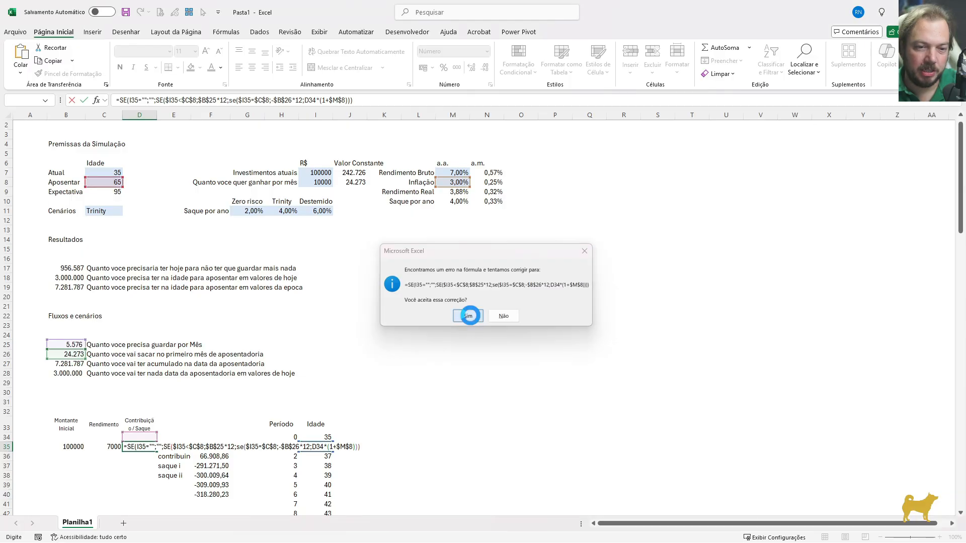
{"action": "key", "text": "Up"}
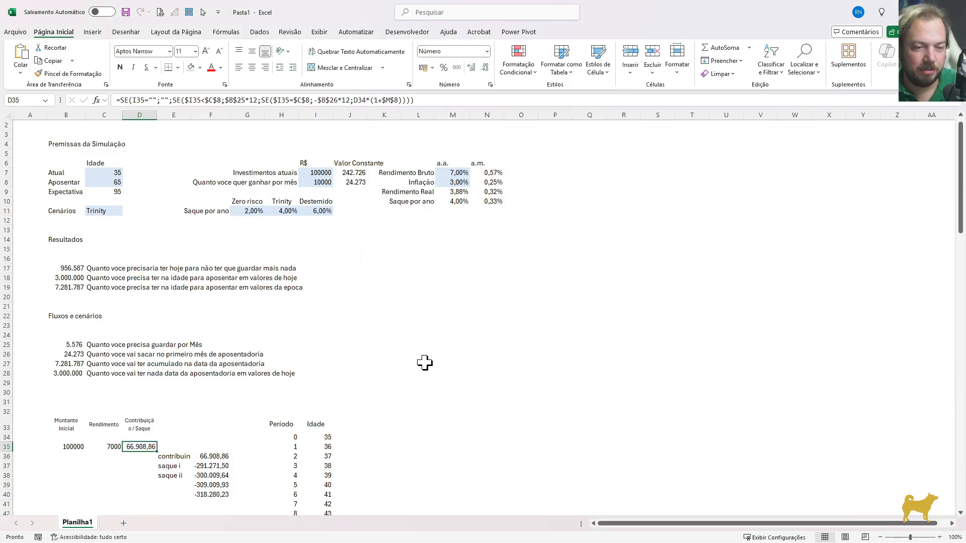
{"action": "key", "text": "Down"}
{"action": "scroll", "coordinate": [320, 399], "scroll_direction": "down", "scroll_amount": 4}
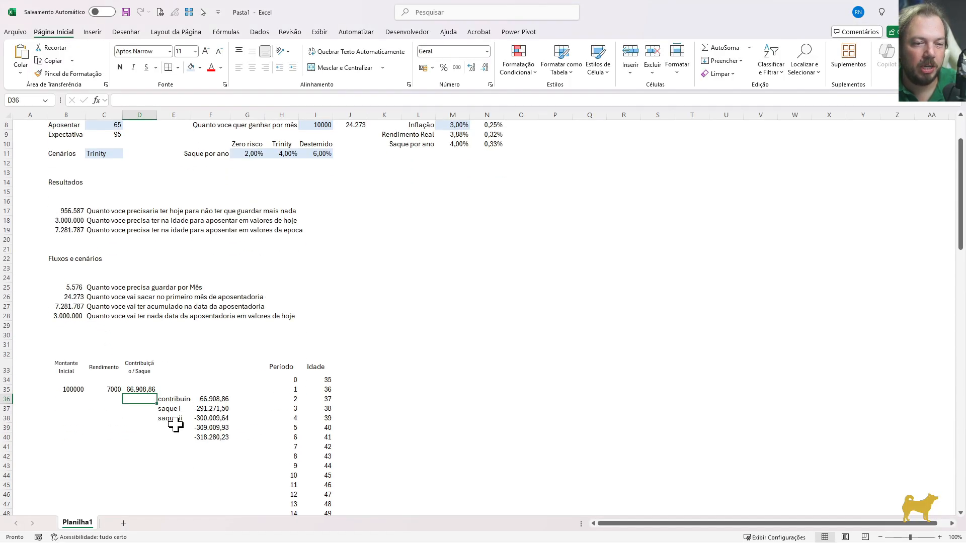
Fill the contribution/withdrawal formula from D35 down the column through D74
{"action": "left_click", "coordinate": [310, 476]}
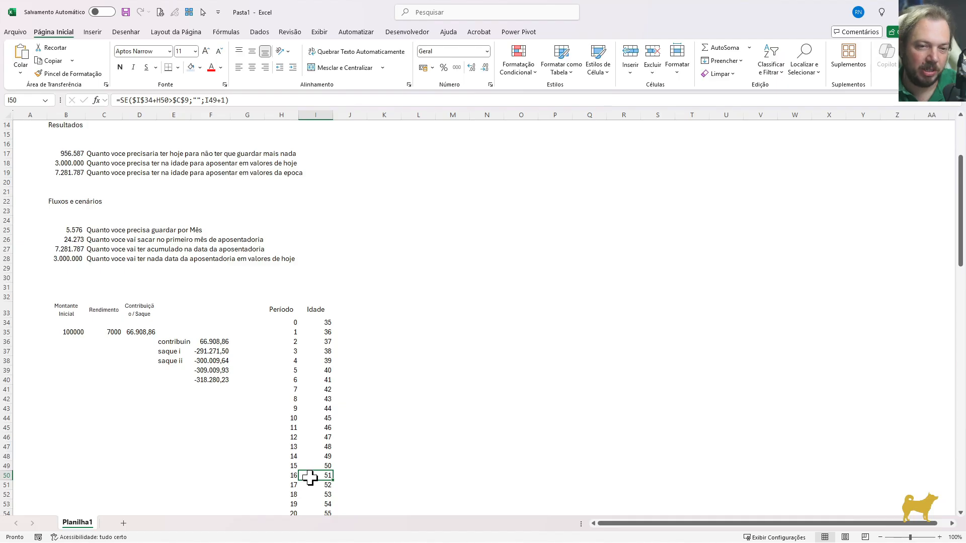
{"action": "key", "text": "Down"}
{"action": "key", "text": "Down"}
{"action": "key", "text": "Down"}
{"action": "key", "text": "Down"}
{"action": "key", "text": "Down"}
{"action": "key", "text": "Down"}
{"action": "key", "text": "Down"}
{"action": "key", "text": "Down"}
{"action": "key", "text": "Down"}
{"action": "key", "text": "Down"}
{"action": "key", "text": "Down"}
{"action": "key", "text": "Down"}
{"action": "key", "text": "Down"}
{"action": "key", "text": "Down"}
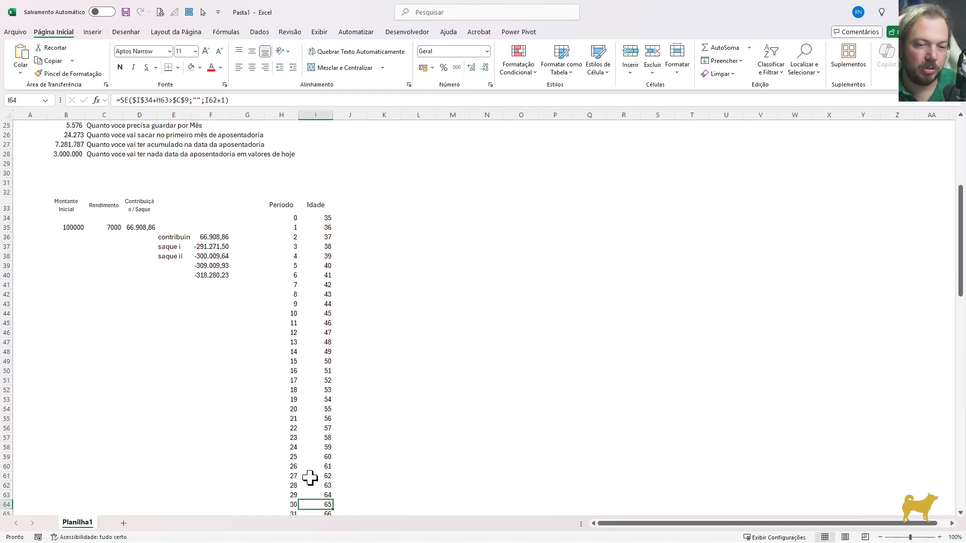
{"action": "key", "text": "Down"}
{"action": "key", "text": "Down"}
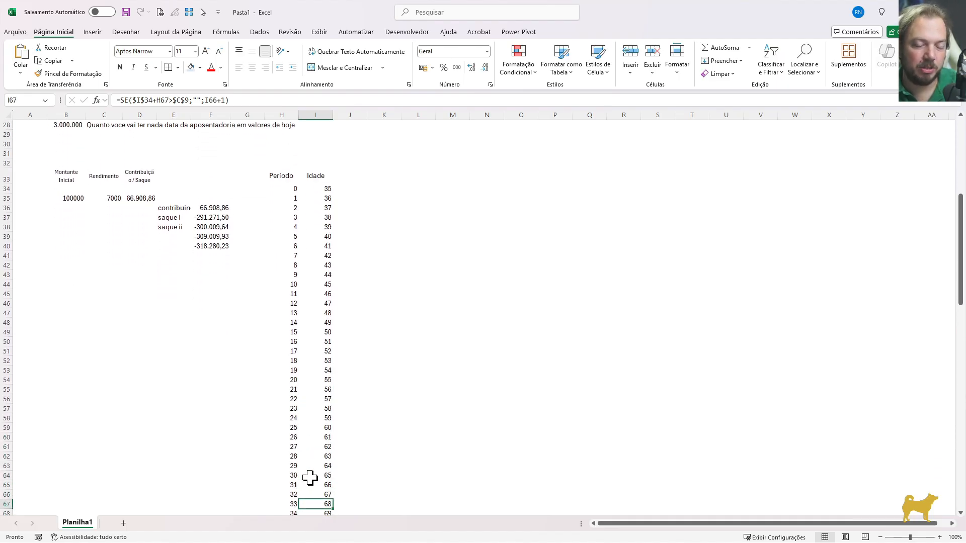
{"action": "key", "text": "Left"}
{"action": "key", "text": "Left"}
{"action": "key", "text": "Left"}
{"action": "key", "text": "Left"}
{"action": "key", "text": "Left"}
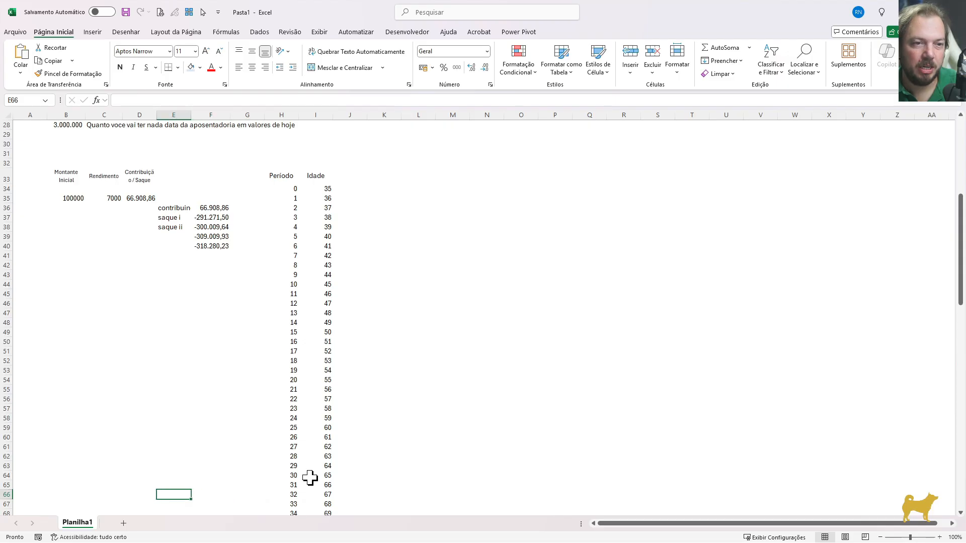
{"action": "key", "text": "ctrl+Up"}
{"action": "key", "text": "shift+Down"}
{"action": "key", "text": "shift+Down"}
{"action": "key", "text": "shift+Down"}
{"action": "key", "text": "shift+Down"}
{"action": "key", "text": "shift+Down"}
{"action": "key", "text": "shift+Down"}
{"action": "key", "text": "shift+Down"}
{"action": "key", "text": "shift+Down"}
{"action": "key", "text": "shift+Down"}
{"action": "key", "text": "shift+Down"}
{"action": "key", "text": "shift+Down"}
{"action": "key", "text": "shift+Down"}
{"action": "key", "text": "shift+Down"}
{"action": "key", "text": "shift+Down"}
{"action": "key", "text": "shift+Down"}
{"action": "key", "text": "shift+Down"}
{"action": "key", "text": "shift+Down"}
{"action": "key", "text": "shift+Down"}
{"action": "key", "text": "shift+Down"}
{"action": "key", "text": "shift+Down"}
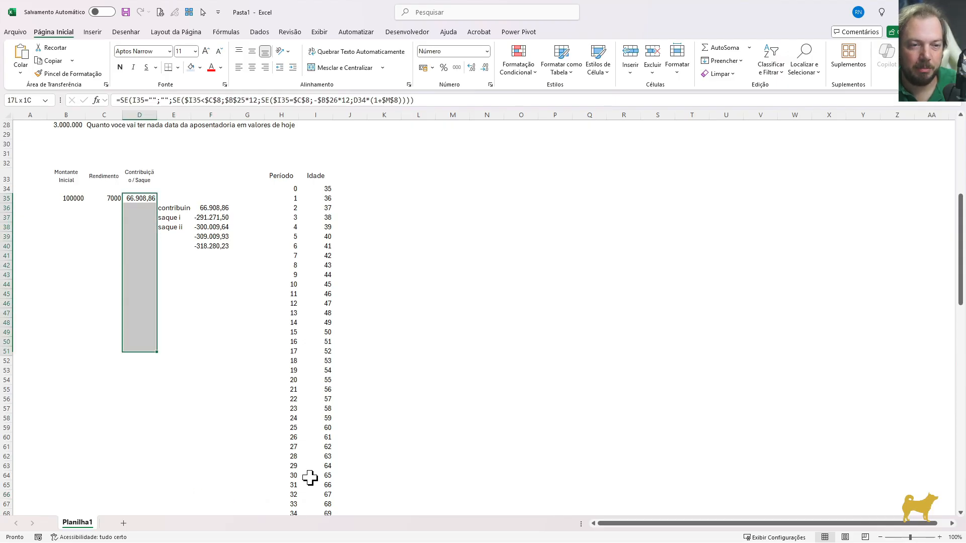
{"action": "key", "text": "shift+Down"}
{"action": "key", "text": "shift+Down"}
{"action": "key", "text": "shift+Down"}
{"action": "key", "text": "shift+Down"}
{"action": "key", "text": "shift+Down"}
{"action": "key", "text": "shift+Down"}
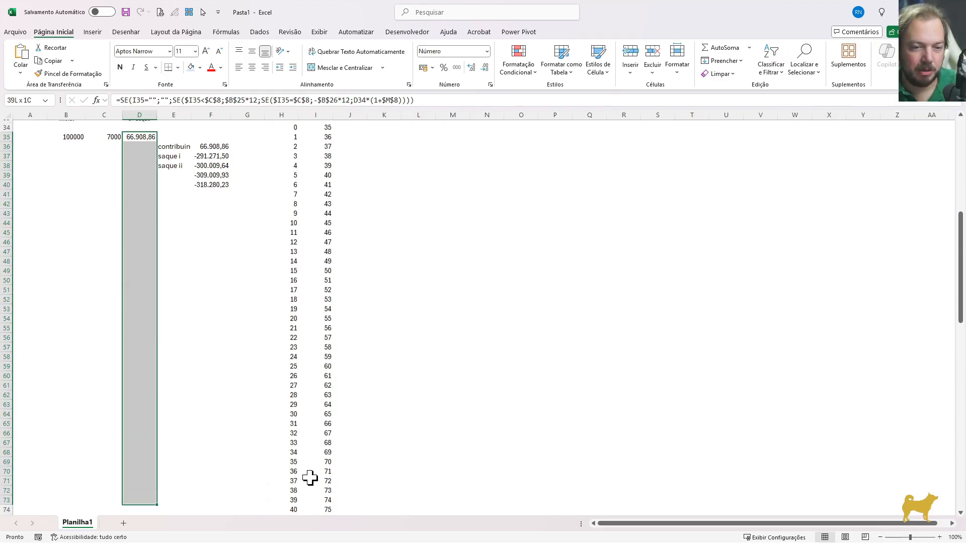
{"action": "key", "text": "ctrl+d"}
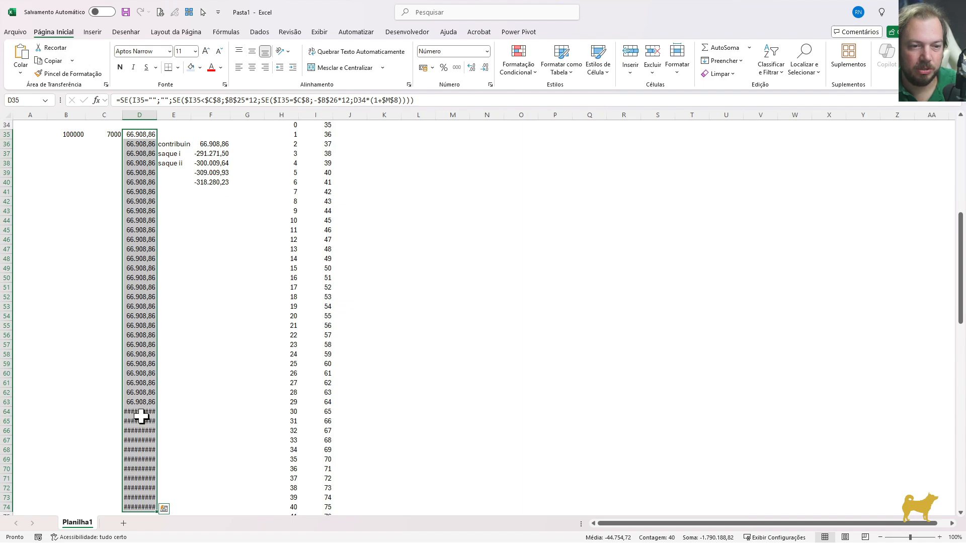
Autofit the width of column D so its withdrawal amounts fit
{"action": "left_click", "coordinate": [142, 413]}
{"action": "key", "text": "alt+f"}
{"action": "key", "text": "c"}
{"action": "key", "text": "a"}
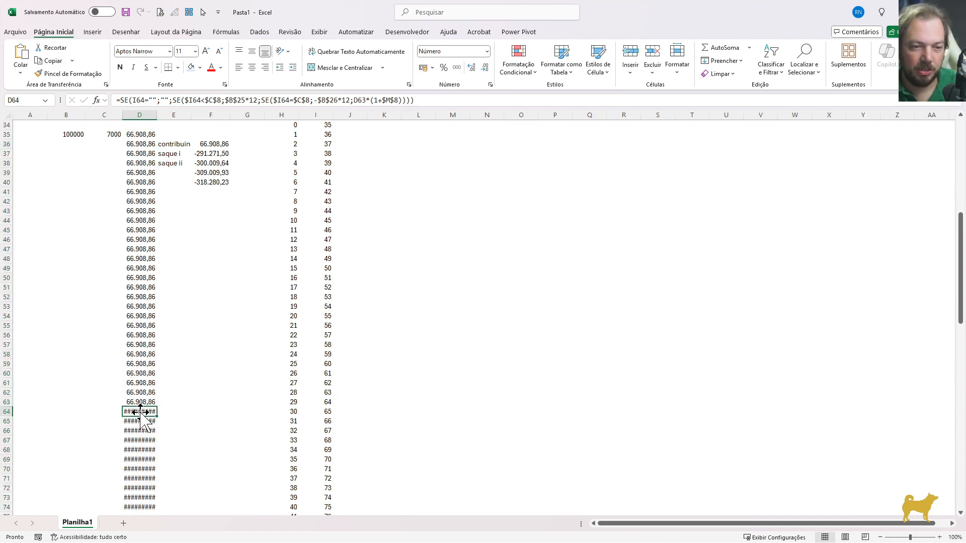
Compare the withdrawals in rows 64 to 67 with the helper values in F36:F40
{"action": "key", "text": "shift+space"}
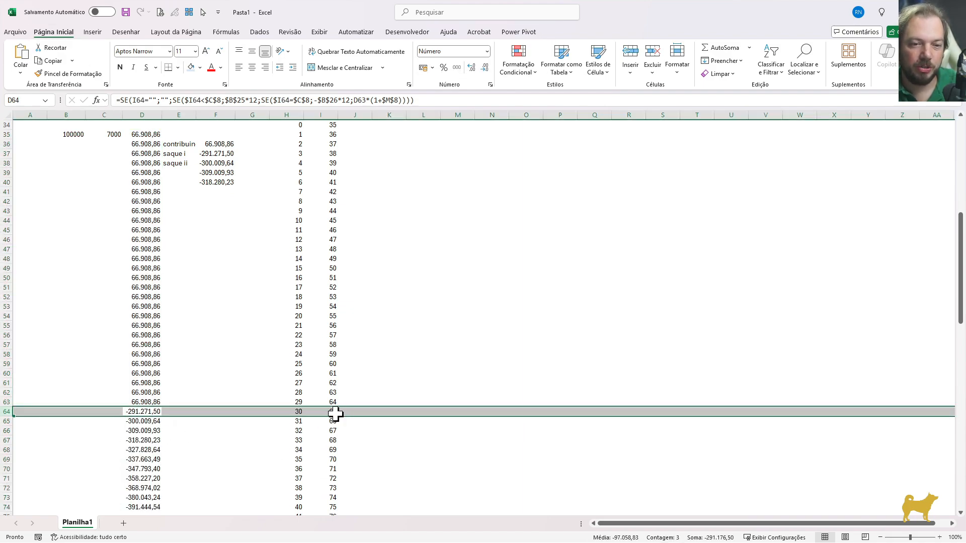
{"action": "left_click", "coordinate": [143, 413]}
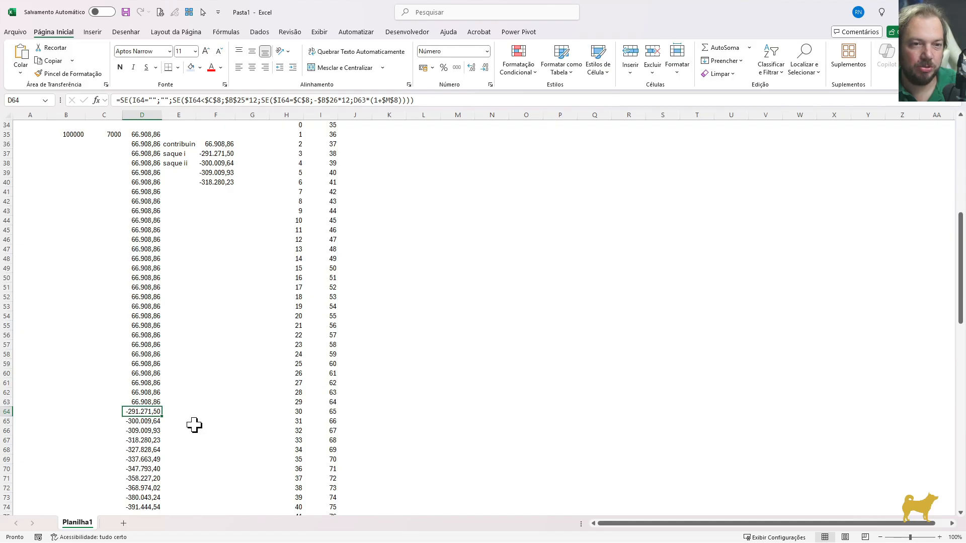
{"action": "left_click", "coordinate": [154, 423]}
{"action": "key", "text": "shift+space"}
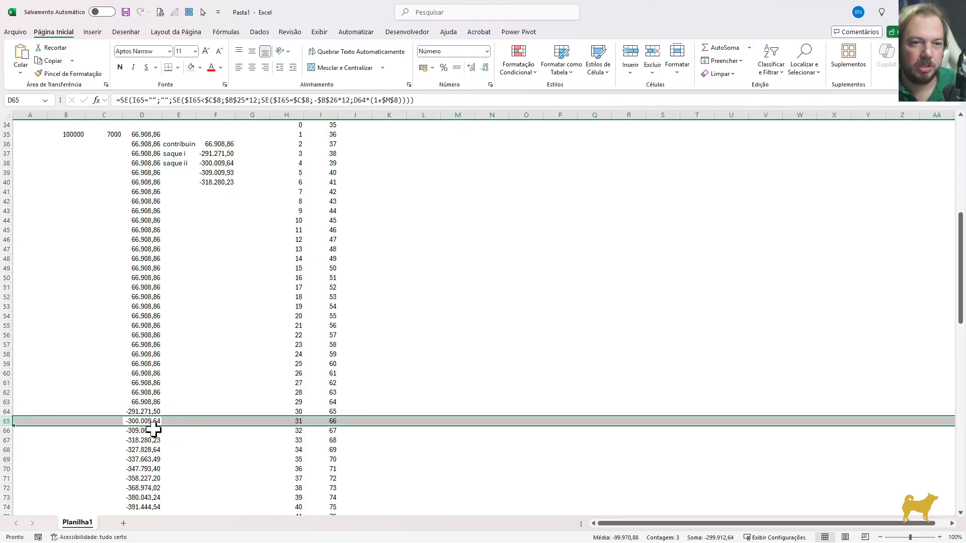
{"action": "left_click", "coordinate": [135, 431]}
{"action": "key", "text": "shift+space"}
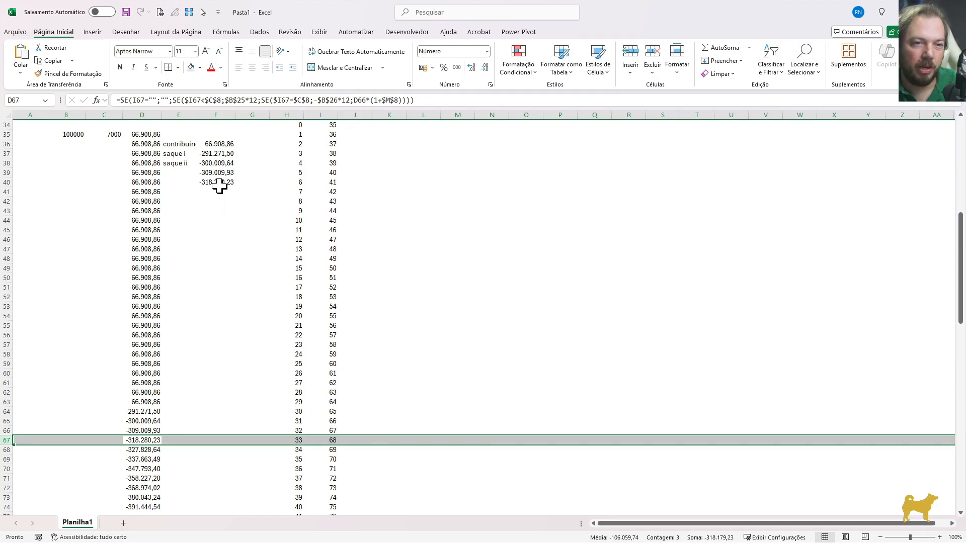
{"action": "left_click_drag", "start_coordinate": [219, 183], "coordinate": [222, 145]}
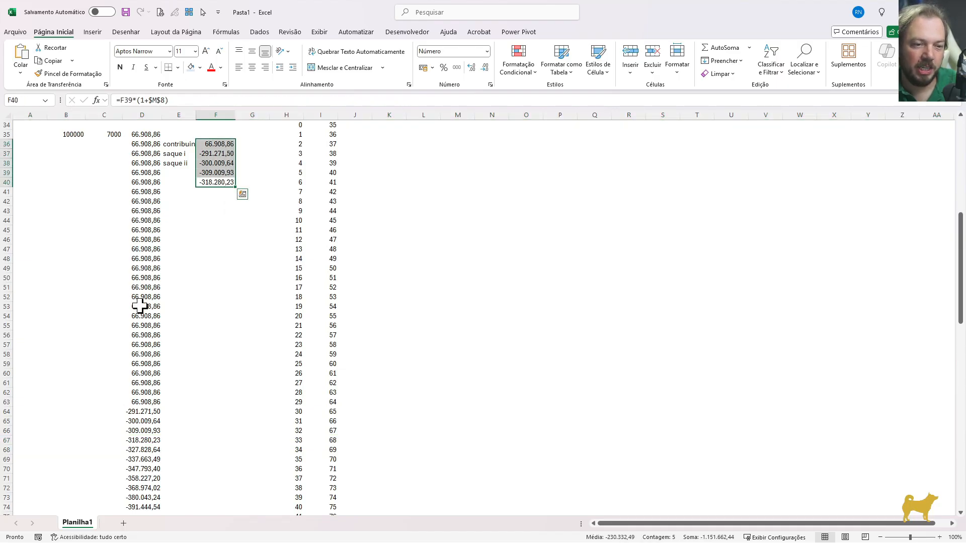
Extend the contribution/withdrawal formula in column D from row 74 to the last period, row 134
{"action": "scroll", "coordinate": [151, 317], "scroll_direction": "down", "scroll_amount": 2}
{"action": "left_click", "coordinate": [279, 449]}
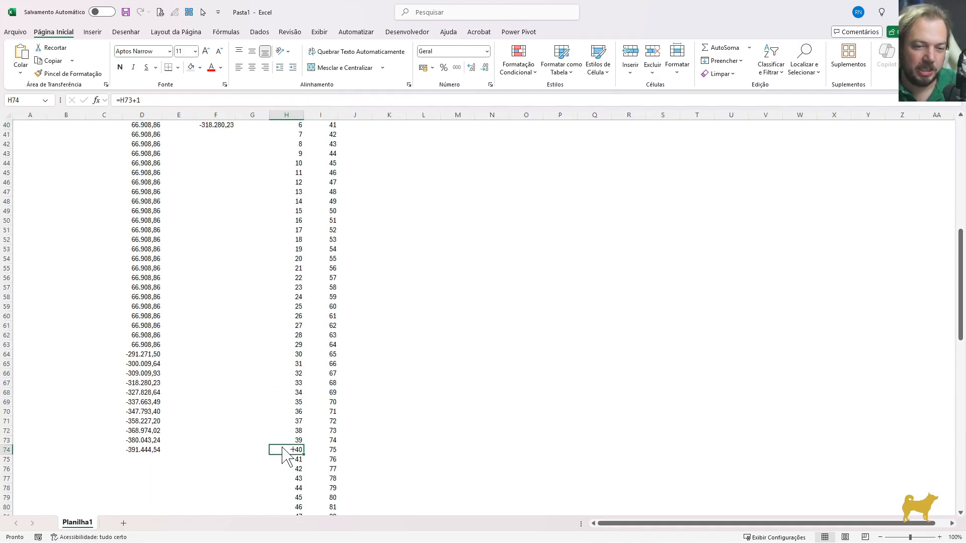
{"action": "key", "text": "ctrl+Down"}
{"action": "key", "text": "Left"}
{"action": "key", "text": "Left"}
{"action": "key", "text": "Left"}
{"action": "key", "text": "Left"}
{"action": "key", "text": "ctrl+shift+Up"}
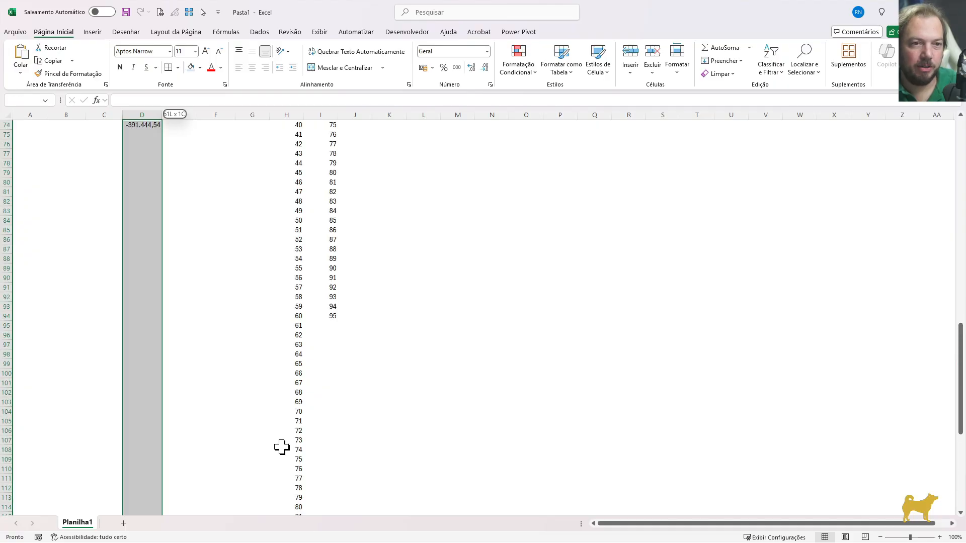
{"action": "key", "text": "ctrl+d"}
{"action": "key", "text": "Down"}
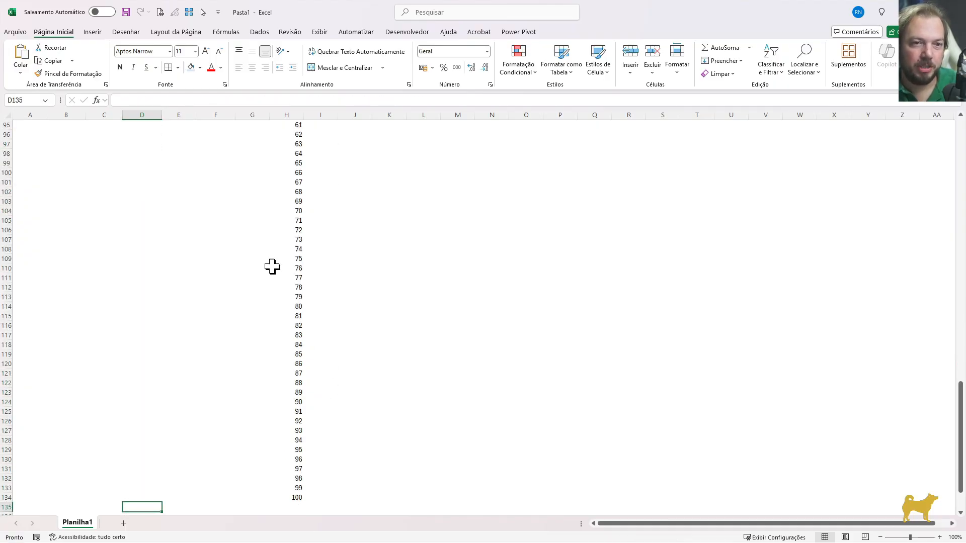
Check column D in the rows past the life expectancy age, from row 95 on
{"action": "scroll", "coordinate": [286, 246], "scroll_direction": "up", "scroll_amount": 3}
{"action": "left_click", "coordinate": [292, 203]}
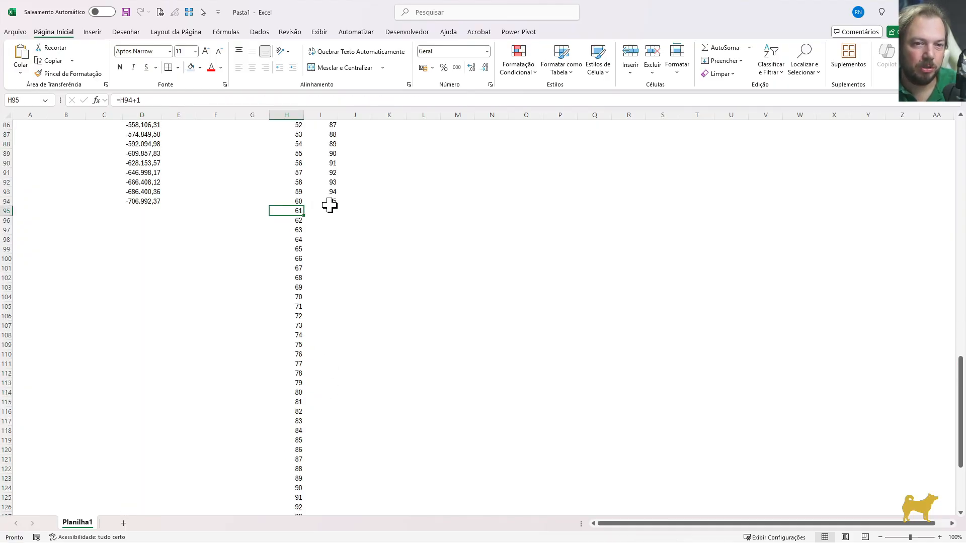
{"action": "left_click_drag", "start_coordinate": [329, 201], "coordinate": [137, 360]}
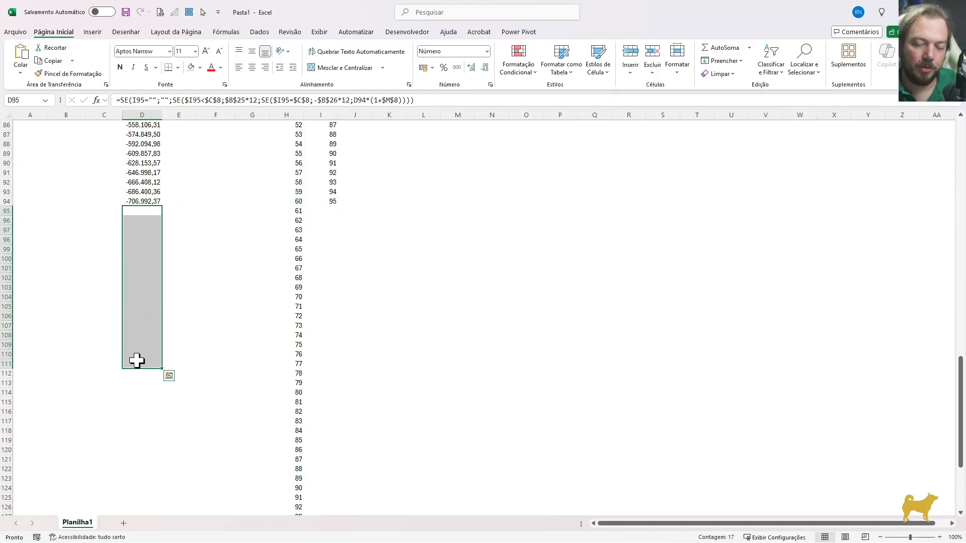
Clear the helper labels and the contribution and withdrawal values from E34:F42
{"action": "key", "text": "ctrl+Up"}
{"action": "key", "text": "ctrl+Up"}
{"action": "key", "text": "ctrl+Up"}
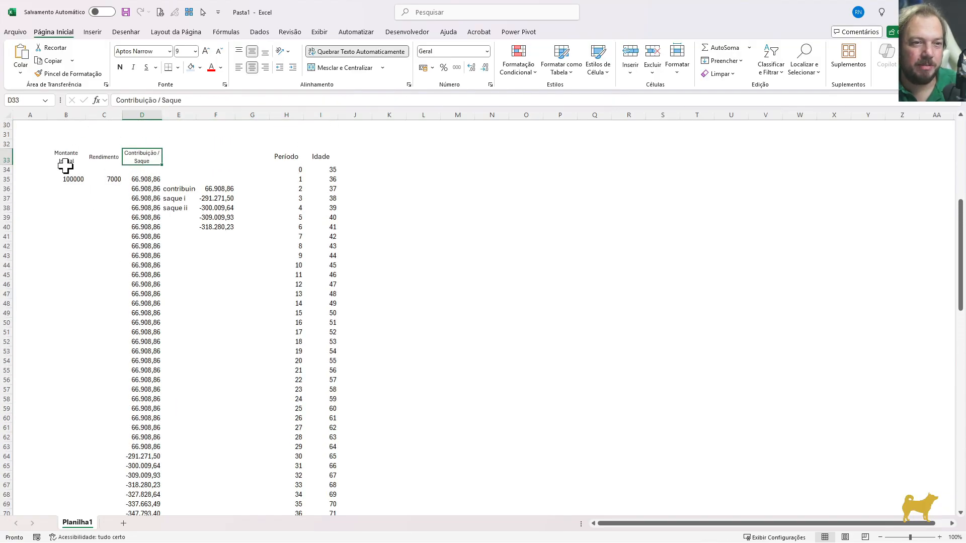
{"action": "left_click_drag", "start_coordinate": [66, 166], "coordinate": [115, 218]}
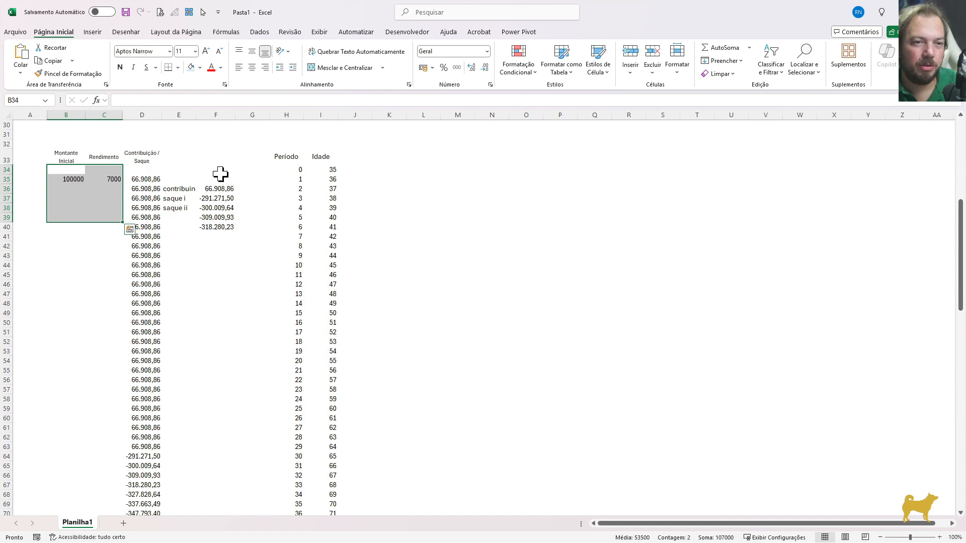
{"action": "left_click_drag", "start_coordinate": [220, 173], "coordinate": [186, 245]}
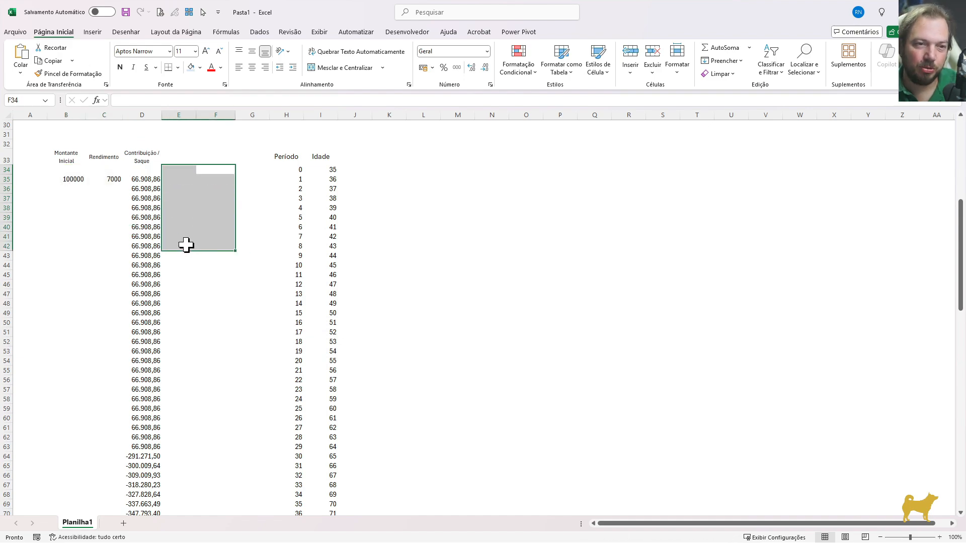
Examine the return formula in C35 and the gross return premise it references
{"action": "key", "text": "Left"}
{"action": "key", "text": "Left"}
{"action": "key", "text": "Down"}
{"action": "key", "text": "Down"}
{"action": "key", "text": "Left"}
{"action": "key", "text": "Up"}
{"action": "key", "text": "F2"}
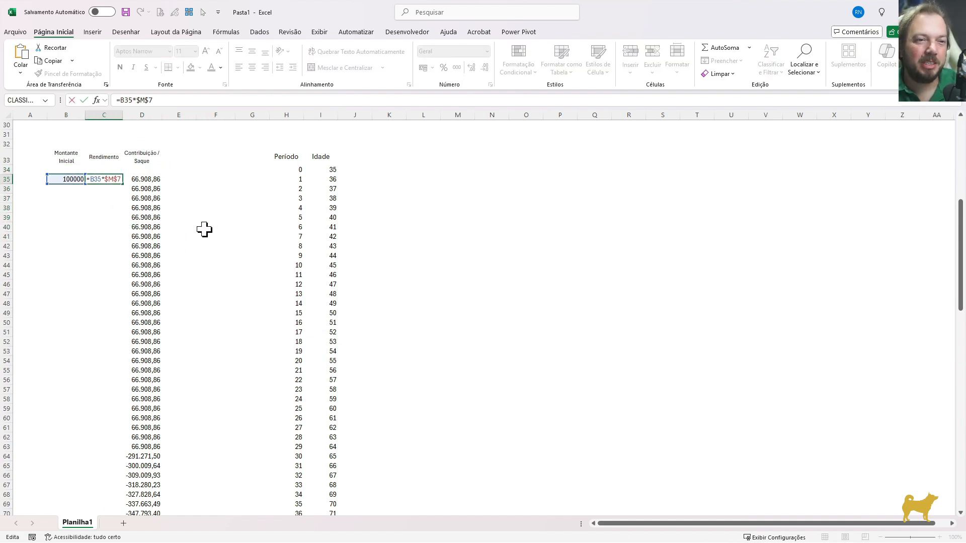
{"action": "scroll", "coordinate": [138, 221], "scroll_direction": "up", "scroll_amount": 2}
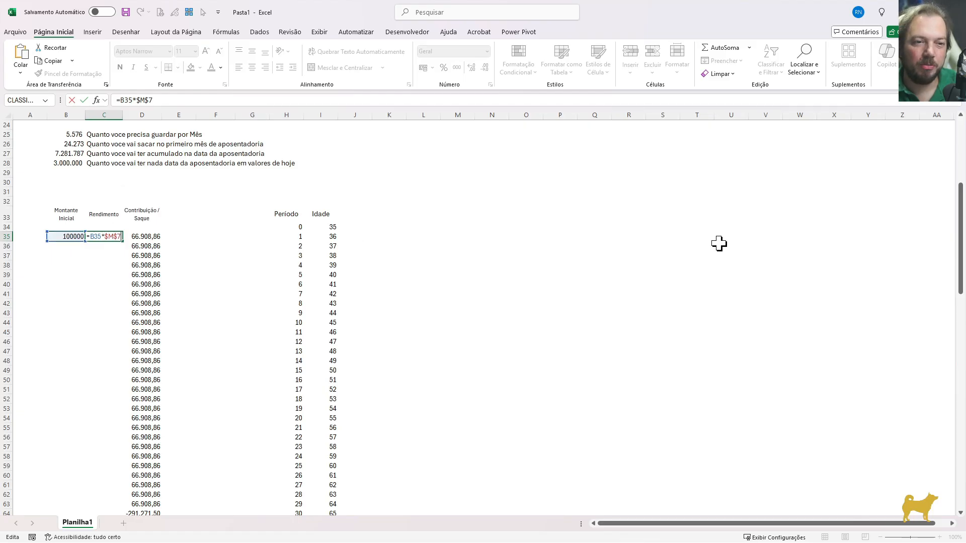
{"action": "left_click_drag", "start_coordinate": [960, 227], "coordinate": [905, 162]}
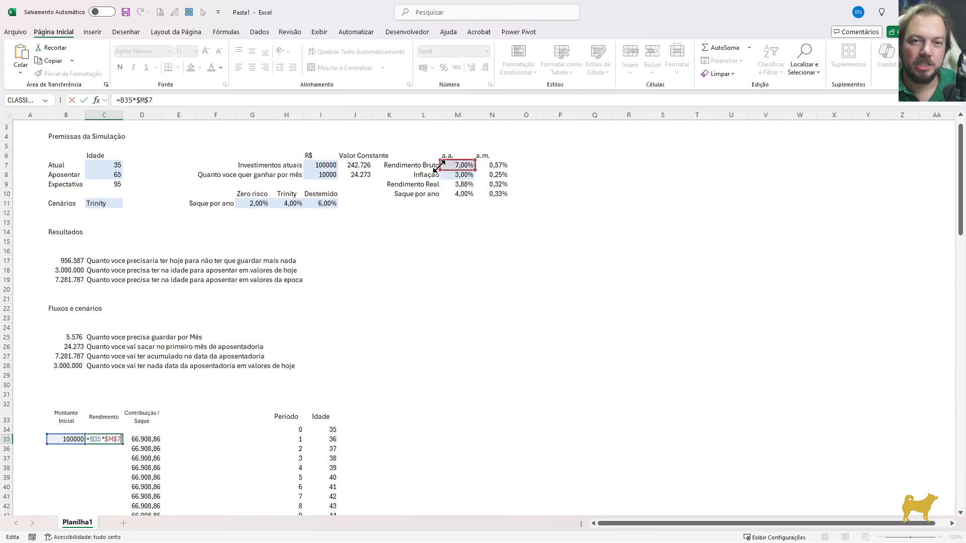
{"action": "key", "text": "Escape"}
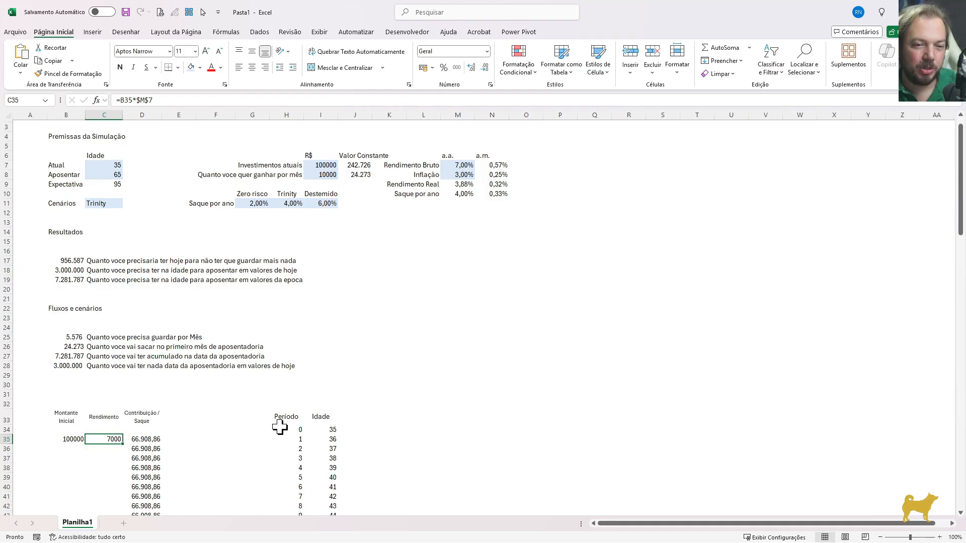
Review the projection table's columns and inspect the Período column down to its last row
{"action": "left_click_drag", "start_coordinate": [60, 416], "coordinate": [317, 505]}
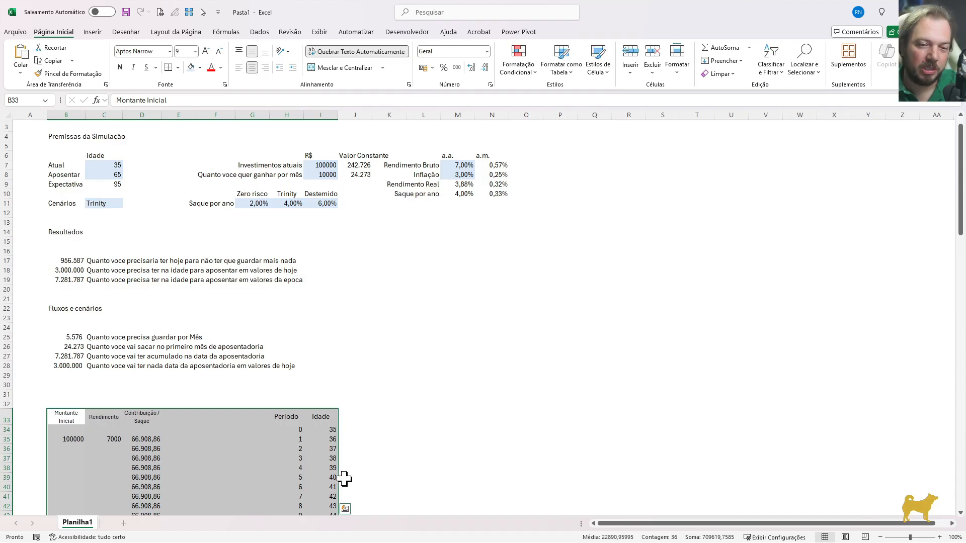
{"action": "scroll", "coordinate": [349, 470], "scroll_direction": "down", "scroll_amount": 2}
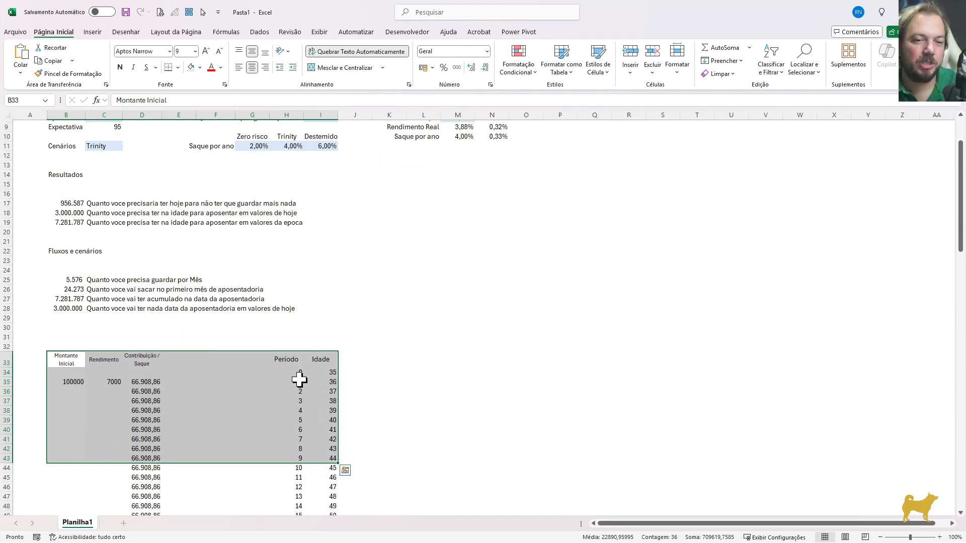
{"action": "left_click", "coordinate": [114, 382]}
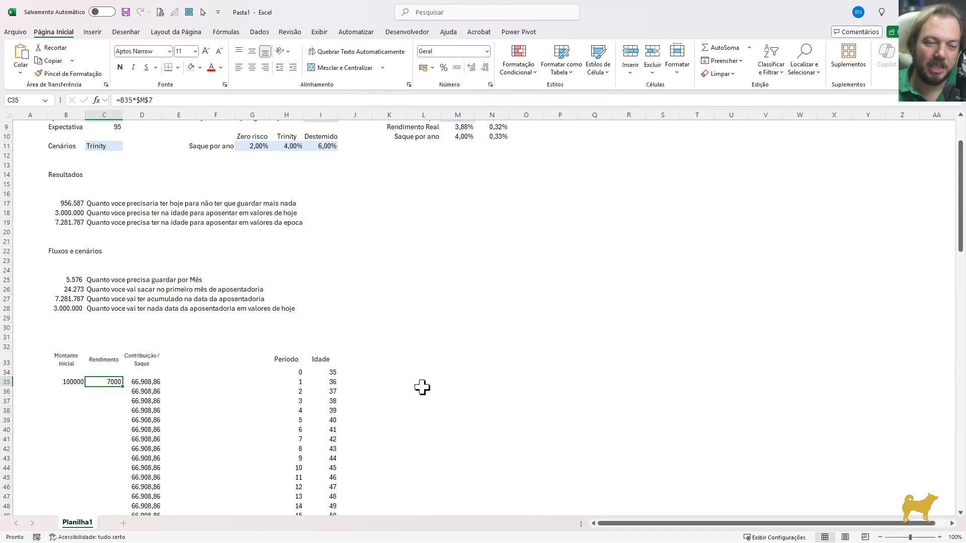
{"action": "left_click", "coordinate": [363, 381]}
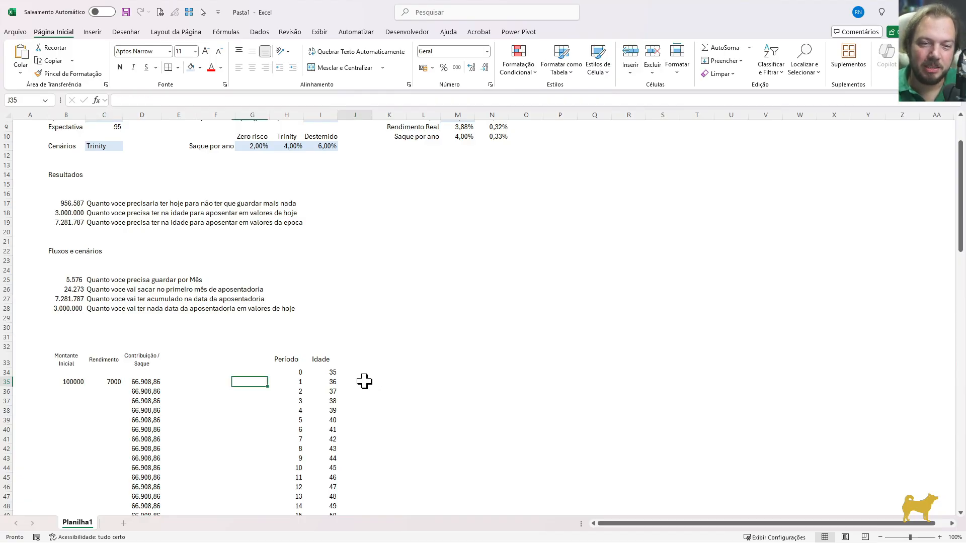
{"action": "left_click_drag", "start_coordinate": [287, 372], "coordinate": [285, 468]}
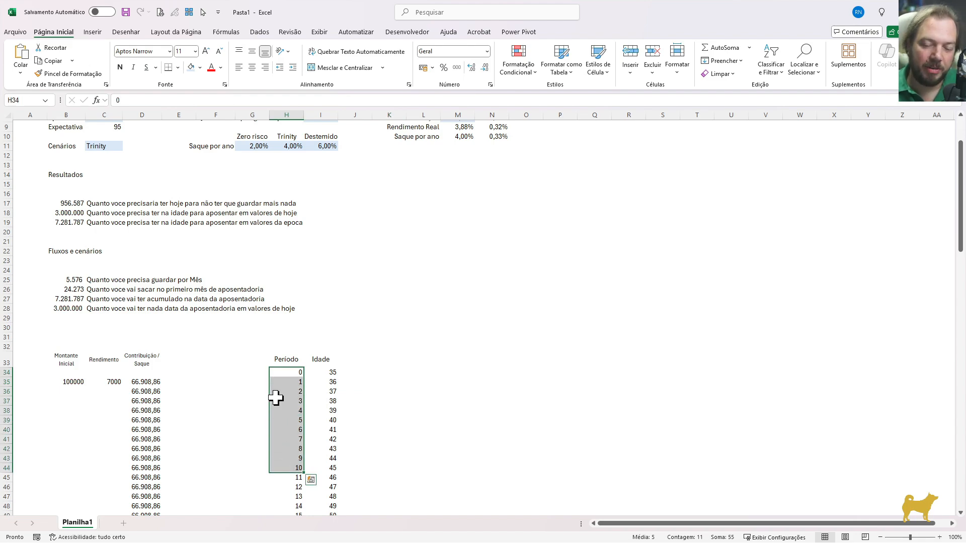
{"action": "key", "text": "ctrl+Down"}
{"action": "key", "text": "Down"}
{"action": "key", "text": "Up"}
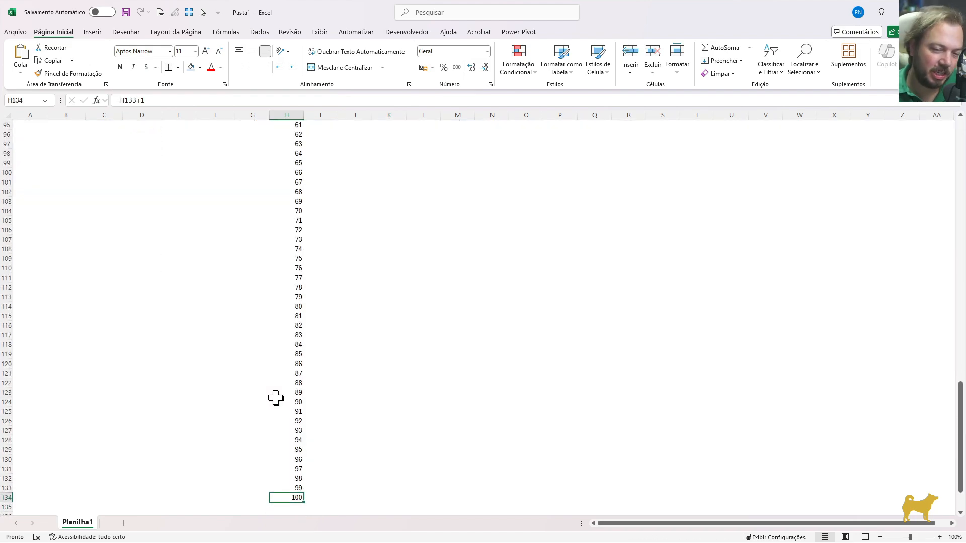
{"action": "key", "text": "ctrl+Up"}
{"action": "key", "text": "ctrl+Up"}
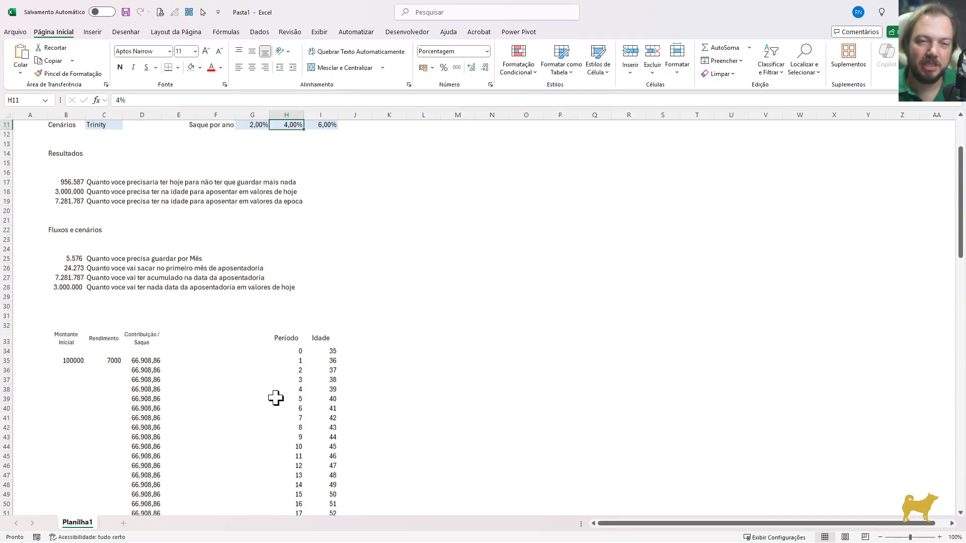
Inspect the first-year return in C35 together with the first rows of the Período column
{"action": "left_click", "coordinate": [114, 361]}
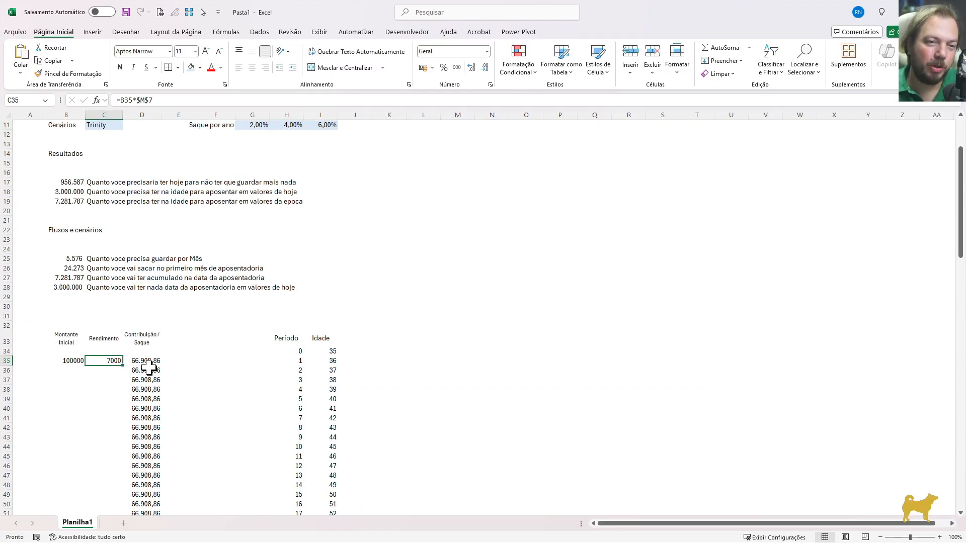
{"action": "left_click", "coordinate": [296, 345]}
{"action": "left_click_drag", "start_coordinate": [296, 347], "coordinate": [298, 408]}
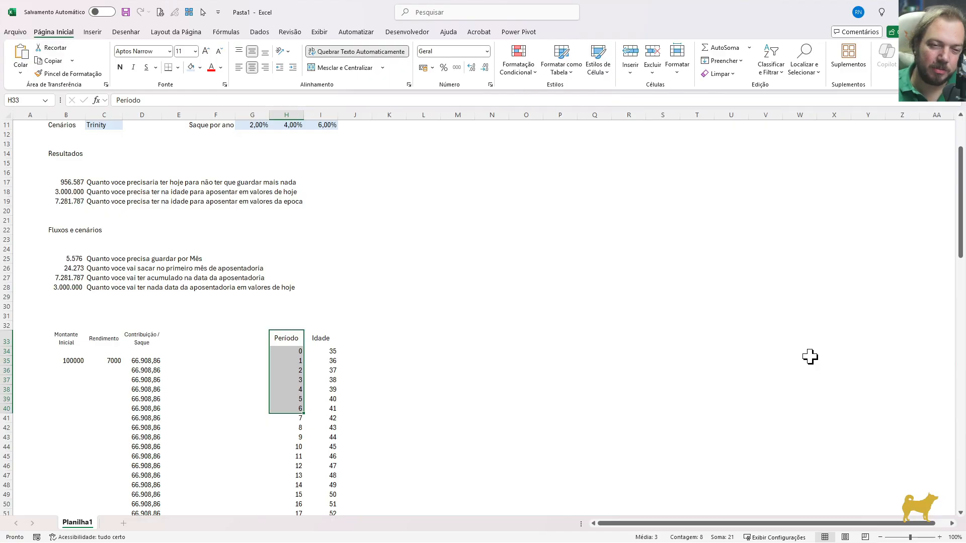
{"action": "key", "text": "Left"}
{"action": "key", "text": "Left"}
{"action": "key", "text": "Left"}
{"action": "key", "text": "Left"}
{"action": "key", "text": "Left"}
{"action": "key", "text": "Down"}
{"action": "key", "text": "Down"}
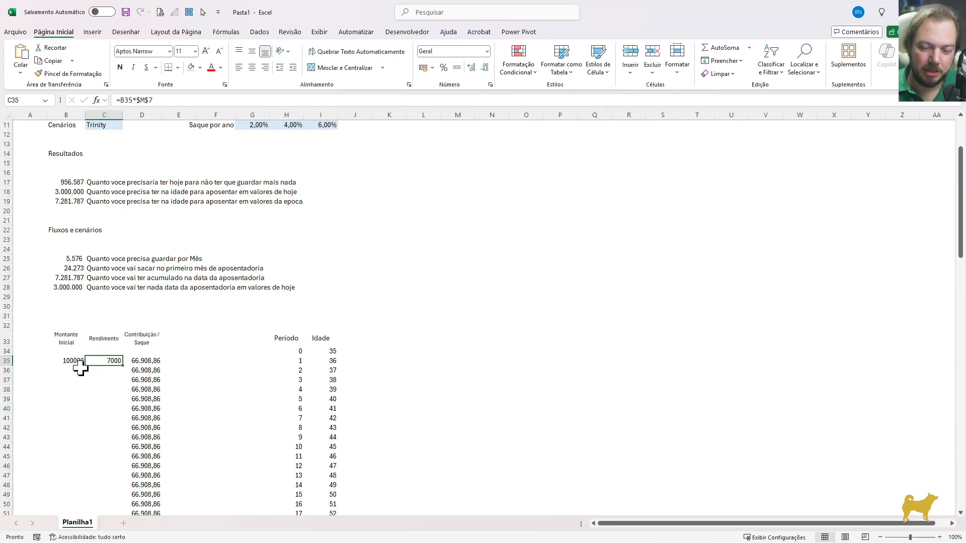
Clear the first-year return formula from C35
{"action": "key", "text": "Delete"}
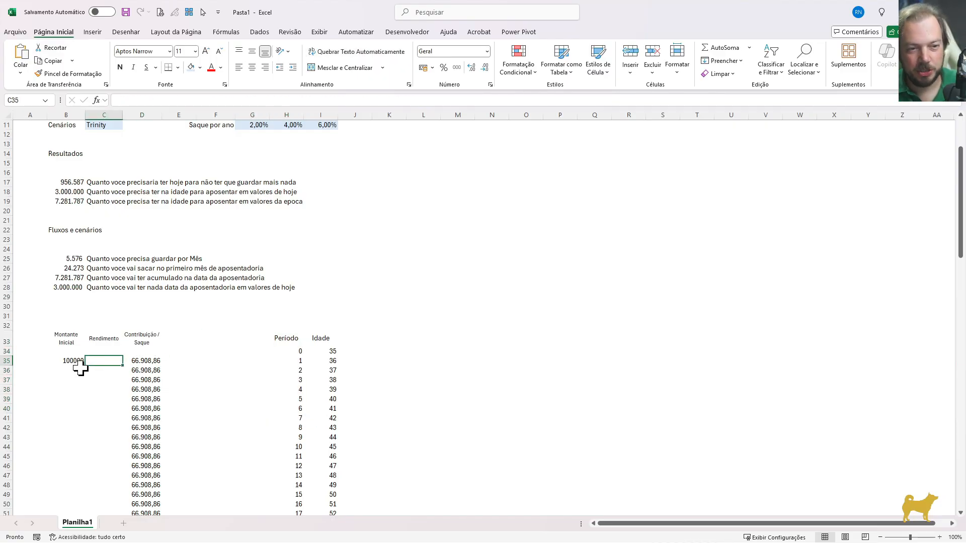
{"action": "key", "text": "Left"}
{"action": "key", "text": "Down"}
{"action": "key", "text": "Up"}
{"action": "key", "text": "Down"}
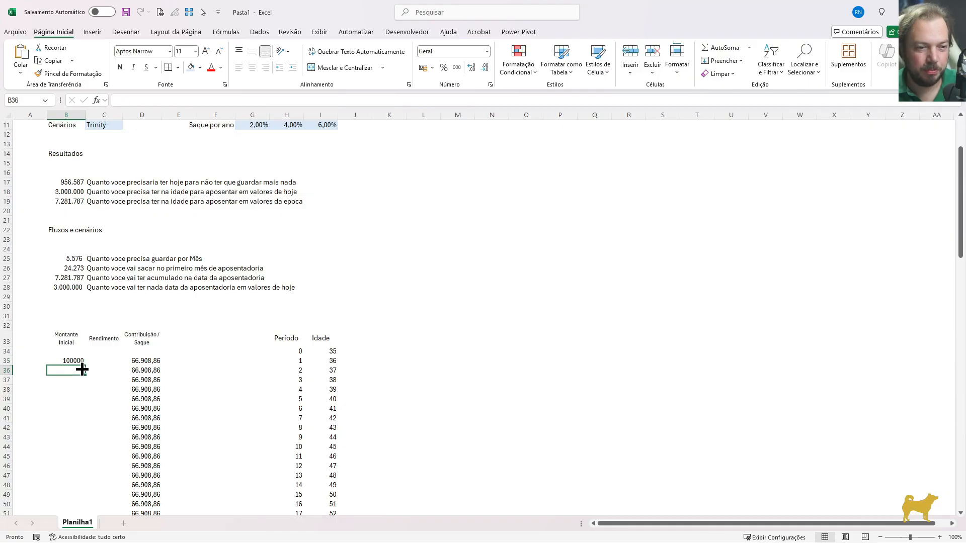
Begin the second-year initial amount formula in B36 with a SE test that returns blank when I35 is blank
{"action": "type", "text": "=se"}
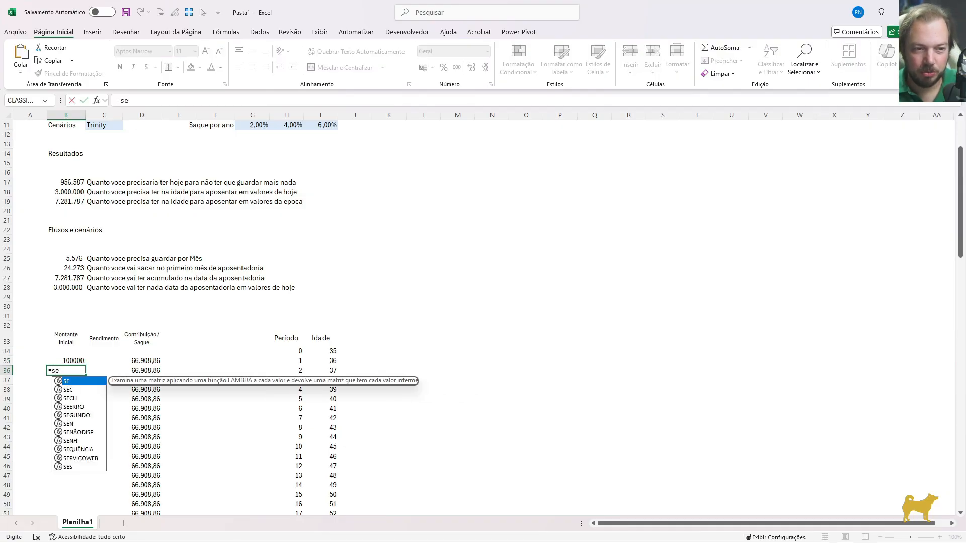
{"action": "key", "text": "Tab"}
{"action": "left_click", "coordinate": [318, 360]}
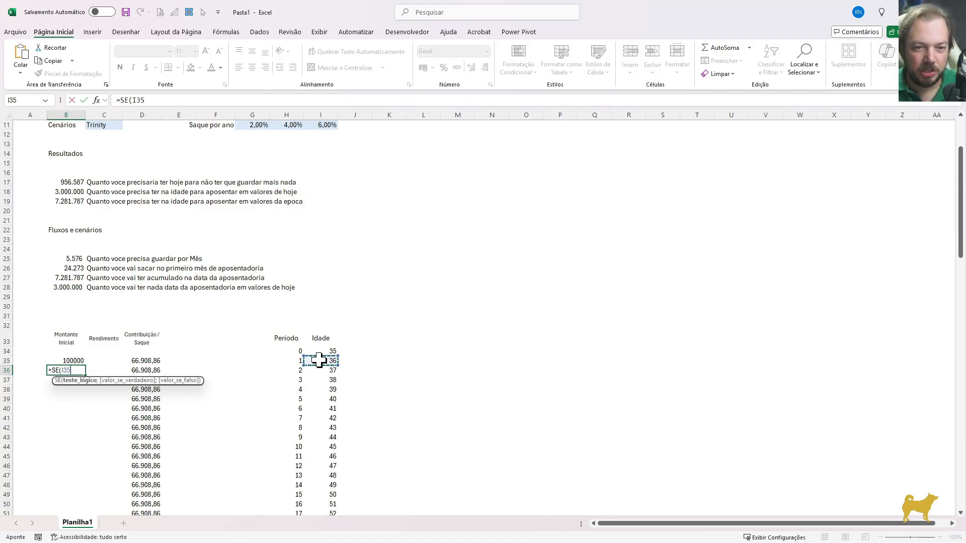
{"action": "type", "text": "="}
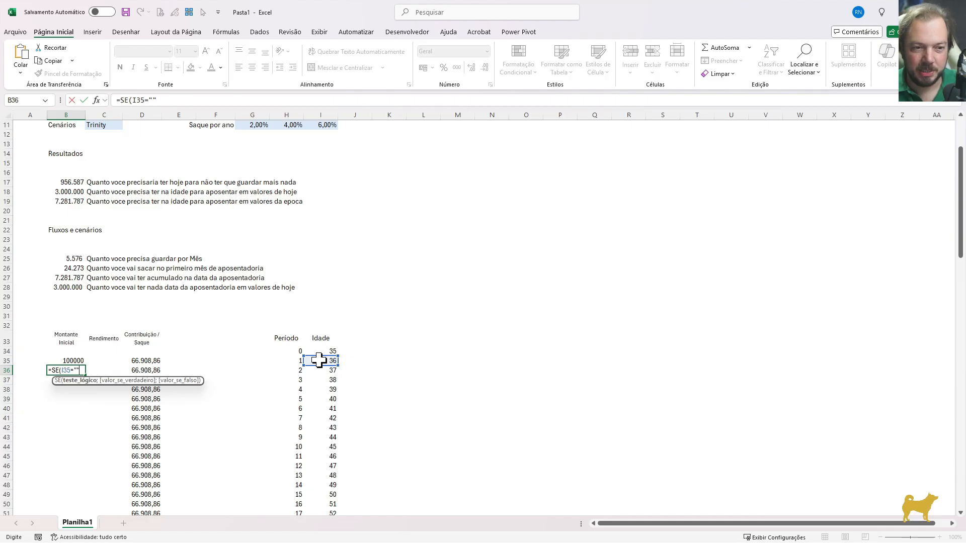
{"action": "type", "text": "\"\";"}
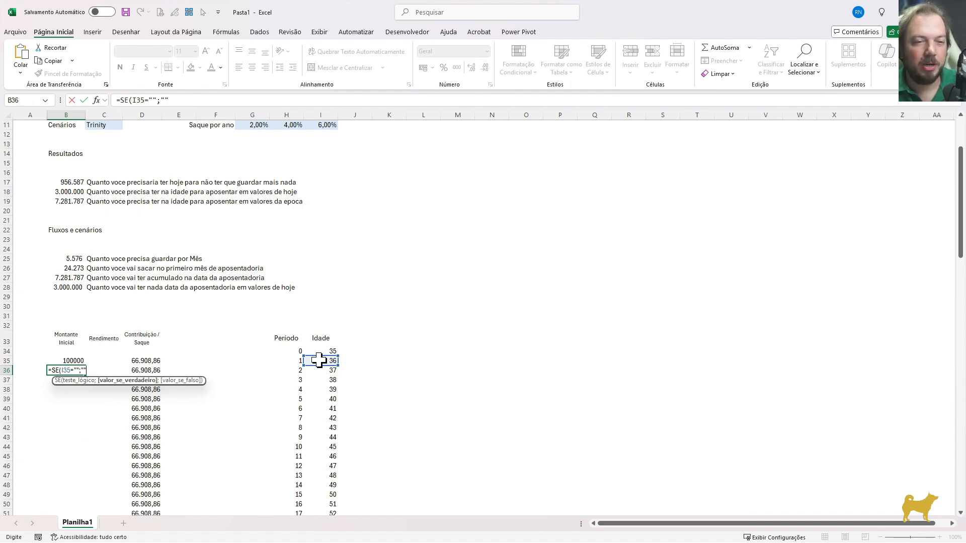
{"action": "scroll", "coordinate": [267, 248], "scroll_direction": "down", "scroll_amount": 1}
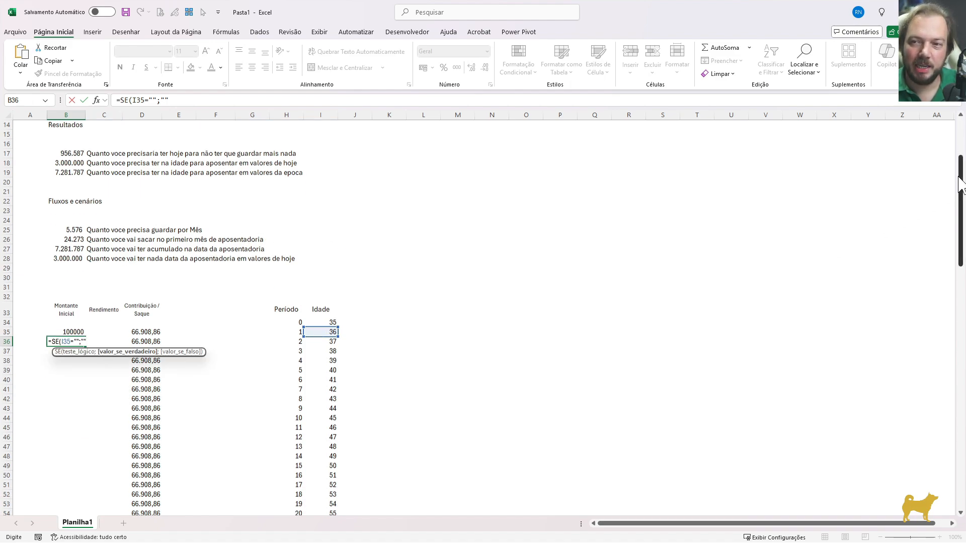
{"action": "scroll", "coordinate": [960, 184], "scroll_direction": "up", "scroll_amount": 5}
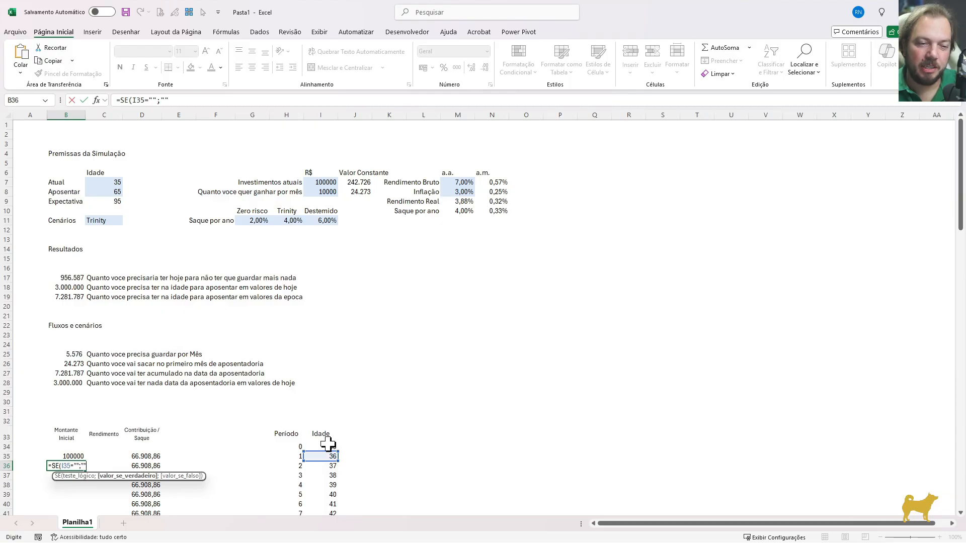
{"action": "scroll", "coordinate": [960, 224], "scroll_direction": "down", "scroll_amount": 4}
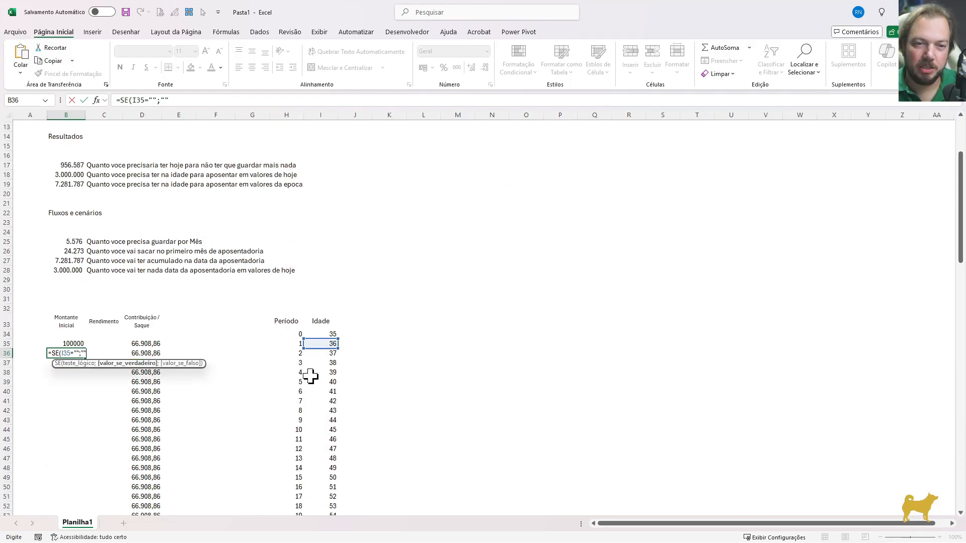
{"action": "type", "text": ";"}
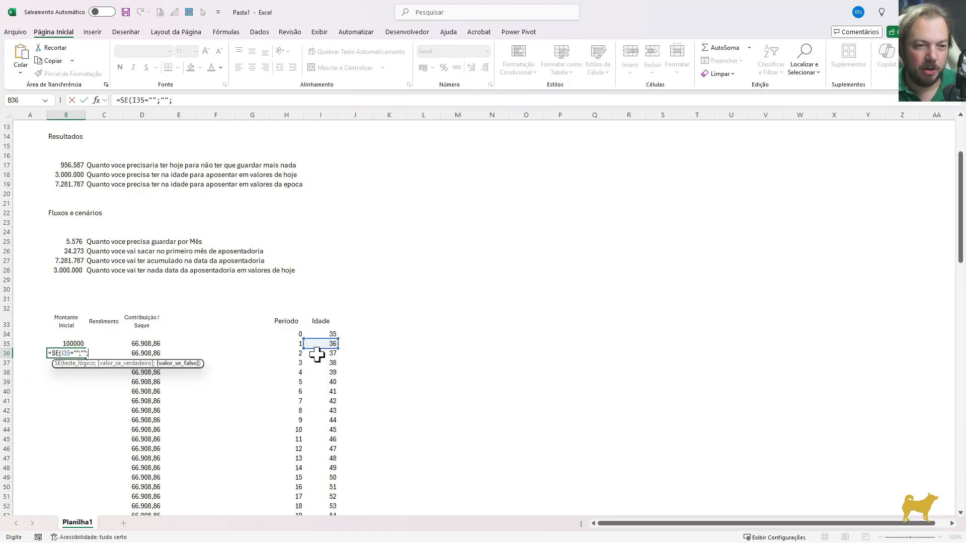
{"action": "type", "text": "vf"}
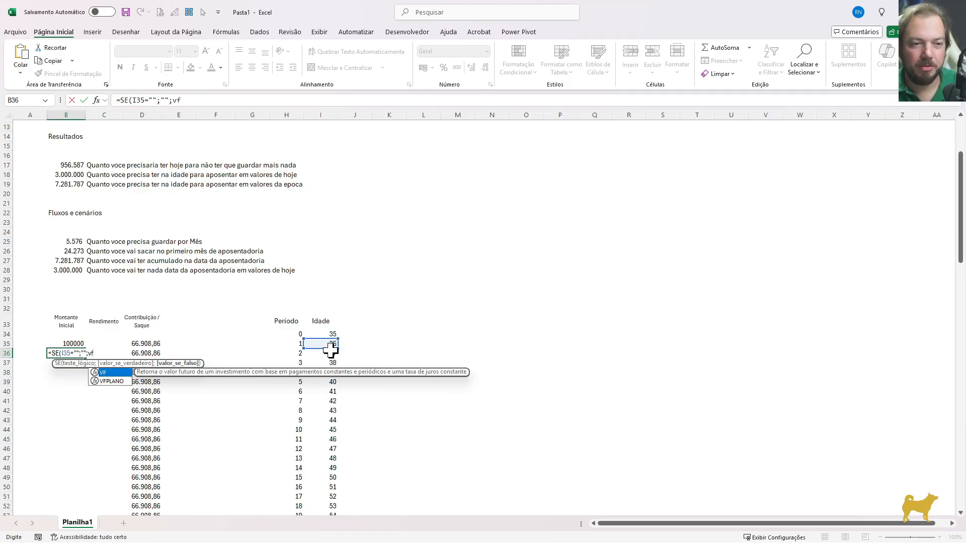
Add a VF function as B36's false result, with the monthly gross return $N$7 as rate and 12 periods
{"action": "key", "text": "Tab"}
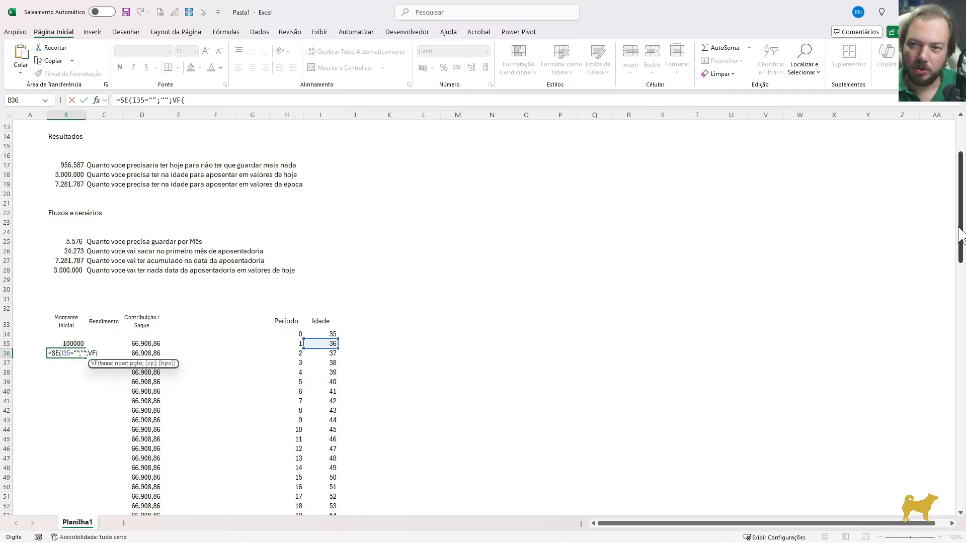
{"action": "left_click_drag", "start_coordinate": [960, 235], "coordinate": [960, 200]}
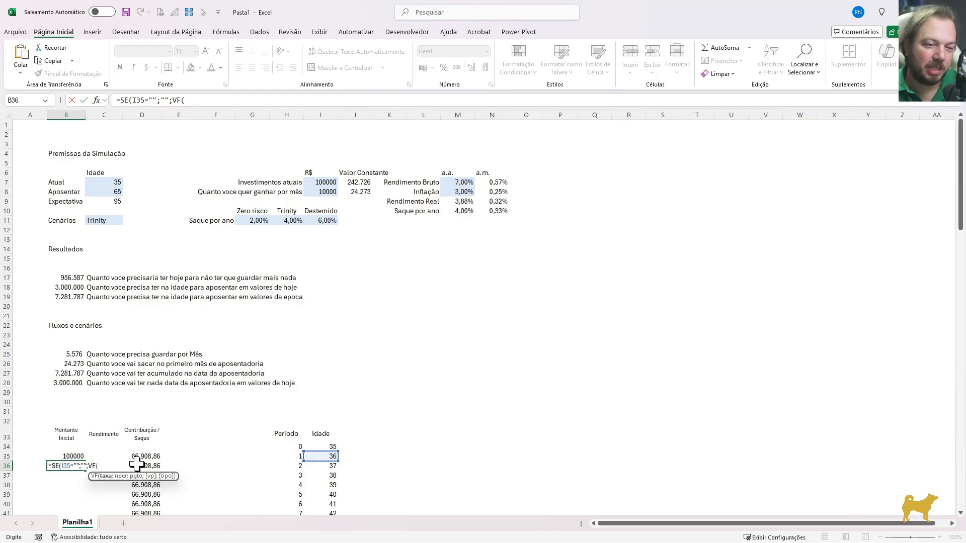
{"action": "left_click", "coordinate": [496, 183]}
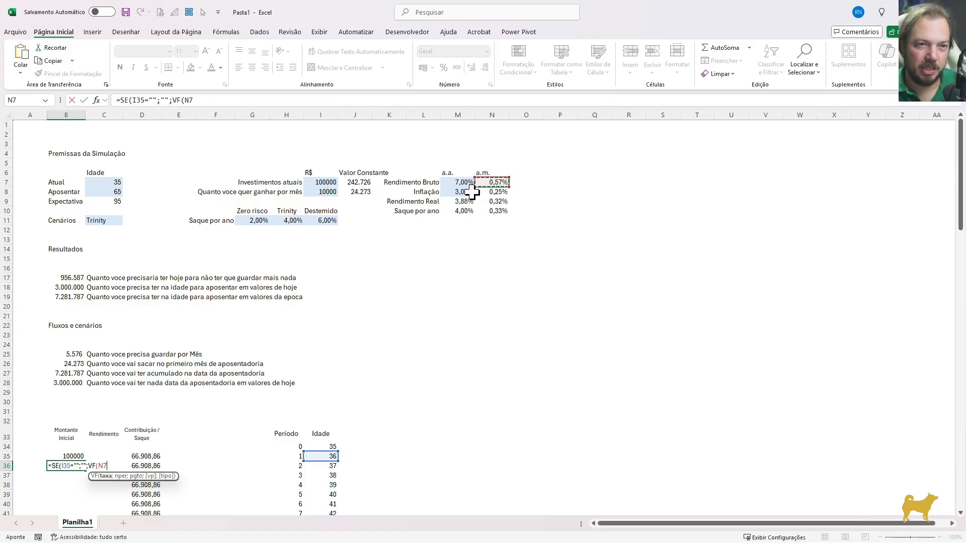
{"action": "key", "text": "F4"}
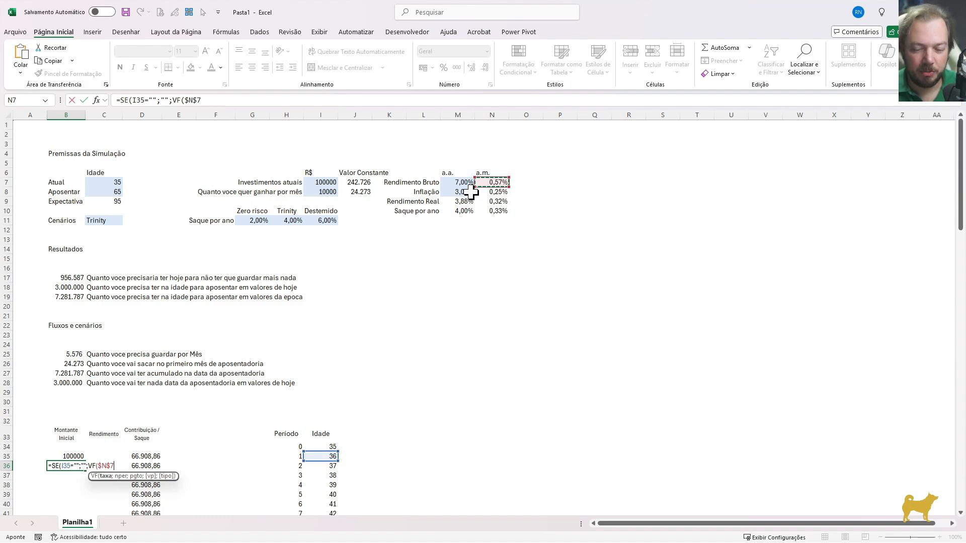
{"action": "type", "text": ";"}
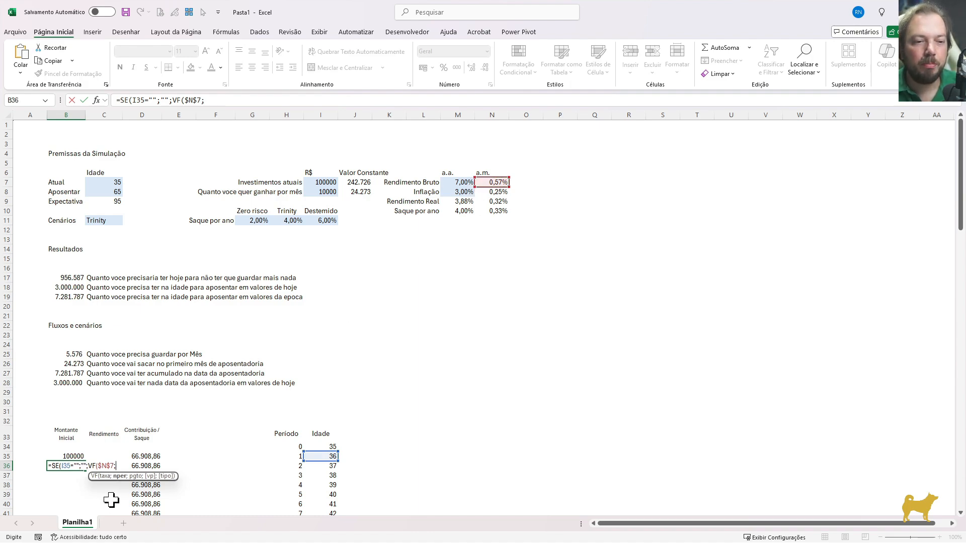
{"action": "type", "text": "12;-"}
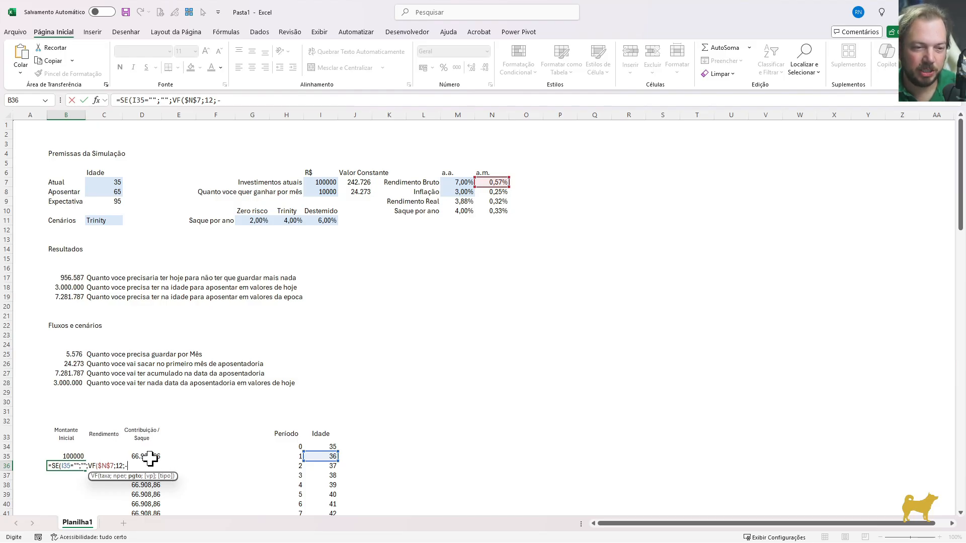
Complete B36's VF function with payment -D35/12 and present value -B35, and enter the formula
{"action": "left_click", "coordinate": [146, 458]}
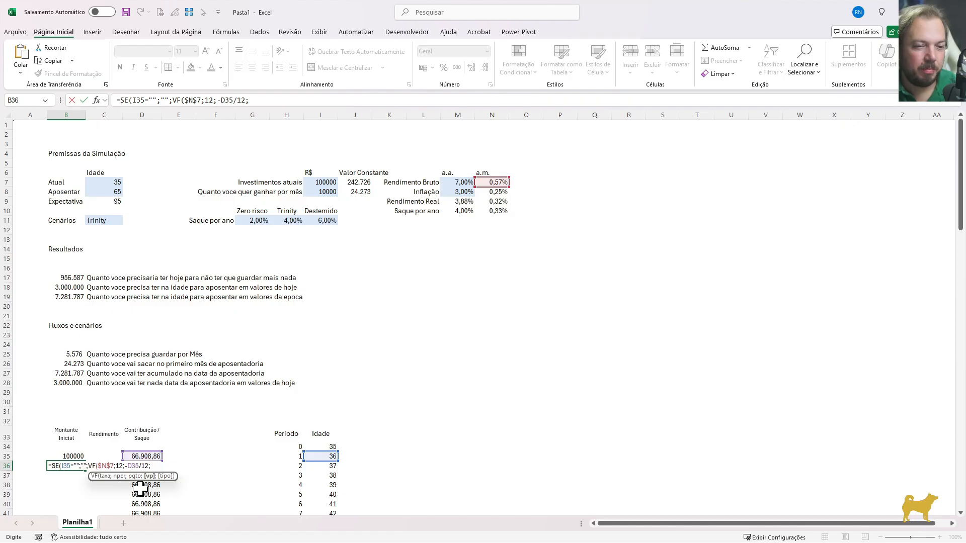
{"action": "type", "text": "-"}
{"action": "left_click", "coordinate": [67, 456]}
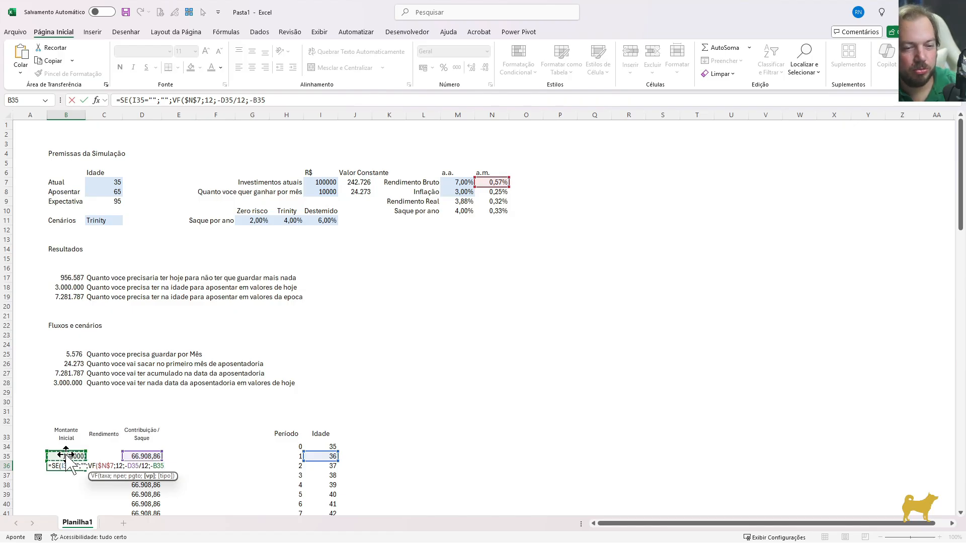
{"action": "type", "text": ")"}
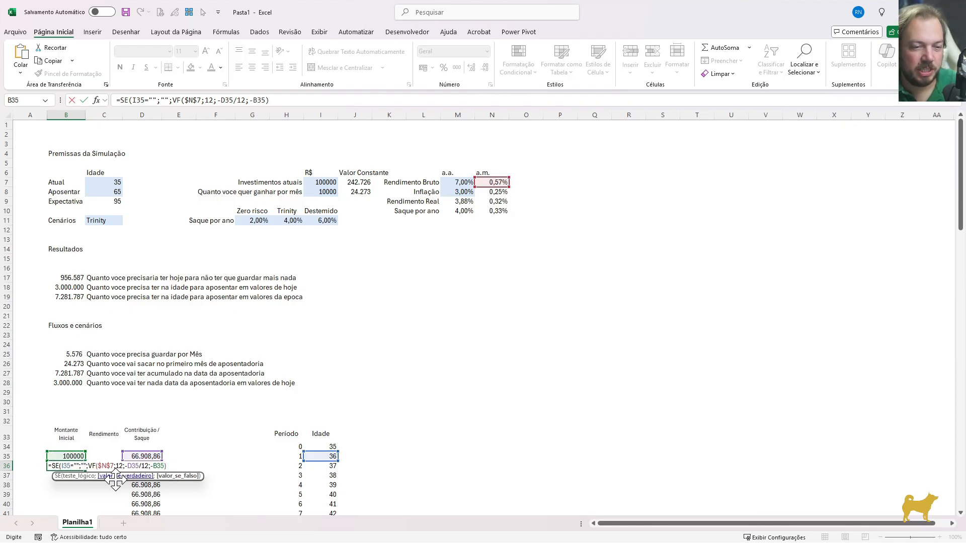
{"action": "scroll", "coordinate": [190, 470], "scroll_direction": "down", "scroll_amount": 1}
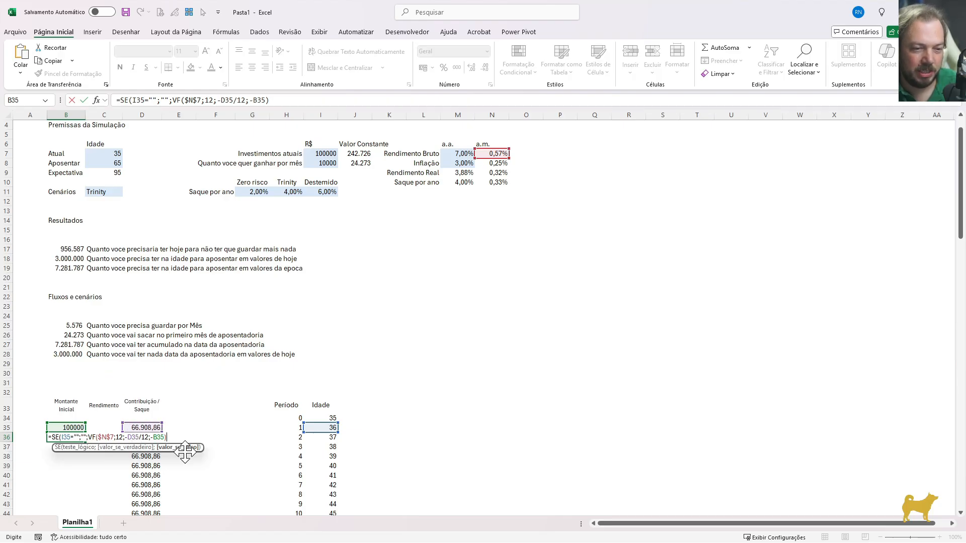
{"action": "type", "text": ")"}
{"action": "key", "text": "Return"}
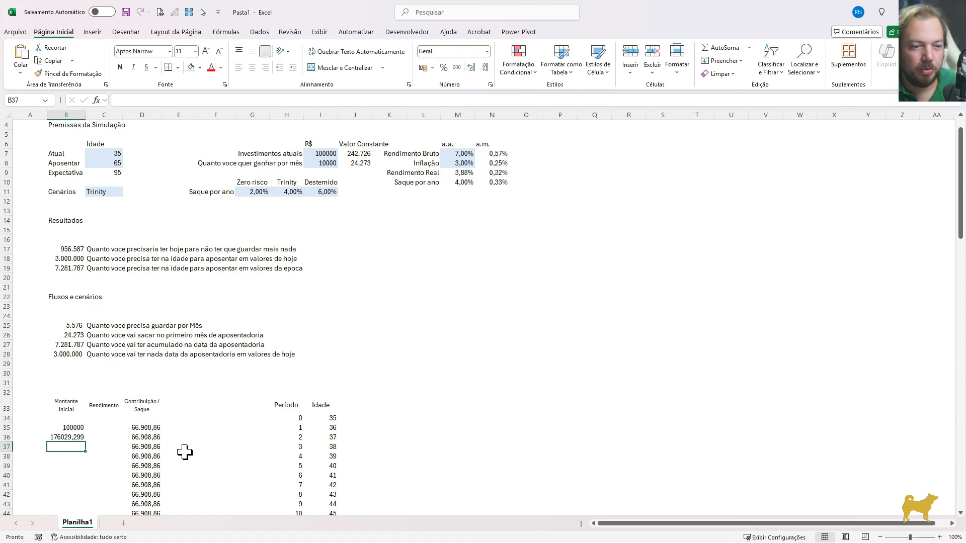
Format B36 as a number with zero decimal places and a thousands separator
{"action": "key", "text": "Up"}
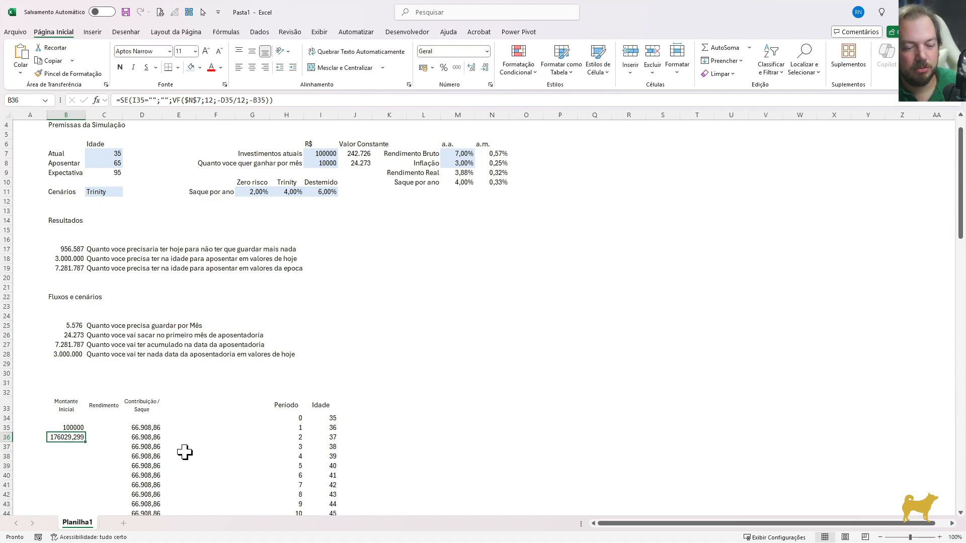
{"action": "key", "text": "ctrl+1"}
{"action": "key", "text": "Down"}
{"action": "key", "text": "Tab"}
{"action": "key", "text": "Down"}
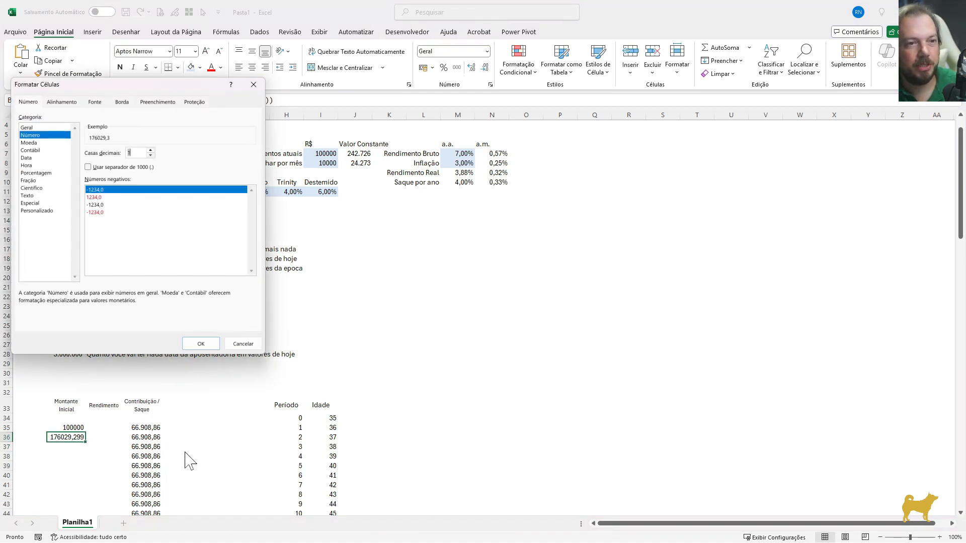
{"action": "key", "text": "Down"}
{"action": "key", "text": "Tab"}
{"action": "key", "text": "space"}
{"action": "key", "text": "Return"}
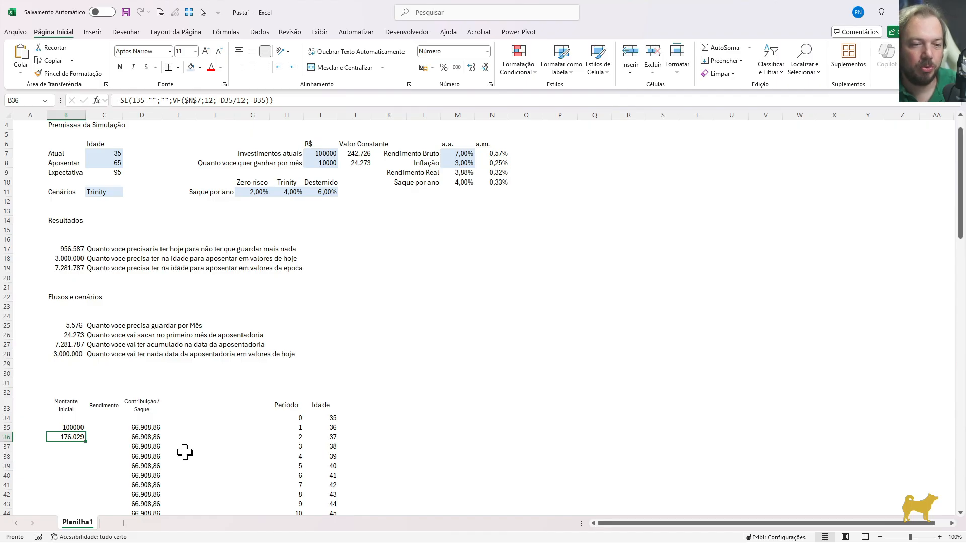
Enter the first-year return in C35 as =B36-D35-B35
{"action": "key", "text": "Up"}
{"action": "key", "text": "Right"}
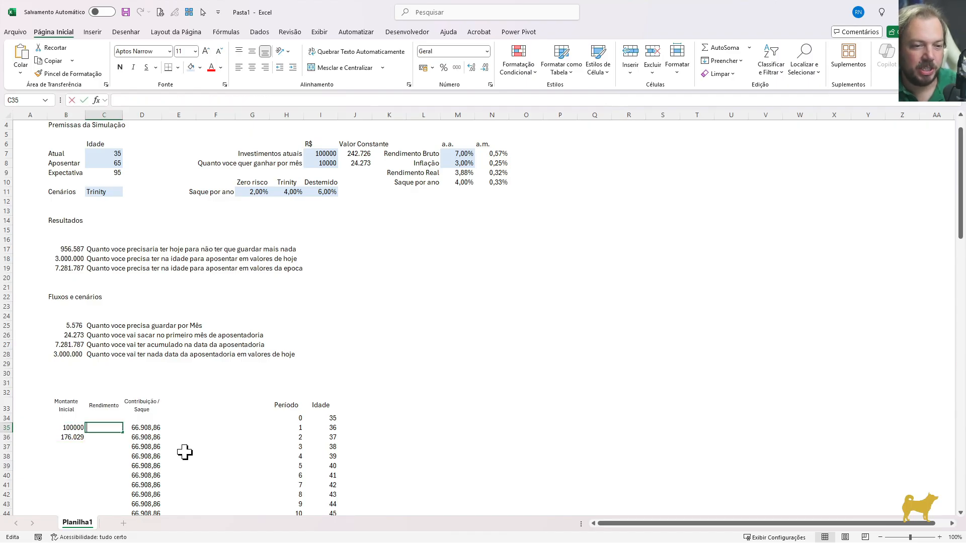
{"action": "key", "text": "Escape"}
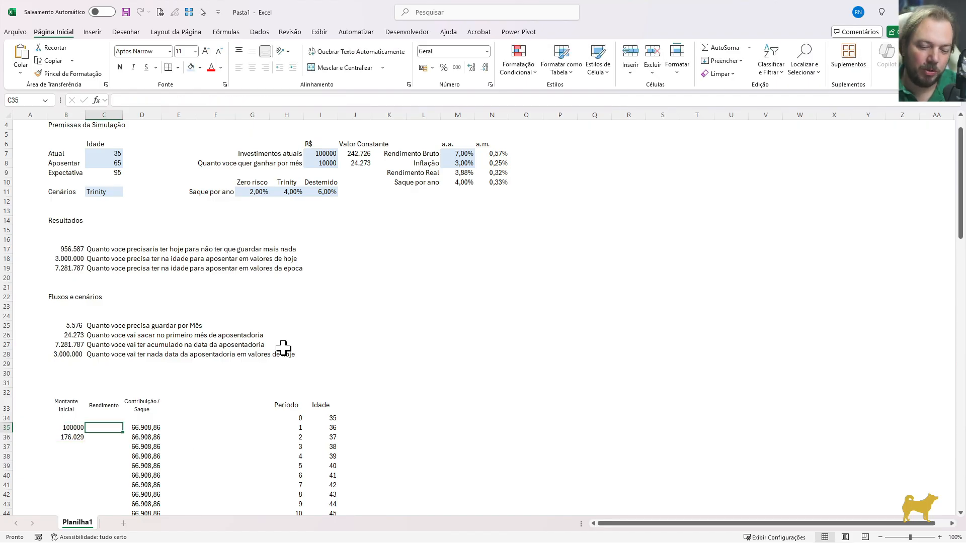
{"action": "type", "text": "="}
{"action": "key", "text": "Down"}
{"action": "key", "text": "Left"}
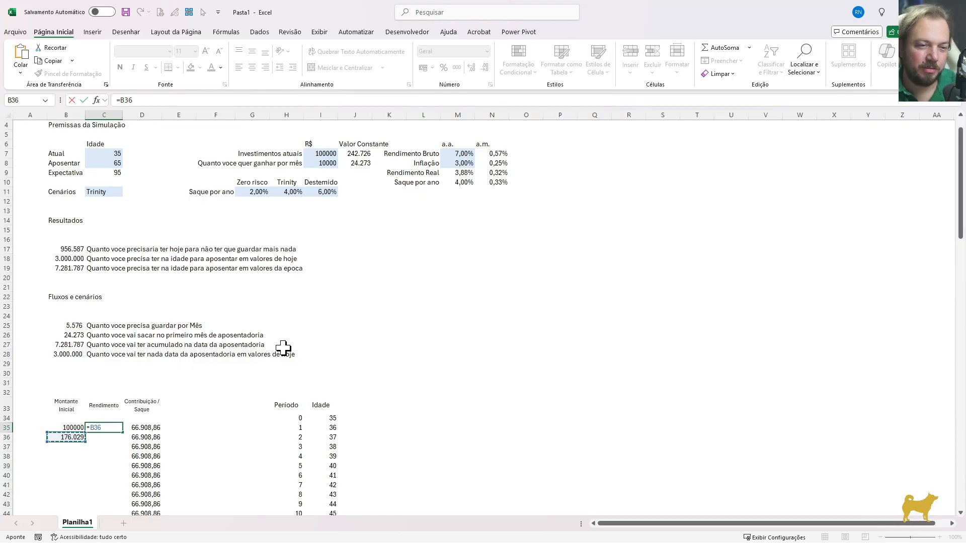
{"action": "type", "text": "-"}
{"action": "key", "text": "Right"}
{"action": "type", "text": "-"}
{"action": "key", "text": "Left"}
{"action": "key", "text": "Left"}
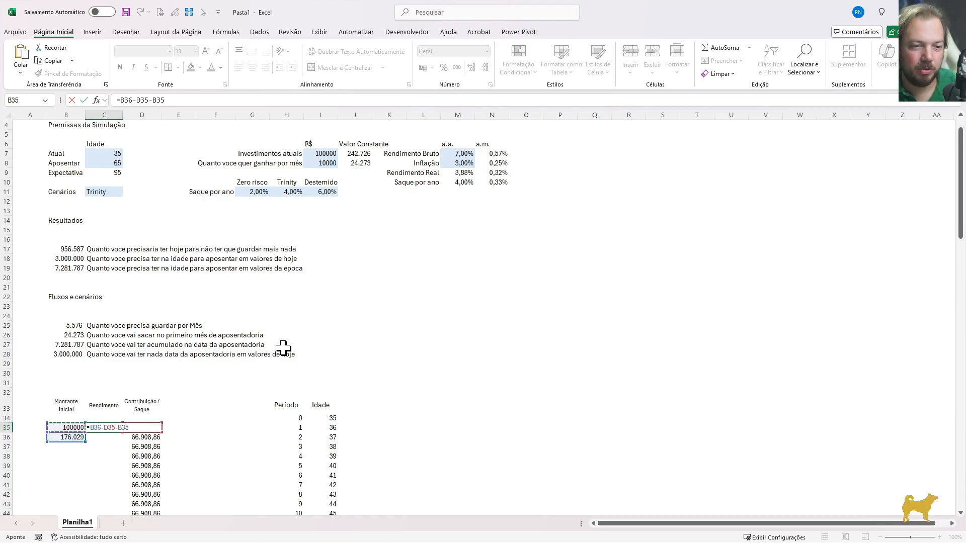
{"action": "key", "text": "Right"}
{"action": "key", "text": "Return"}
Format the return in C35 as a number with zero decimal places
{"action": "key", "text": "Up"}
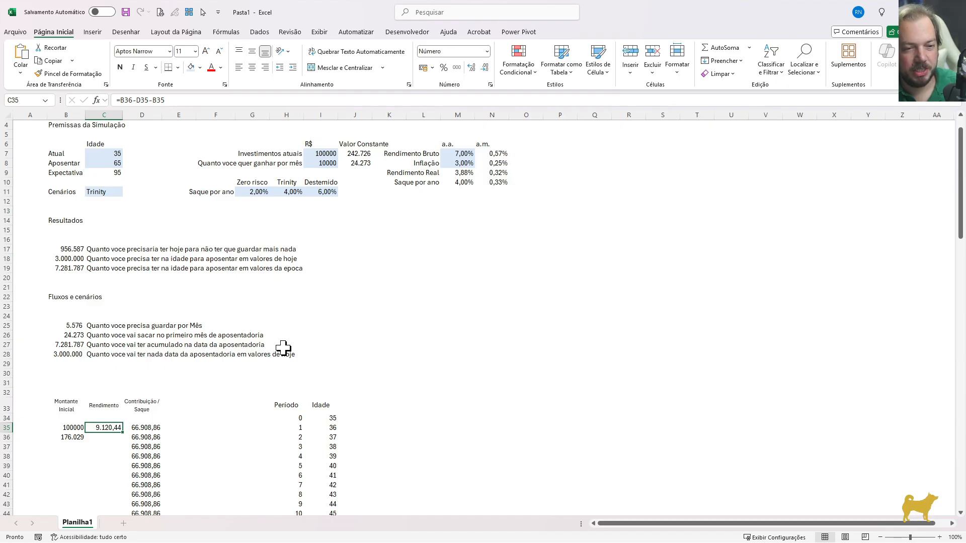
{"action": "key", "text": "ctrl+1"}
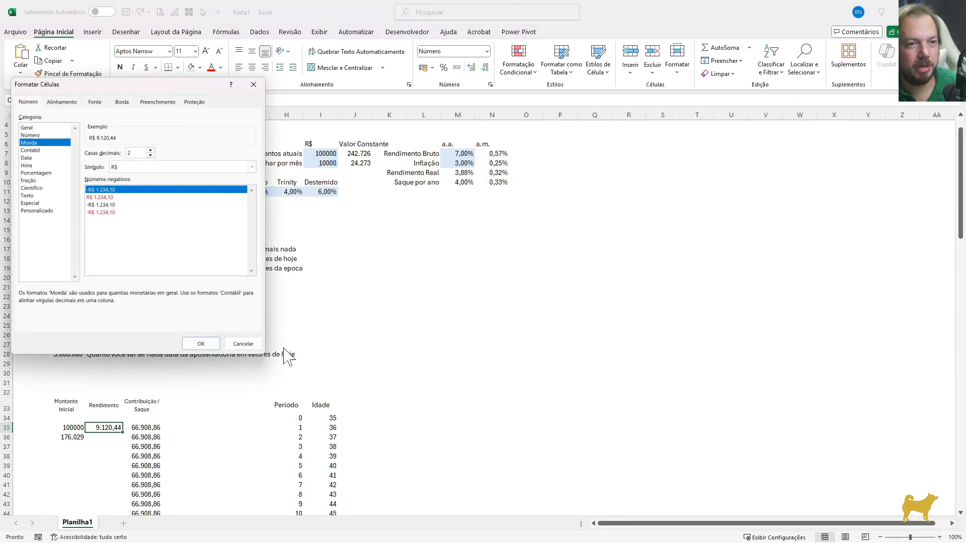
{"action": "key", "text": "Tab"}
{"action": "type", "text": "0"}
{"action": "key", "text": "Return"}
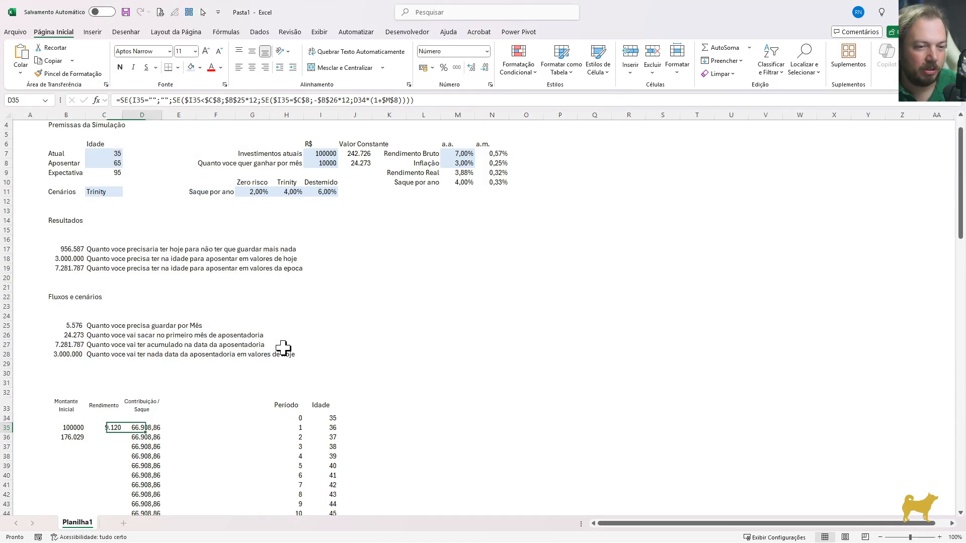
Apply the same zero-decimal number format to the whole Contribuição / Saque column from D35 down
{"action": "key", "text": "Right"}
{"action": "key", "text": "ctrl+shift+Down"}
{"action": "key", "text": "F4"}
{"action": "key", "text": "ctrl+BackSpace"}
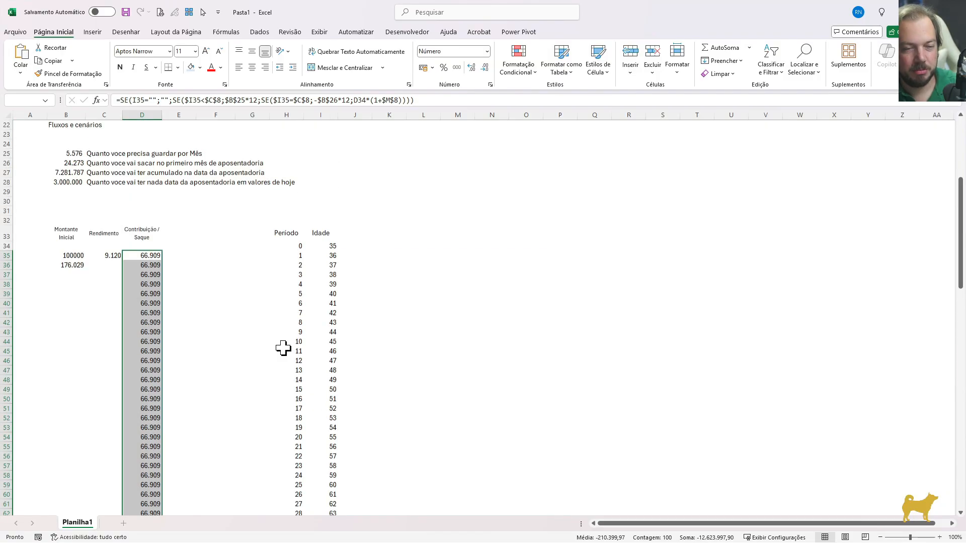
Fill the return formula from C35 down into C36 and C37
{"action": "key", "text": "Up"}
{"action": "key", "text": "Down"}
{"action": "key", "text": "Down"}
{"action": "key", "text": "Left"}
{"action": "key", "text": "Up"}
{"action": "key", "text": "Down"}
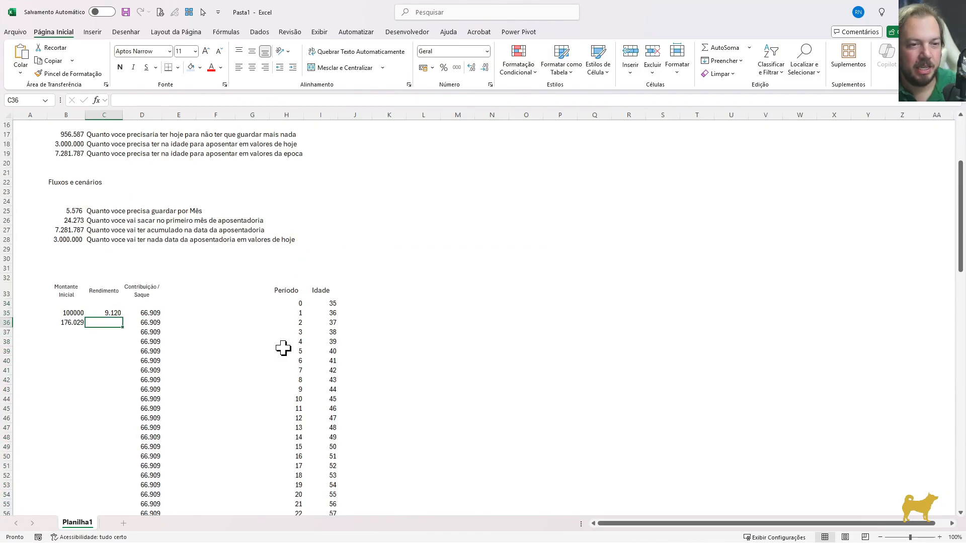
{"action": "key", "text": "ctrl+d"}
{"action": "key", "text": "Down"}
{"action": "key", "text": "ctrl+d"}
{"action": "key", "text": "Down"}
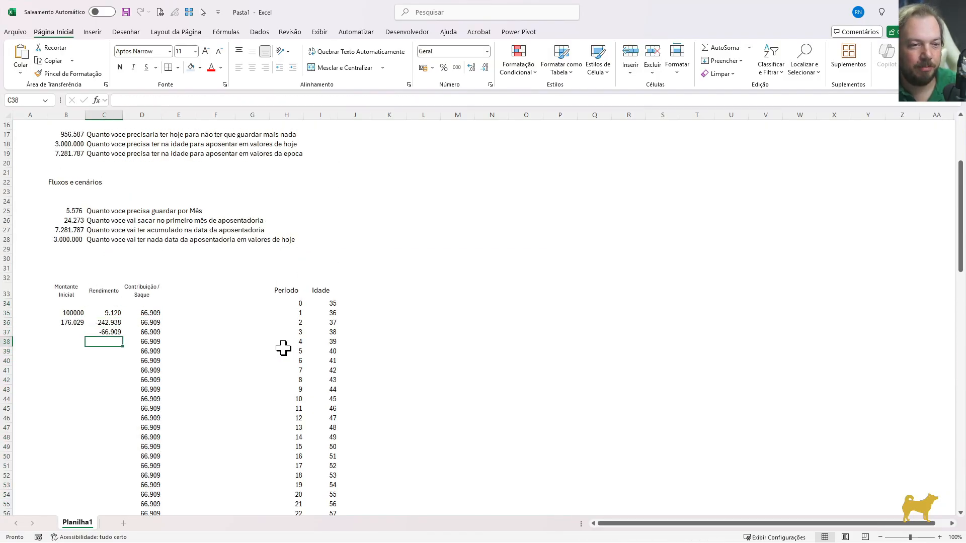
Fill the Montante Inicial formula from B36 down to B134, alongside the last projection period
{"action": "key", "text": "Left"}
{"action": "key", "text": "Up"}
{"action": "key", "text": "Up"}
{"action": "key", "text": "Right"}
{"action": "key", "text": "Right"}
{"action": "key", "text": "ctrl+Down"}
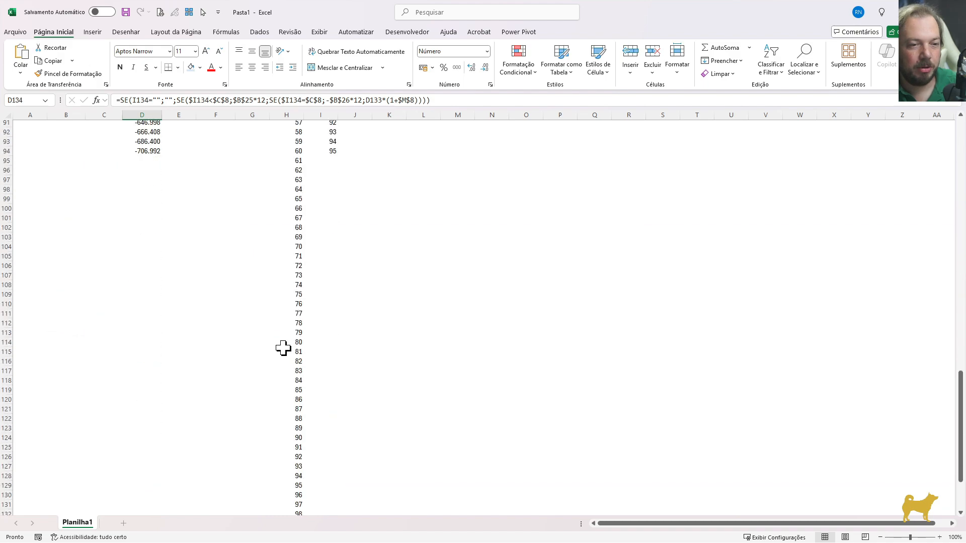
{"action": "key", "text": "Left"}
{"action": "key", "text": "Left"}
{"action": "key", "text": "ctrl+shift+Up"}
{"action": "key", "text": "ctrl+d"}
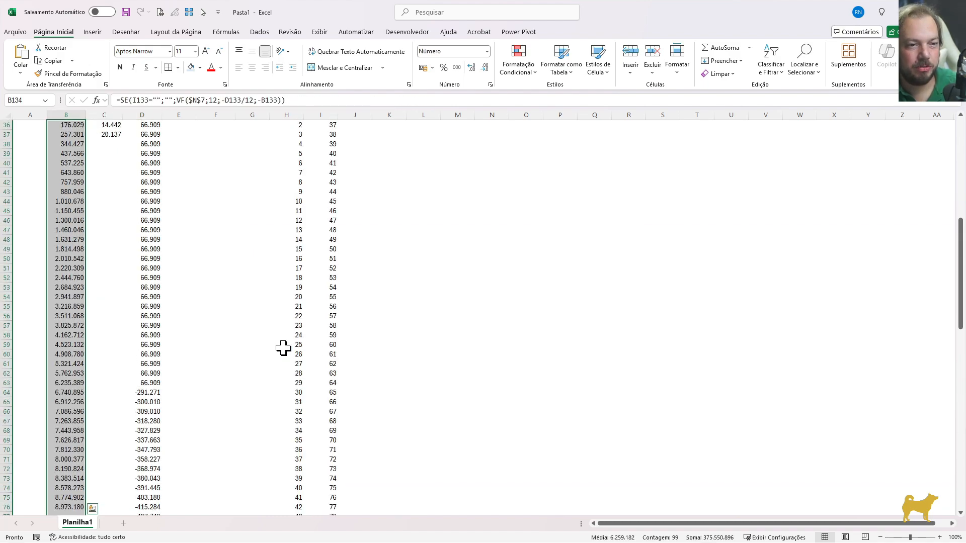
Examine the rows around retirement age 65, comparing the initial amount and the contribution or withdrawal in rows 63 to 65
{"action": "key", "text": "Down"}
{"action": "key", "text": "Up"}
{"action": "key", "text": "Up"}
{"action": "key", "text": "Up"}
{"action": "key", "text": "Up"}
{"action": "key", "text": "Up"}
{"action": "key", "text": "Up"}
{"action": "key", "text": "Up"}
{"action": "key", "text": "Up"}
{"action": "key", "text": "Up"}
{"action": "key", "text": "Up"}
{"action": "key", "text": "Up"}
{"action": "key", "text": "Up"}
{"action": "key", "text": "Up"}
{"action": "key", "text": "Up"}
{"action": "key", "text": "Up"}
{"action": "key", "text": "Up"}
{"action": "key", "text": "Up"}
{"action": "key", "text": "Up"}
{"action": "key", "text": "Up"}
{"action": "key", "text": "Up"}
{"action": "key", "text": "Up"}
{"action": "key", "text": "Up"}
{"action": "key", "text": "Up"}
{"action": "key", "text": "Up"}
{"action": "key", "text": "Up"}
{"action": "key", "text": "Up"}
{"action": "key", "text": "Up"}
{"action": "key", "text": "Up"}
{"action": "key", "text": "Up"}
{"action": "key", "text": "Up"}
{"action": "key", "text": "Up"}
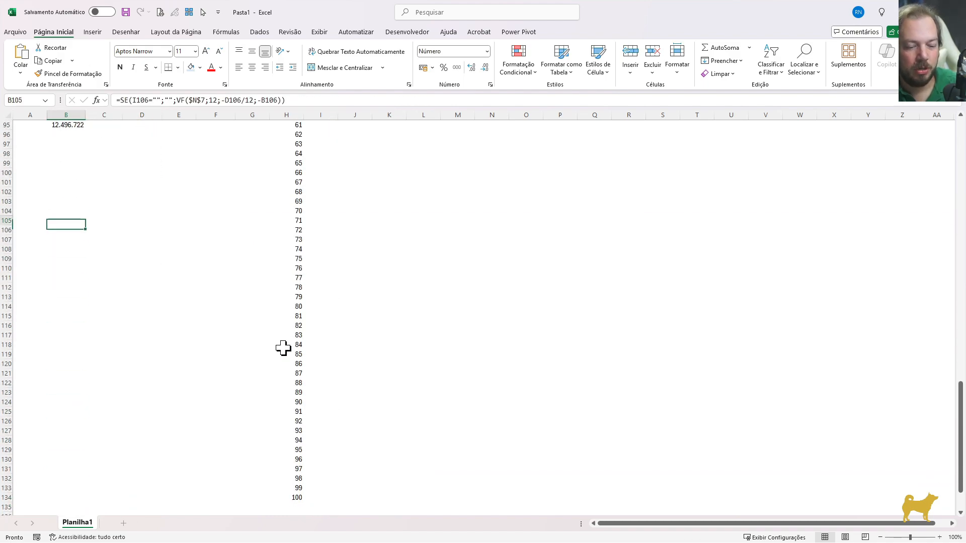
{"action": "key", "text": "Page_Up"}
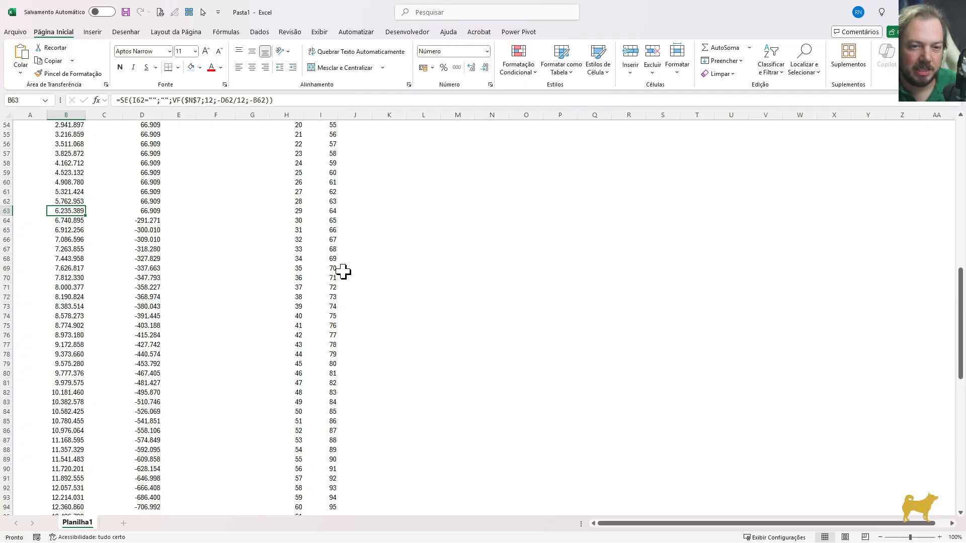
{"action": "left_click_drag", "start_coordinate": [332, 221], "coordinate": [76, 220]}
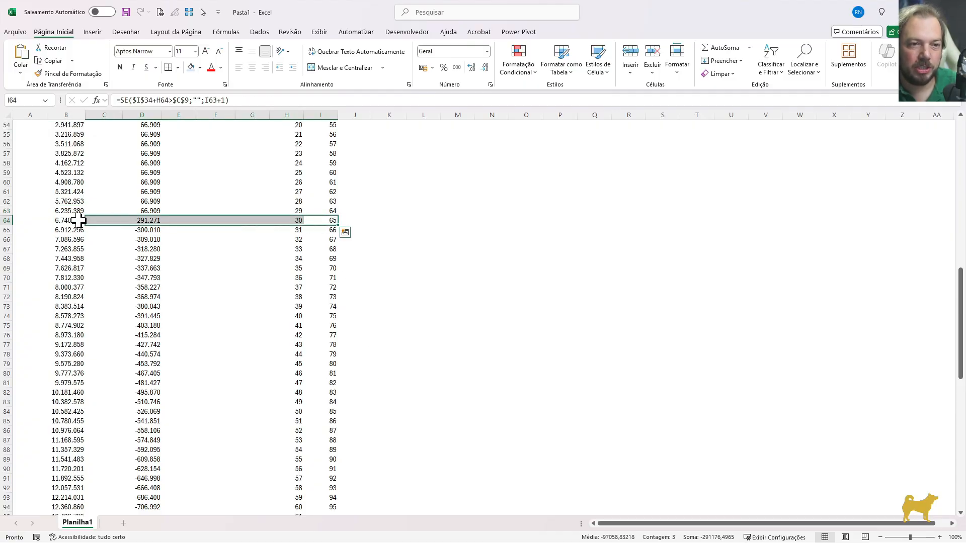
{"action": "left_click", "coordinate": [73, 221]}
{"action": "scroll", "coordinate": [29, 376], "scroll_direction": "up", "scroll_amount": 6}
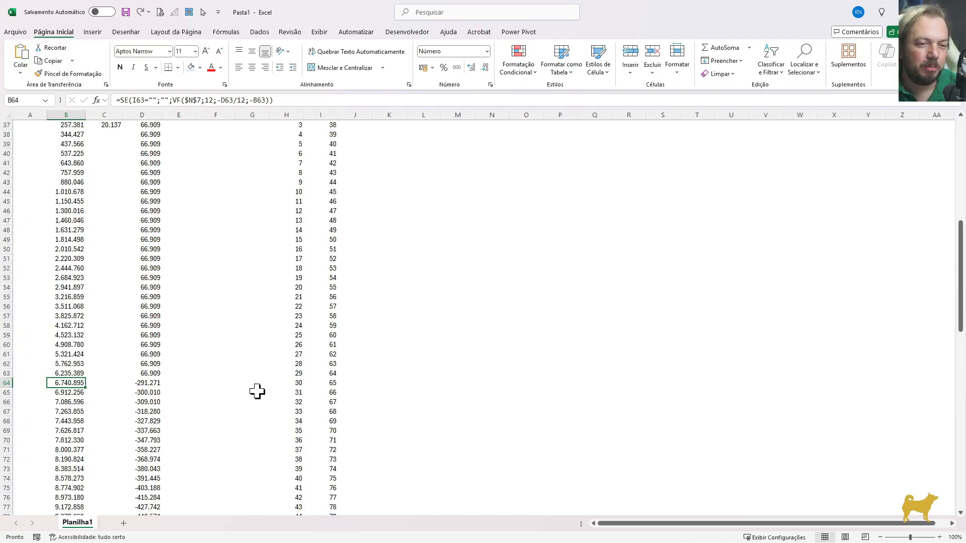
{"action": "left_click", "coordinate": [153, 385]}
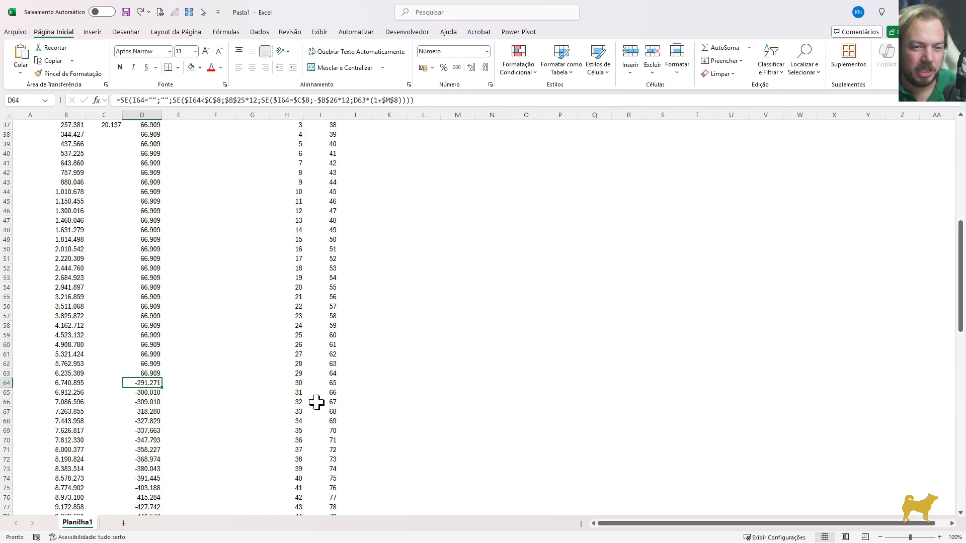
{"action": "key", "text": "shift+space"}
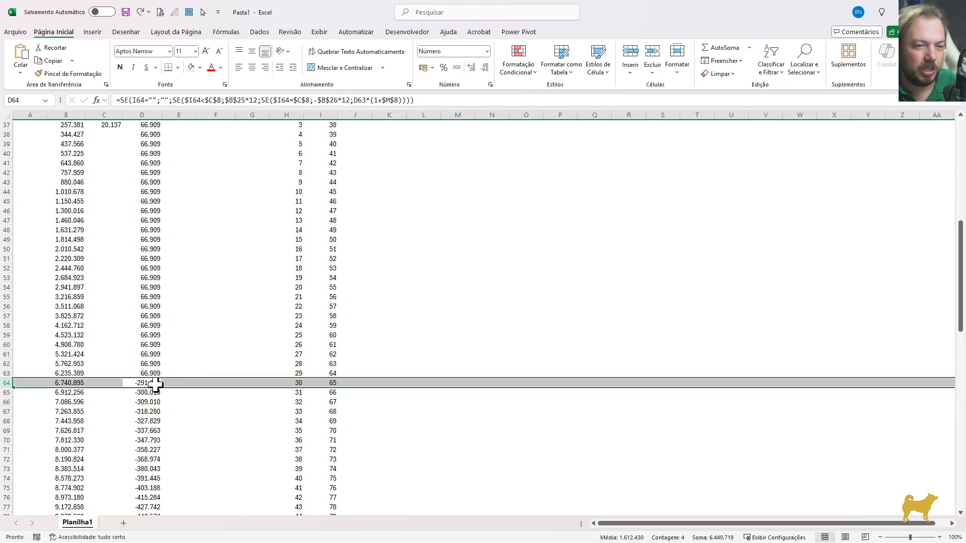
{"action": "left_click", "coordinate": [333, 385]}
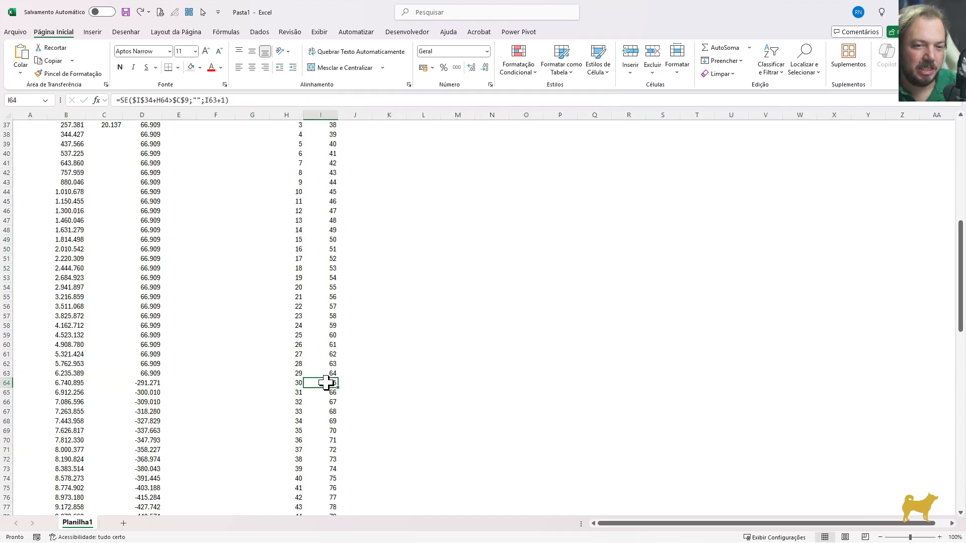
{"action": "left_click", "coordinate": [144, 383]}
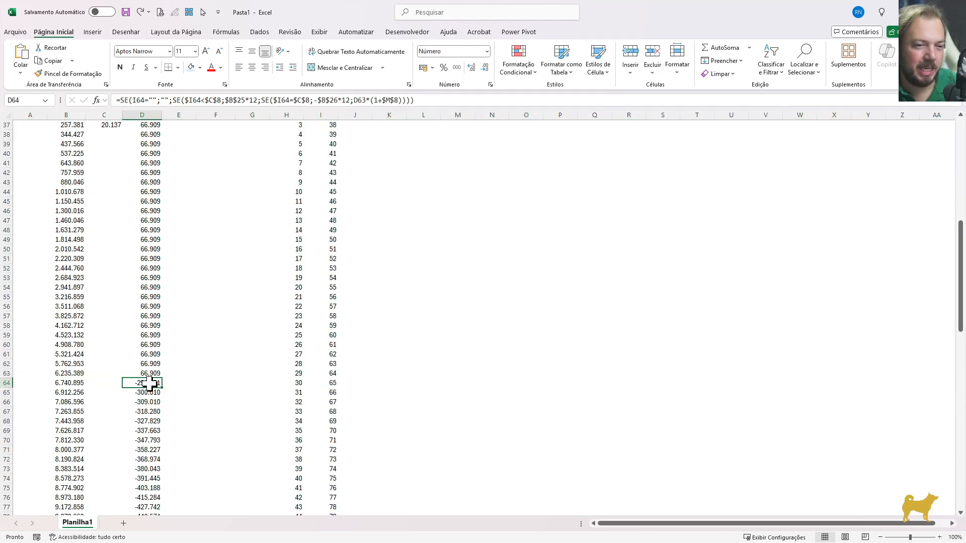
{"action": "left_click", "coordinate": [323, 398]}
{"action": "key", "text": "shift+space"}
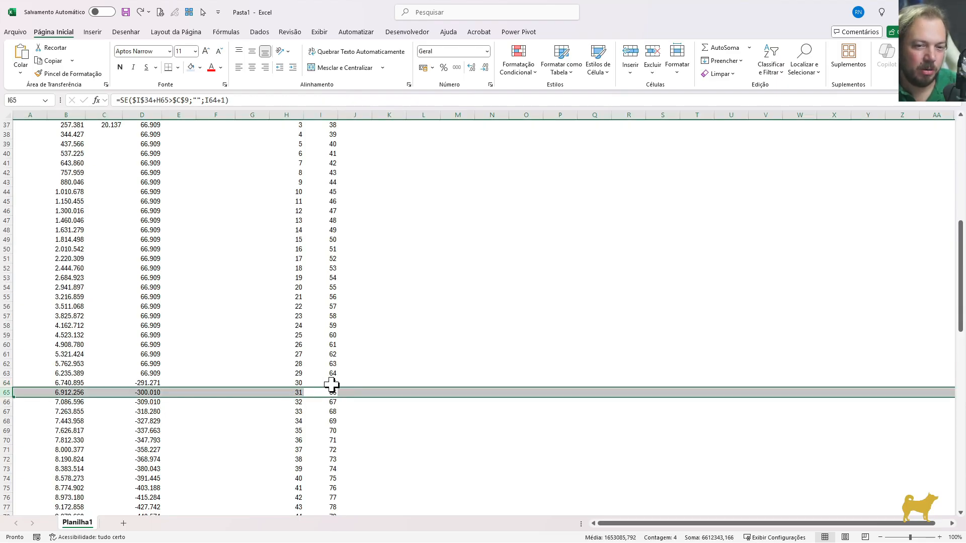
{"action": "left_click_drag", "start_coordinate": [332, 383], "coordinate": [31, 375]}
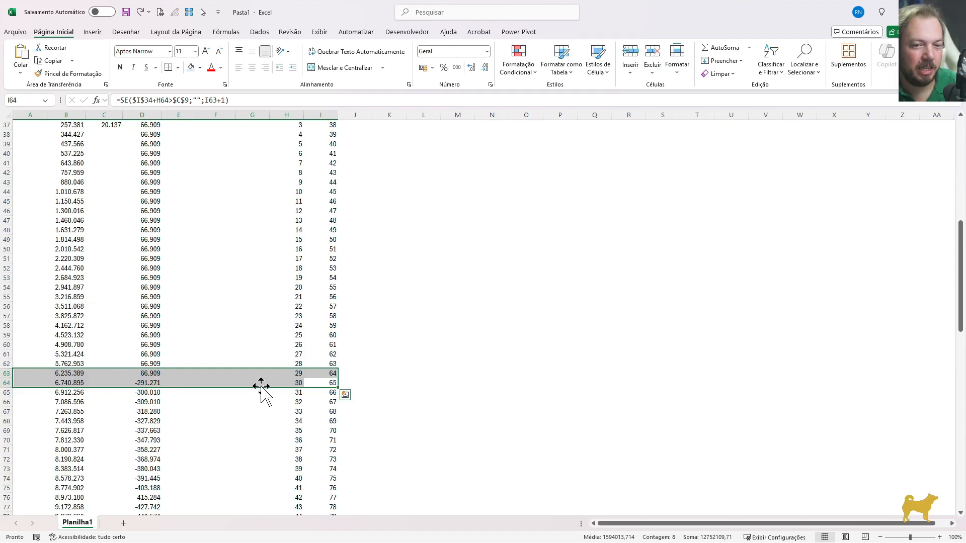
{"action": "left_click", "coordinate": [147, 383]}
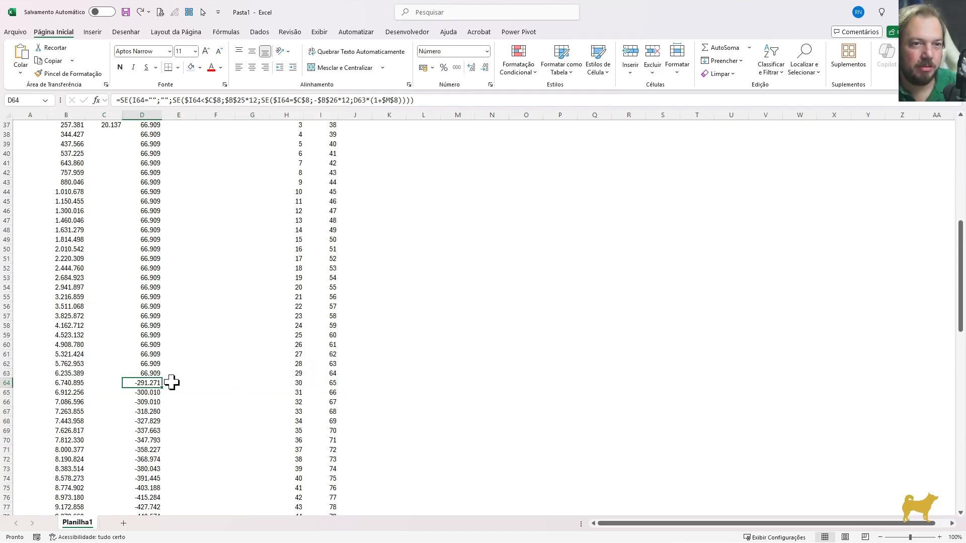
Change the contribution test in the D35 formula to $I35<=$C$8 so that it includes the retirement age itself
{"action": "key", "text": "ctrl+Up"}
{"action": "scroll", "coordinate": [172, 383], "scroll_direction": "up", "scroll_amount": 1}
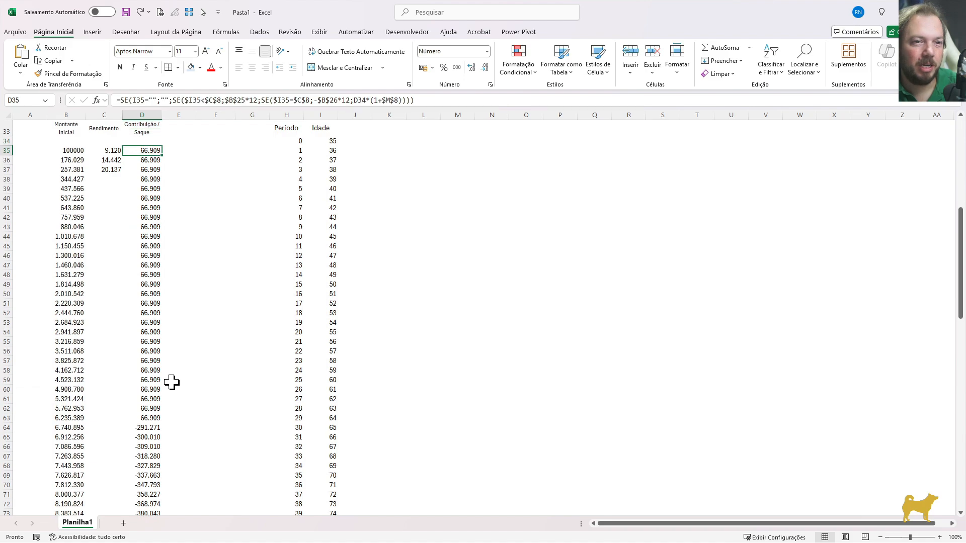
{"action": "scroll", "coordinate": [172, 382], "scroll_direction": "down", "scroll_amount": 1}
{"action": "scroll", "coordinate": [172, 382], "scroll_direction": "up", "scroll_amount": 5}
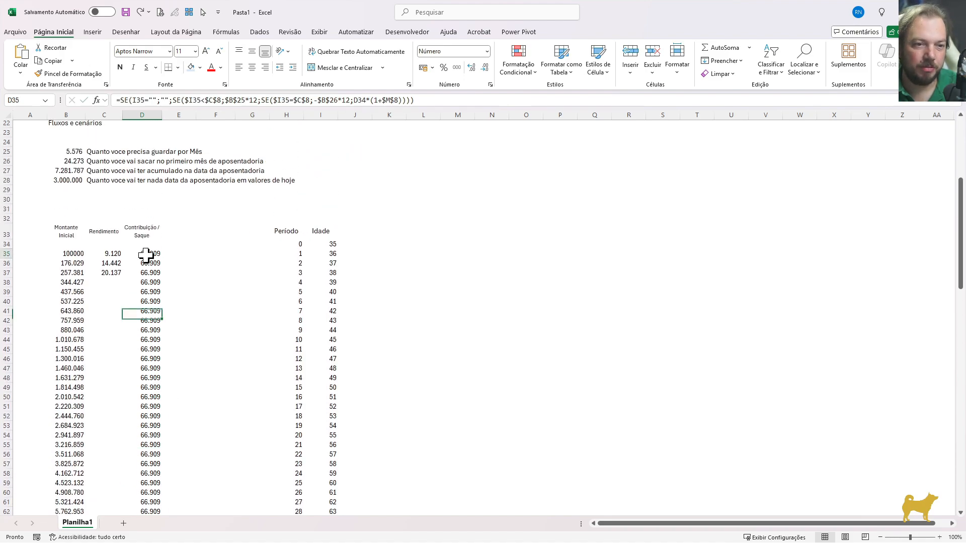
{"action": "key", "text": "F2"}
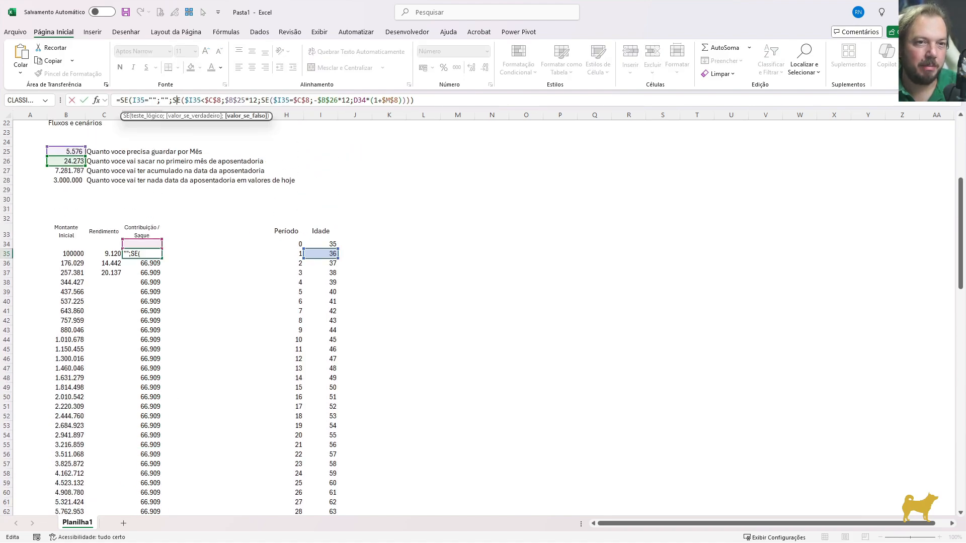
{"action": "left_click_drag", "start_coordinate": [184, 101], "coordinate": [217, 100]}
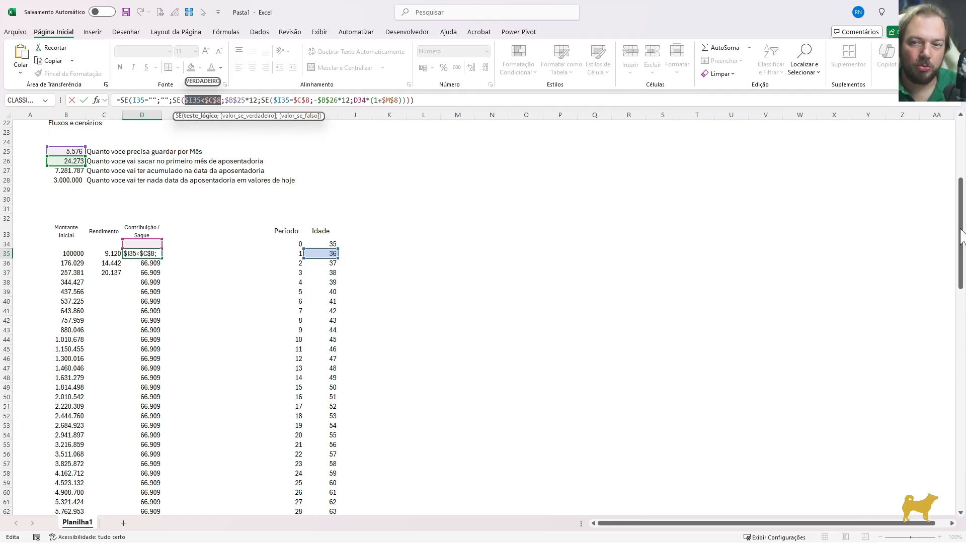
{"action": "scroll", "coordinate": [960, 236], "scroll_direction": "up", "scroll_amount": 7}
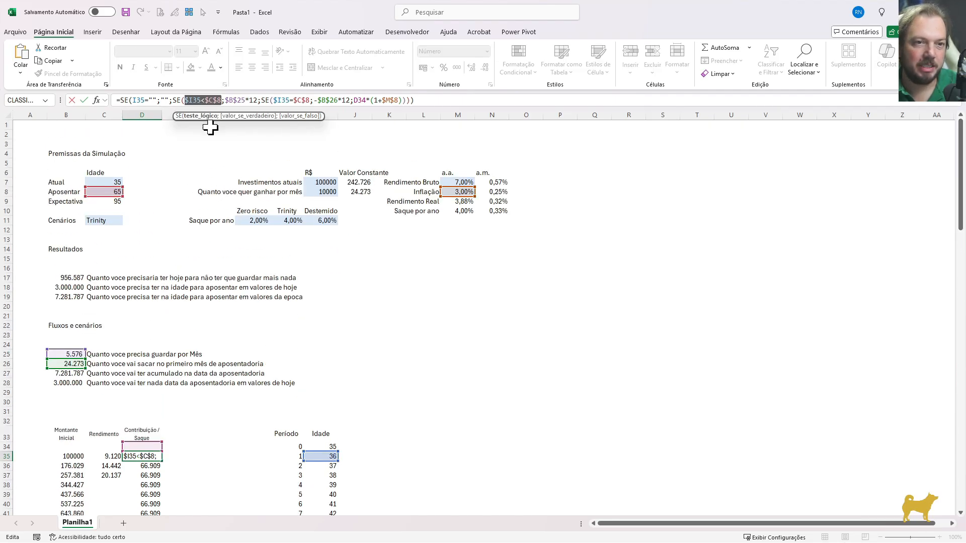
{"action": "left_click", "coordinate": [205, 100]}
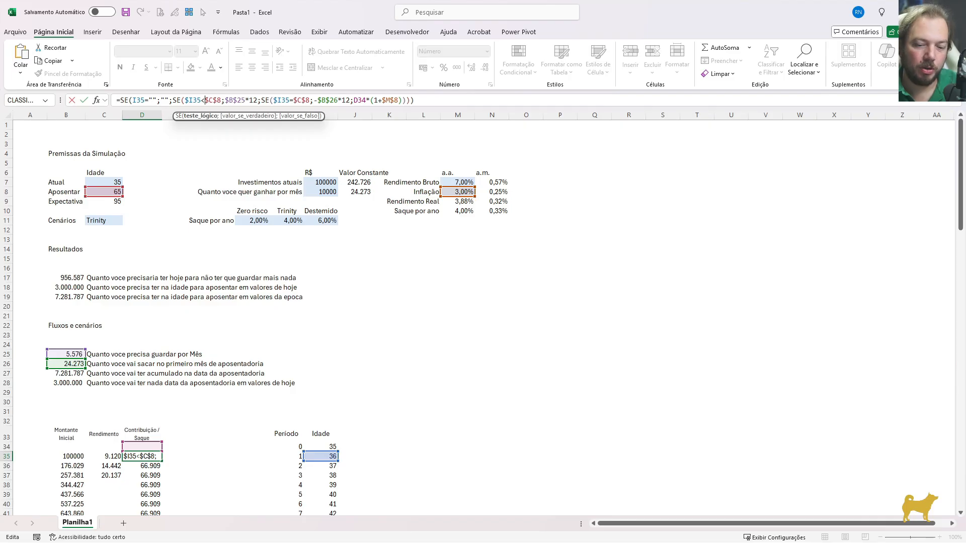
{"action": "type", "text": "="}
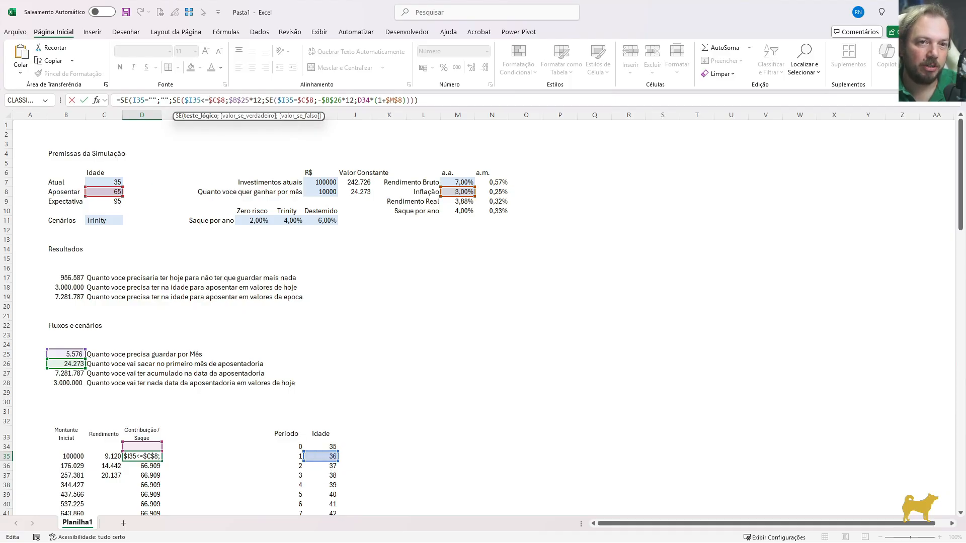
Change the first-withdrawal test in the D35 formula to $I35=($C$8+1) and commit the formula
{"action": "left_click", "coordinate": [298, 100]}
{"action": "type", "text": "($C$8"}
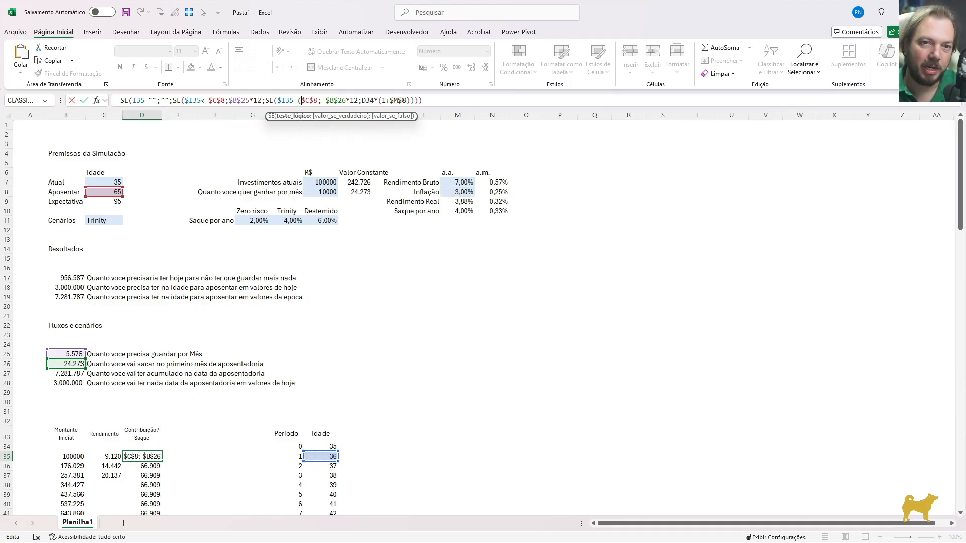
{"action": "type", "text": "+1)"}
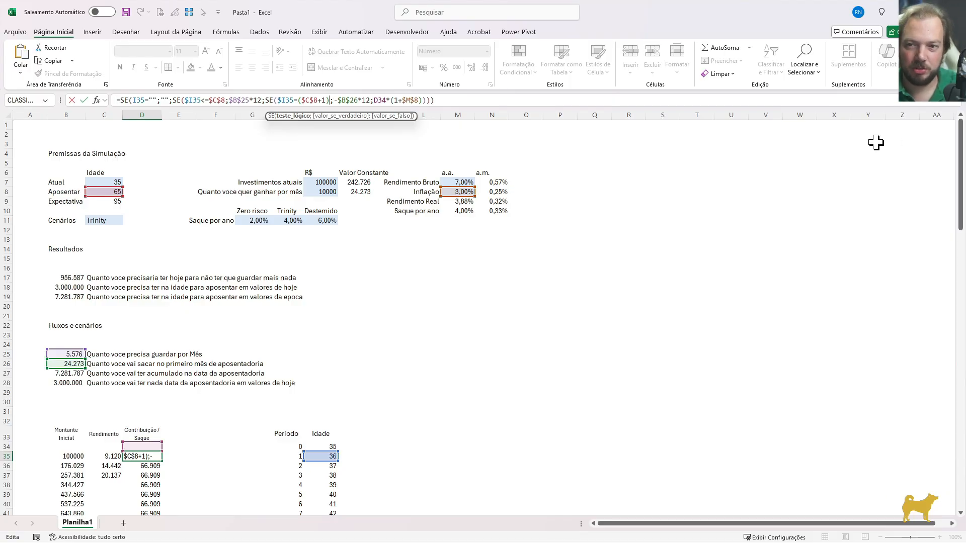
{"action": "left_click_drag", "start_coordinate": [959, 151], "coordinate": [960, 162]}
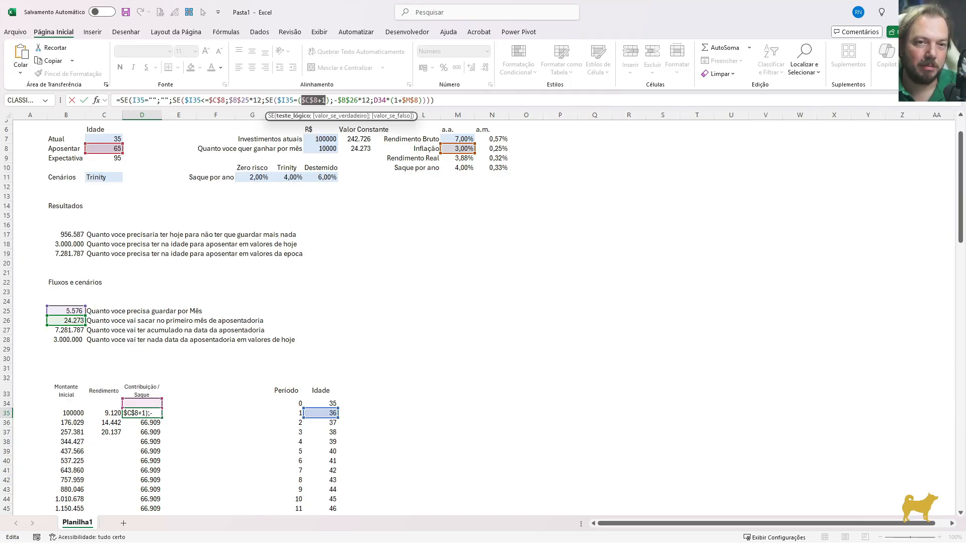
{"action": "key", "text": "Return"}
Fill the revised Contribuição / Saque formula from D35 down to D134
{"action": "key", "text": "Up"}
{"action": "key", "text": "ctrl+shift+Down"}
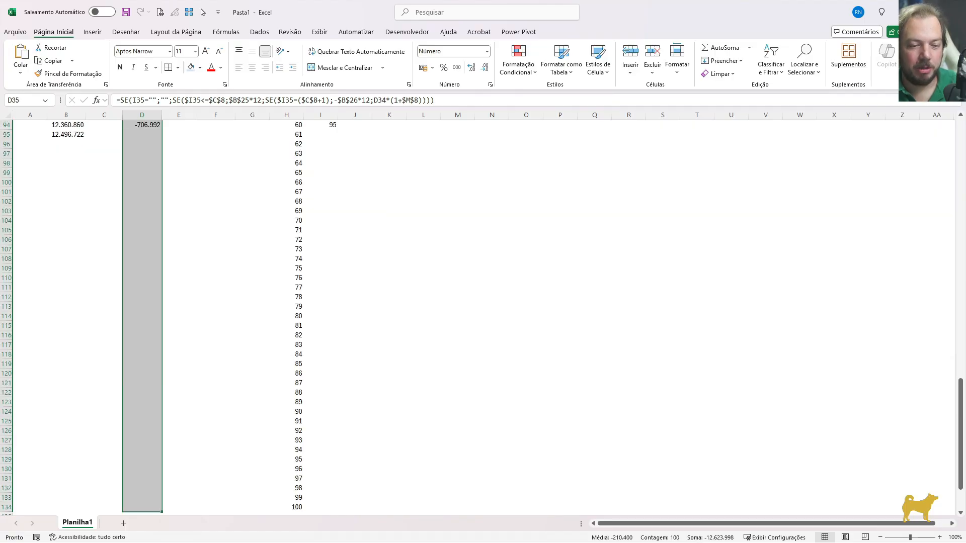
{"action": "key", "text": "ctrl+d"}
Check the first withdrawal in row 65 and compare the initial amount in B65 with the accumulated retirement total in B27
{"action": "key", "text": "Up"}
{"action": "key", "text": "Down"}
{"action": "key", "text": "Down"}
{"action": "key", "text": "Down"}
{"action": "key", "text": "Down"}
{"action": "key", "text": "Down"}
{"action": "key", "text": "Down"}
{"action": "key", "text": "Down"}
{"action": "key", "text": "Down"}
{"action": "key", "text": "Down"}
{"action": "key", "text": "Down"}
{"action": "key", "text": "Down"}
{"action": "key", "text": "Down"}
{"action": "key", "text": "Down"}
{"action": "key", "text": "Down"}
{"action": "key", "text": "Down"}
{"action": "key", "text": "Down"}
{"action": "key", "text": "Down"}
{"action": "key", "text": "Down"}
{"action": "key", "text": "Down"}
{"action": "key", "text": "Down"}
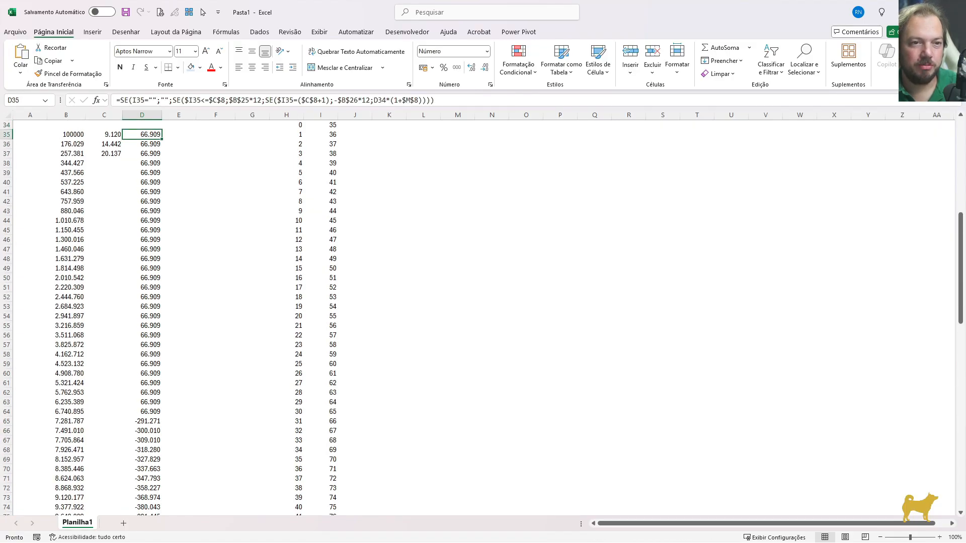
{"action": "key", "text": "Down"}
{"action": "key", "text": "Down"}
{"action": "key", "text": "Down"}
{"action": "key", "text": "Down"}
{"action": "key", "text": "Down"}
{"action": "key", "text": "Down"}
{"action": "key", "text": "Down"}
{"action": "key", "text": "Up"}
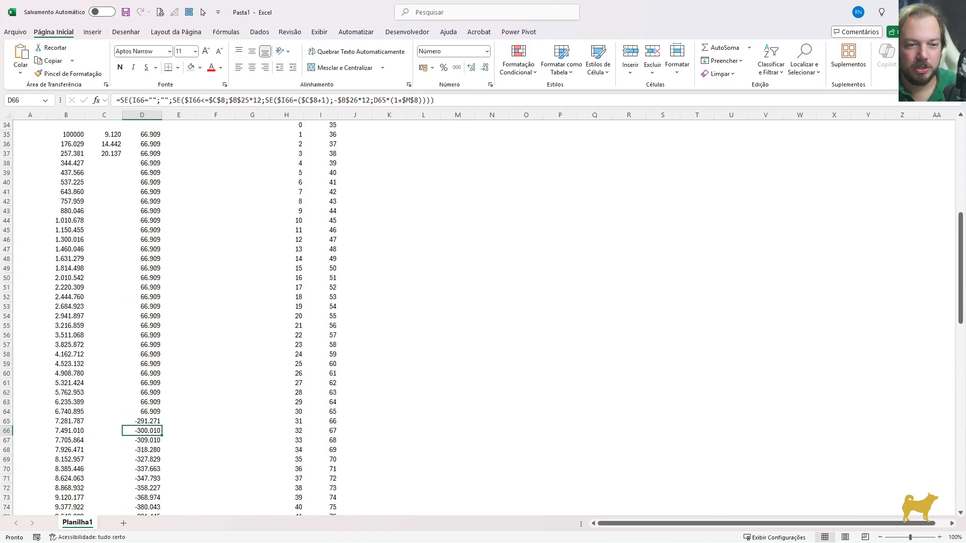
{"action": "key", "text": "Up"}
{"action": "key", "text": "shift+space"}
{"action": "key", "text": "Left"}
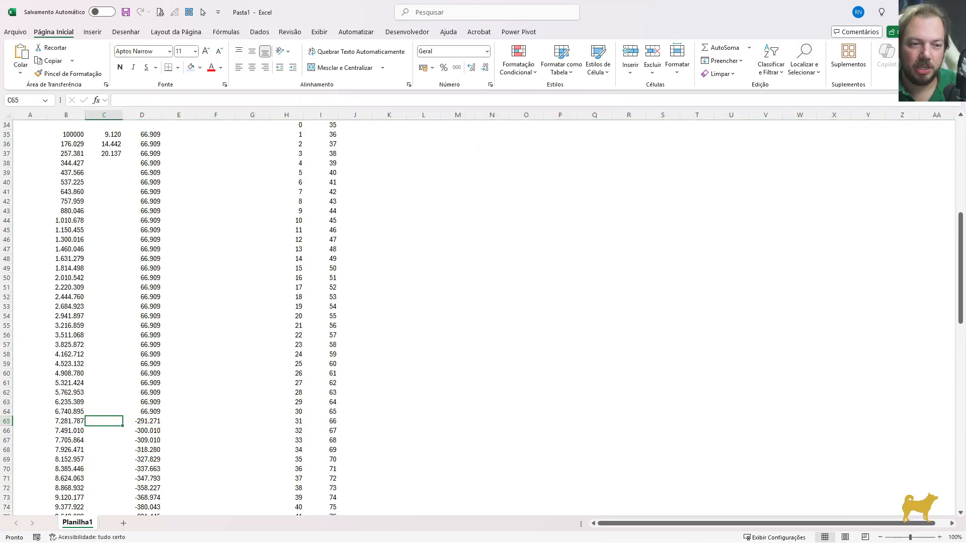
{"action": "left_click", "coordinate": [66, 423]}
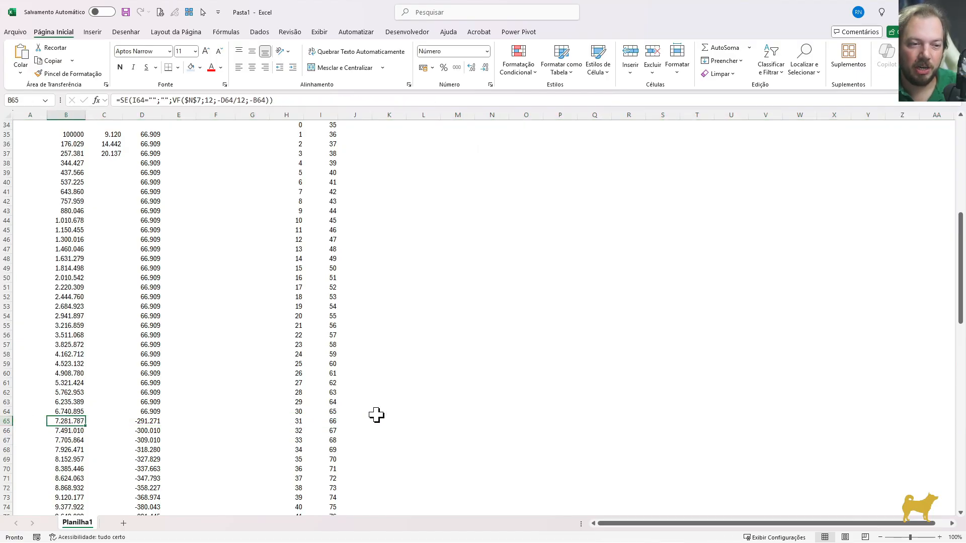
{"action": "left_click_drag", "start_coordinate": [961, 280], "coordinate": [930, 222]}
{"action": "left_click", "coordinate": [66, 243]}
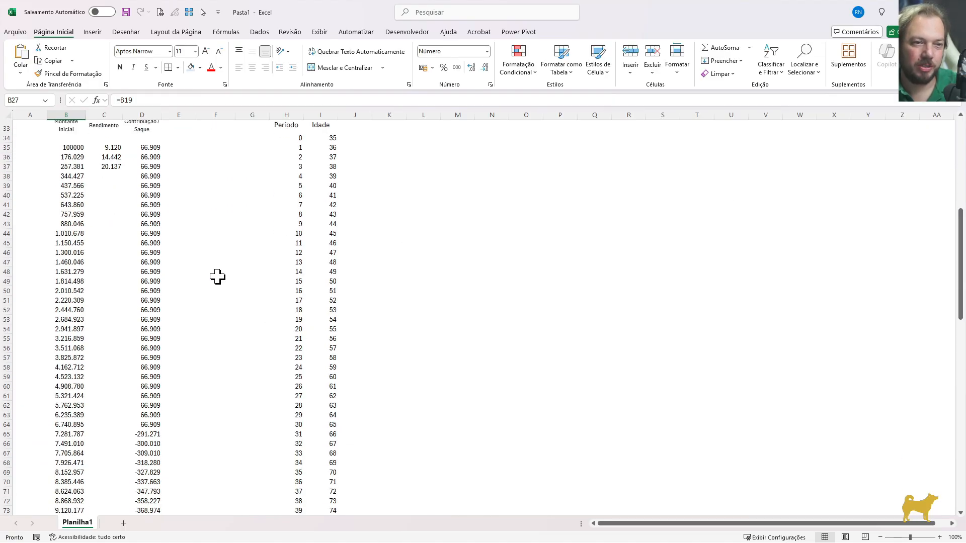
Fill the return formula from C35 down to C115 and check the rows past age 95
{"action": "left_click", "coordinate": [113, 166]}
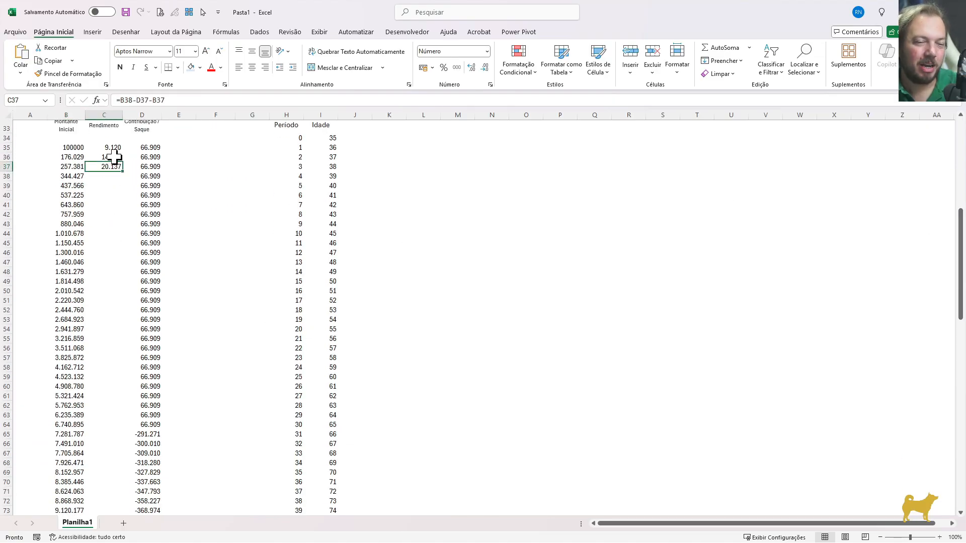
{"action": "left_click", "coordinate": [112, 149]}
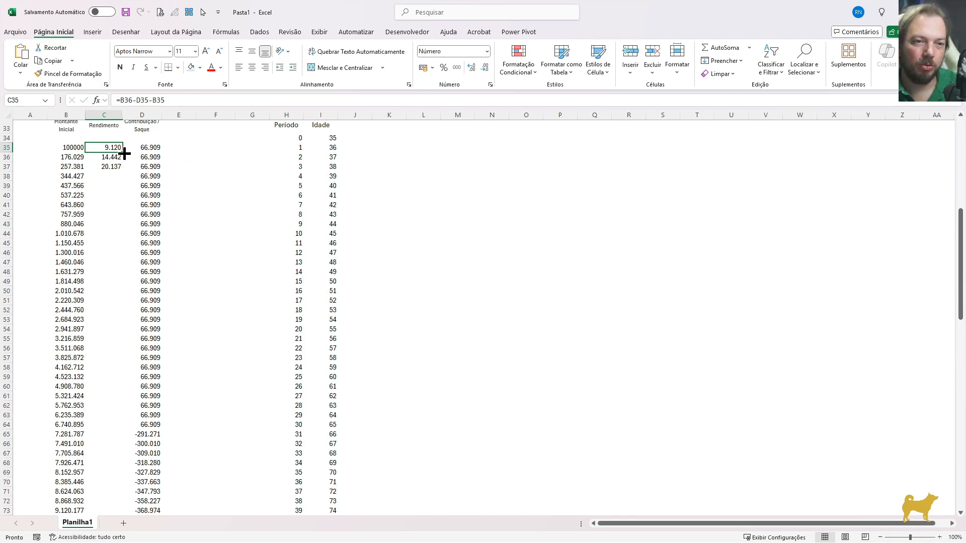
{"action": "left_click_drag", "start_coordinate": [125, 153], "coordinate": [137, 389]}
{"action": "left_click", "coordinate": [111, 204]}
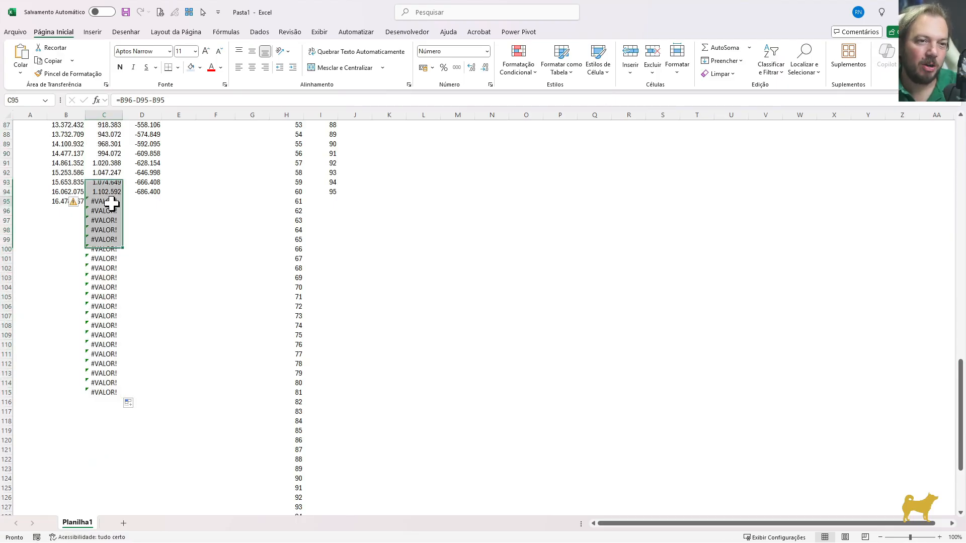
{"action": "left_click_drag", "start_coordinate": [324, 203], "coordinate": [309, 331]}
{"action": "left_click", "coordinate": [106, 204]}
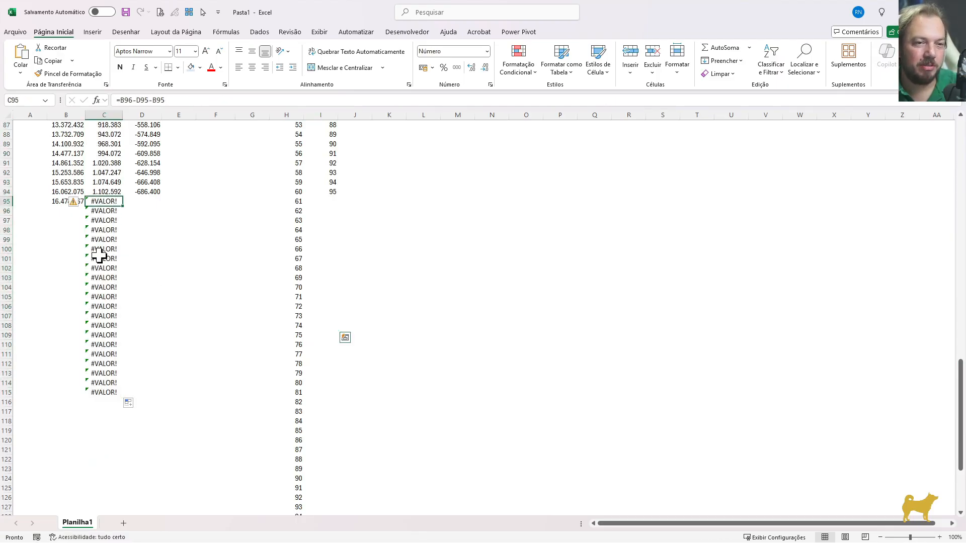
{"action": "left_click", "coordinate": [100, 257]}
Wrap the return formula in C35 in SEERRO with an empty text fallback: =SEERRO(B36-D35-B35;"")
{"action": "key", "text": "ctrl+Up"}
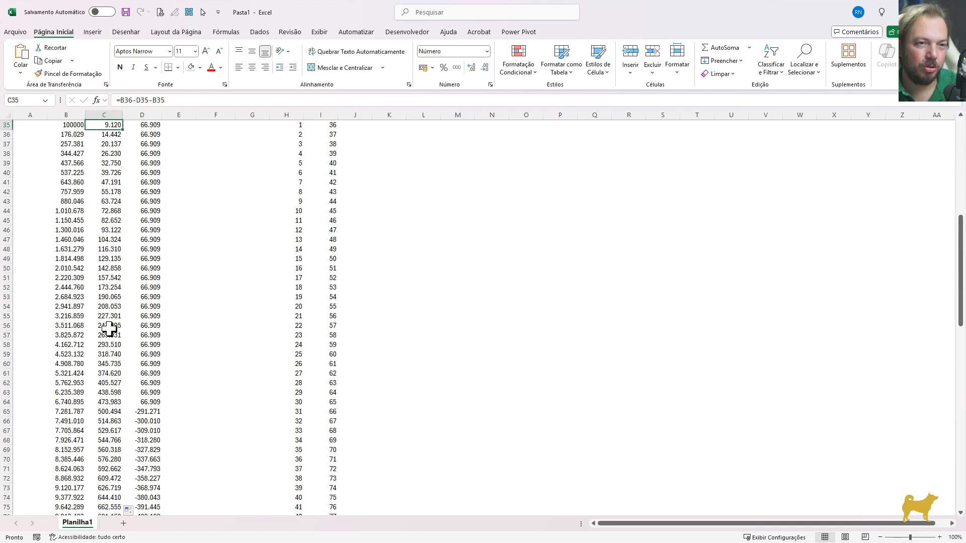
{"action": "key", "text": "Up"}
{"action": "key", "text": "Up"}
{"action": "key", "text": "Down"}
{"action": "key", "text": "Down"}
{"action": "key", "text": "F2"}
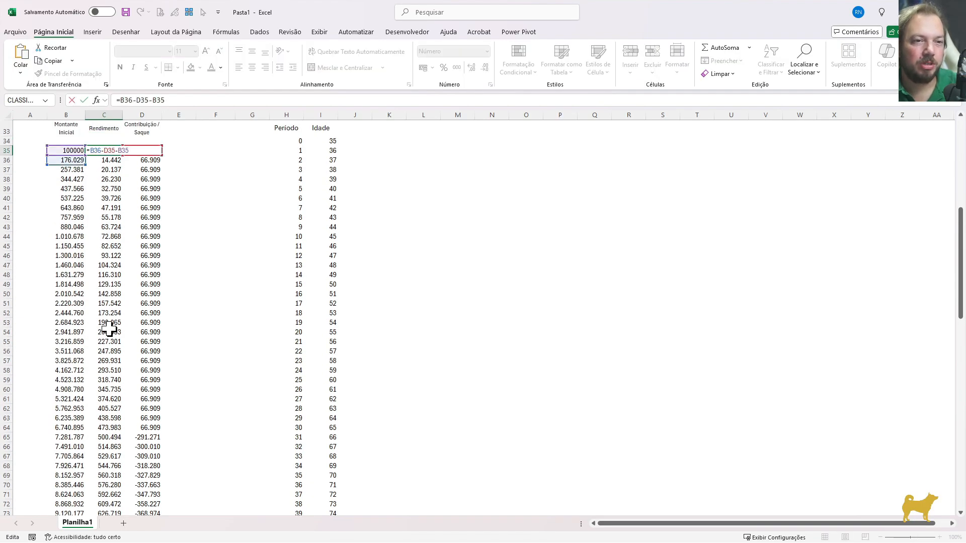
{"action": "type", "text": "SEERRO("}
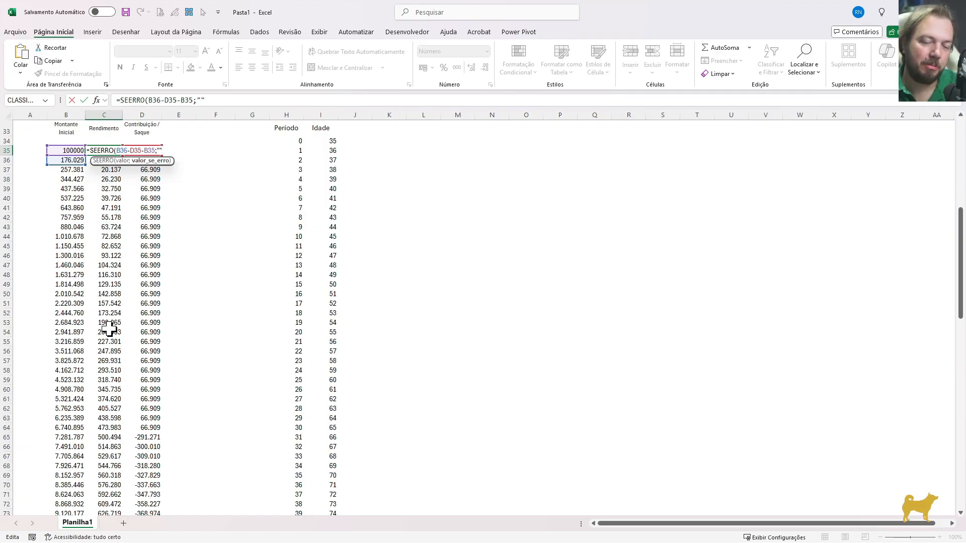
{"action": "type", "text": ")"}
{"action": "key", "text": "ctrl+Return"}
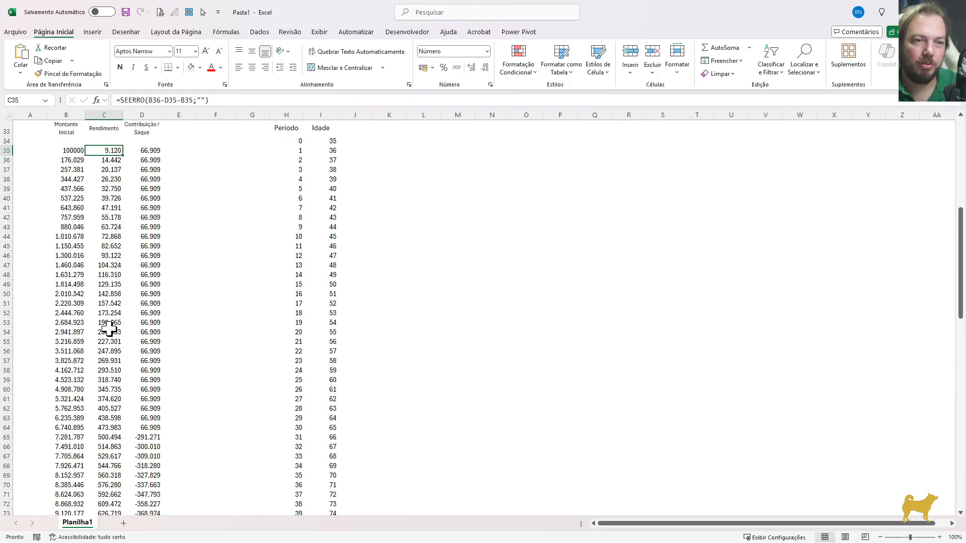
Fill the SEERRO return formula from C35 down to C134 and check the rows past age 95
{"action": "key", "text": "ctrl+shift+Down"}
{"action": "scroll", "coordinate": [109, 330], "scroll_direction": "down", "scroll_amount": 6}
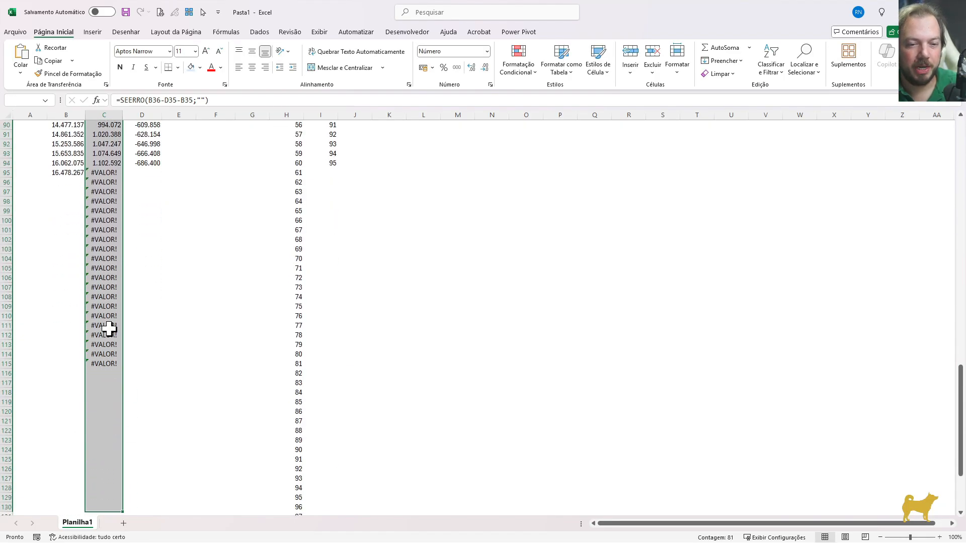
{"action": "key", "text": "shift+Down"}
{"action": "key", "text": "ctrl+d"}
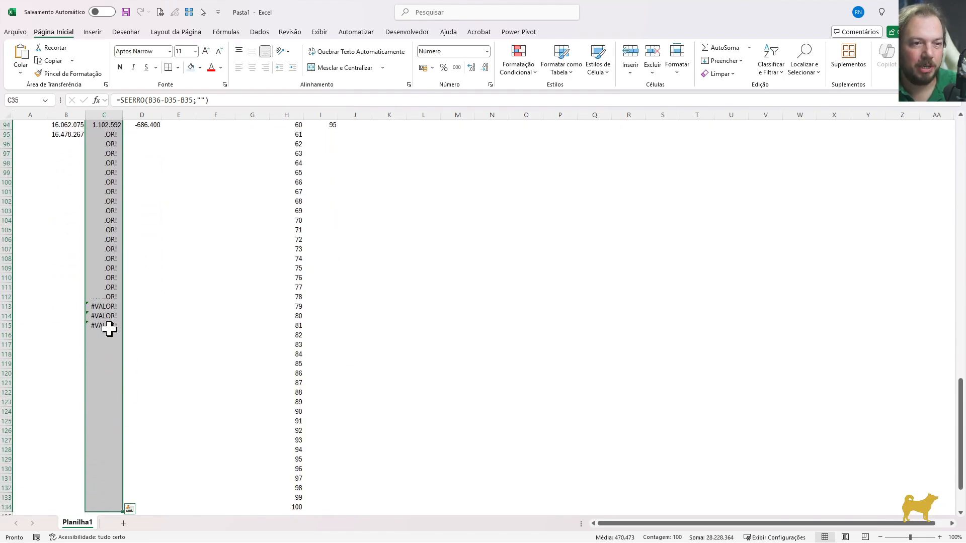
{"action": "left_click", "coordinate": [103, 151]}
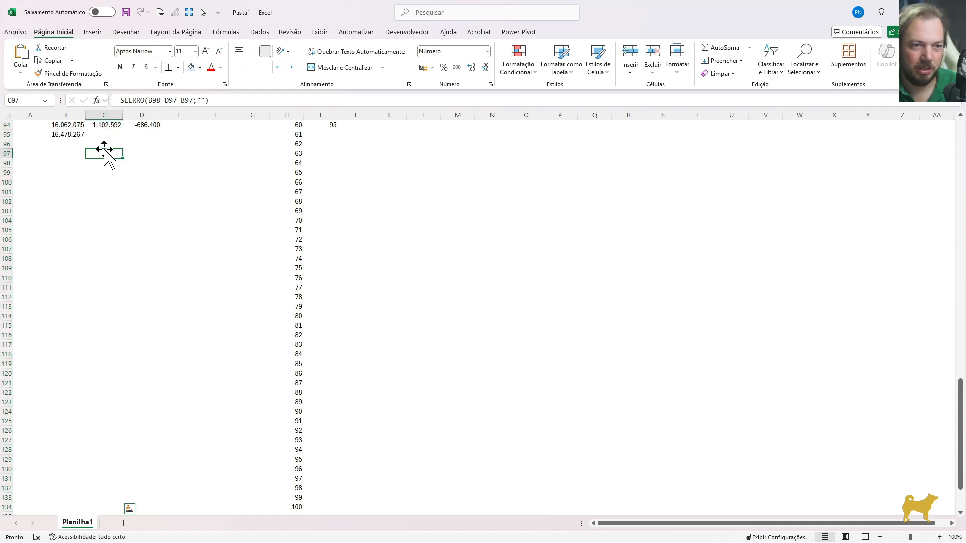
{"action": "scroll", "coordinate": [185, 216], "scroll_direction": "up", "scroll_amount": 1}
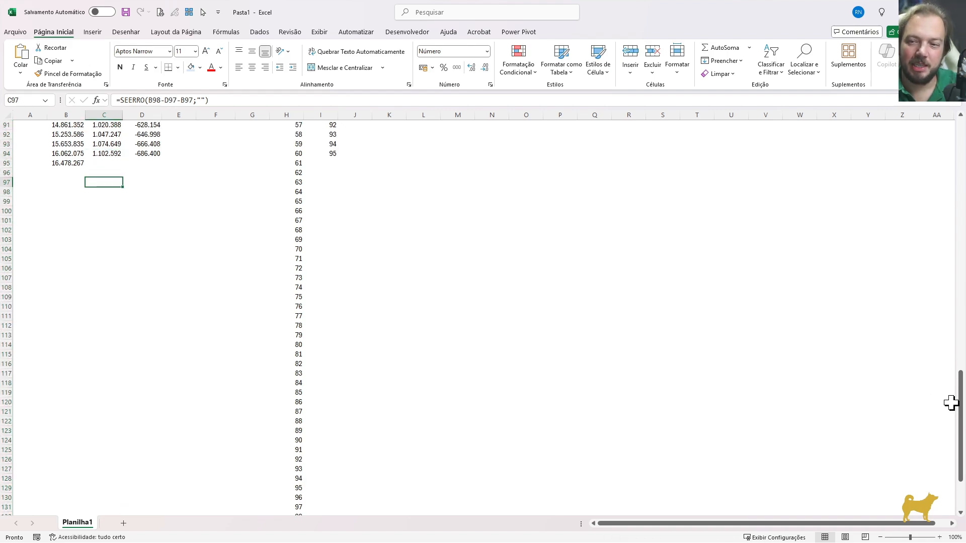
{"action": "scroll", "coordinate": [950, 403], "scroll_direction": "up", "scroll_amount": 5}
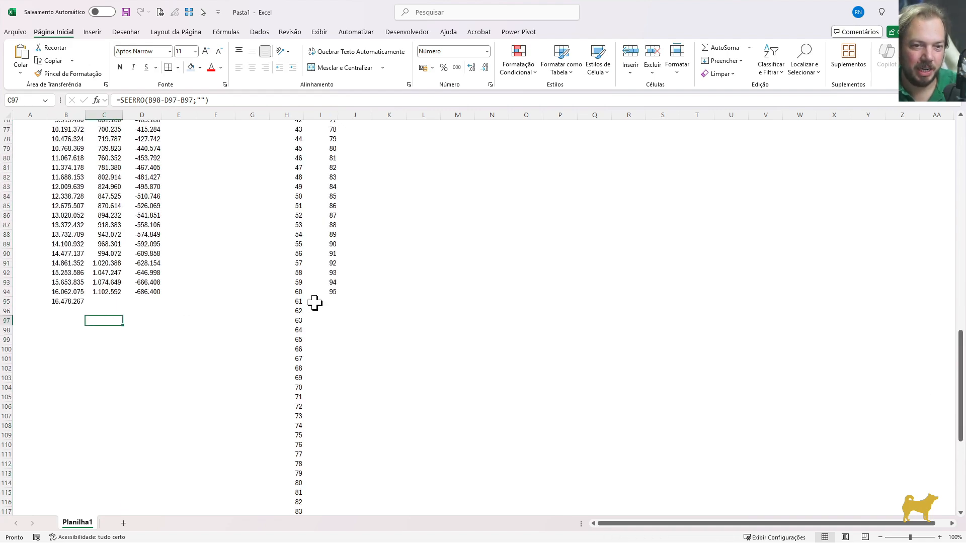
Inspect the age-95 withdrawal formula in D94 and the closing amount formula in B95
{"action": "left_click_drag", "start_coordinate": [329, 293], "coordinate": [137, 290]}
{"action": "left_click", "coordinate": [139, 292]}
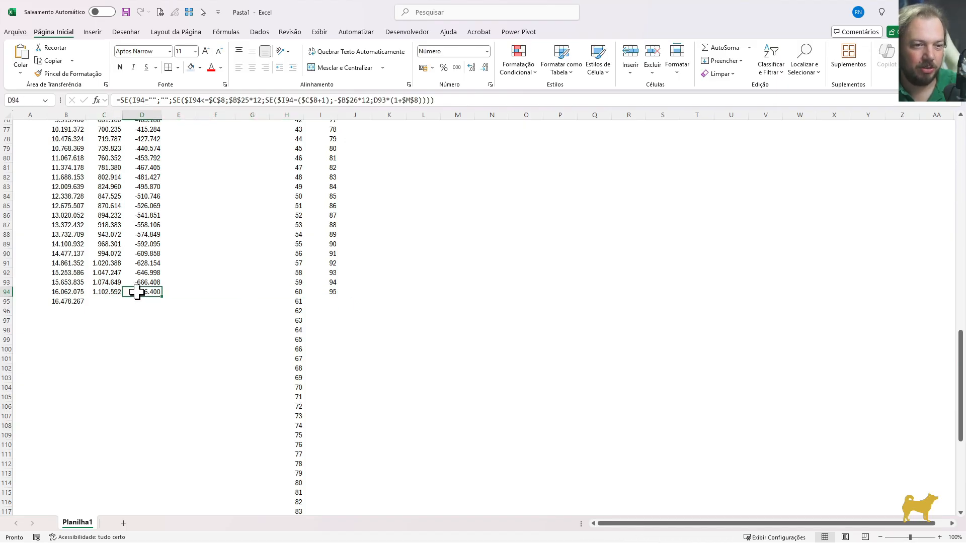
{"action": "left_click", "coordinate": [65, 301]}
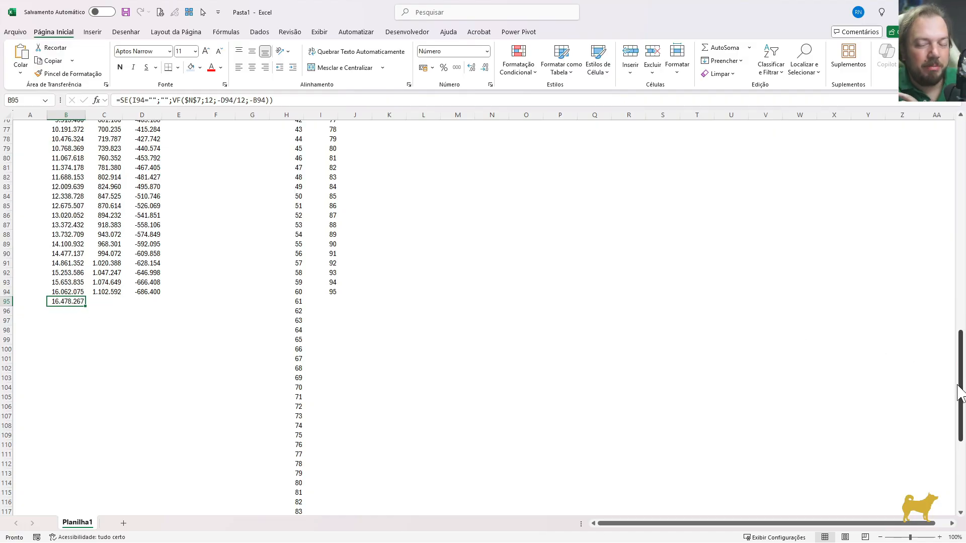
Label C29 under Fluxos e cenários as "Quanto voce vai ter no ultimo mês de vida"
{"action": "left_click_drag", "start_coordinate": [958, 392], "coordinate": [958, 222]}
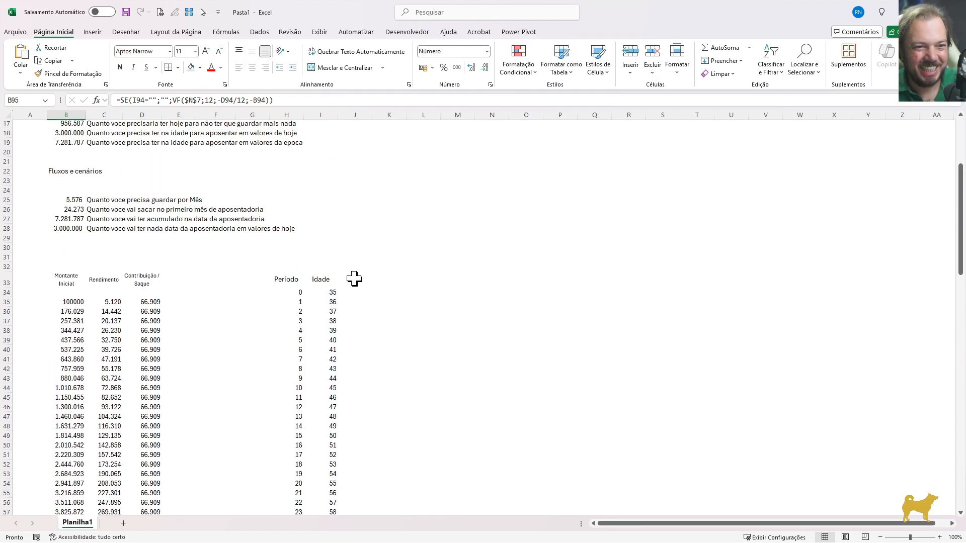
{"action": "left_click", "coordinate": [93, 237]}
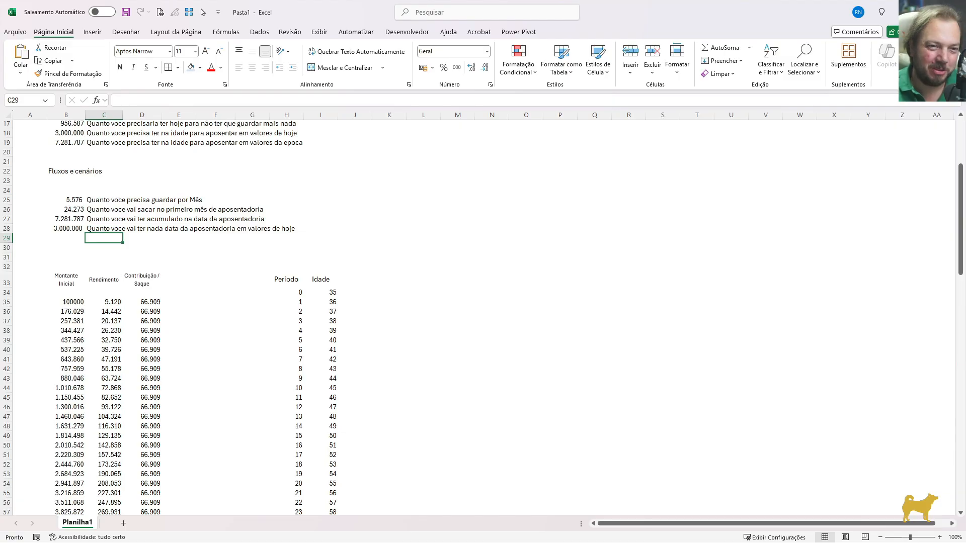
{"action": "type", "text": "Quanto voce vai ter no ultimo mês"}
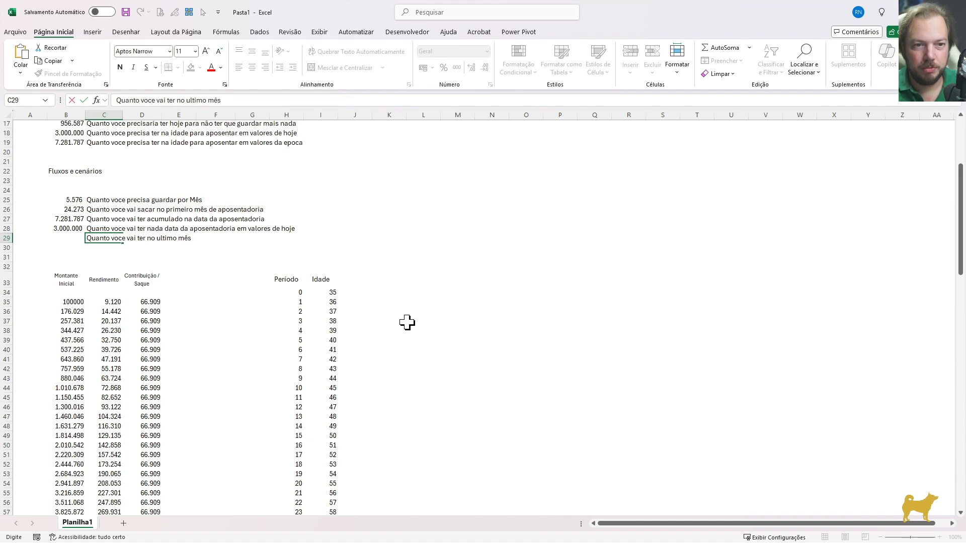
{"action": "type", "text": " de vida"}
{"action": "key", "text": "Left"}
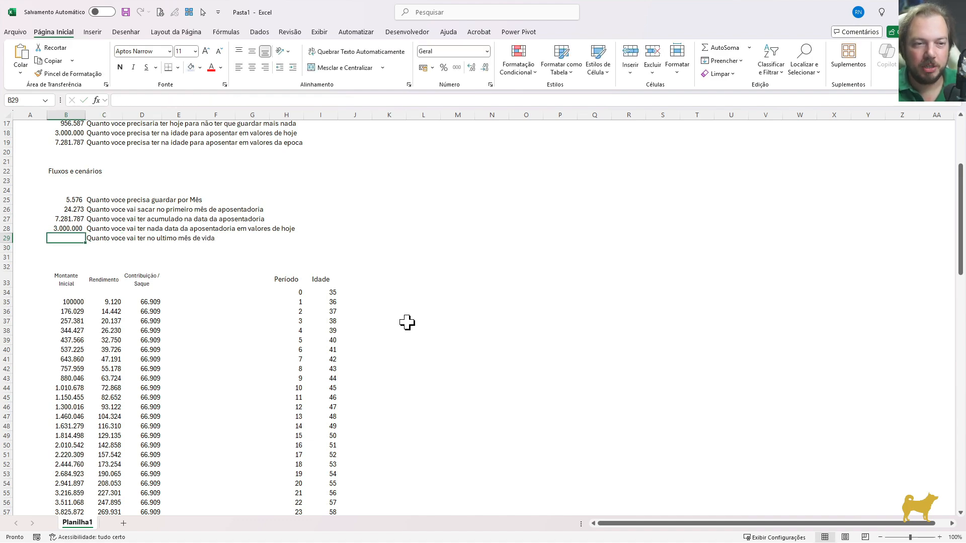
Start an ÍNDICE formula in B29 using the absolute initial-amount range $B$34:$B$134 as its array
{"action": "scroll", "coordinate": [302, 347], "scroll_direction": "down", "scroll_amount": 1}
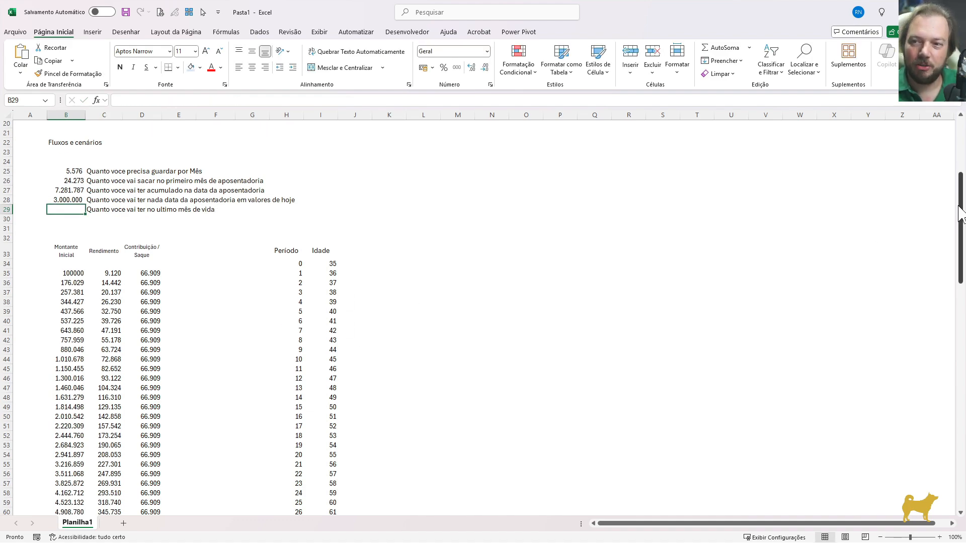
{"action": "scroll", "coordinate": [749, 159], "scroll_direction": "up", "scroll_amount": 6}
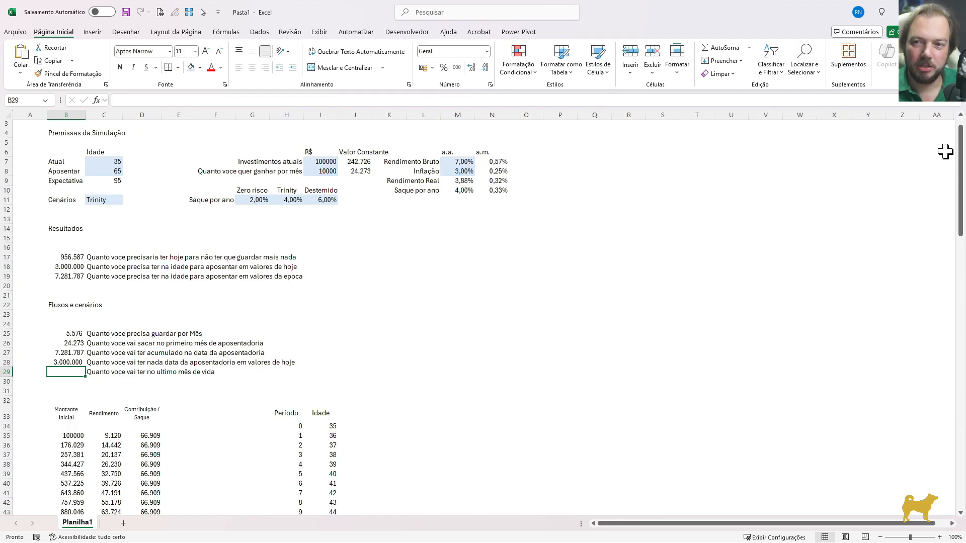
{"action": "left_click_drag", "start_coordinate": [958, 143], "coordinate": [961, 186]}
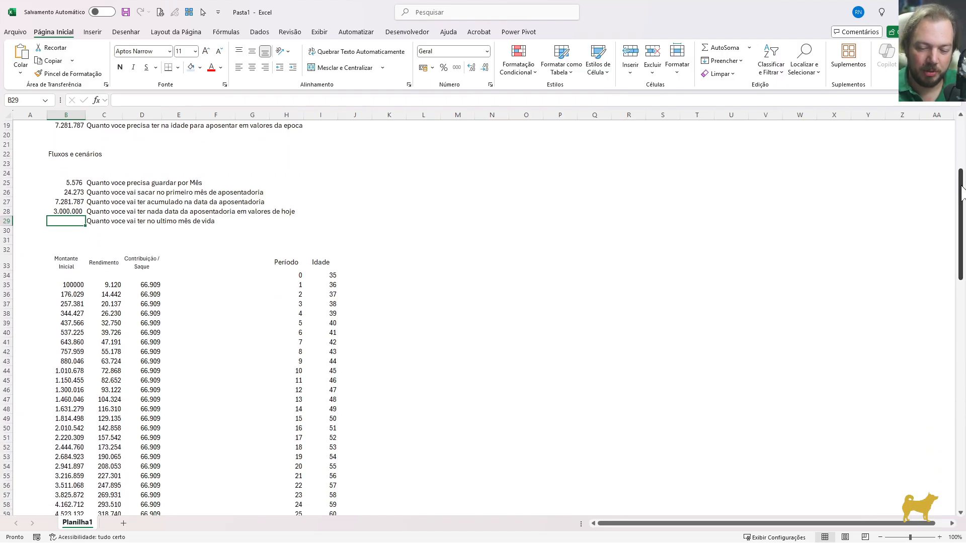
{"action": "type", "text": "="}
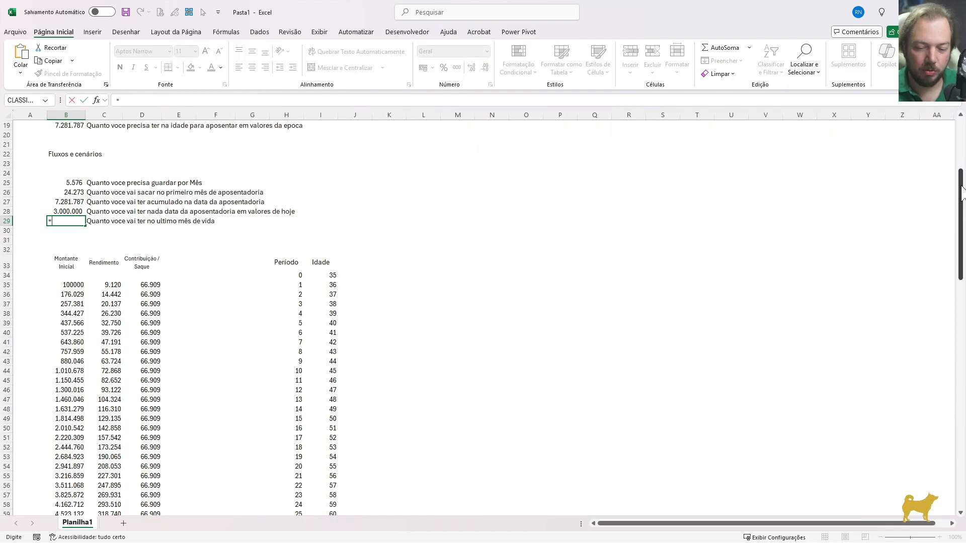
{"action": "type", "text": "ÍNDICE("}
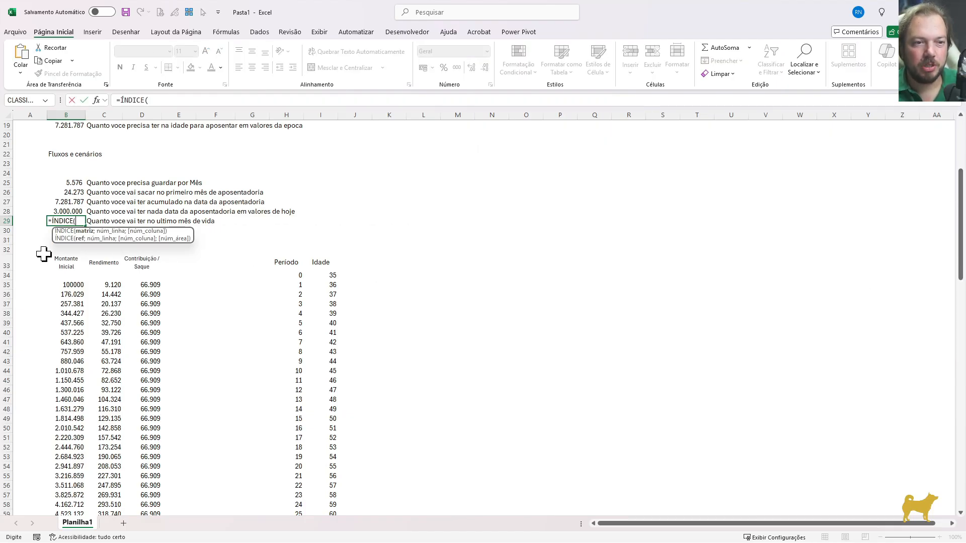
{"action": "left_click_drag", "start_coordinate": [71, 275], "coordinate": [70, 285]}
{"action": "key", "text": "ctrl+shift+Down"}
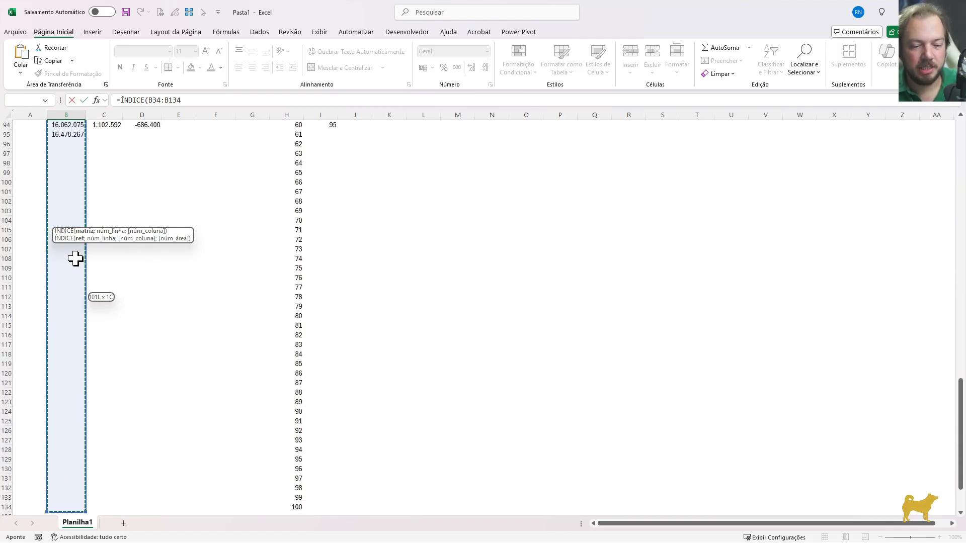
{"action": "key", "text": "F4"}
{"action": "type", "text": ";"}
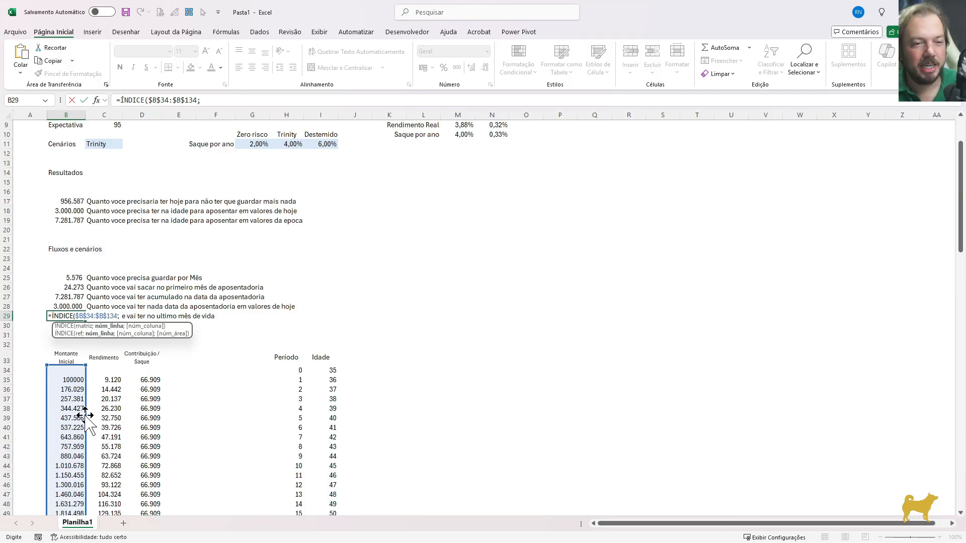
{"action": "type", "text": "corr"}
Nest CORRESP as the row number in the B29 formula, with the life expectancy $C$9 as lookup value
{"action": "key", "text": "Down"}
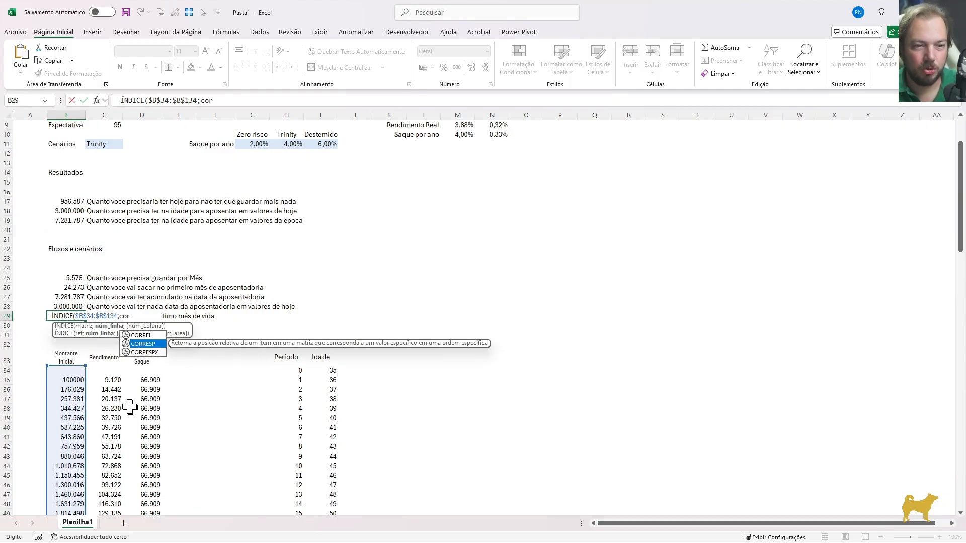
{"action": "key", "text": "Tab"}
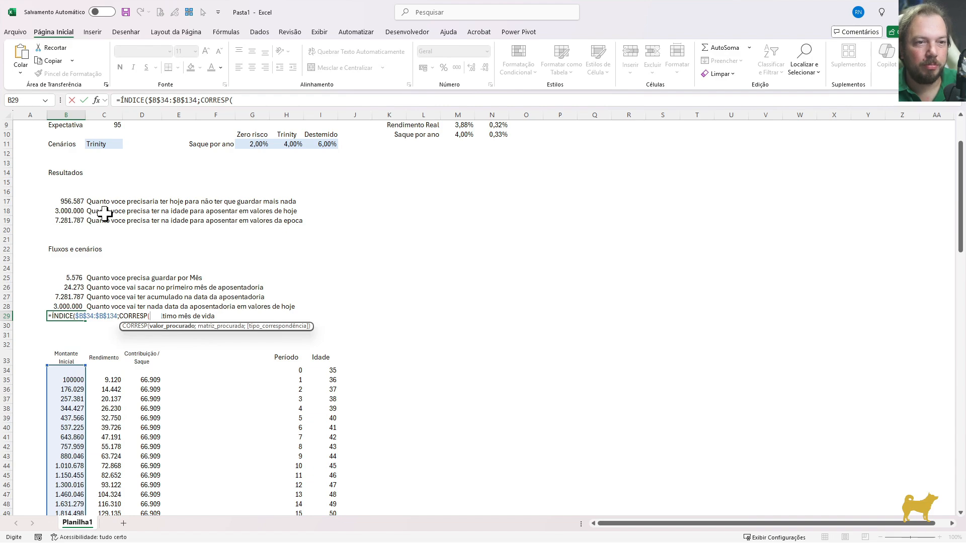
{"action": "left_click", "coordinate": [108, 125]}
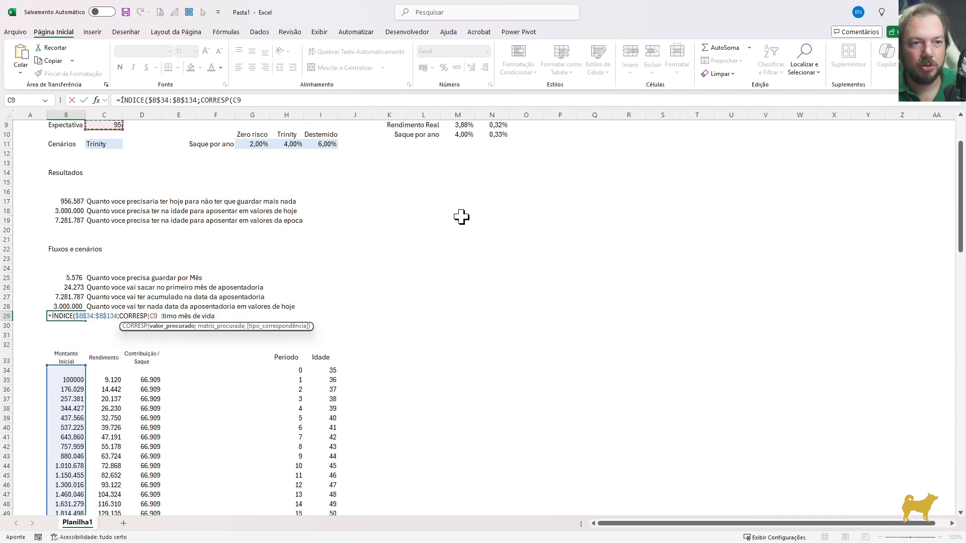
{"action": "key", "text": "F4"}
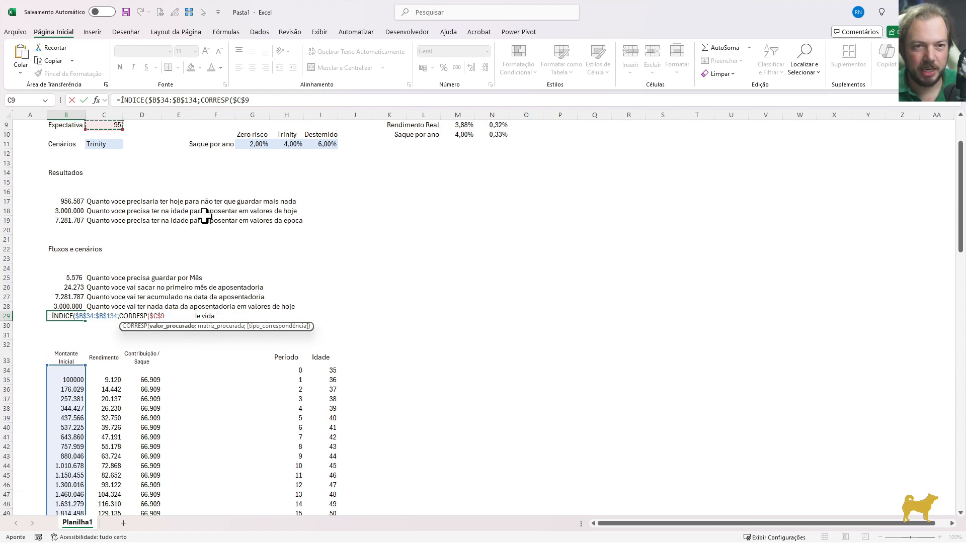
{"action": "type", "text": ";"}
Complete CORRESP with the age range $I$34:$I$134 and exact match 0, and commit the B29 formula
{"action": "left_click", "coordinate": [314, 371]}
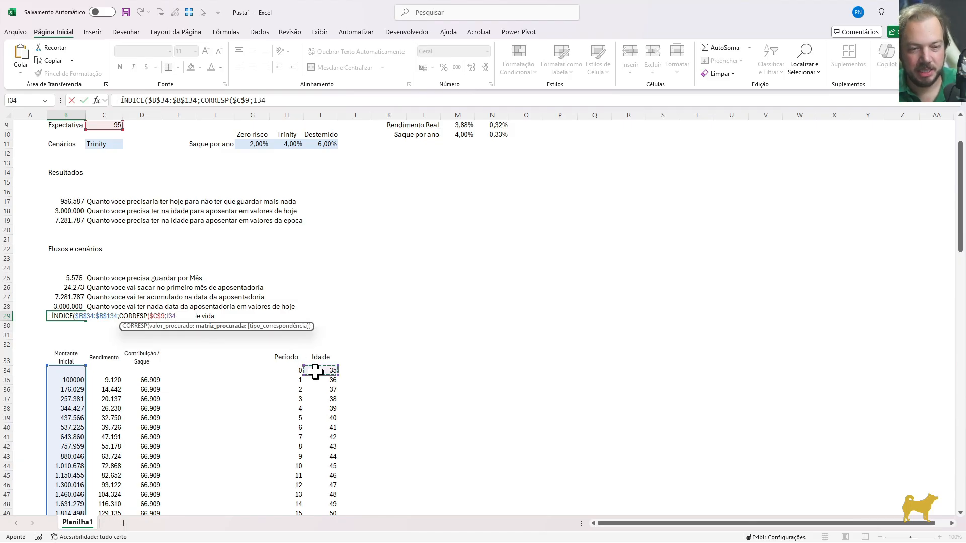
{"action": "key", "text": "ctrl+shift+Down"}
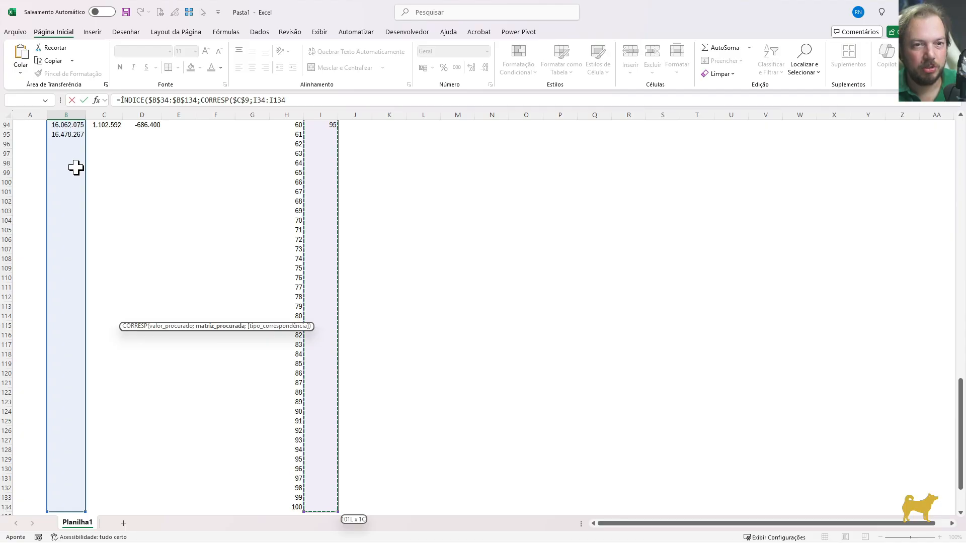
{"action": "key", "text": "F4"}
{"action": "type", "text": ";"}
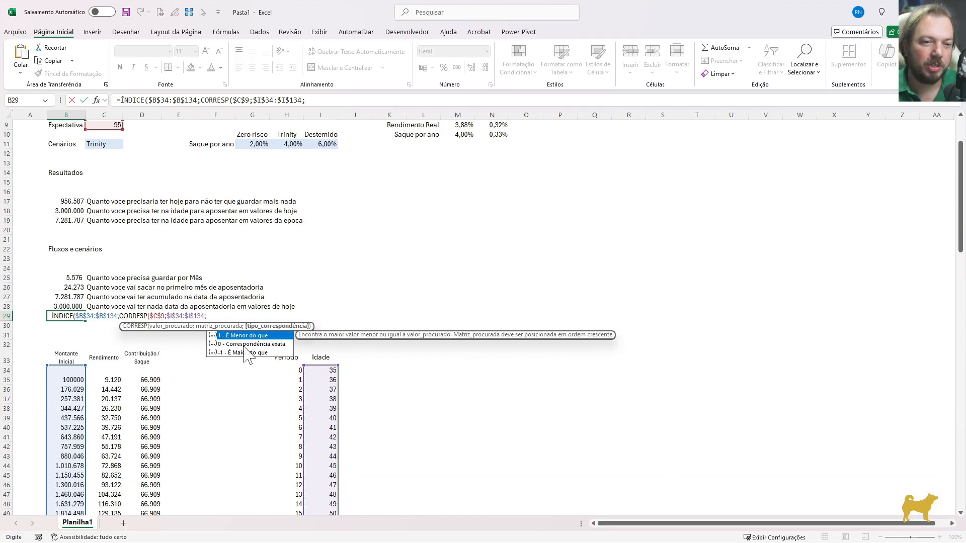
{"action": "type", "text": "0"}
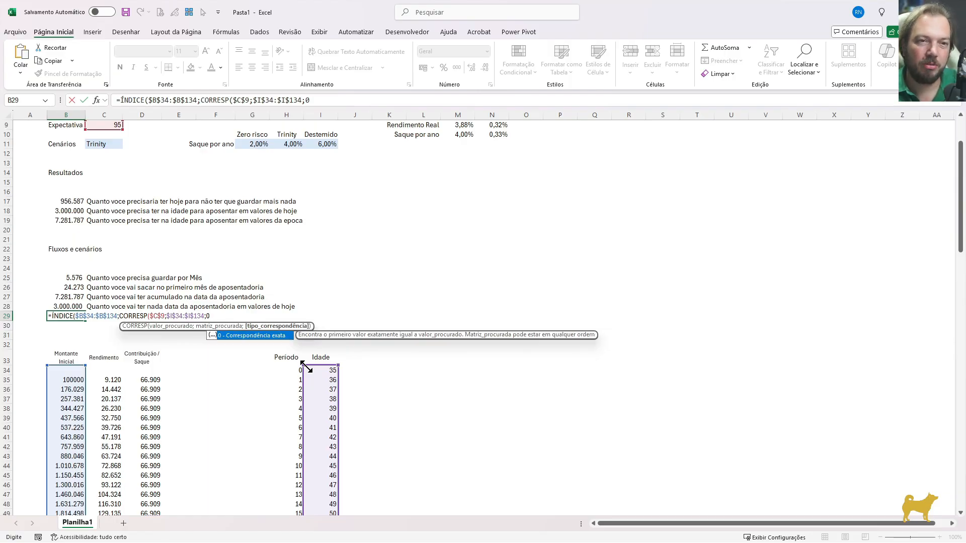
{"action": "type", "text": "))"}
{"action": "key", "text": "Return"}
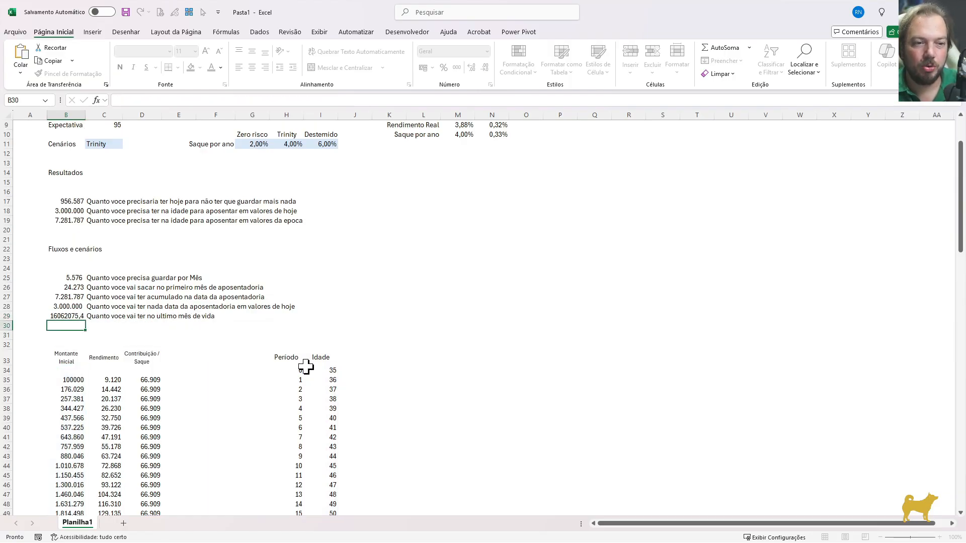
Format B29 as a number with a thousands separator and 0 decimal places
{"action": "key", "text": "Up"}
{"action": "key", "text": "ctrl+shift+1"}
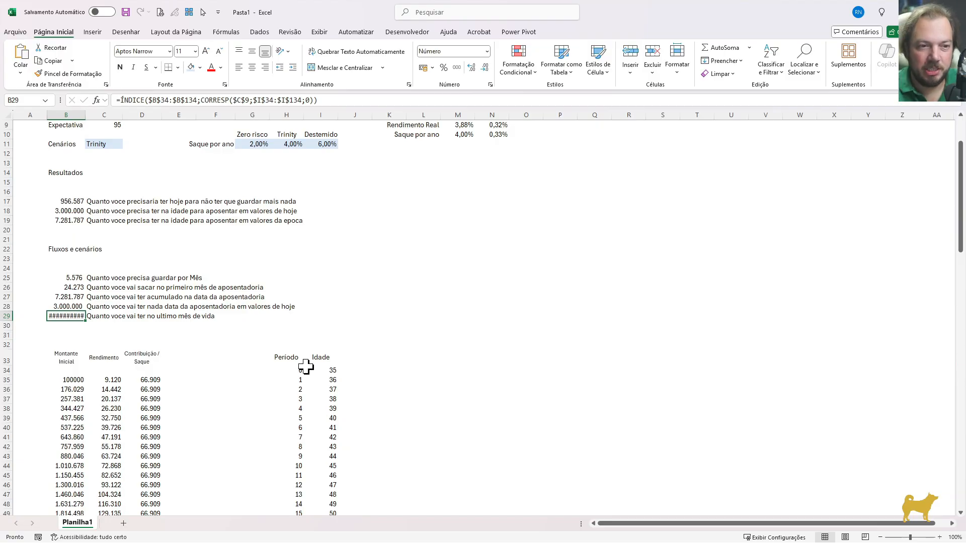
{"action": "key", "text": "ctrl+1"}
{"action": "key", "text": "Tab"}
{"action": "type", "text": "0"}
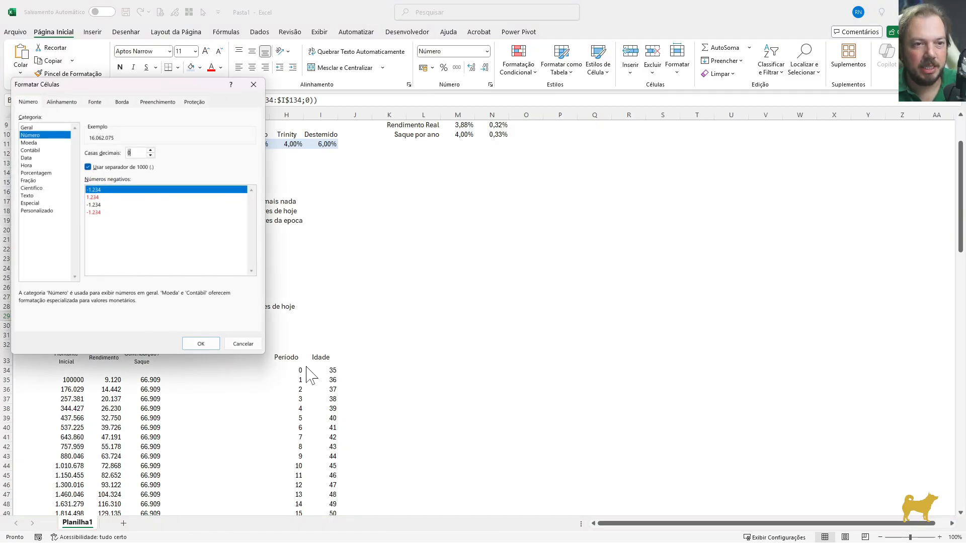
{"action": "key", "text": "Return"}
Open the B29 formula for editing and compare its ranges with the age-95 row and the row below it
{"action": "key", "text": "F2"}
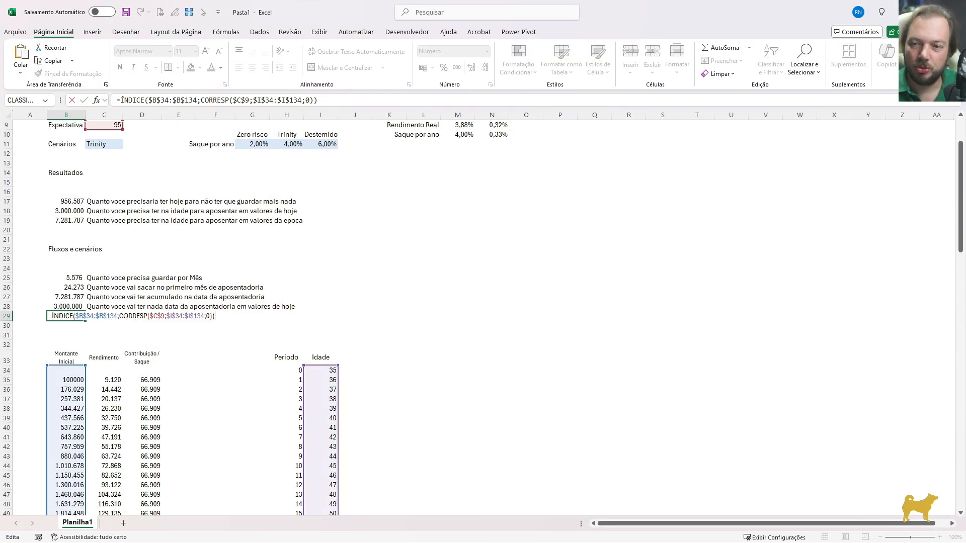
{"action": "left_click_drag", "start_coordinate": [959, 244], "coordinate": [959, 425]}
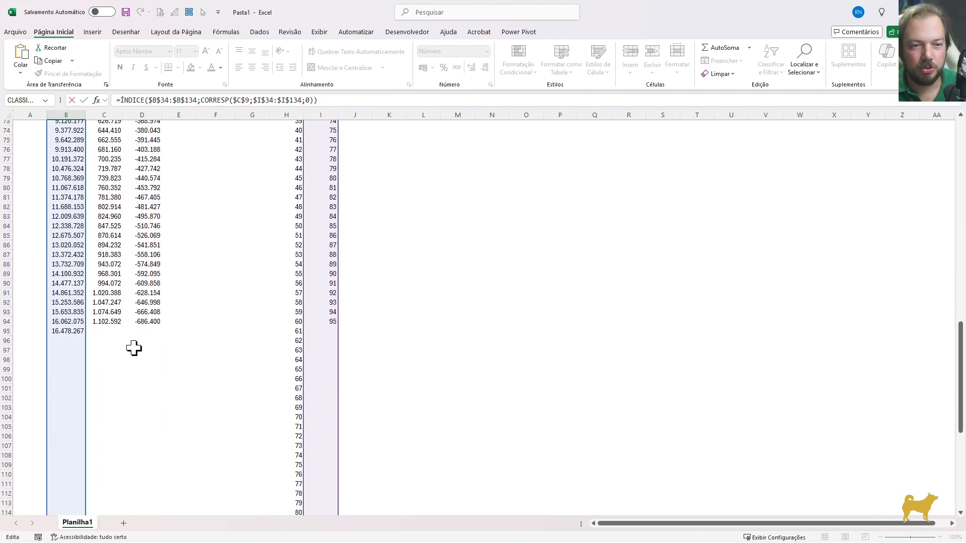
{"action": "scroll", "coordinate": [181, 346], "scroll_direction": "up", "scroll_amount": 15}
{"action": "scroll", "coordinate": [302, 312], "scroll_direction": "down", "scroll_amount": 15}
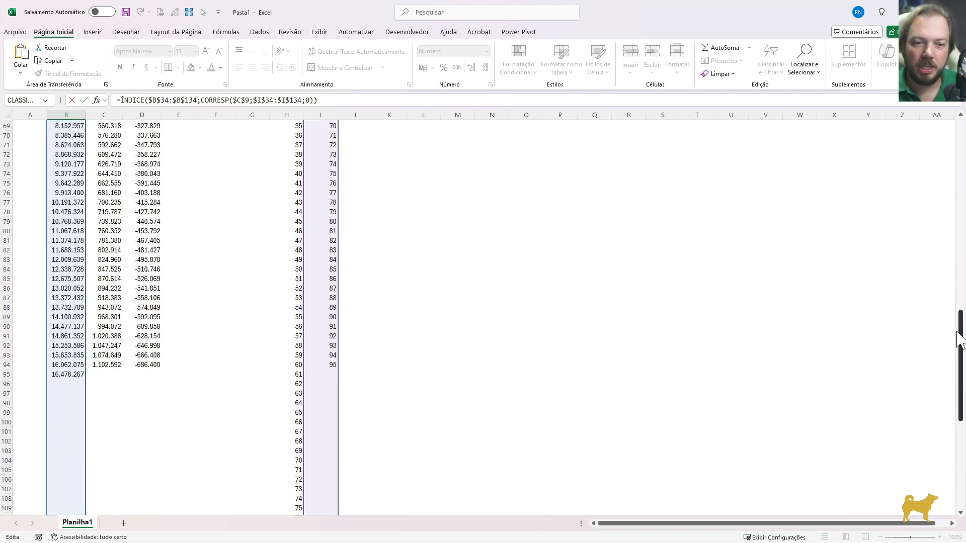
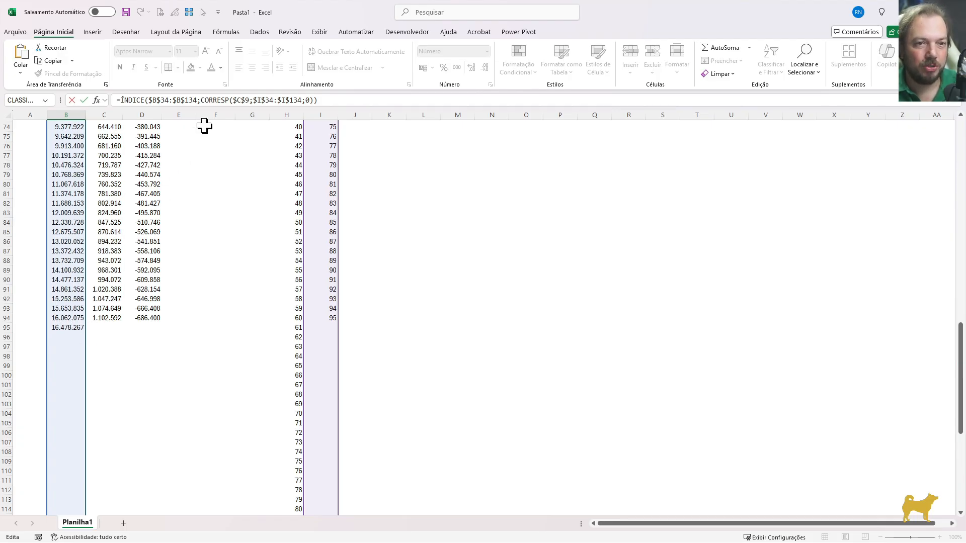
Add 1 to the CORRESP row number in the B29 ÍNDICE formula and commit it
{"action": "left_click", "coordinate": [208, 100]}
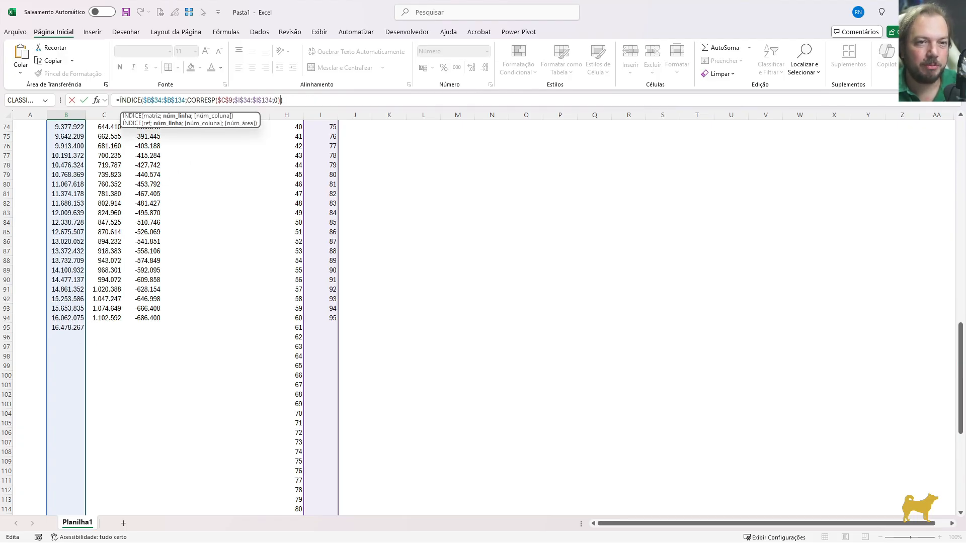
{"action": "type", "text": "+1"}
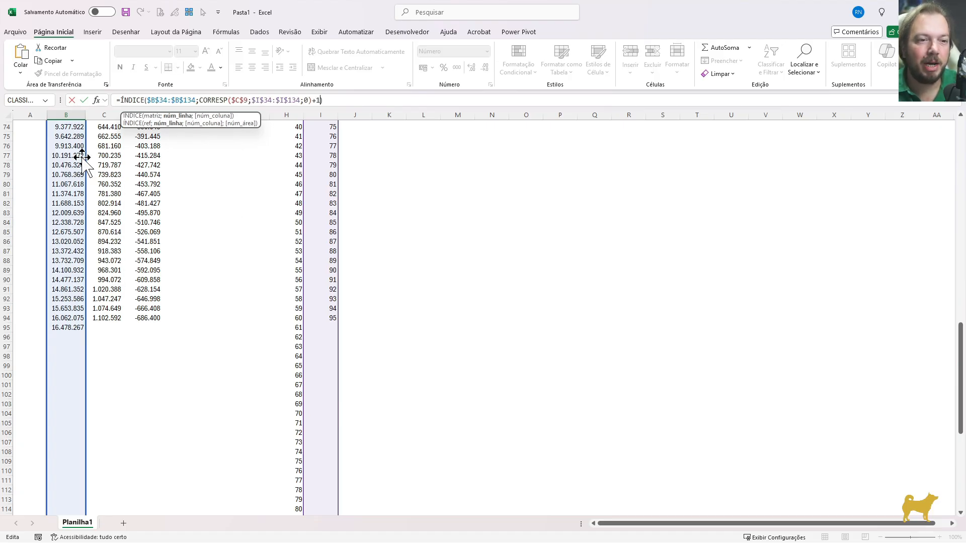
{"action": "key", "text": "Return"}
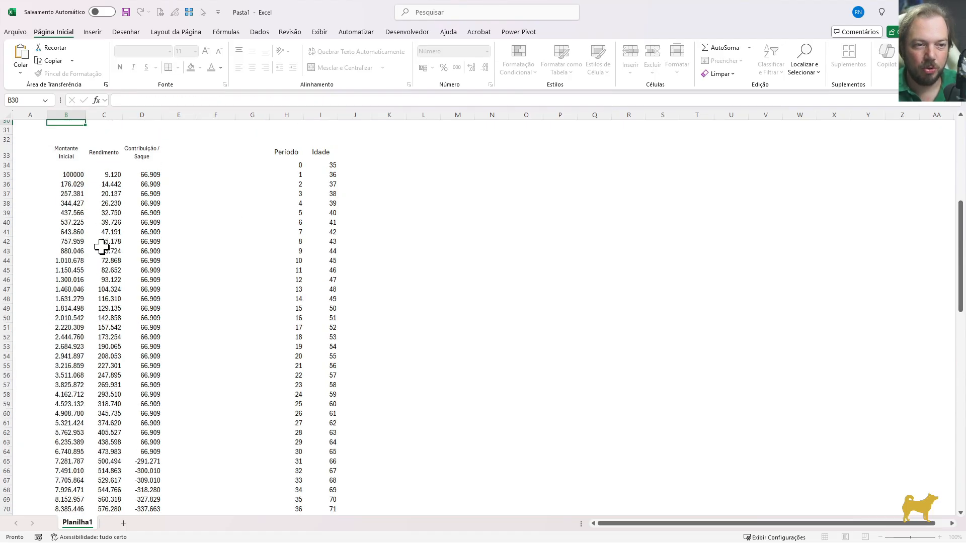
{"action": "left_click", "coordinate": [62, 144]}
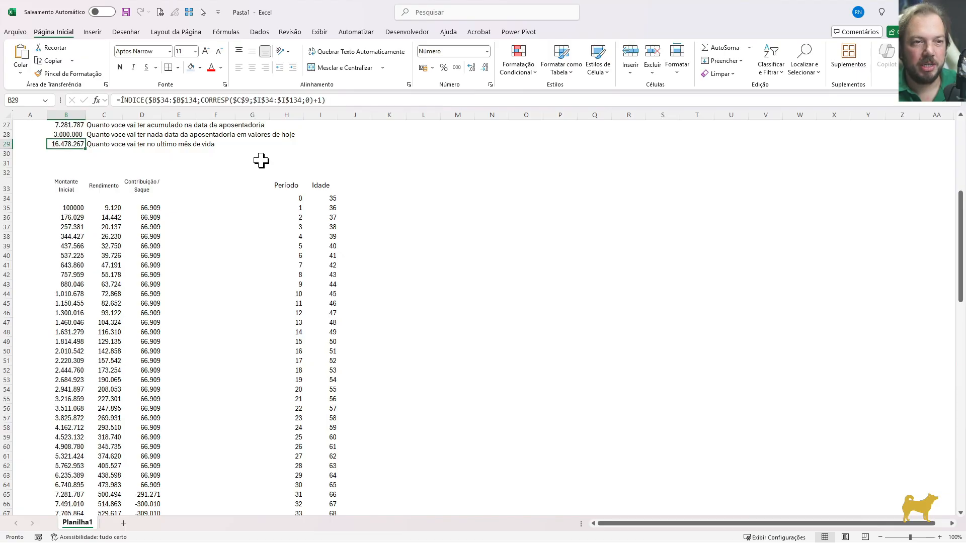
{"action": "key", "text": "F2"}
{"action": "key", "text": "Escape"}
{"action": "key", "text": "Down"}
{"action": "key", "text": "Up"}
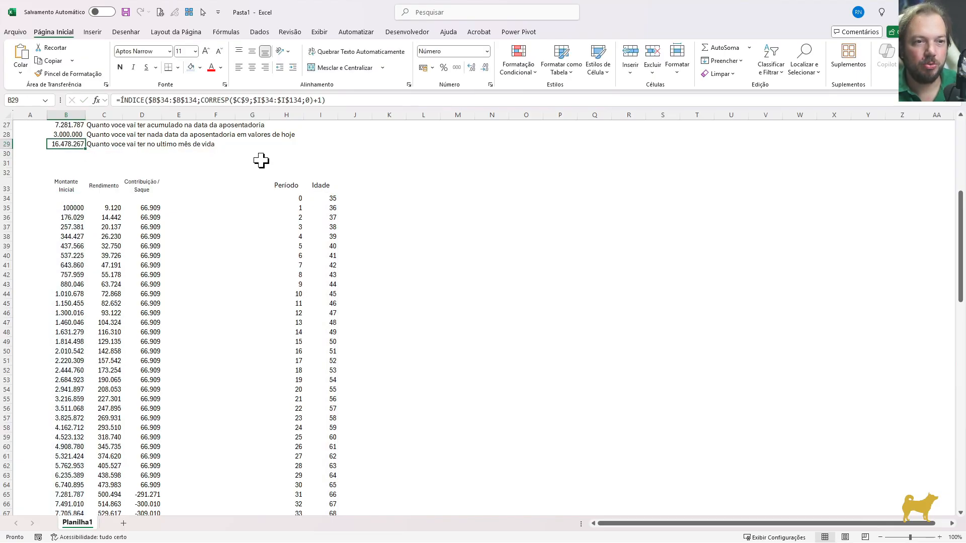
Place the CORRESP part of the B29 formula on its own in B30 and check its cell references
{"action": "left_click_drag", "start_coordinate": [201, 100], "coordinate": [305, 101]}
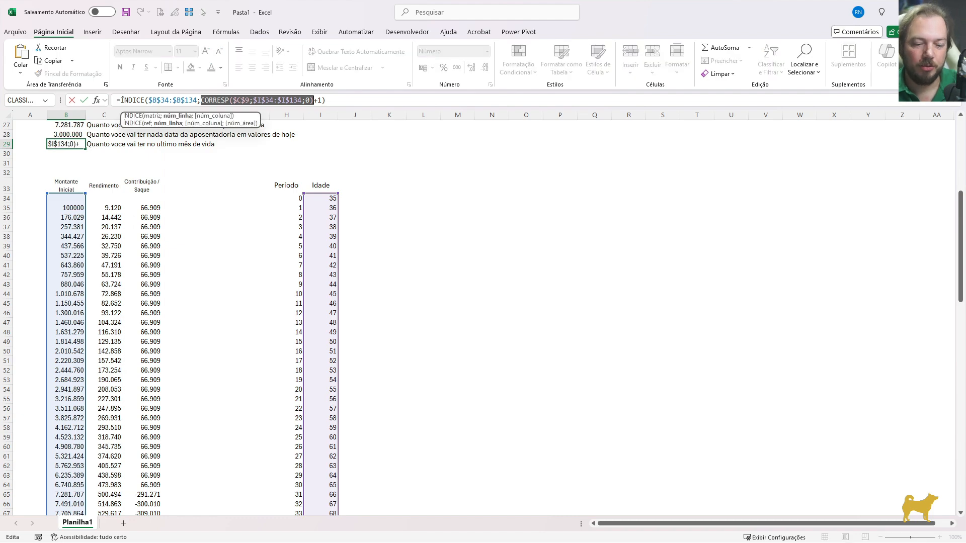
{"action": "key", "text": "Return"}
{"action": "type", "text": "="}
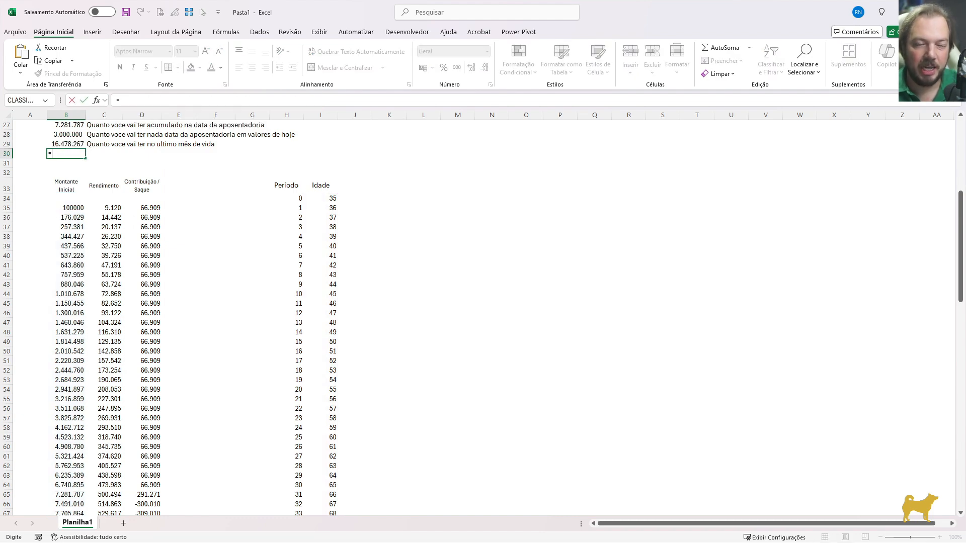
{"action": "type", "text": "CORRESP($C$9;$I$34:$I$134;0)"}
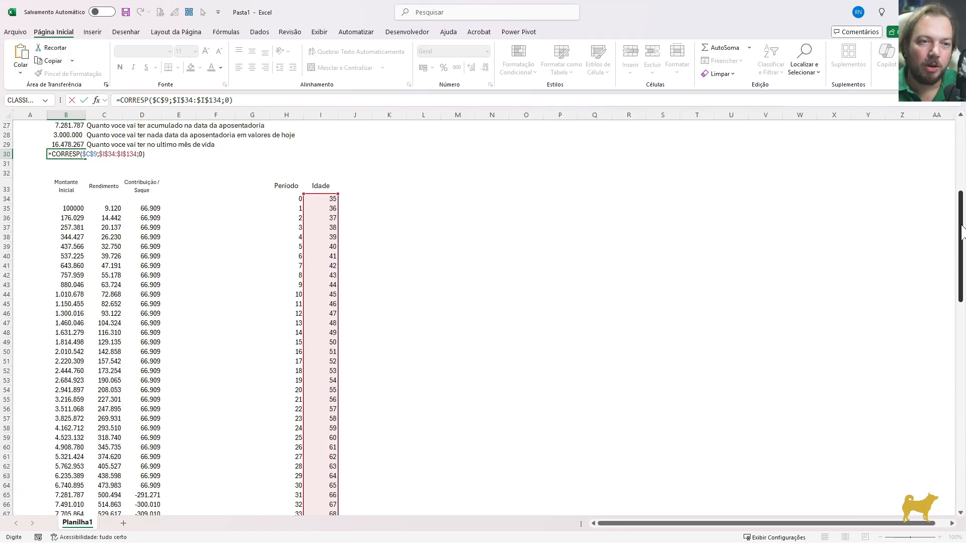
{"action": "left_click_drag", "start_coordinate": [962, 233], "coordinate": [962, 161]}
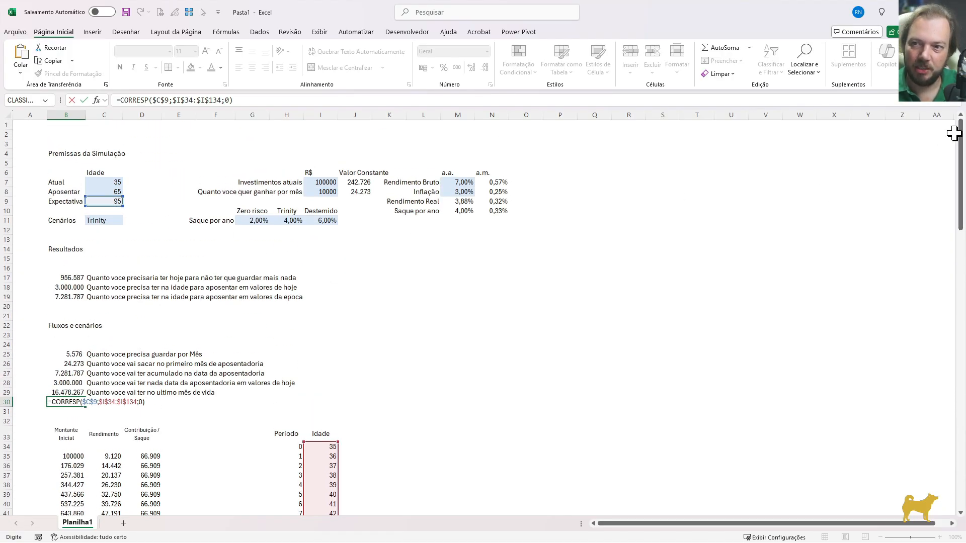
{"action": "left_click_drag", "start_coordinate": [960, 147], "coordinate": [959, 343]}
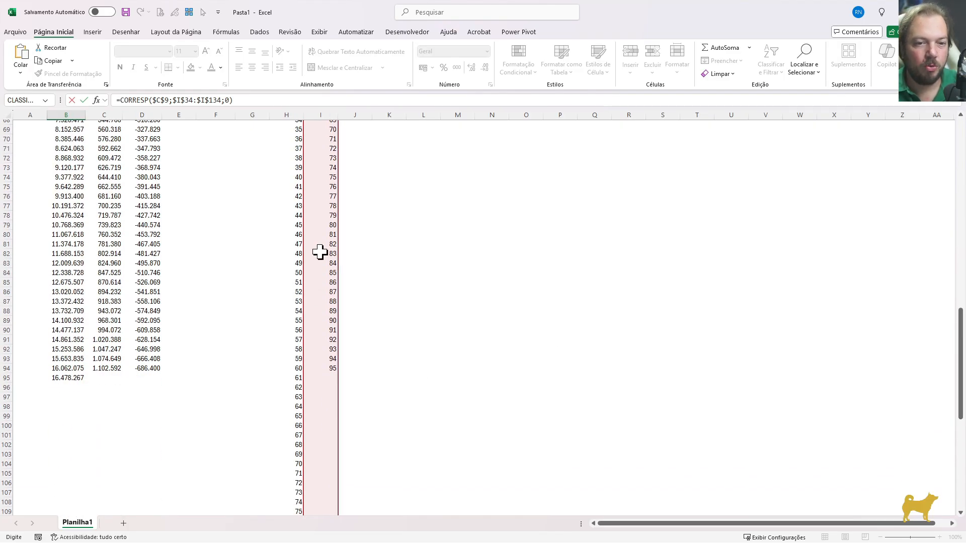
{"action": "key", "text": "Escape"}
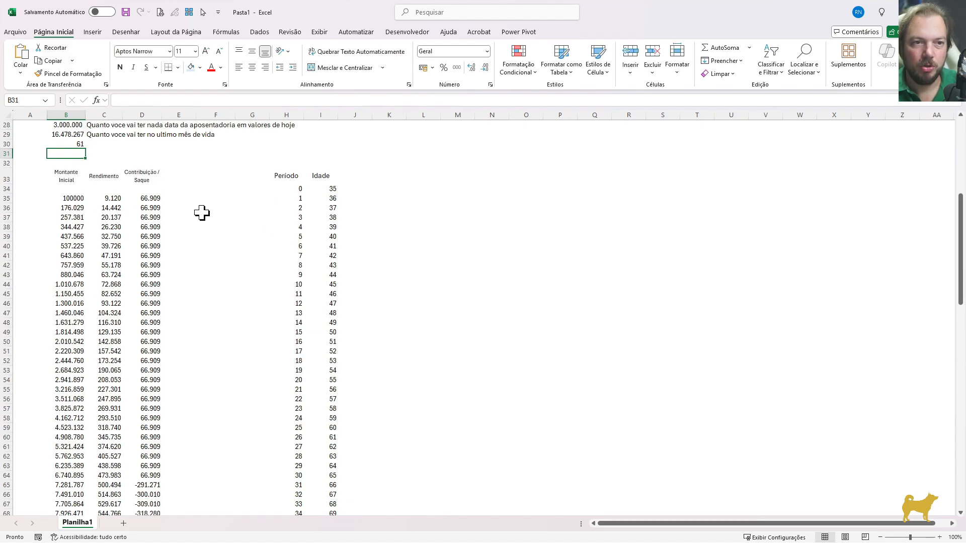
Select the ages from I34 down to I95 to compare the row count with the position in B30
{"action": "left_click", "coordinate": [75, 146]}
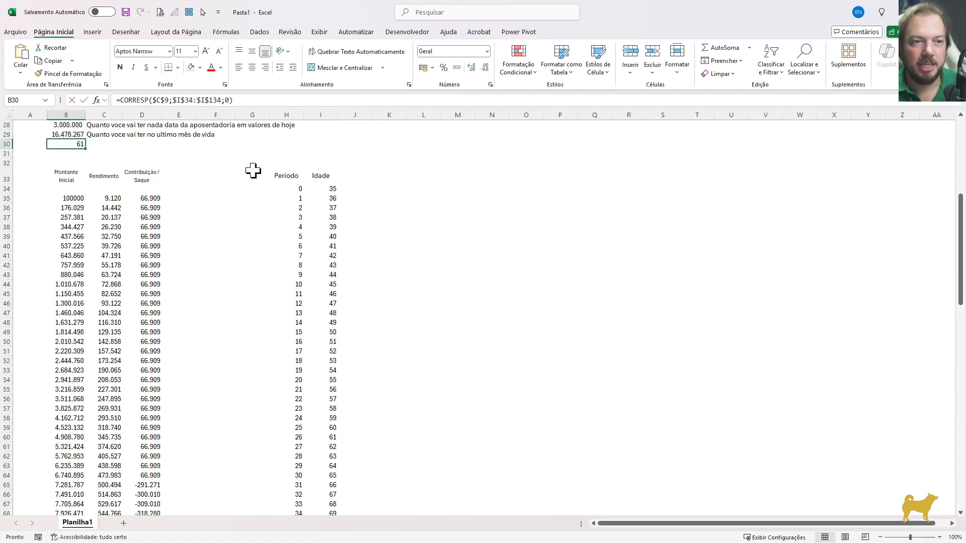
{"action": "left_click", "coordinate": [322, 190]}
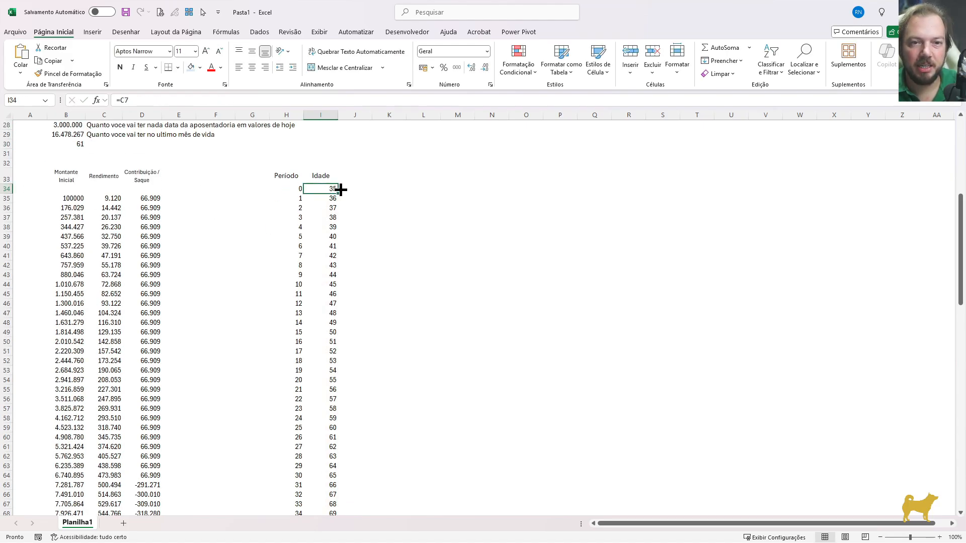
{"action": "left_click_drag", "start_coordinate": [324, 188], "coordinate": [333, 267]}
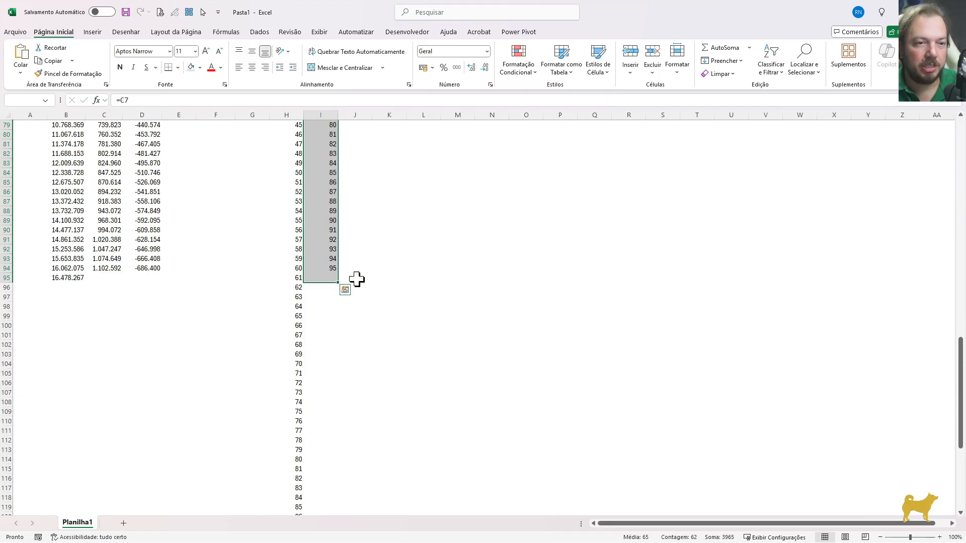
Try adding 1 to the CORRESP test formula in B30, and clear the cell after checking it
{"action": "key", "text": "Up"}
{"action": "key", "text": "ctrl+shift+Down"}
{"action": "key", "text": "ctrl+shift+Up"}
{"action": "key", "text": "Up"}
{"action": "key", "text": "Left"}
{"action": "key", "text": "Left"}
{"action": "key", "text": "Up"}
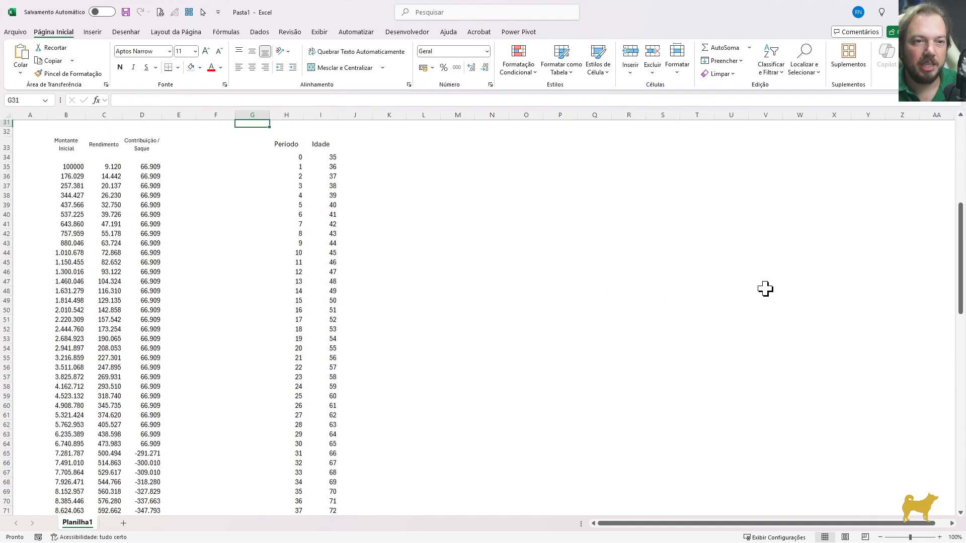
{"action": "key", "text": "Left"}
{"action": "key", "text": "Left"}
{"action": "key", "text": "Left"}
{"action": "key", "text": "Up"}
{"action": "key", "text": "Up"}
{"action": "key", "text": "Left"}
{"action": "key", "text": "Left"}
{"action": "key", "text": "Down"}
{"action": "key", "text": "F2"}
{"action": "type", "text": "+1"}
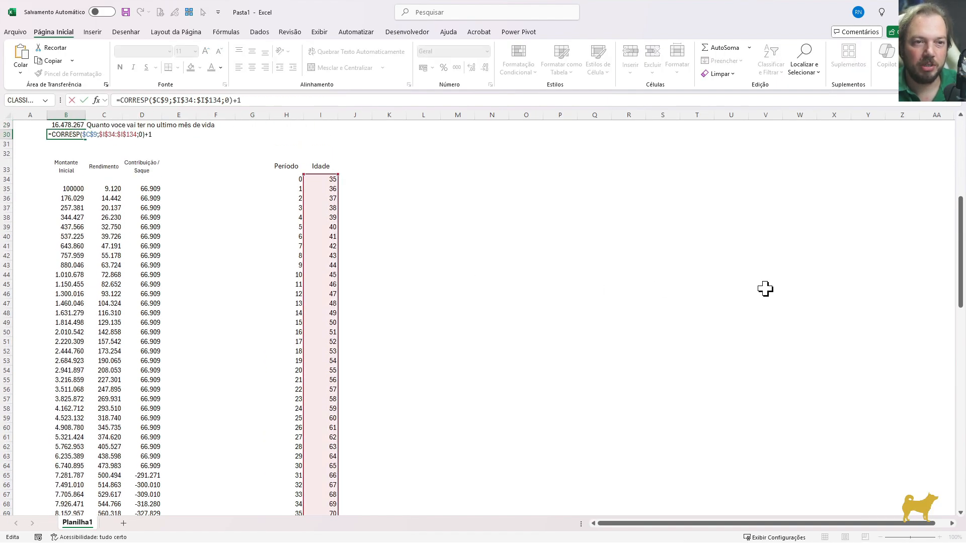
{"action": "key", "text": "Return"}
{"action": "key", "text": "Up"}
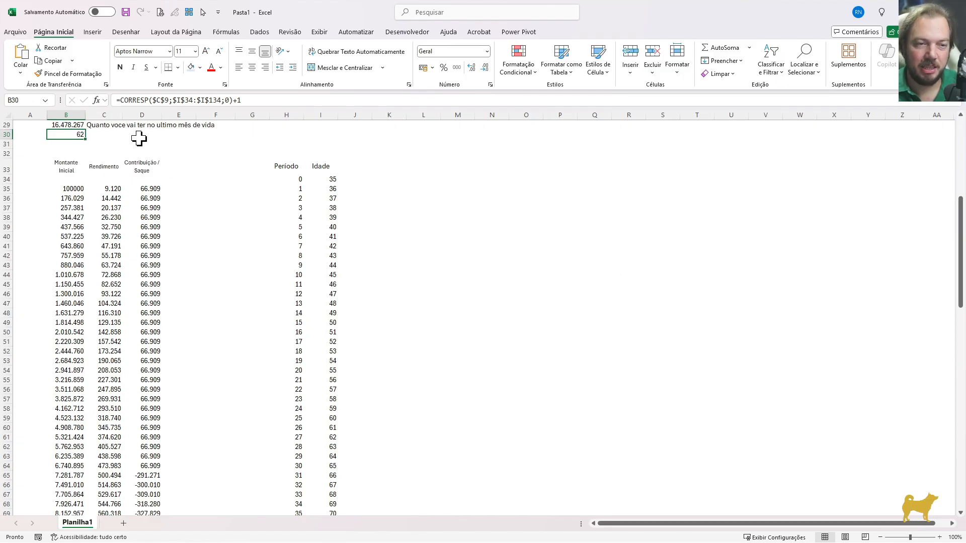
{"action": "key", "text": "Delete"}
Enter the heading "Método Trinity Study" in B24, above the summary figures
{"action": "scroll", "coordinate": [139, 138], "scroll_direction": "up", "scroll_amount": 2}
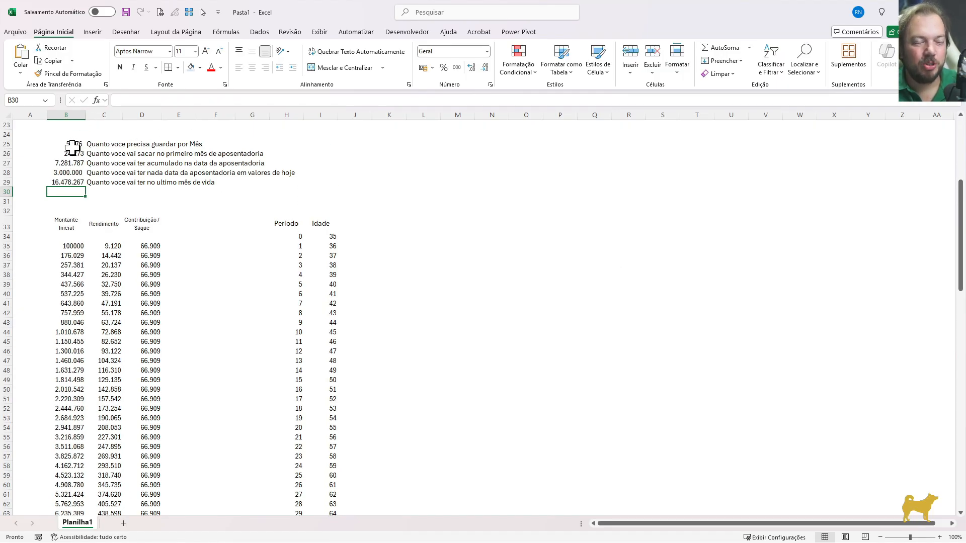
{"action": "scroll", "coordinate": [146, 167], "scroll_direction": "up", "scroll_amount": 2}
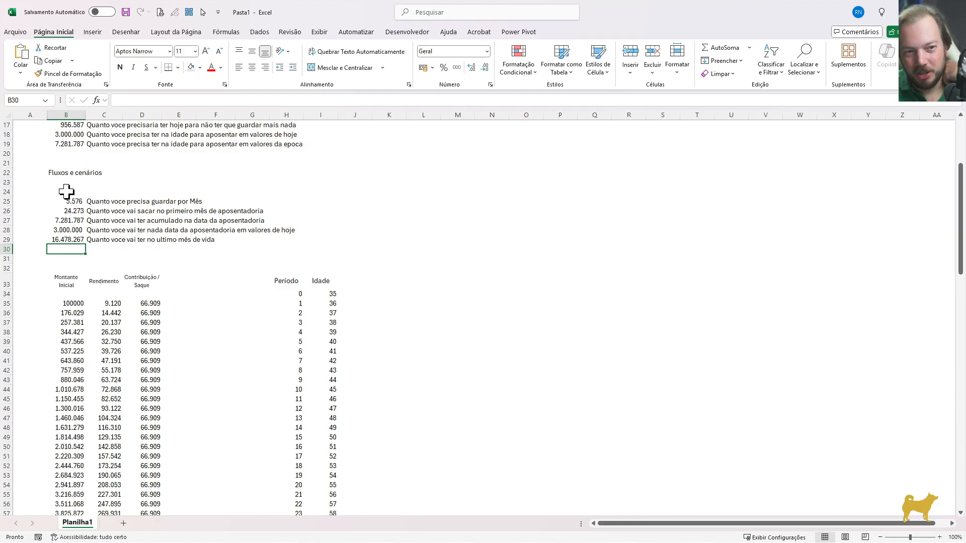
{"action": "left_click", "coordinate": [66, 191]}
{"action": "type", "text": "Método Trinity Study"}
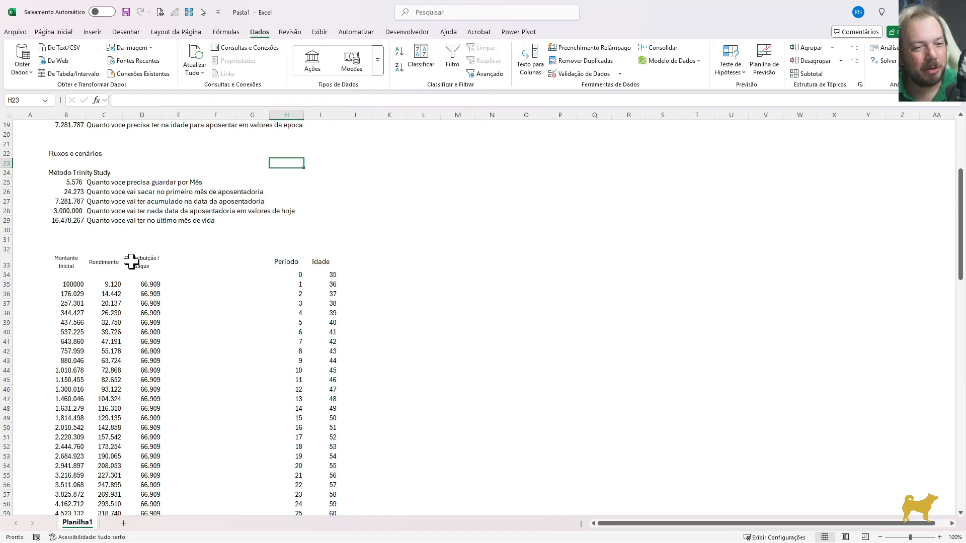
Review the monthly saving in B25 and the end-of-life balance in B29 against the results and premises
{"action": "left_click", "coordinate": [81, 184]}
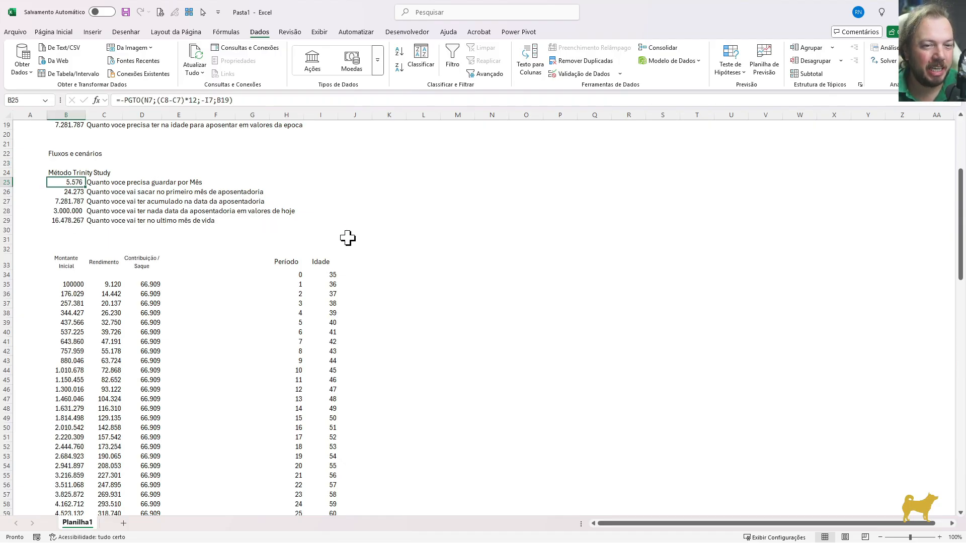
{"action": "left_click_drag", "start_coordinate": [53, 220], "coordinate": [159, 222]}
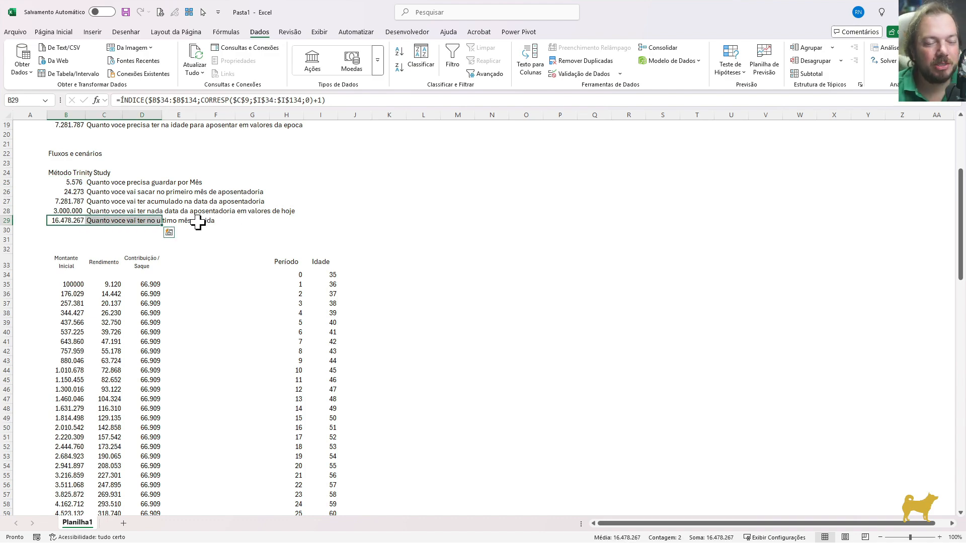
{"action": "left_click", "coordinate": [73, 185]}
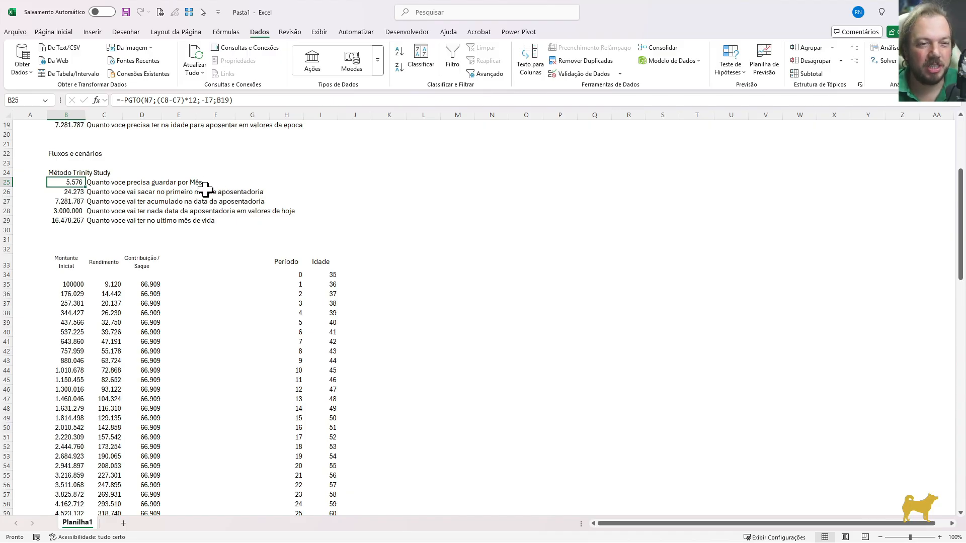
{"action": "scroll", "coordinate": [152, 214], "scroll_direction": "up", "scroll_amount": 4}
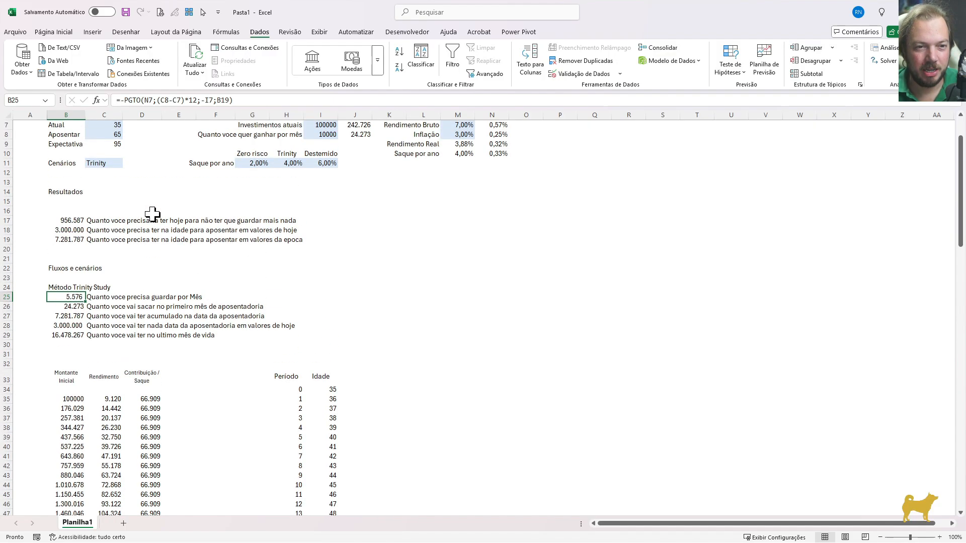
{"action": "scroll", "coordinate": [329, 327], "scroll_direction": "down", "scroll_amount": 2}
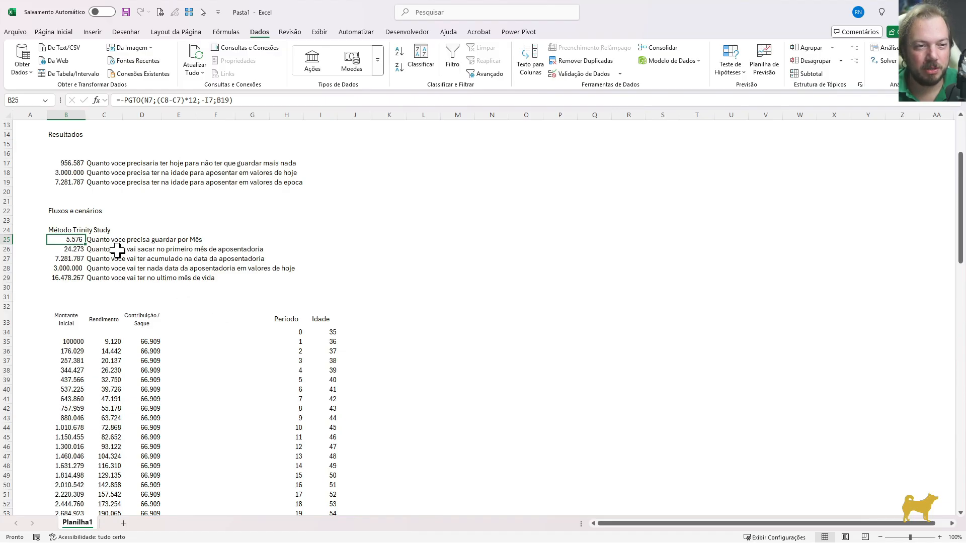
Move the five summary labels from C25:C29 to E25:E29
{"action": "left_click_drag", "start_coordinate": [101, 240], "coordinate": [98, 275]}
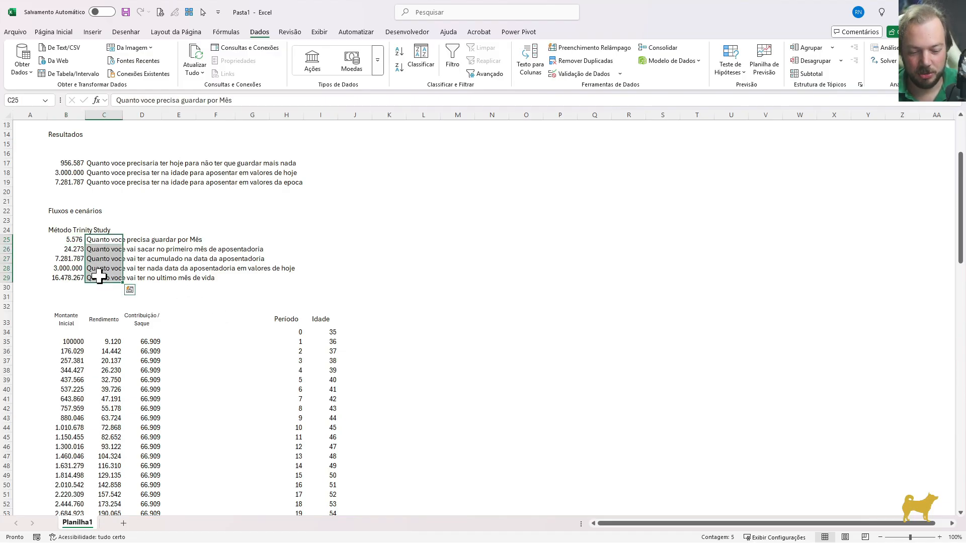
{"action": "key", "text": "ctrl+c"}
{"action": "key", "text": "Right"}
{"action": "key", "text": "Right"}
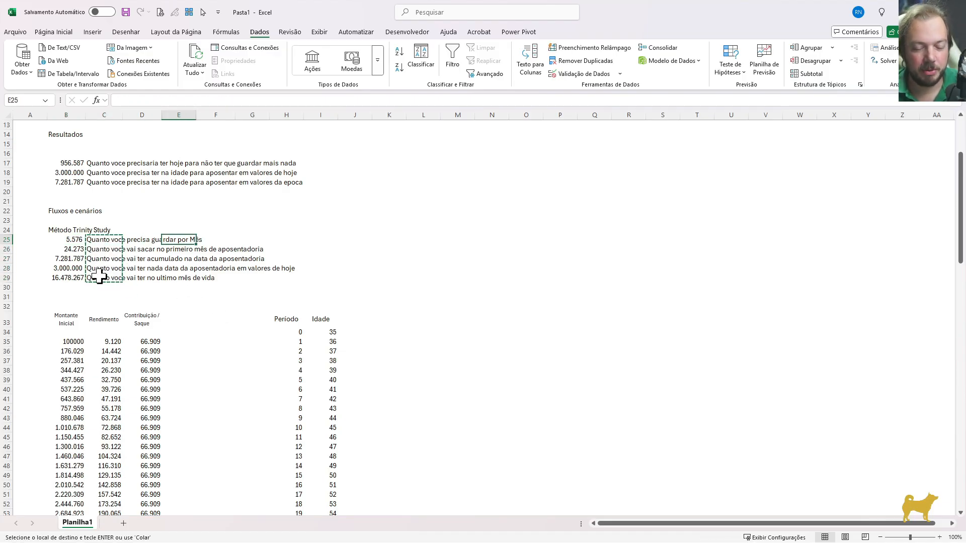
{"action": "key", "text": "Return"}
{"action": "left_click_drag", "start_coordinate": [69, 240], "coordinate": [143, 475]}
{"action": "left_click_drag", "start_coordinate": [420, 230], "coordinate": [508, 424]}
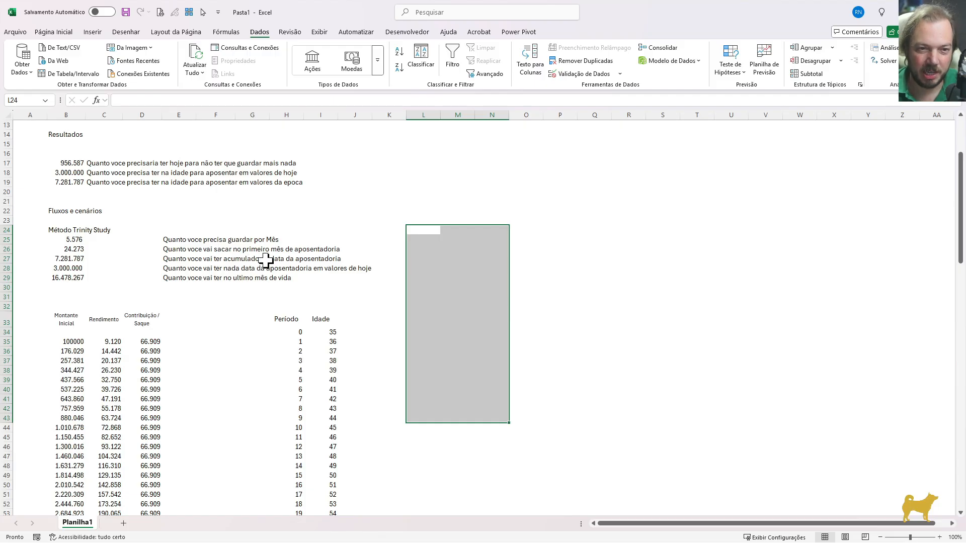
Open the B25 PGTO formula and check its references against the premises, then close it
{"action": "left_click", "coordinate": [70, 240]}
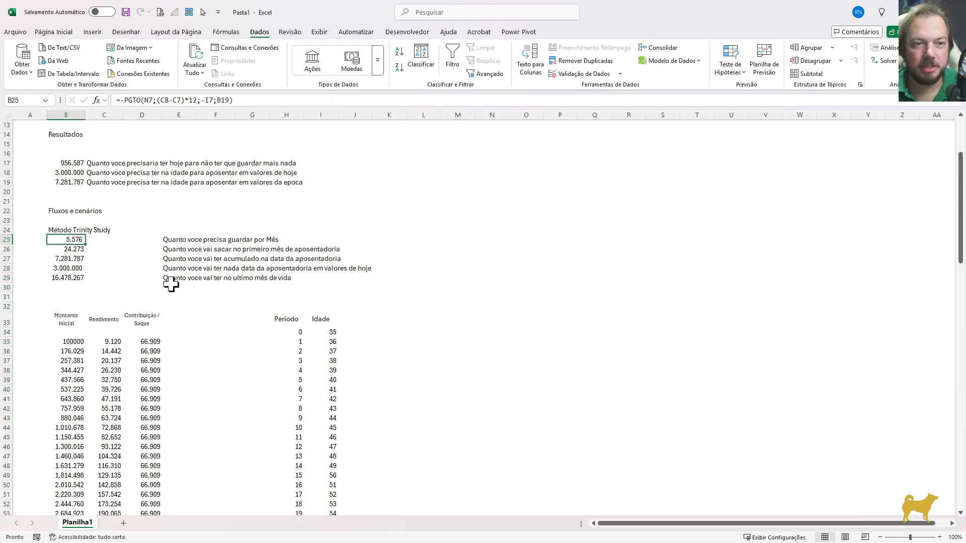
{"action": "key", "text": "F2"}
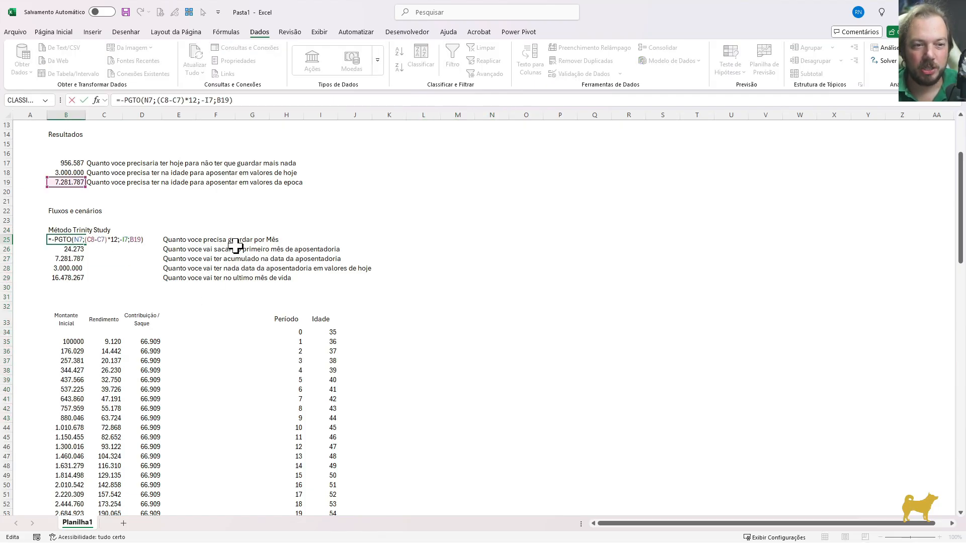
{"action": "scroll", "coordinate": [235, 246], "scroll_direction": "up", "scroll_amount": 3}
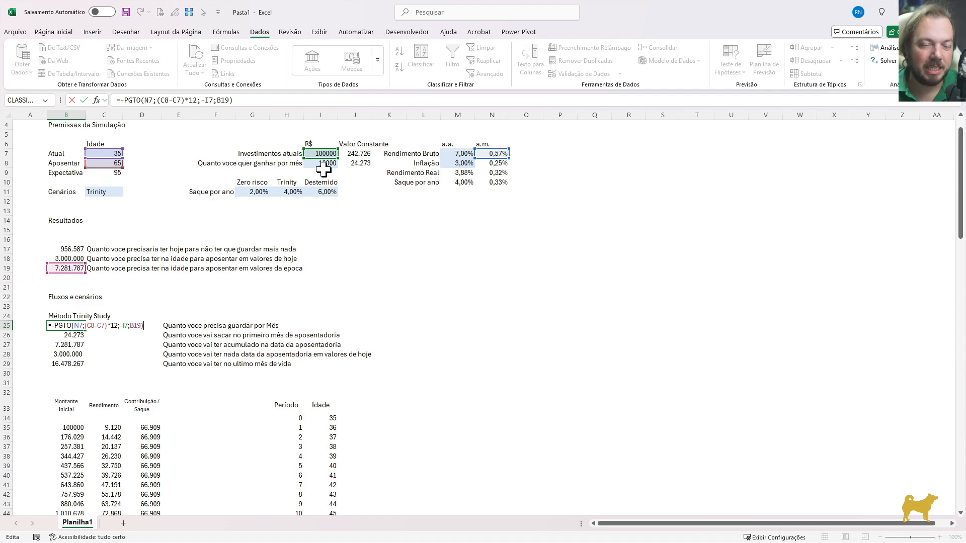
{"action": "key", "text": "Return"}
Make the B19 and M10 references in the B26 withdrawal formula absolute
{"action": "key", "text": "F2"}
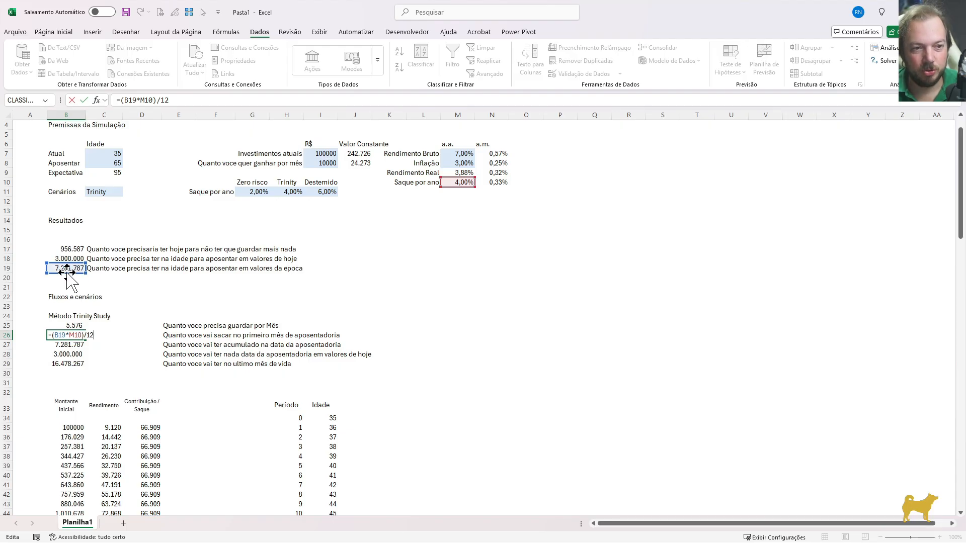
{"action": "key", "text": "F4"}
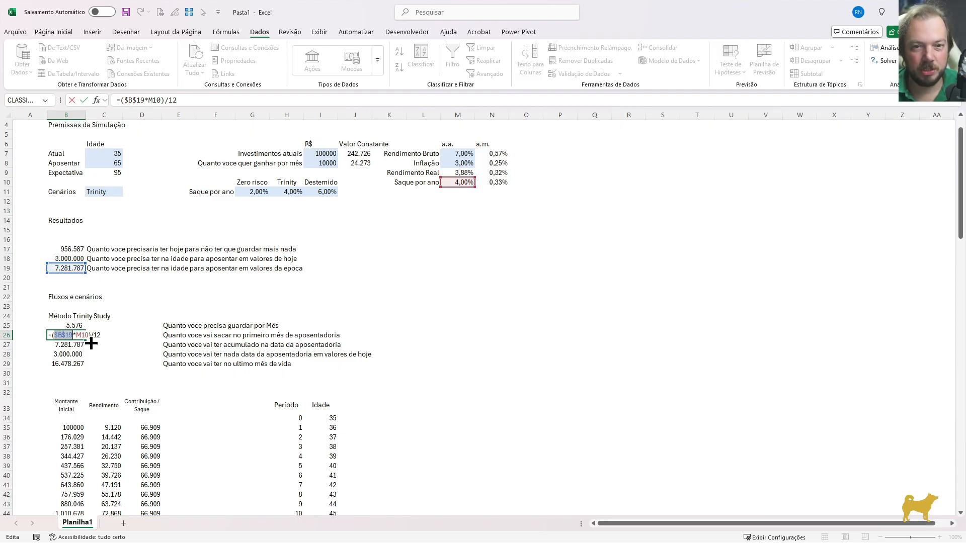
{"action": "left_click", "coordinate": [81, 335]}
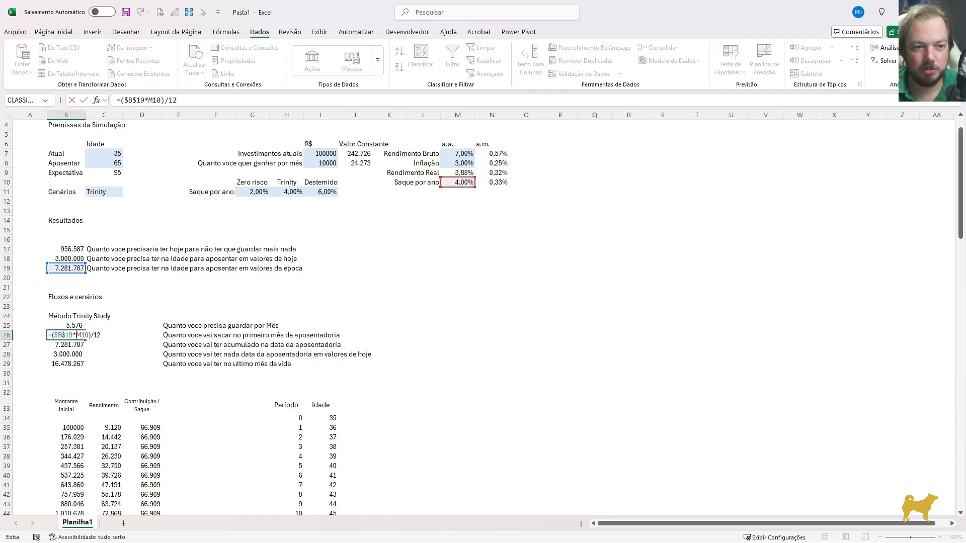
{"action": "key", "text": "F4"}
{"action": "key", "text": "Return"}
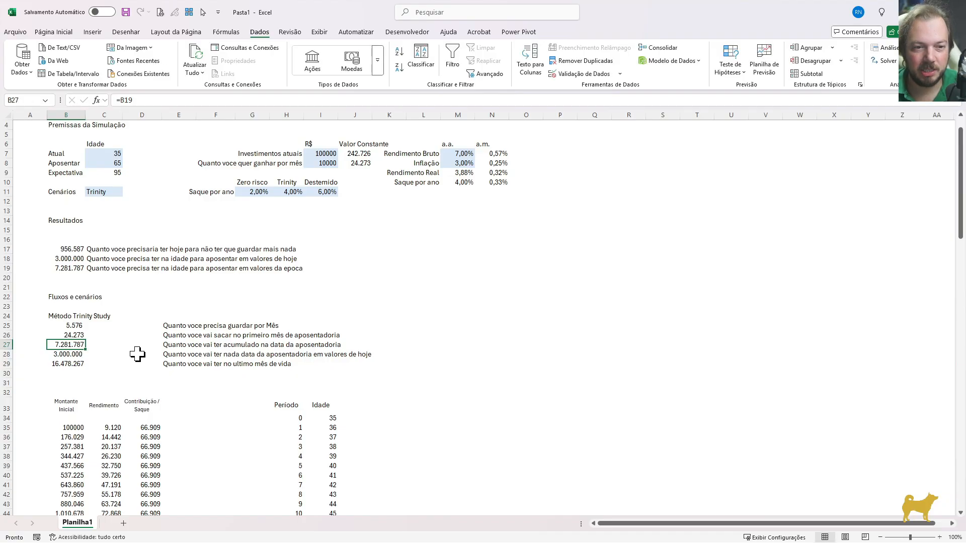
Check the references in the B25 monthly saving formula and the B27 accumulated amount formula, leaving both as they are
{"action": "key", "text": "Up"}
{"action": "key", "text": "Up"}
{"action": "key", "text": "F2"}
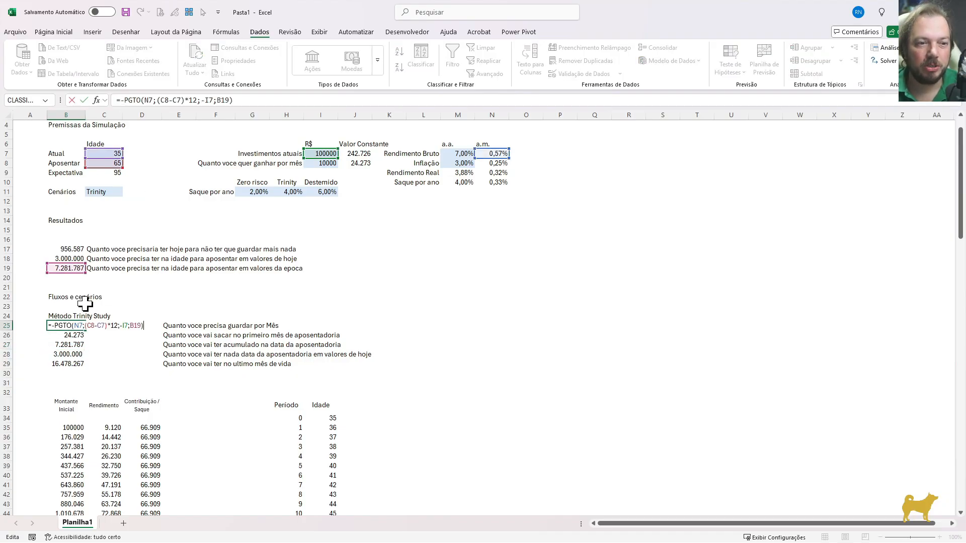
{"action": "key", "text": "Escape"}
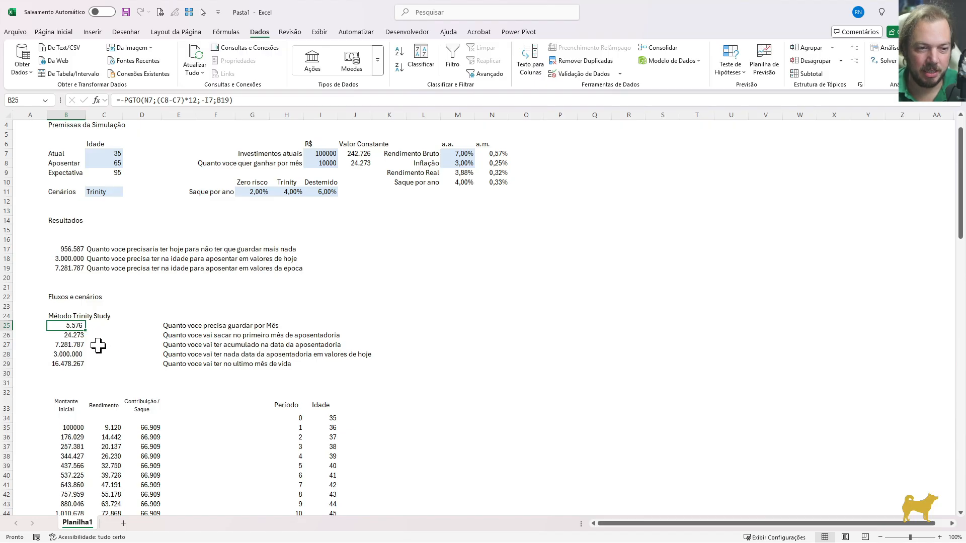
{"action": "left_click", "coordinate": [64, 345]}
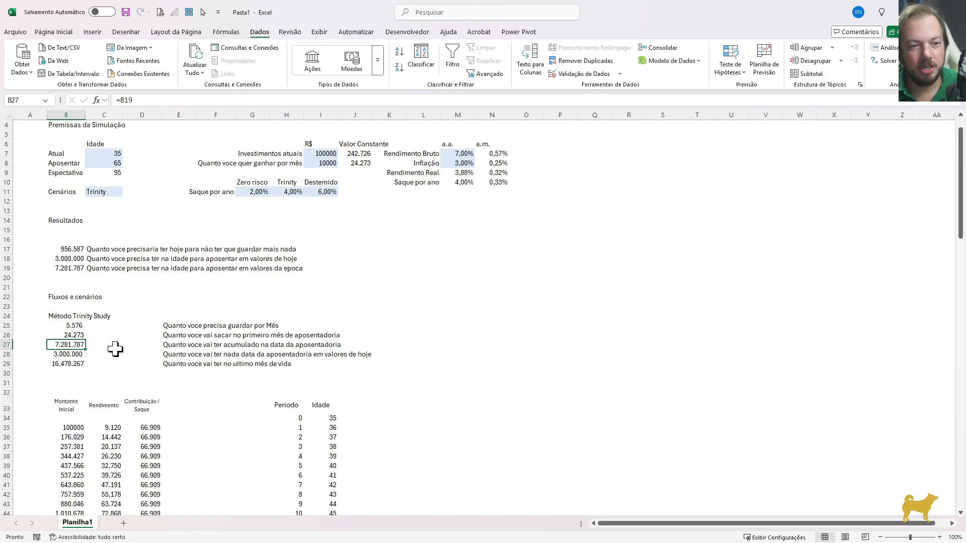
{"action": "key", "text": "F2"}
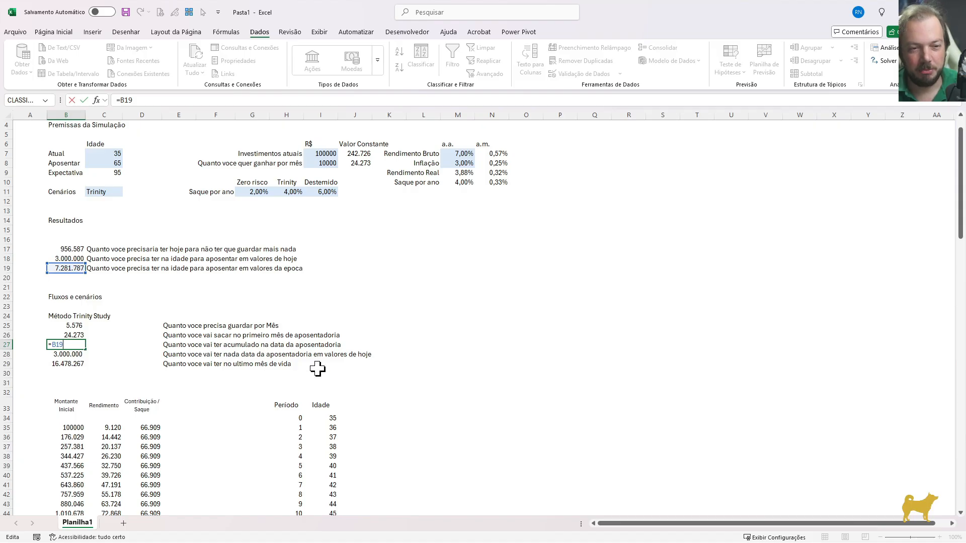
{"action": "key", "text": "Return"}
Make the C8 and C7 age references absolute in the B28 VP formula
{"action": "key", "text": "F2"}
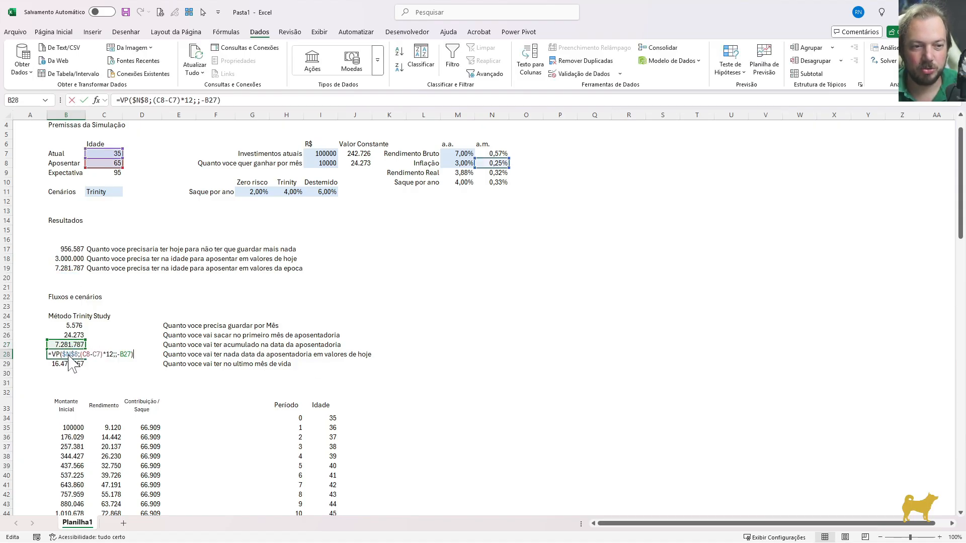
{"action": "key", "text": "F4"}
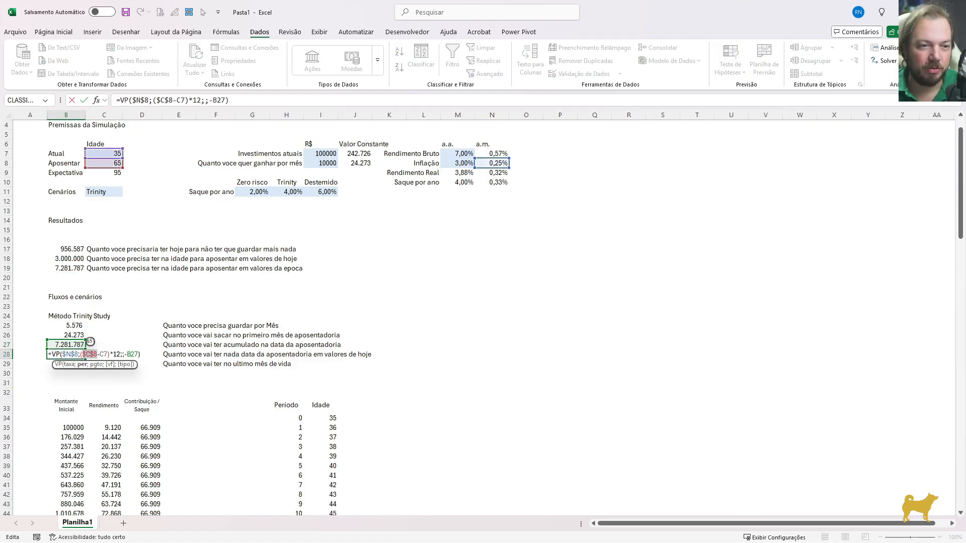
{"action": "key", "text": "Right"}
{"action": "key", "text": "Right"}
{"action": "key", "text": "F4"}
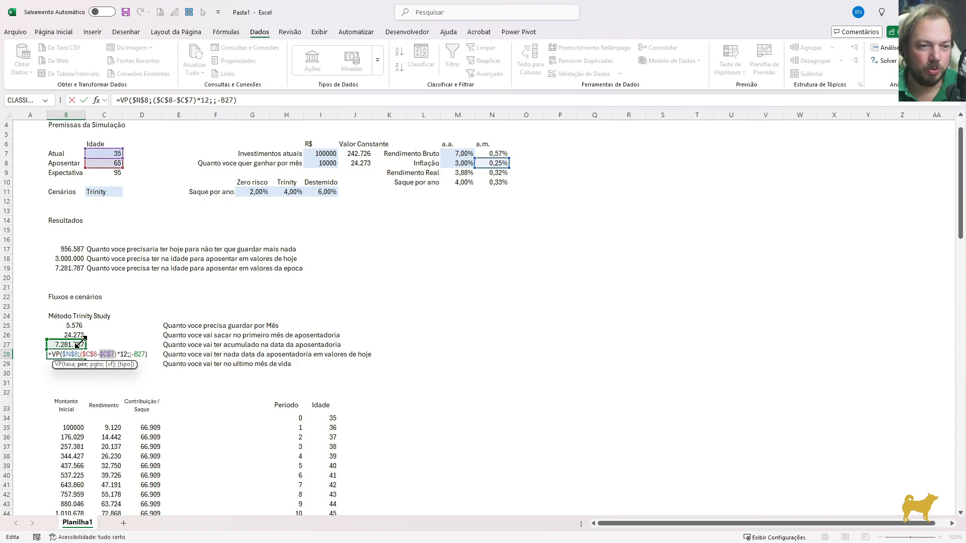
{"action": "key", "text": "Return"}
Change the ÍNDICE range in the B29 formula to the fully relative B34:B134
{"action": "key", "text": "F2"}
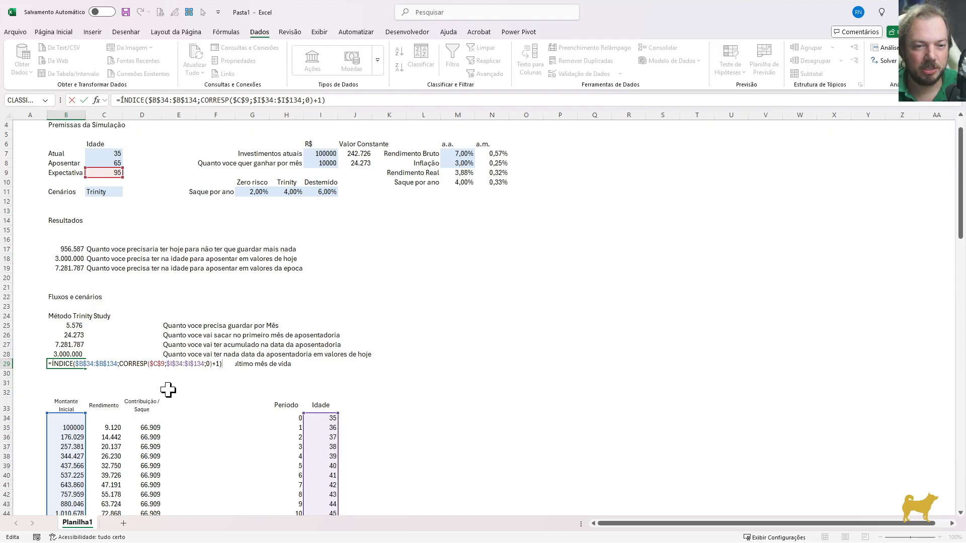
{"action": "left_click", "coordinate": [107, 364]}
{"action": "key", "text": "F4"}
{"action": "key", "text": "F4"}
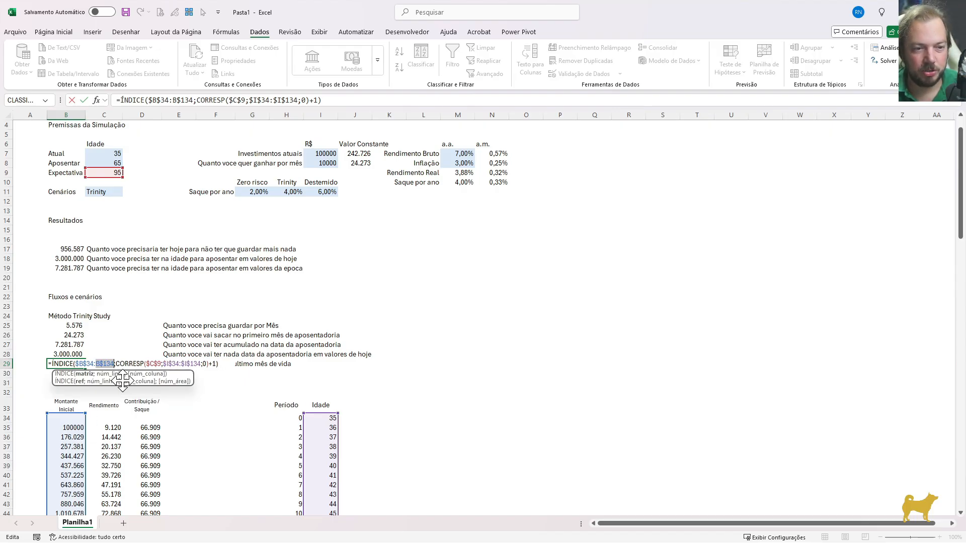
{"action": "key", "text": "F4"}
{"action": "key", "text": "Left"}
{"action": "key", "text": "Left"}
{"action": "key", "text": "F4"}
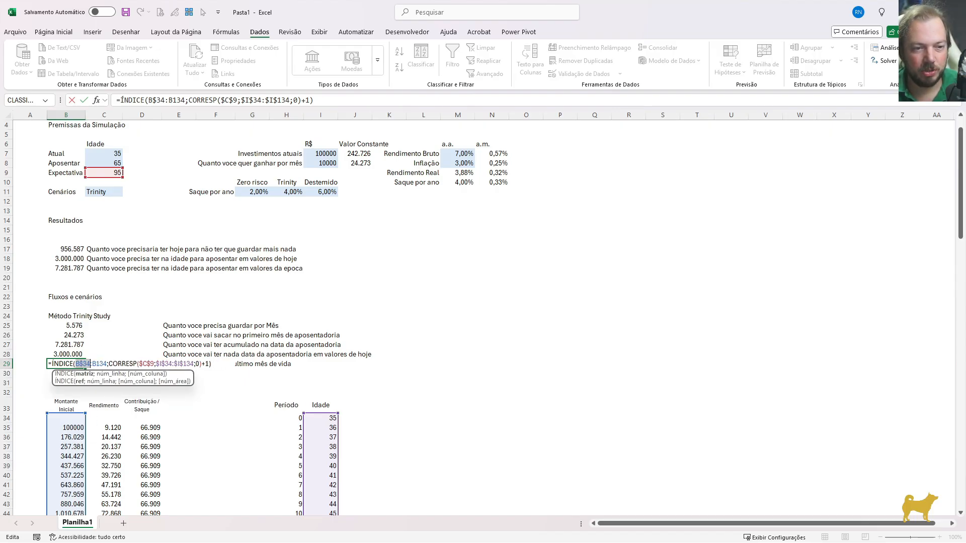
{"action": "key", "text": "F4"}
{"action": "key", "text": "Return"}
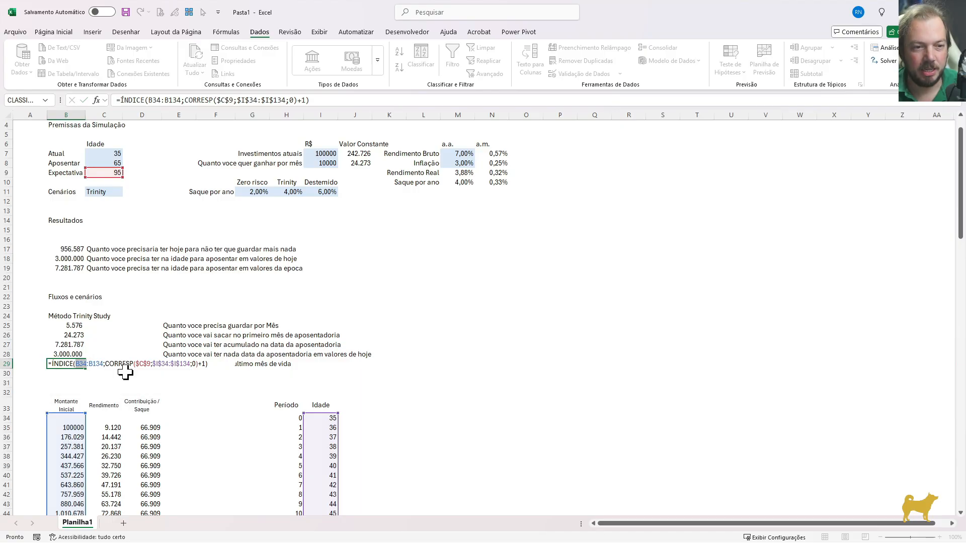
Make the I7 reference in the B35 starting balance absolute and check the references in the C35 SEERRO formula
{"action": "left_click", "coordinate": [69, 427]}
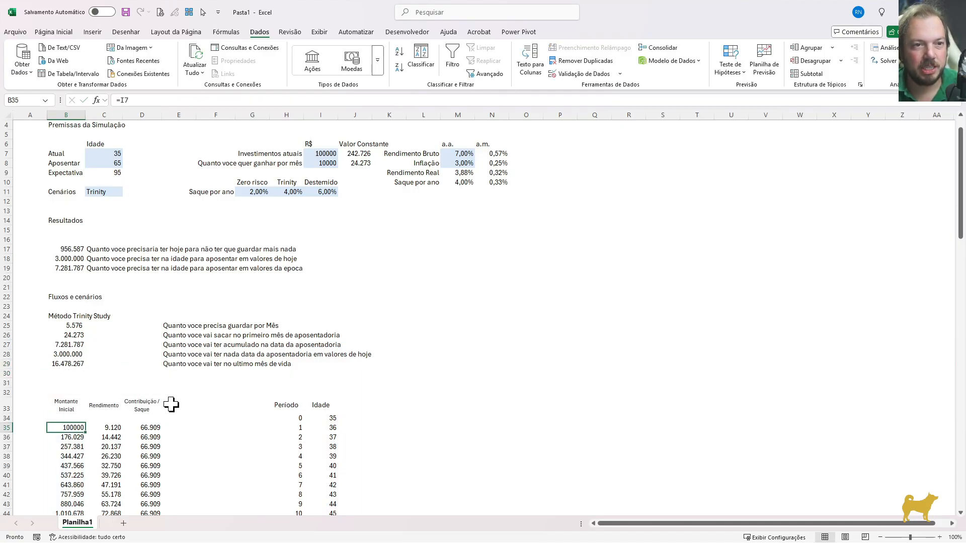
{"action": "key", "text": "F2"}
{"action": "key", "text": "F4"}
{"action": "key", "text": "Tab"}
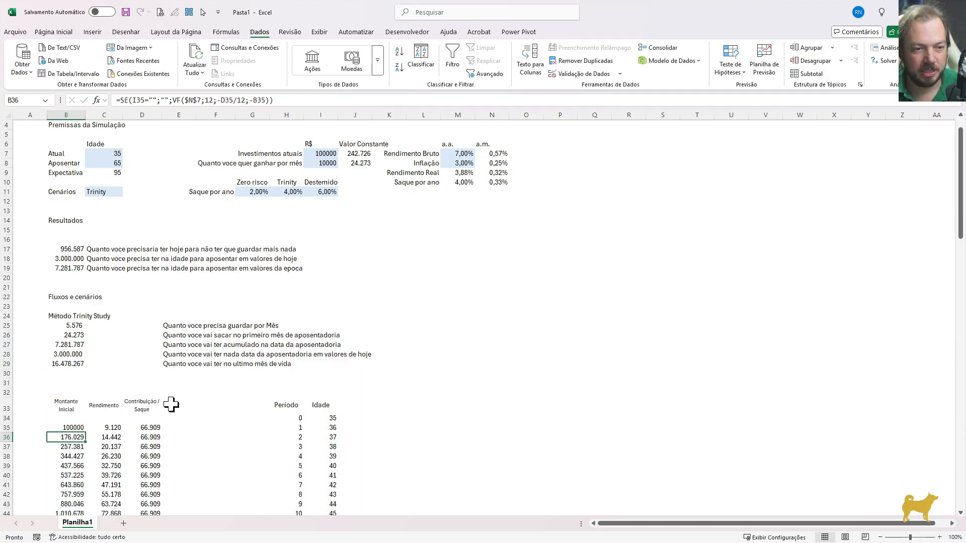
{"action": "key", "text": "F2"}
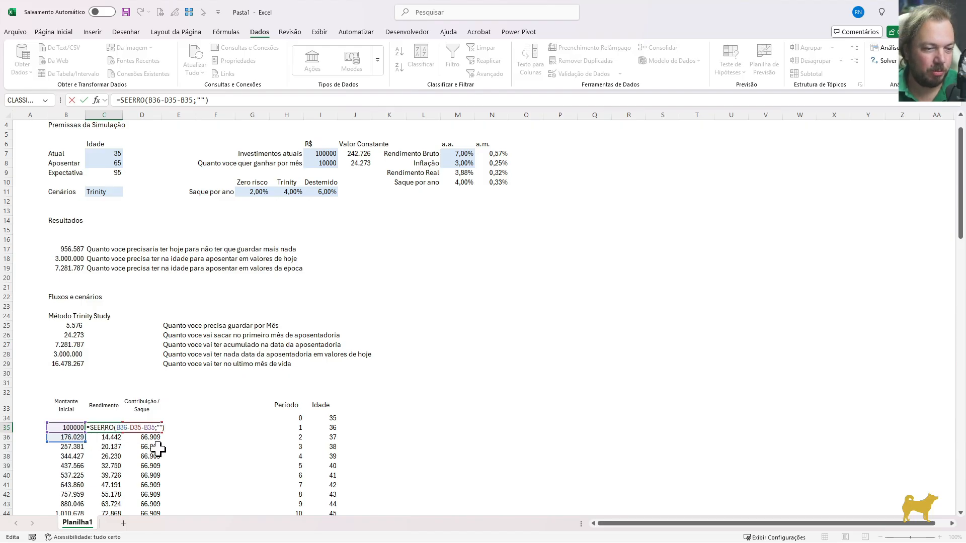
{"action": "key", "text": "Tab"}
In the D35 contribution/withdrawal formula, change the first age reference to $I35 and the monthly saving reference to B$25, reviewing the nested SE arguments
{"action": "key", "text": "F2"}
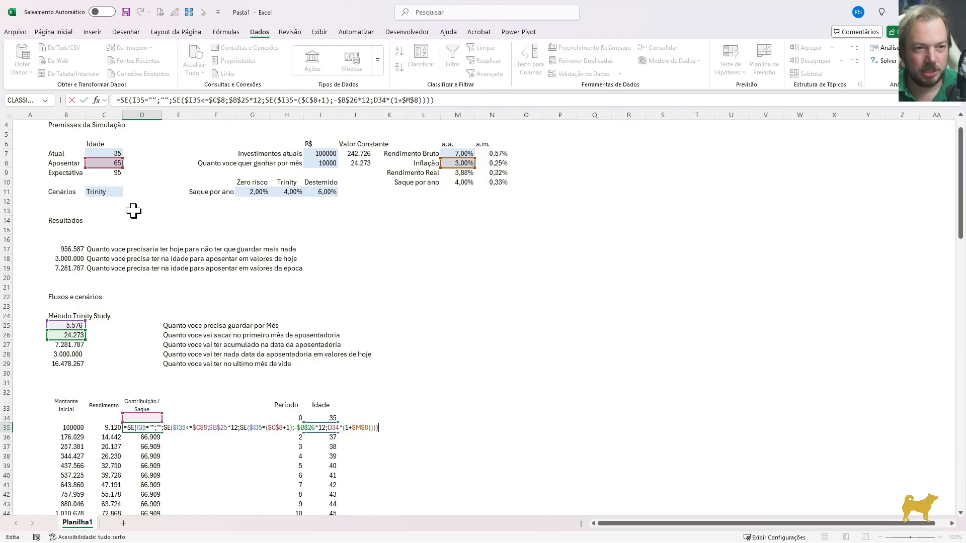
{"action": "left_click", "coordinate": [143, 428]}
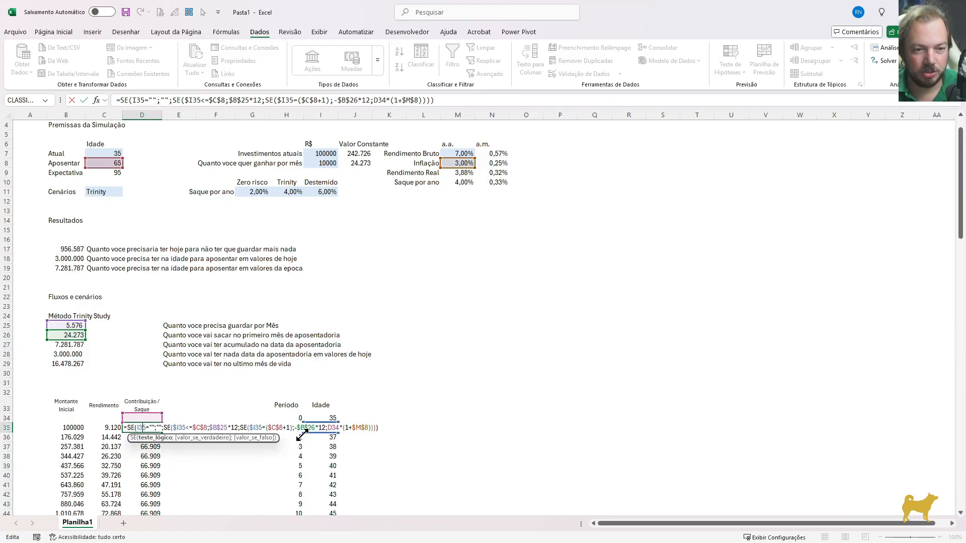
{"action": "key", "text": "F4"}
{"action": "key", "text": "F4"}
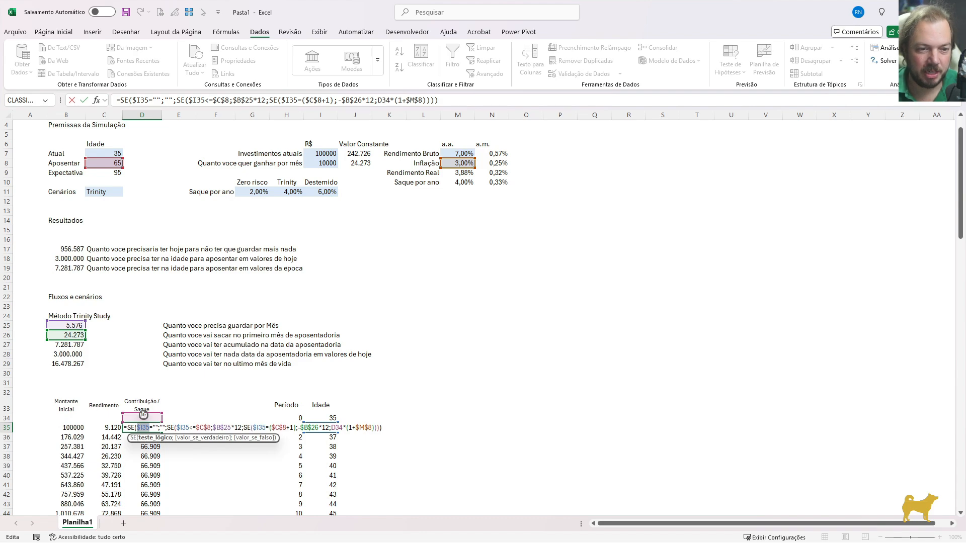
{"action": "left_click", "coordinate": [183, 427]}
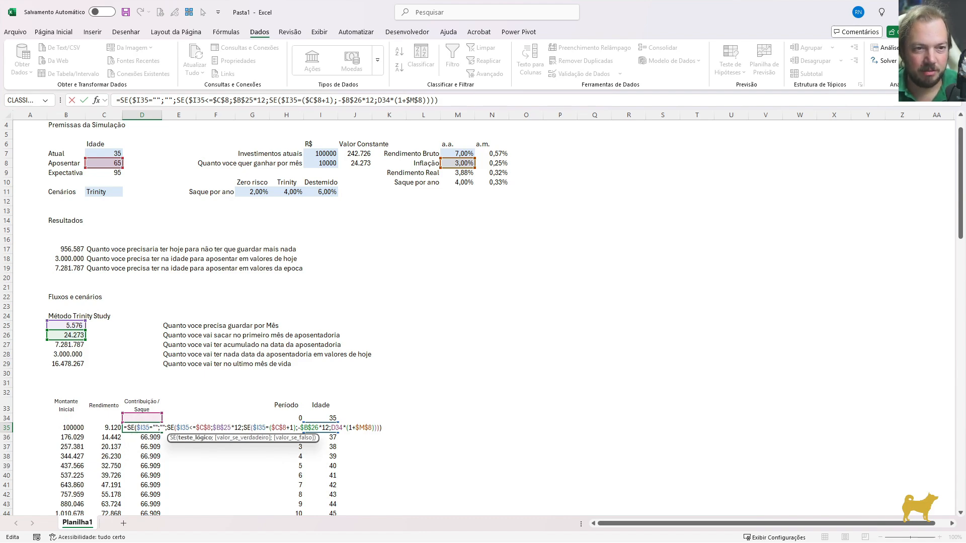
{"action": "left_click", "coordinate": [228, 427]}
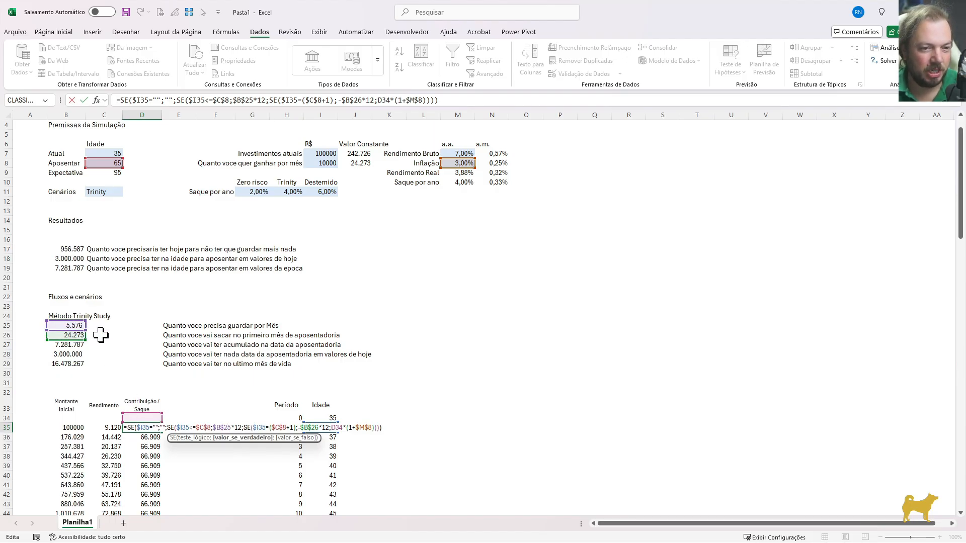
{"action": "left_click", "coordinate": [258, 427]}
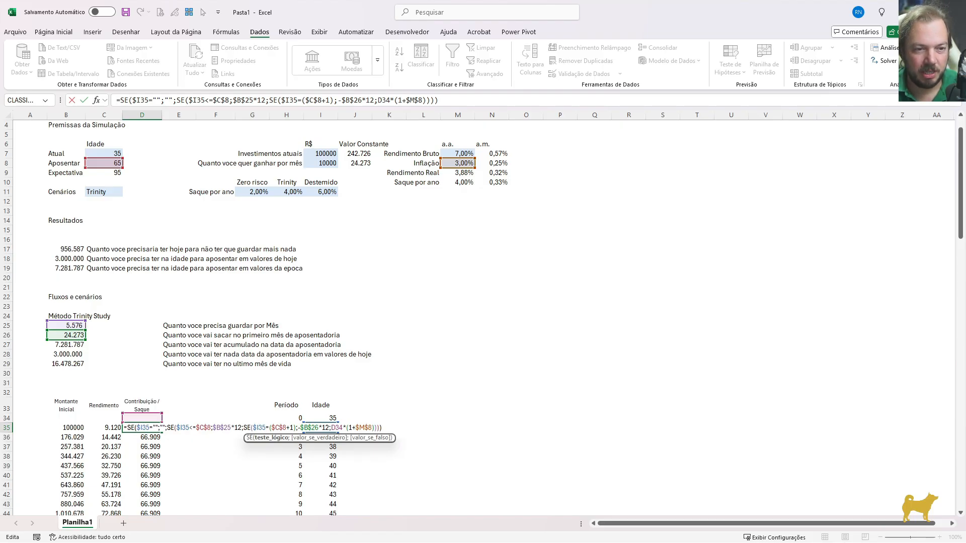
{"action": "left_click", "coordinate": [311, 428]}
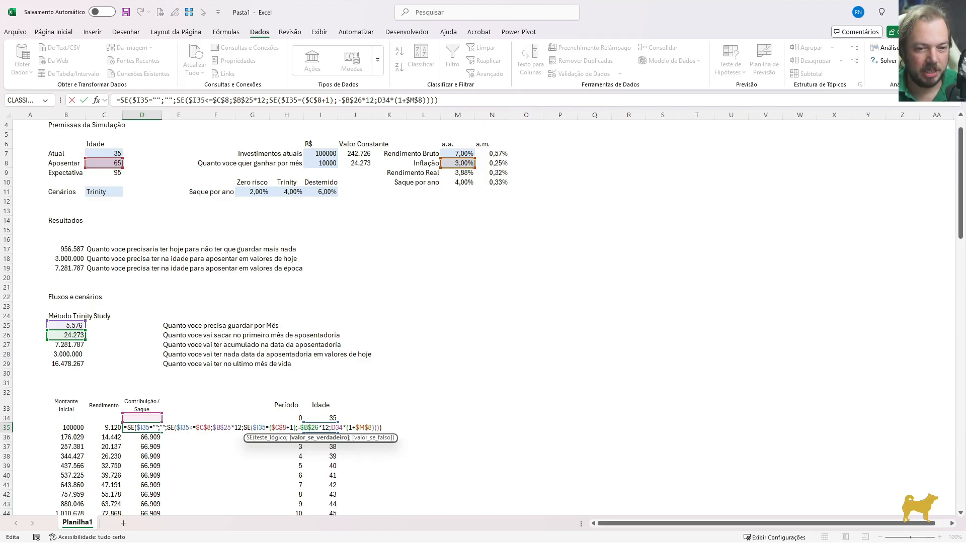
{"action": "left_click", "coordinate": [333, 428]}
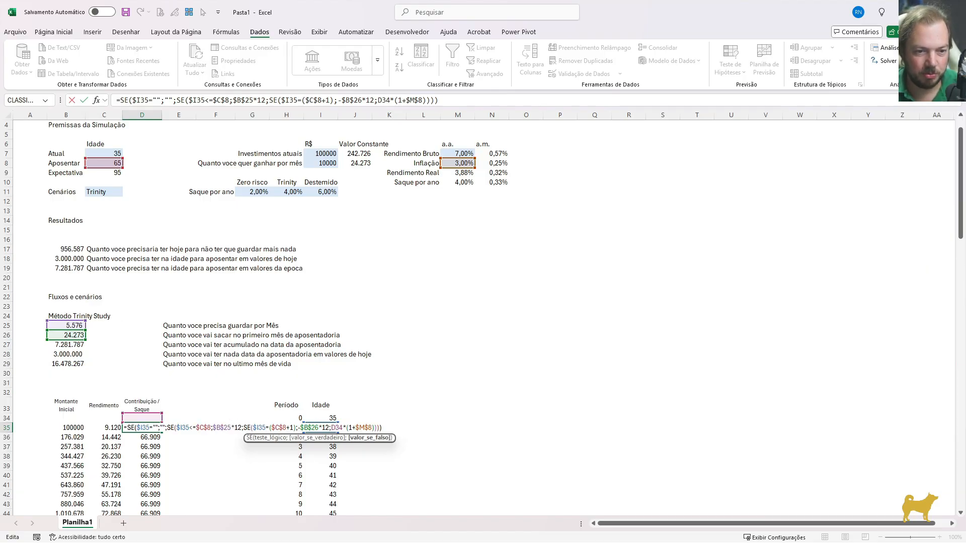
{"action": "left_click", "coordinate": [222, 428]}
{"action": "key", "text": "F4"}
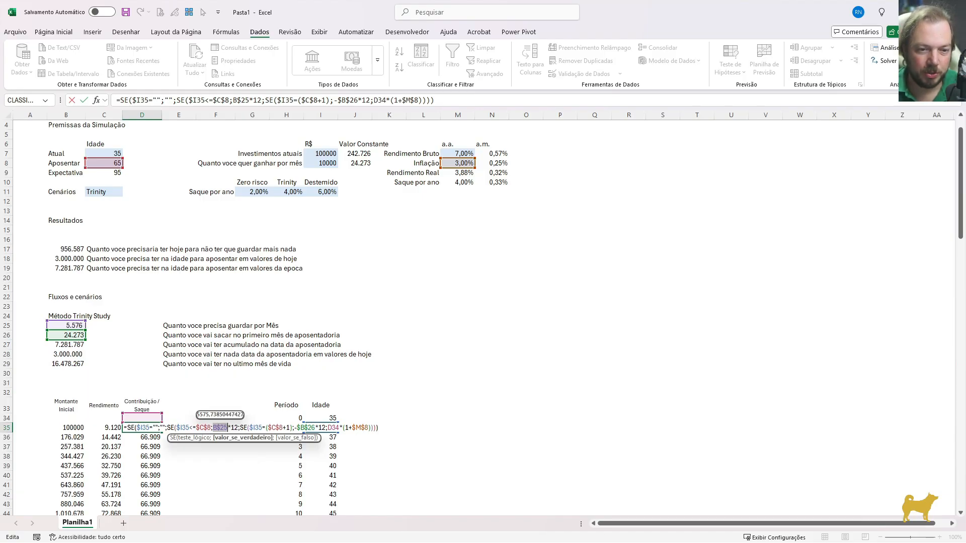
{"action": "key", "text": "Return"}
Fill the revised D35 formula down the contribution/withdrawal column through D134
{"action": "key", "text": "Up"}
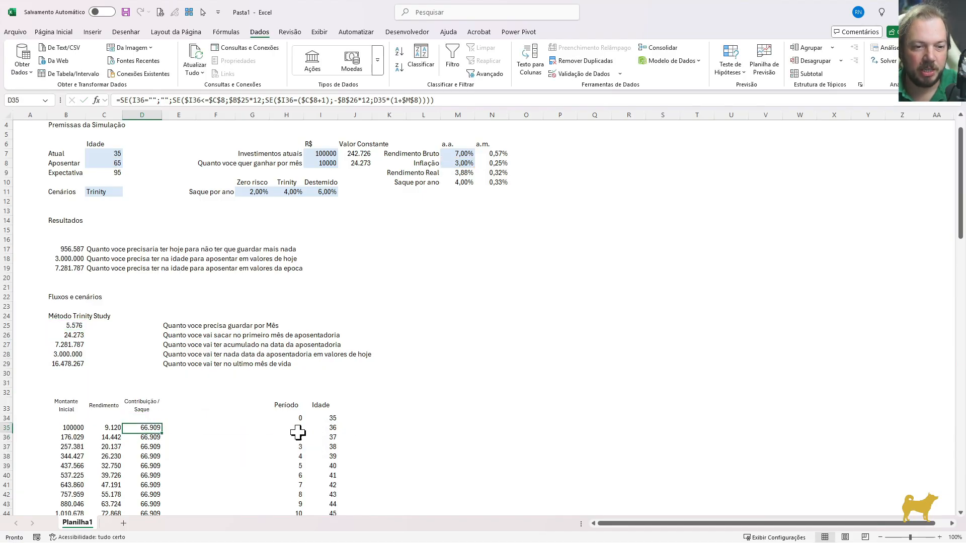
{"action": "key", "text": "Left"}
{"action": "key", "text": "Left"}
{"action": "key", "text": "Down"}
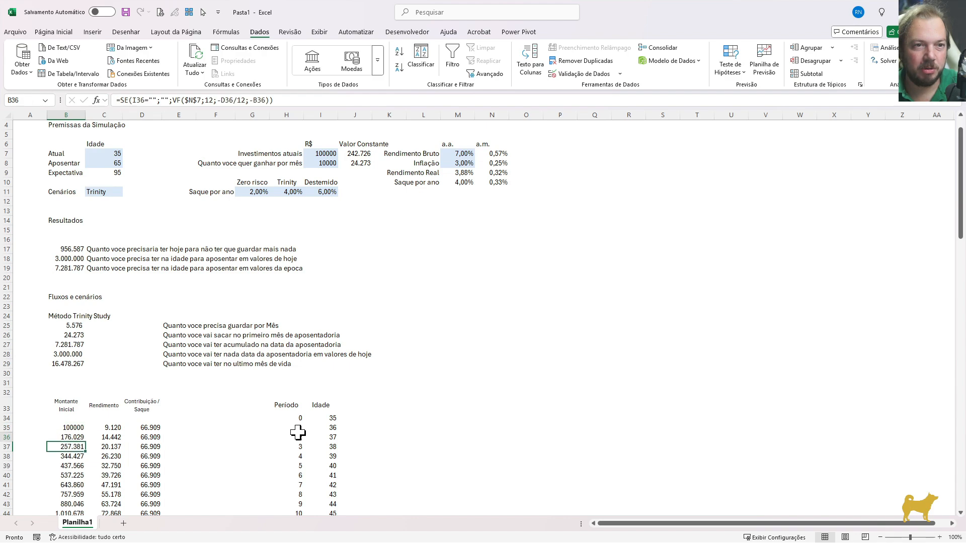
{"action": "key", "text": "Up"}
{"action": "key", "text": "Right"}
{"action": "key", "text": "Right"}
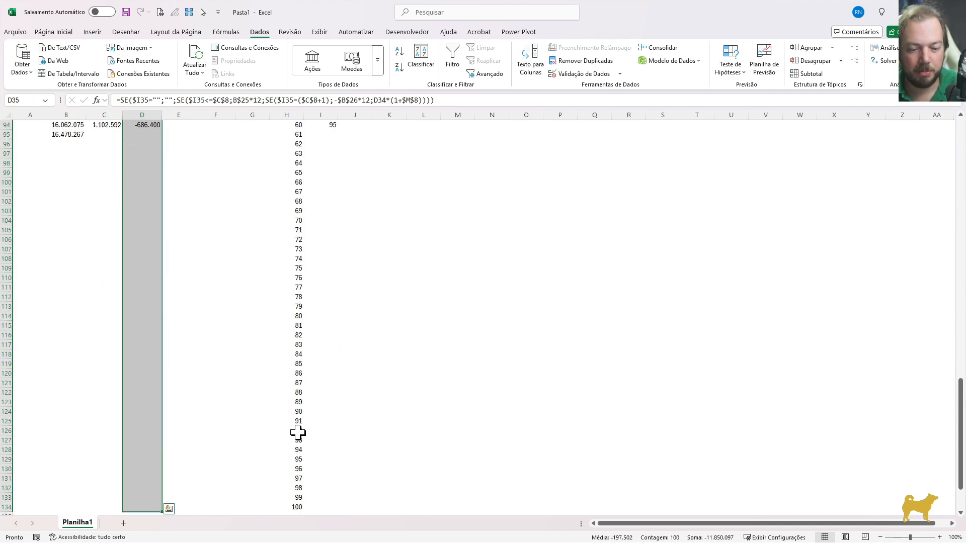
Lock only the column of the I35 age reference in the B36 balance formula, making it $I35
{"action": "key", "text": "Left"}
{"action": "key", "text": "Left"}
{"action": "key", "text": "Down"}
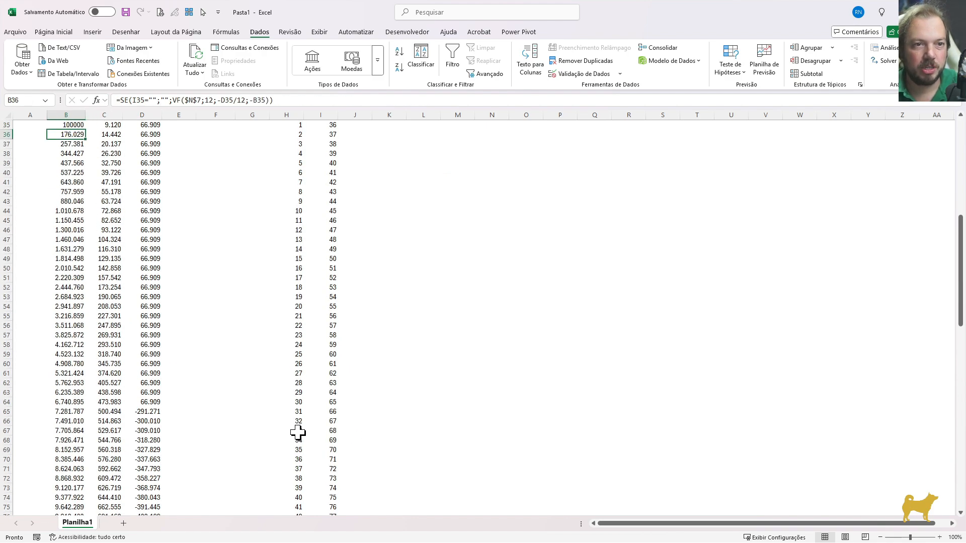
{"action": "scroll", "coordinate": [168, 308], "scroll_direction": "up", "scroll_amount": 1}
{"action": "key", "text": "F2"}
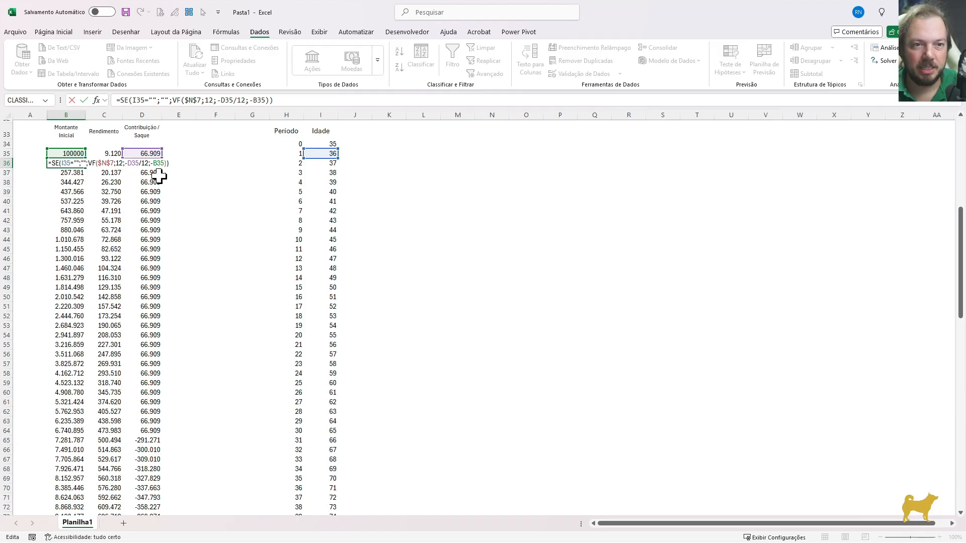
{"action": "scroll", "coordinate": [217, 372], "scroll_direction": "up", "scroll_amount": 5}
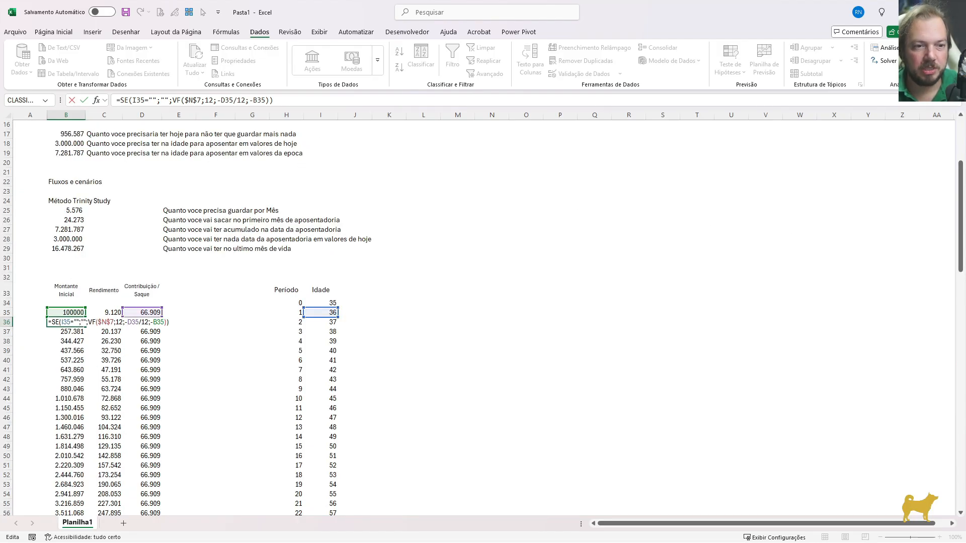
{"action": "left_click", "coordinate": [65, 322]}
{"action": "key", "text": "F4"}
{"action": "key", "text": "F4"}
{"action": "key", "text": "F4"}
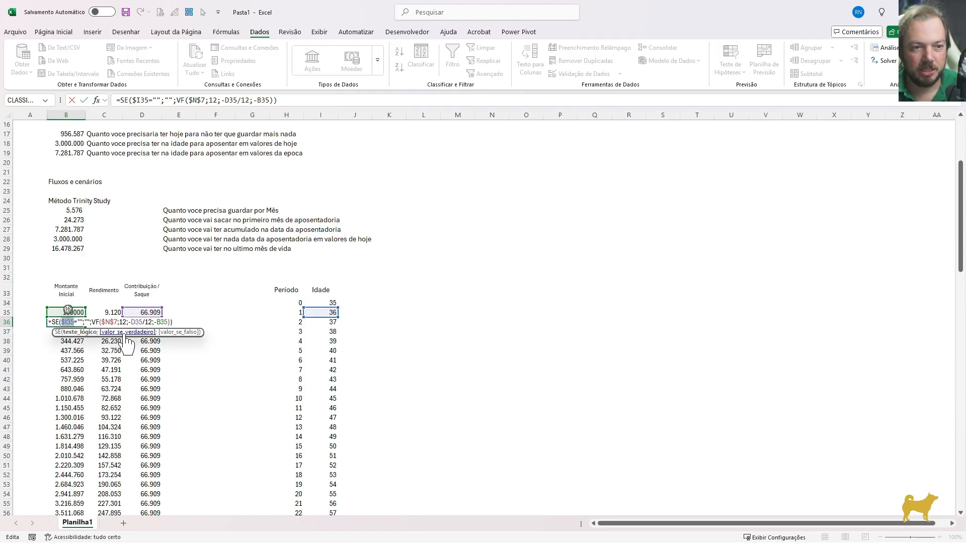
{"action": "scroll", "coordinate": [903, 245], "scroll_direction": "up", "scroll_amount": 4}
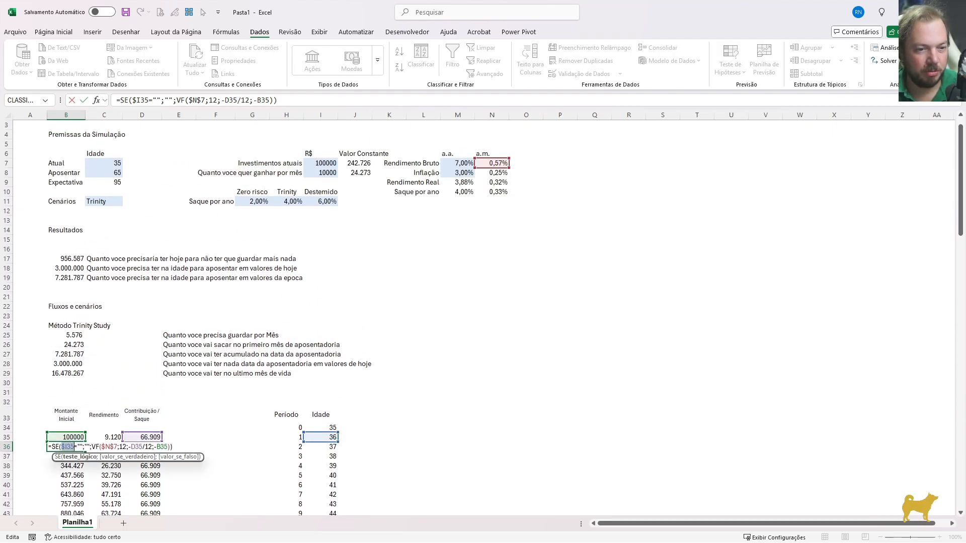
{"action": "key", "text": "ctrl+Return"}
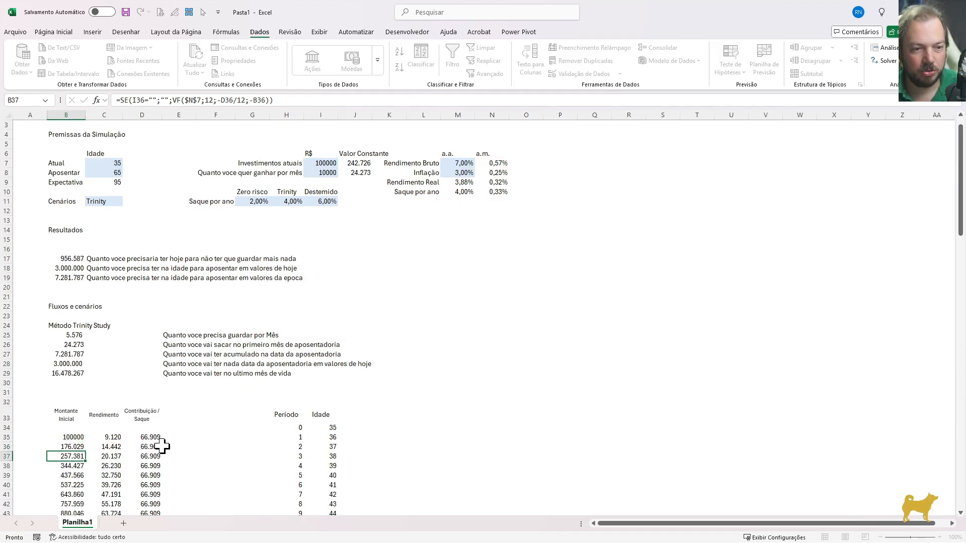
Fill the revised B36 formula down the opening balance column through B134
{"action": "key", "text": "ctrl+shift+Down"}
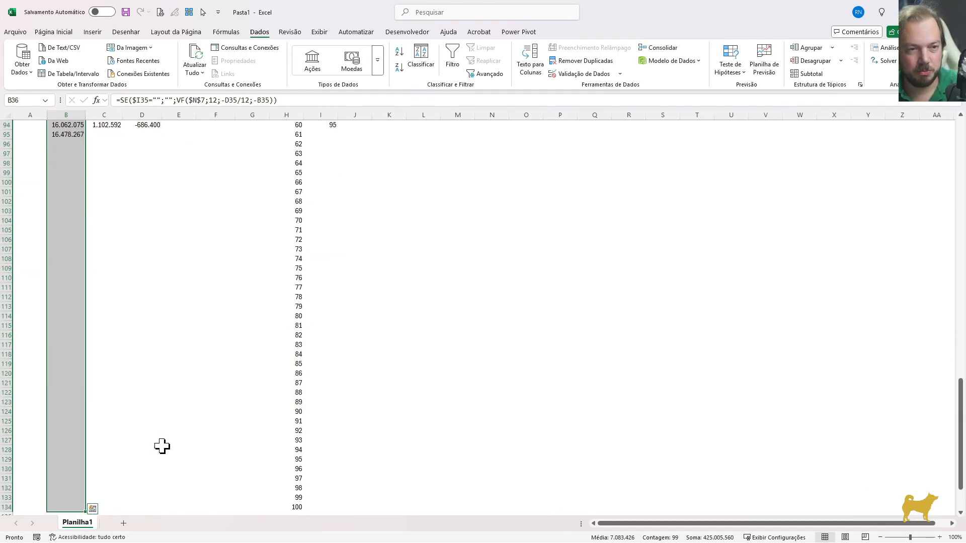
{"action": "key", "text": "Up"}
{"action": "key", "text": "Up"}
{"action": "key", "text": "Up"}
{"action": "key", "text": "Up"}
{"action": "key", "text": "Up"}
{"action": "key", "text": "Up"}
{"action": "key", "text": "Up"}
{"action": "key", "text": "Up"}
{"action": "key", "text": "Up"}
{"action": "key", "text": "Up"}
{"action": "key", "text": "Up"}
{"action": "key", "text": "Up"}
{"action": "key", "text": "Up"}
{"action": "key", "text": "Up"}
{"action": "key", "text": "Up"}
{"action": "key", "text": "Up"}
{"action": "key", "text": "Up"}
{"action": "key", "text": "Up"}
{"action": "key", "text": "Up"}
{"action": "key", "text": "Up"}
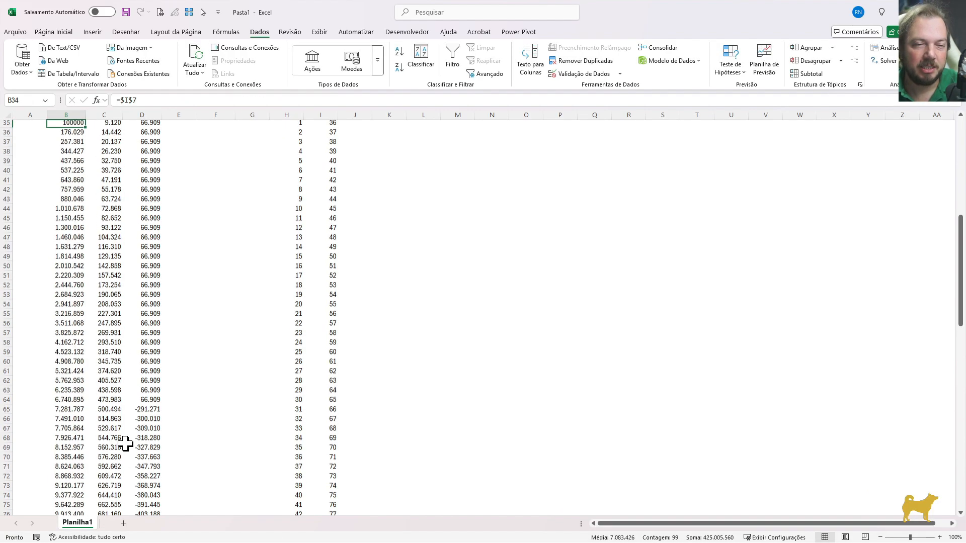
{"action": "key", "text": "Down"}
{"action": "key", "text": "Down"}
{"action": "key", "text": "Down"}
{"action": "key", "text": "Down"}
{"action": "key", "text": "Down"}
{"action": "key", "text": "Down"}
{"action": "key", "text": "Down"}
{"action": "key", "text": "Down"}
{"action": "key", "text": "Down"}
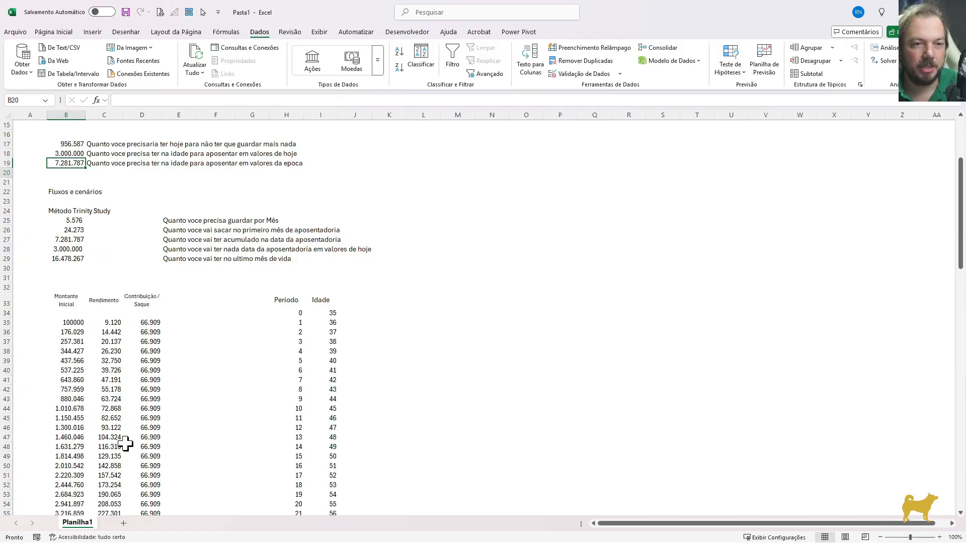
Copy the whole Trinity Study block, from its heading in B24 through D134
{"action": "key", "text": "Up"}
{"action": "key", "text": "shift+Right"}
{"action": "key", "text": "shift+Down"}
{"action": "key", "text": "shift+Down"}
{"action": "key", "text": "shift+Right"}
{"action": "key", "text": "shift+Down"}
{"action": "key", "text": "shift+Down"}
{"action": "key", "text": "shift+Down"}
{"action": "key", "text": "shift+Down"}
{"action": "key", "text": "shift+Down"}
{"action": "key", "text": "shift+Down"}
{"action": "key", "text": "shift+Down"}
{"action": "key", "text": "shift+Down"}
{"action": "key", "text": "shift+Down"}
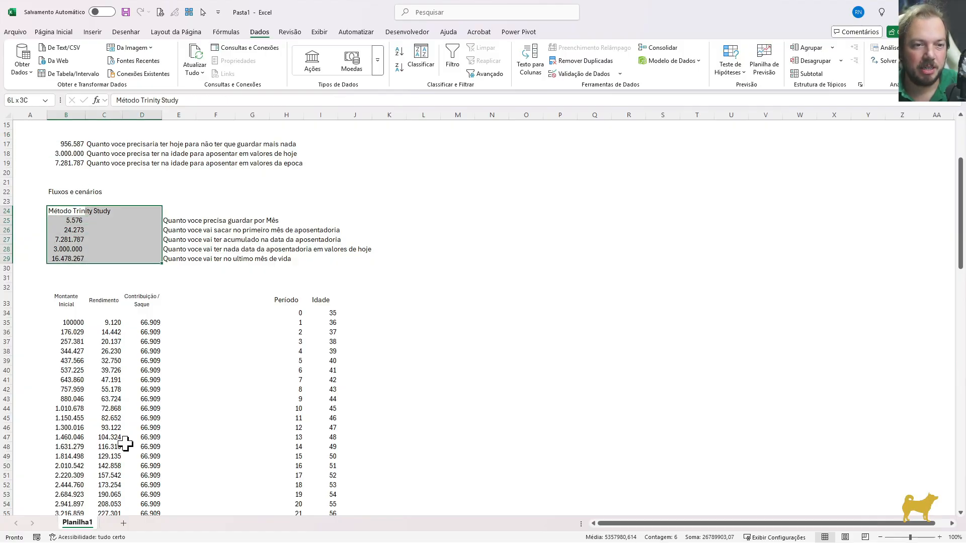
{"action": "key", "text": "ctrl+shift+Down"}
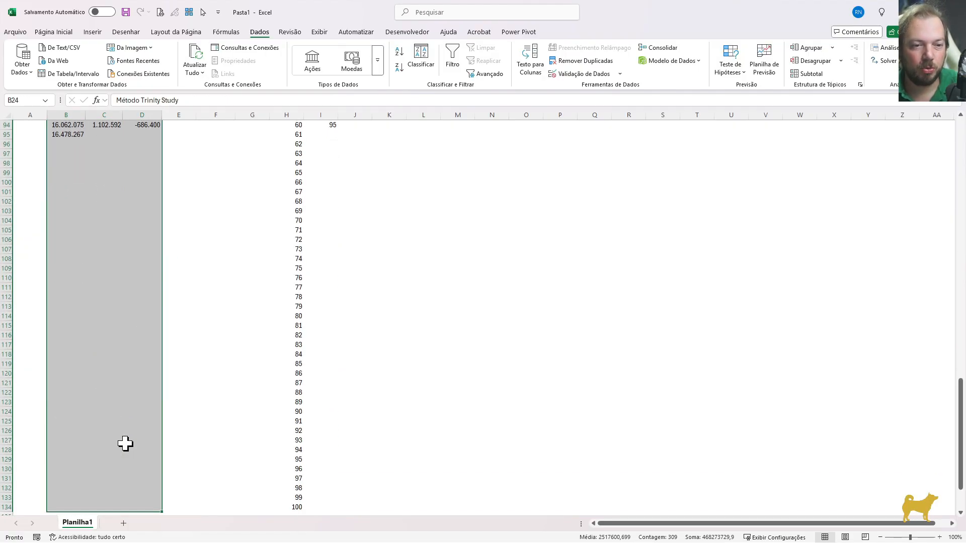
{"action": "key", "text": "ctrl+c"}
Paste the copied block beside the age column, starting at L24
{"action": "key", "text": "Right"}
{"action": "key", "text": "Right"}
{"action": "key", "text": "Right"}
{"action": "key", "text": "Right"}
{"action": "key", "text": "Right"}
{"action": "key", "text": "Right"}
{"action": "key", "text": "Right"}
{"action": "key", "text": "Right"}
{"action": "key", "text": "Right"}
{"action": "key", "text": "Right"}
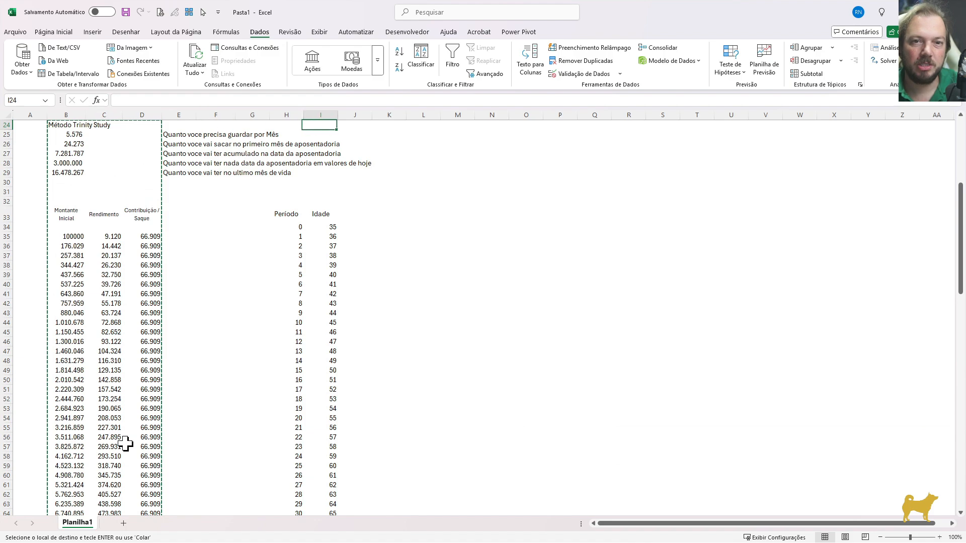
{"action": "key", "text": "ctrl+v"}
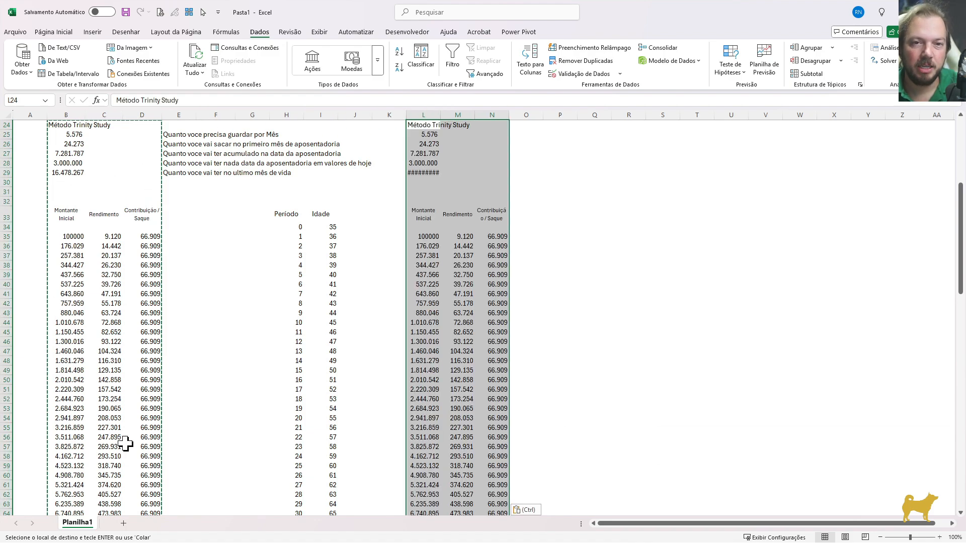
Link the copied block's monthly saving cell L25 to the original with =B25
{"action": "scroll", "coordinate": [401, 295], "scroll_direction": "up", "scroll_amount": 2}
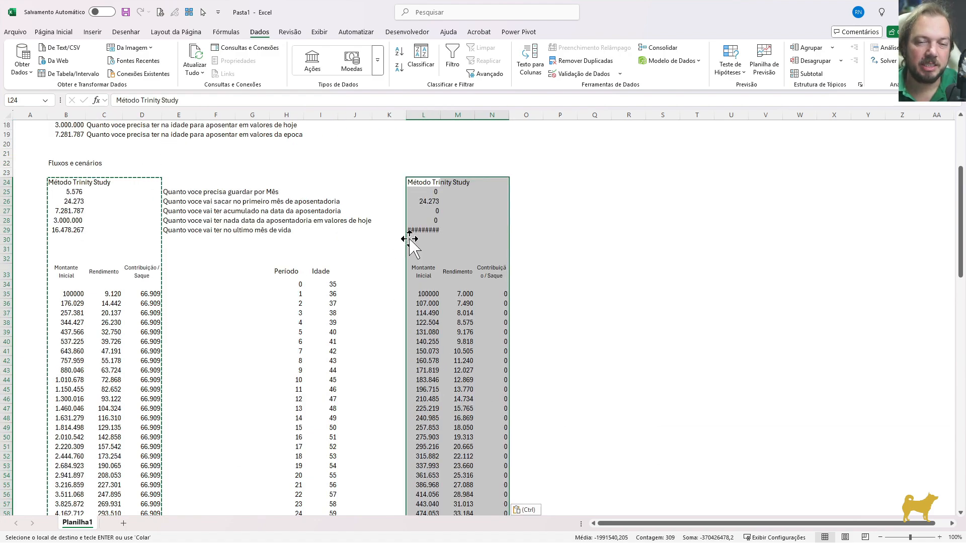
{"action": "left_click", "coordinate": [417, 192]}
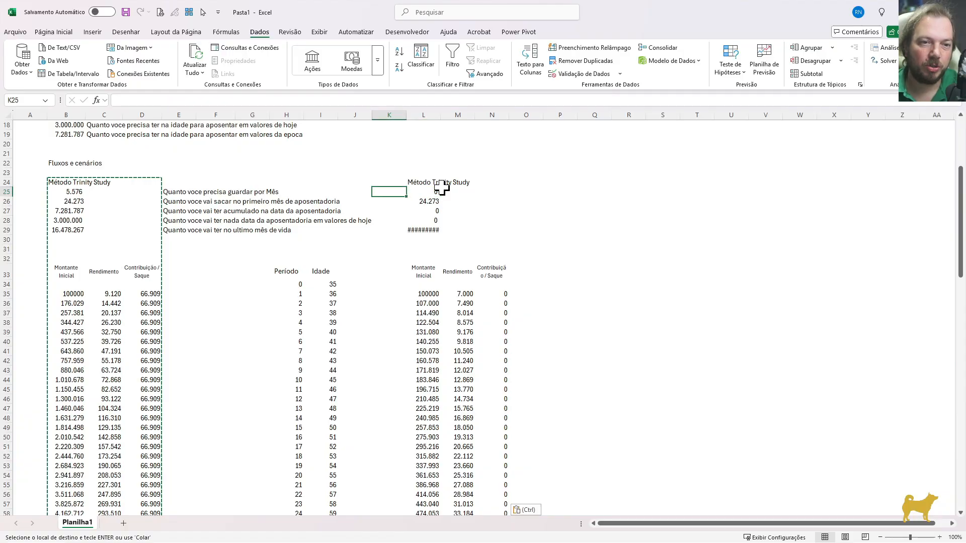
{"action": "type", "text": "="}
{"action": "key", "text": "ctrl+Left"}
{"action": "key", "text": "ctrl+Left"}
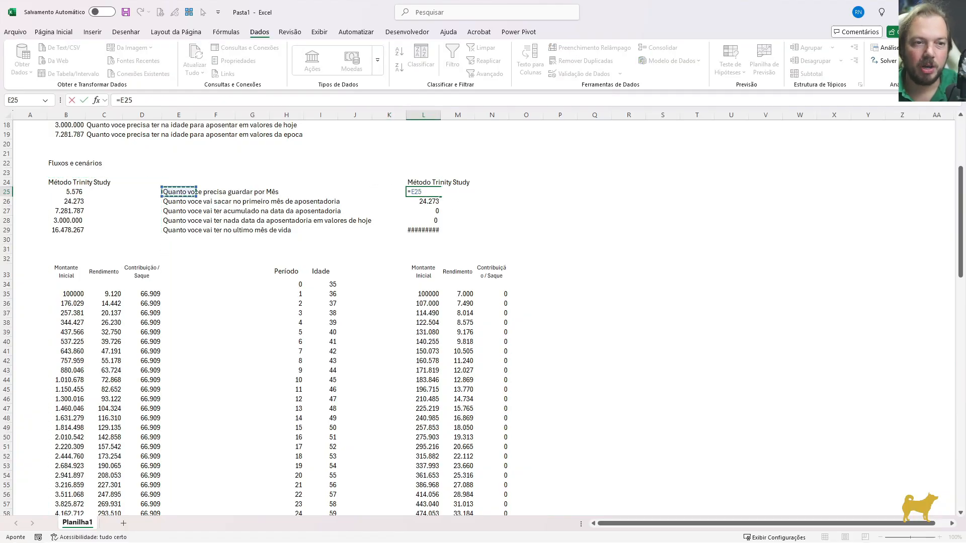
{"action": "key", "text": "Return"}
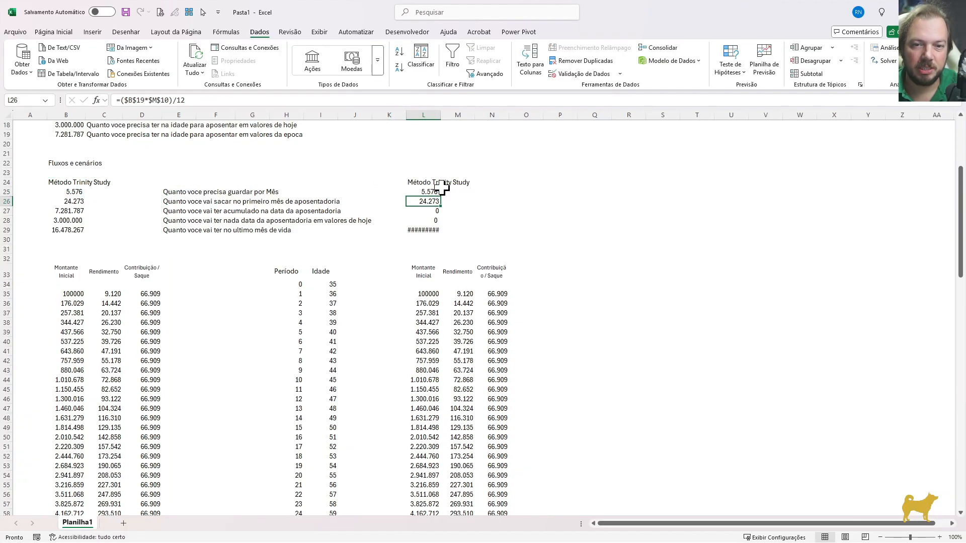
Autofit column L to the final balance in L95 and compare that cell with B95
{"action": "left_click_drag", "start_coordinate": [958, 216], "coordinate": [949, 344]}
{"action": "left_click", "coordinate": [427, 443]}
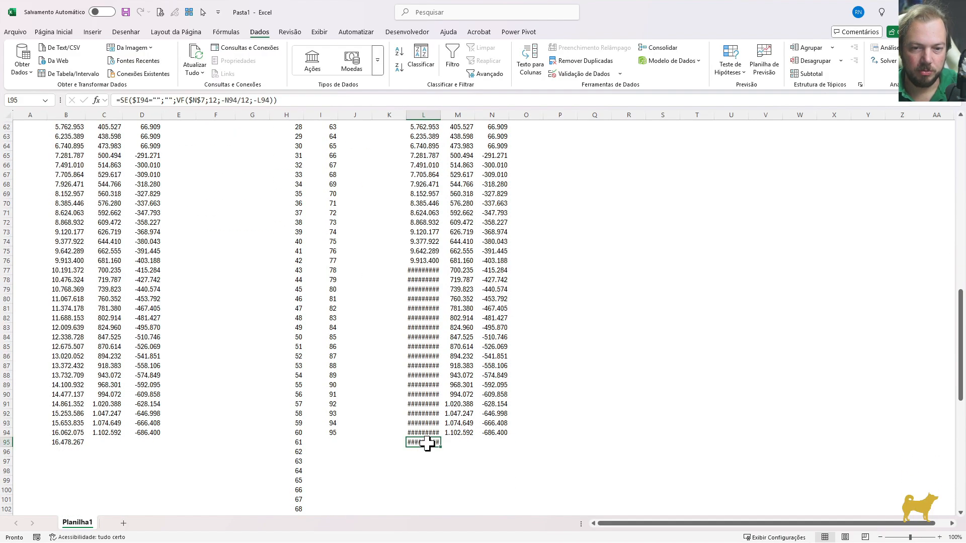
{"action": "key", "text": "o"}
{"action": "key", "text": "c"}
{"action": "key", "text": "a"}
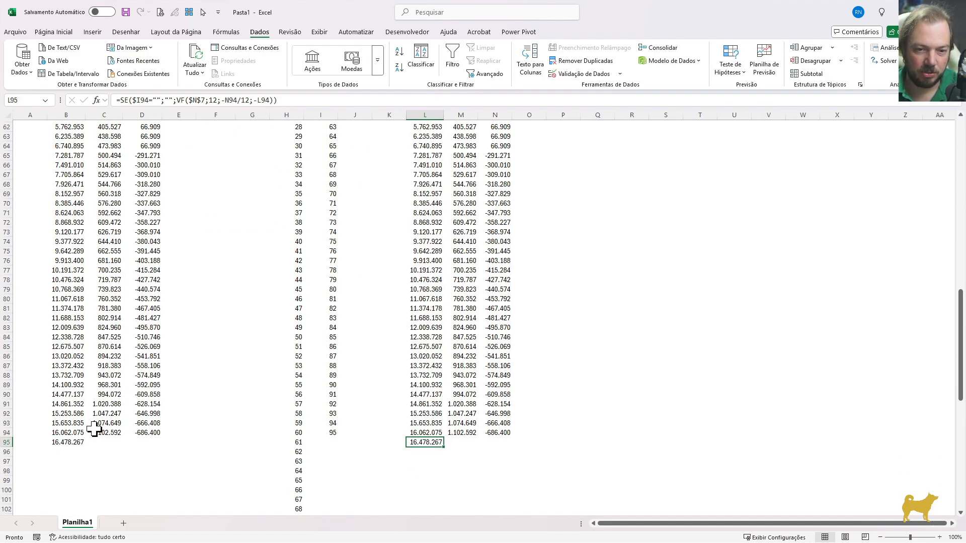
{"action": "left_click", "coordinate": [69, 442]}
{"action": "left_click", "coordinate": [422, 443]}
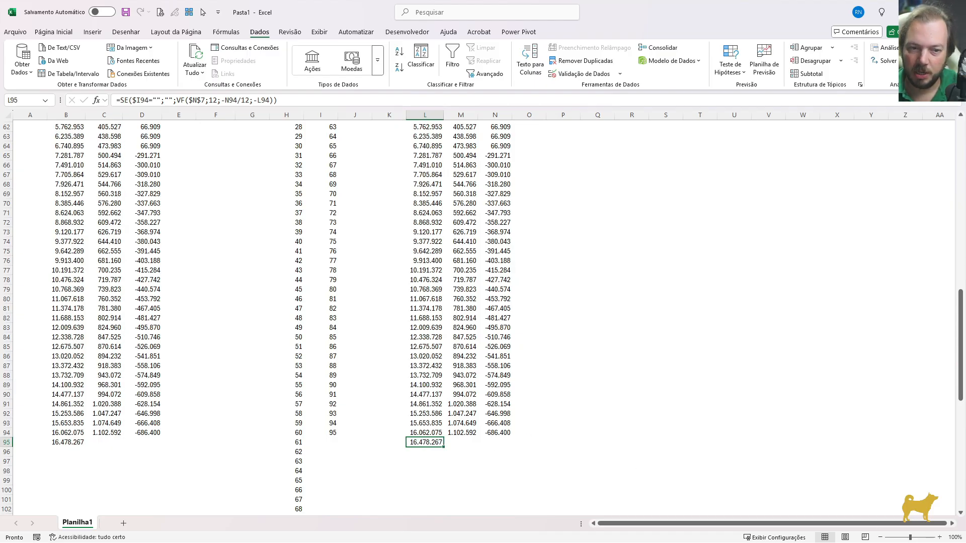
Check the L27 accumulated-at-retirement formula in the copied block and clear that cell
{"action": "left_click_drag", "start_coordinate": [958, 347], "coordinate": [959, 213]}
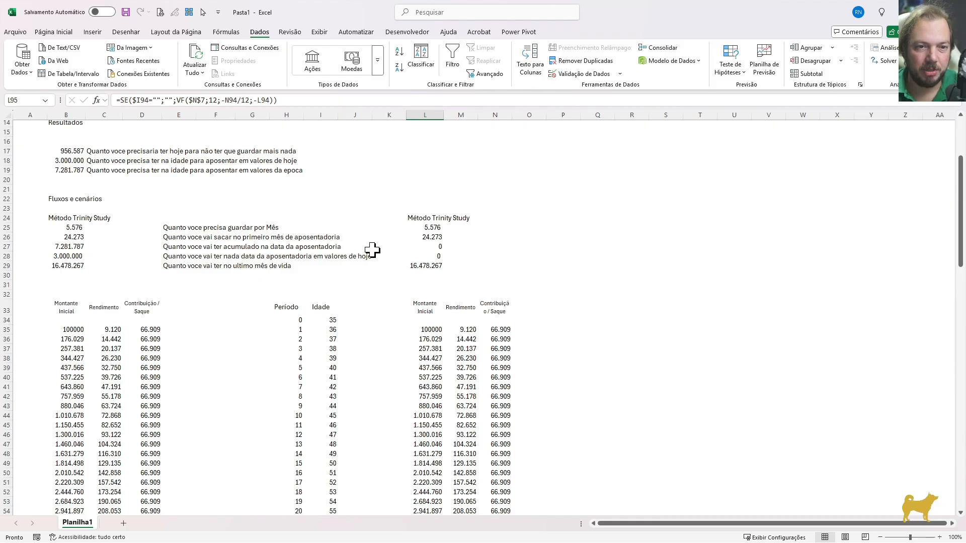
{"action": "left_click", "coordinate": [422, 247]}
{"action": "key", "text": "F2"}
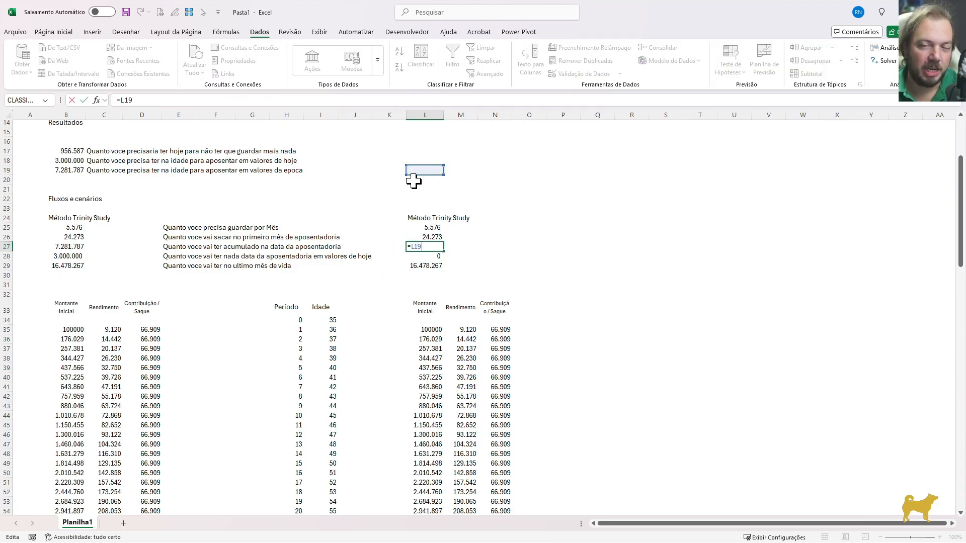
{"action": "key", "text": "Escape"}
Review the cell references in the copied block's L28 present value formula and M37 yield formula
{"action": "key", "text": "Down"}
{"action": "key", "text": "F2"}
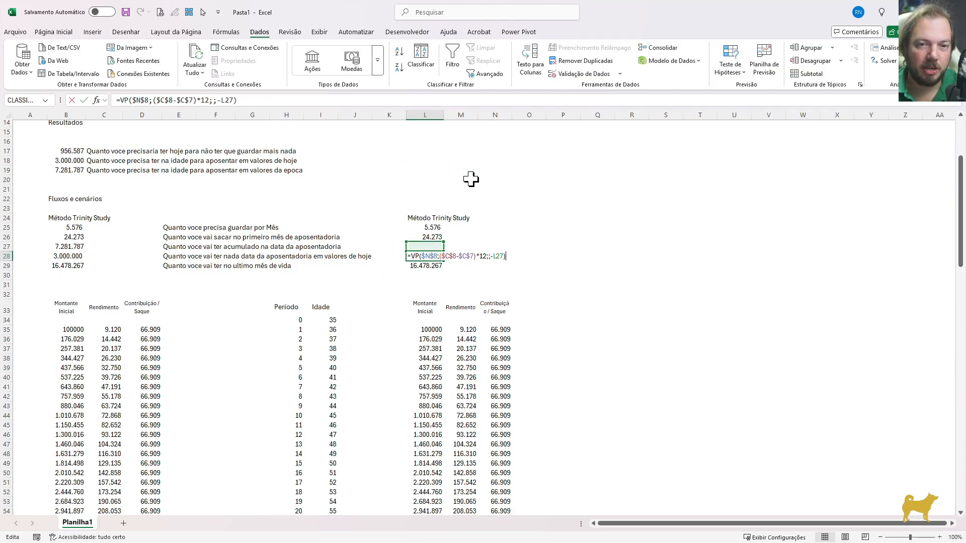
{"action": "scroll", "coordinate": [206, 180], "scroll_direction": "up", "scroll_amount": 5}
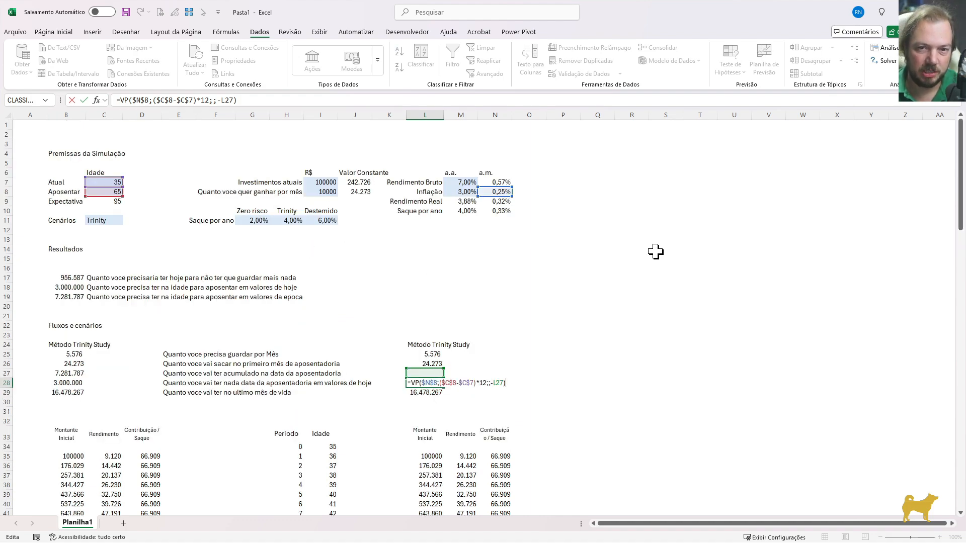
{"action": "key", "text": "Escape"}
{"action": "left_click_drag", "start_coordinate": [959, 148], "coordinate": [951, 181]}
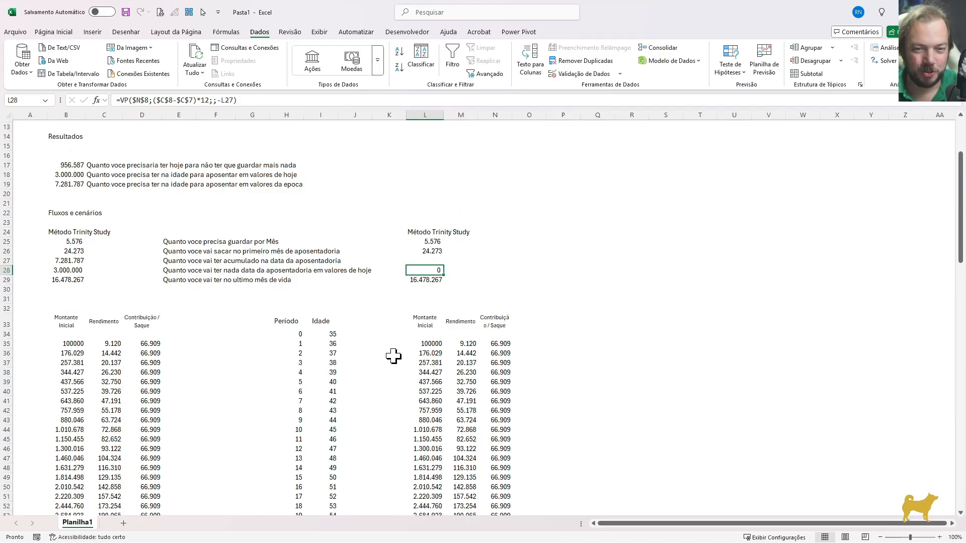
{"action": "left_click", "coordinate": [463, 363]}
{"action": "key", "text": "F2"}
{"action": "key", "text": "Escape"}
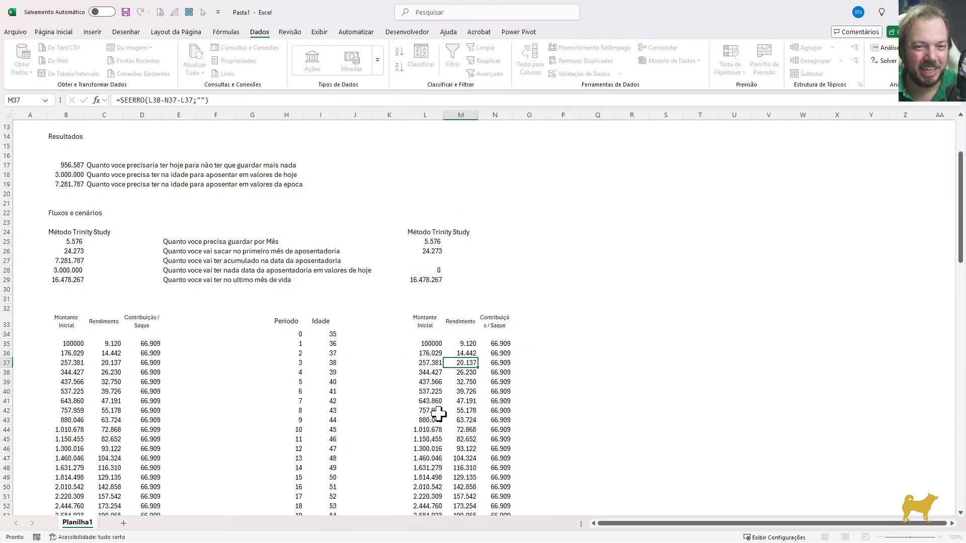
In the N35 contribution/withdrawal formula, redirect the first withdrawal reference from $B$26 to $L$26
{"action": "left_click", "coordinate": [493, 347]}
{"action": "key", "text": "F2"}
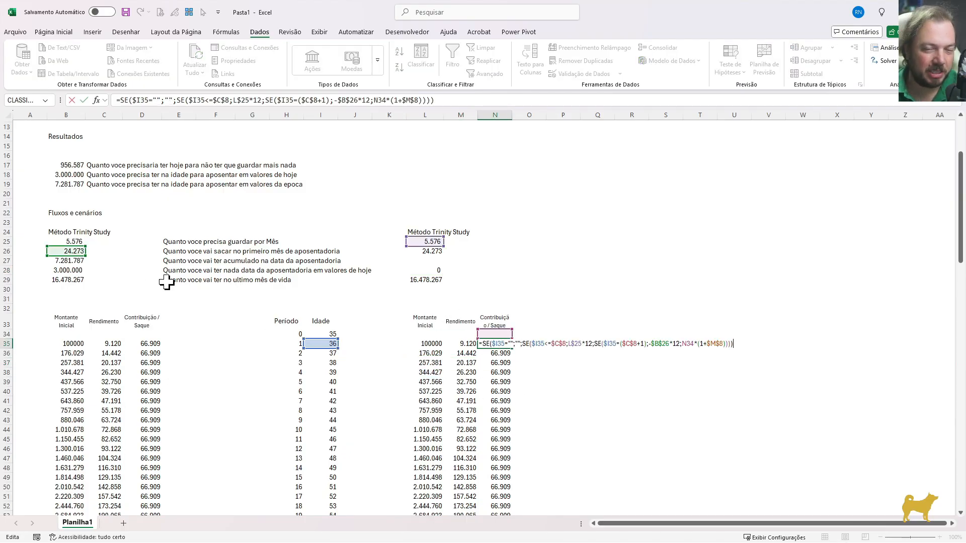
{"action": "left_click_drag", "start_coordinate": [70, 256], "coordinate": [426, 256]}
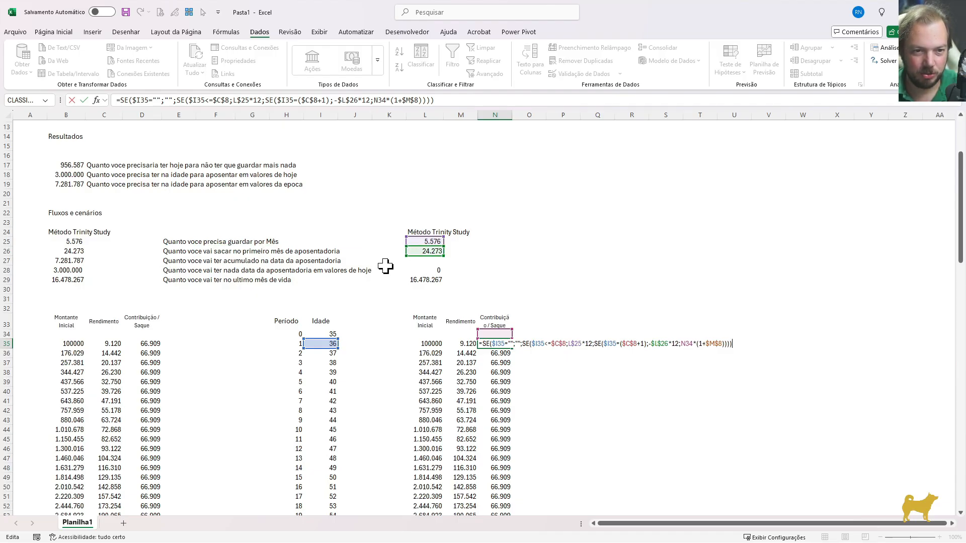
{"action": "key", "text": "Return"}
Fill the revised N35 formula down the copied contribution/withdrawal column through N134
{"action": "key", "text": "Up"}
{"action": "key", "text": "ctrl+shift+Down"}
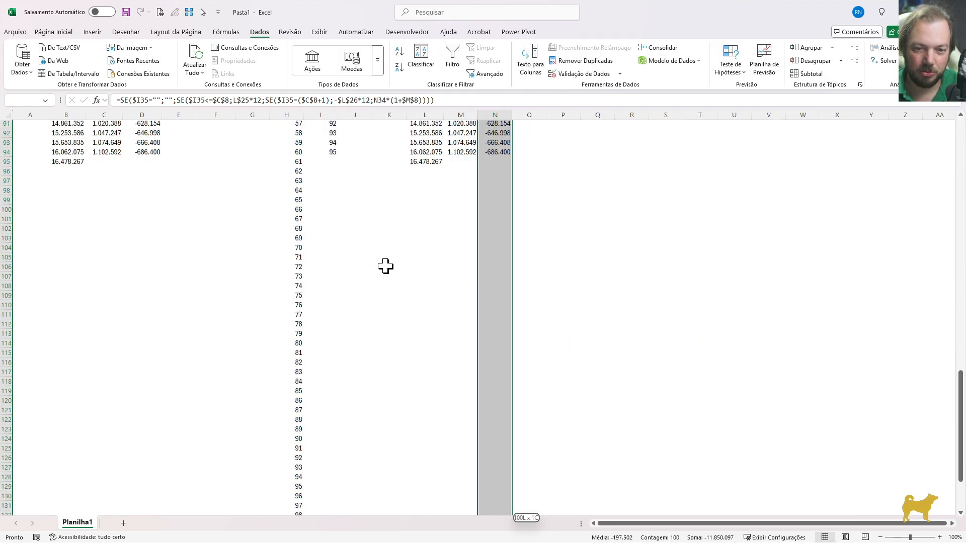
{"action": "key", "text": "ctrl+q"}
{"action": "key", "text": "Escape"}
{"action": "key", "text": "ctrl+Up"}
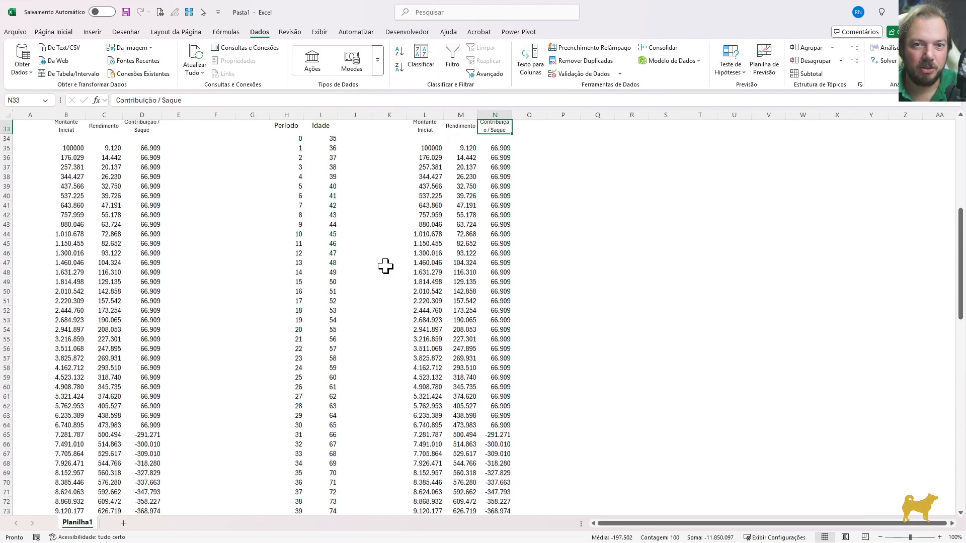
Examine the copied block's first withdrawal, monthly saving and last-month balance formulas alongside the simulation assumptions
{"action": "scroll", "coordinate": [377, 252], "scroll_direction": "up", "scroll_amount": 4}
{"action": "left_click", "coordinate": [425, 172]}
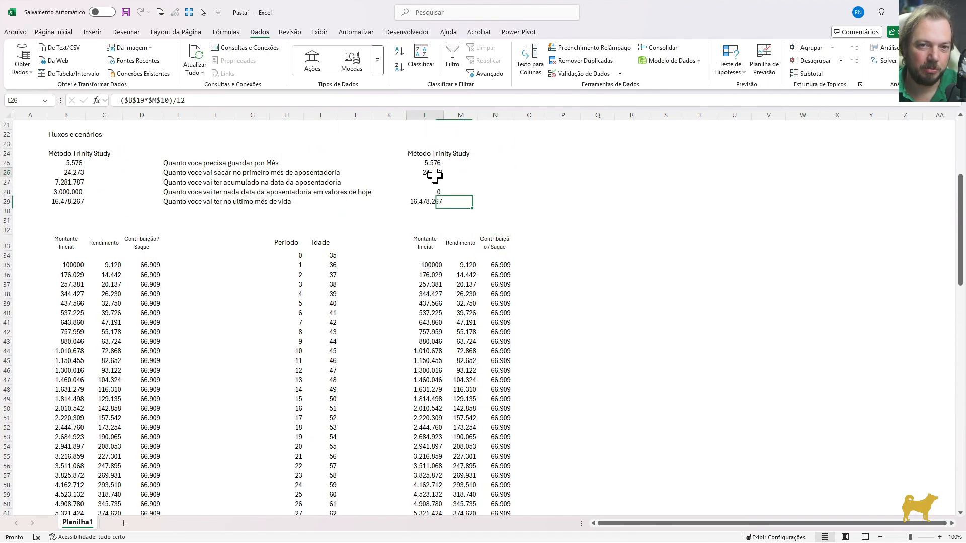
{"action": "left_click", "coordinate": [121, 174]}
{"action": "scroll", "coordinate": [221, 206], "scroll_direction": "up", "scroll_amount": 2}
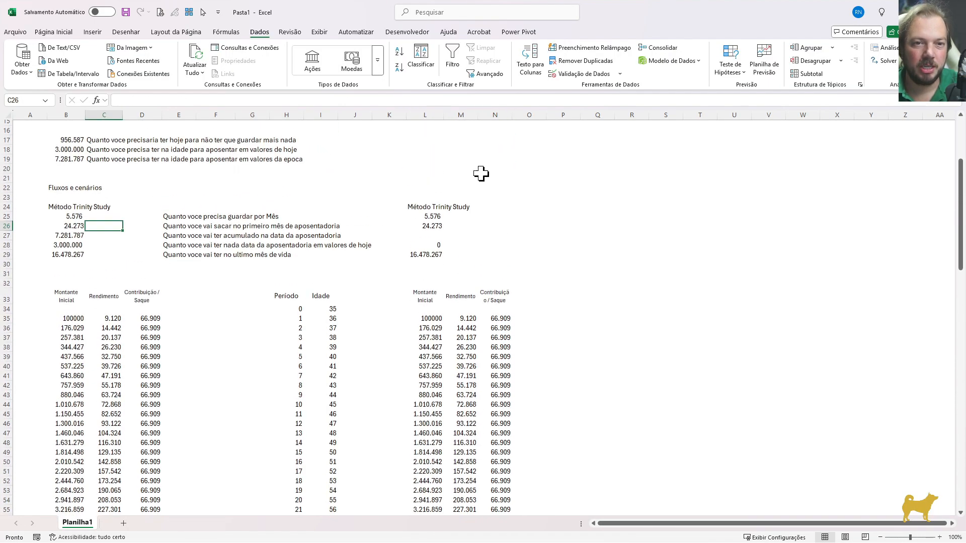
{"action": "scroll", "coordinate": [952, 162], "scroll_direction": "up", "scroll_amount": 5}
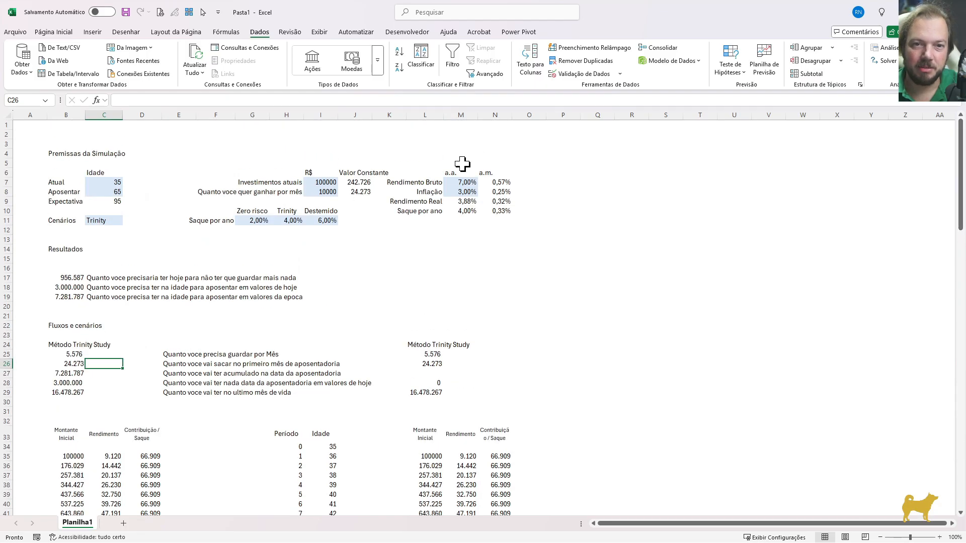
{"action": "left_click", "coordinate": [352, 191]}
{"action": "left_click", "coordinate": [429, 355]}
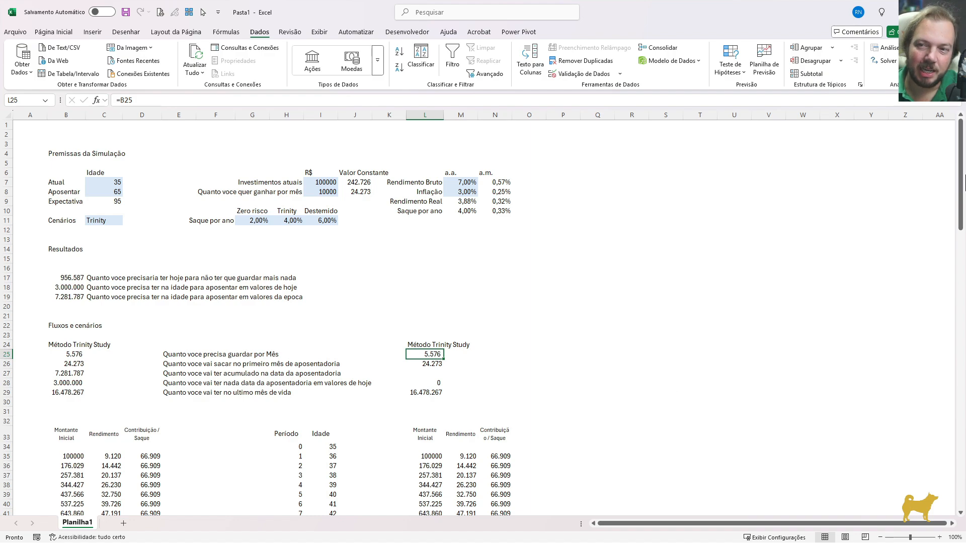
{"action": "left_click", "coordinate": [425, 393]}
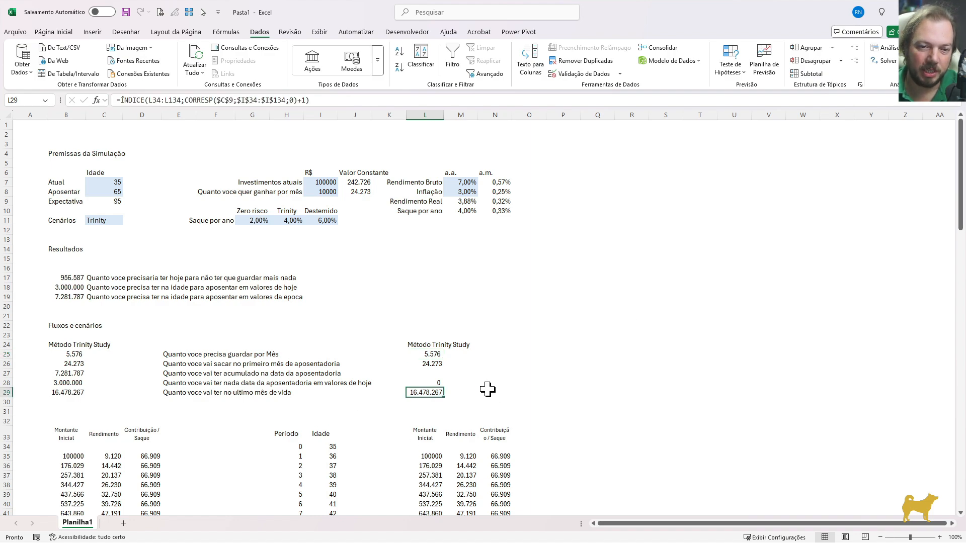
Try monthly savings of 4000 and 3000 in L25 to test the last-month balance in L29
{"action": "left_click", "coordinate": [426, 354]}
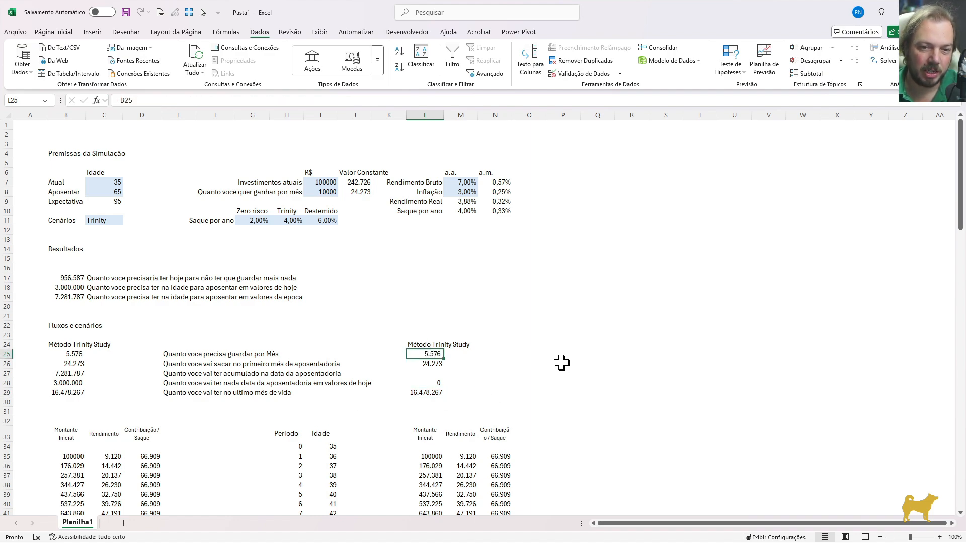
{"action": "type", "text": "4.00"}
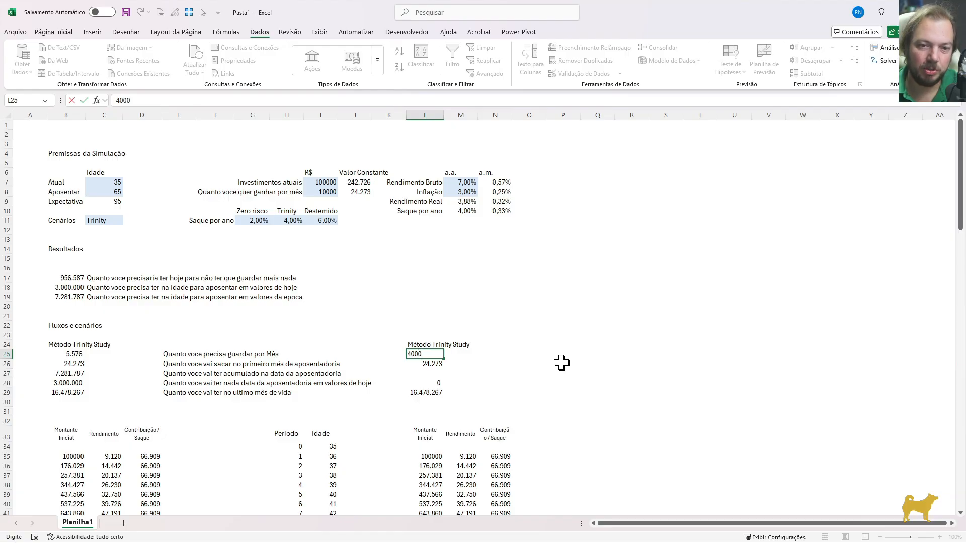
{"action": "type", "text": "0"}
{"action": "key", "text": "Return"}
{"action": "key", "text": "Up"}
{"action": "type", "text": "3.0"}
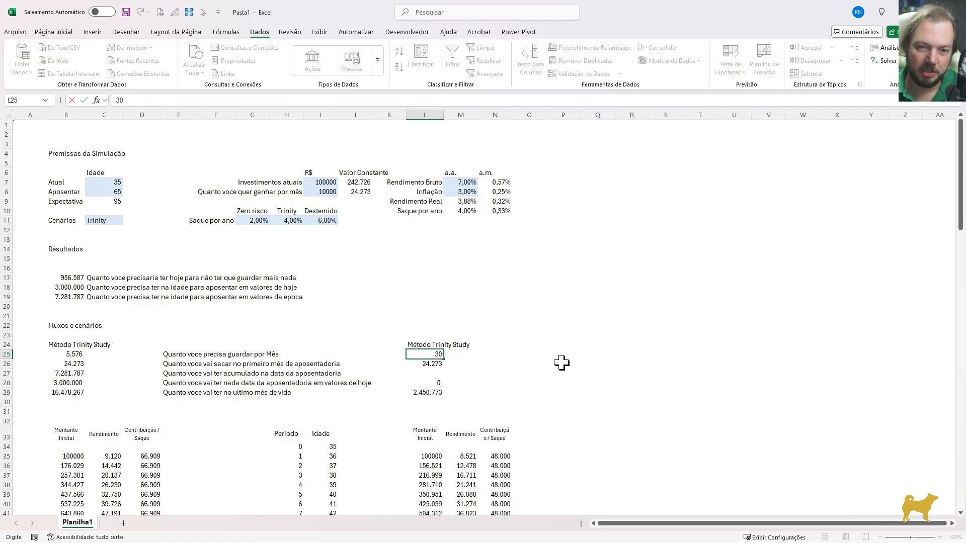
{"action": "type", "text": "00"}
{"action": "key", "text": "Return"}
{"action": "key", "text": "Up"}
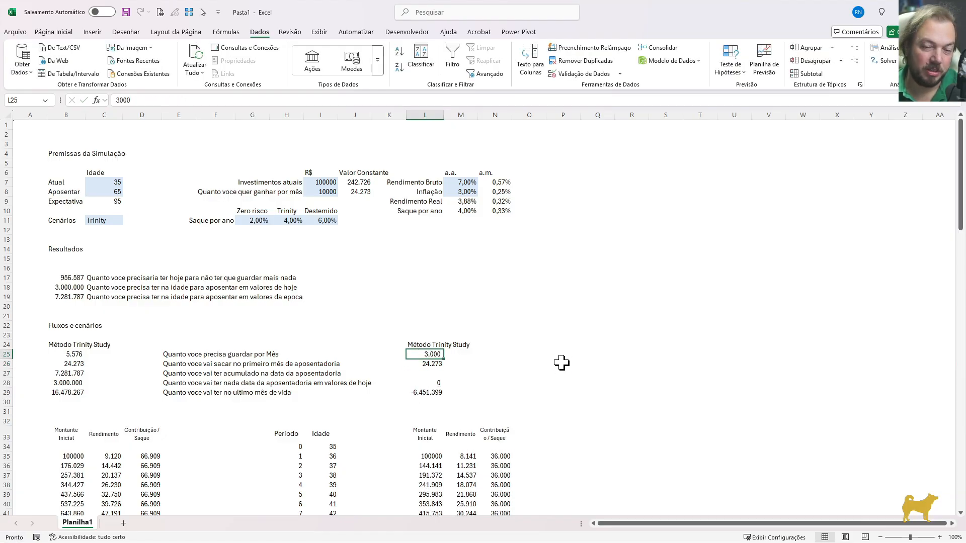
Try a monthly saving of 3500 in L25 to test the last-month balance
{"action": "key", "text": "Down"}
{"action": "key", "text": "Down"}
{"action": "key", "text": "Down"}
{"action": "key", "text": "Up"}
{"action": "key", "text": "Up"}
{"action": "key", "text": "Up"}
{"action": "type", "text": "3500"}
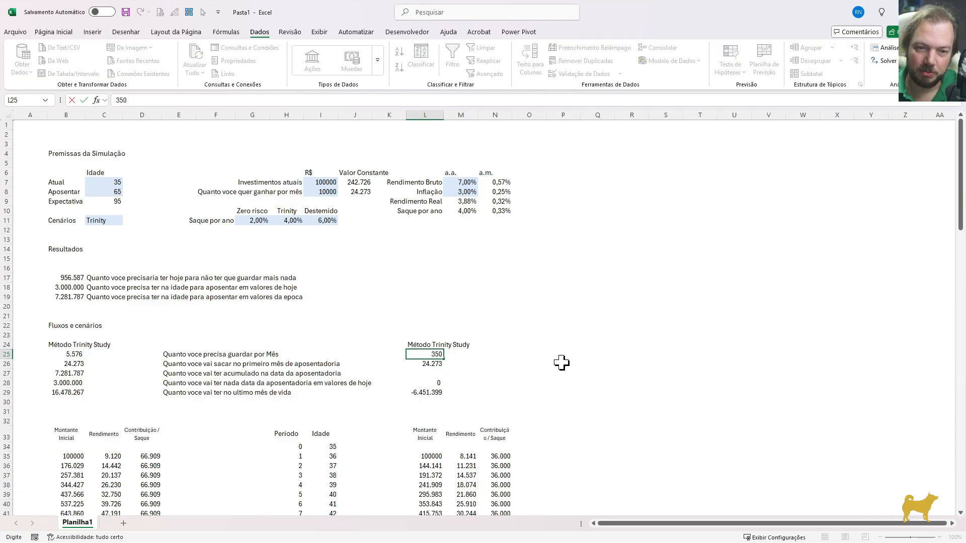
{"action": "key", "text": "ctrl+Return"}
{"action": "key", "text": "Down"}
Set the monthly saving in L25 to 3660 and check the last-month balance in L29
{"action": "key", "text": "Up"}
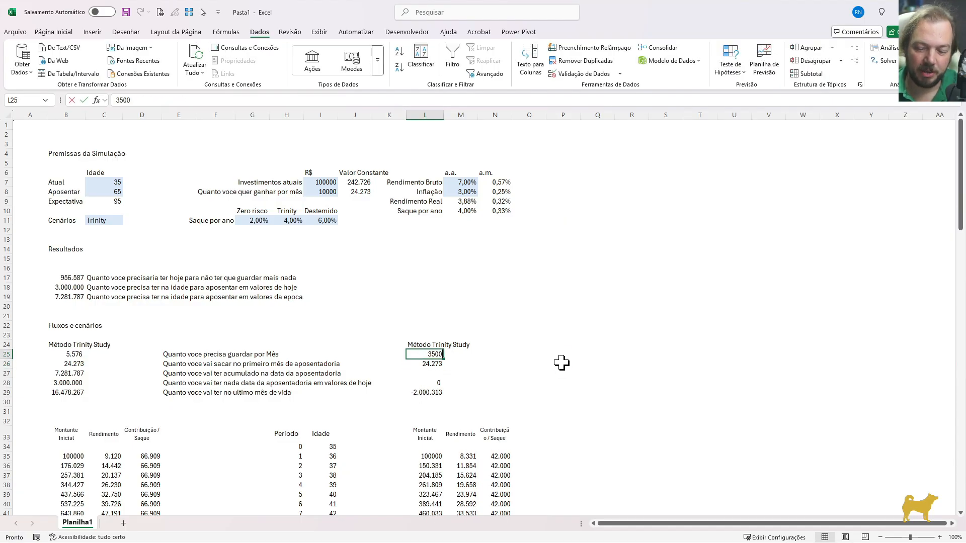
{"action": "type", "text": "3.6"}
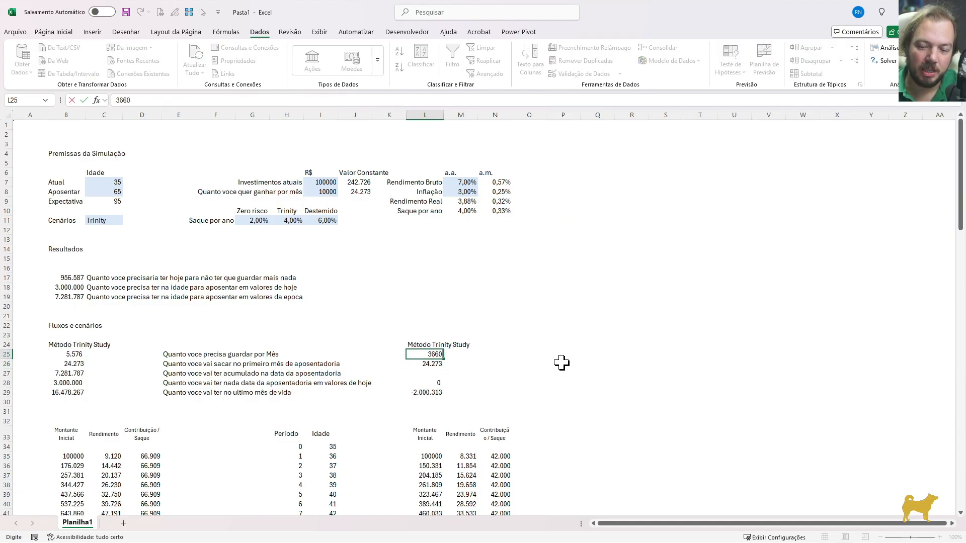
{"action": "type", "text": "60"}
{"action": "key", "text": "Return"}
{"action": "left_click", "coordinate": [428, 394]}
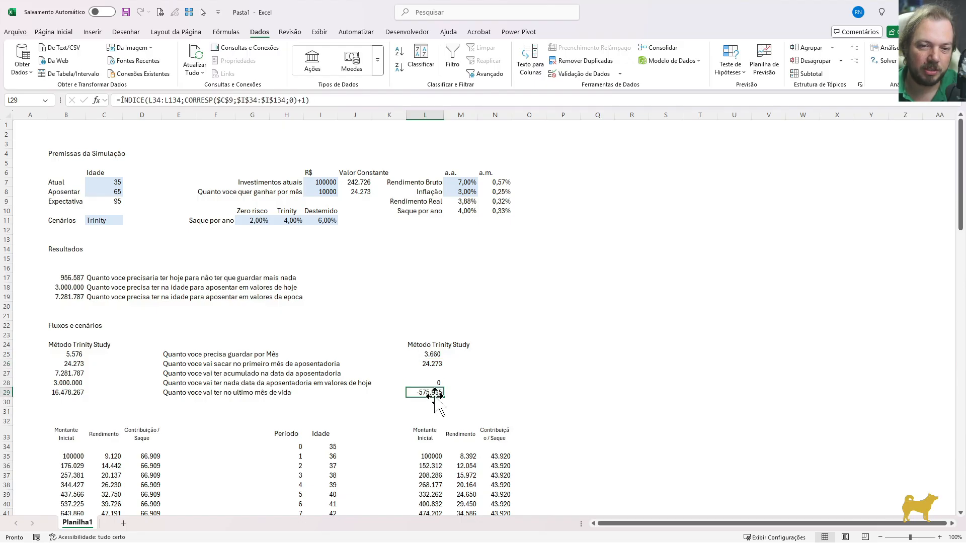
{"action": "left_click", "coordinate": [433, 355]}
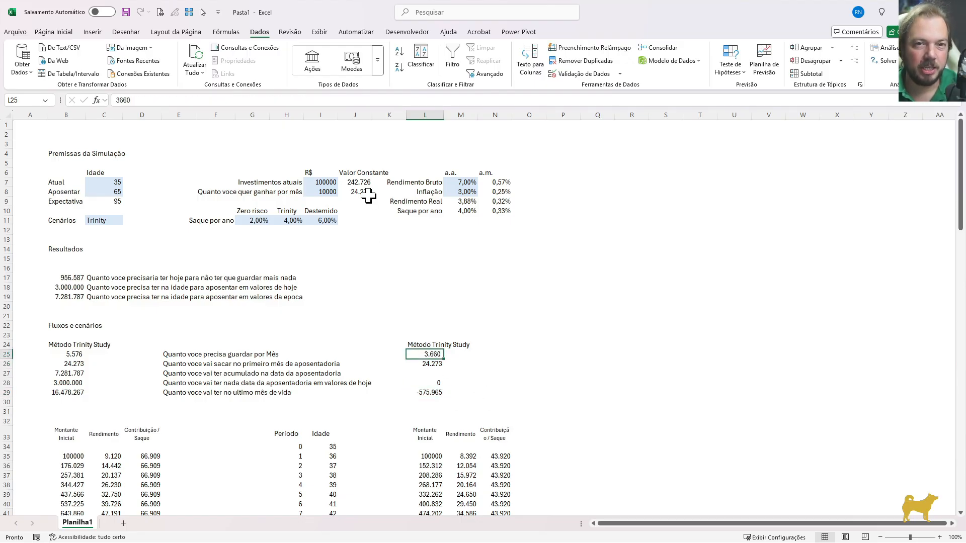
Run Goal Seek to bring the last-month balance in L29 to 0 by changing the monthly saving in L25
{"action": "left_click", "coordinate": [226, 32]}
{"action": "left_click", "coordinate": [257, 34]}
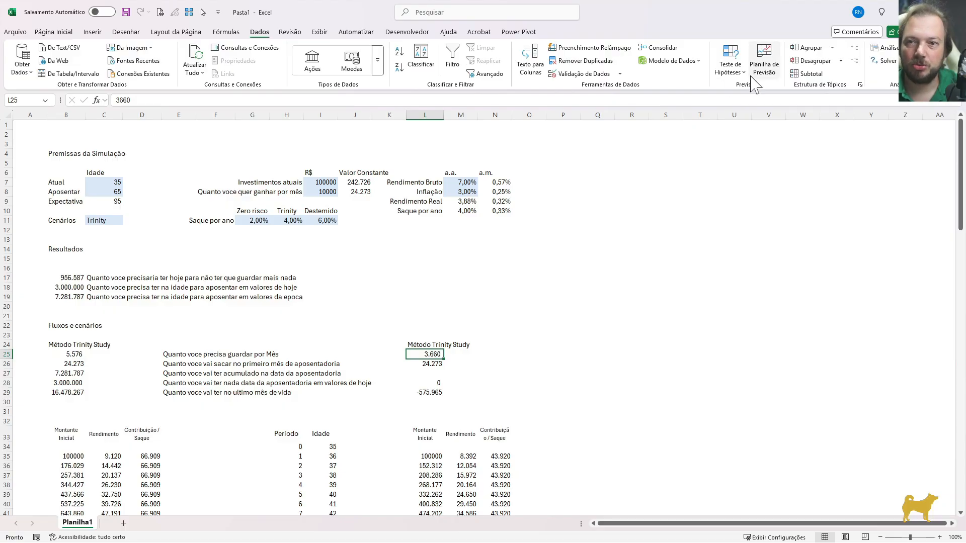
{"action": "left_click", "coordinate": [729, 68]}
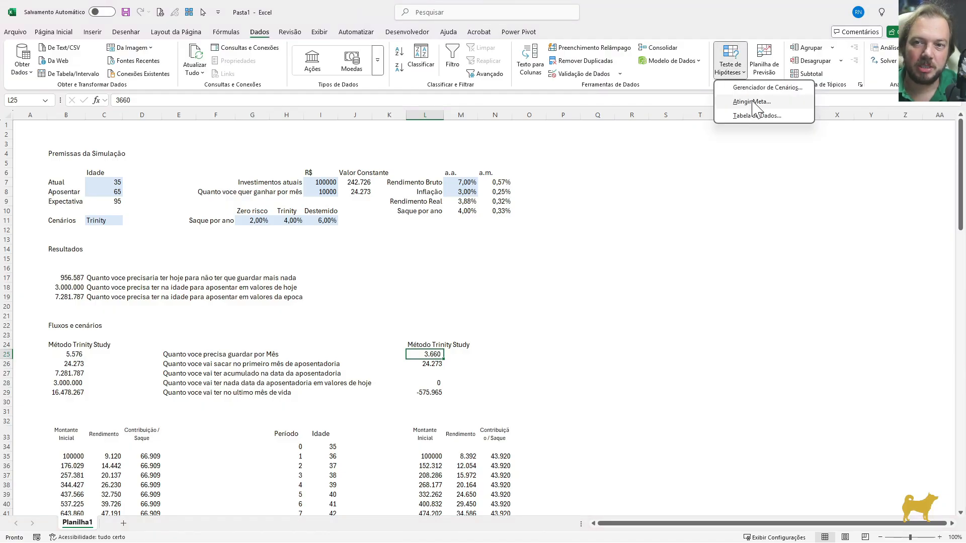
{"action": "left_click", "coordinate": [751, 102]}
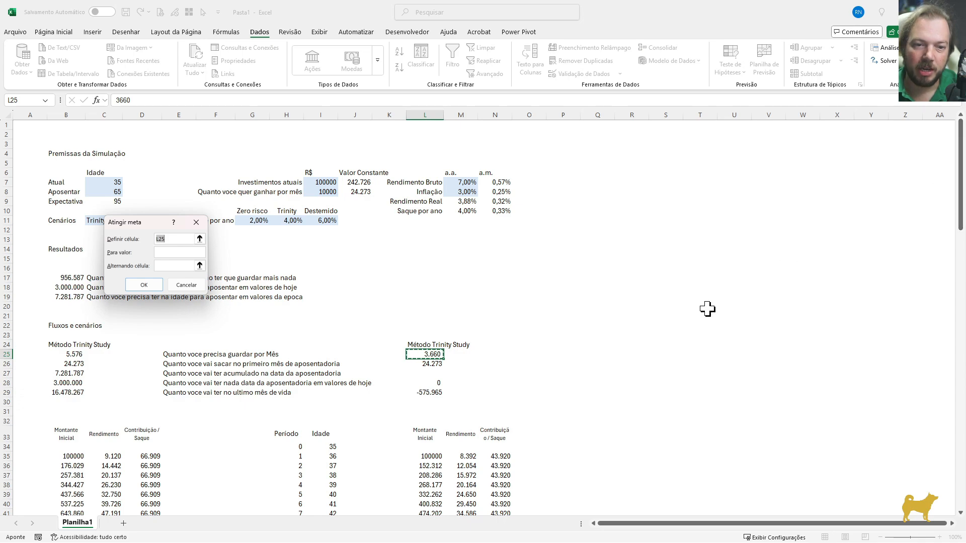
{"action": "left_click", "coordinate": [424, 393]}
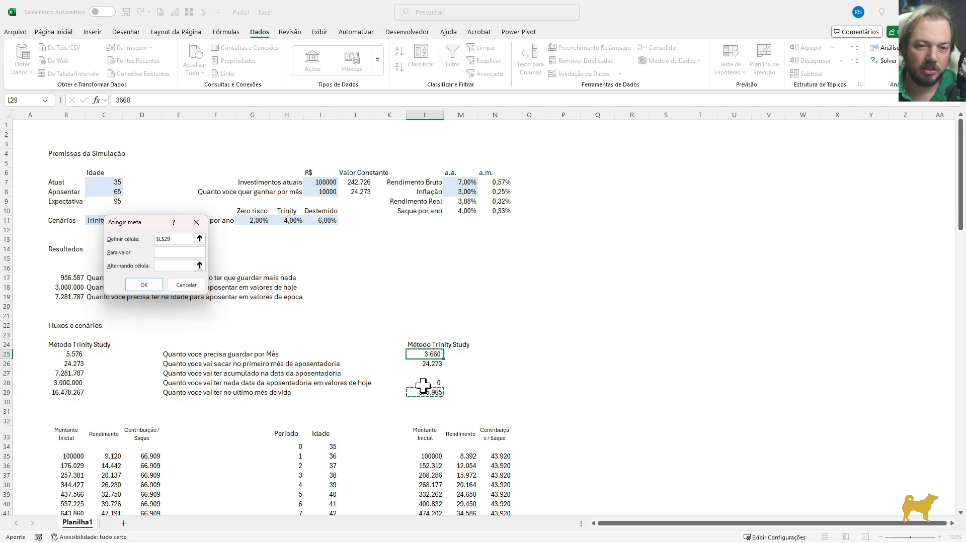
{"action": "left_click", "coordinate": [175, 253]}
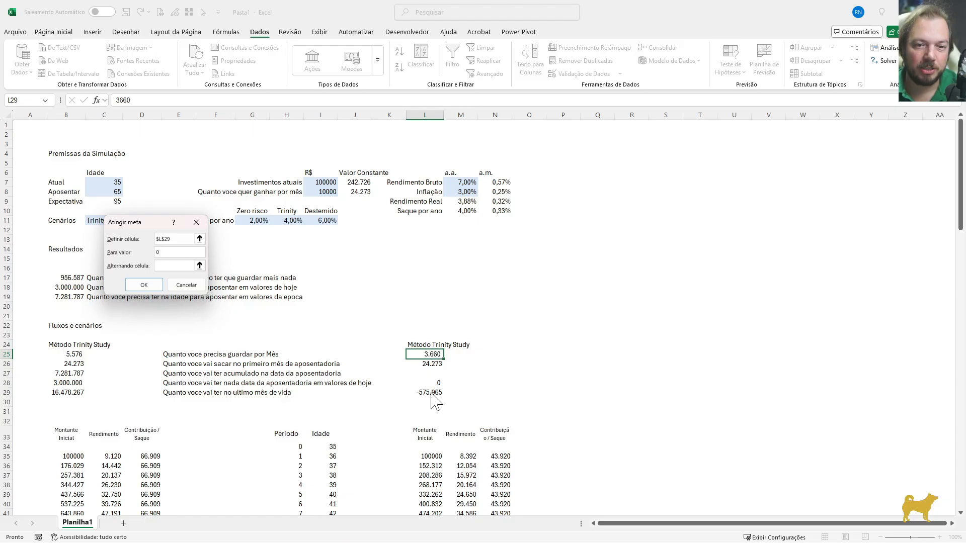
{"action": "left_click", "coordinate": [200, 265]}
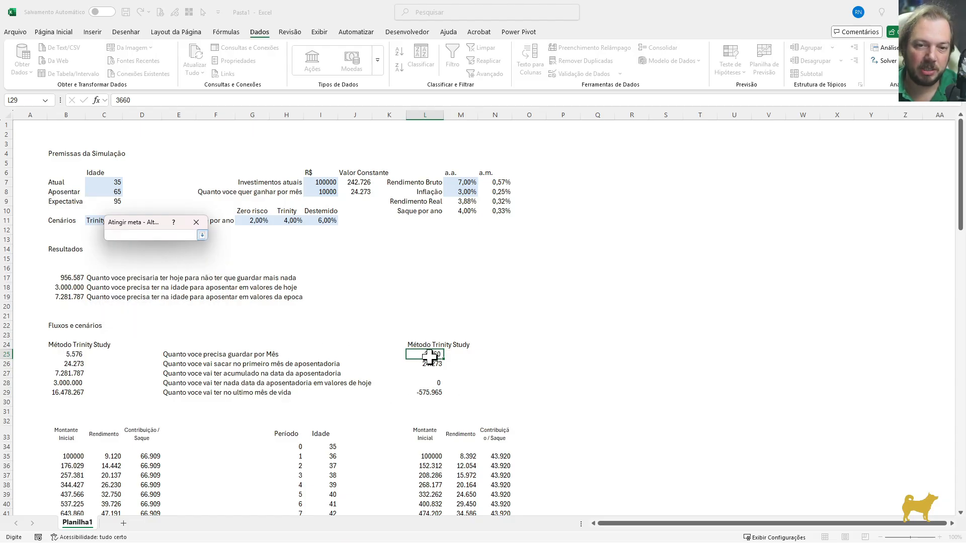
{"action": "left_click", "coordinate": [425, 354]}
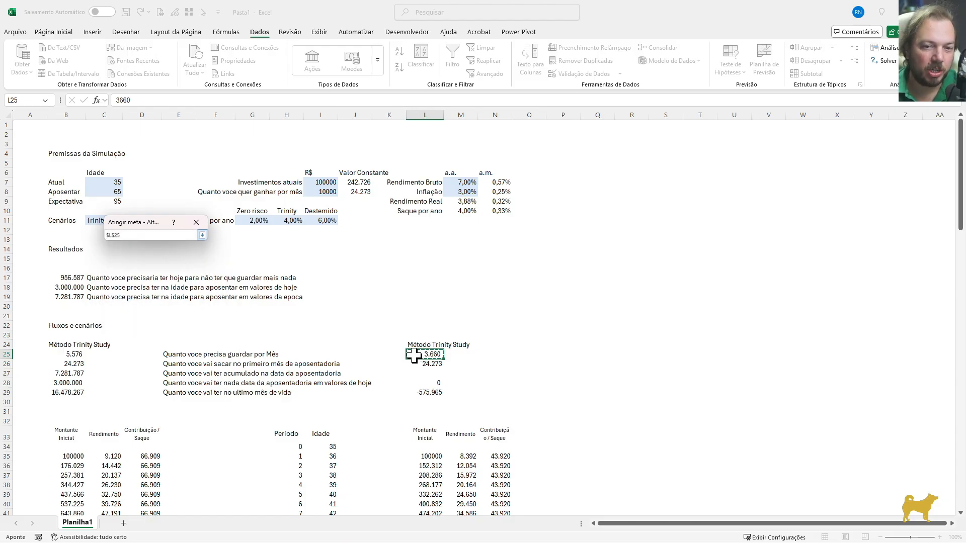
{"action": "left_click", "coordinate": [202, 234]}
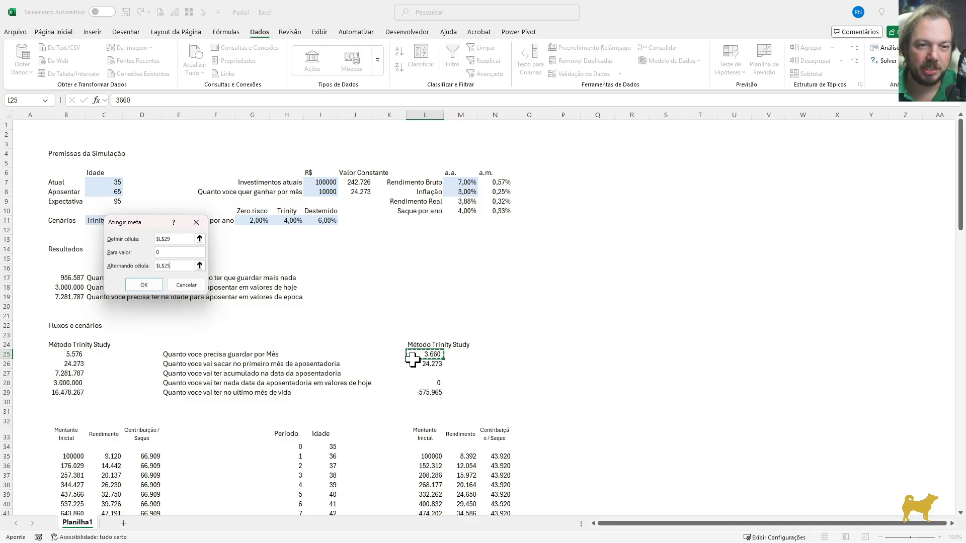
{"action": "left_click", "coordinate": [144, 285]}
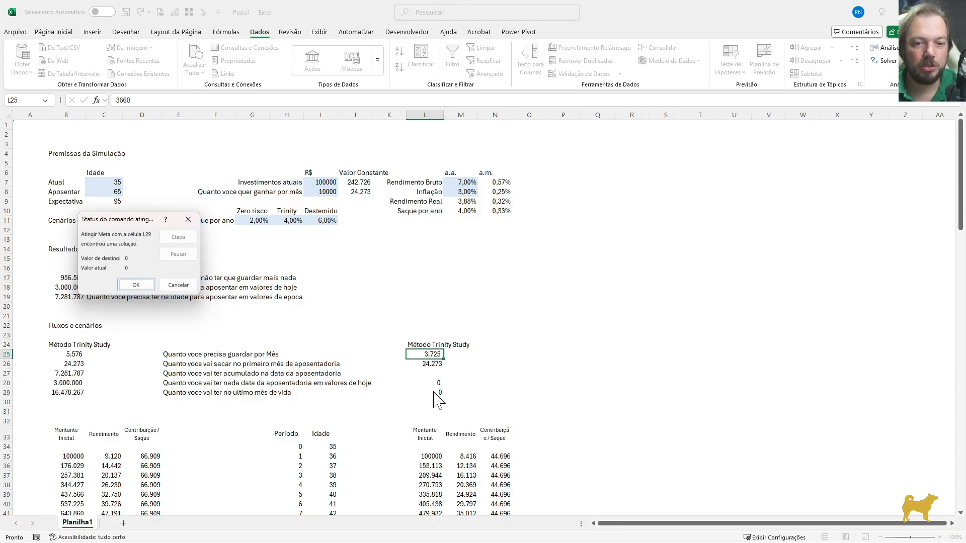
{"action": "left_click", "coordinate": [135, 284]}
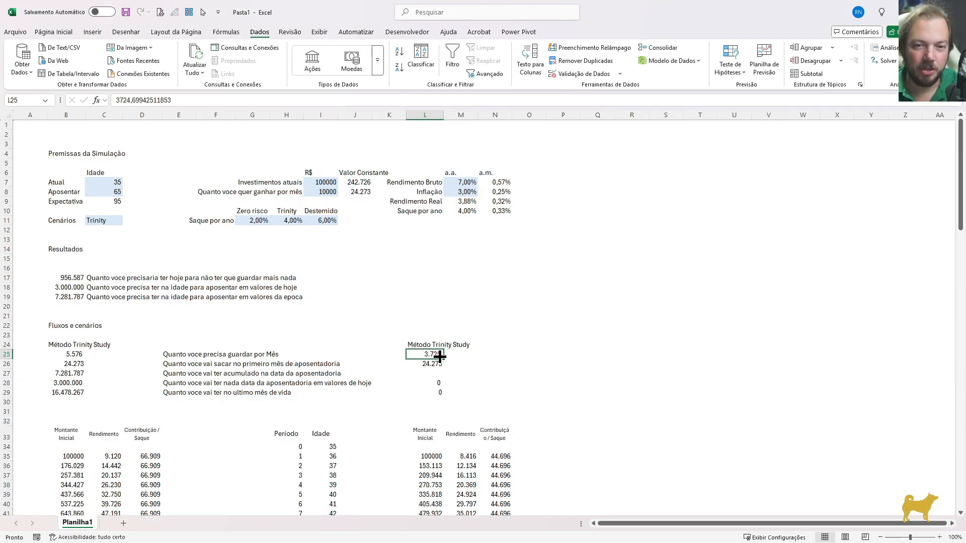
Compare the monthly savings in B25 and L25, and examine the final-age balance in L95 and the age assumptions
{"action": "left_click", "coordinate": [74, 356]}
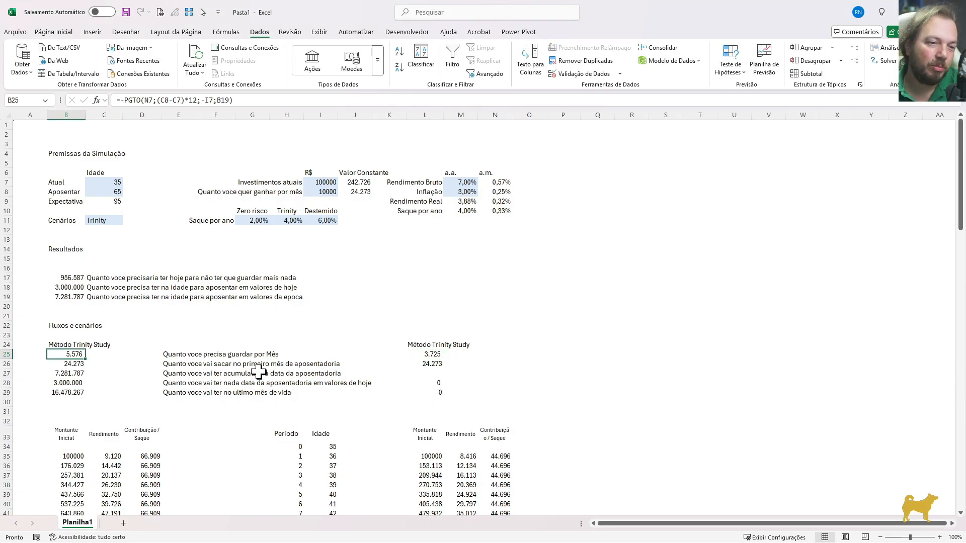
{"action": "left_click", "coordinate": [431, 355]}
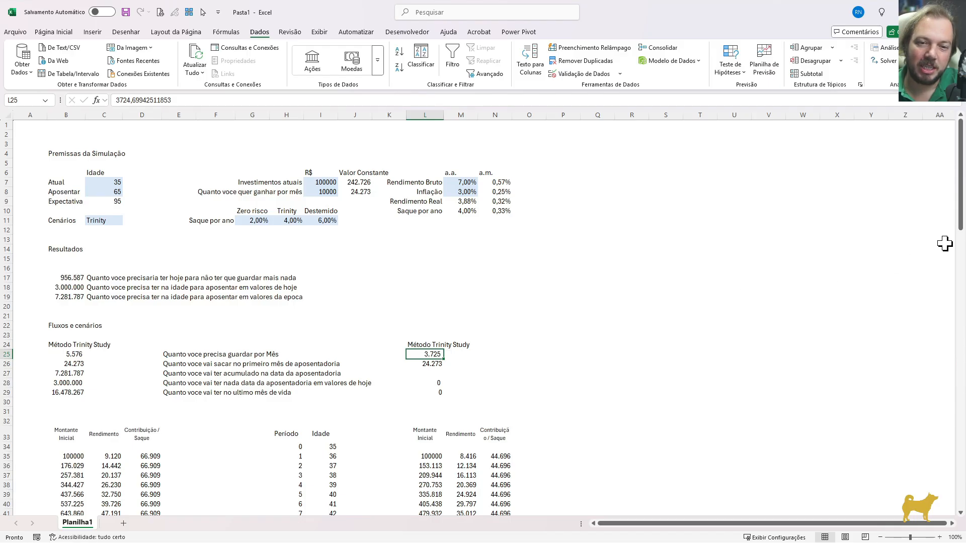
{"action": "left_click_drag", "start_coordinate": [961, 212], "coordinate": [962, 410]}
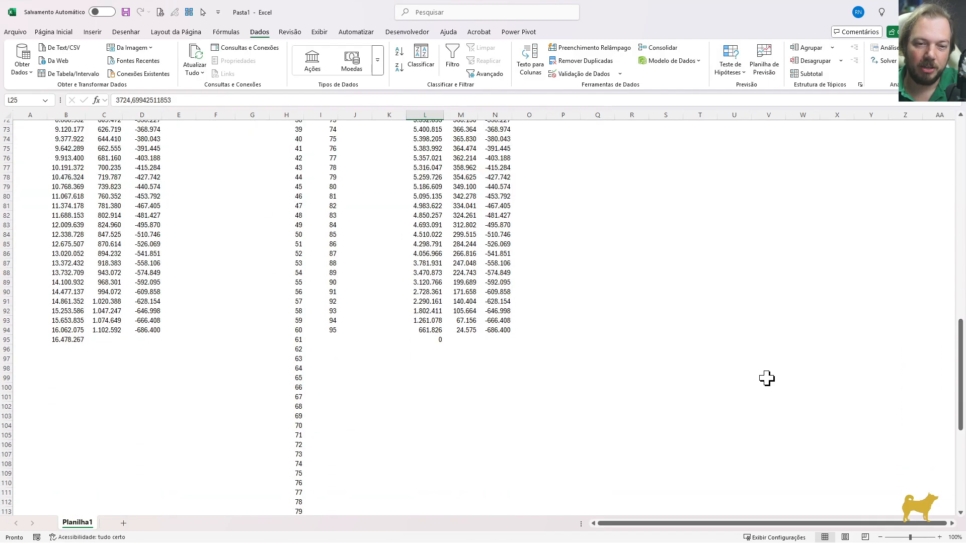
{"action": "left_click", "coordinate": [334, 330]}
{"action": "left_click", "coordinate": [433, 339]}
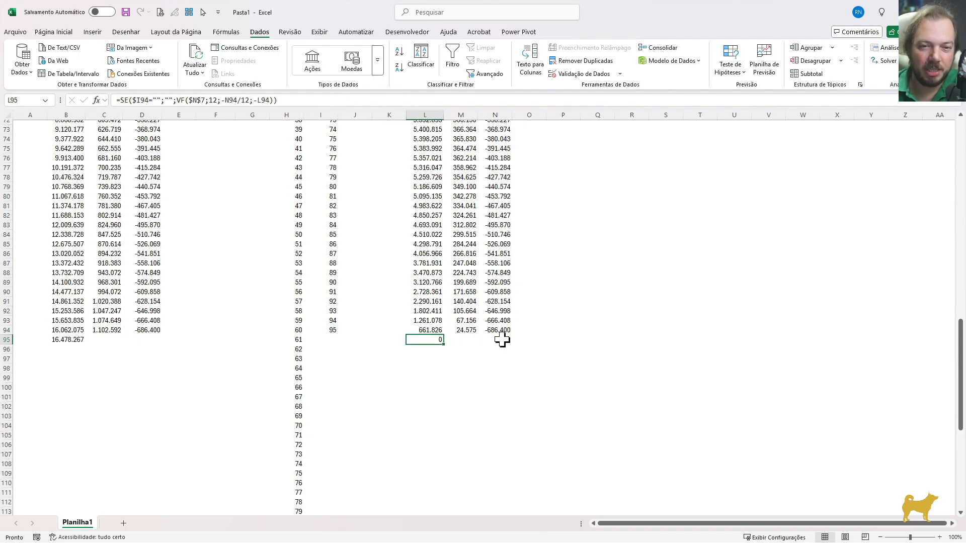
{"action": "scroll", "coordinate": [762, 206], "scroll_direction": "up", "scroll_amount": 20}
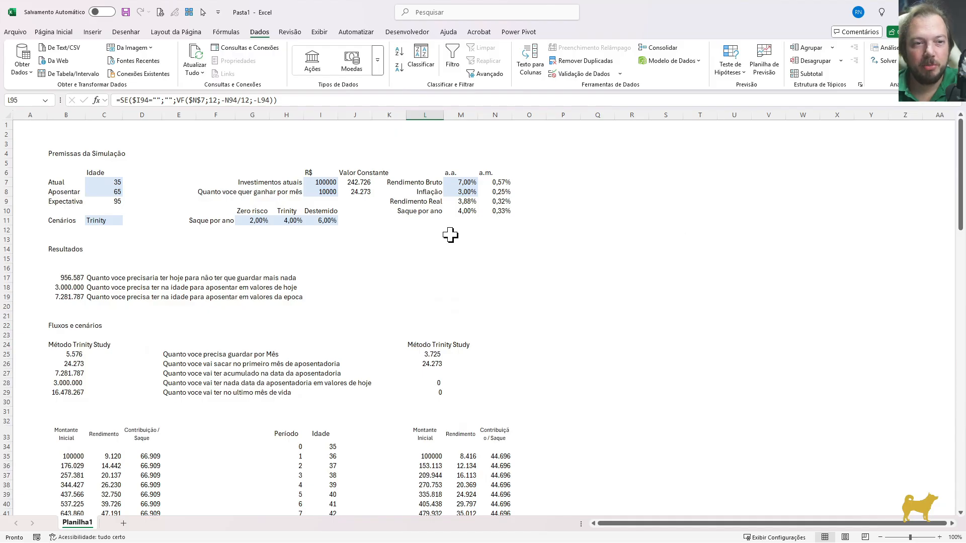
{"action": "left_click", "coordinate": [119, 202]}
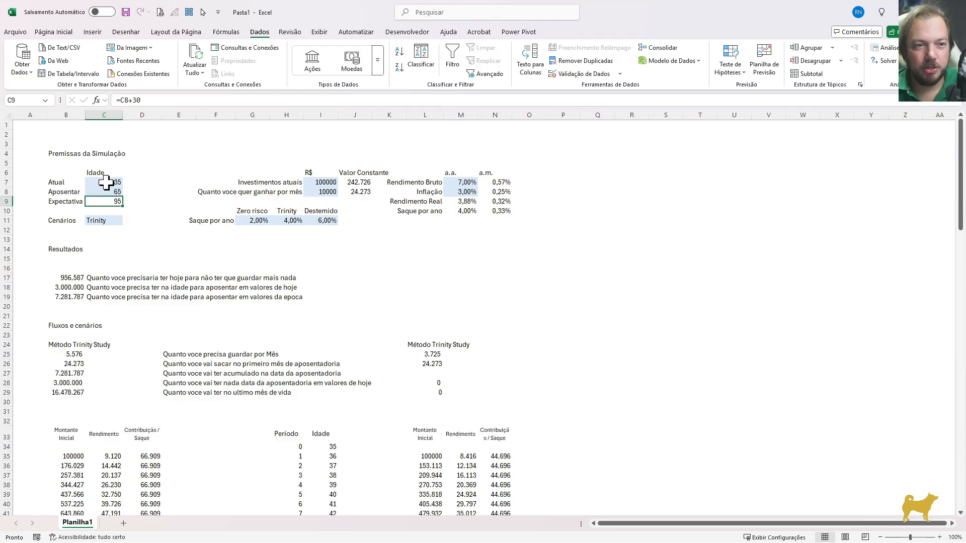
{"action": "left_click_drag", "start_coordinate": [108, 182], "coordinate": [108, 193]}
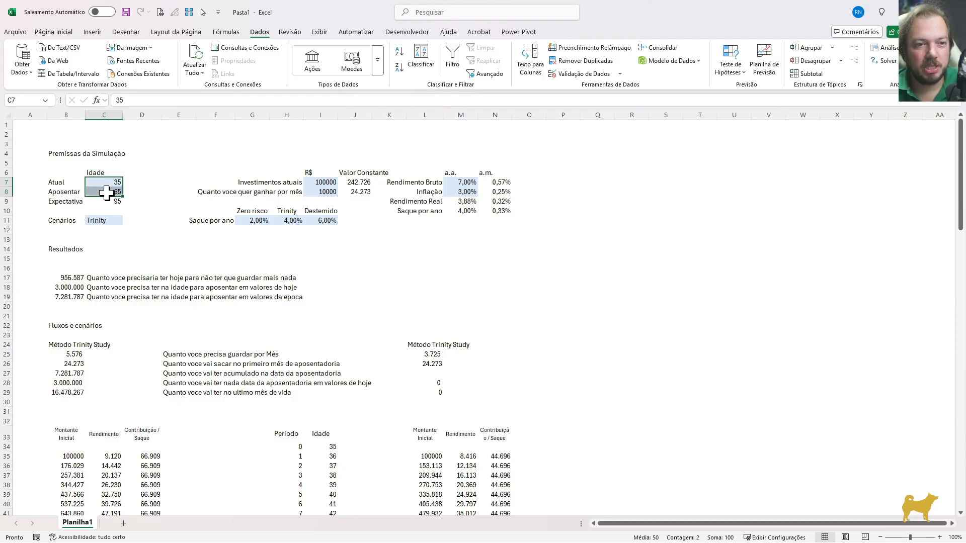
{"action": "left_click", "coordinate": [67, 355]}
{"action": "left_click", "coordinate": [430, 355]}
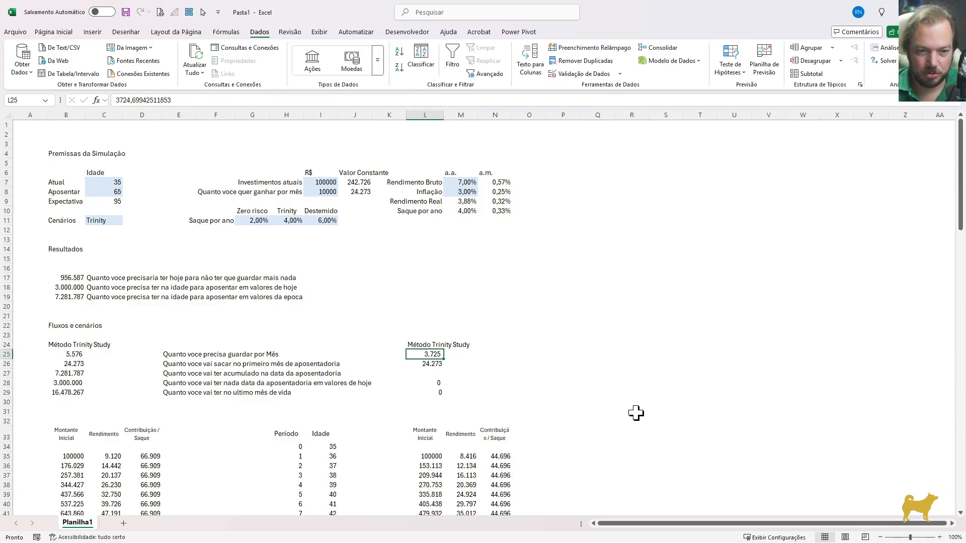
Copy the text of the last-month balance formula in L29
{"action": "key", "text": "Left"}
{"action": "key", "text": "Left"}
{"action": "key", "text": "Left"}
{"action": "key", "text": "Left"}
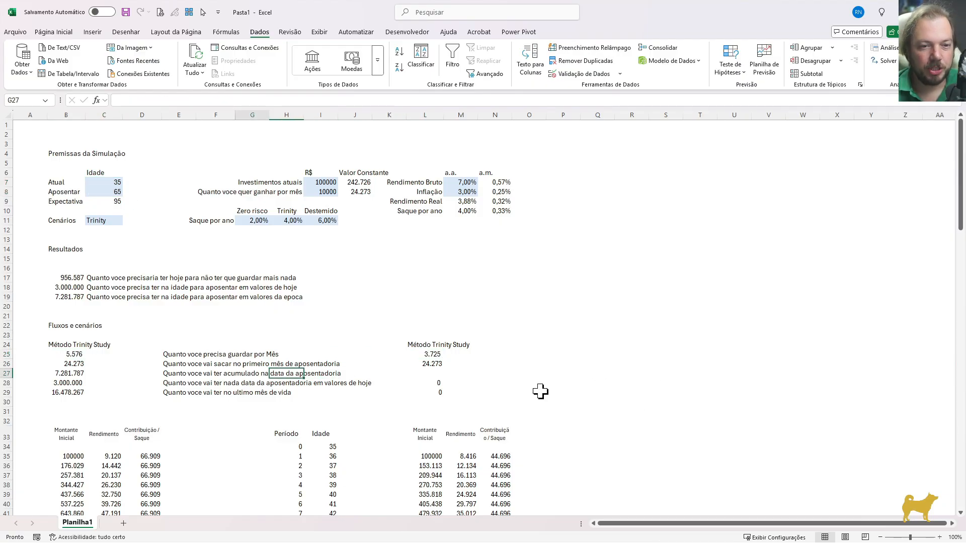
{"action": "key", "text": "Right"}
{"action": "key", "text": "Right"}
{"action": "key", "text": "Right"}
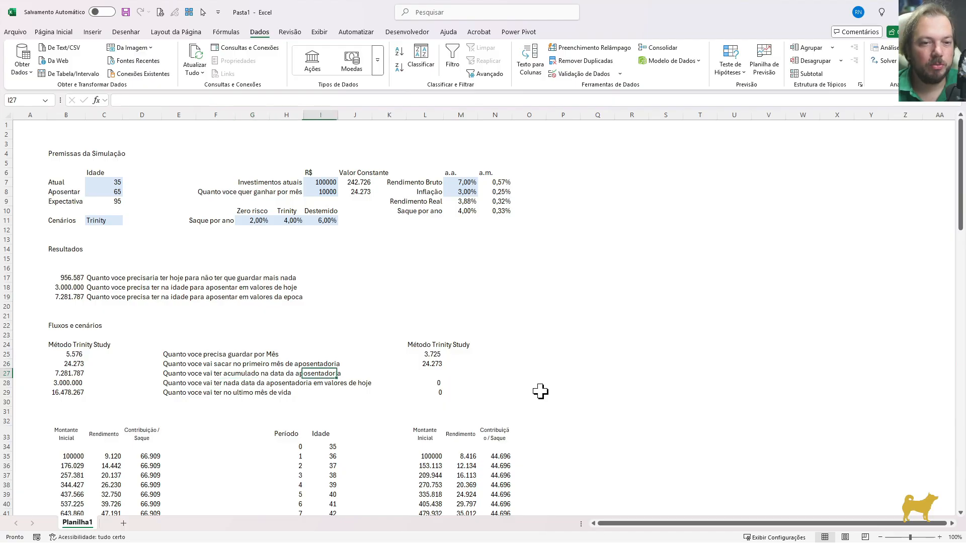
{"action": "key", "text": "Right"}
{"action": "key", "text": "Right"}
{"action": "key", "text": "Right"}
{"action": "key", "text": "Down"}
{"action": "key", "text": "Down"}
{"action": "key", "text": "F2"}
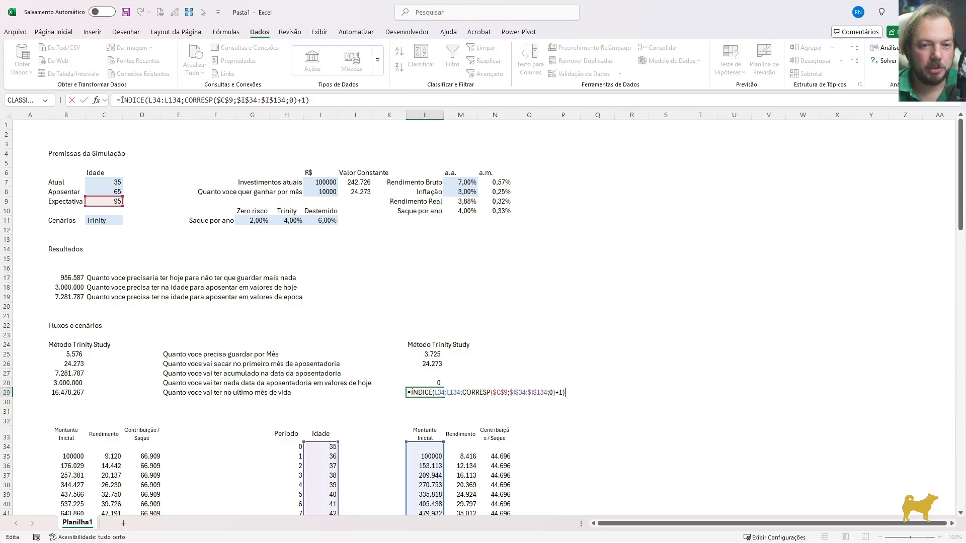
{"action": "key", "text": "shift+Home"}
{"action": "key", "text": "ctrl+c"}
{"action": "key", "text": "Escape"}
Paste the copied formula into L27 and change its lookup age to the retirement age in C8, then compare with B27
{"action": "key", "text": "Up"}
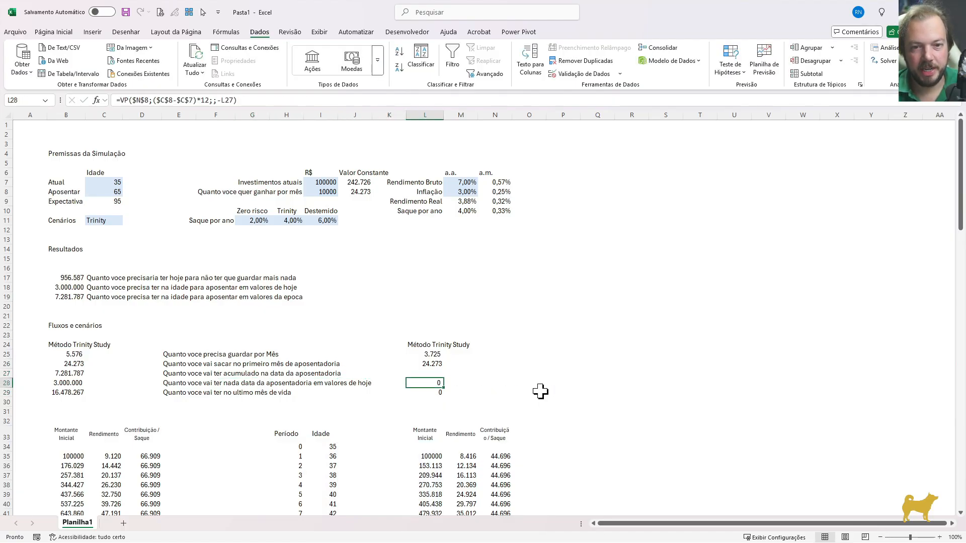
{"action": "key", "text": "Up"}
{"action": "key", "text": "F2"}
{"action": "key", "text": "ctrl+v"}
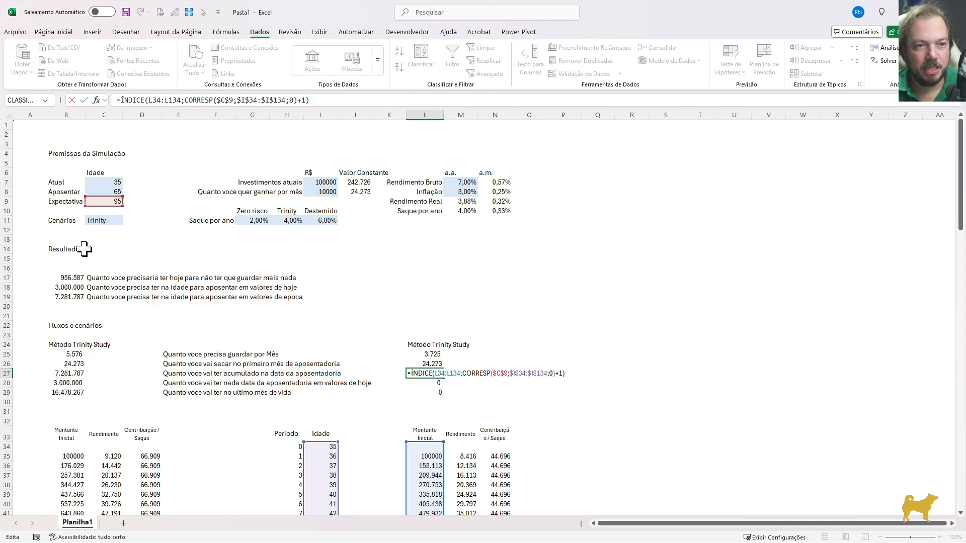
{"action": "left_click_drag", "start_coordinate": [105, 204], "coordinate": [108, 195]}
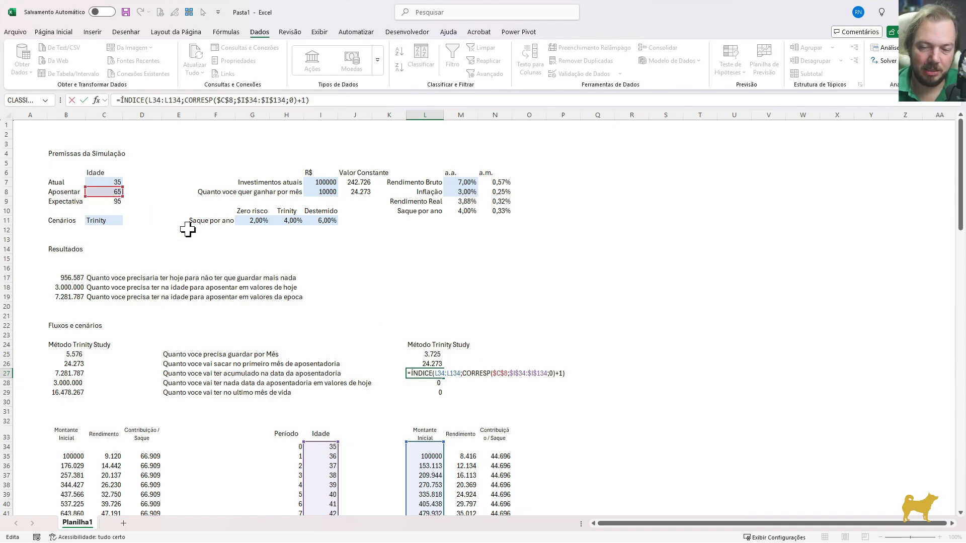
{"action": "key", "text": "ctrl+Return"}
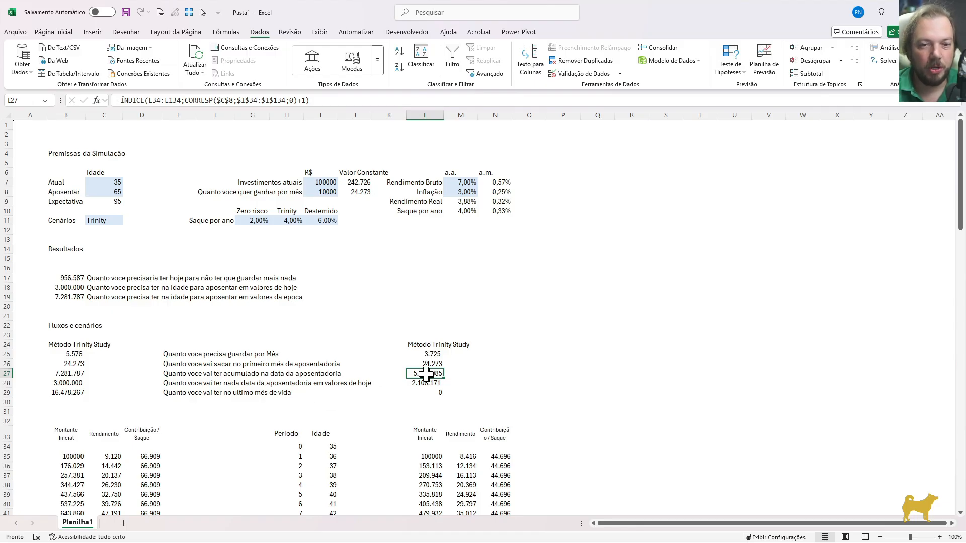
{"action": "left_click", "coordinate": [68, 373]}
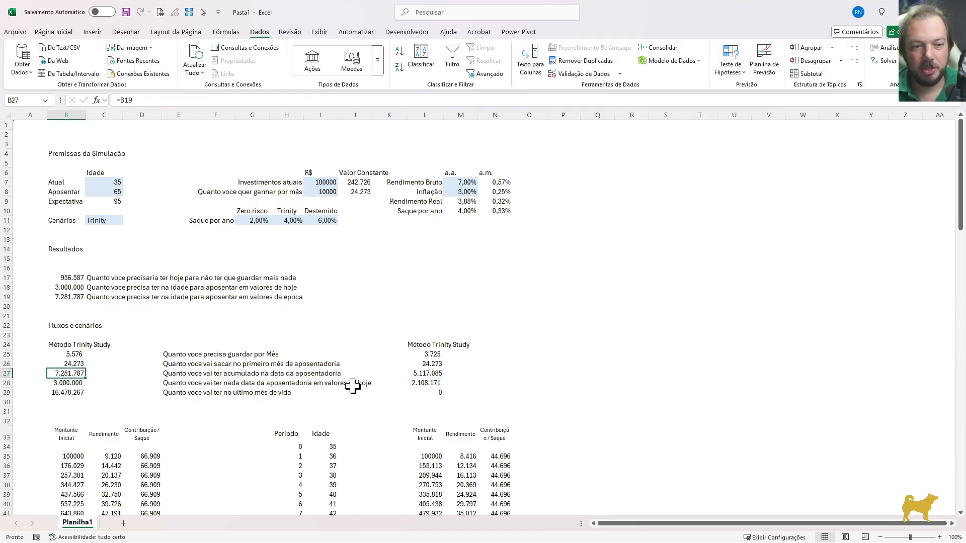
{"action": "left_click", "coordinate": [432, 373]}
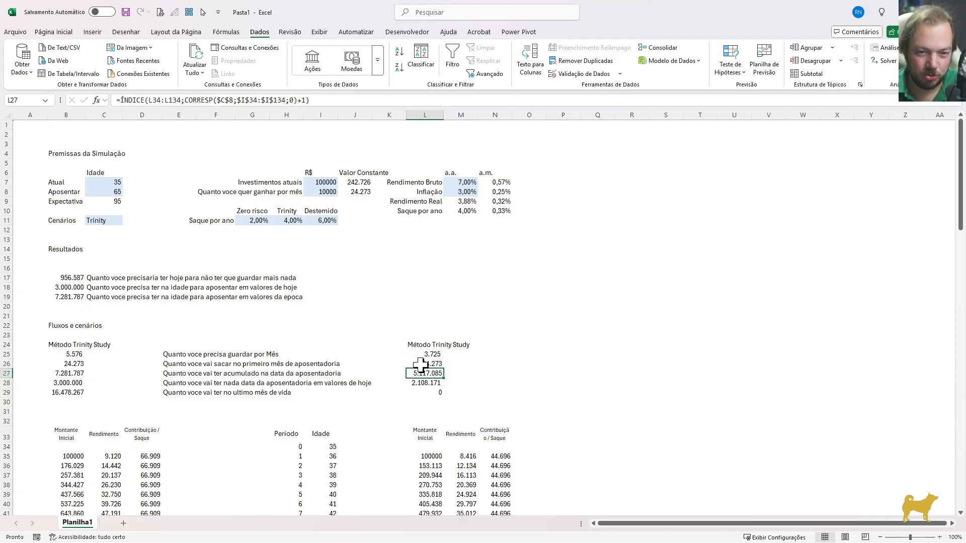
Rename the second block's heading in L24 as "Sem Herança"
{"action": "left_click", "coordinate": [418, 346]}
{"action": "type", "text": "Sem Herança"}
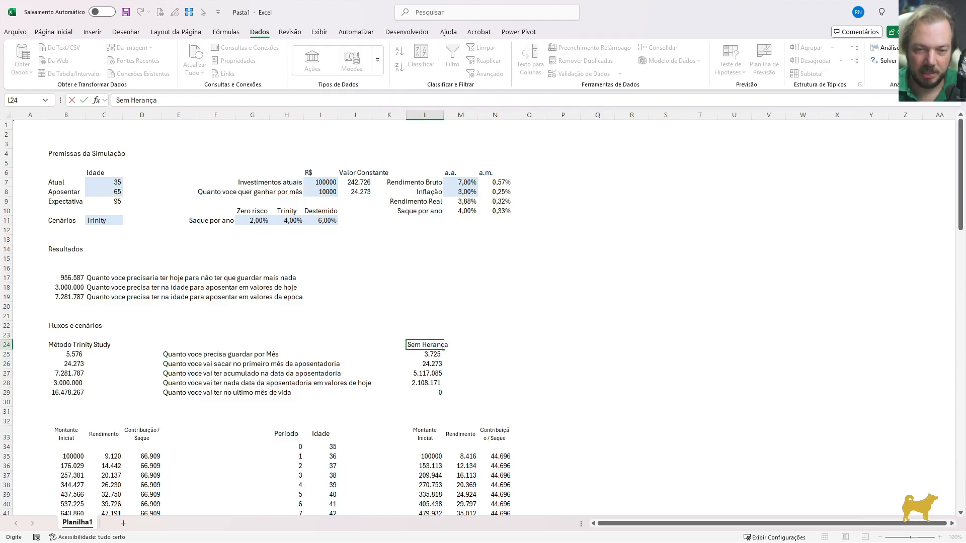
{"action": "key", "text": "Return"}
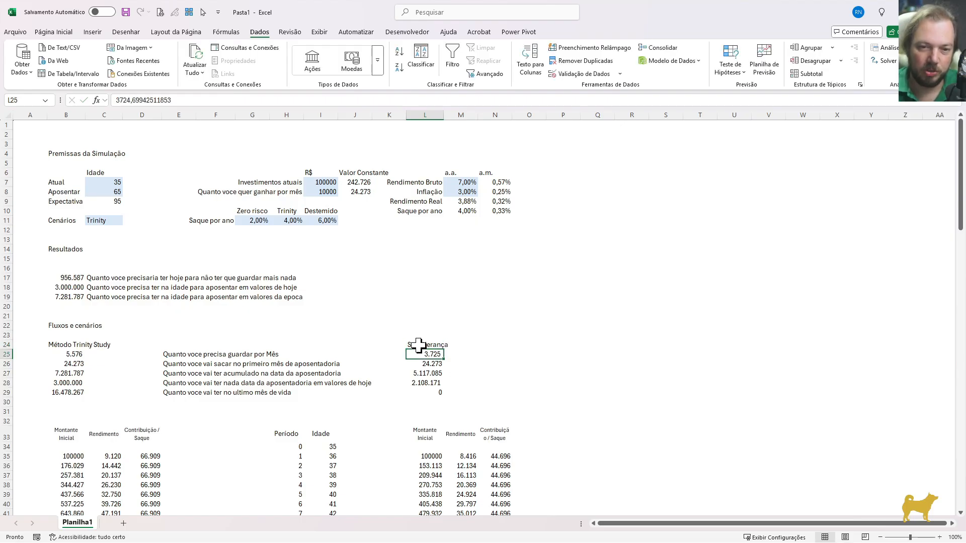
{"action": "left_click", "coordinate": [418, 346]}
{"action": "left_click", "coordinate": [428, 392]}
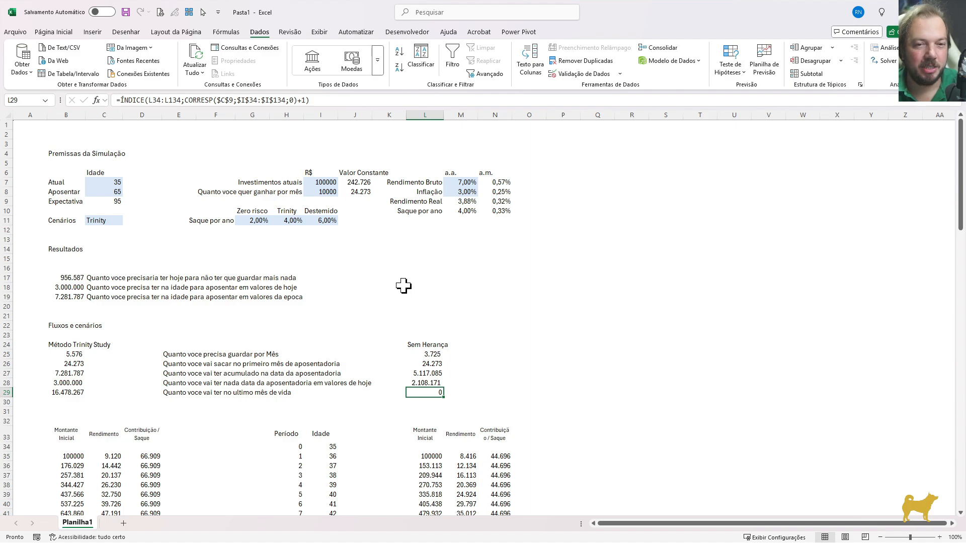
Set the font size to 8 for the whole cash-flow table, from the headers in row 33 to its last row
{"action": "scroll", "coordinate": [566, 360], "scroll_direction": "down", "scroll_amount": 3}
{"action": "left_click", "coordinate": [57, 347]}
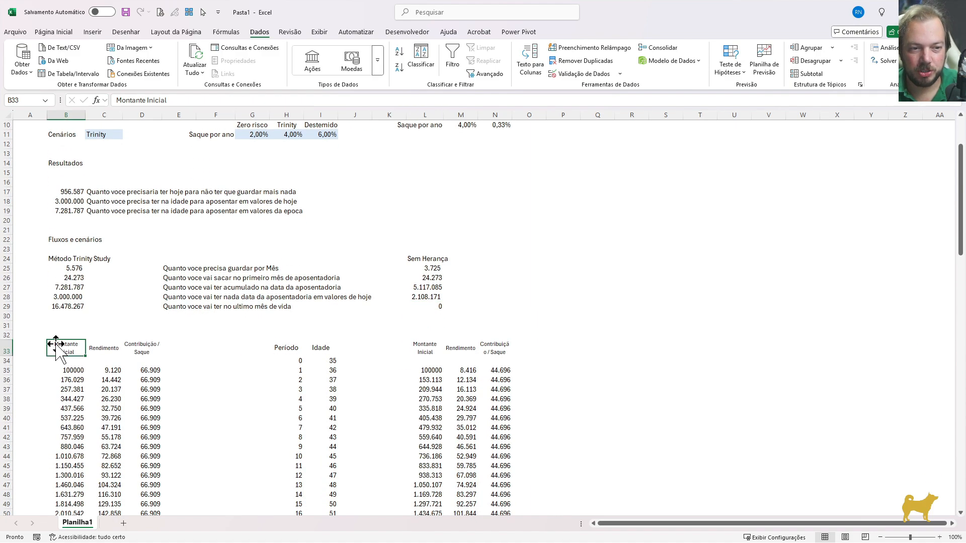
{"action": "key", "text": "ctrl+shift+End"}
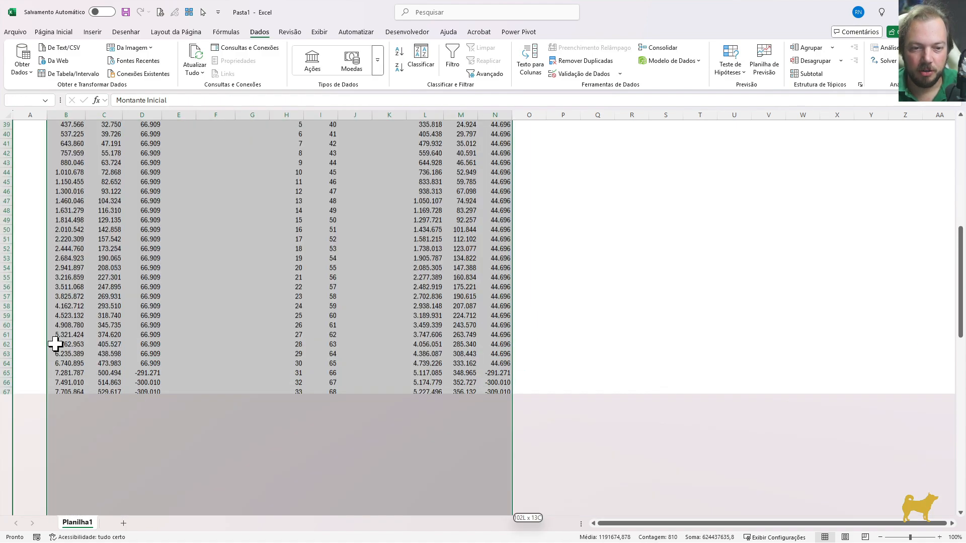
{"action": "scroll", "coordinate": [56, 344], "scroll_direction": "up", "scroll_amount": 20}
{"action": "key", "text": "ctrl+1"}
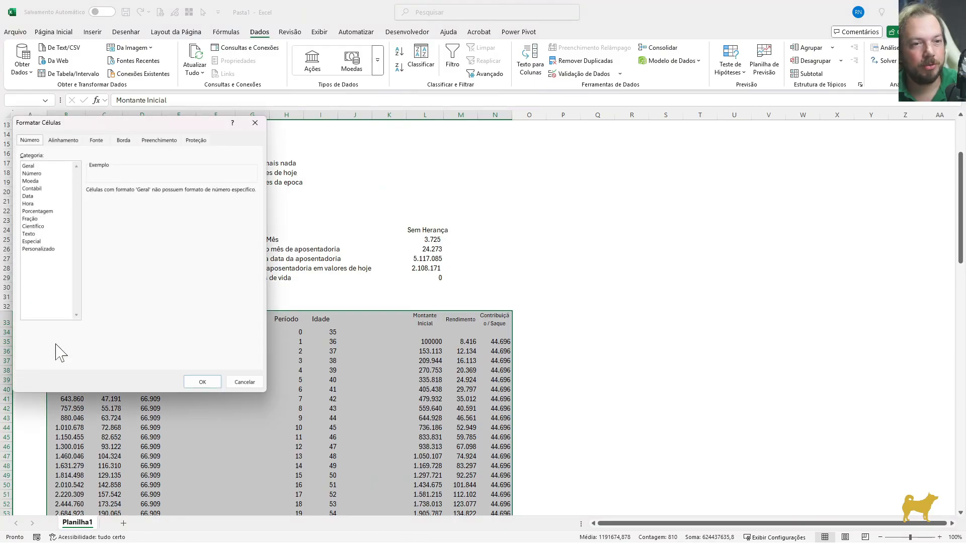
{"action": "key", "text": "ctrl+Tab"}
{"action": "key", "text": "ctrl+Tab"}
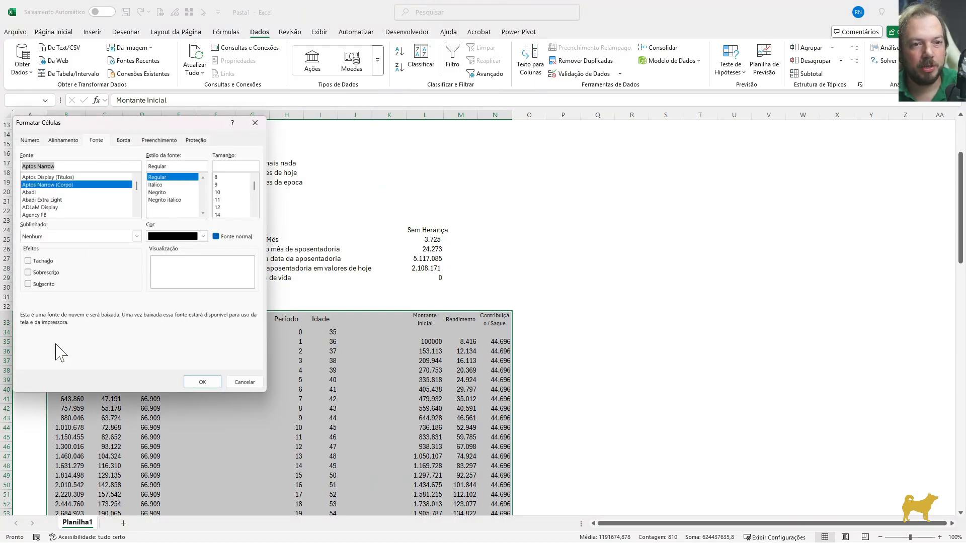
{"action": "key", "text": "Tab"}
{"action": "type", "text": "8"}
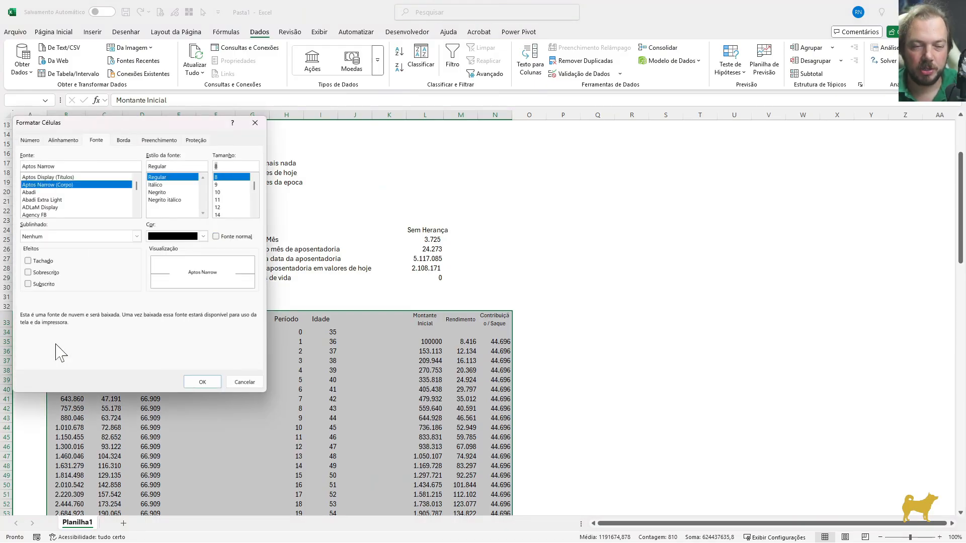
{"action": "key", "text": "Return"}
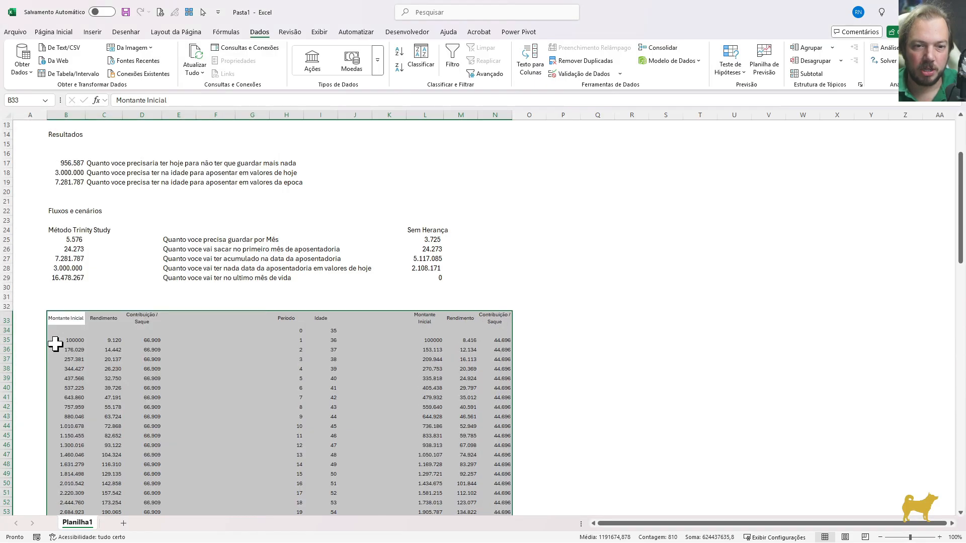
Add a thin bottom border under the cash-flow headers in B33:D33, H33:I33 and L33:N33
{"action": "key", "text": "Down"}
{"action": "key", "text": "Up"}
{"action": "key", "text": "ctrl+shift+Right"}
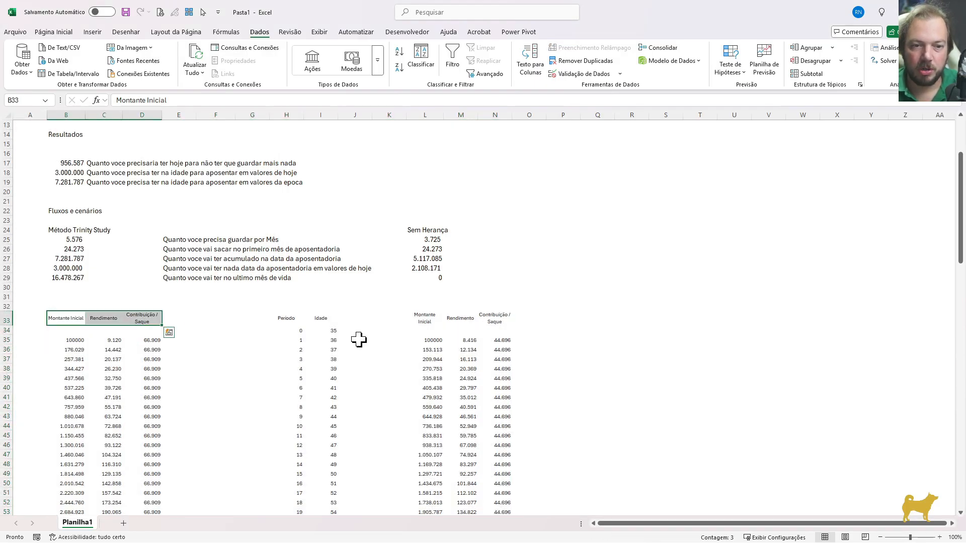
{"action": "left_click_drag", "start_coordinate": [291, 321], "coordinate": [322, 318]}
{"action": "left_click_drag", "start_coordinate": [424, 318], "coordinate": [495, 320]}
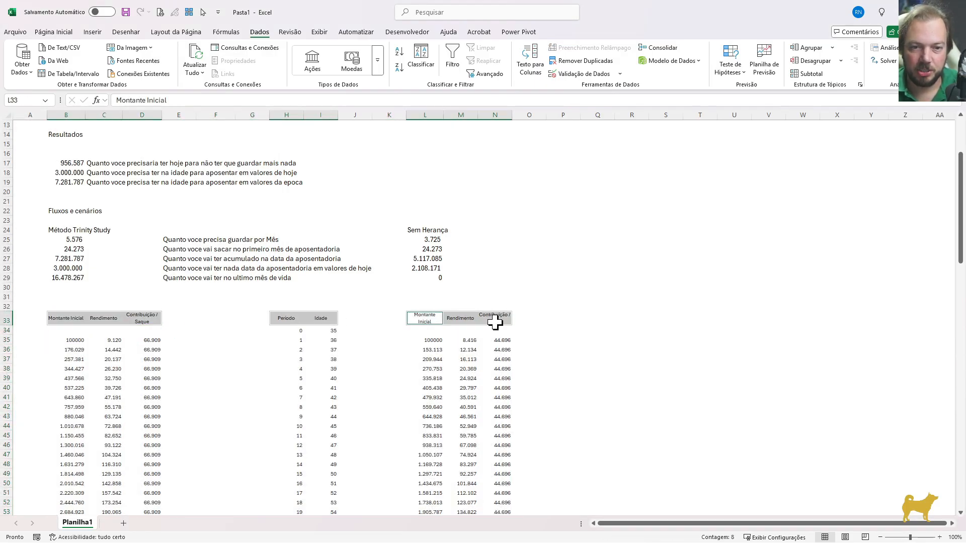
{"action": "key", "text": "ctrl+1"}
{"action": "left_click", "coordinate": [123, 140]}
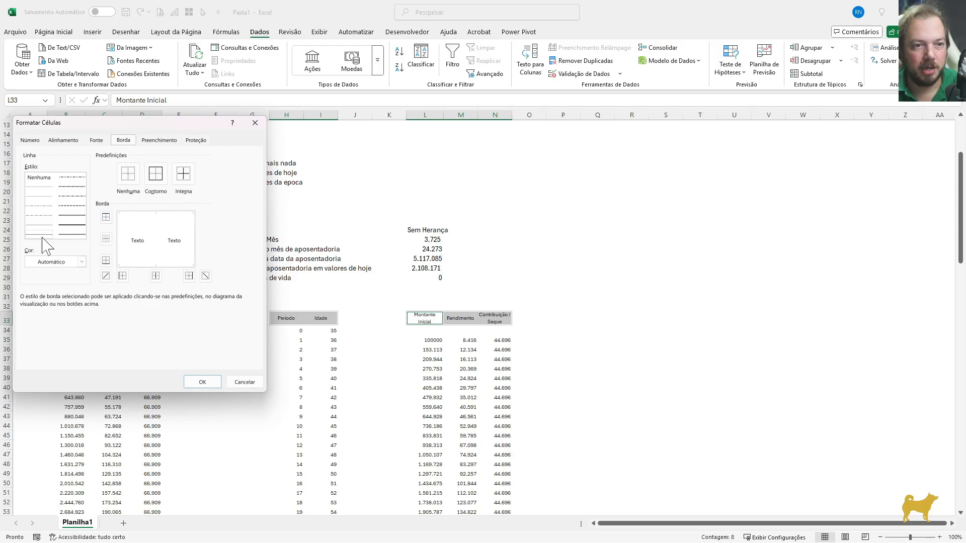
{"action": "left_click", "coordinate": [134, 262]}
{"action": "left_click", "coordinate": [201, 382]}
{"action": "left_click", "coordinate": [313, 356]}
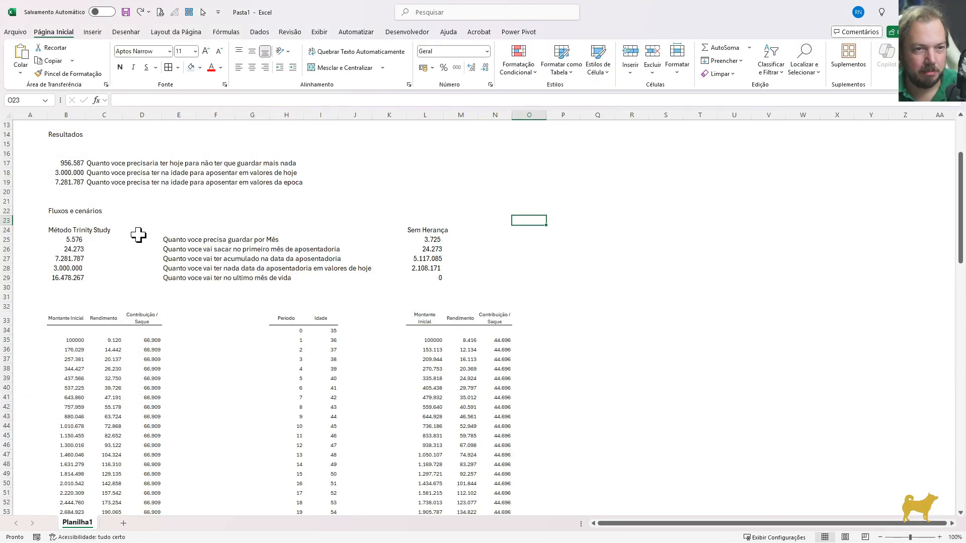
Center the Trinity Study values in B25:B29 across columns B to D with the Centralizar seleção alignment, without merging the cells
{"action": "left_click_drag", "start_coordinate": [70, 240], "coordinate": [128, 240]}
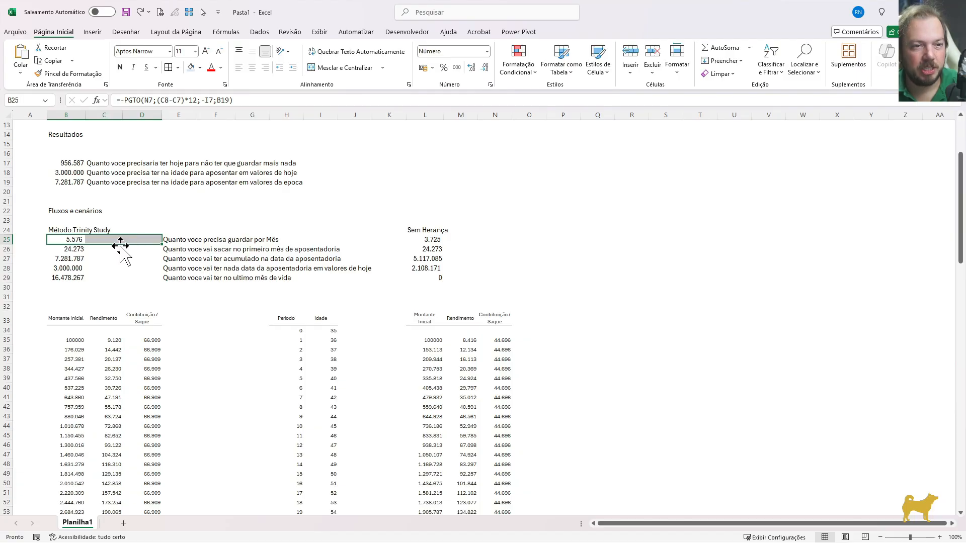
{"action": "left_click", "coordinate": [76, 250]}
{"action": "left_click", "coordinate": [75, 258]}
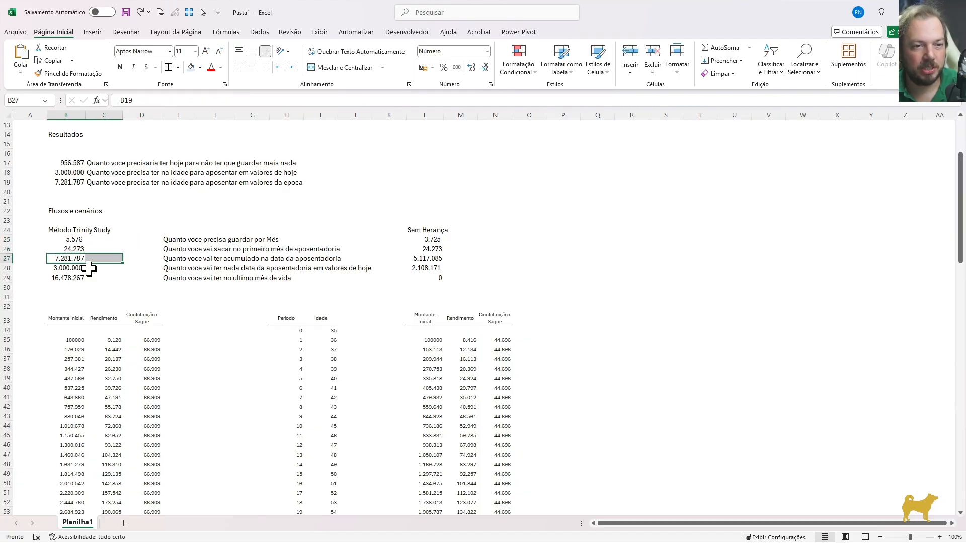
{"action": "left_click_drag", "start_coordinate": [75, 319], "coordinate": [143, 318]}
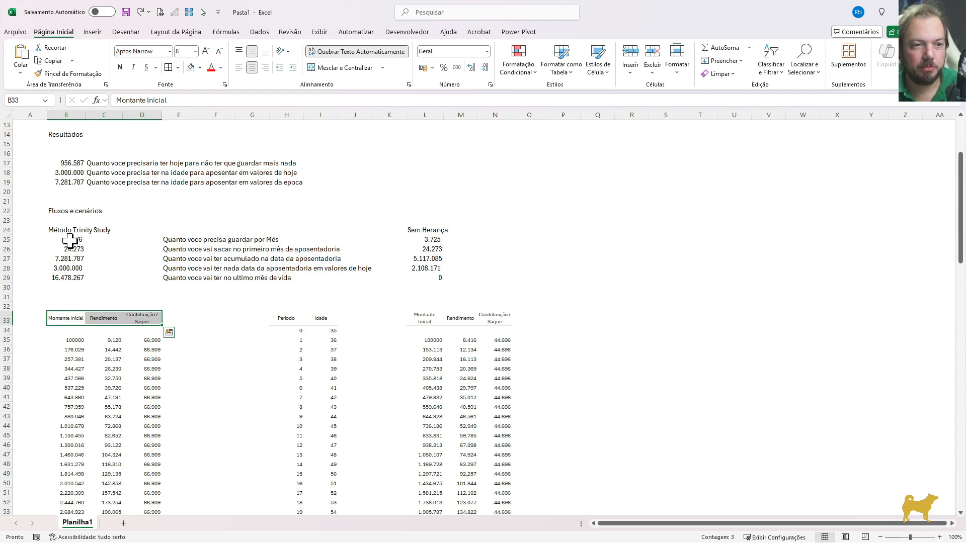
{"action": "left_click_drag", "start_coordinate": [69, 241], "coordinate": [131, 282]}
{"action": "key", "text": "ctrl+1"}
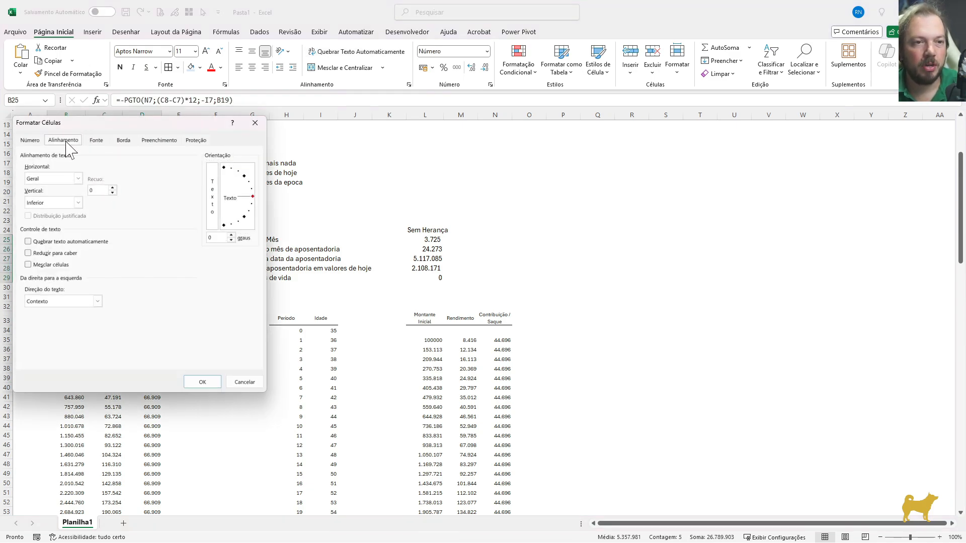
{"action": "left_click", "coordinate": [67, 177]}
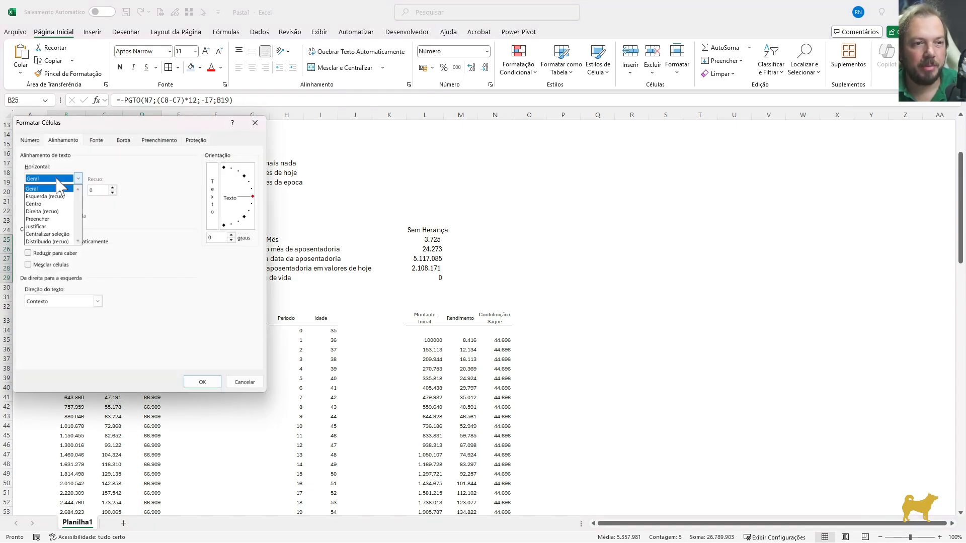
{"action": "left_click", "coordinate": [60, 235]}
{"action": "left_click", "coordinate": [201, 382]}
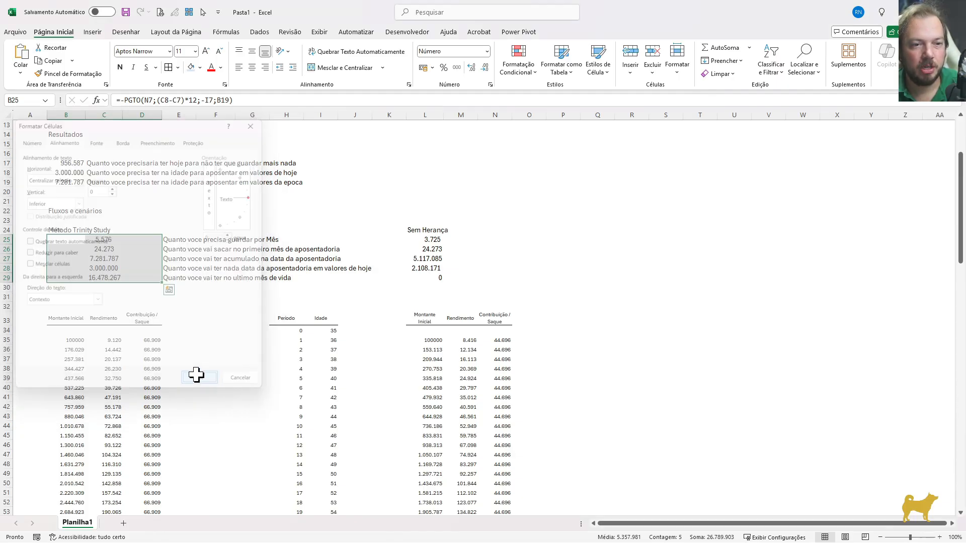
{"action": "left_click", "coordinate": [179, 306]}
{"action": "left_click", "coordinate": [101, 243]}
{"action": "left_click", "coordinate": [68, 248]}
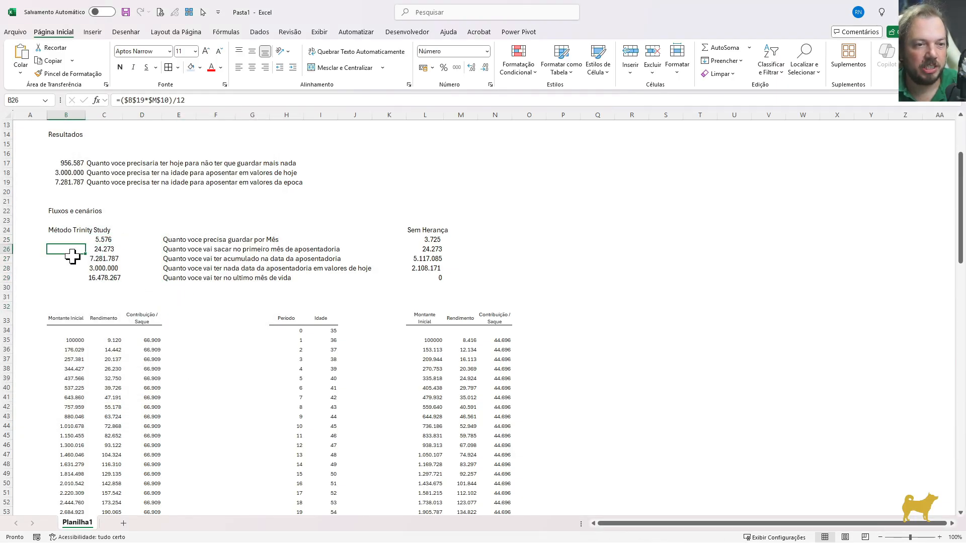
{"action": "left_click", "coordinate": [94, 261]}
{"action": "left_click", "coordinate": [111, 276]}
{"action": "left_click", "coordinate": [126, 280]}
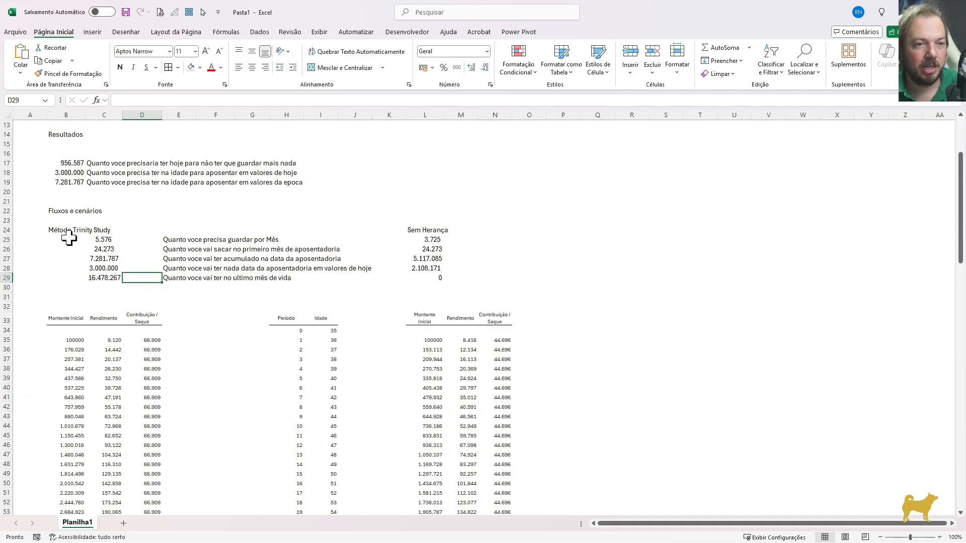
Apply outline and inside borders to the Trinity Study results in B25:D29
{"action": "left_click_drag", "start_coordinate": [72, 239], "coordinate": [138, 276]}
{"action": "key", "text": "ctrl+1"}
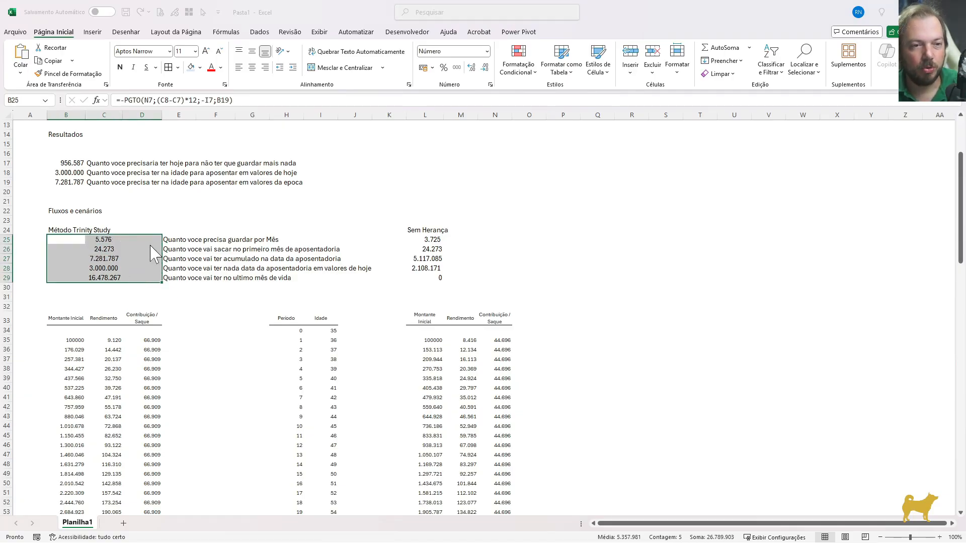
{"action": "left_click", "coordinate": [124, 141]}
{"action": "left_click", "coordinate": [156, 180]}
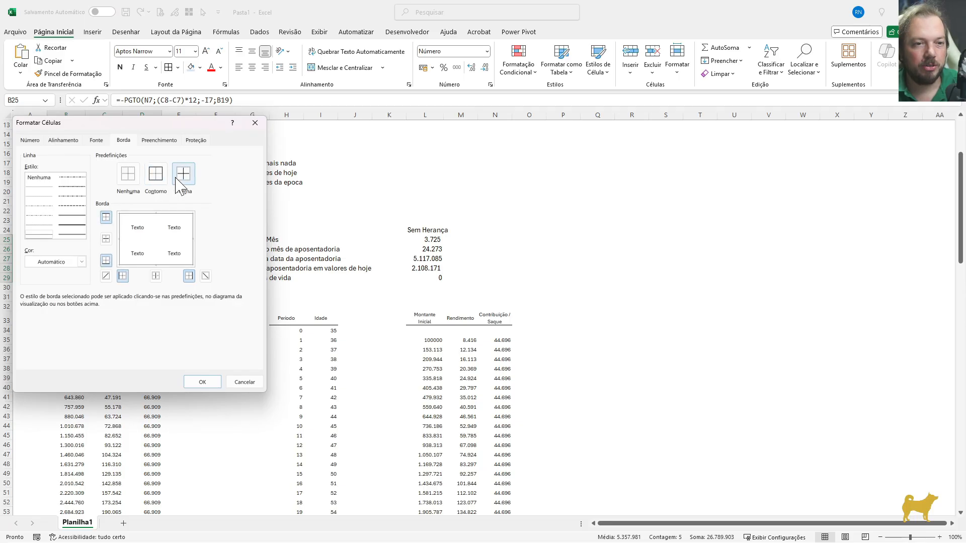
{"action": "left_click", "coordinate": [183, 179]}
{"action": "left_click", "coordinate": [201, 381]}
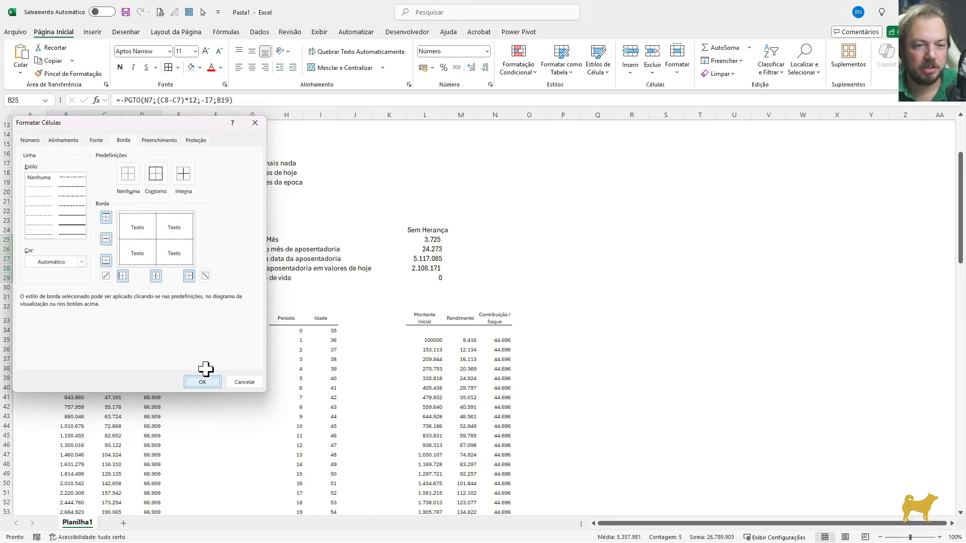
{"action": "left_click", "coordinate": [181, 268]}
{"action": "left_click", "coordinate": [122, 243]}
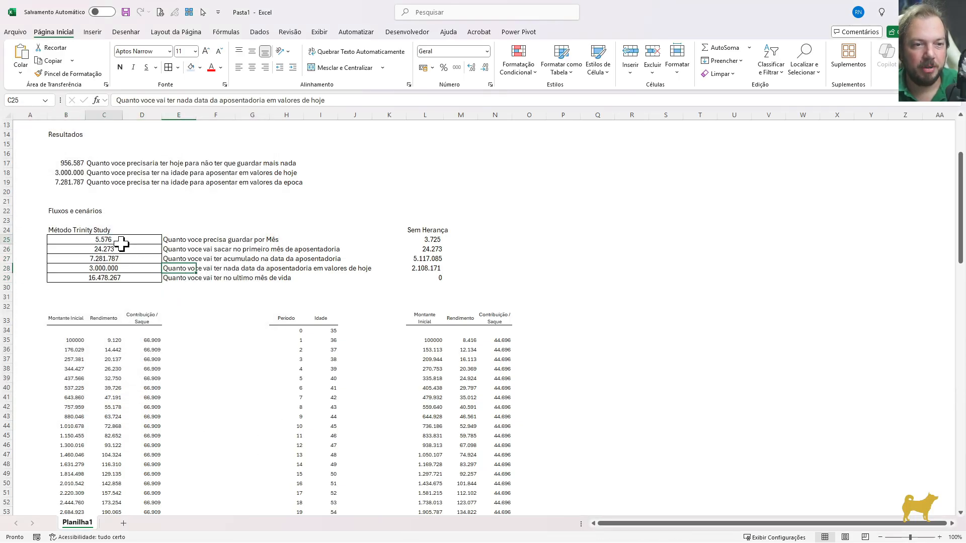
{"action": "left_click", "coordinate": [136, 278]}
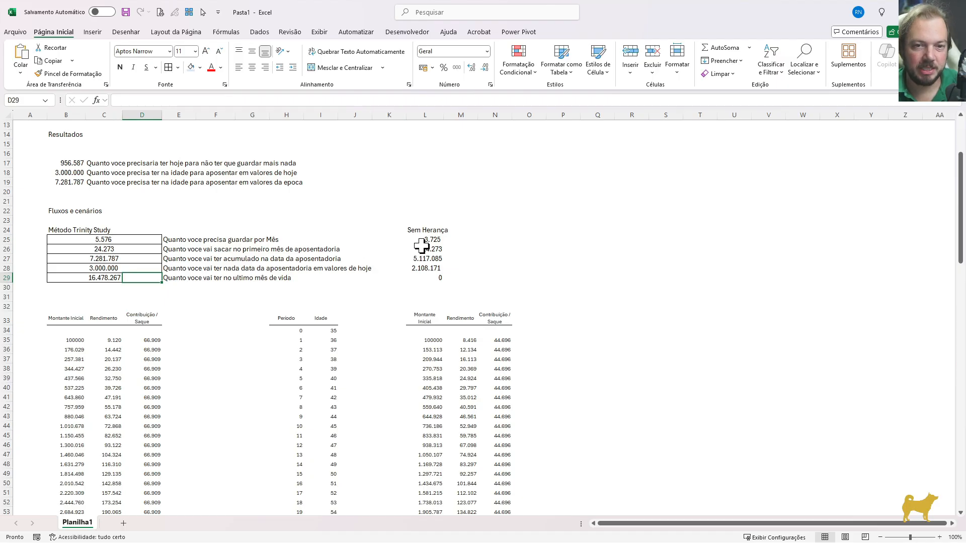
Copy B25:D29 and paste only its formatting onto the Sem Herança results starting at L25
{"action": "left_click_drag", "start_coordinate": [86, 237], "coordinate": [151, 276]}
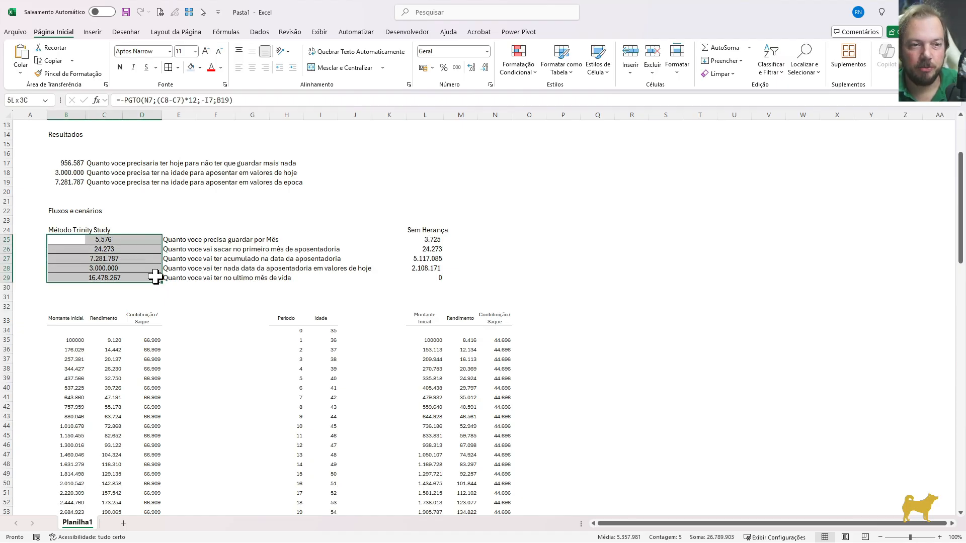
{"action": "key", "text": "ctrl+c"}
{"action": "left_click", "coordinate": [412, 240]}
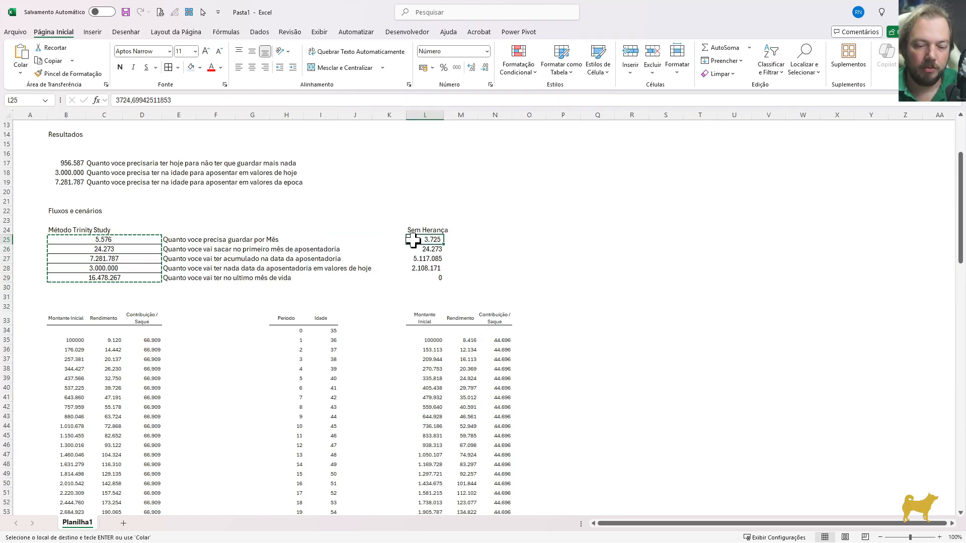
{"action": "key", "text": "ctrl+alt+v"}
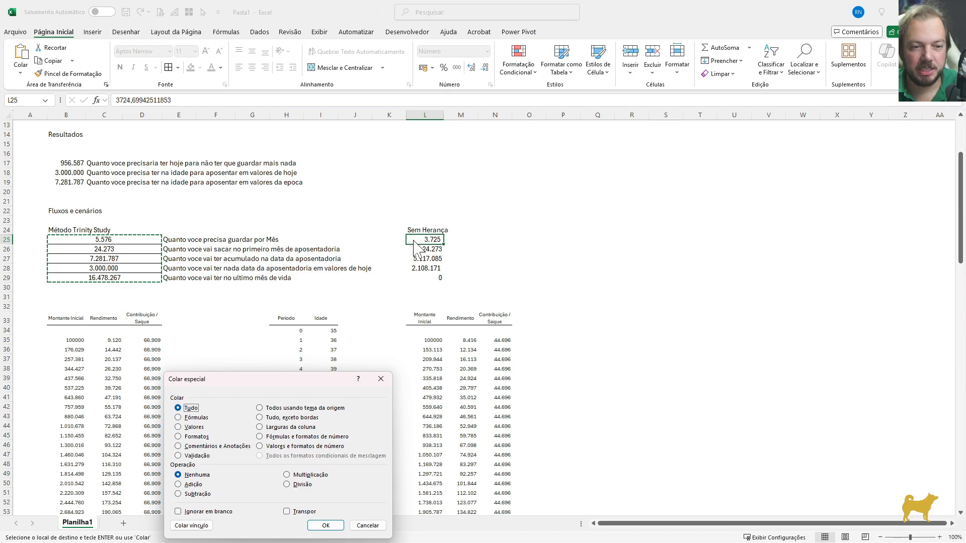
{"action": "key", "text": "t"}
{"action": "key", "text": "Return"}
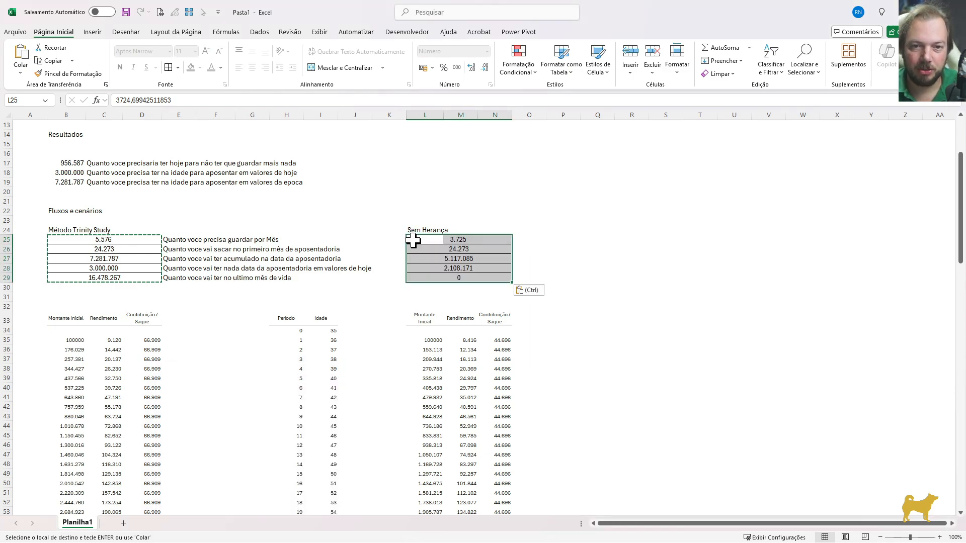
{"action": "key", "text": "Down"}
{"action": "key", "text": "Escape"}
{"action": "key", "text": "Down"}
{"action": "key", "text": "Down"}
{"action": "key", "text": "Down"}
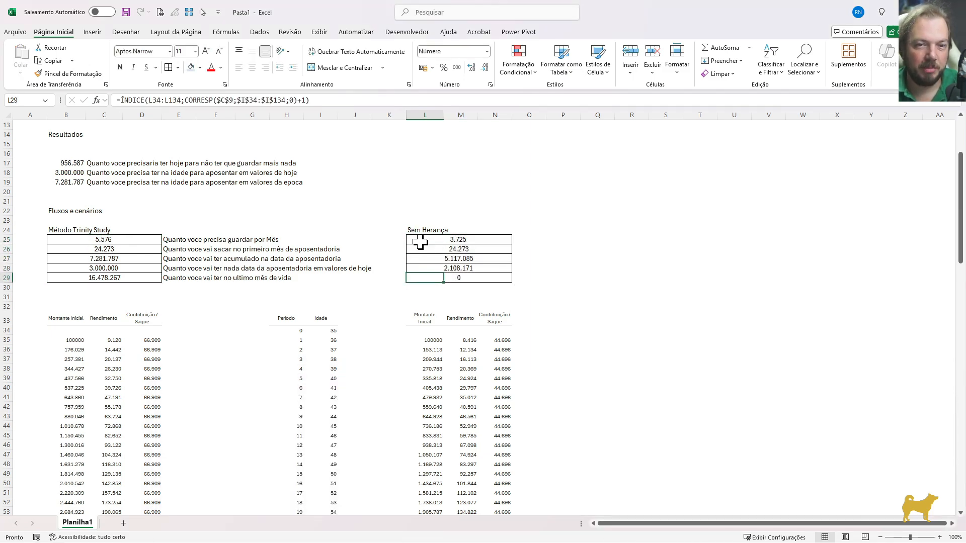
Fill the Sem Herança monthly savings cells L25:N25 with the light blue used for the input cells
{"action": "left_click", "coordinate": [413, 242]}
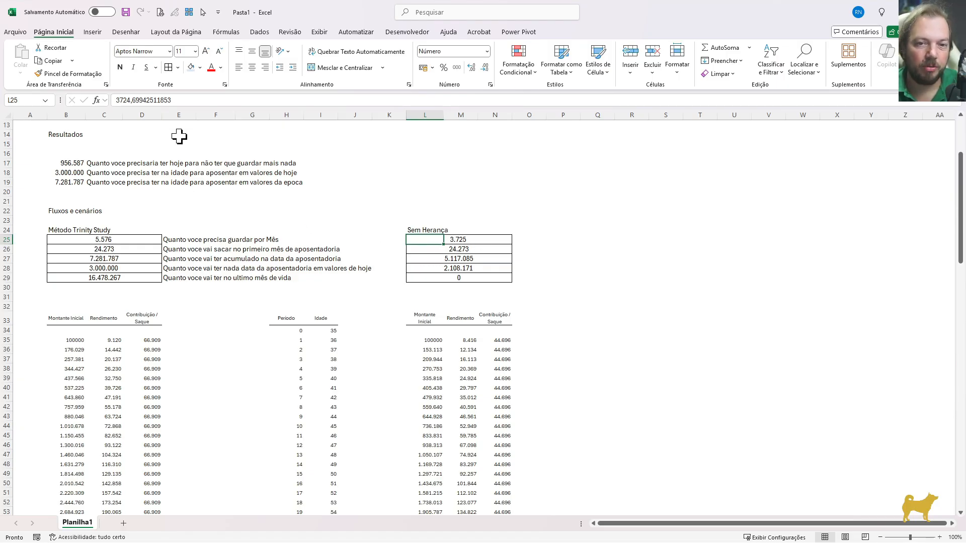
{"action": "left_click", "coordinate": [497, 239]}
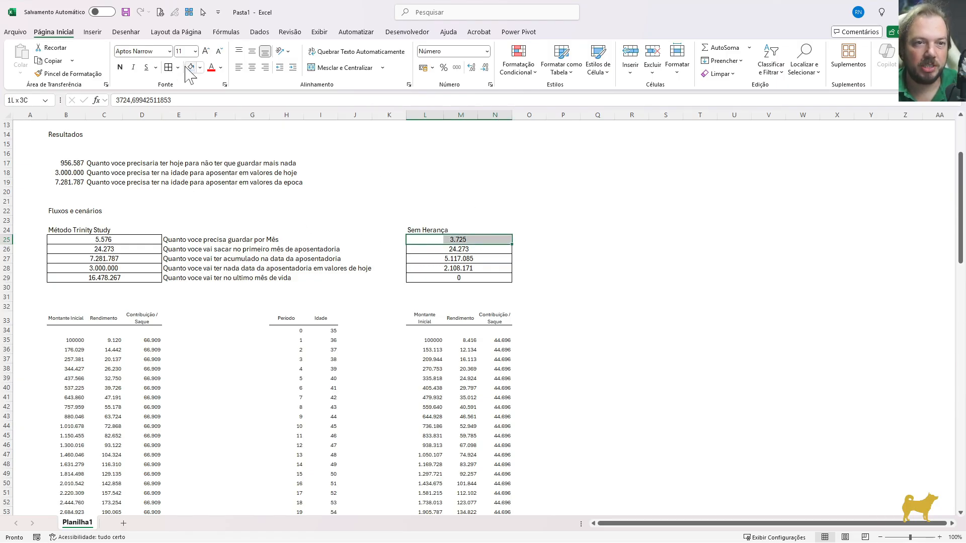
{"action": "scroll", "coordinate": [326, 249], "scroll_direction": "up", "scroll_amount": 3}
{"action": "scroll", "coordinate": [326, 249], "scroll_direction": "up", "scroll_amount": 1}
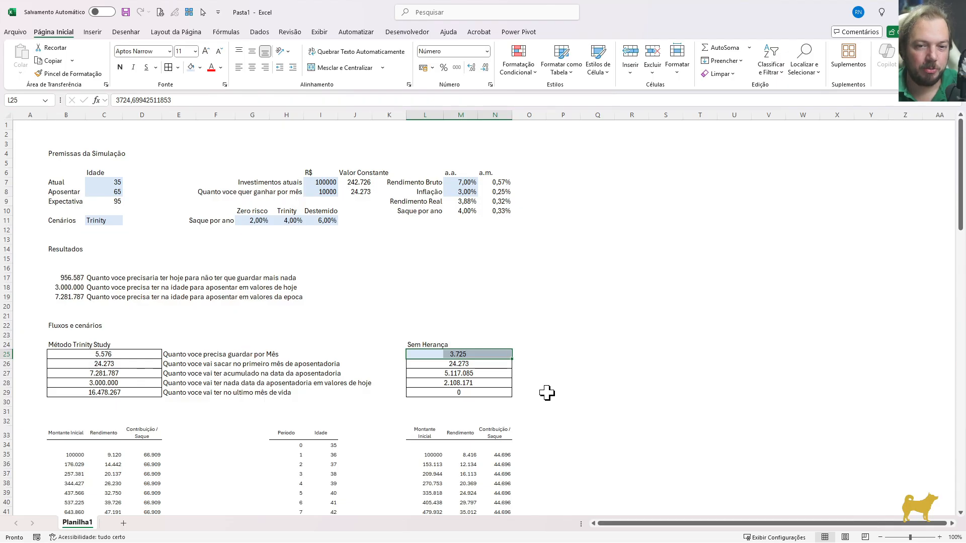
{"action": "left_click", "coordinate": [448, 371]}
{"action": "left_click", "coordinate": [431, 376]}
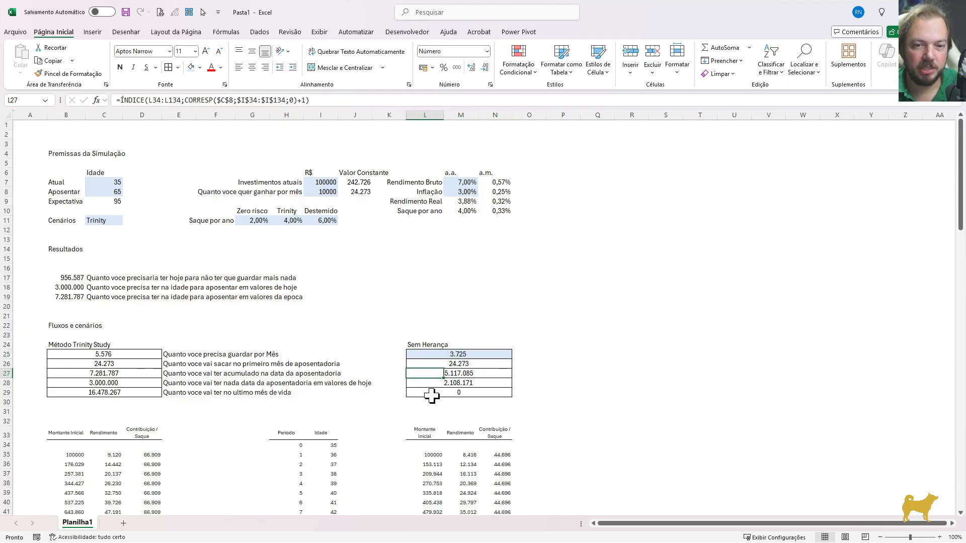
{"action": "key", "text": "Down"}
{"action": "key", "text": "Down"}
{"action": "key", "text": "Up"}
{"action": "key", "text": "Up"}
{"action": "key", "text": "Up"}
{"action": "key", "text": "Up"}
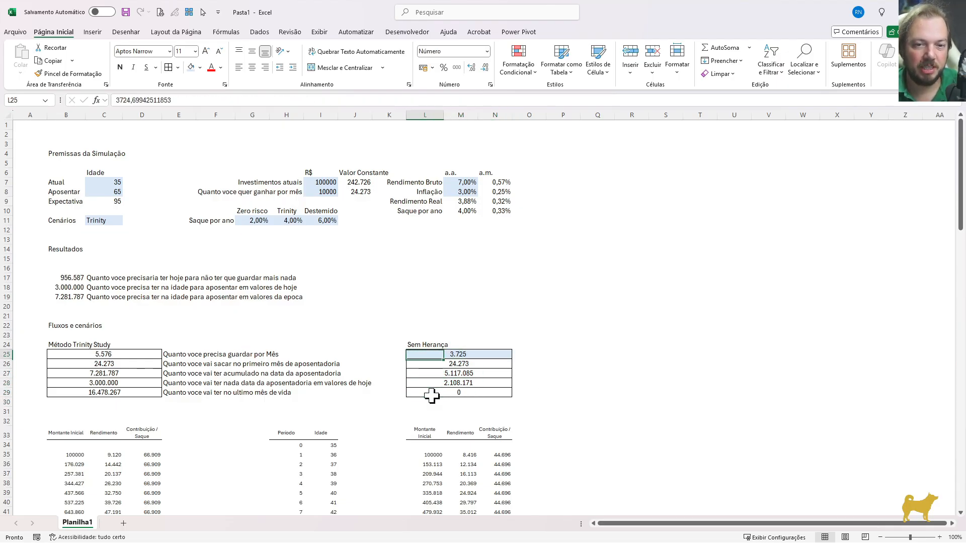
Center the result descriptions in rows 25 to 29 across columns E to K with the Centralizar seleção alignment
{"action": "left_click_drag", "start_coordinate": [176, 356], "coordinate": [386, 394]}
{"action": "key", "text": "ctrl+1"}
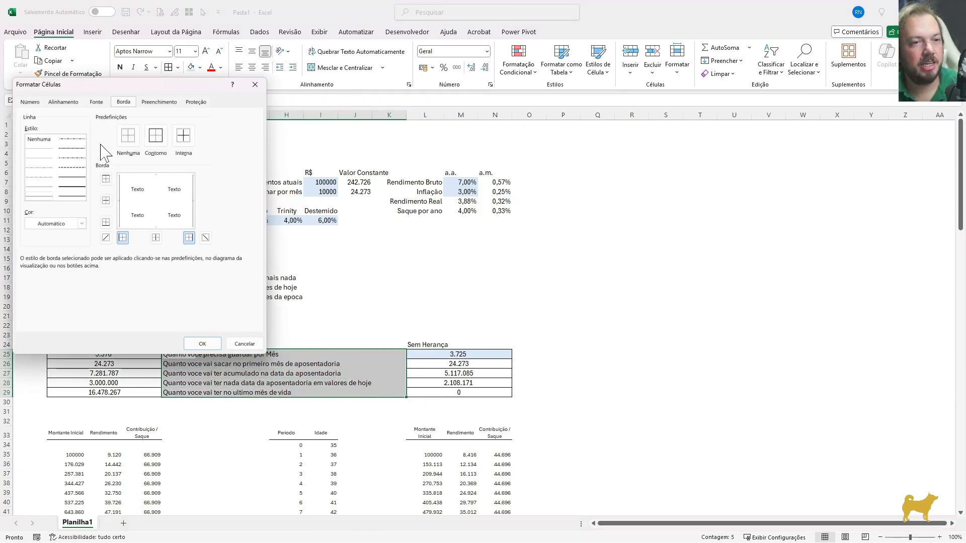
{"action": "left_click", "coordinate": [73, 103]}
{"action": "left_click", "coordinate": [78, 140]}
{"action": "left_click", "coordinate": [47, 198]}
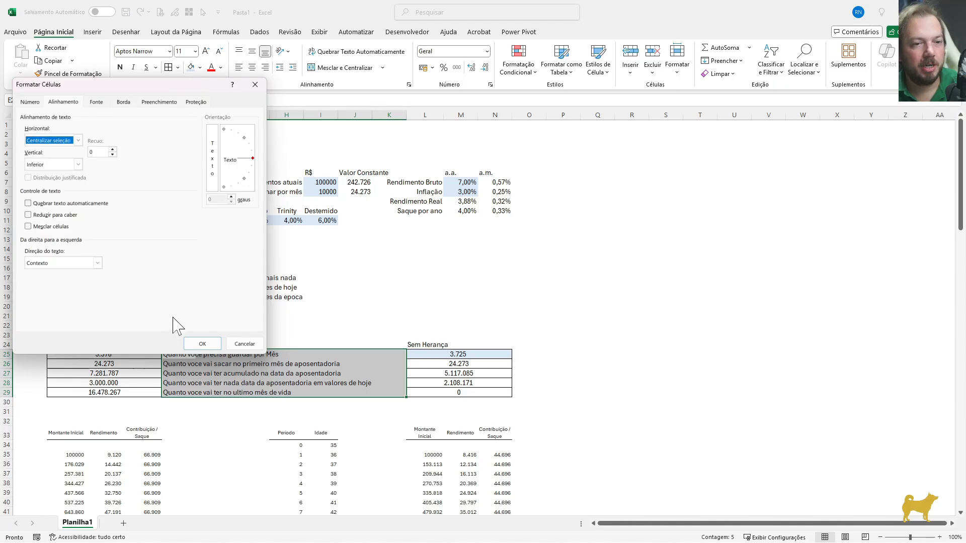
{"action": "left_click", "coordinate": [202, 343]}
{"action": "left_click", "coordinate": [295, 401]}
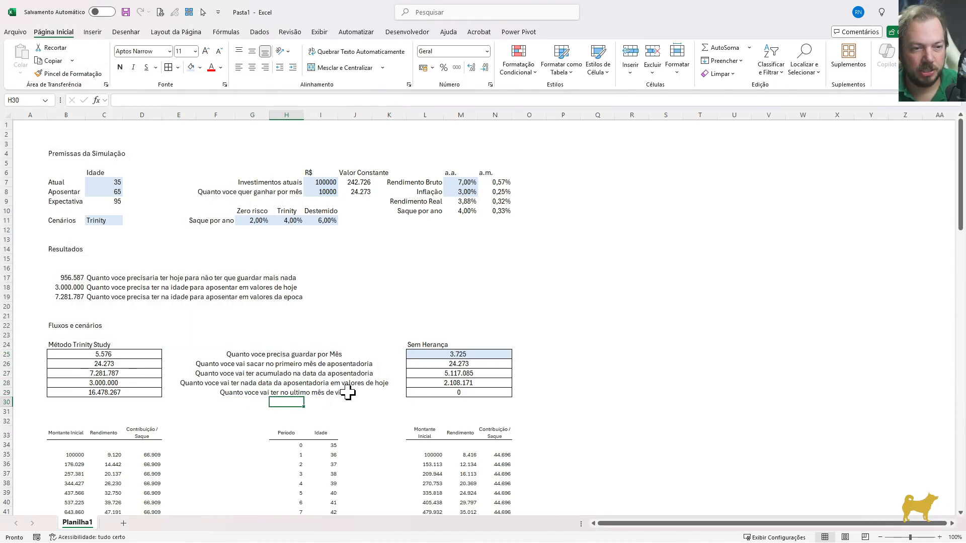
Repeat the center-across-selection alignment for the block headings in L24:N24 and B24:D24
{"action": "left_click_drag", "start_coordinate": [429, 348], "coordinate": [496, 345]}
{"action": "key", "text": "F4"}
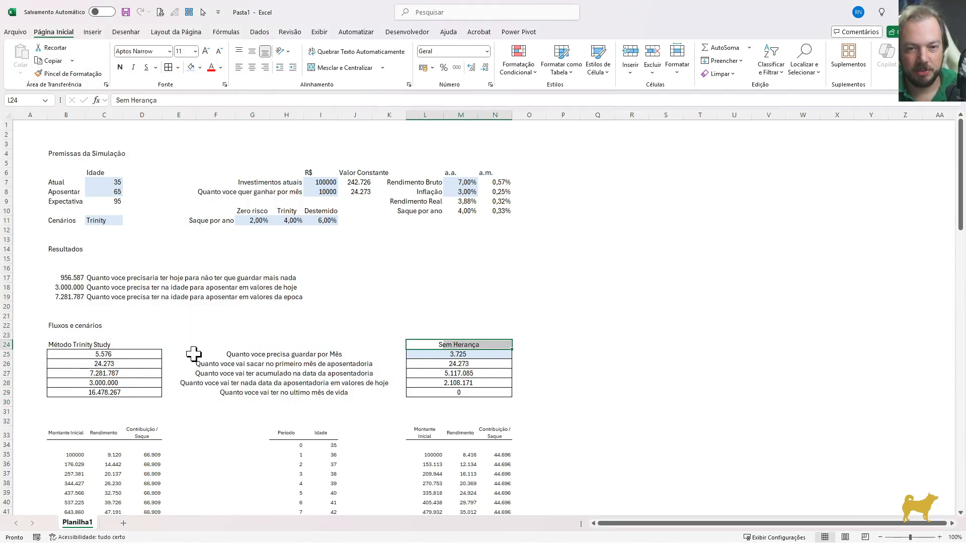
{"action": "left_click_drag", "start_coordinate": [54, 342], "coordinate": [151, 344]}
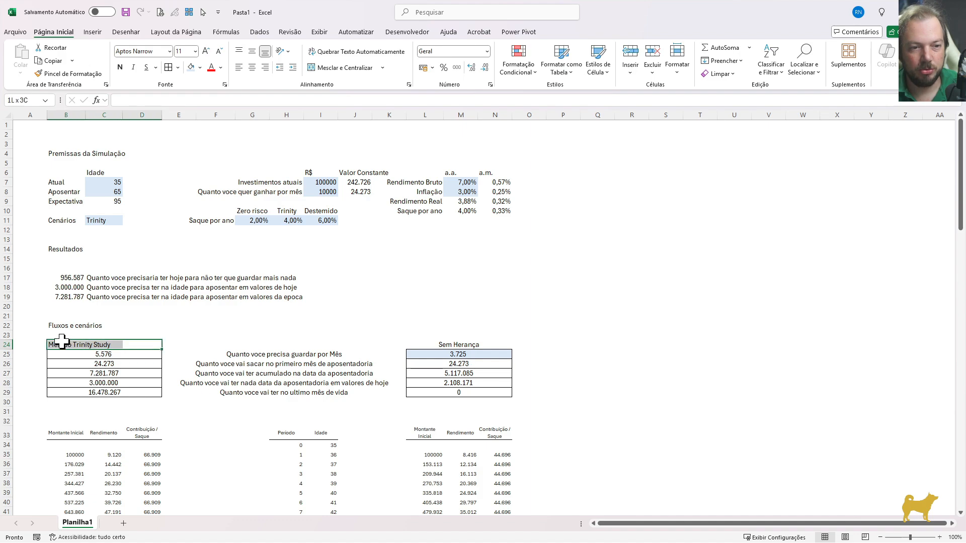
{"action": "key", "text": "F4"}
Make the headings Método Trinity Study, Sem Herança and Fluxos e cenários bold
{"action": "left_click", "coordinate": [119, 67]}
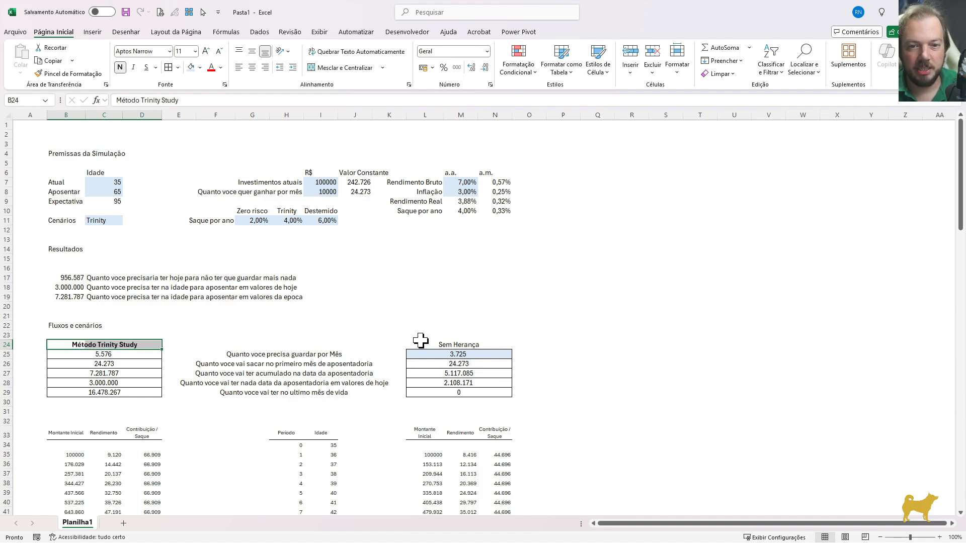
{"action": "left_click", "coordinate": [420, 343]}
{"action": "key", "text": "F4"}
{"action": "left_click", "coordinate": [540, 336]}
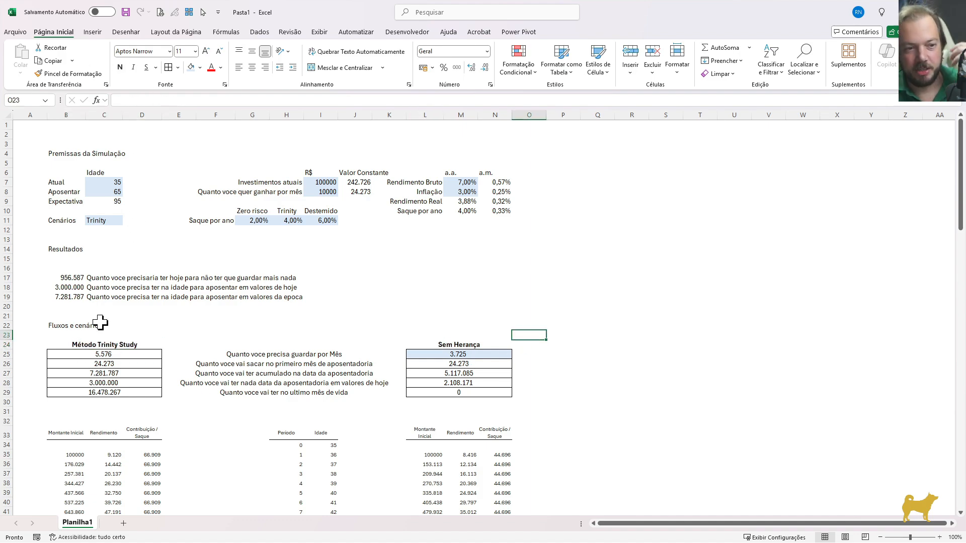
{"action": "left_click", "coordinate": [65, 326]}
{"action": "key", "text": "ctrl+n"}
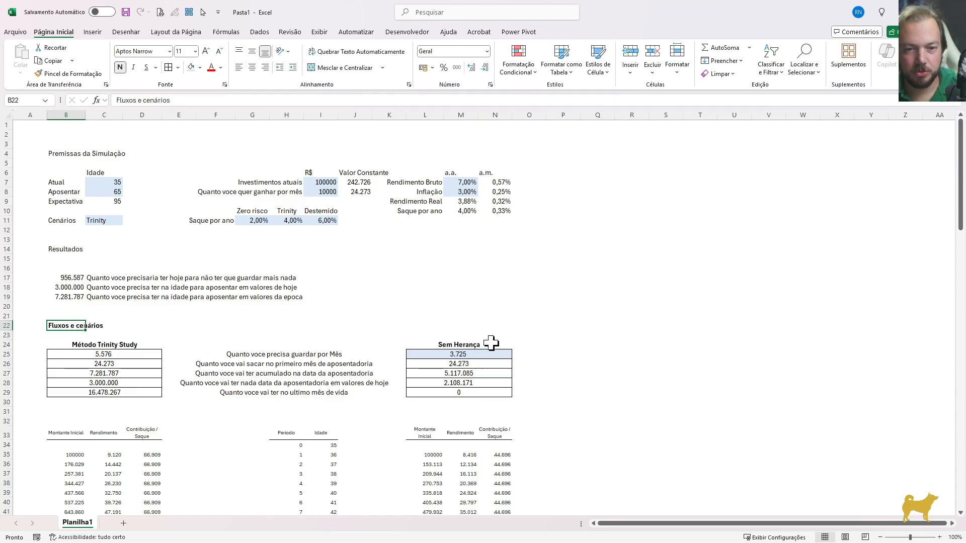
Add a grey bottom border across B22:N22 under the Fluxos e cenários heading
{"action": "left_click", "coordinate": [491, 326], "text": "shift"}
{"action": "key", "text": "ctrl+1"}
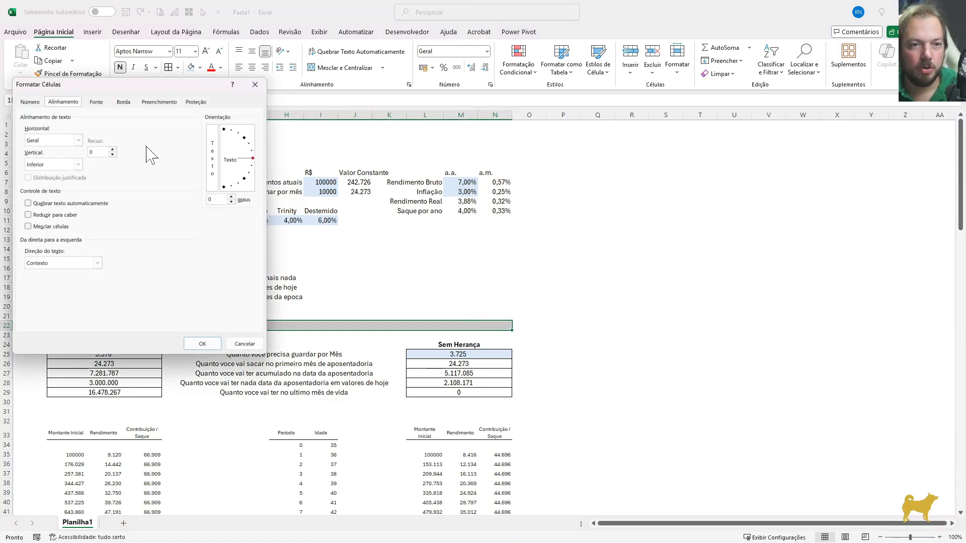
{"action": "left_click", "coordinate": [123, 102]}
{"action": "left_click", "coordinate": [82, 223]}
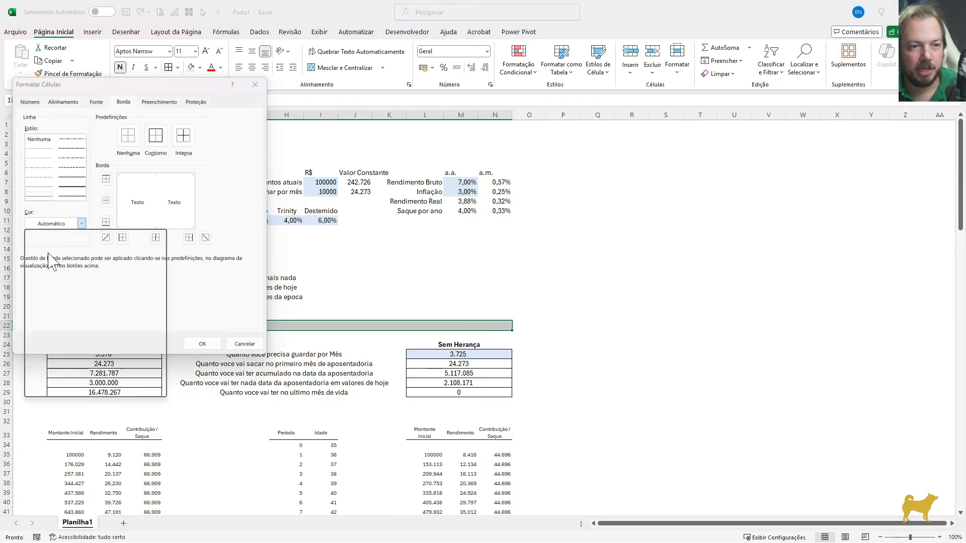
{"action": "left_click", "coordinate": [31, 311]}
{"action": "left_click", "coordinate": [143, 229]}
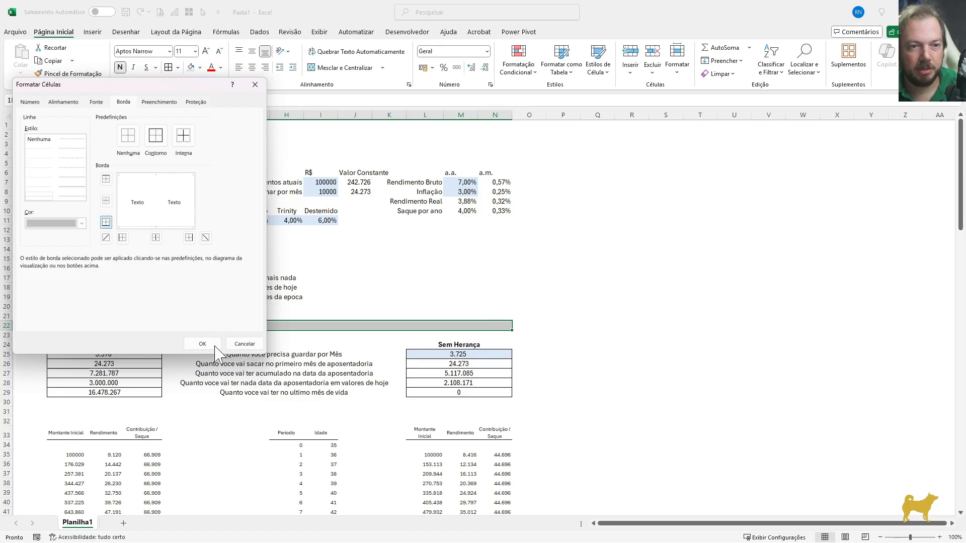
{"action": "left_click", "coordinate": [212, 345]}
Copy the Fluxos e cenários heading row and paste only its formatting onto the Resultados and Premissas da Simulação heading rows
{"action": "key", "text": "ctrl+c"}
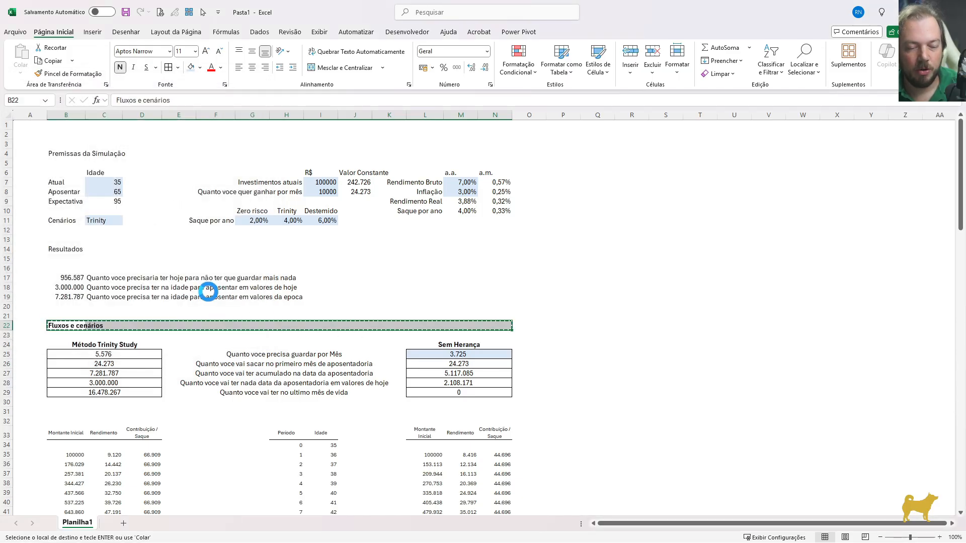
{"action": "left_click", "coordinate": [64, 250]}
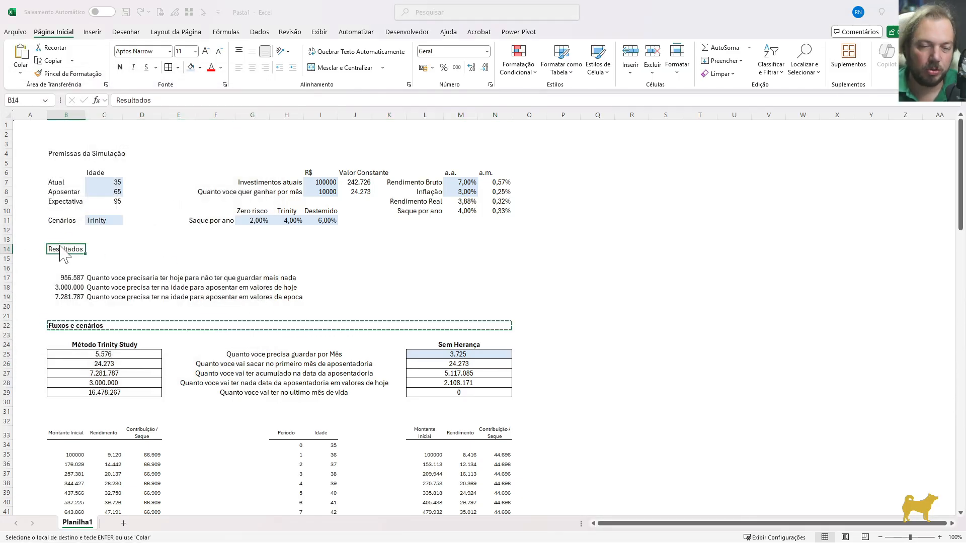
{"action": "key", "text": "ctrl+alt+v"}
{"action": "key", "text": "s"}
{"action": "key", "text": "Return"}
{"action": "key", "text": "Up"}
{"action": "key", "text": "Up"}
{"action": "key", "text": "Up"}
{"action": "key", "text": "Up"}
{"action": "key", "text": "Up"}
{"action": "key", "text": "Up"}
{"action": "key", "text": "Up"}
{"action": "key", "text": "Up"}
{"action": "key", "text": "Up"}
{"action": "key", "text": "Up"}
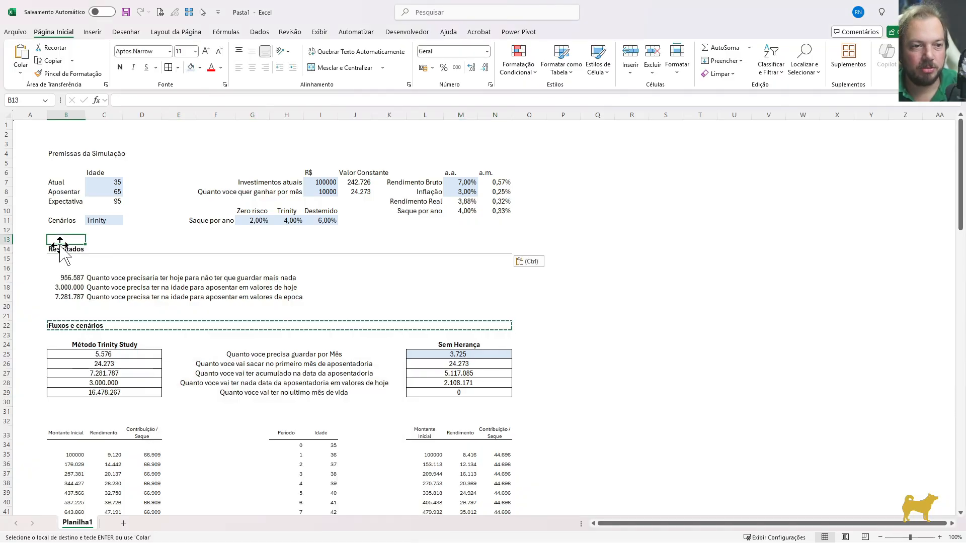
{"action": "key", "text": "ctrl+alt+v"}
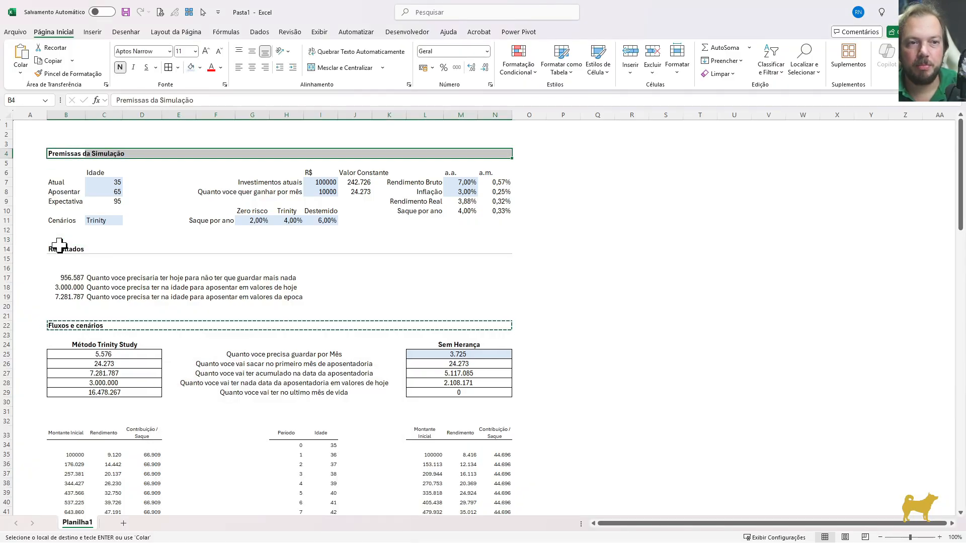
{"action": "scroll", "coordinate": [166, 291], "scroll_direction": "down", "scroll_amount": 1}
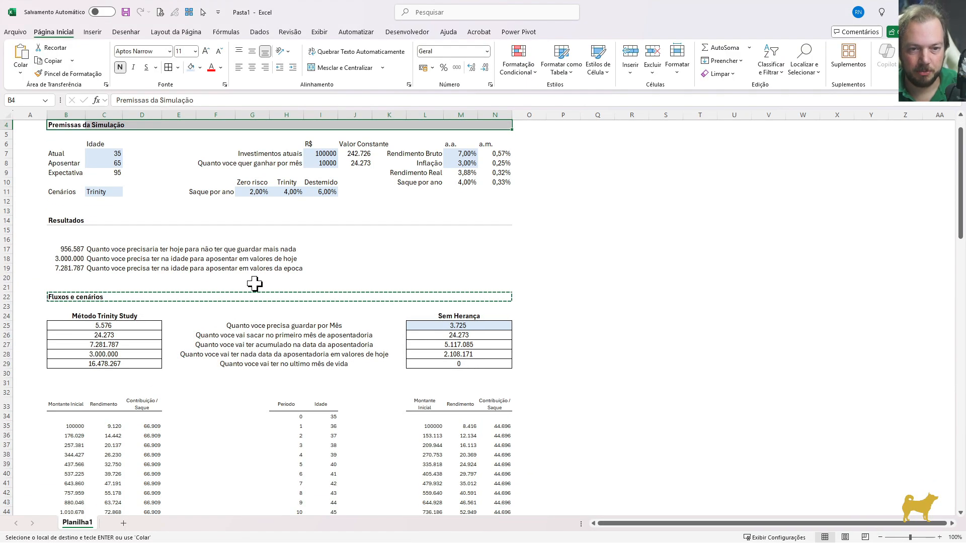
{"action": "key", "text": "Escape"}
Review the formatted section headings, result blocks and cash-flow tables, and return to the start of the sheet
{"action": "left_click", "coordinate": [286, 268]}
{"action": "scroll", "coordinate": [397, 392], "scroll_direction": "down", "scroll_amount": 3}
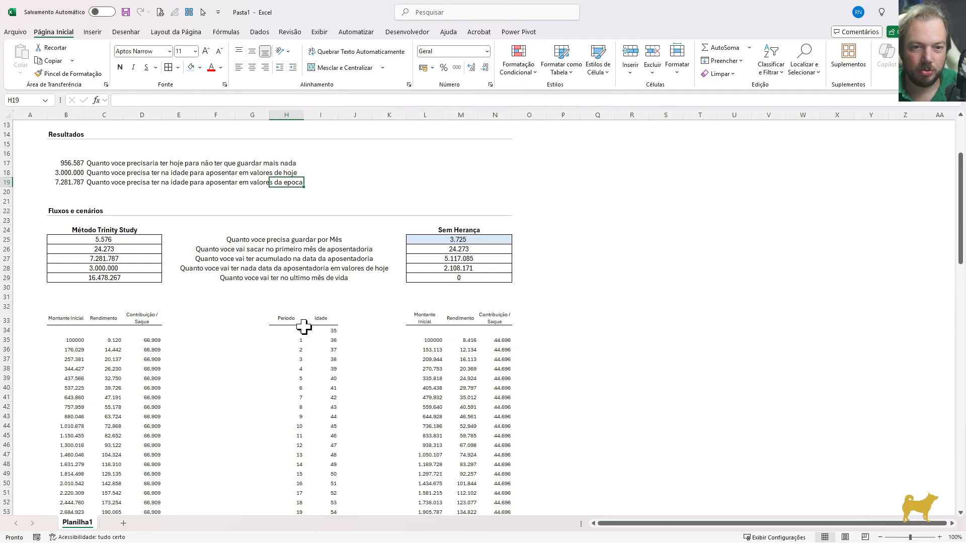
{"action": "left_click", "coordinate": [249, 262]}
{"action": "scroll", "coordinate": [250, 262], "scroll_direction": "up", "scroll_amount": 1}
{"action": "key", "text": "Up"}
{"action": "key", "text": "Up"}
{"action": "key", "text": "Up"}
{"action": "key", "text": "Up"}
{"action": "key", "text": "Up"}
{"action": "key", "text": "Up"}
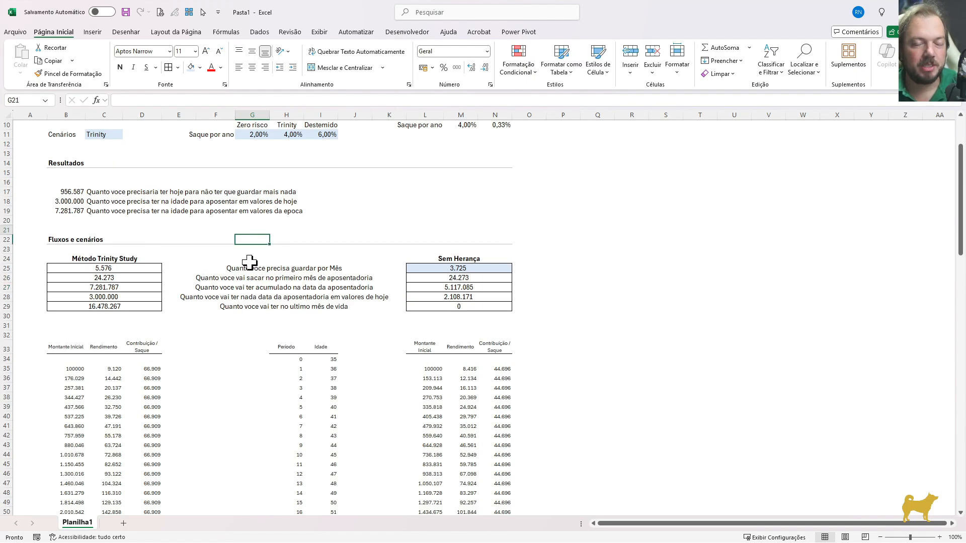
{"action": "key", "text": "Up"}
{"action": "key", "text": "Up"}
{"action": "key", "text": "Up"}
{"action": "key", "text": "Up"}
{"action": "key", "text": "Up"}
{"action": "key", "text": "Up"}
{"action": "key", "text": "Up"}
{"action": "key", "text": "Up"}
{"action": "key", "text": "Up"}
{"action": "key", "text": "Up"}
{"action": "key", "text": "Up"}
{"action": "key", "text": "Up"}
{"action": "key", "text": "Up"}
{"action": "key", "text": "Up"}
{"action": "key", "text": "Up"}
{"action": "key", "text": "Up"}
{"action": "key", "text": "Up"}
{"action": "key", "text": "Up"}
{"action": "key", "text": "Up"}
{"action": "key", "text": "Up"}
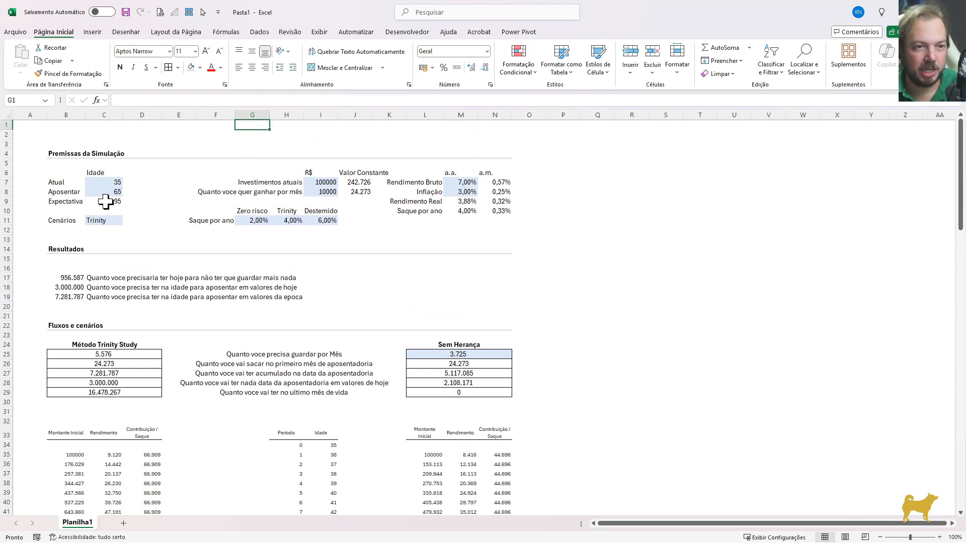
Apply thin borders to all cells in the assumption ranges C7:C9, C11, G11:I11, I7:J8 and M7:N10
{"action": "left_click_drag", "start_coordinate": [116, 183], "coordinate": [119, 202]}
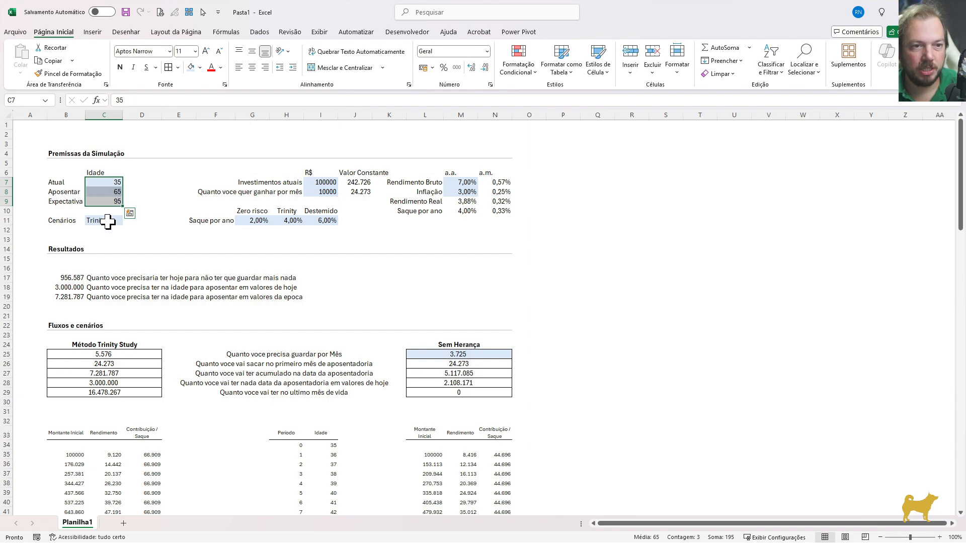
{"action": "left_click", "coordinate": [107, 222], "text": "ctrl"}
{"action": "left_click_drag", "start_coordinate": [248, 221], "coordinate": [322, 221]}
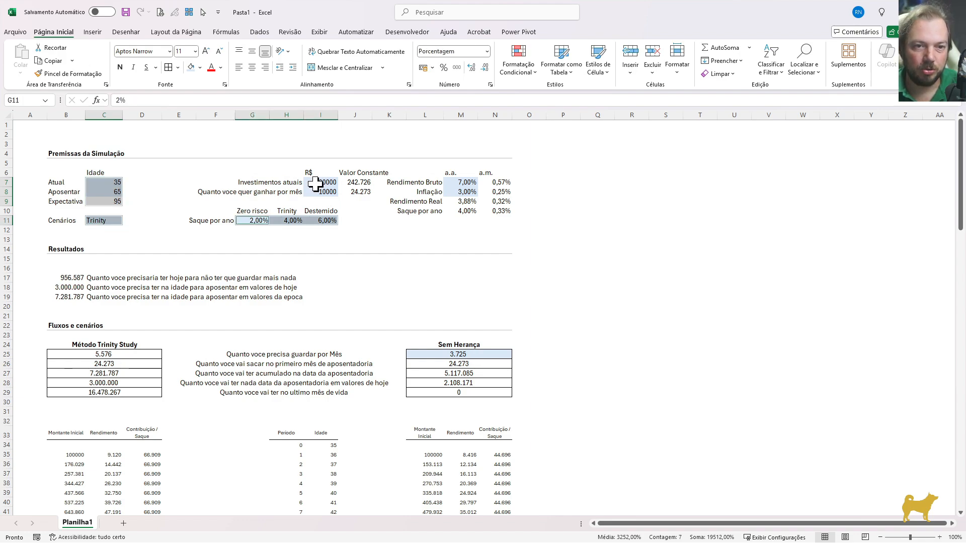
{"action": "left_click_drag", "start_coordinate": [316, 184], "coordinate": [354, 193]}
{"action": "left_click_drag", "start_coordinate": [462, 184], "coordinate": [504, 212]}
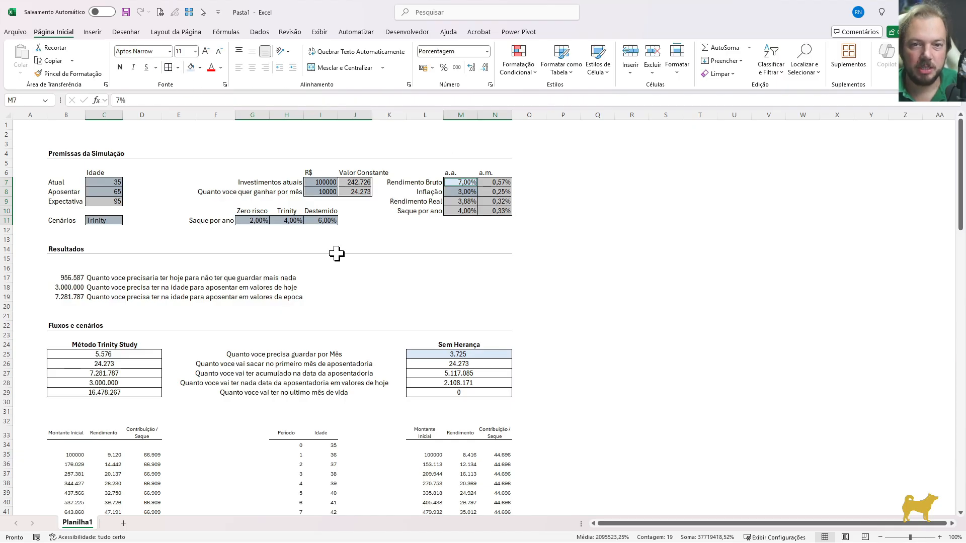
{"action": "left_click", "coordinate": [385, 252]}
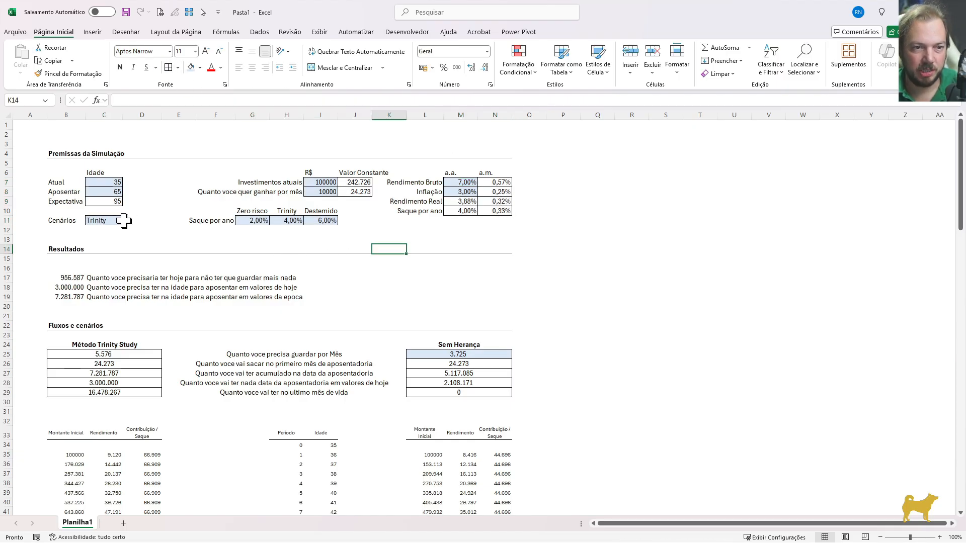
Format the R$ amounts in I7:I8 as Número with 0 decimal places and a thousands separator
{"action": "left_click_drag", "start_coordinate": [324, 183], "coordinate": [328, 191]}
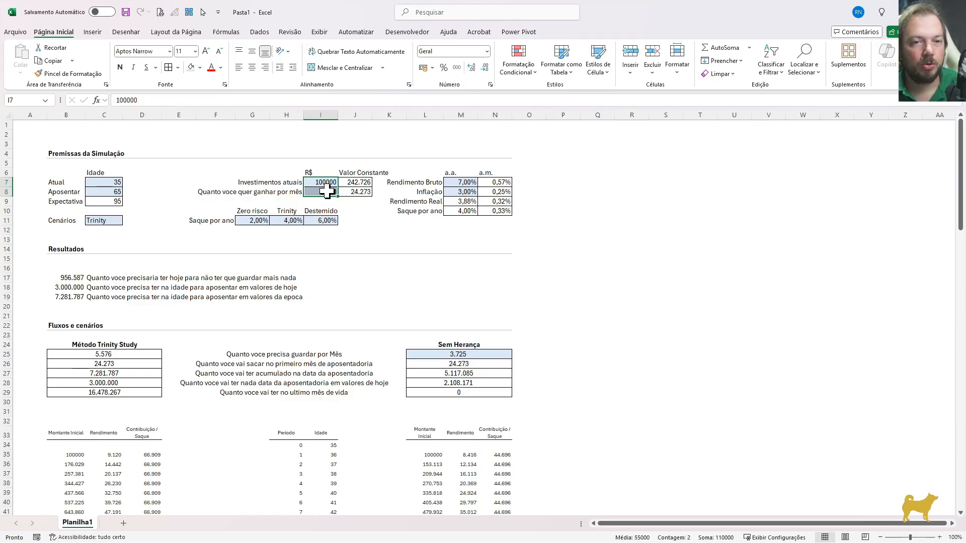
{"action": "key", "text": "ctrl+1"}
{"action": "left_click", "coordinate": [30, 102]}
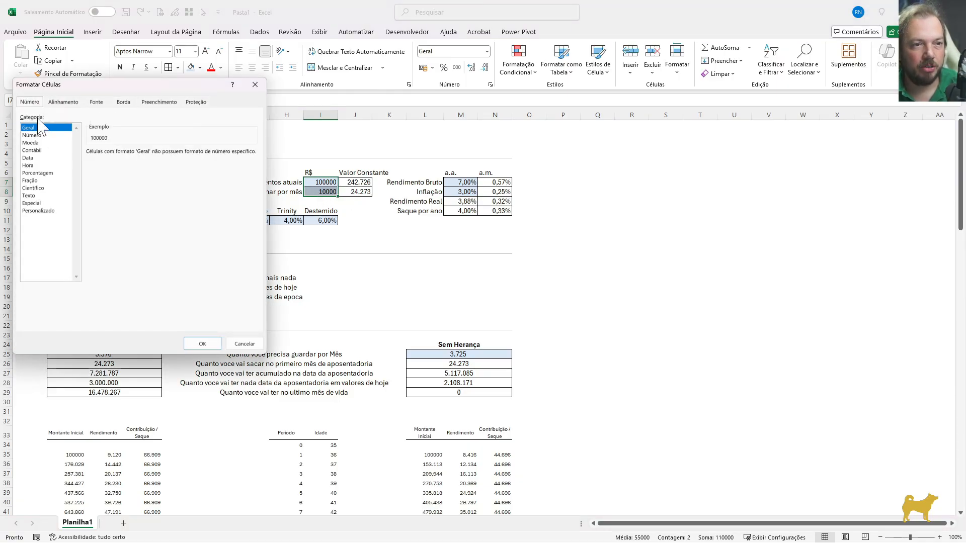
{"action": "left_click", "coordinate": [32, 135]}
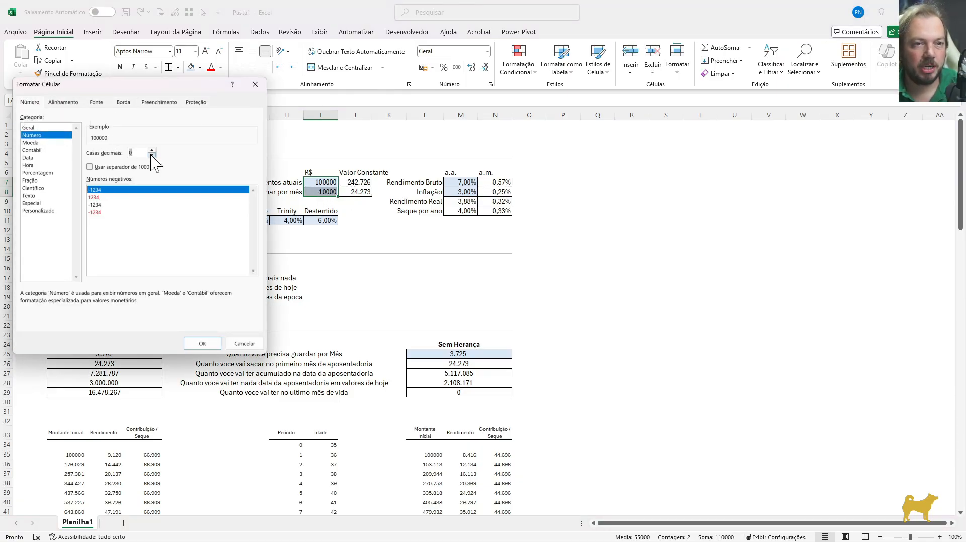
{"action": "left_click", "coordinate": [125, 168]}
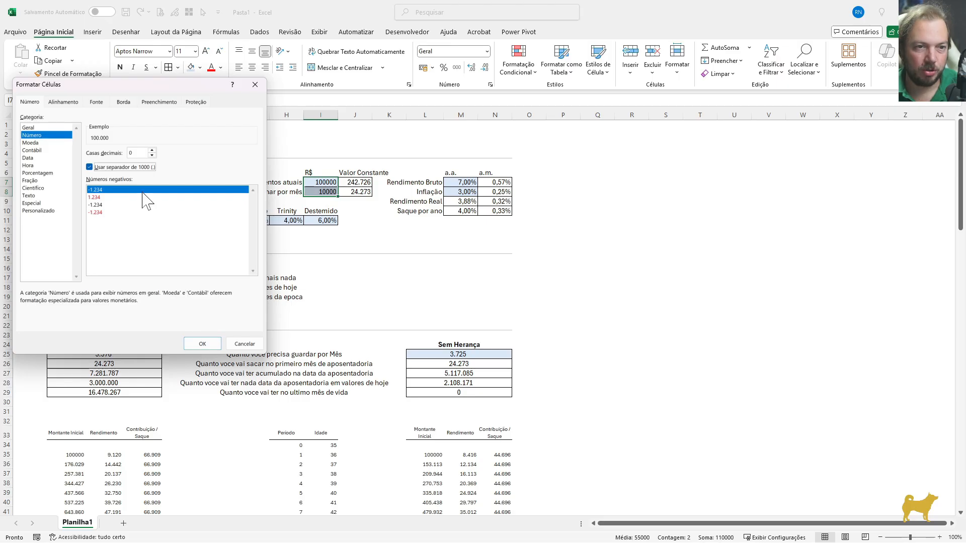
{"action": "left_click", "coordinate": [197, 344]}
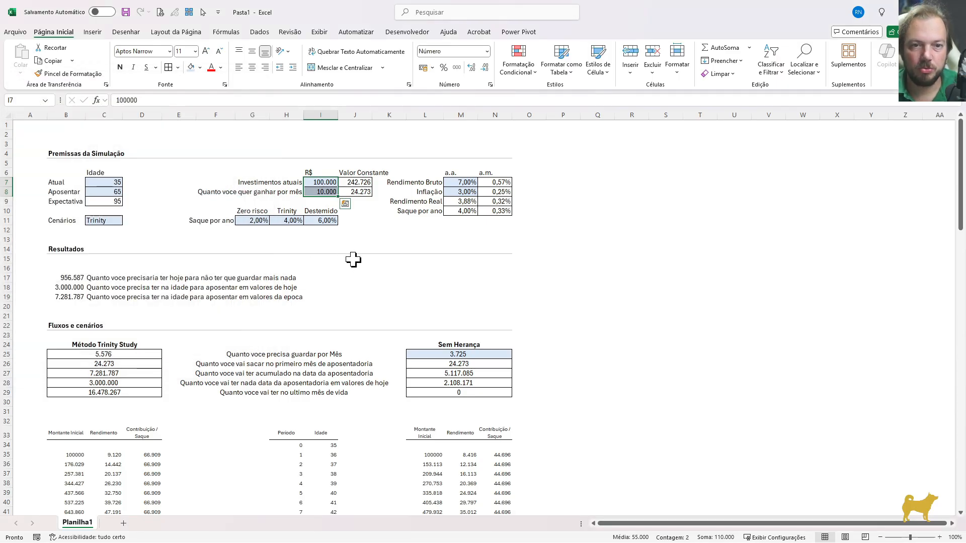
{"action": "left_click", "coordinate": [351, 259]}
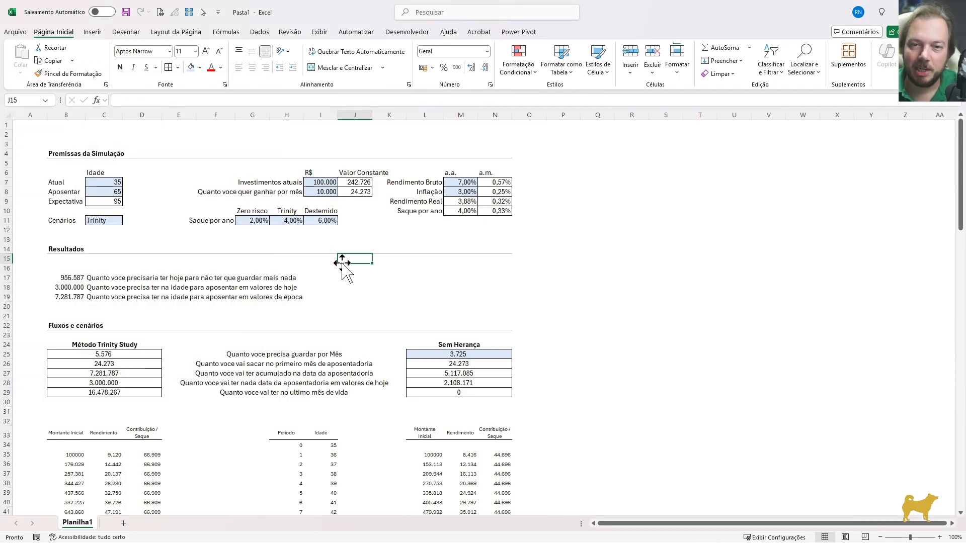
Center the column headings R$ and Valor Constante in I6:J6
{"action": "left_click_drag", "start_coordinate": [318, 173], "coordinate": [355, 173]}
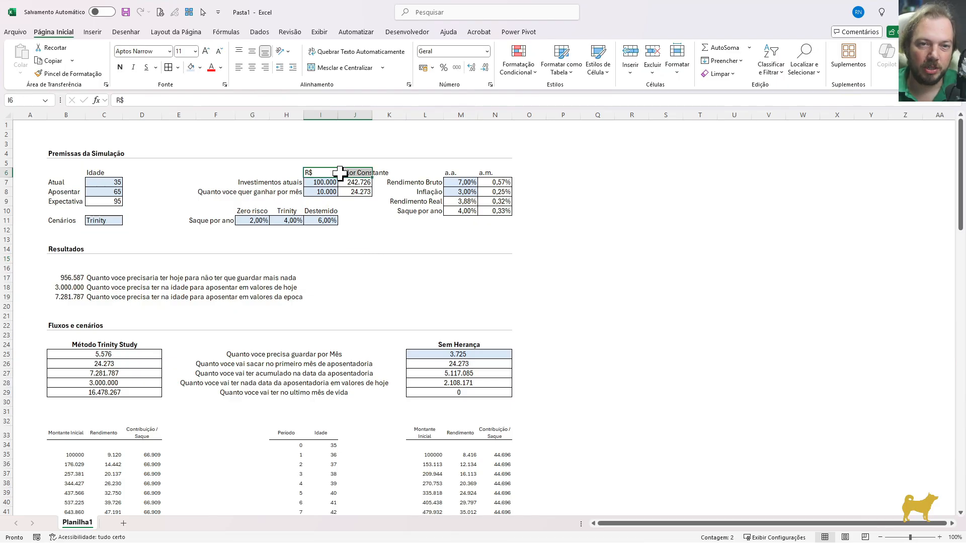
{"action": "left_click", "coordinate": [252, 68]}
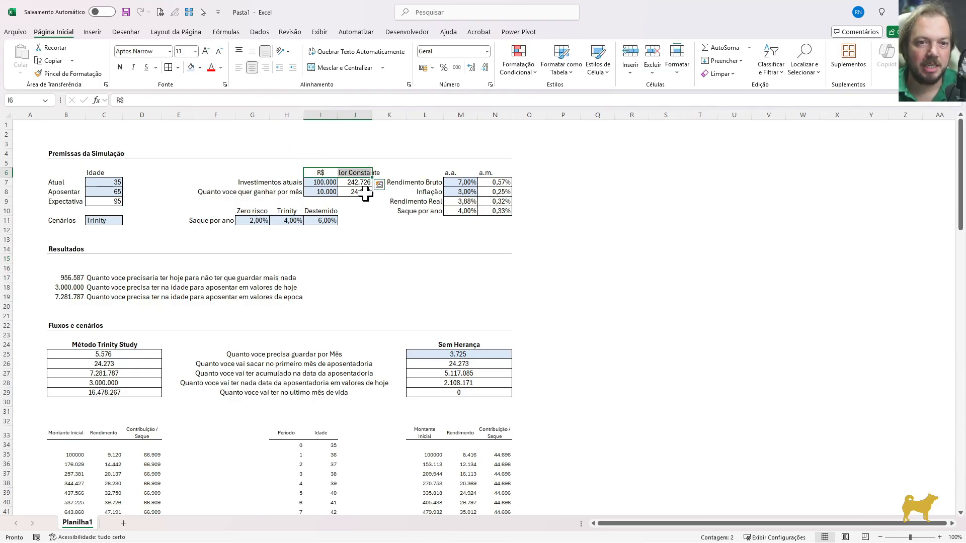
{"action": "left_click", "coordinate": [320, 173]}
Left-align the heading in J6 and change its text to R$ Constante
{"action": "left_click", "coordinate": [360, 172]}
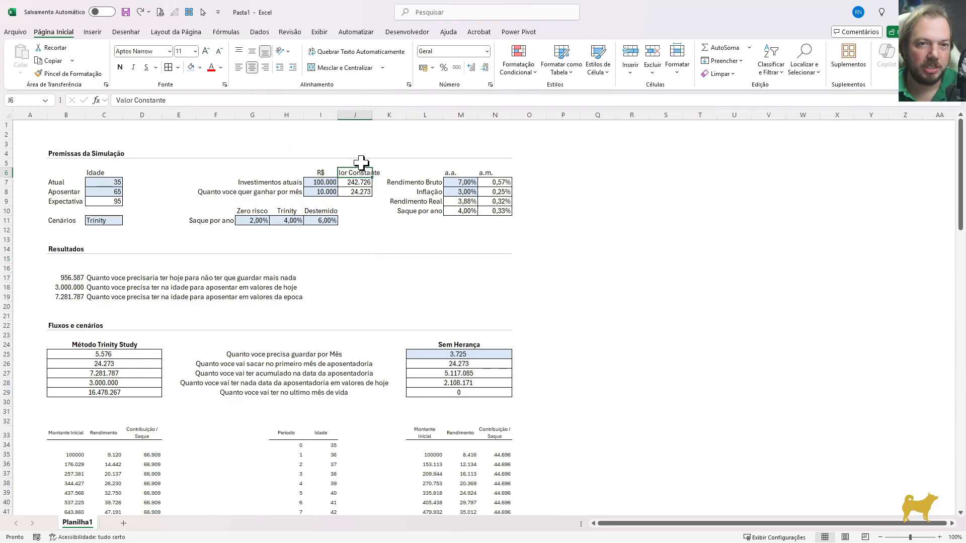
{"action": "left_click", "coordinate": [236, 66]}
{"action": "key", "text": "F2"}
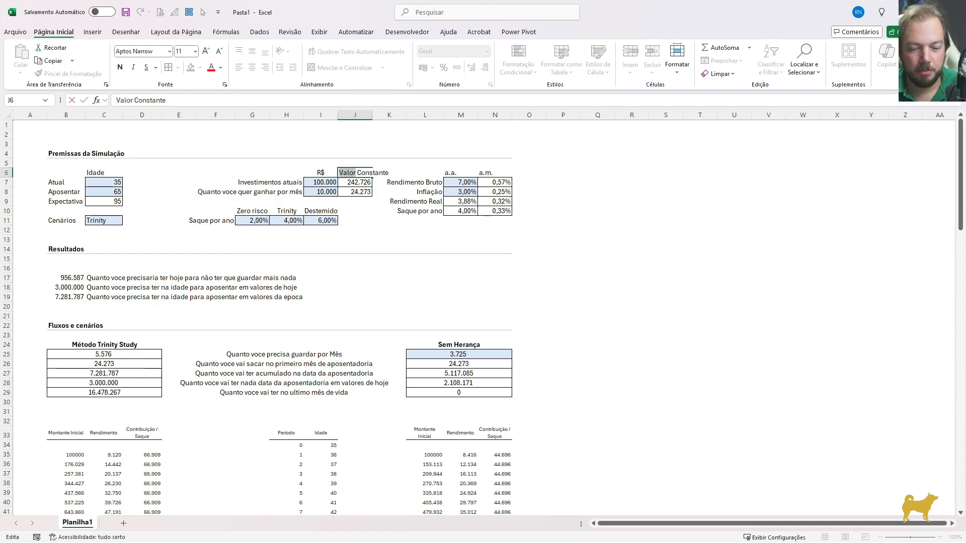
{"action": "type", "text": "R$"}
{"action": "key", "text": "Return"}
{"action": "left_click", "coordinate": [360, 222]}
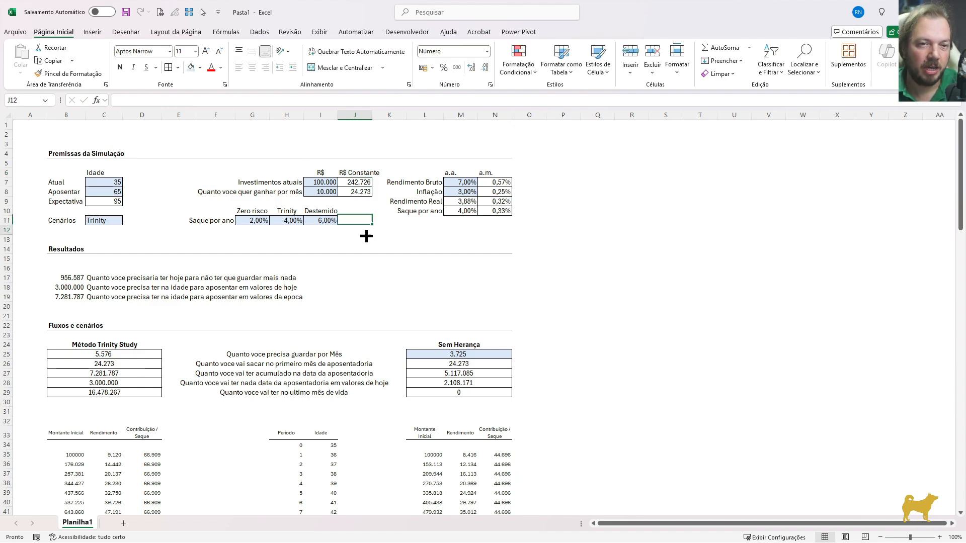
{"action": "key", "text": "Down"}
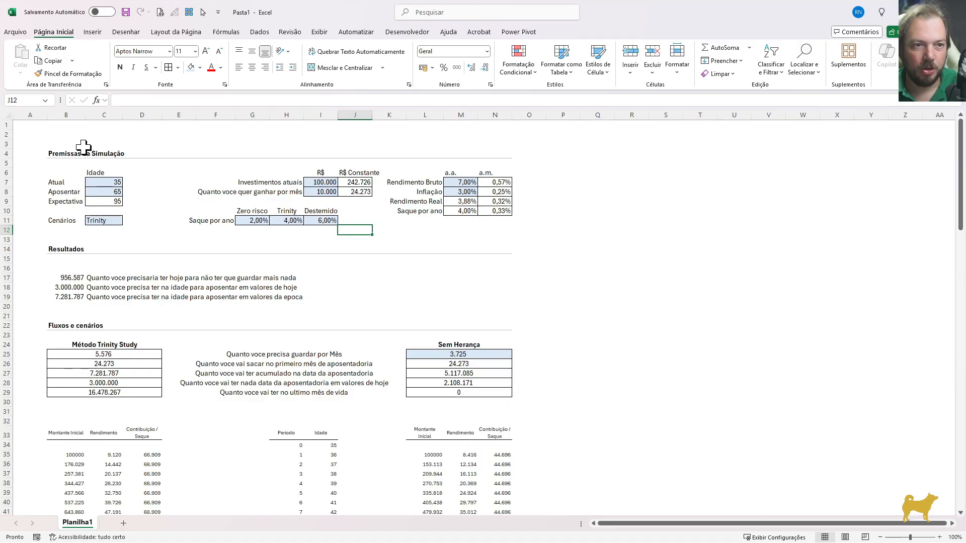
Enter the sheet title "Quanto voce precisa guardar para aposentar bem?" in B2
{"action": "left_click", "coordinate": [69, 133]}
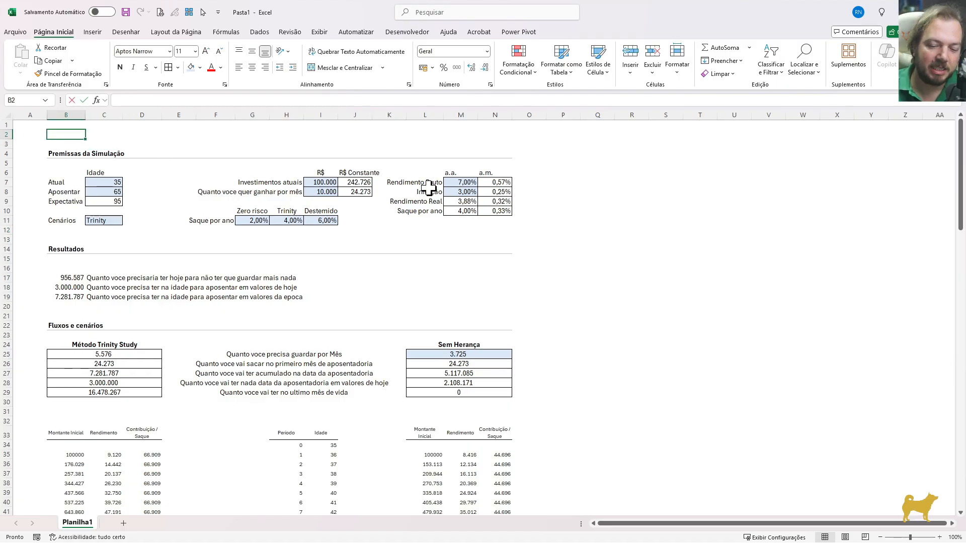
{"action": "type", "text": "Quanto voce precisa guardar para aposentar be"}
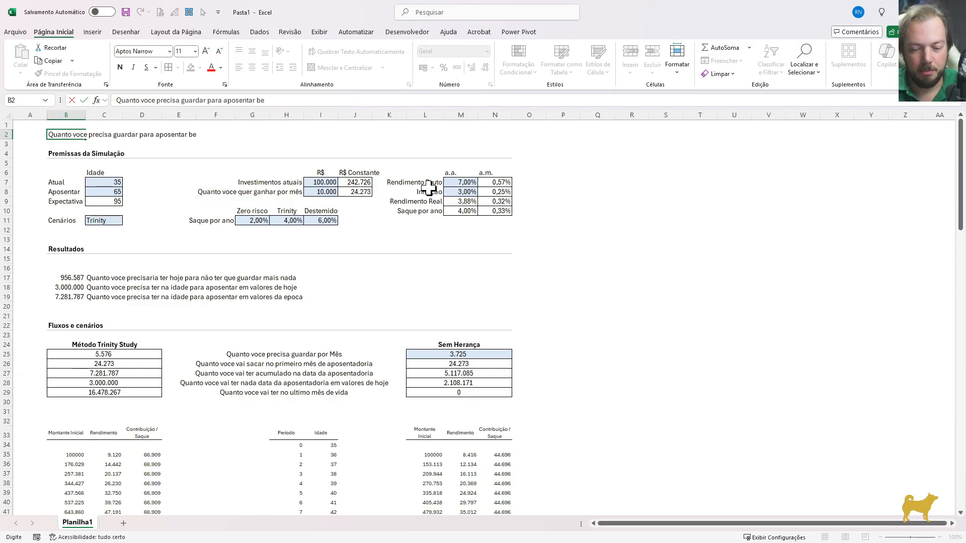
{"action": "type", "text": "m?"}
{"action": "key", "text": "Return"}
Format the title row B2:N2 with font size 16 and the Negrito font style
{"action": "key", "text": "Up"}
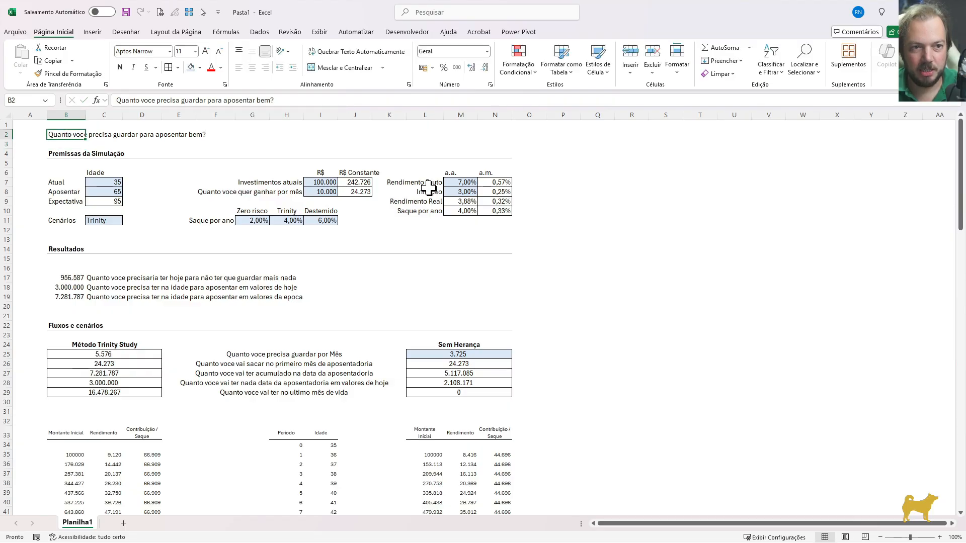
{"action": "key", "text": "shift+Right"}
{"action": "key", "text": "shift+Right"}
{"action": "key", "text": "shift+Right"}
{"action": "key", "text": "shift+Right"}
{"action": "key", "text": "shift+Right"}
{"action": "key", "text": "shift+Right"}
{"action": "key", "text": "shift+Right"}
{"action": "key", "text": "shift+Right"}
{"action": "key", "text": "shift+Right"}
{"action": "key", "text": "shift+Right"}
{"action": "key", "text": "shift+Right"}
{"action": "key", "text": "shift+Right"}
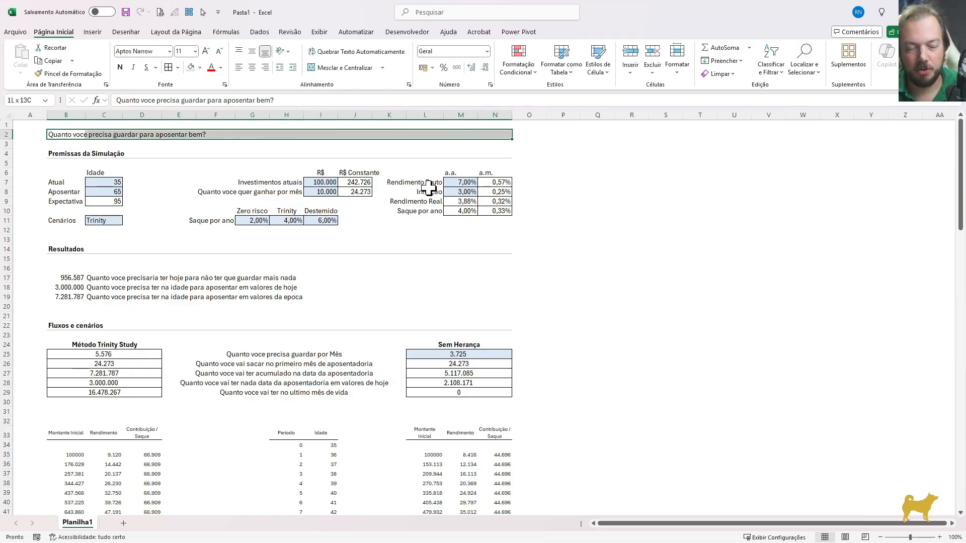
{"action": "key", "text": "ctrl+1"}
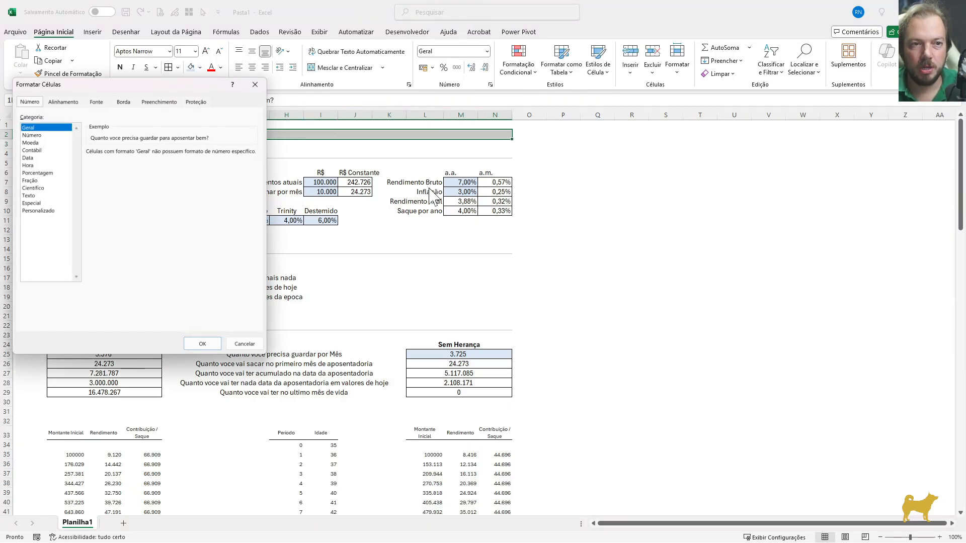
{"action": "key", "text": "ctrl+Tab"}
{"action": "key", "text": "ctrl+Tab"}
{"action": "key", "text": "Tab"}
{"action": "key", "text": "Tab"}
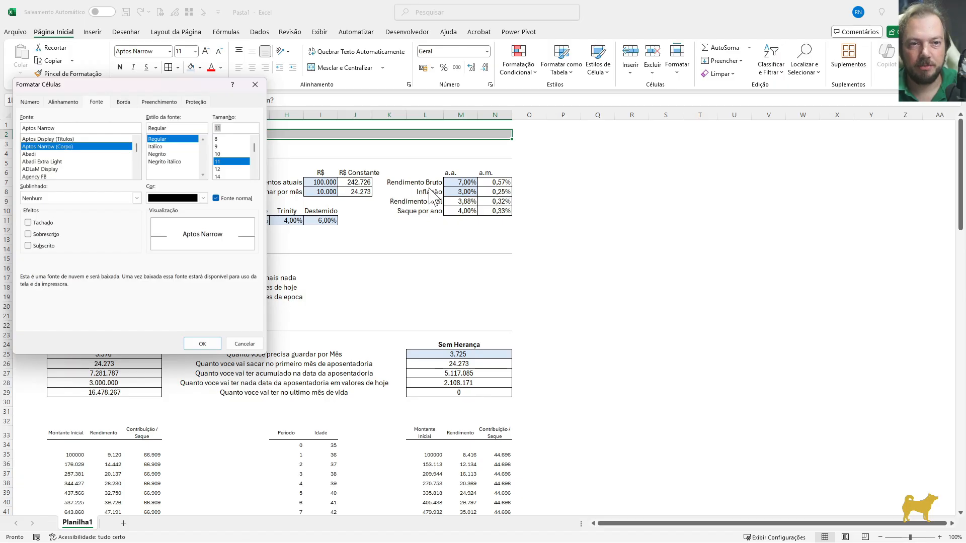
{"action": "type", "text": "16"}
{"action": "key", "text": "shift+Tab"}
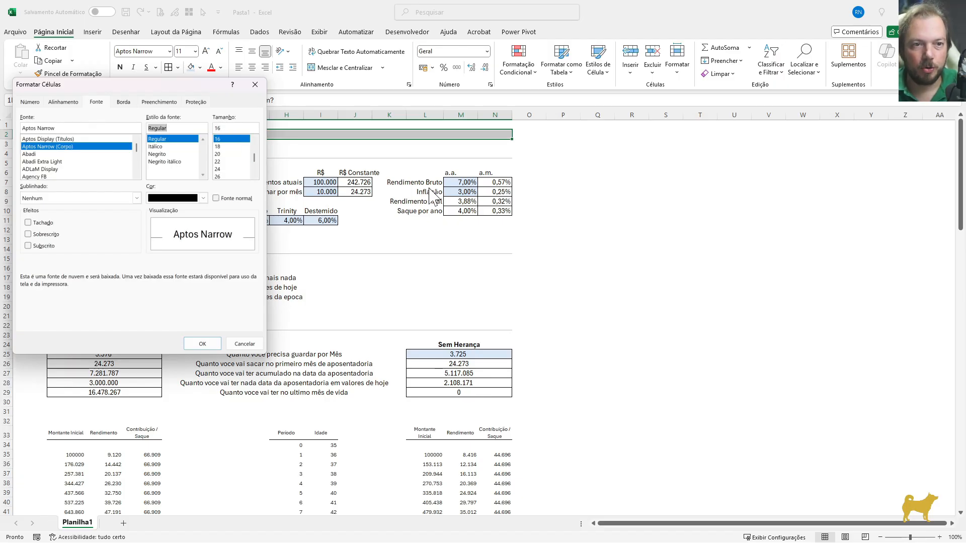
{"action": "key", "text": "Down"}
{"action": "key", "text": "Down"}
{"action": "key", "text": "Return"}
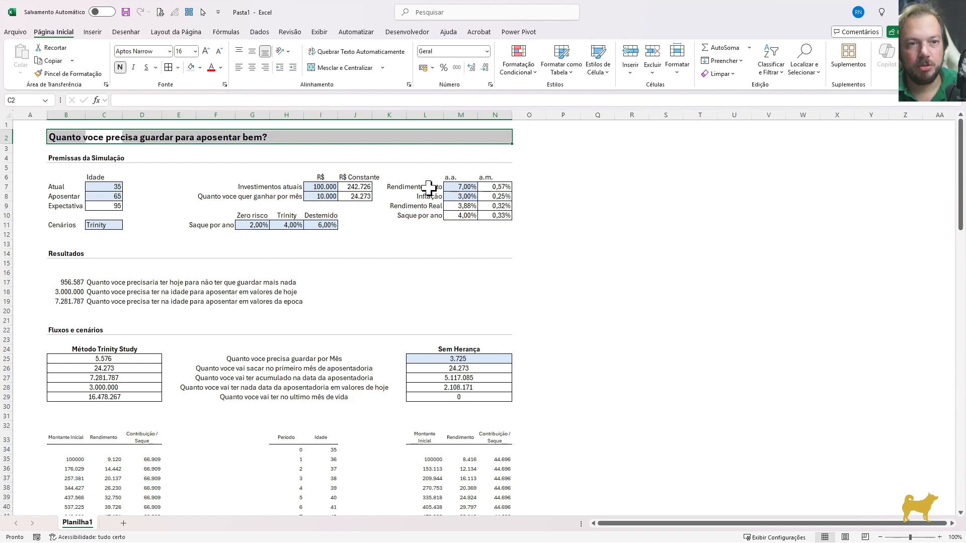
Add a thick bottom border under the title row B2:N2
{"action": "key", "text": "ctrl+1"}
{"action": "key", "text": "ctrl+Tab"}
{"action": "key", "text": "Tab"}
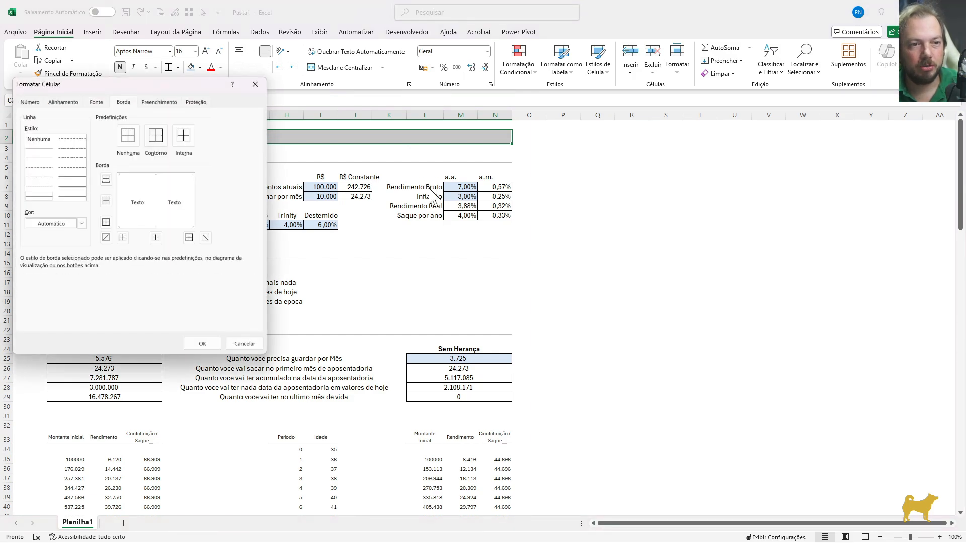
{"action": "key", "text": "shift+Tab"}
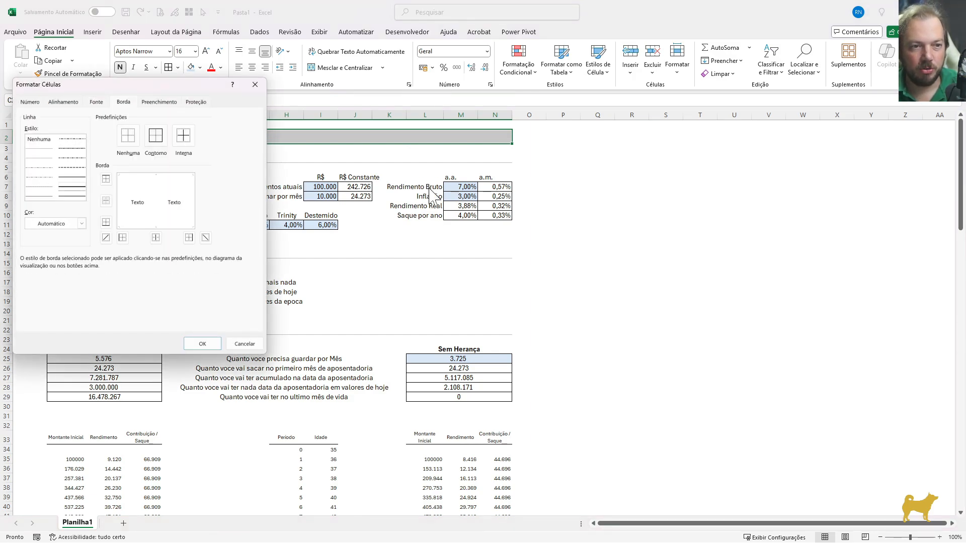
{"action": "key", "text": "Tab"}
{"action": "key", "text": "Tab"}
{"action": "key", "text": "Tab"}
{"action": "key", "text": "Tab"}
{"action": "key", "text": "Tab"}
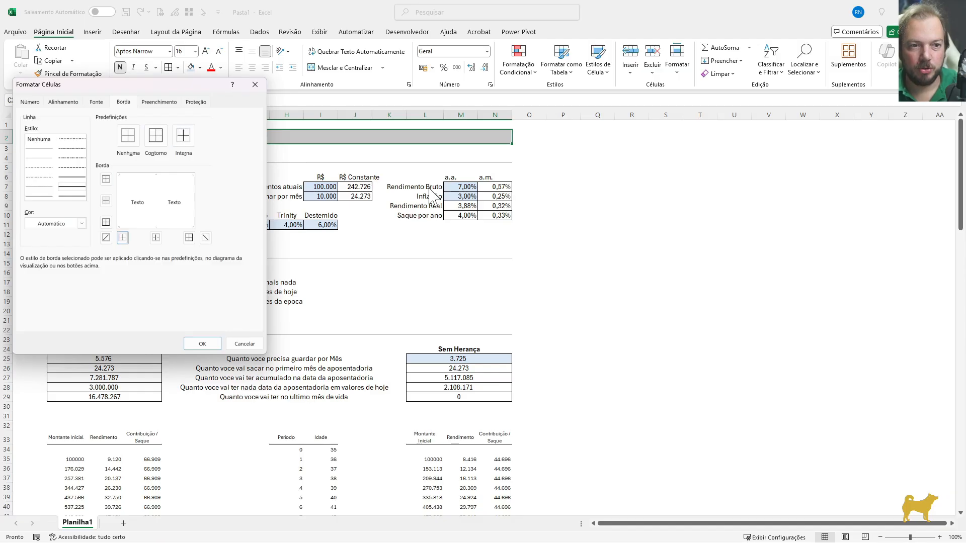
{"action": "key", "text": "Return"}
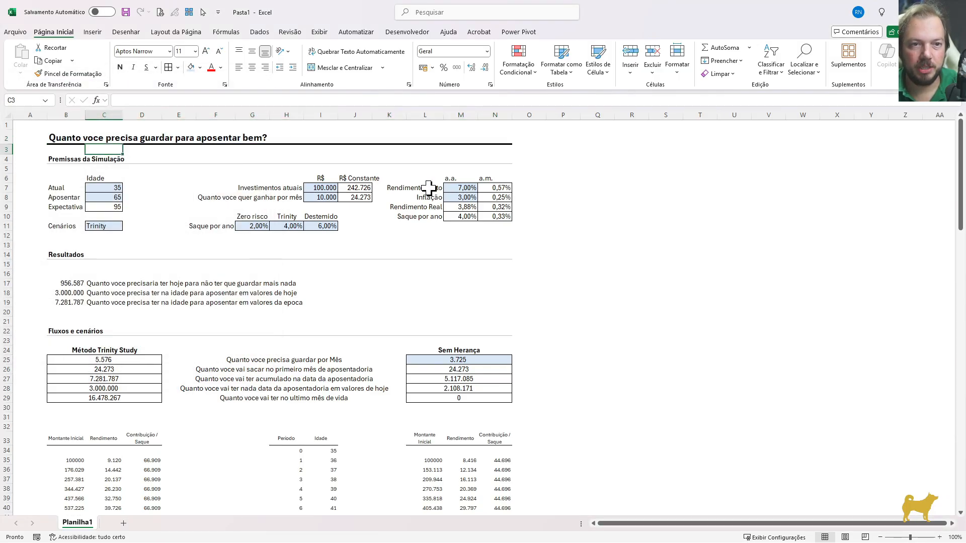
{"action": "key", "text": "Down"}
{"action": "key", "text": "Down"}
{"action": "left_click", "coordinate": [452, 235]}
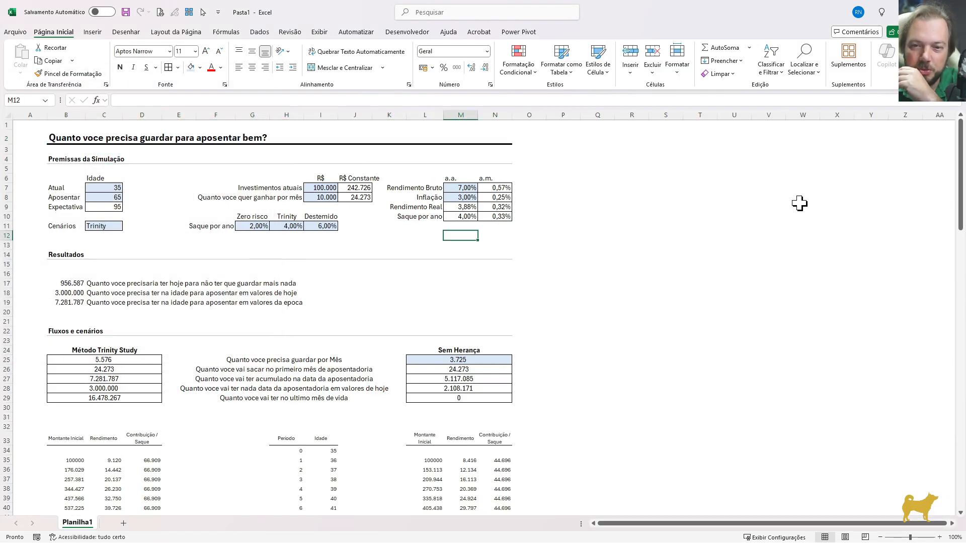
Set the current age (Atual) in C7 to 30
{"action": "scroll", "coordinate": [958, 194], "scroll_direction": "down", "scroll_amount": 1}
{"action": "left_click_drag", "start_coordinate": [958, 242], "coordinate": [958, 166]}
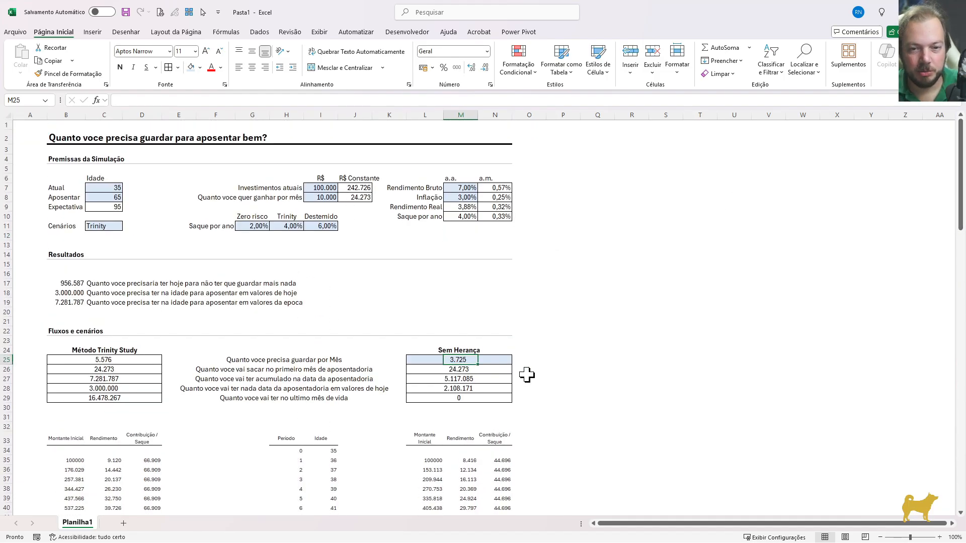
{"action": "left_click", "coordinate": [451, 358]}
{"action": "scroll", "coordinate": [465, 364], "scroll_direction": "down", "scroll_amount": 1}
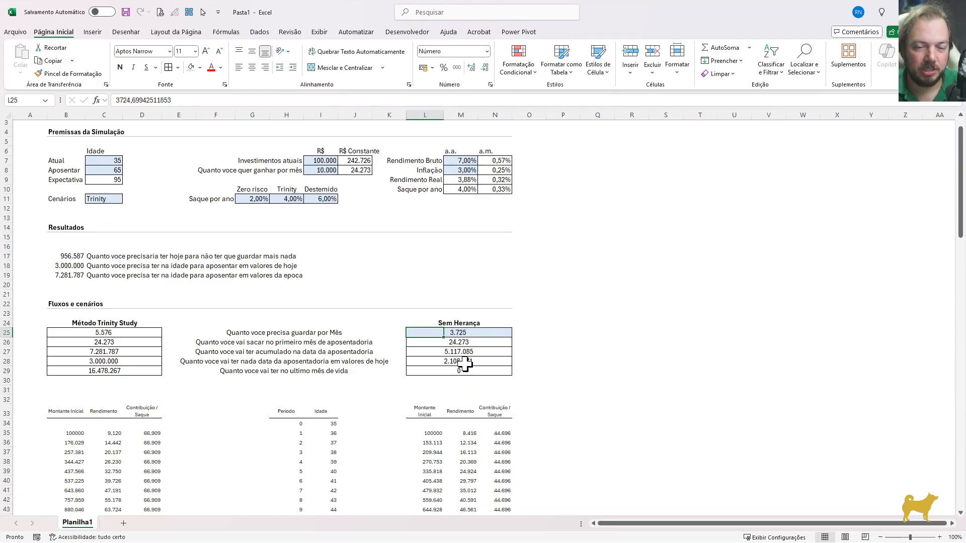
{"action": "scroll", "coordinate": [465, 364], "scroll_direction": "up", "scroll_amount": 1}
{"action": "left_click", "coordinate": [101, 189]}
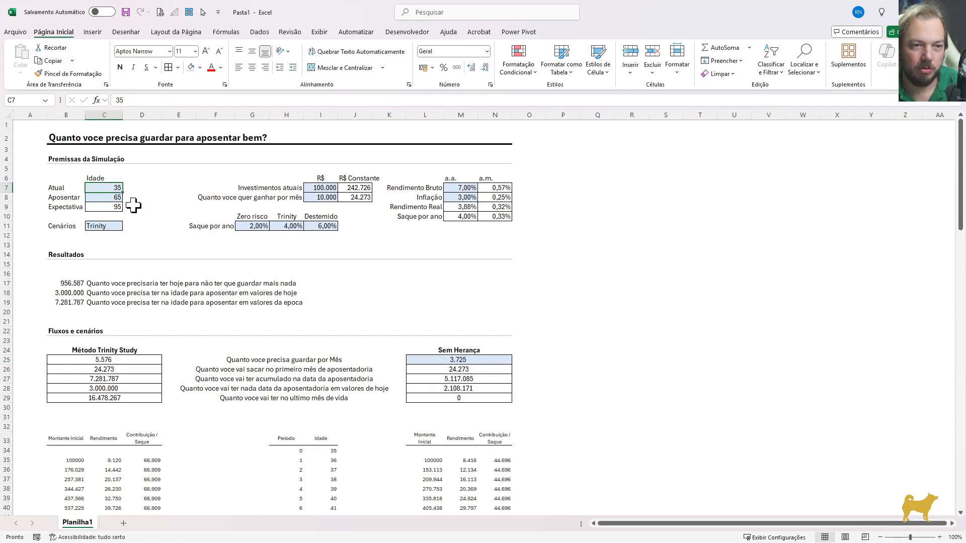
{"action": "type", "text": "3"}
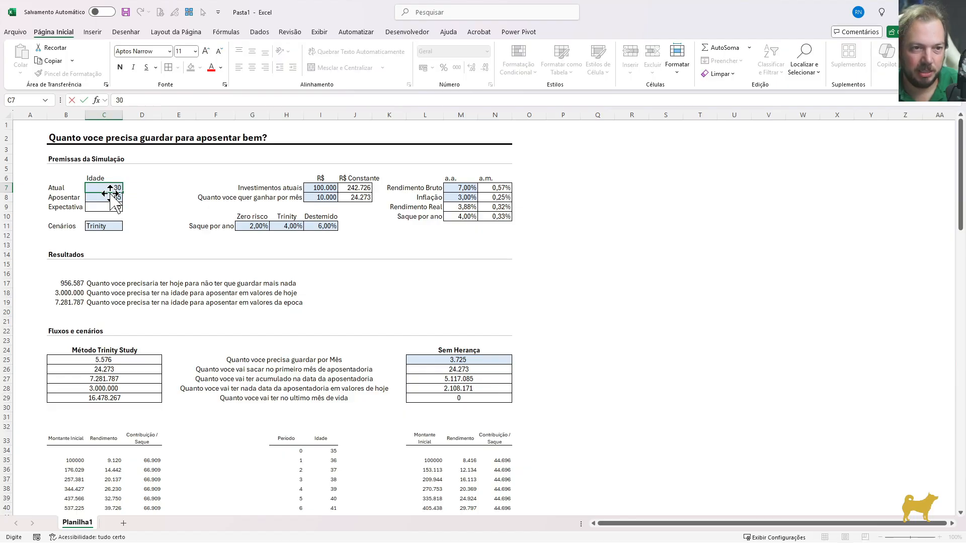
{"action": "type", "text": "0"}
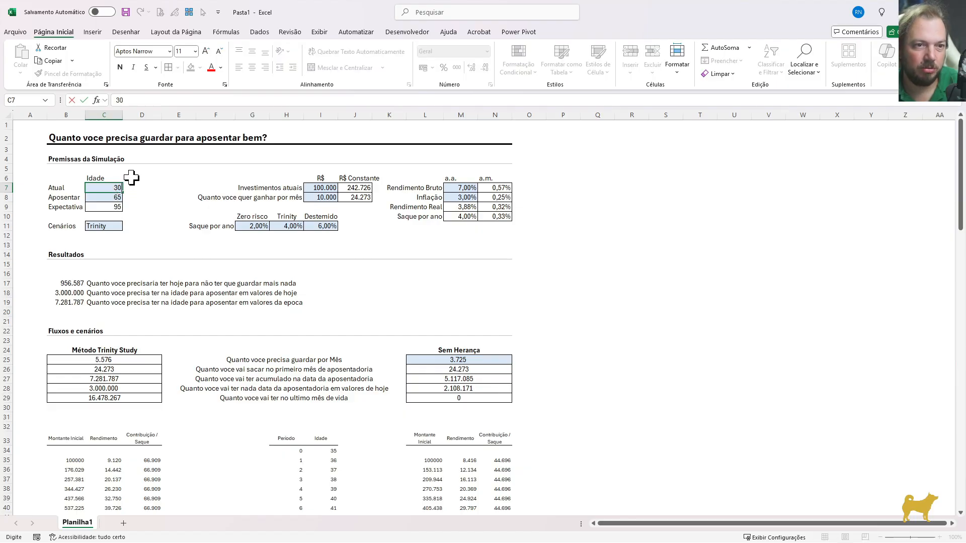
{"action": "left_click", "coordinate": [100, 201]}
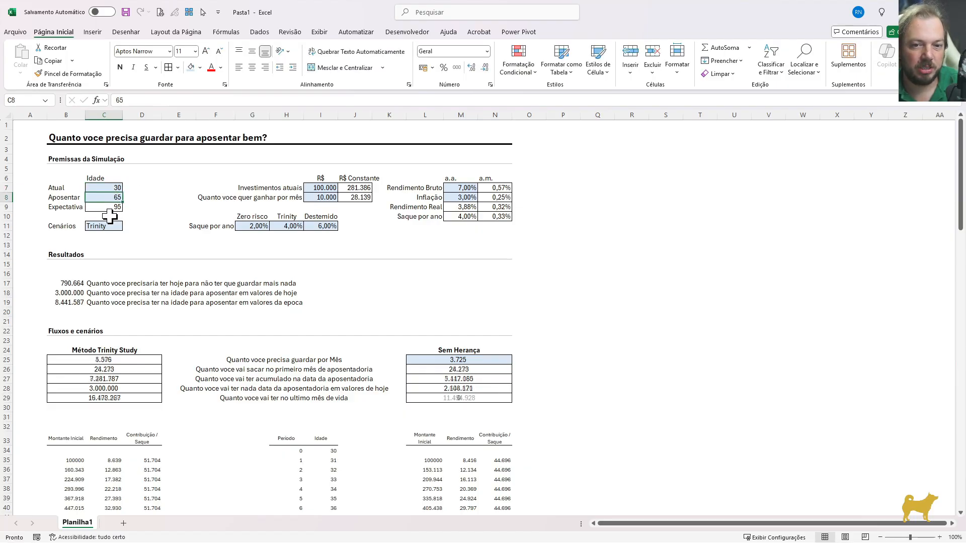
Inspect the current age in C7, the Sem Herança monthly saving in L25 and the last-month balance formula in L29
{"action": "left_click", "coordinate": [104, 186]}
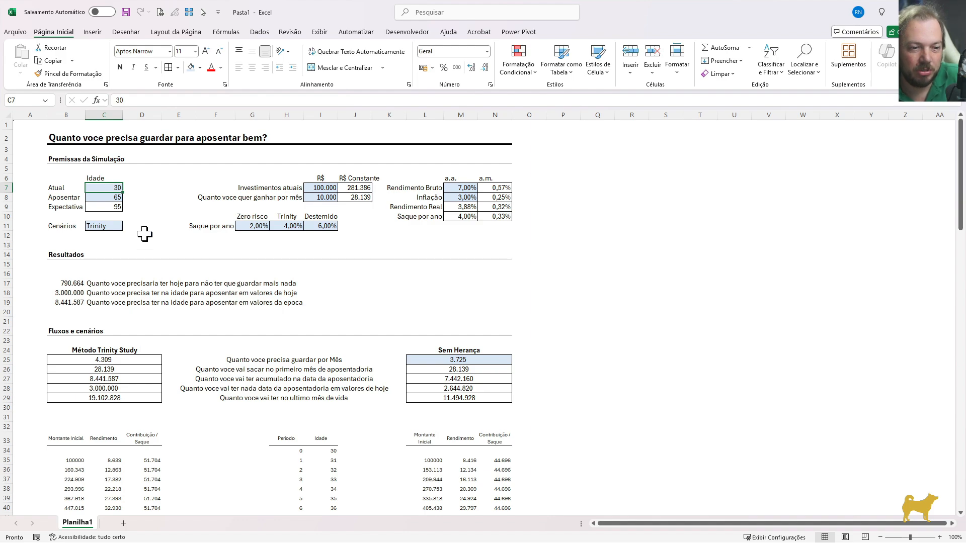
{"action": "left_click", "coordinate": [436, 360]}
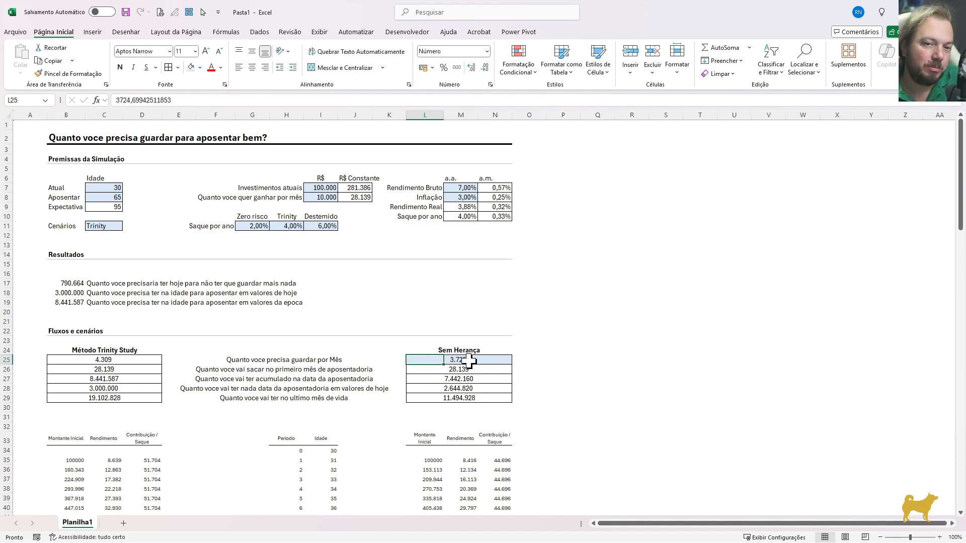
{"action": "left_click", "coordinate": [436, 398]}
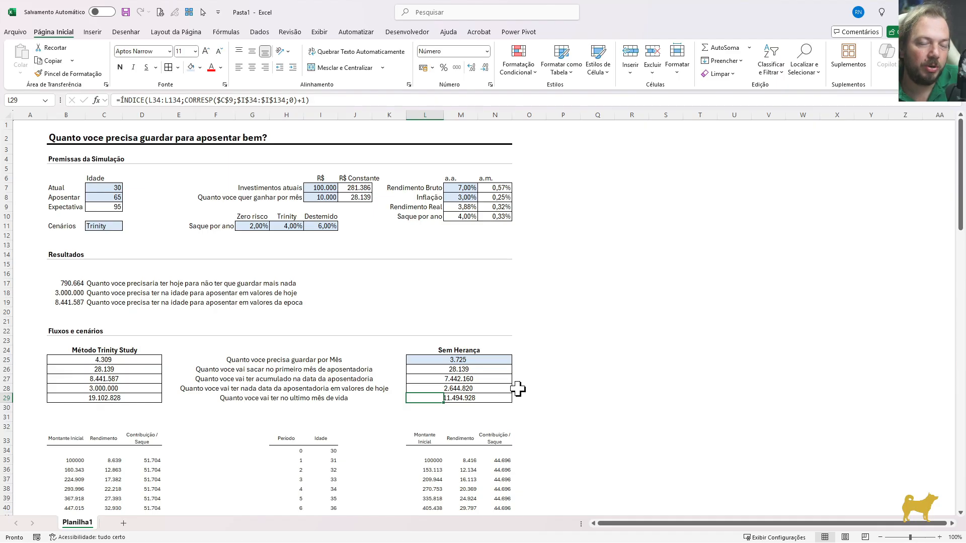
{"action": "left_click", "coordinate": [426, 360]}
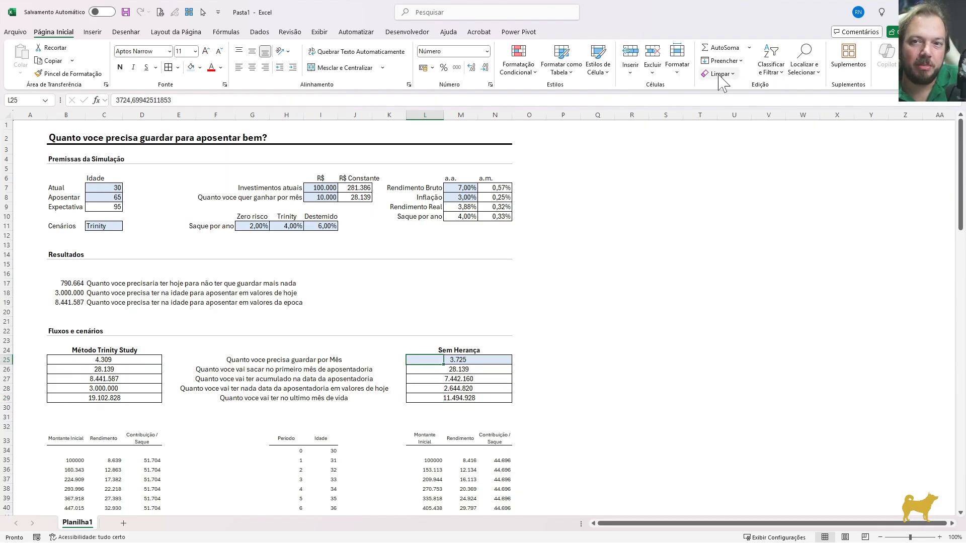
Draw a small rounded rectangle just above the Sem Herança heading and label it Zerar
{"action": "left_click", "coordinate": [426, 342]}
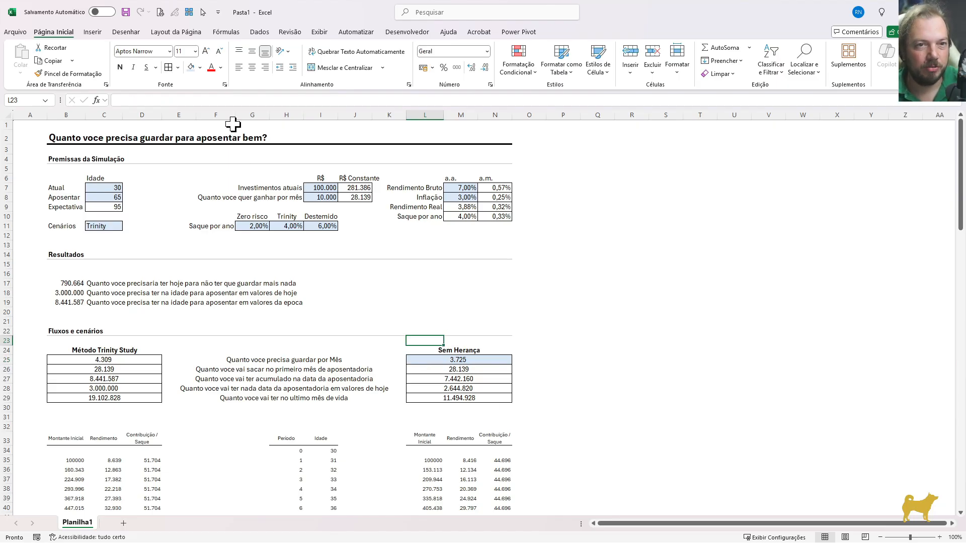
{"action": "left_click", "coordinate": [93, 32]}
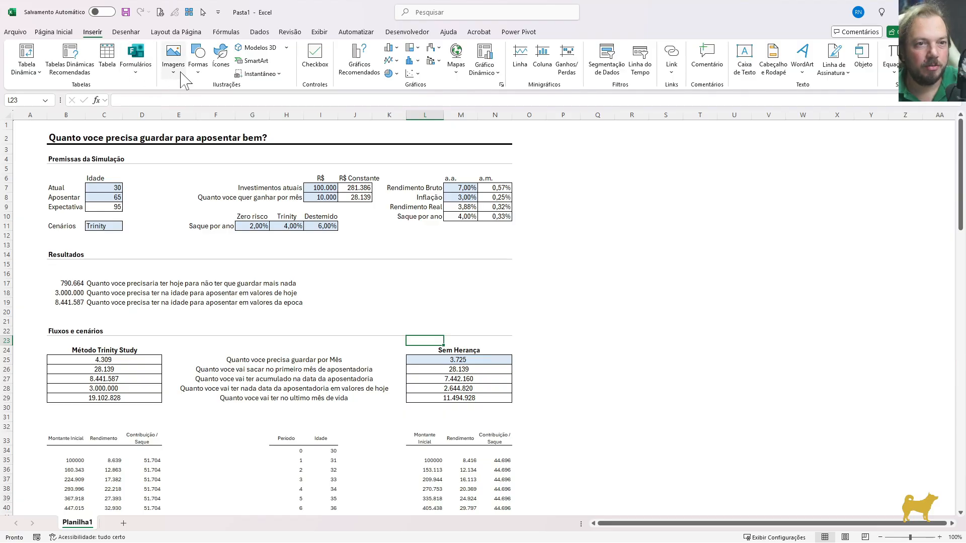
{"action": "left_click", "coordinate": [197, 57]}
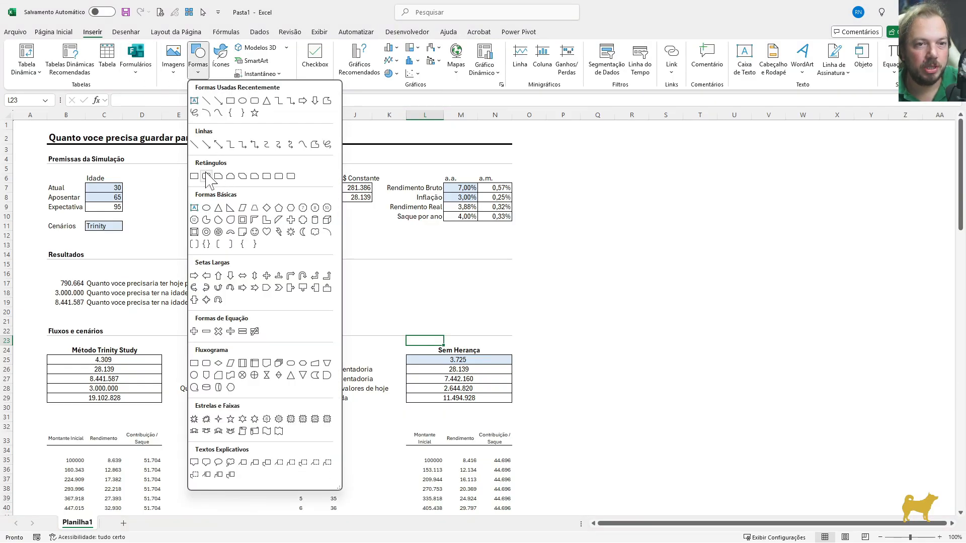
{"action": "left_click", "coordinate": [260, 105]}
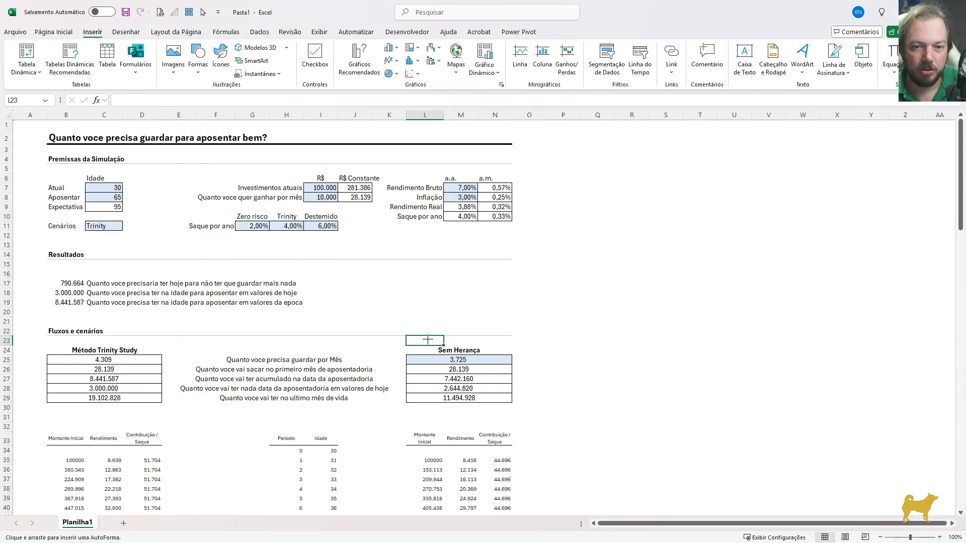
{"action": "left_click_drag", "start_coordinate": [443, 341], "coordinate": [493, 346]}
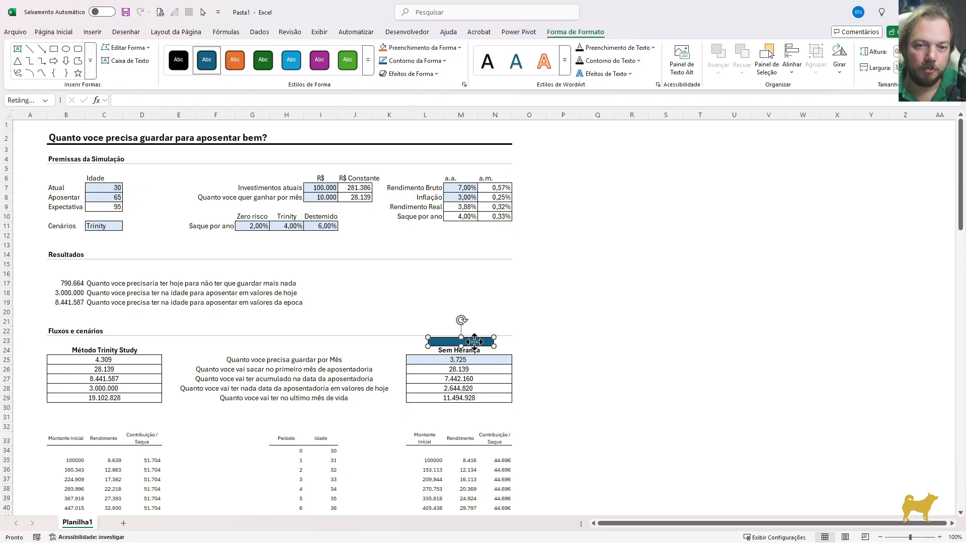
{"action": "right_click", "coordinate": [477, 346]}
{"action": "left_click", "coordinate": [513, 157]}
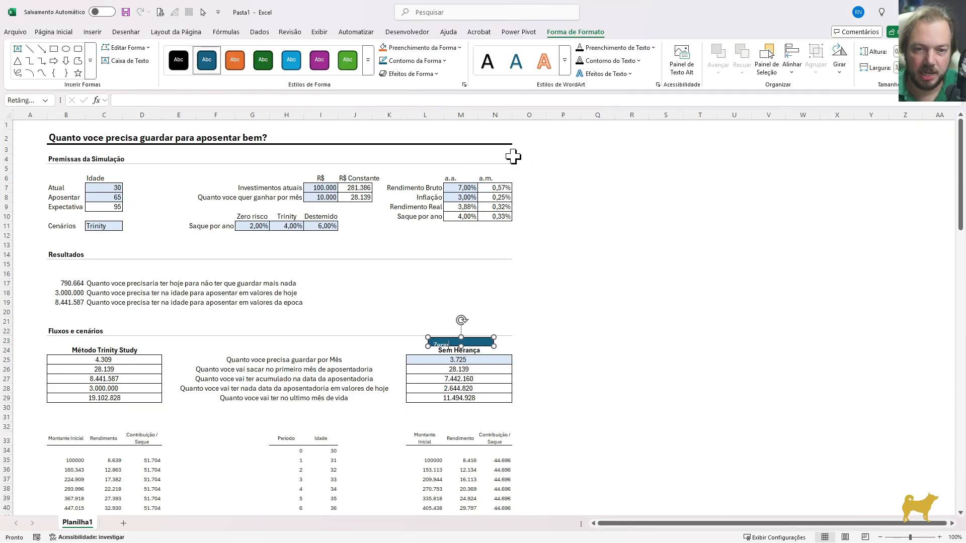
{"action": "left_click", "coordinate": [597, 313]}
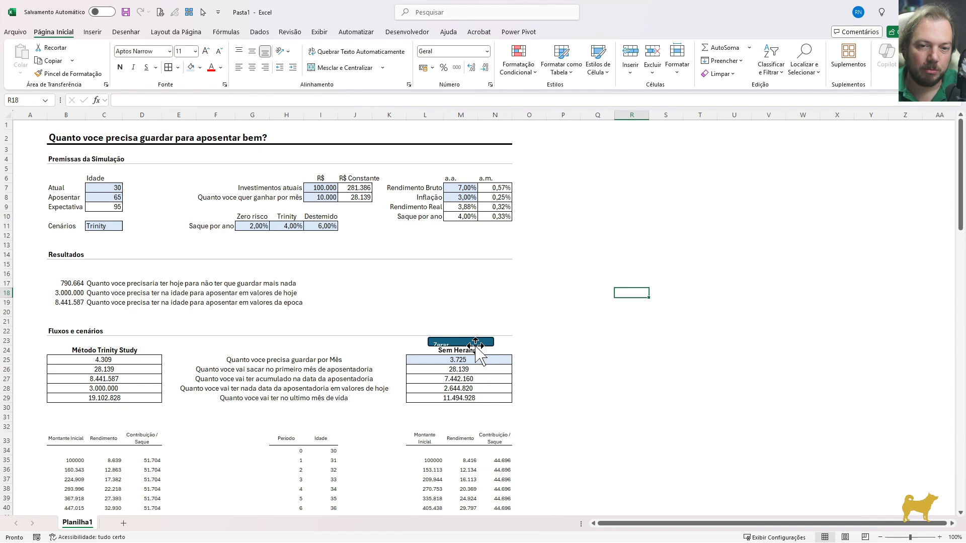
Set all four internal text margins of the Zerar shape to 0 cm
{"action": "left_click", "coordinate": [479, 345]}
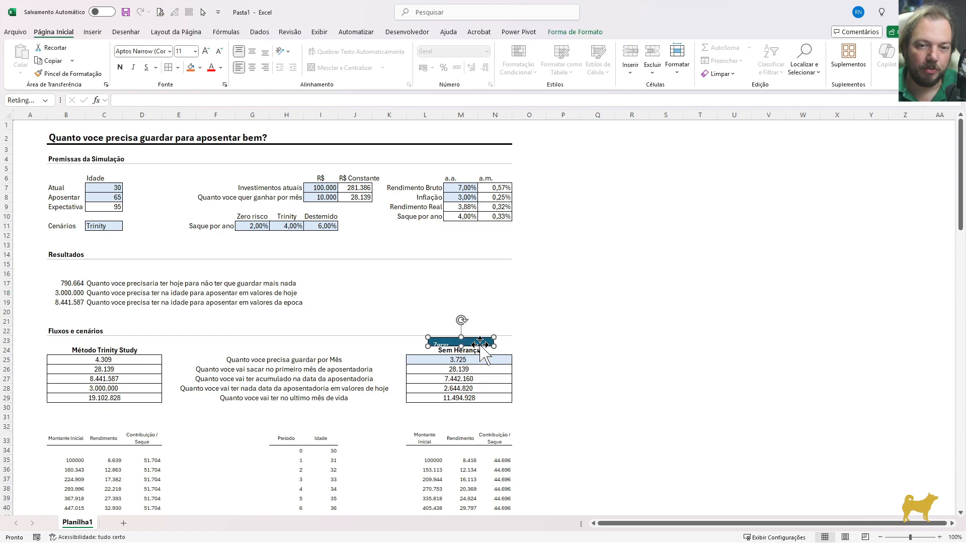
{"action": "key", "text": "ctrl+1"}
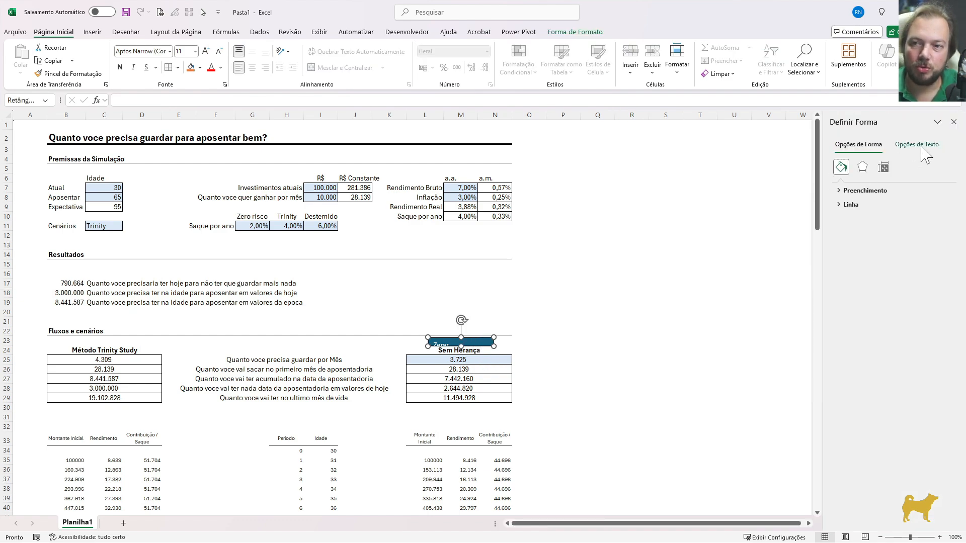
{"action": "left_click", "coordinate": [924, 146]}
{"action": "left_click", "coordinate": [883, 167]}
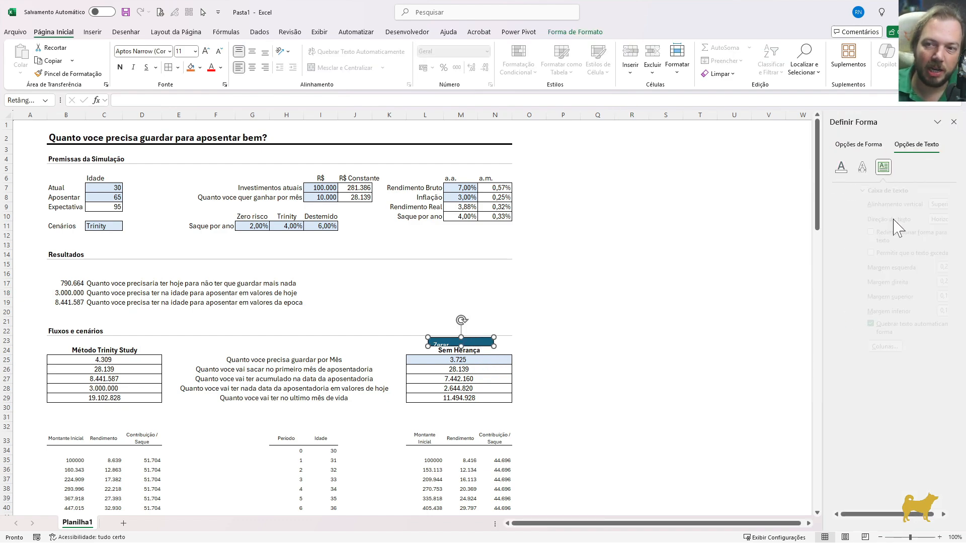
{"action": "left_click_drag", "start_coordinate": [939, 267], "coordinate": [889, 269]}
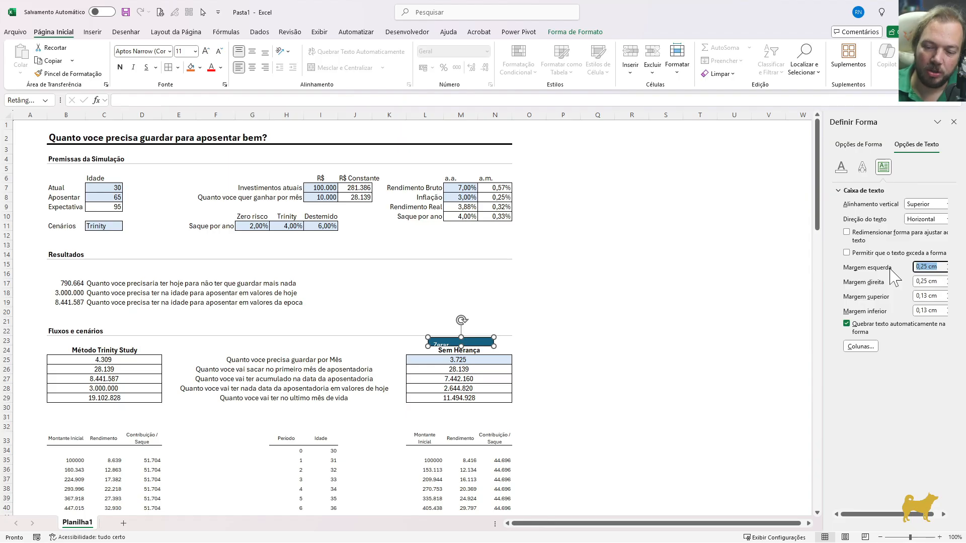
{"action": "type", "text": "0"}
{"action": "key", "text": "Tab"}
{"action": "type", "text": "0"}
{"action": "key", "text": "Tab"}
{"action": "type", "text": "0"}
{"action": "key", "text": "Tab"}
{"action": "type", "text": "0"}
{"action": "key", "text": "Tab"}
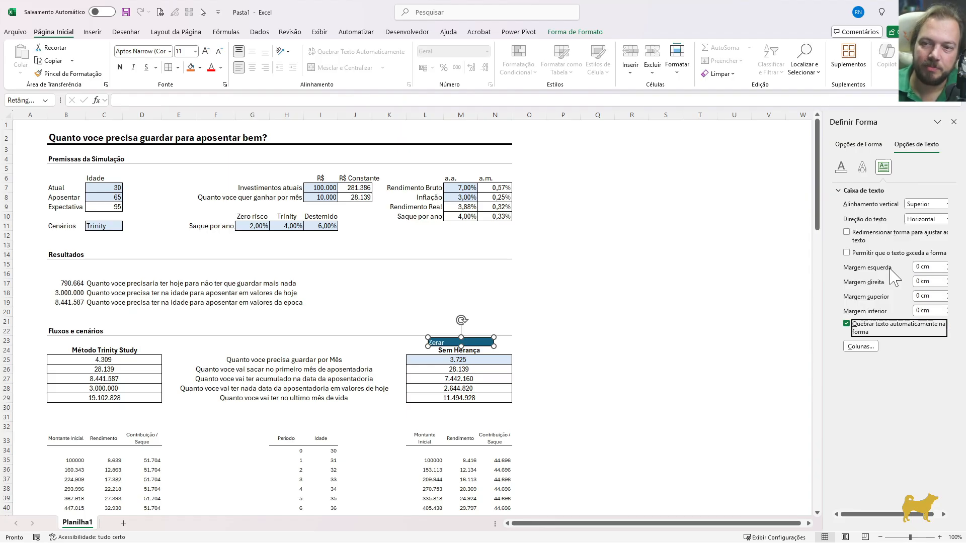
Center the Zerar label vertically and horizontally inside its shape
{"action": "left_click", "coordinate": [252, 51]}
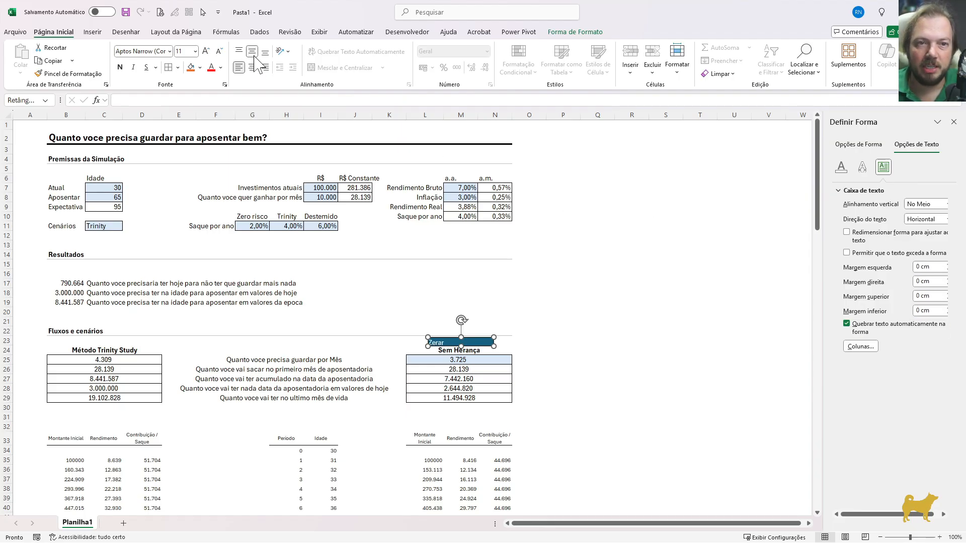
{"action": "left_click", "coordinate": [252, 67]}
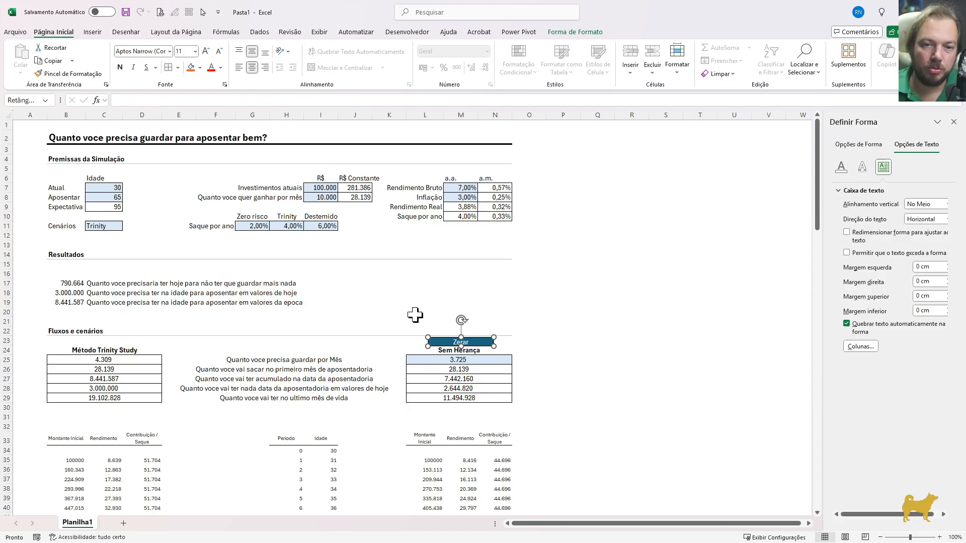
{"action": "left_click", "coordinate": [557, 351]}
Change the Zerar shape's blue fill to a white background
{"action": "left_click", "coordinate": [463, 342]}
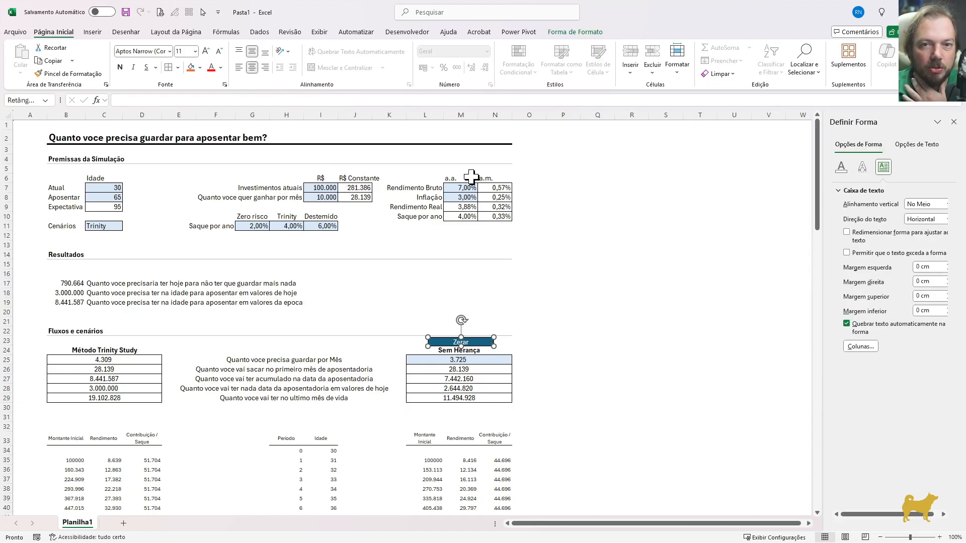
{"action": "left_click", "coordinate": [575, 32]}
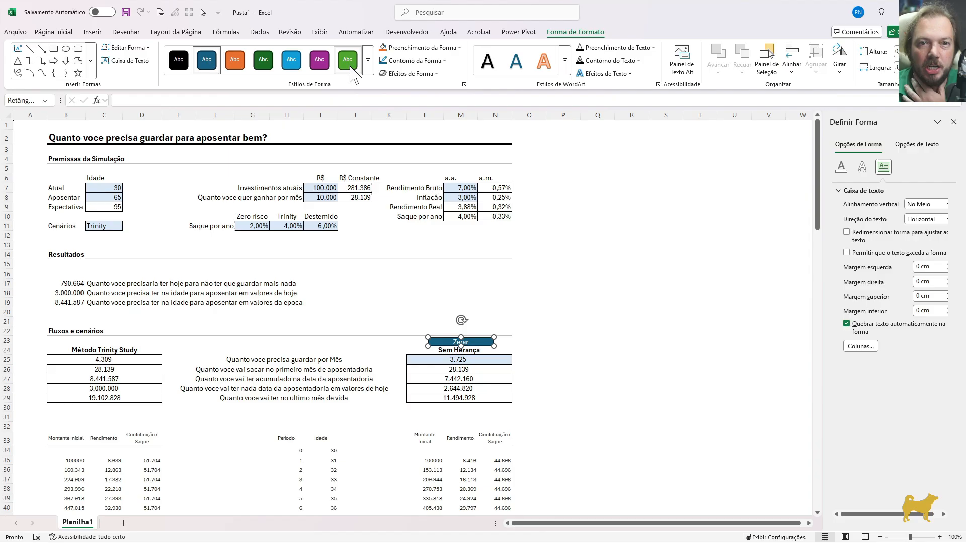
{"action": "left_click", "coordinate": [414, 50]}
{"action": "left_click", "coordinate": [408, 237]}
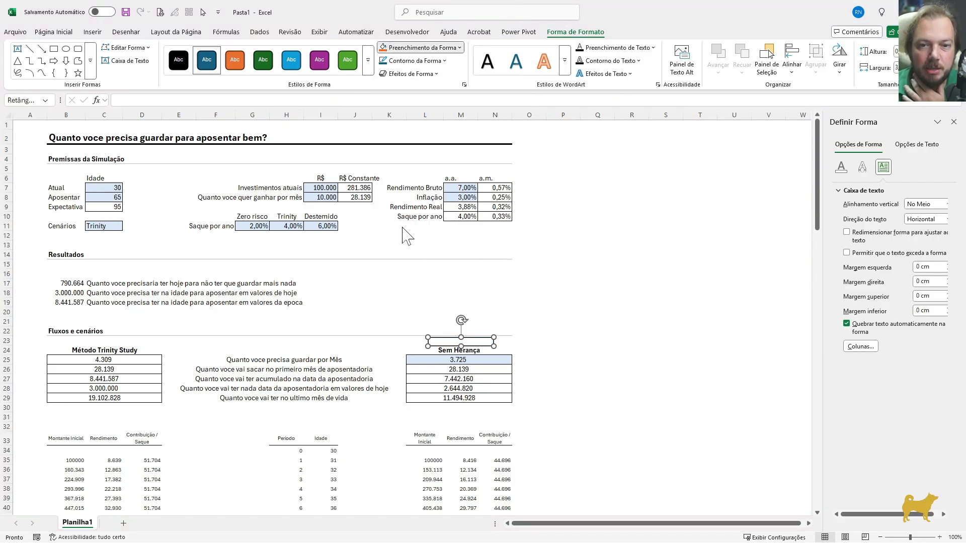
Make the Zerar label red and bold
{"action": "left_click", "coordinate": [54, 32]}
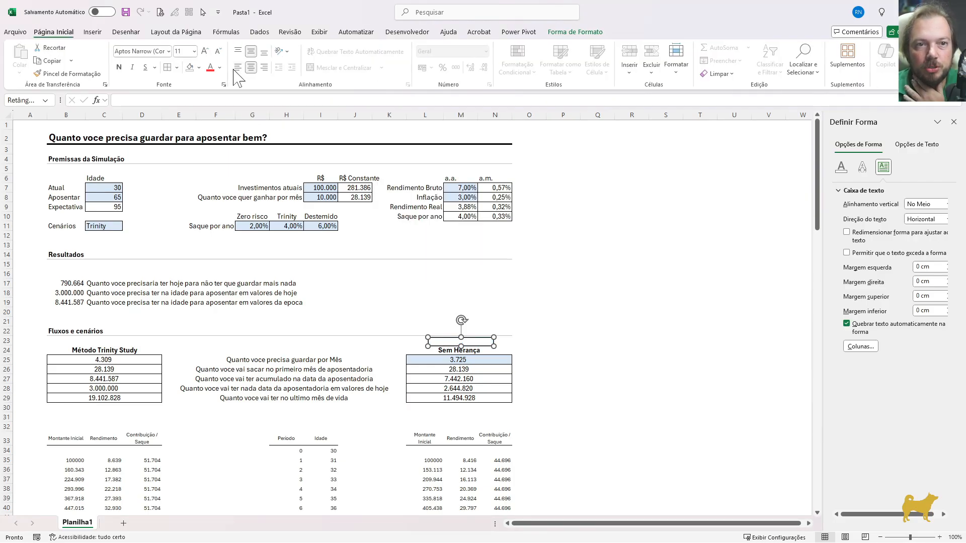
{"action": "left_click", "coordinate": [562, 293]}
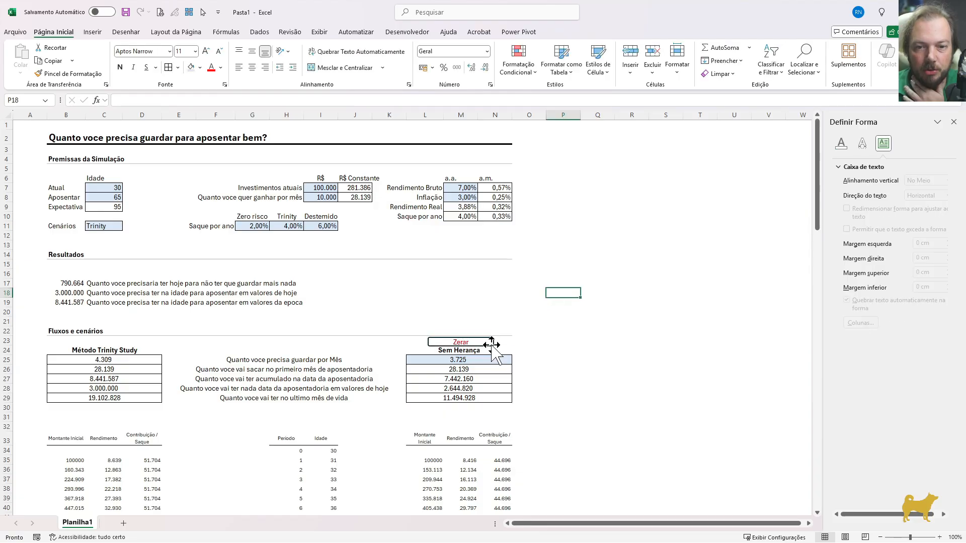
{"action": "left_click", "coordinate": [547, 360]}
{"action": "left_click", "coordinate": [480, 347]}
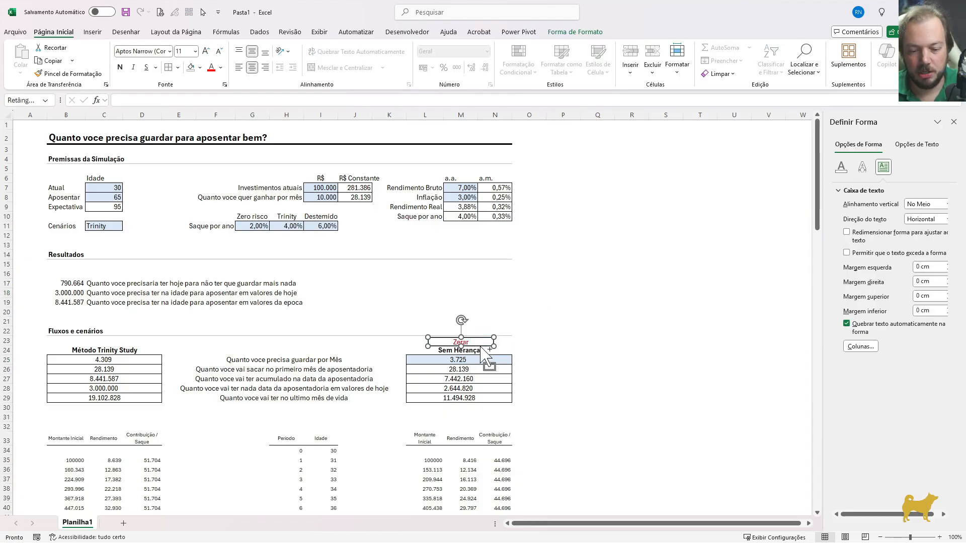
{"action": "left_click", "coordinate": [563, 350]}
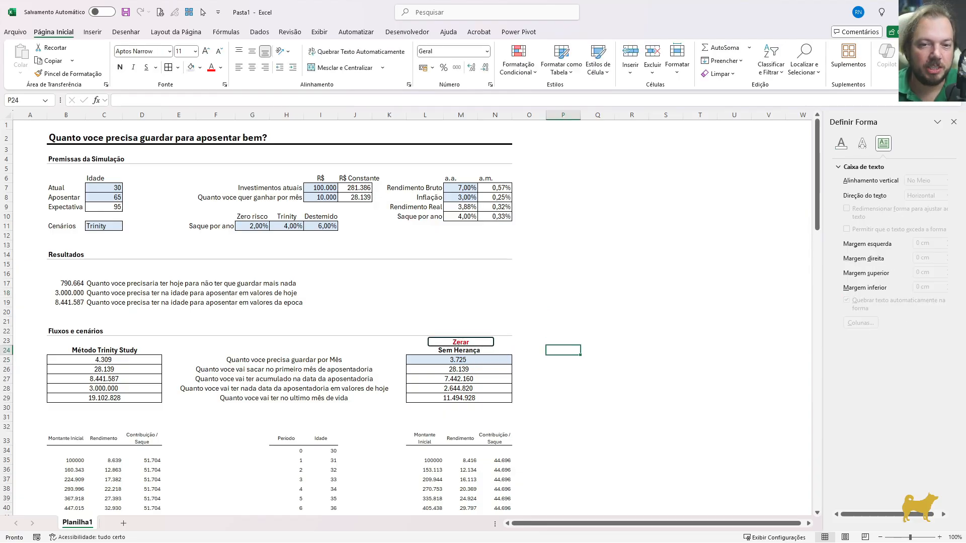
{"action": "left_click", "coordinate": [466, 360]}
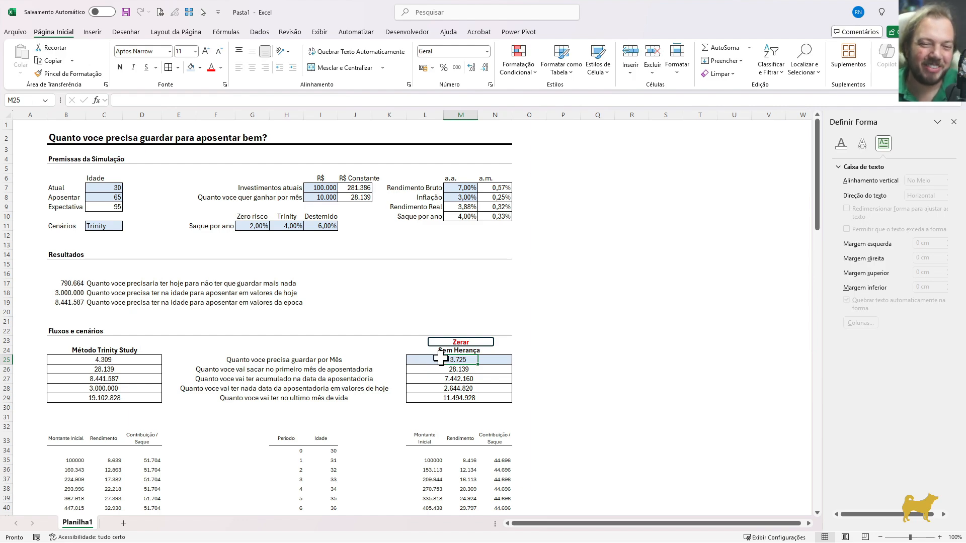
{"action": "left_click", "coordinate": [560, 351]}
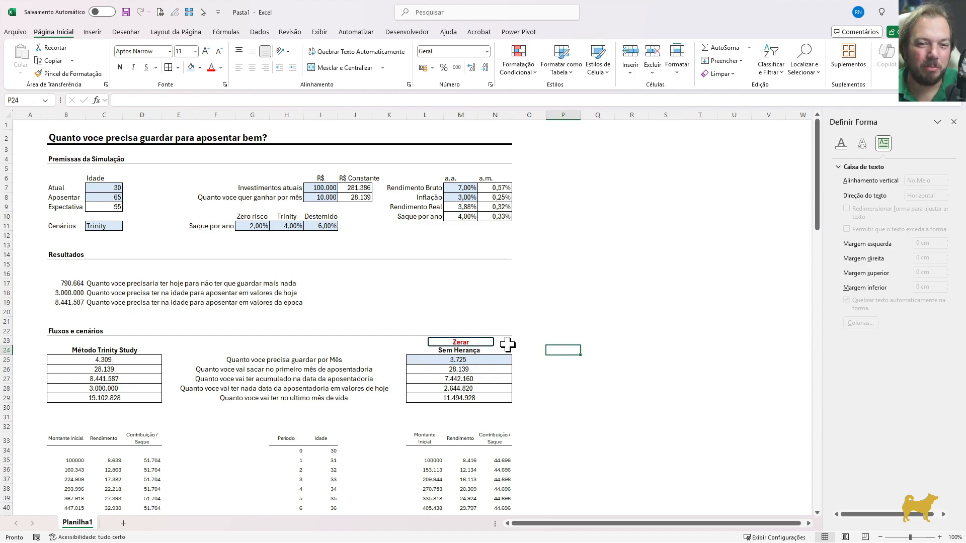
{"action": "left_click", "coordinate": [416, 359]}
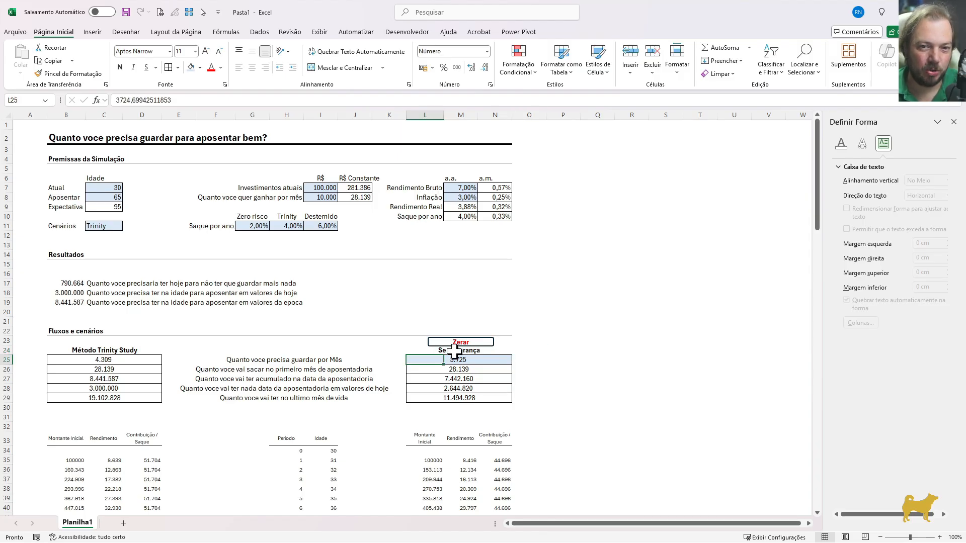
{"action": "left_click", "coordinate": [540, 347]}
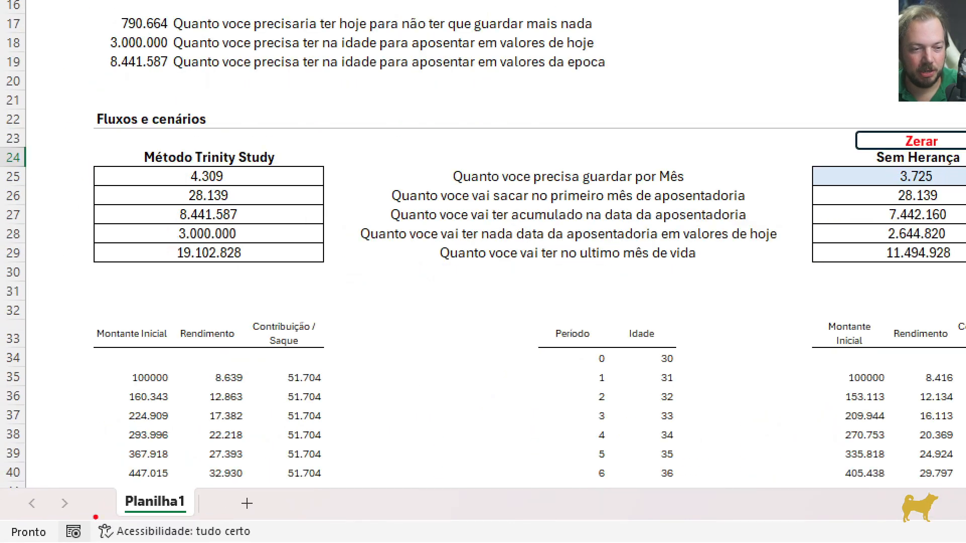
Start recording a macro with the default name Macro1, stored in this workbook
{"action": "left_click_drag", "start_coordinate": [91, 508], "coordinate": [58, 541]}
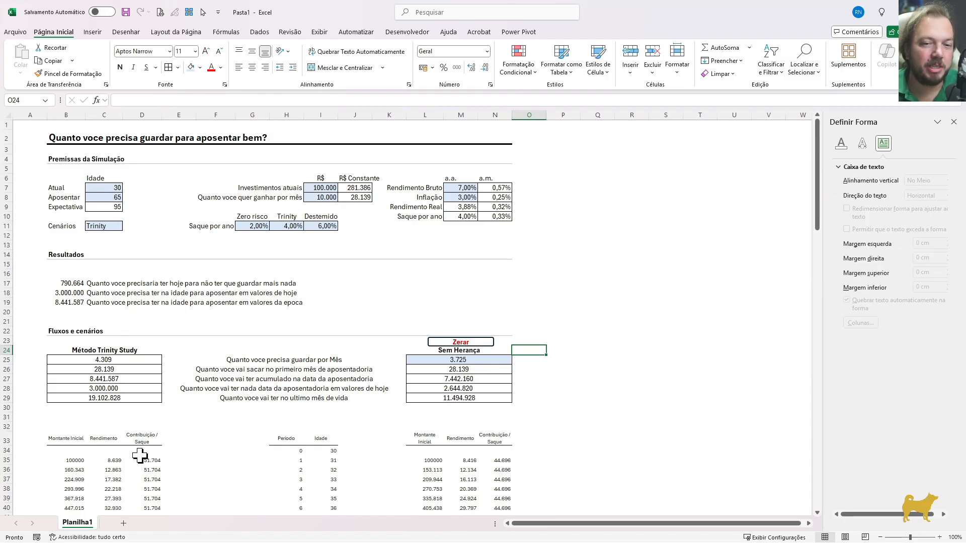
{"action": "left_click", "coordinate": [36, 537]}
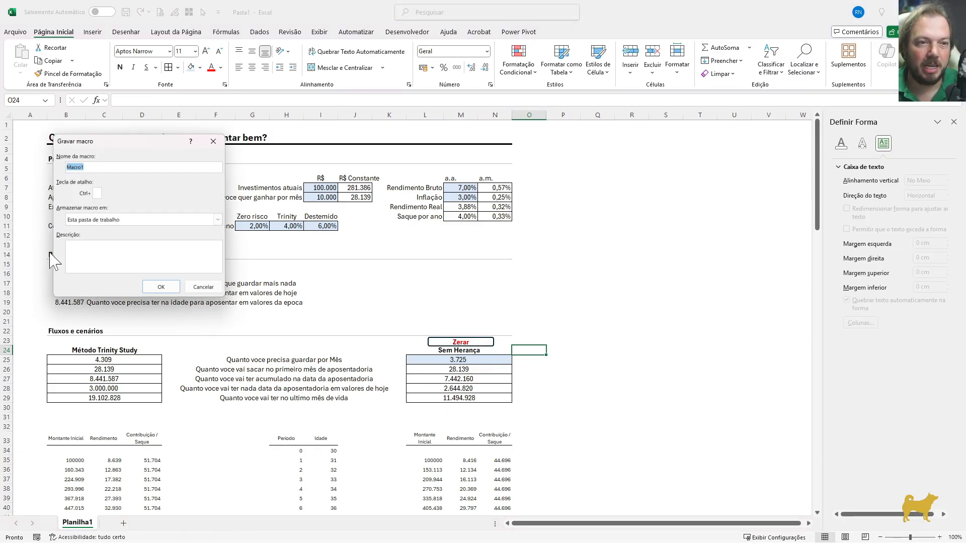
{"action": "left_click", "coordinate": [160, 286]}
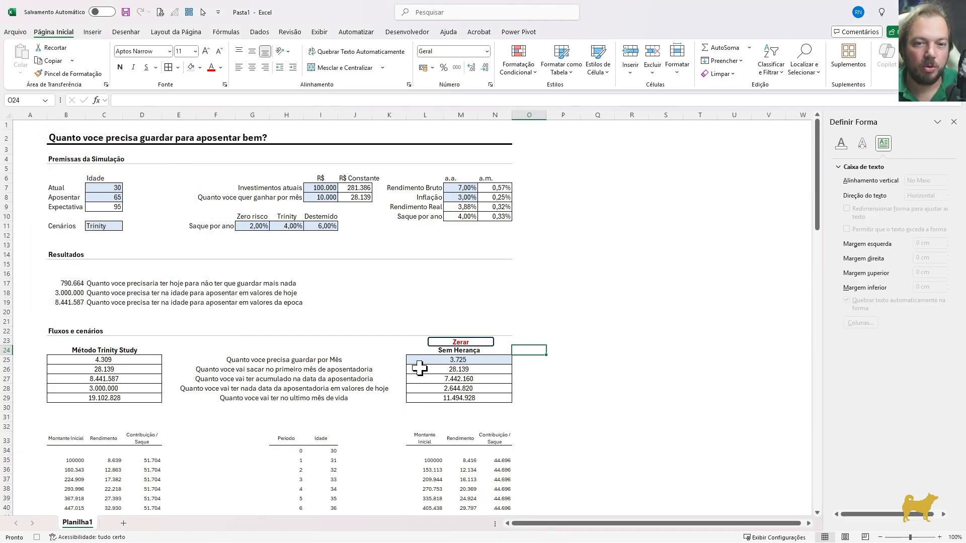
Run Goal Seek (Atingir Meta) to bring cell L29 to 0 by changing cell L25, and stop the macro recording
{"action": "left_click", "coordinate": [260, 32]}
{"action": "left_click", "coordinate": [730, 68]}
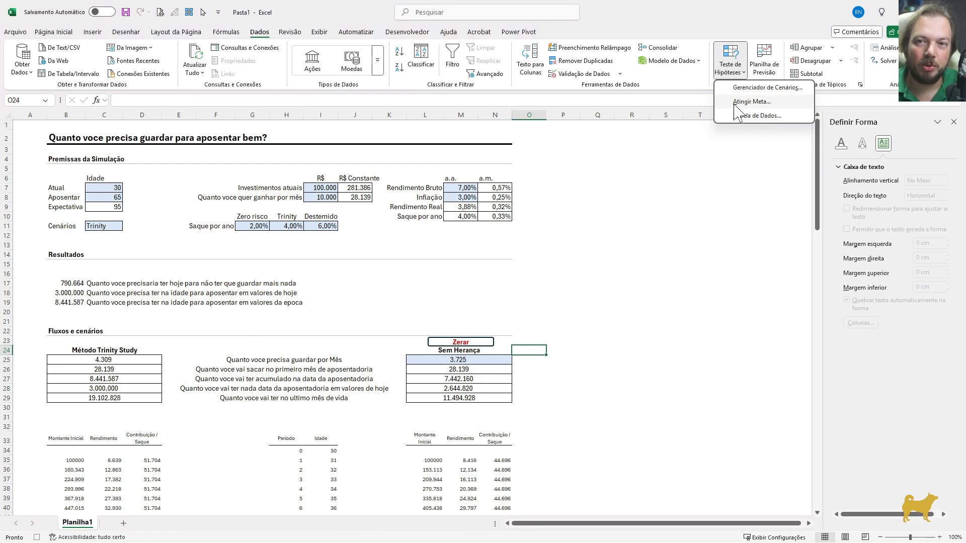
{"action": "left_click", "coordinate": [735, 102]}
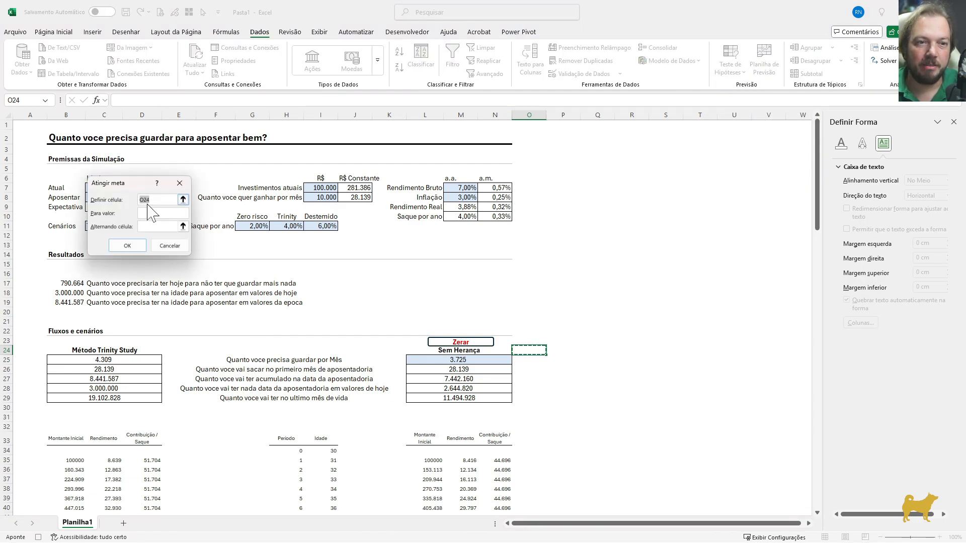
{"action": "left_click", "coordinate": [424, 399]}
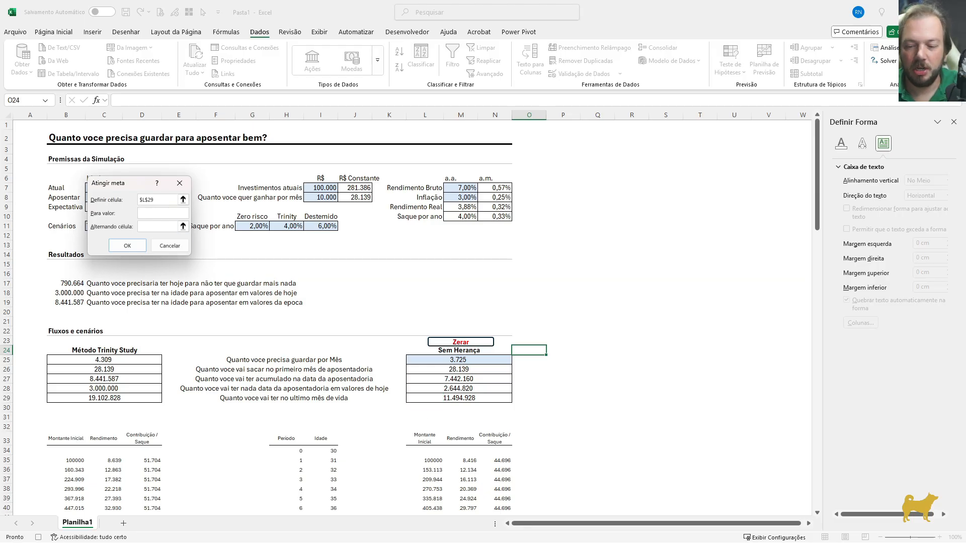
{"action": "left_click", "coordinate": [183, 227]}
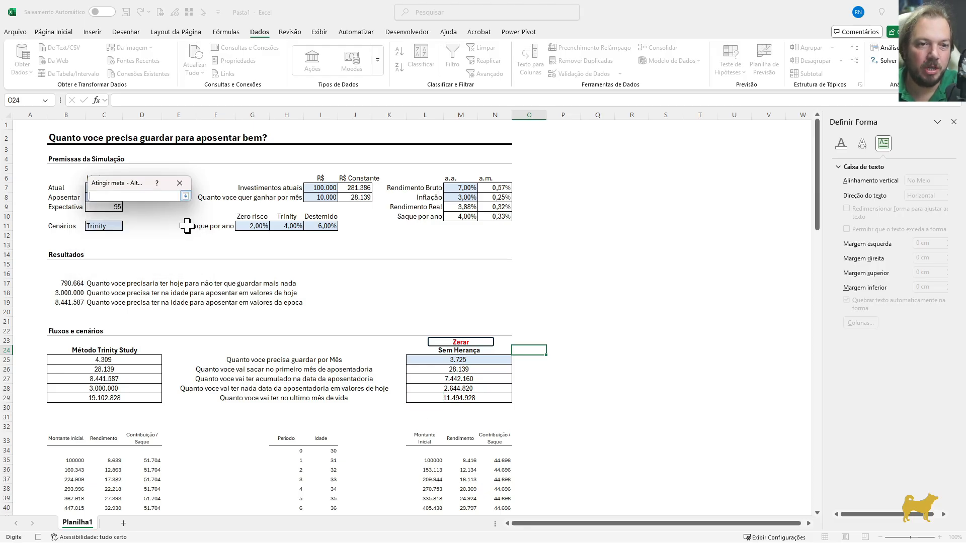
{"action": "left_click", "coordinate": [414, 360]}
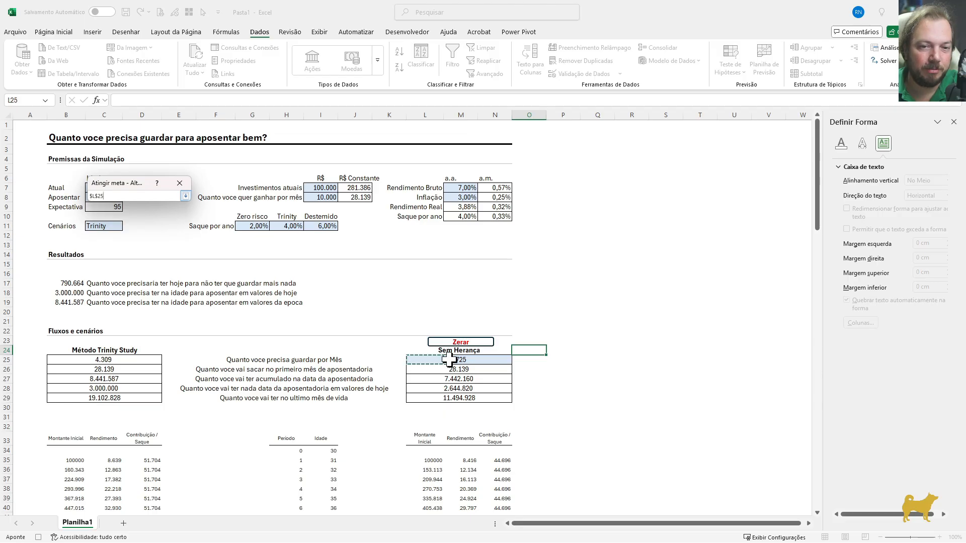
{"action": "left_click", "coordinate": [185, 196]}
{"action": "left_click", "coordinate": [128, 246]}
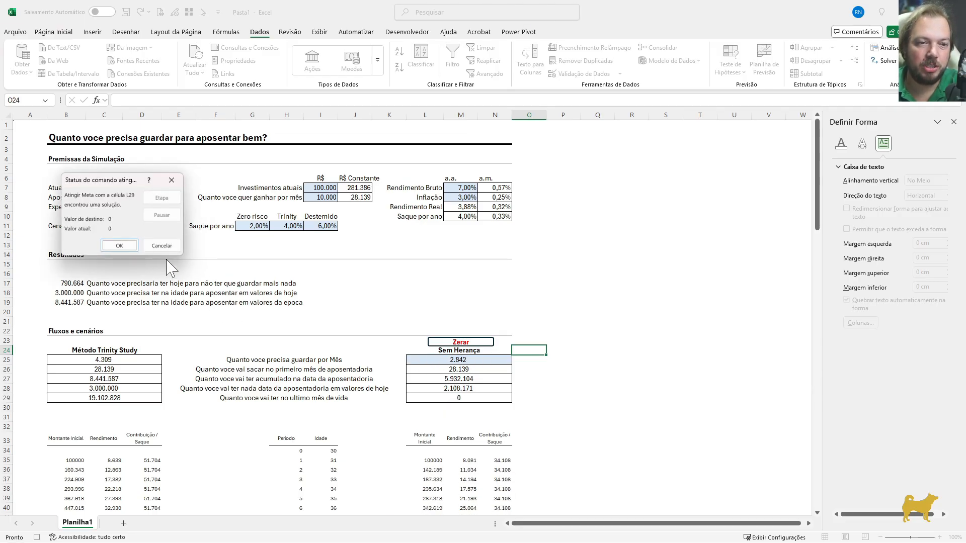
{"action": "left_click", "coordinate": [119, 245]}
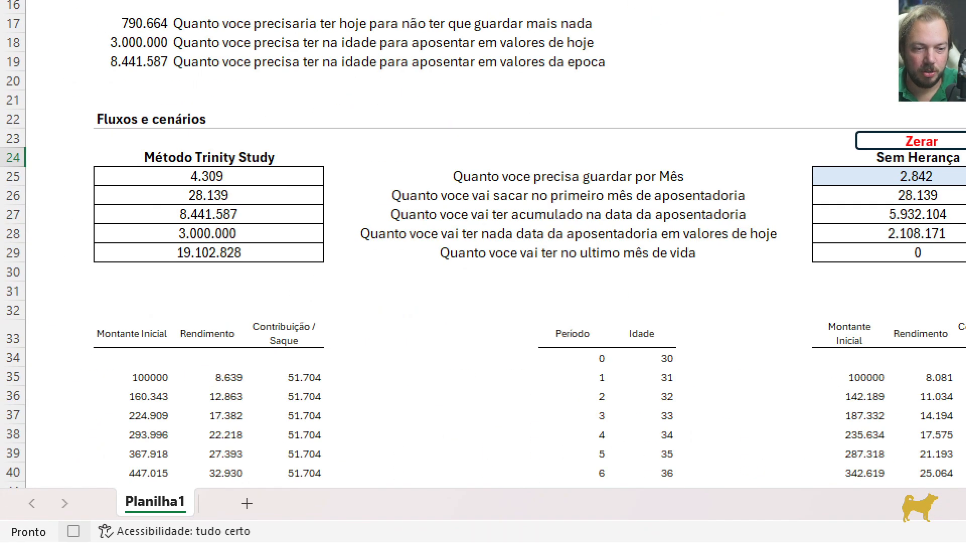
{"action": "left_click_drag", "start_coordinate": [76, 510], "coordinate": [50, 541]}
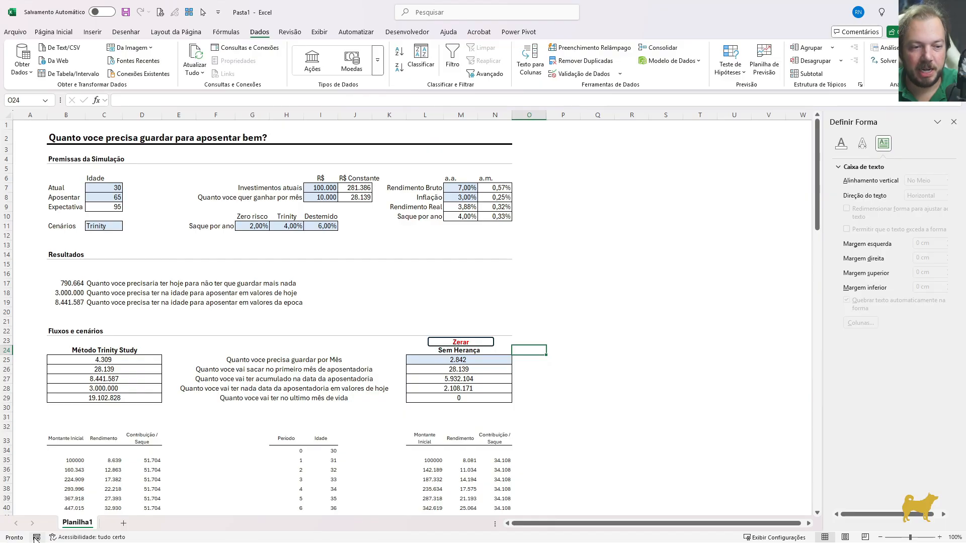
{"action": "left_click", "coordinate": [589, 350]}
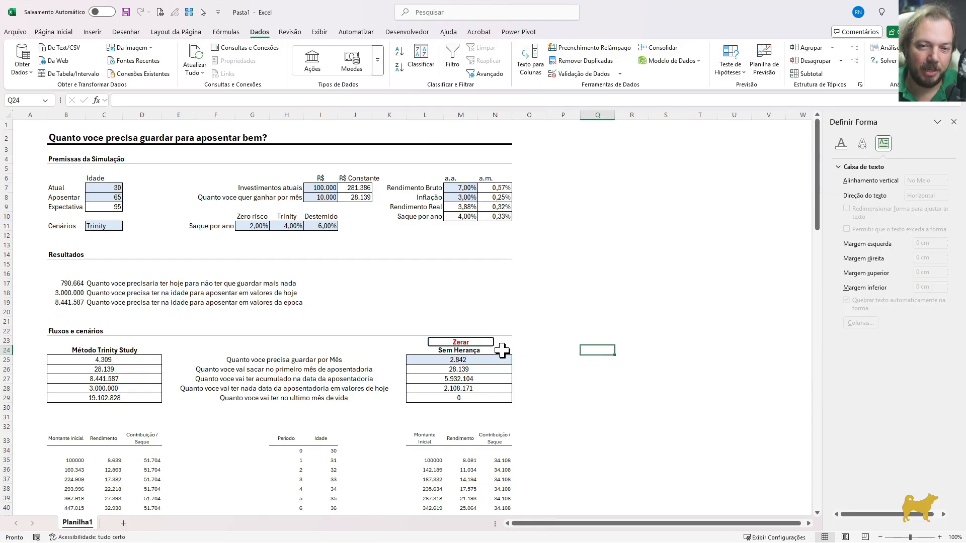
Assign this workbook's Macro1 to the Zerar shape above the Sem Herança scenario
{"action": "right_click", "coordinate": [482, 344]}
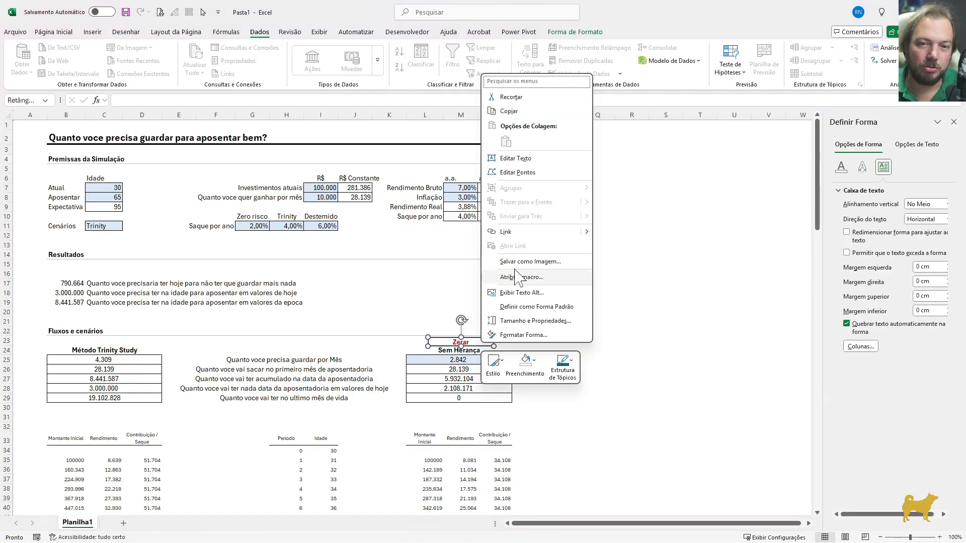
{"action": "left_click", "coordinate": [517, 279]}
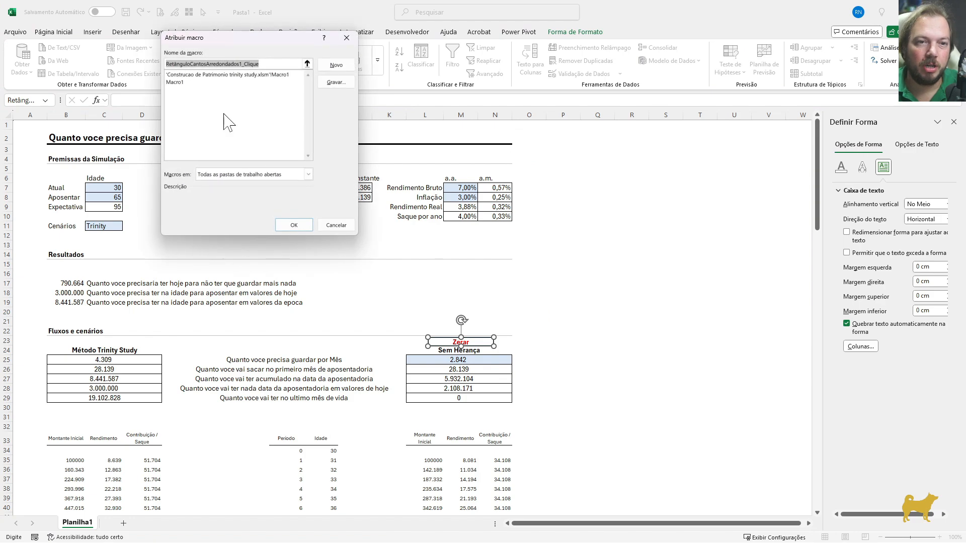
{"action": "left_click", "coordinate": [179, 82]}
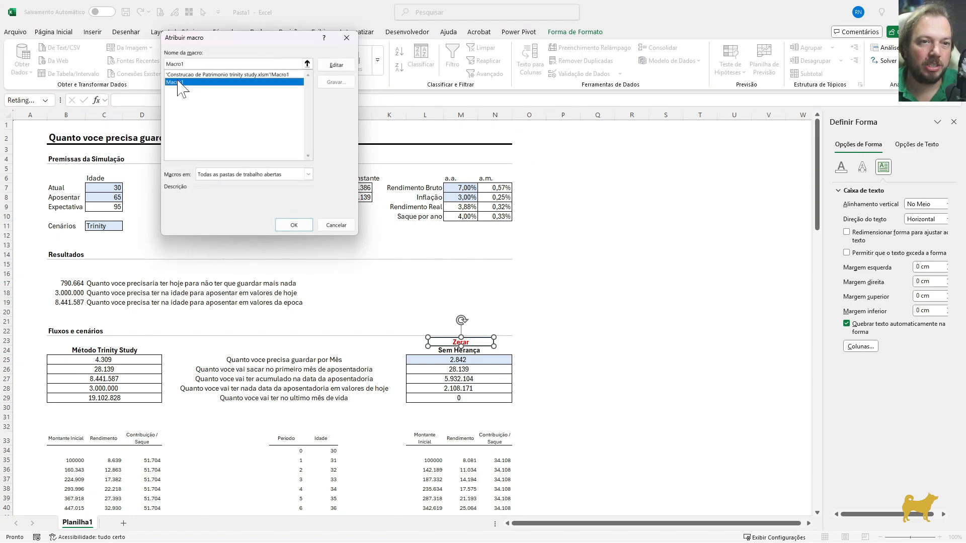
{"action": "left_click", "coordinate": [294, 225]}
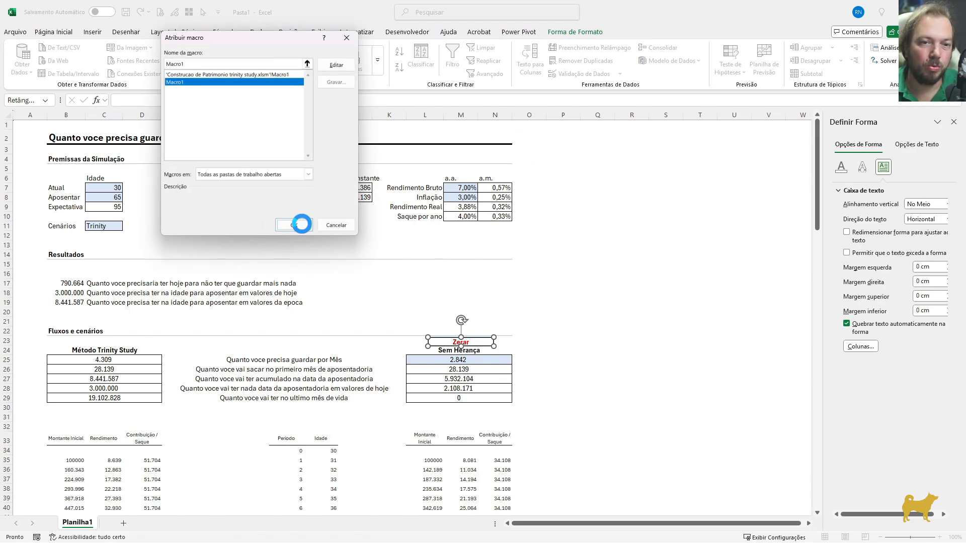
{"action": "left_click", "coordinate": [587, 360]}
Set the current age (Atual) to 40 and run the Zerar button to recalculate the Sem Herança scenario
{"action": "left_click", "coordinate": [115, 187]}
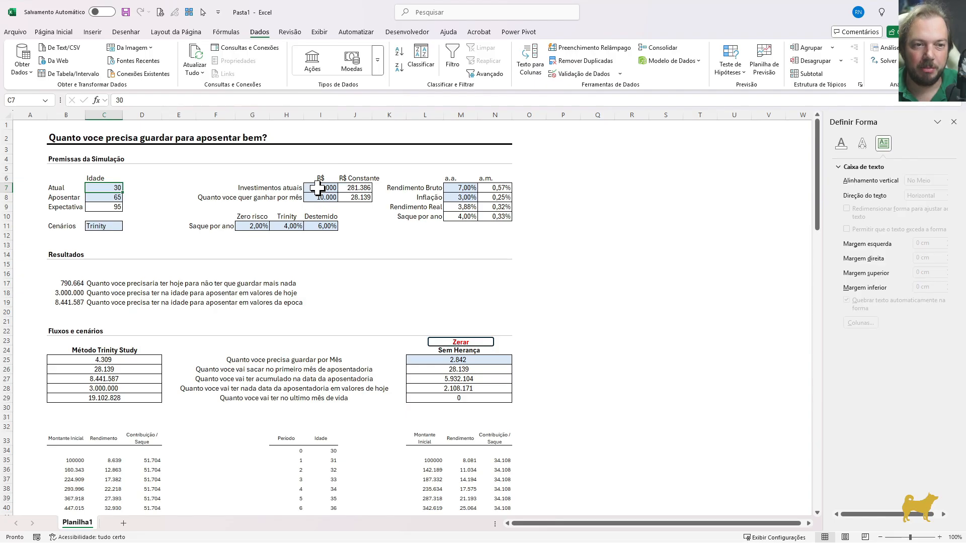
{"action": "type", "text": "40"}
{"action": "key", "text": "Return"}
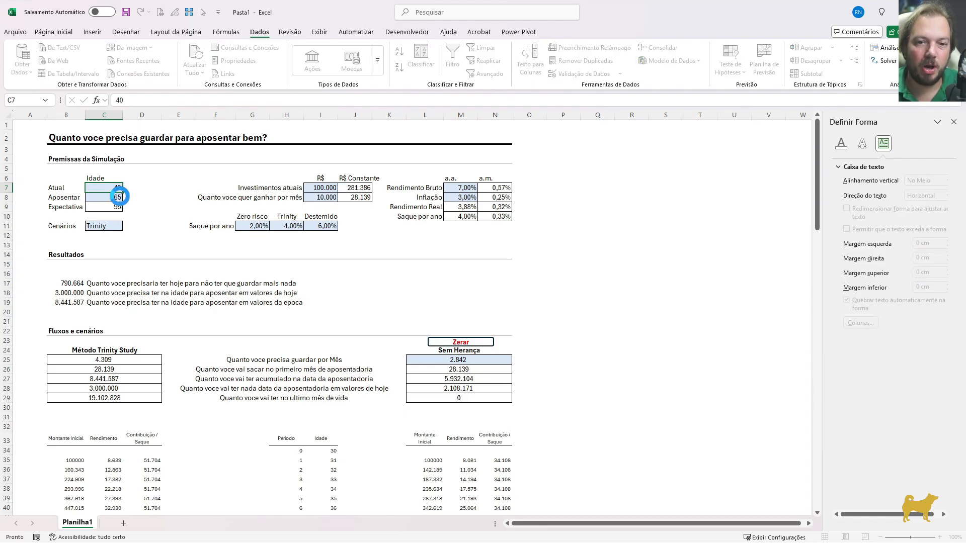
{"action": "left_click", "coordinate": [427, 396]}
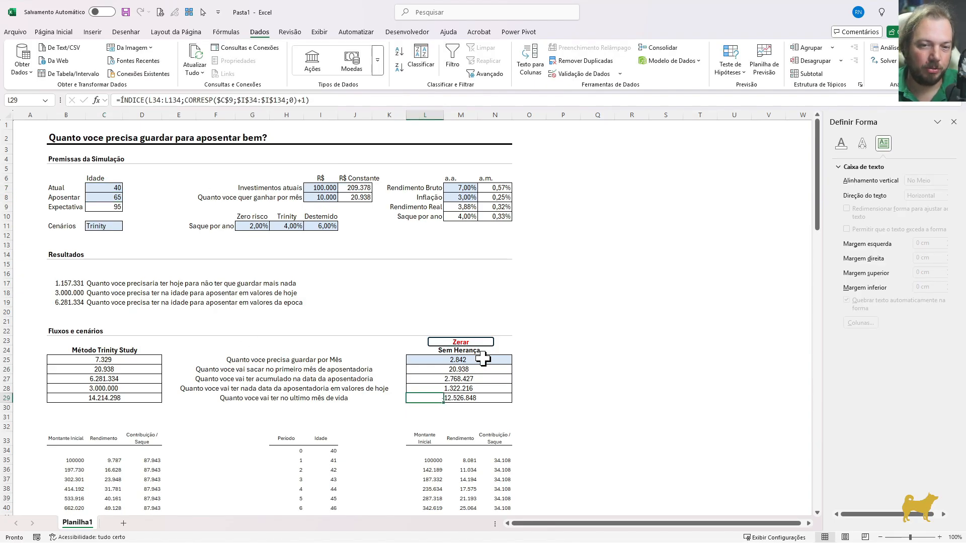
{"action": "left_click", "coordinate": [467, 339]}
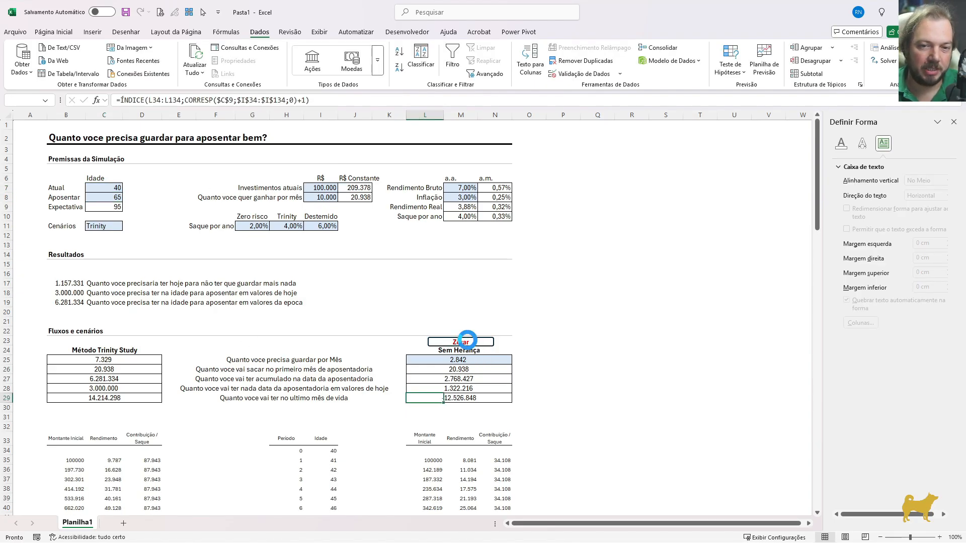
{"action": "left_click", "coordinate": [523, 398]}
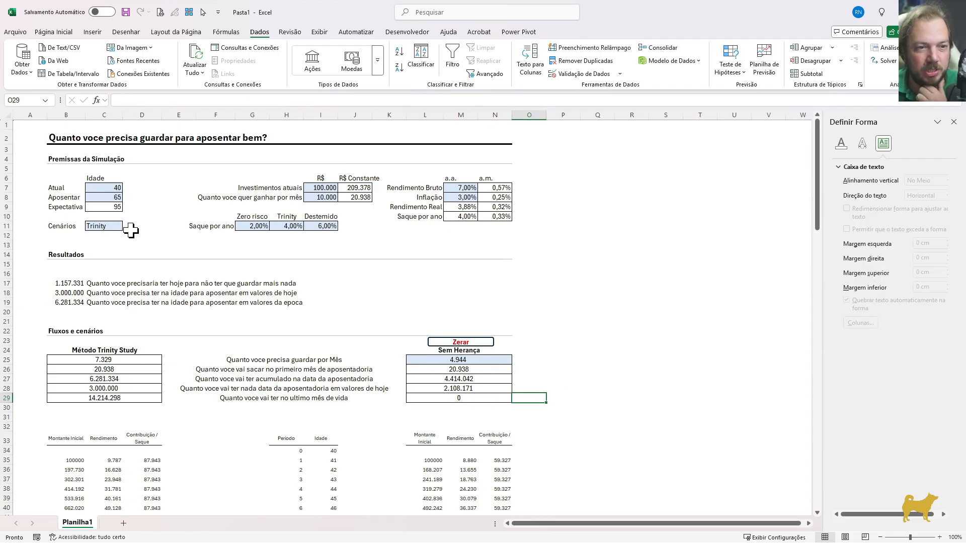
{"action": "left_click", "coordinate": [109, 190]}
{"action": "left_click", "coordinate": [113, 198]}
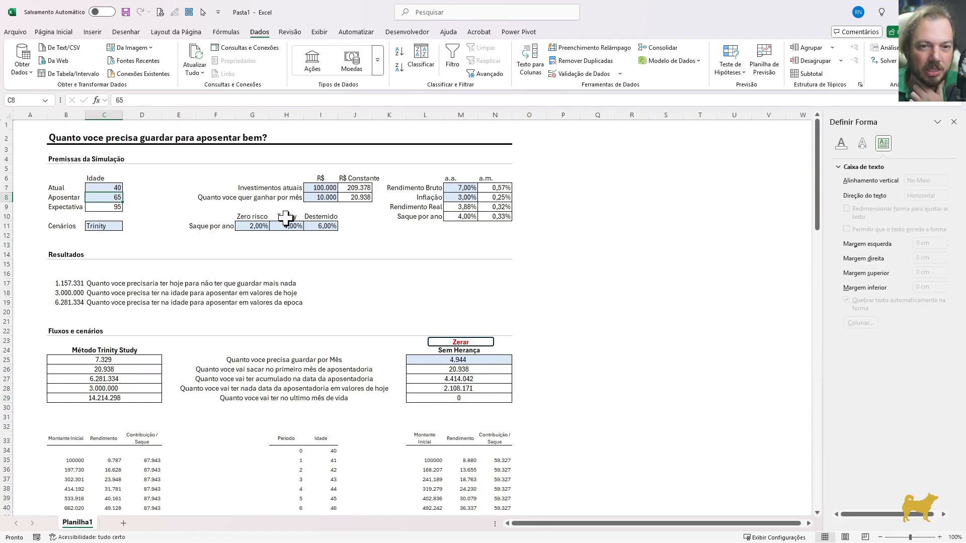
{"action": "left_click", "coordinate": [423, 360]}
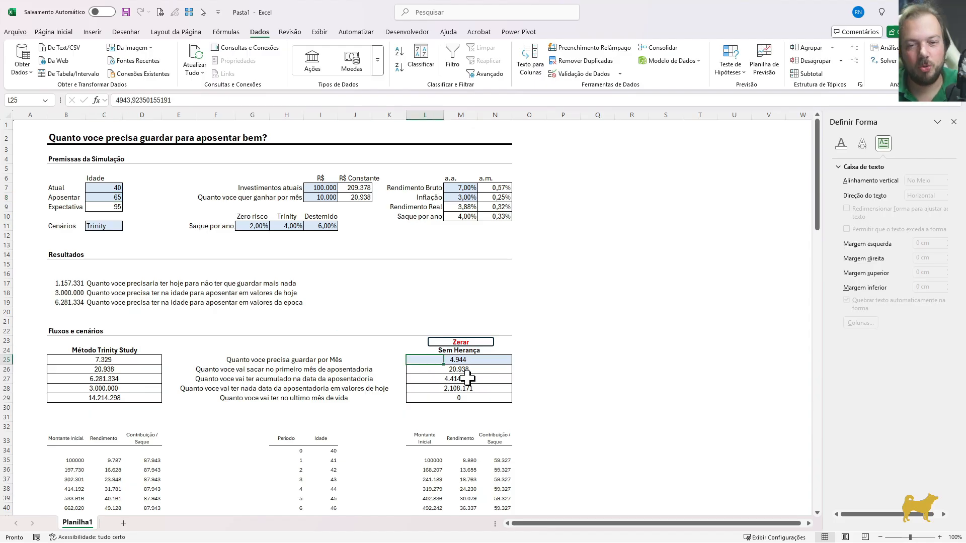
Set the current age (Atual) to 35 and rerun the Zerar button for the Sem Herança scenario
{"action": "left_click", "coordinate": [112, 189]}
{"action": "type", "text": "35"}
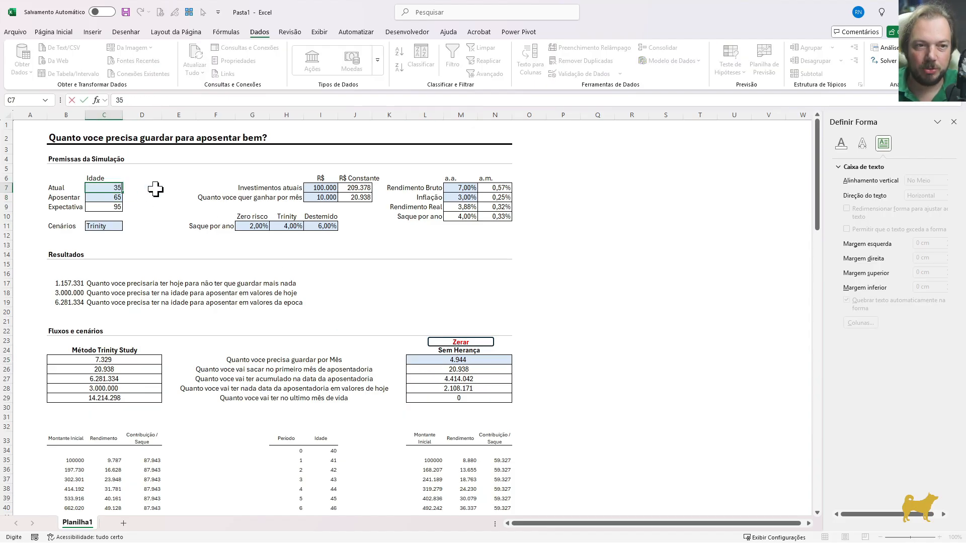
{"action": "key", "text": "Return"}
{"action": "left_click", "coordinate": [252, 321]}
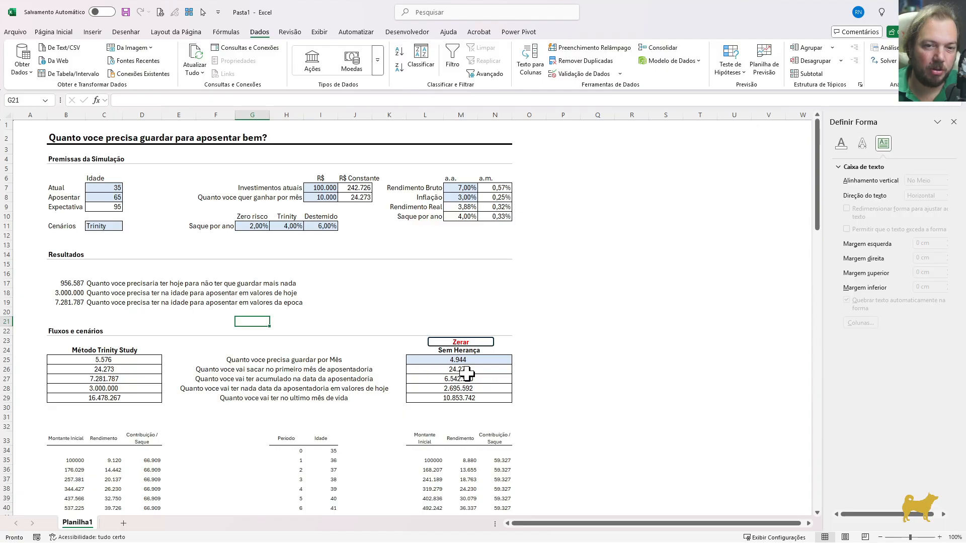
{"action": "left_click", "coordinate": [447, 398]}
{"action": "left_click", "coordinate": [470, 350]}
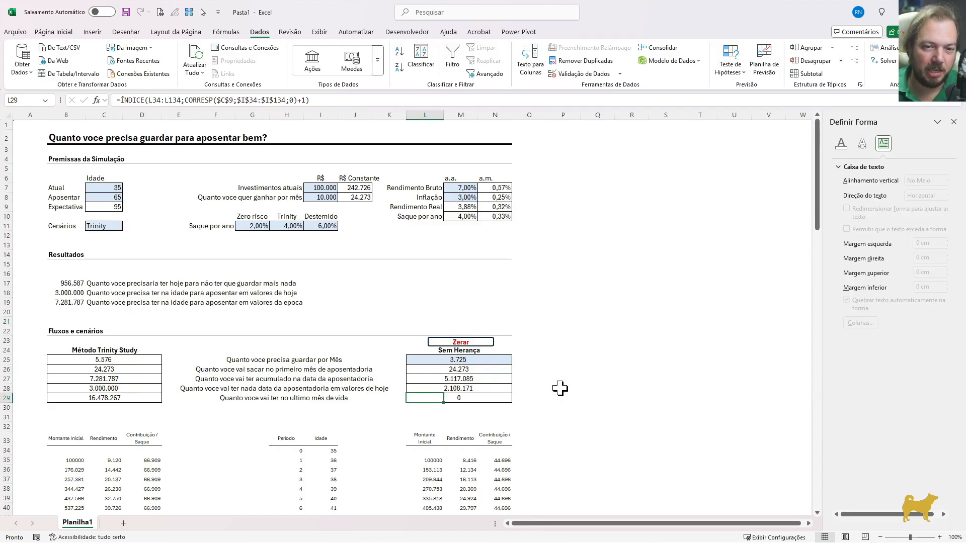
{"action": "left_click", "coordinate": [563, 388]}
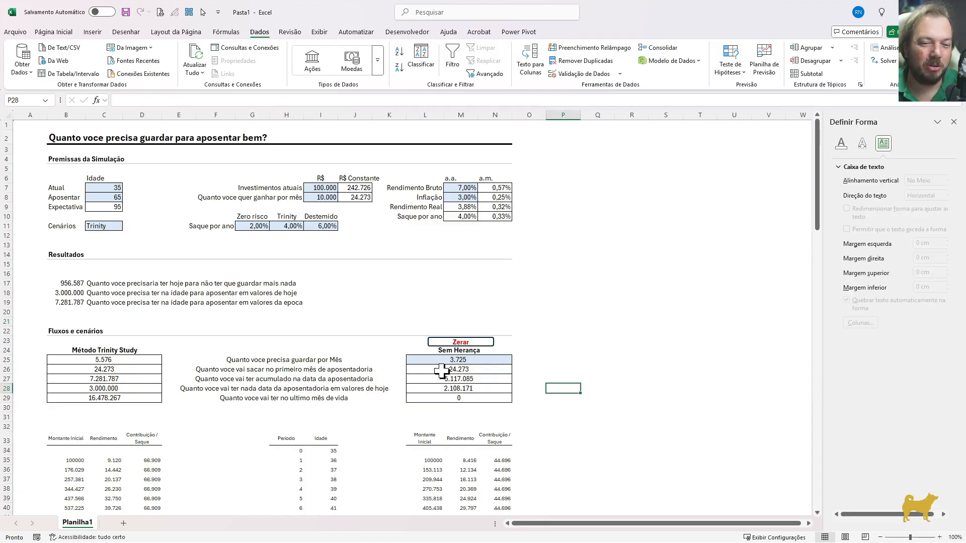
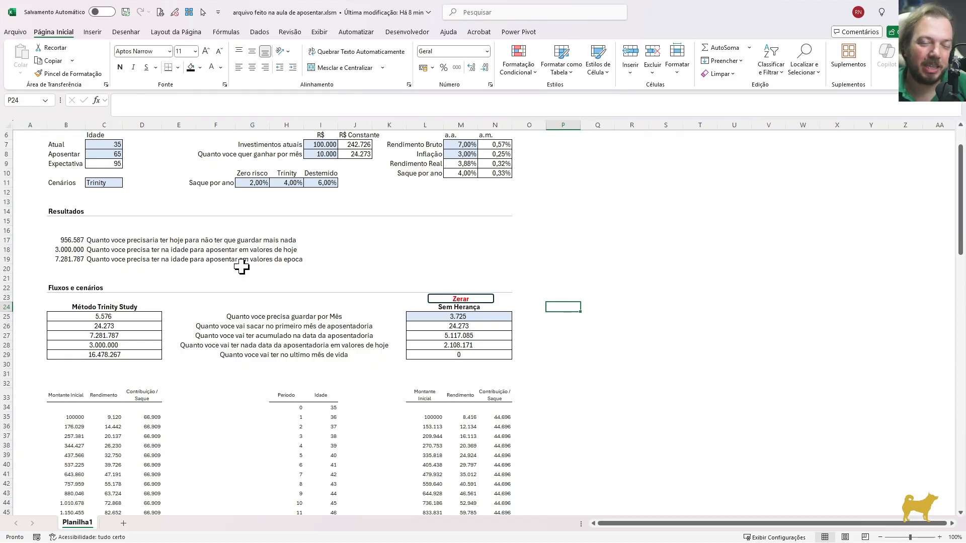
Compare the Método Trinity Study and Sem Herança result blocks, including the life-expectancy and final-balance formulas
{"action": "scroll", "coordinate": [287, 162], "scroll_direction": "up", "scroll_amount": 2}
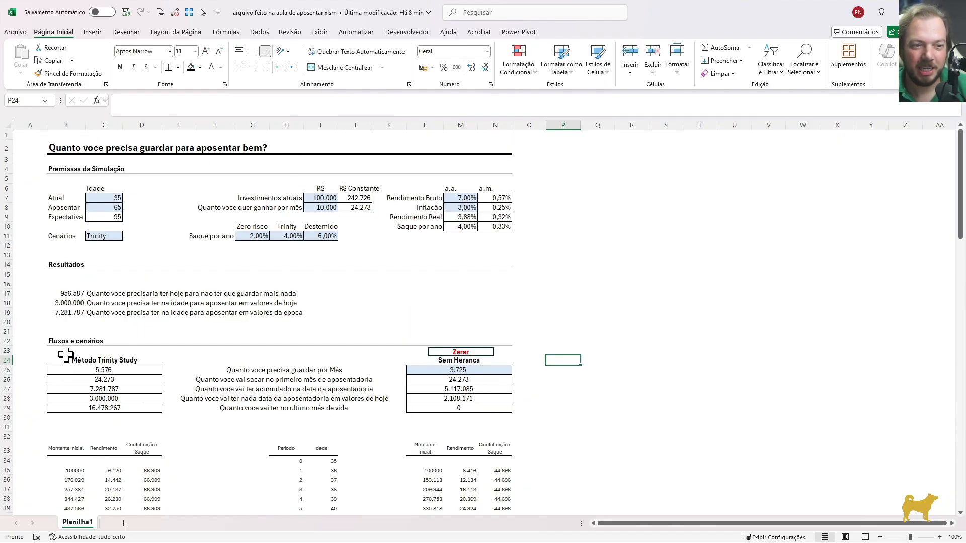
{"action": "left_click_drag", "start_coordinate": [65, 358], "coordinate": [141, 391]}
{"action": "left_click_drag", "start_coordinate": [416, 360], "coordinate": [457, 398]}
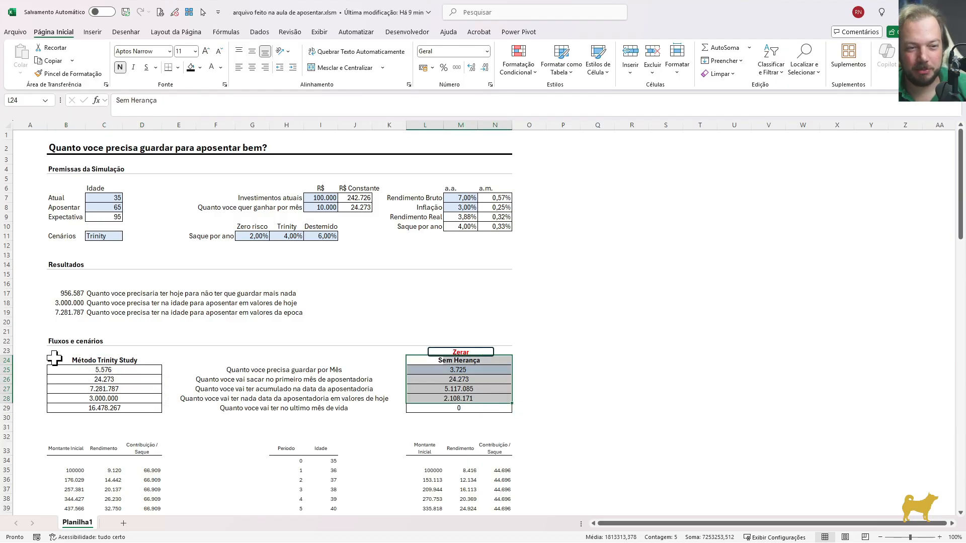
{"action": "left_click_drag", "start_coordinate": [58, 360], "coordinate": [130, 402]}
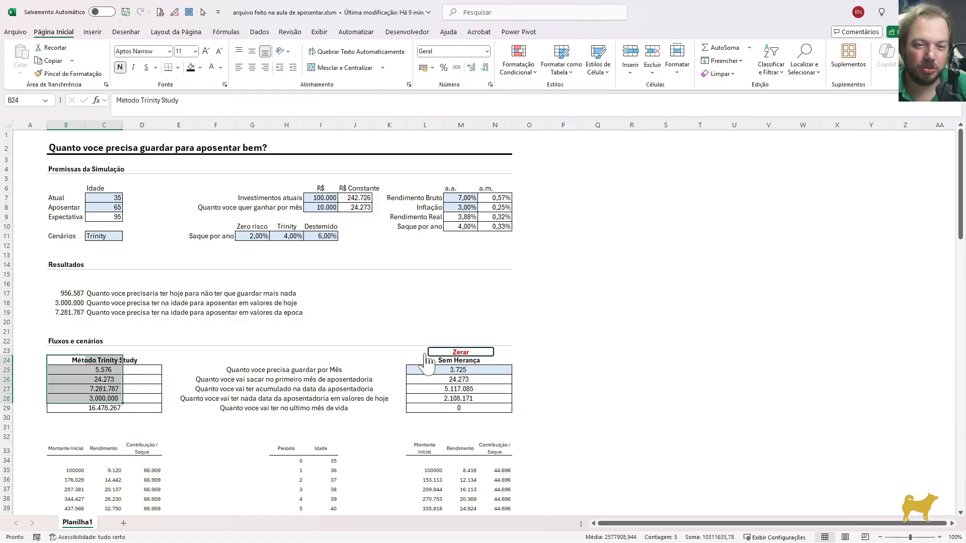
{"action": "left_click_drag", "start_coordinate": [410, 358], "coordinate": [503, 408]}
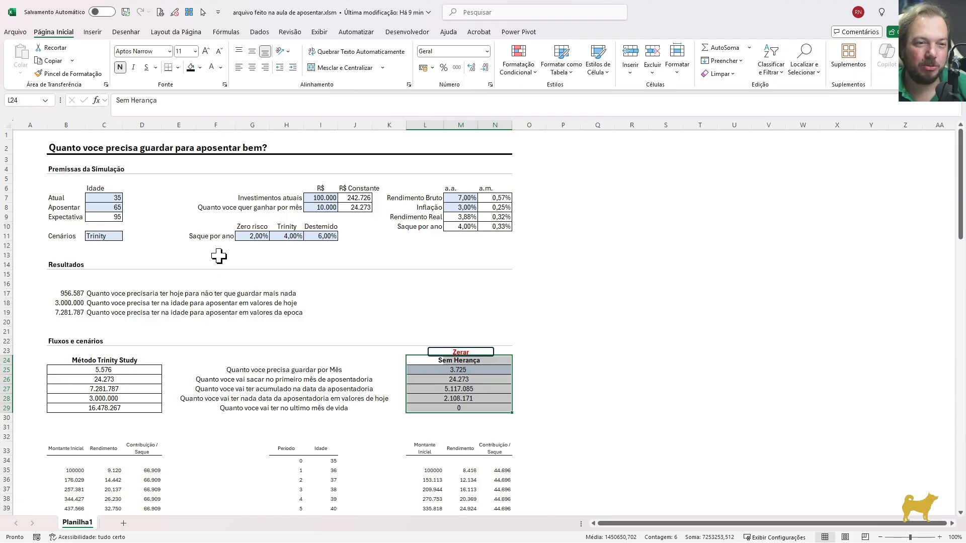
{"action": "left_click", "coordinate": [119, 217]}
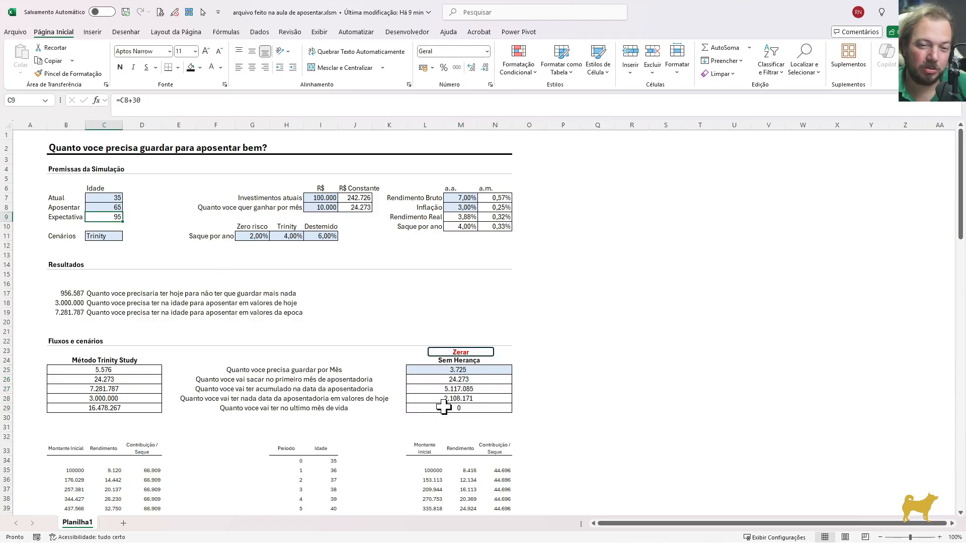
{"action": "left_click", "coordinate": [423, 407]}
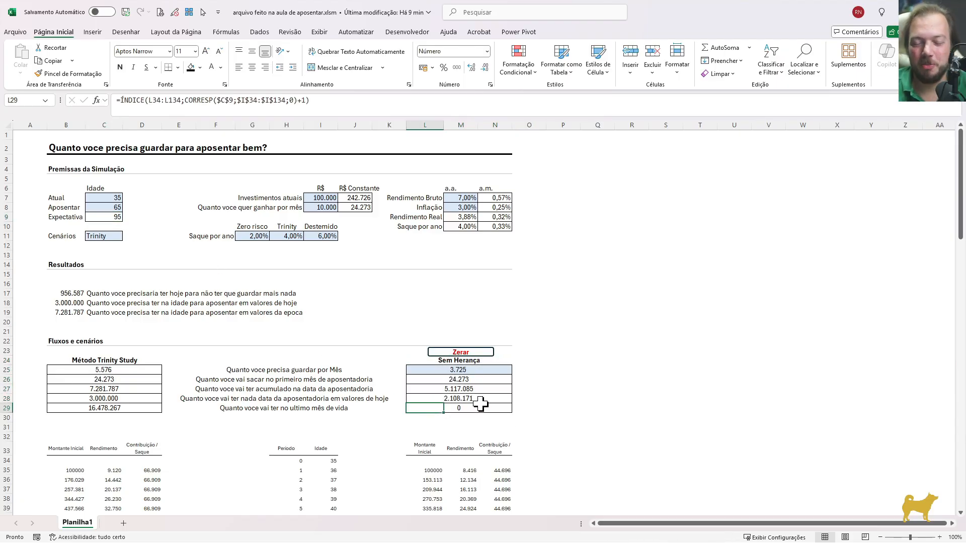
Calculate in Q25 the average of both scenarios' required monthly savings with =MÉDIA(B25;L25)
{"action": "left_click", "coordinate": [570, 371]}
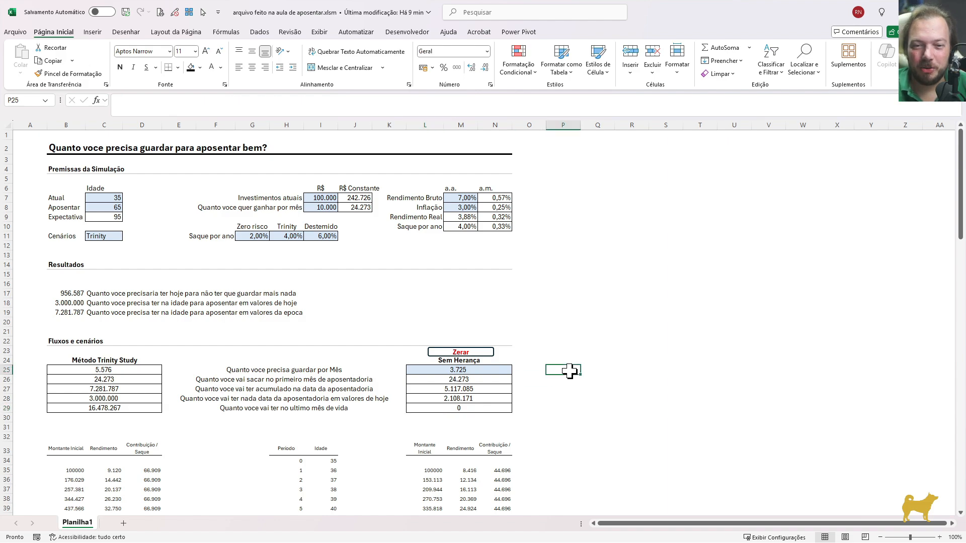
{"action": "key", "text": "Right"}
{"action": "type", "text": "=MÉDIA("}
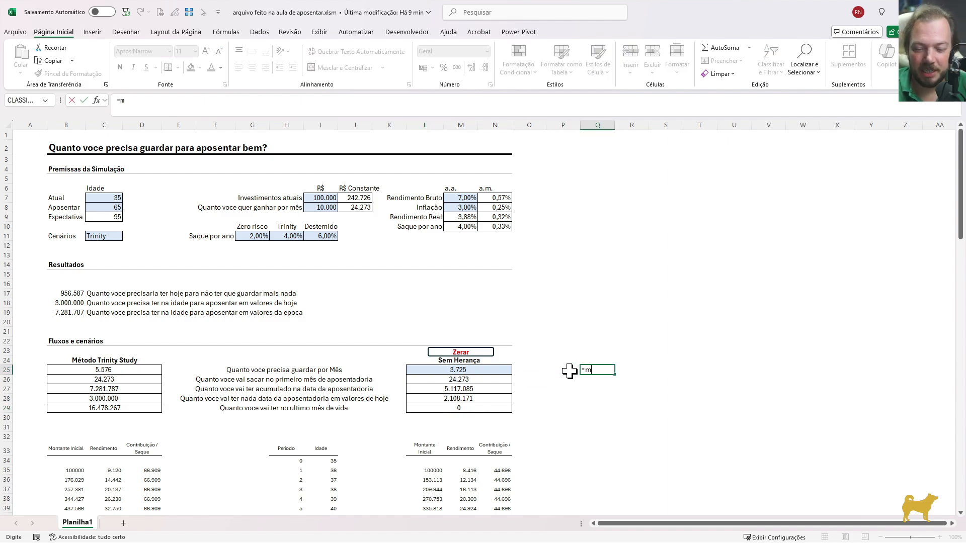
{"action": "left_click", "coordinate": [58, 368]}
{"action": "type", "text": ";"}
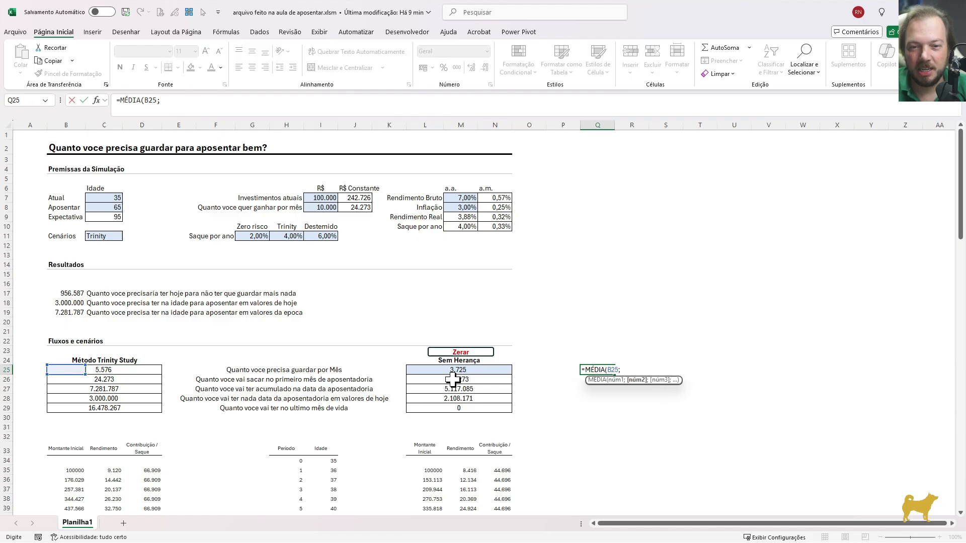
{"action": "left_click", "coordinate": [428, 370]}
{"action": "key", "text": "Return"}
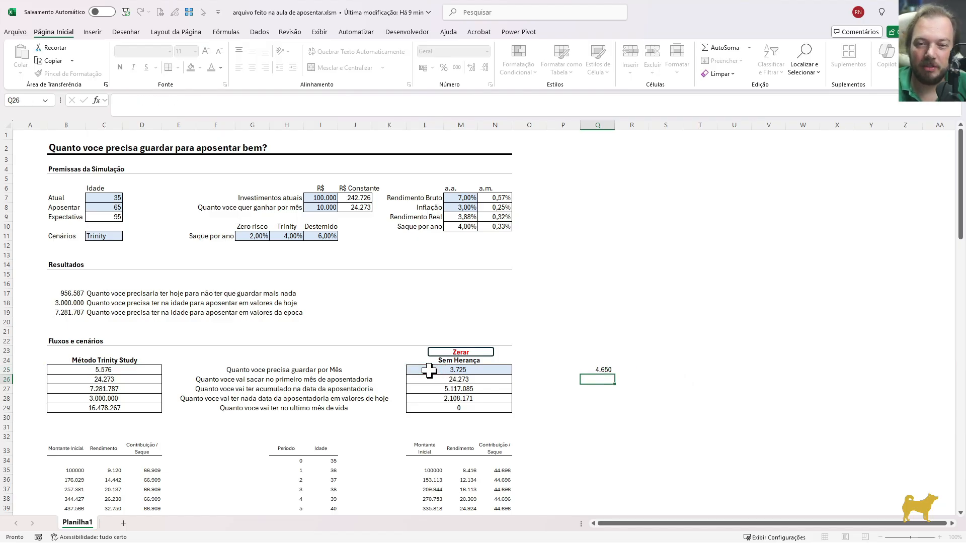
Copy the average formula from Q25 to Q28 to average both scenarios' retirement-date balances in today's values
{"action": "left_click", "coordinate": [604, 370]}
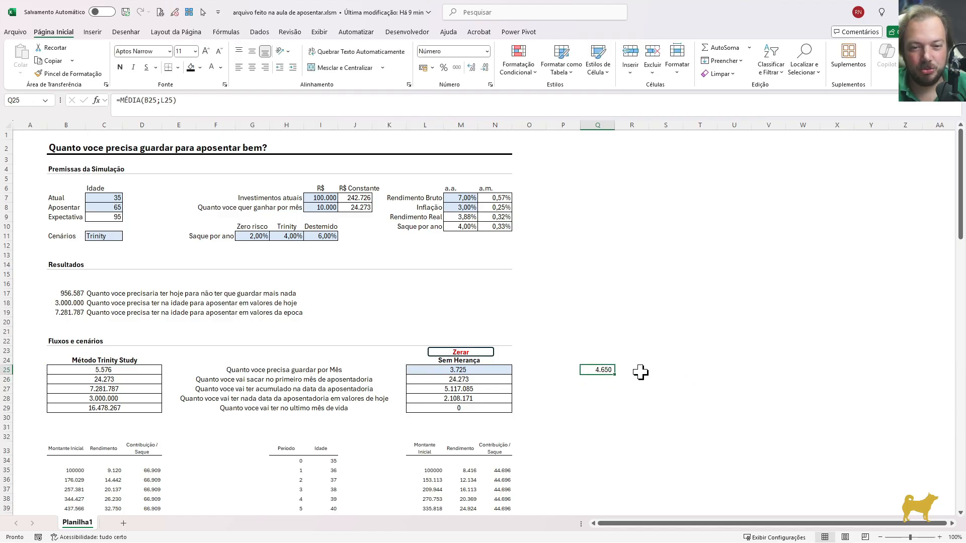
{"action": "key", "text": "ctrl+c"}
{"action": "key", "text": "Down"}
{"action": "key", "text": "Down"}
{"action": "key", "text": "Down"}
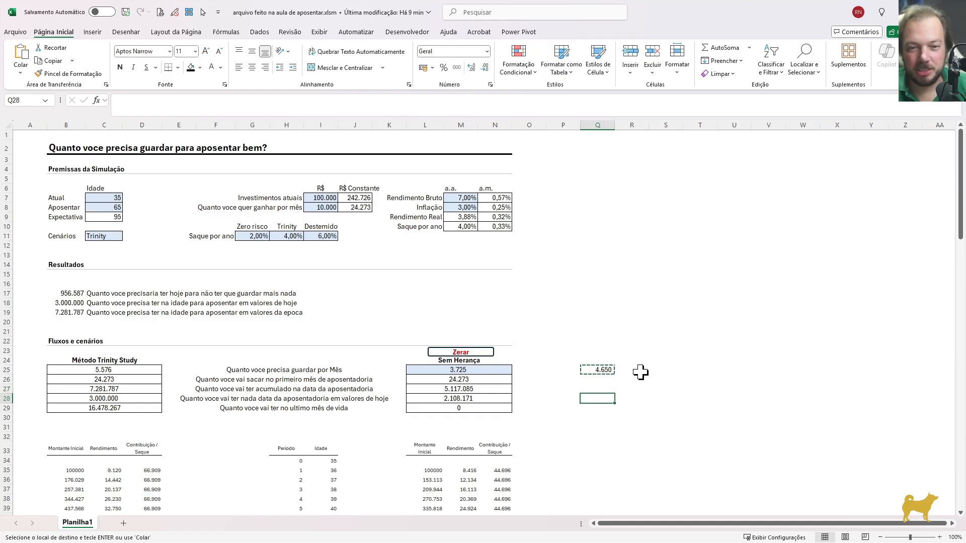
{"action": "key", "text": "Up"}
{"action": "key", "text": "Up"}
{"action": "key", "text": "Up"}
{"action": "left_click", "coordinate": [52, 407]}
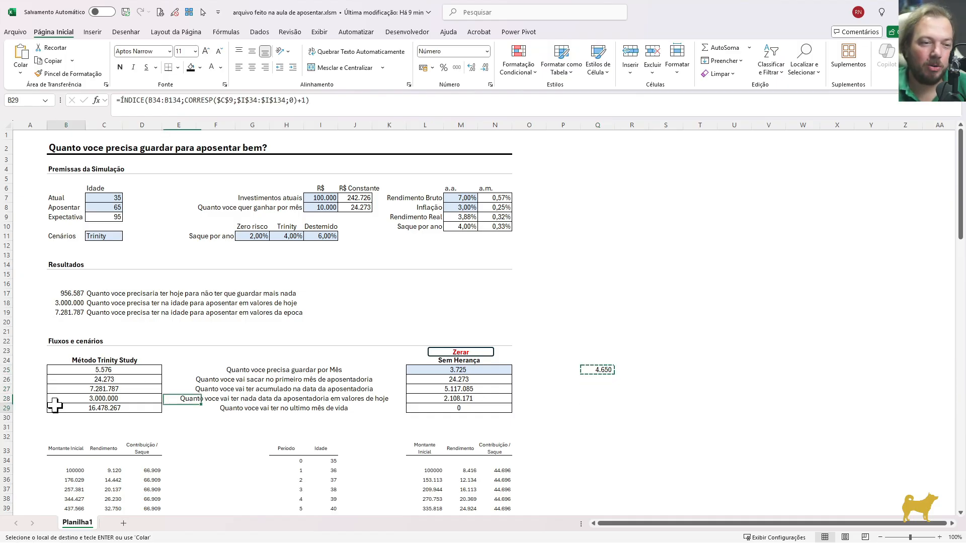
{"action": "left_click", "coordinate": [422, 408]}
{"action": "left_click", "coordinate": [580, 403]}
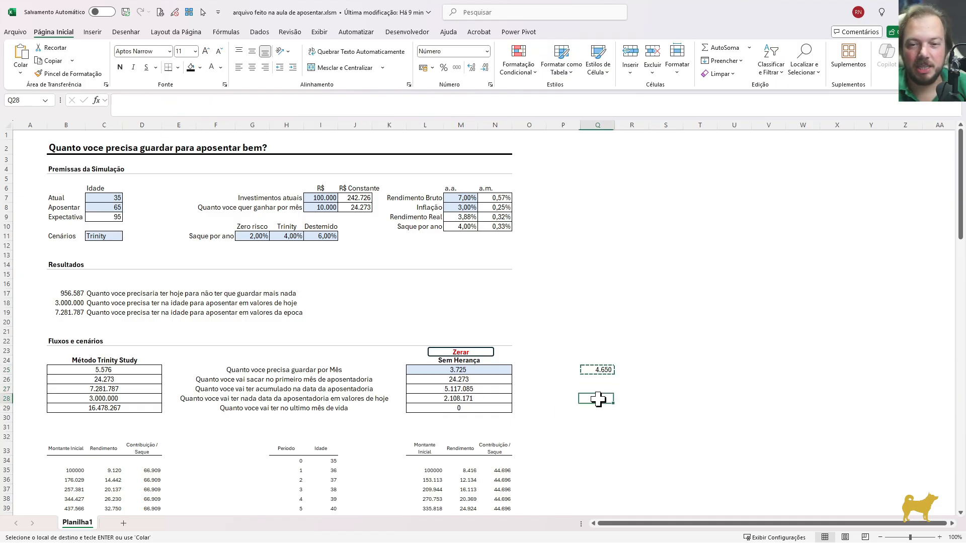
{"action": "left_click", "coordinate": [70, 398]}
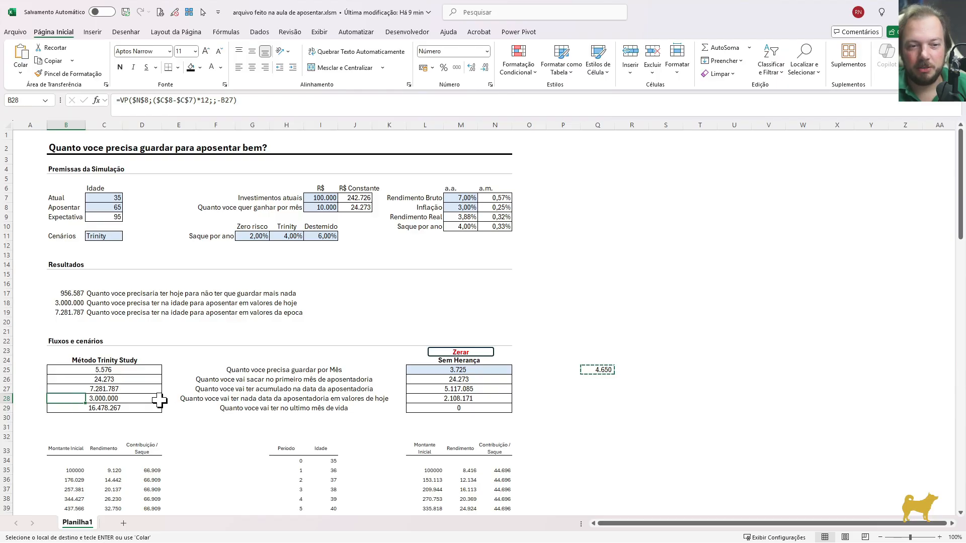
{"action": "left_click", "coordinate": [423, 400]}
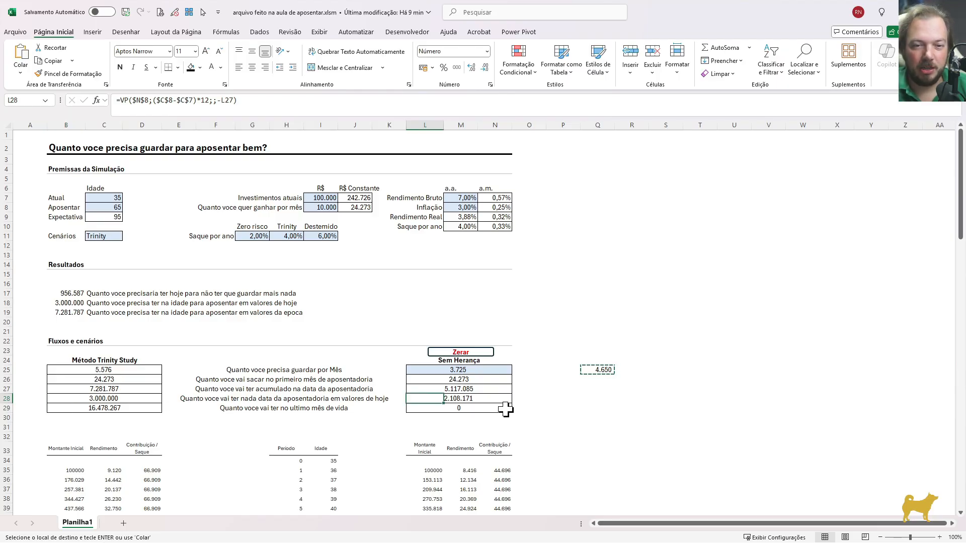
{"action": "left_click", "coordinate": [600, 398]}
{"action": "key", "text": "ctrl+v"}
{"action": "key", "text": "Escape"}
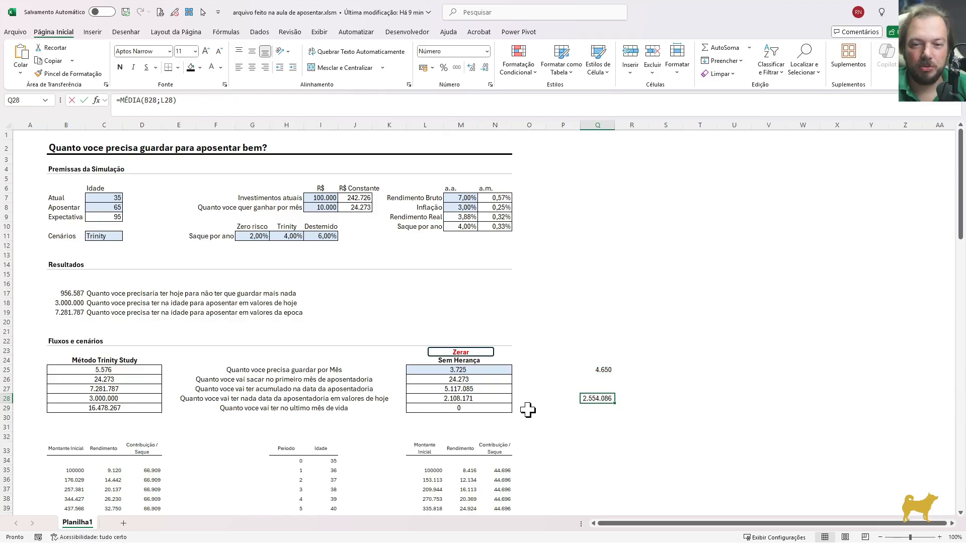
{"action": "key", "text": "F2"}
{"action": "key", "text": "Escape"}
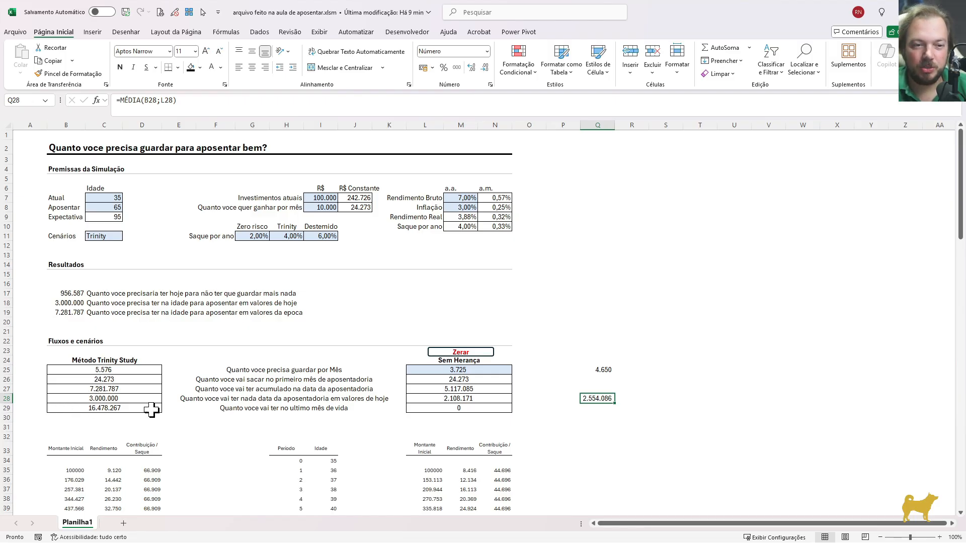
Copy the Trinity Study present-value formula from B28:D28 into row 30, below the last-month-of-life balance
{"action": "left_click_drag", "start_coordinate": [56, 405], "coordinate": [151, 417]}
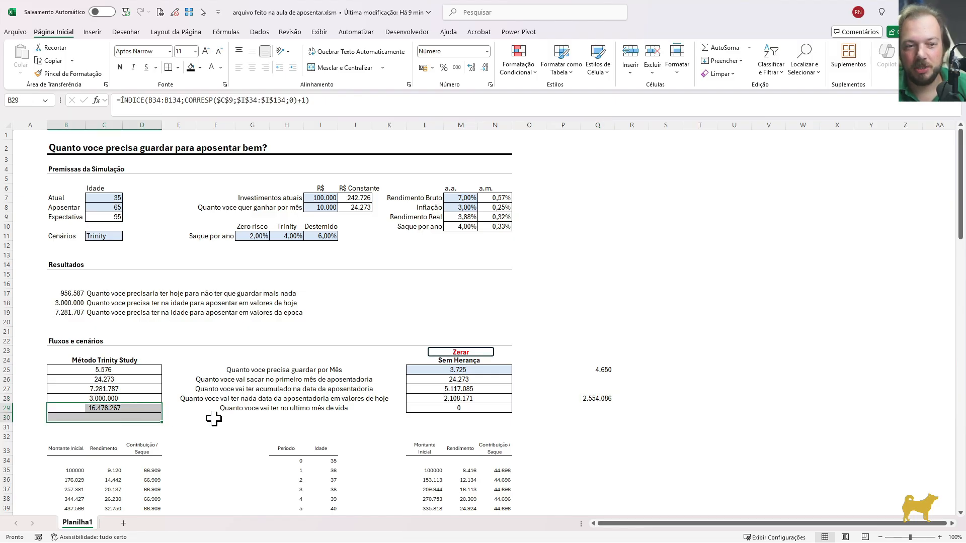
{"action": "left_click_drag", "start_coordinate": [60, 398], "coordinate": [150, 405]}
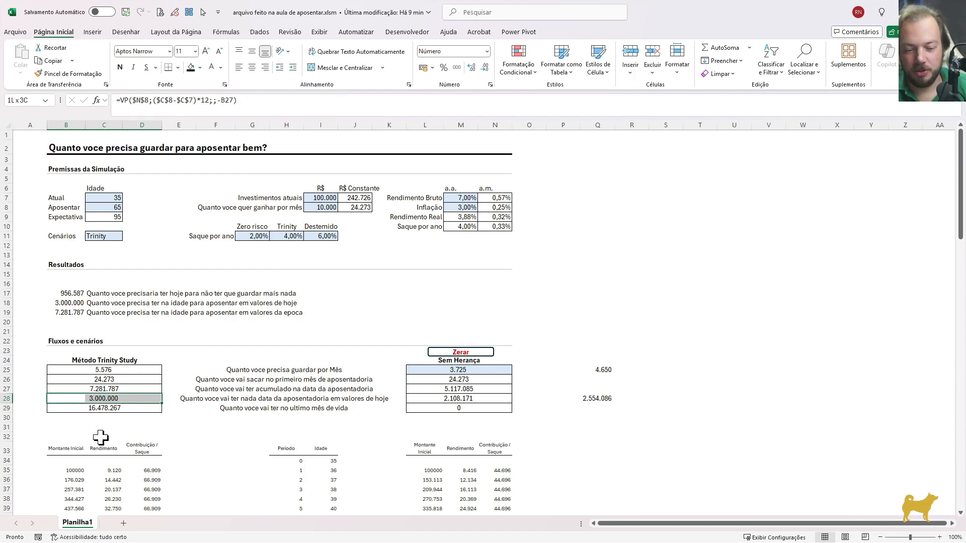
{"action": "key", "text": "ctrl+c"}
{"action": "left_click", "coordinate": [68, 418]}
{"action": "key", "text": "ctrl+v"}
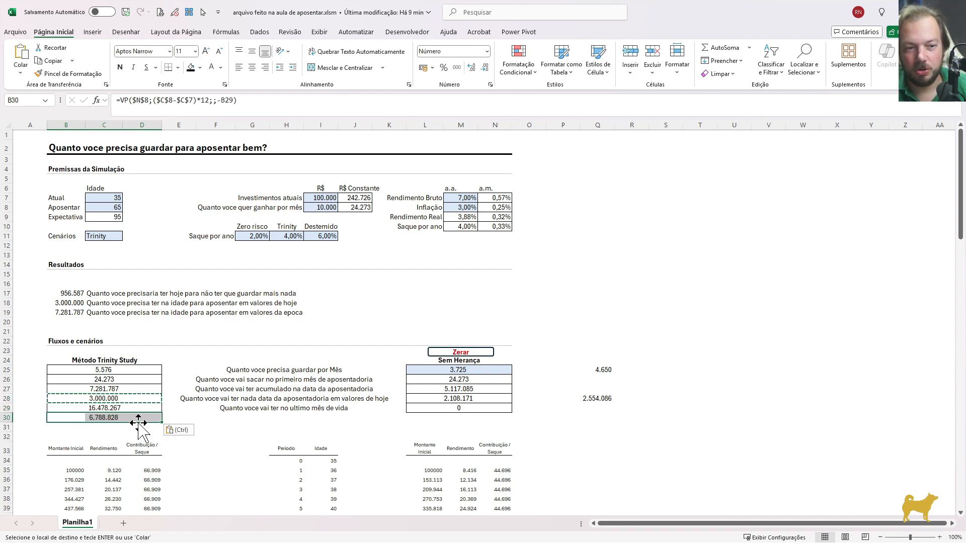
{"action": "key", "text": "Escape"}
Change the B30 present-value formula to use the life expectancy in $C$9 instead of the retirement age
{"action": "double_click", "coordinate": [69, 421]}
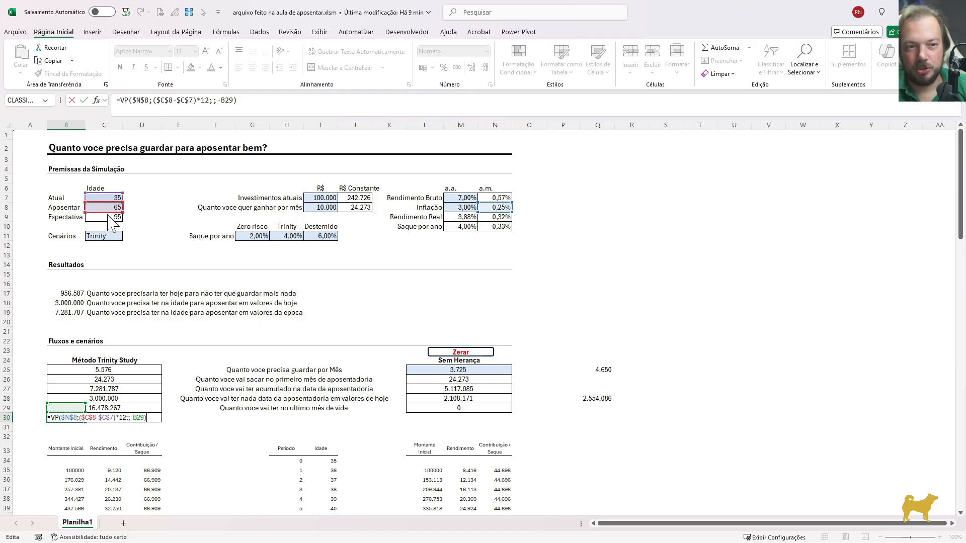
{"action": "left_click_drag", "start_coordinate": [107, 218], "coordinate": [107, 219]}
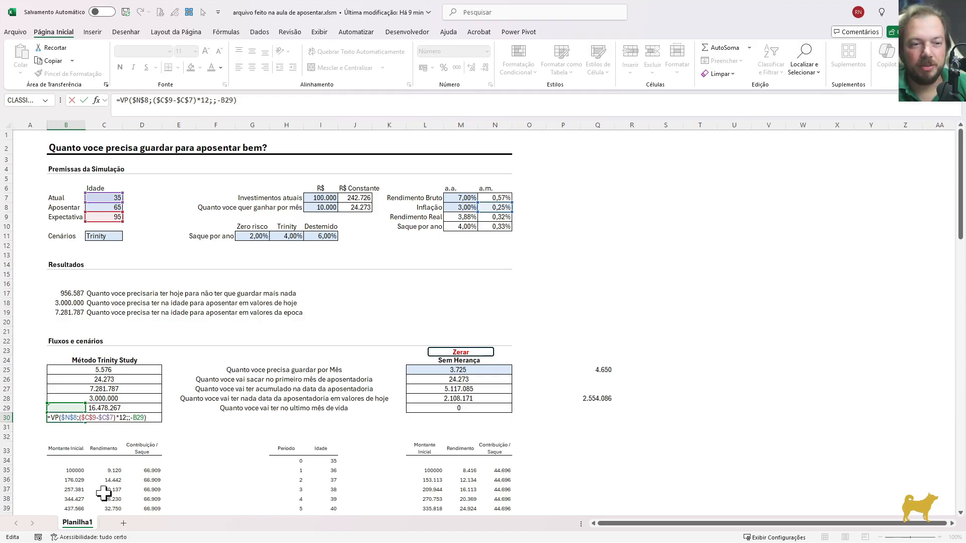
{"action": "key", "text": "ctrl+Return"}
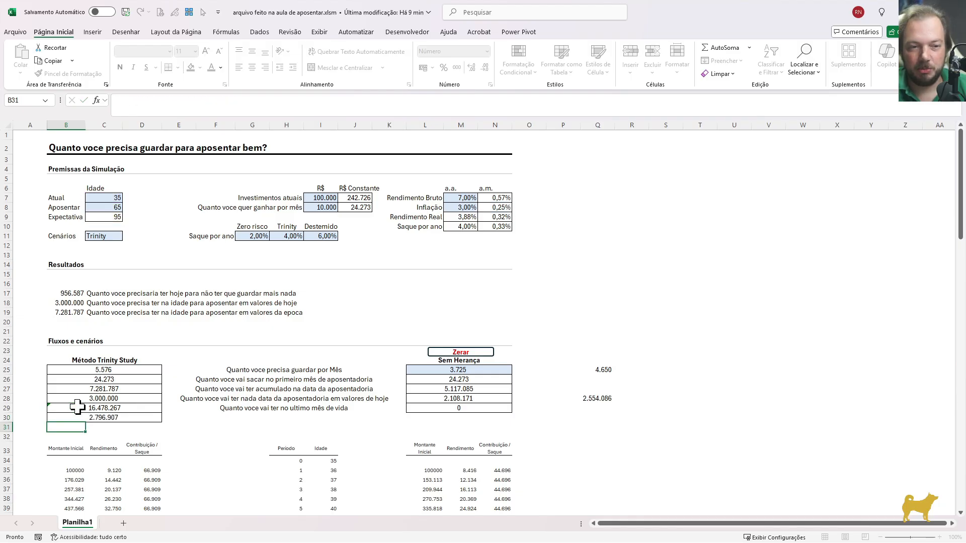
{"action": "key", "text": "F2"}
{"action": "key", "text": "Escape"}
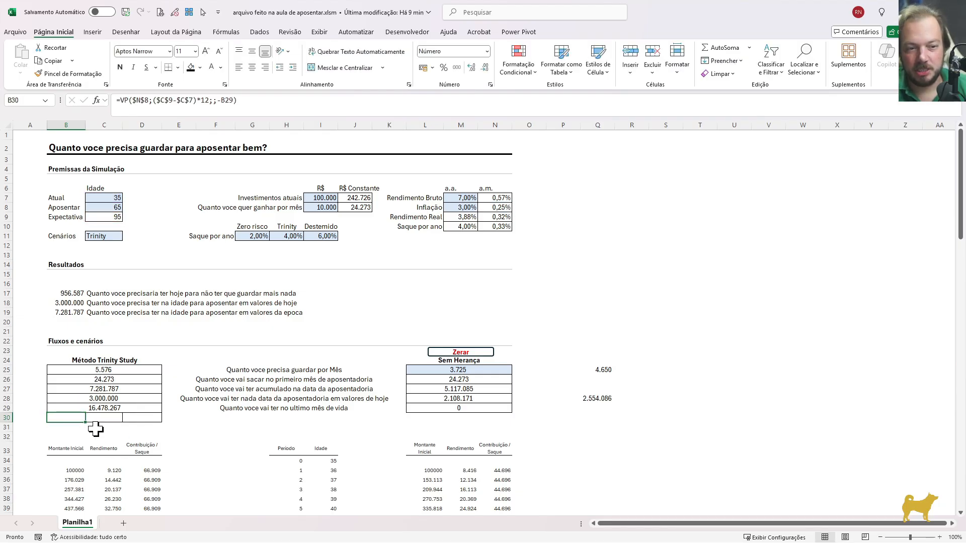
{"action": "key", "text": "F2"}
{"action": "key", "text": "Return"}
{"action": "key", "text": "Up"}
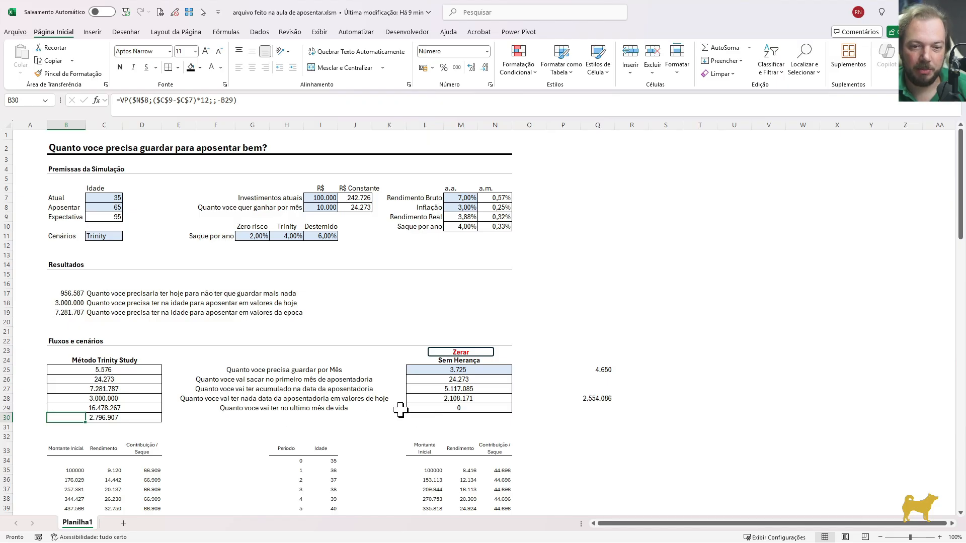
Copy the Sem Herança present-value formula from L28:N28 into row 30 of the same block
{"action": "left_click", "coordinate": [424, 392]}
{"action": "left_click", "coordinate": [424, 397]}
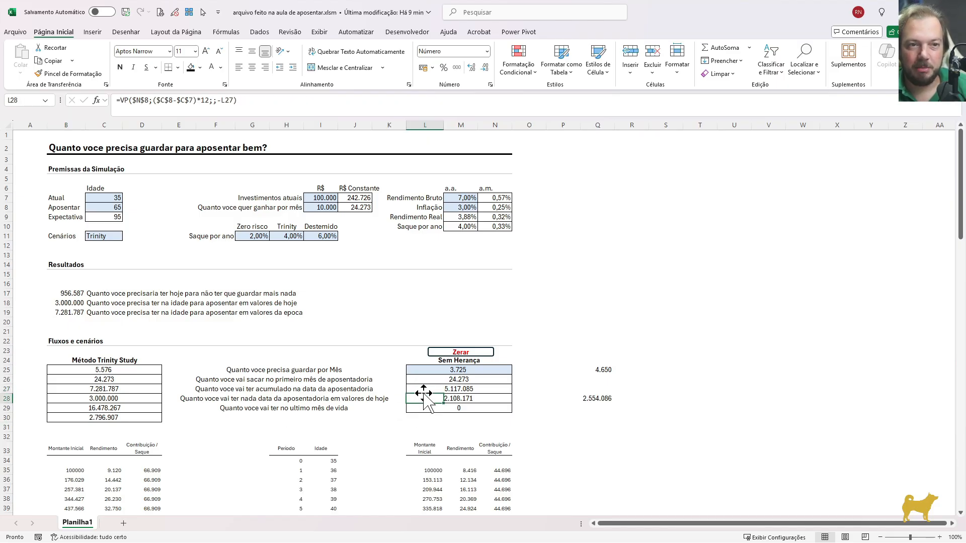
{"action": "key", "text": "shift+Right"}
{"action": "key", "text": "shift+Right"}
{"action": "key", "text": "ctrl+c"}
{"action": "key", "text": "Down"}
{"action": "key", "text": "Down"}
{"action": "key", "text": "ctrl+v"}
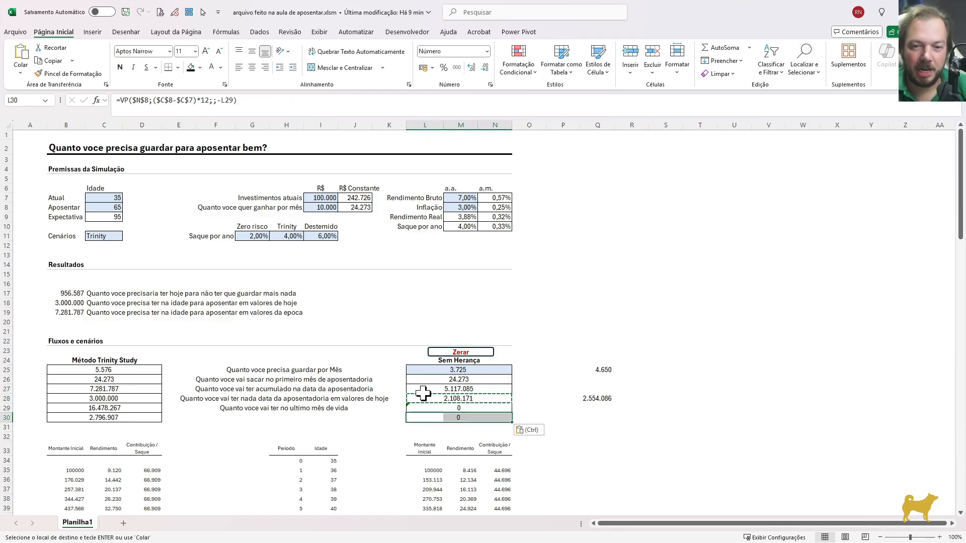
Point the L30 present-value formula to the life expectancy in $C$9 instead of the retirement age
{"action": "key", "text": "F2"}
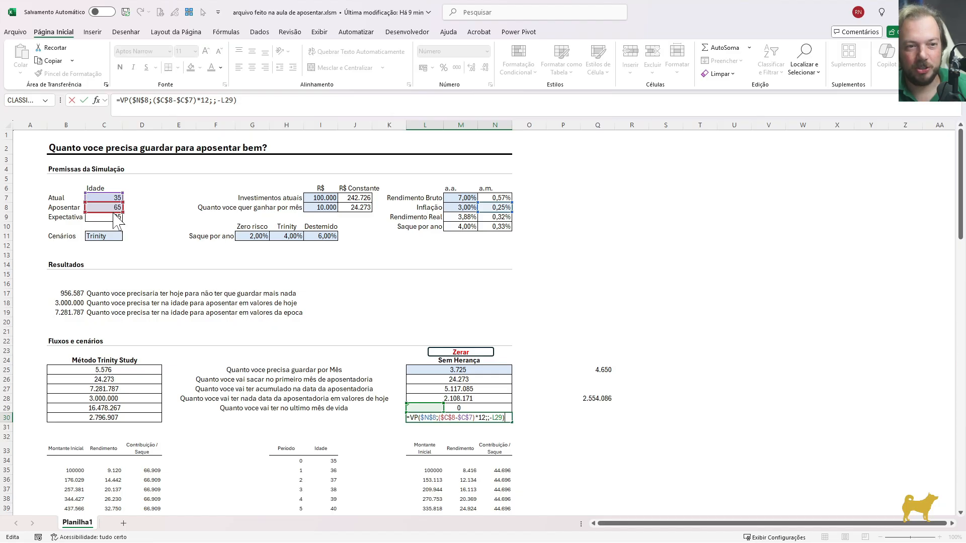
{"action": "left_click_drag", "start_coordinate": [114, 203], "coordinate": [113, 220]}
{"action": "key", "text": "Return"}
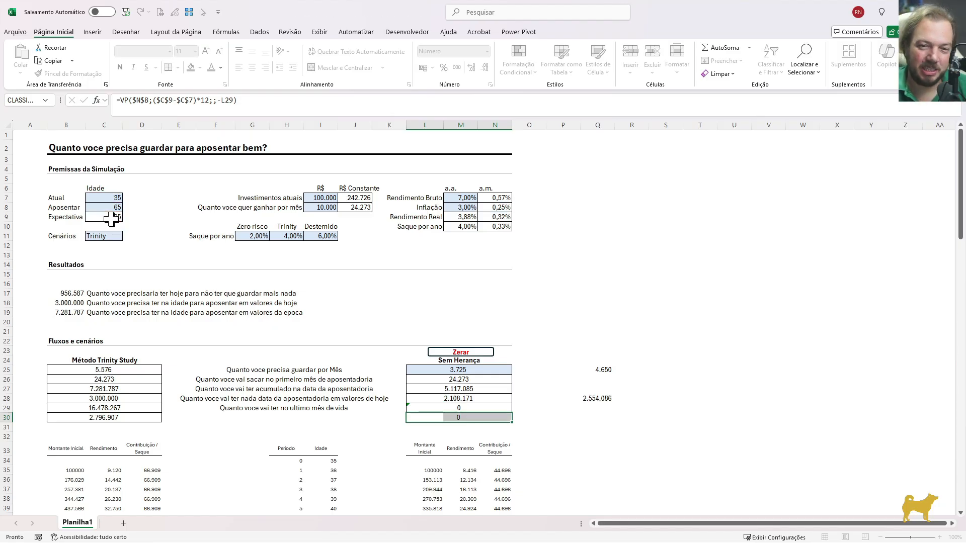
Copy the average formula from Q28 to Q30 to average both scenarios' final balances in today's values
{"action": "left_click", "coordinate": [603, 398]}
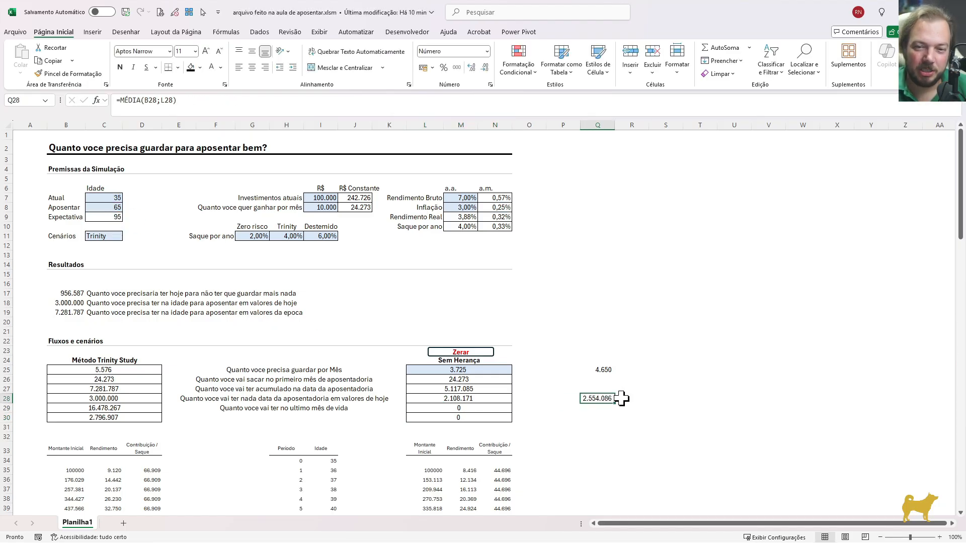
{"action": "left_click", "coordinate": [592, 419]}
{"action": "key", "text": "ctrl+v"}
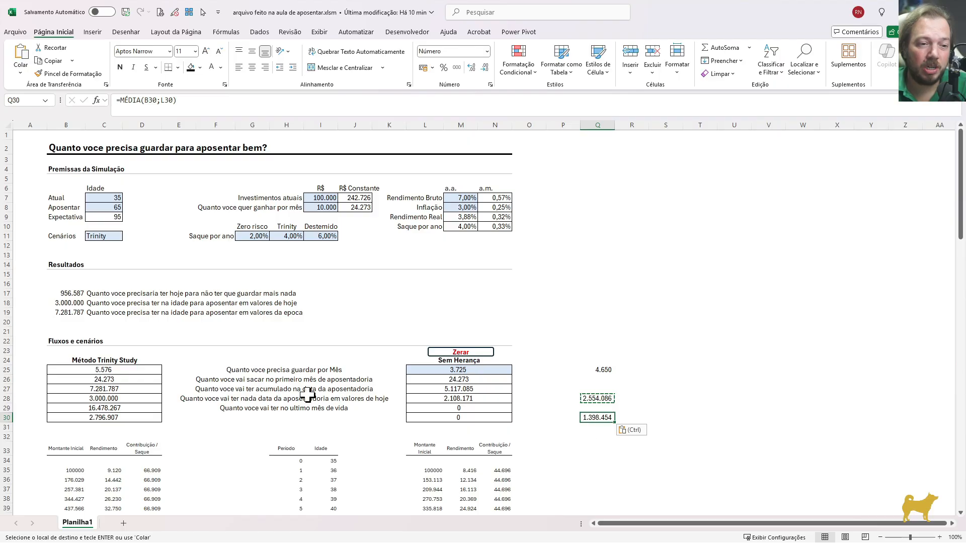
{"action": "left_click", "coordinate": [70, 417]}
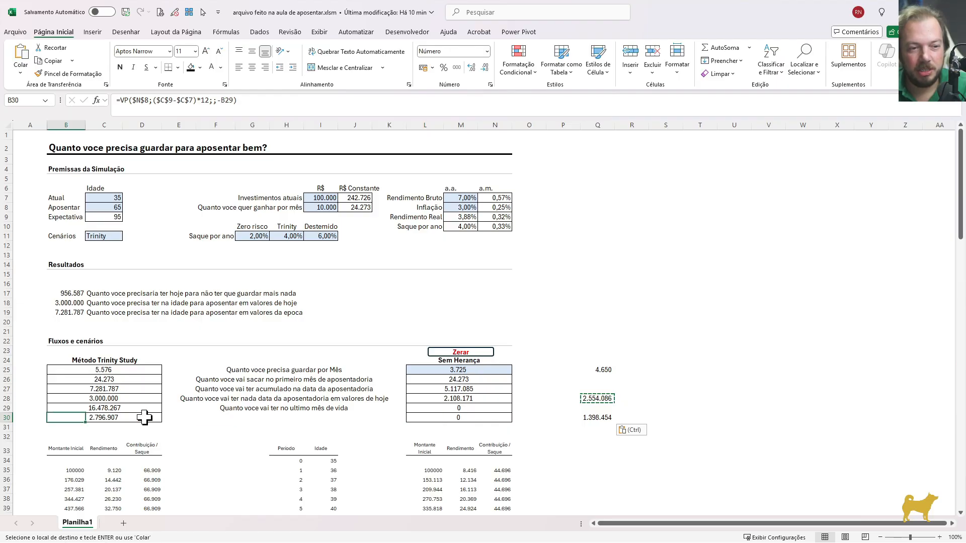
{"action": "left_click", "coordinate": [598, 419]}
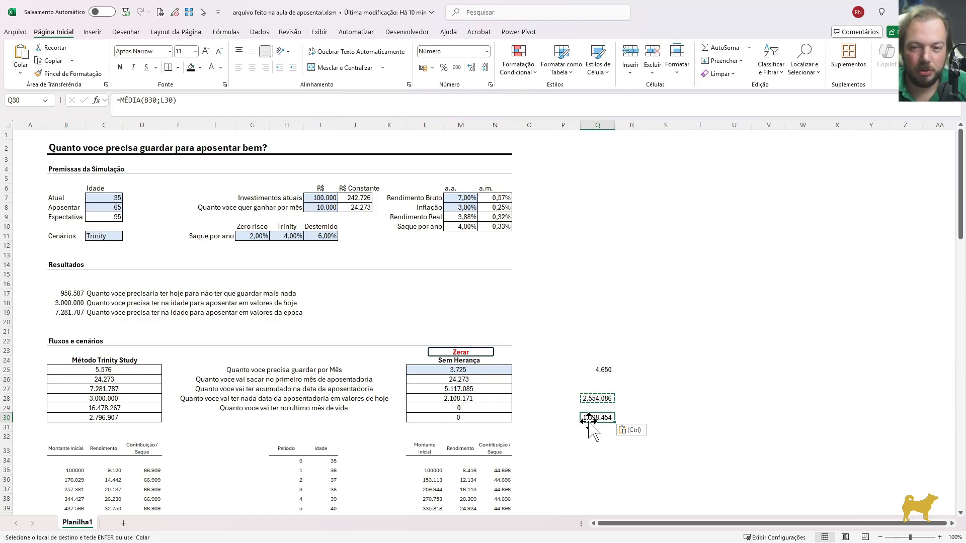
{"action": "key", "text": "Left"}
{"action": "key", "text": "Left"}
{"action": "key", "text": "Left"}
{"action": "key", "text": "Left"}
{"action": "key", "text": "Left"}
{"action": "key", "text": "Left"}
{"action": "key", "text": "Left"}
{"action": "key", "text": "Left"}
{"action": "key", "text": "Left"}
{"action": "key", "text": "Left"}
{"action": "key", "text": "Left"}
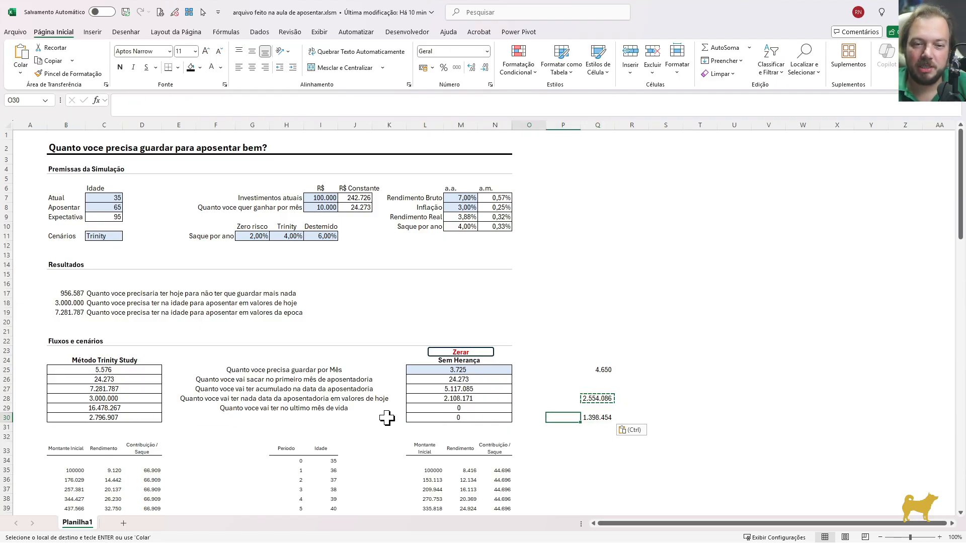
Copy the E29 description down to E30 and append "- valores de hoje" to it
{"action": "key", "text": "Left"}
{"action": "key", "text": "ctrl+d"}
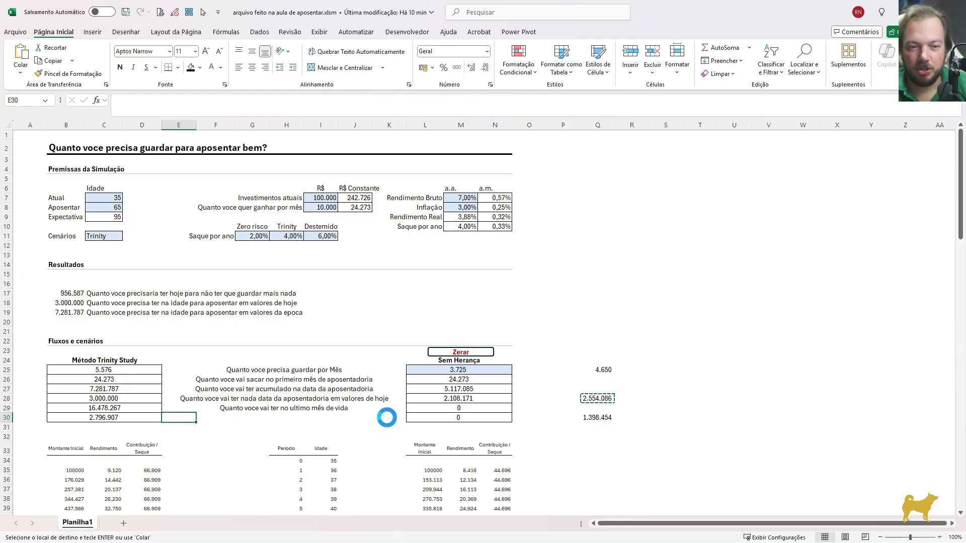
{"action": "key", "text": "F2"}
{"action": "type", "text": "-"}
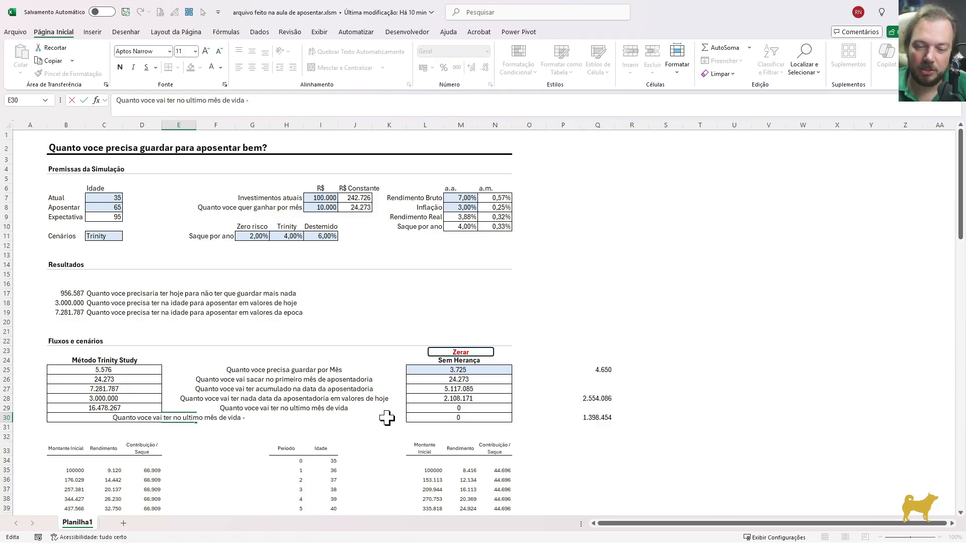
{"action": "type", "text": " valores de"}
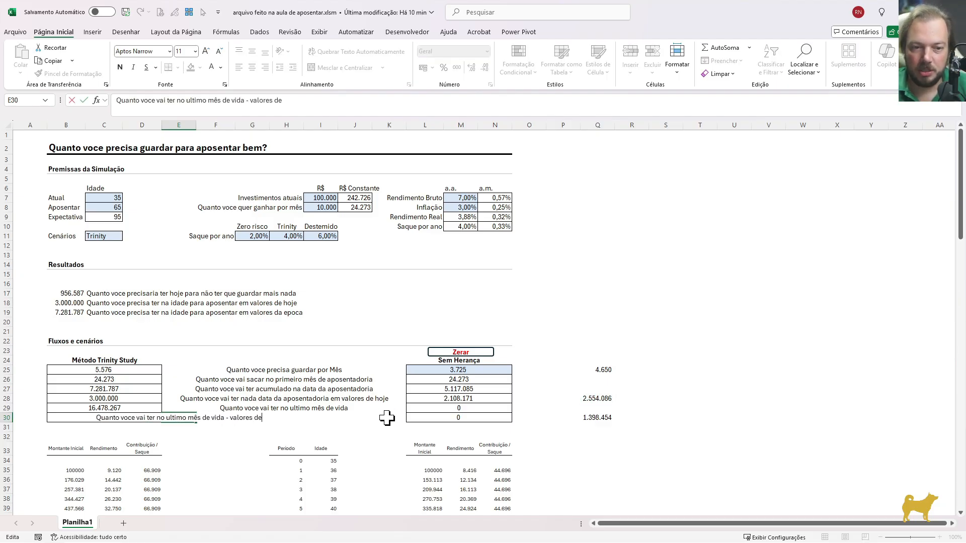
{"action": "type", "text": " hoje"}
{"action": "key", "text": "Return"}
Apply the formatting of the merged description cell in E29:K29 to E30 by pasting formats only
{"action": "key", "text": "Up"}
{"action": "key", "text": "Up"}
{"action": "key", "text": "shift+Right"}
{"action": "key", "text": "shift+Right"}
{"action": "key", "text": "shift+Right"}
{"action": "key", "text": "shift+Right"}
{"action": "key", "text": "shift+Right"}
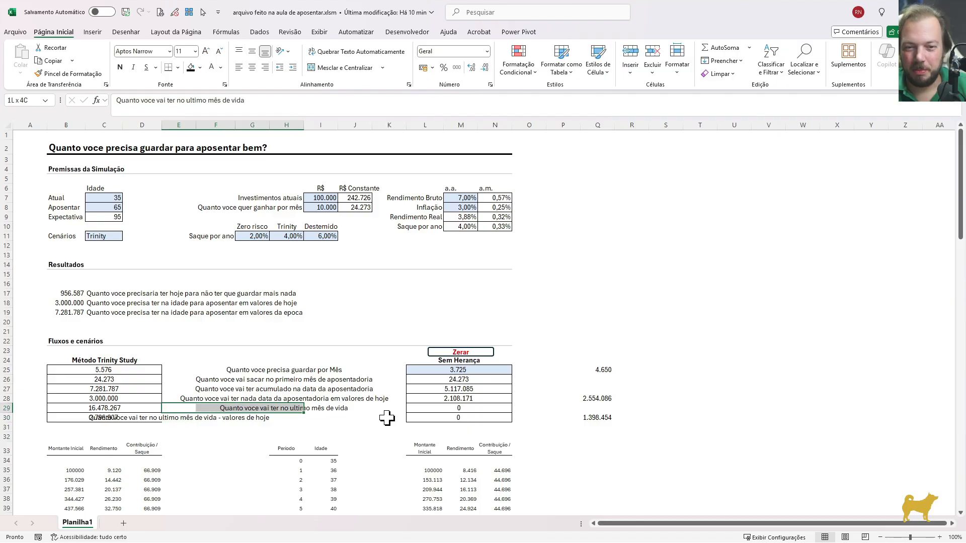
{"action": "key", "text": "ctrl+c"}
{"action": "key", "text": "Down"}
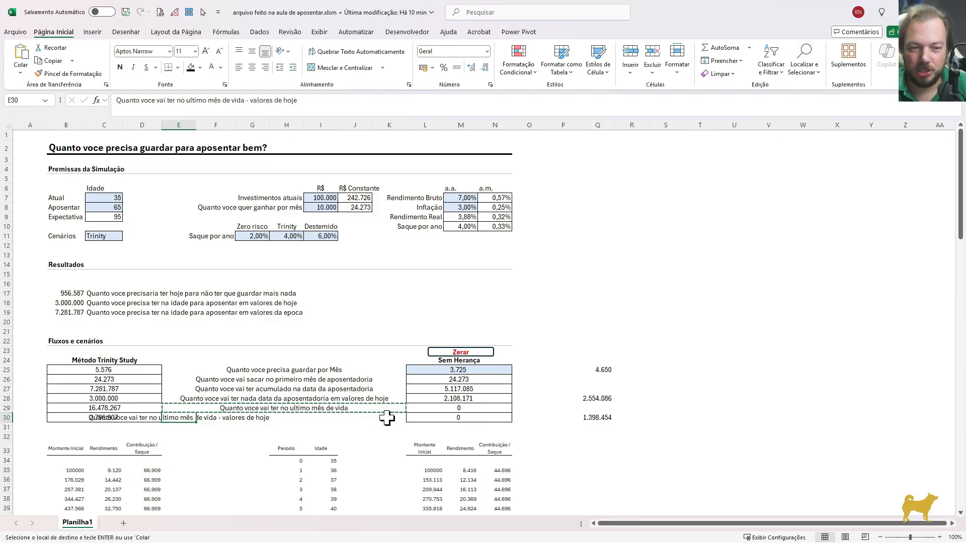
{"action": "key", "text": "ctrl+alt+v"}
{"action": "key", "text": "t"}
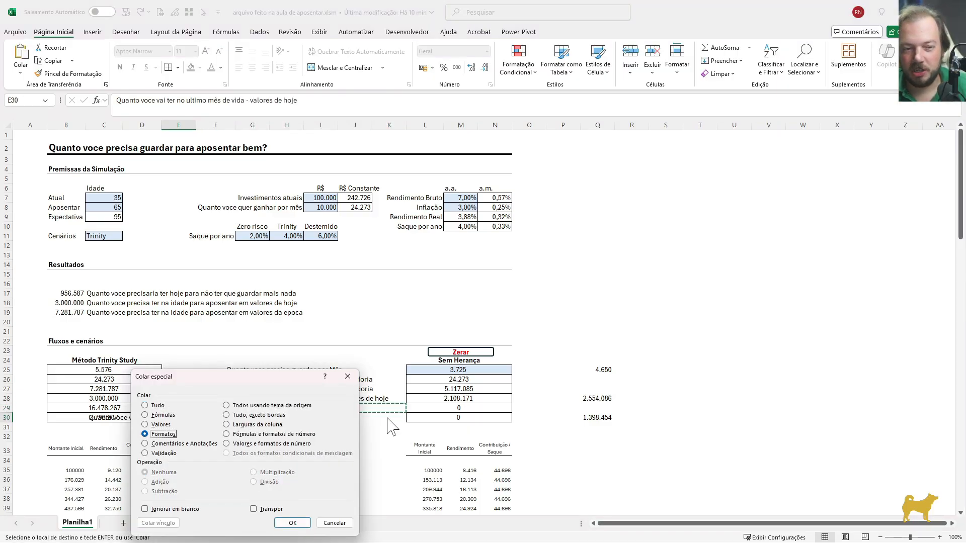
{"action": "key", "text": "Return"}
{"action": "key", "text": "Escape"}
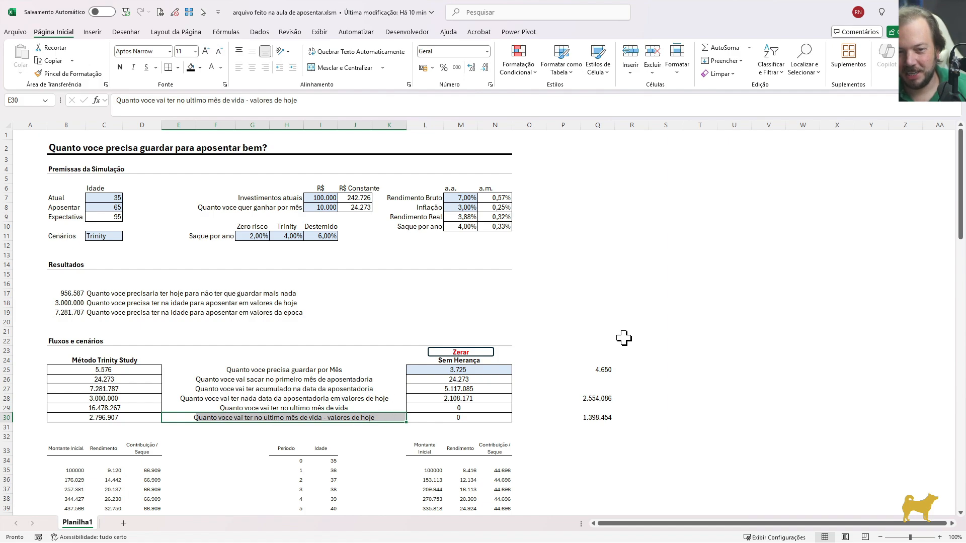
Enter the heading "Magic Number" in Q24 above the averages
{"action": "left_click", "coordinate": [664, 333]}
{"action": "left_click", "coordinate": [603, 358]}
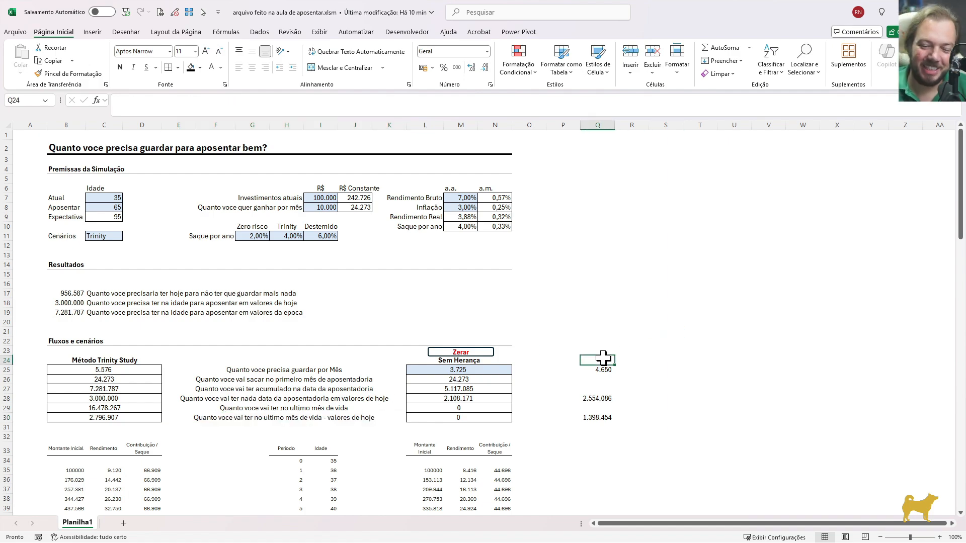
{"action": "type", "text": "Magic"}
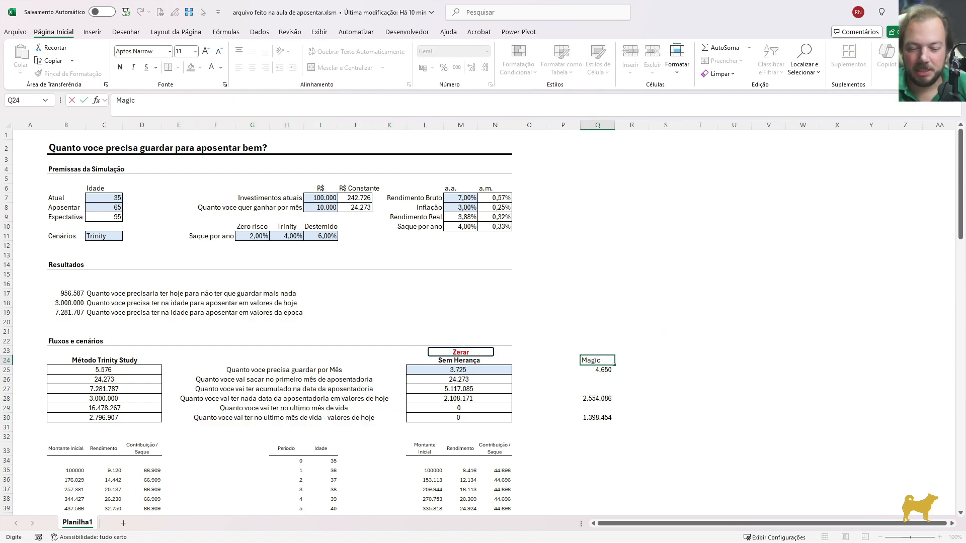
{"action": "type", "text": " Numbe"}
{"action": "key", "text": "BackSpace"}
{"action": "type", "text": "ber"}
{"action": "key", "text": "Return"}
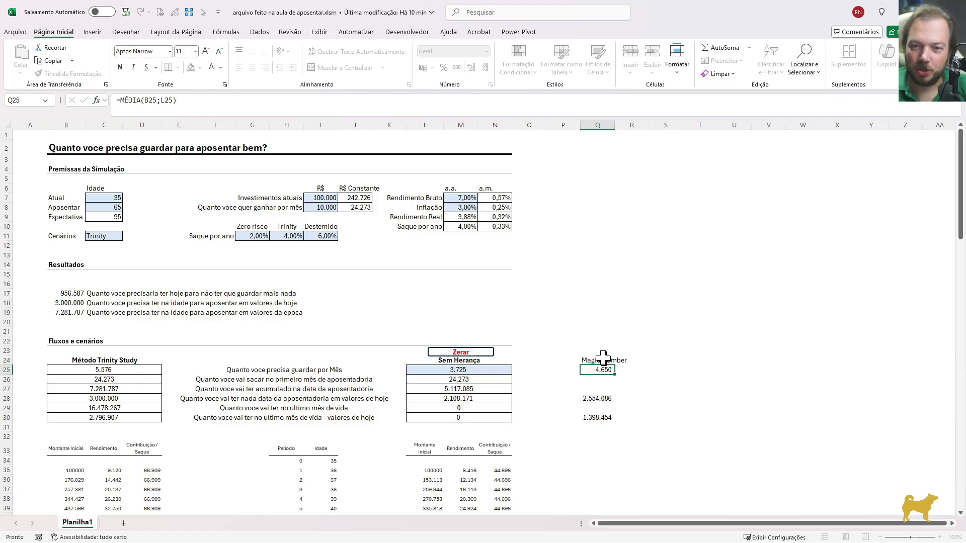
Highlight the average in Q25 with a black fill and bold white text
{"action": "left_click", "coordinate": [191, 67]}
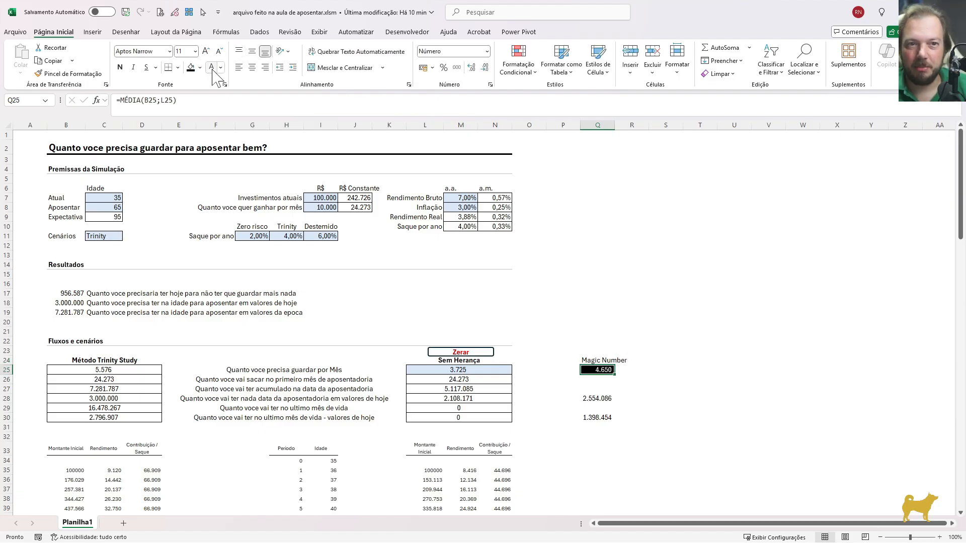
{"action": "key", "text": "ctrl+n"}
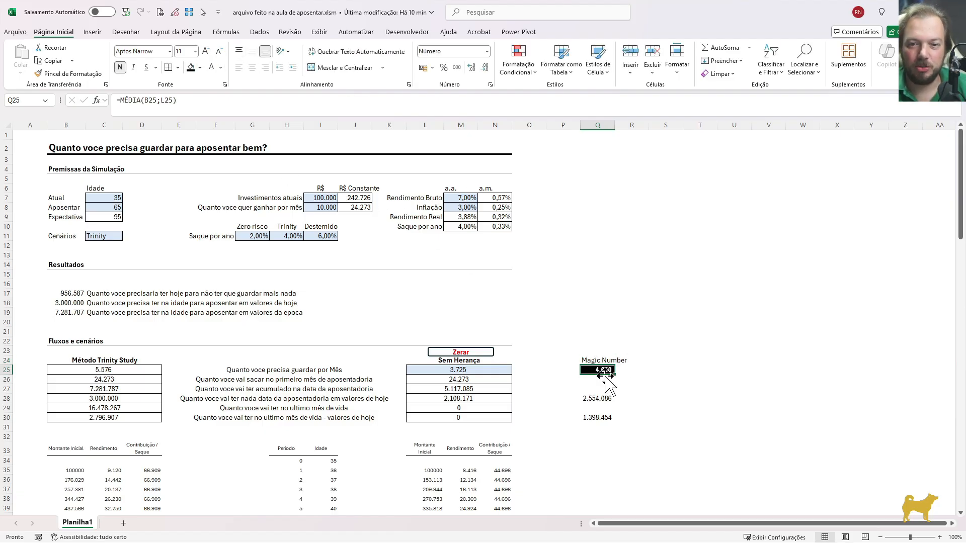
{"action": "left_click_drag", "start_coordinate": [77, 191], "coordinate": [518, 276]}
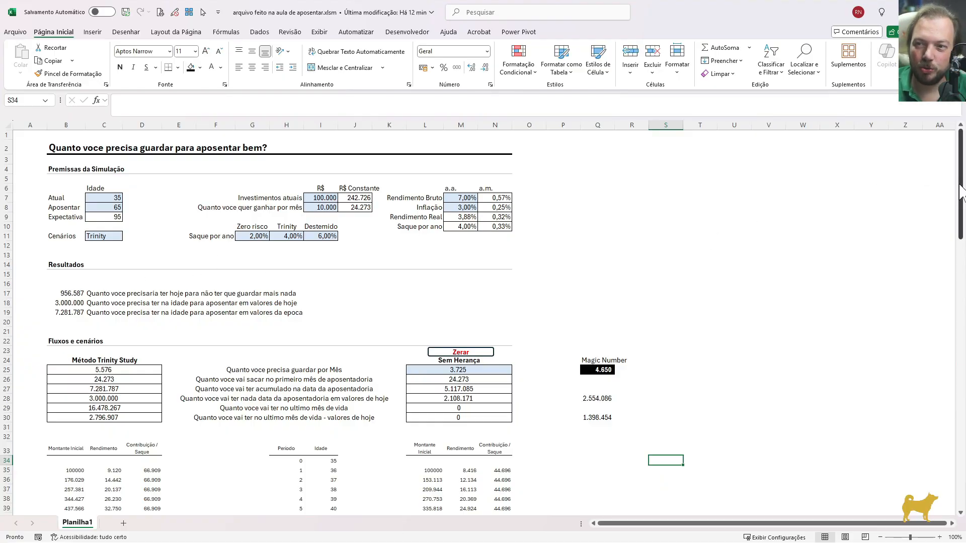
Enter -10000 in S34 as the initial outflow of an example cash flow beside the period 0 row
{"action": "scroll", "coordinate": [946, 222], "scroll_direction": "down", "scroll_amount": 4}
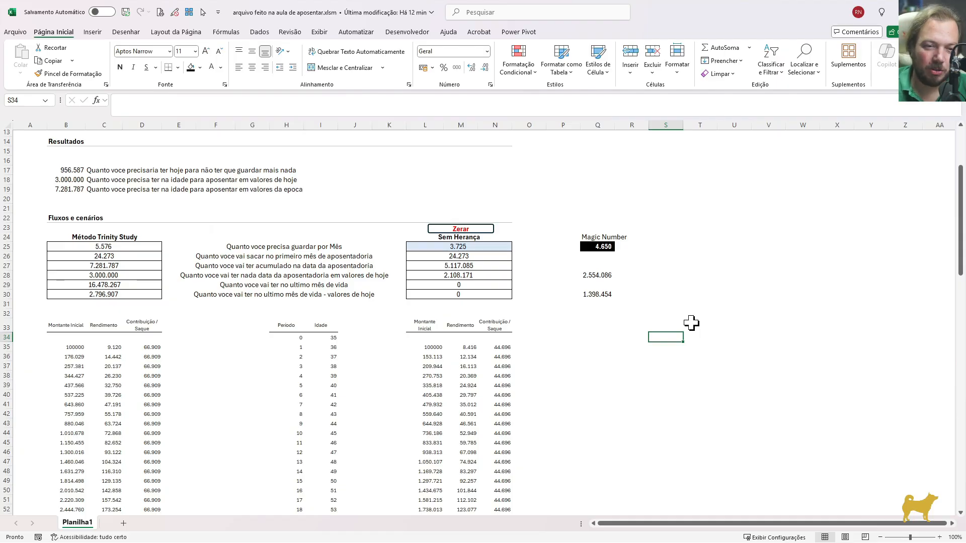
{"action": "type", "text": "-10000"}
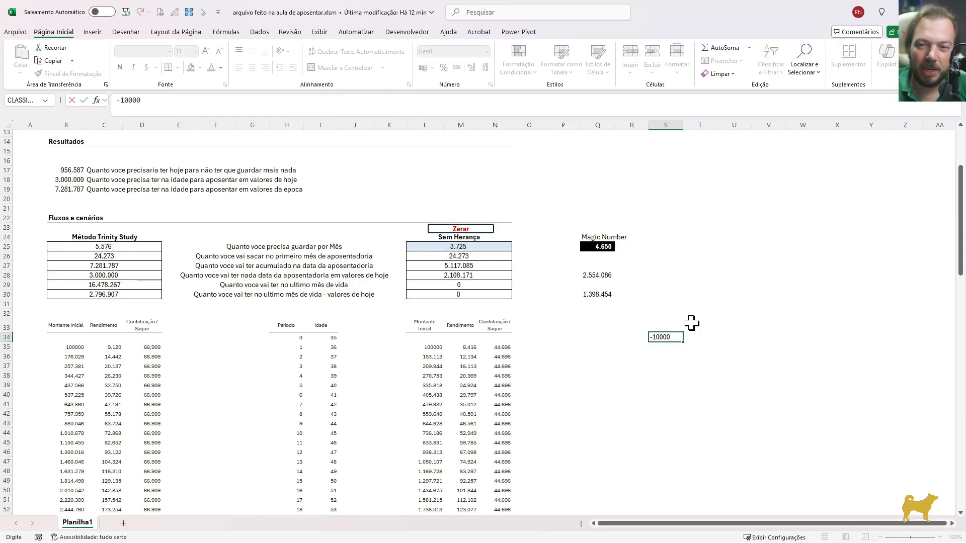
{"action": "key", "text": "ctrl+Return"}
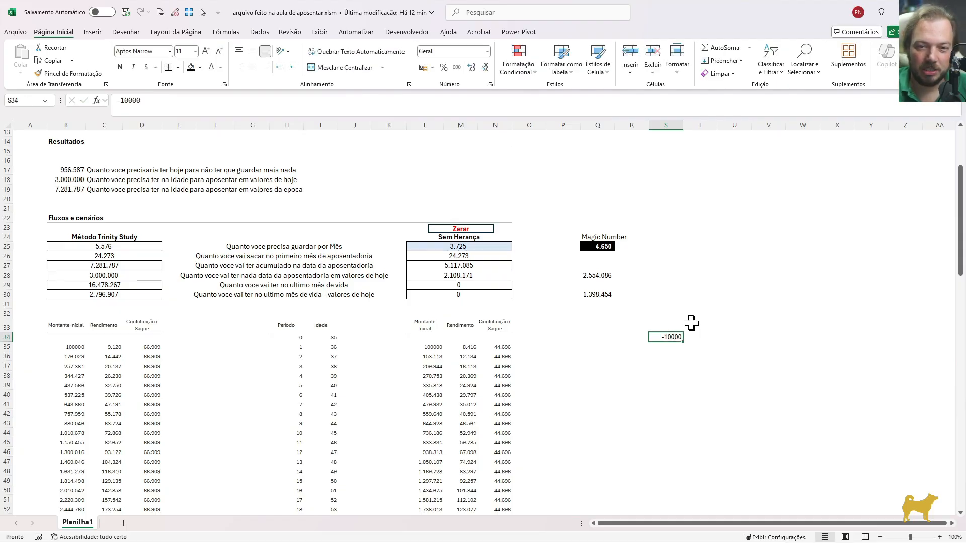
Examine the period 0 row and the yearly Sem Herança opening balances from L35 to L61
{"action": "key", "text": "shift+space"}
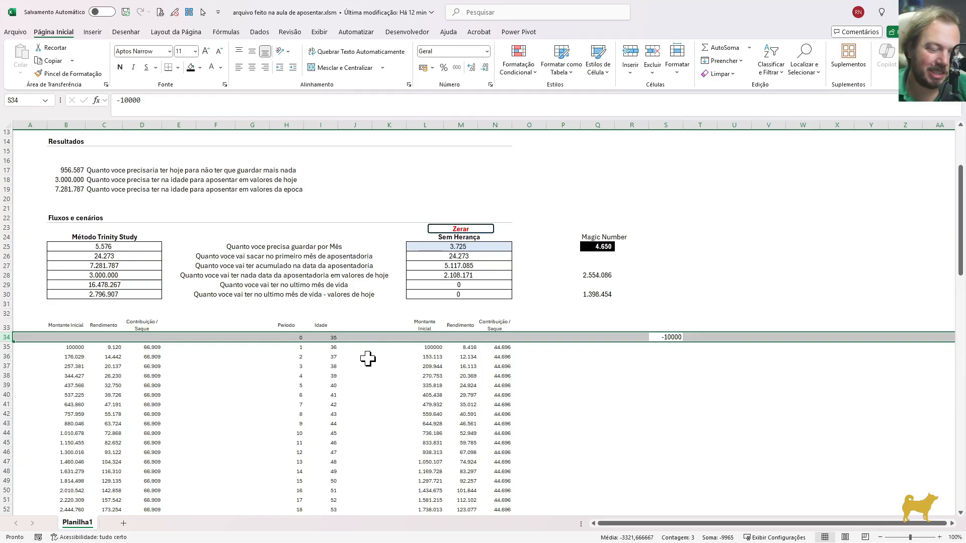
{"action": "key", "text": "Down"}
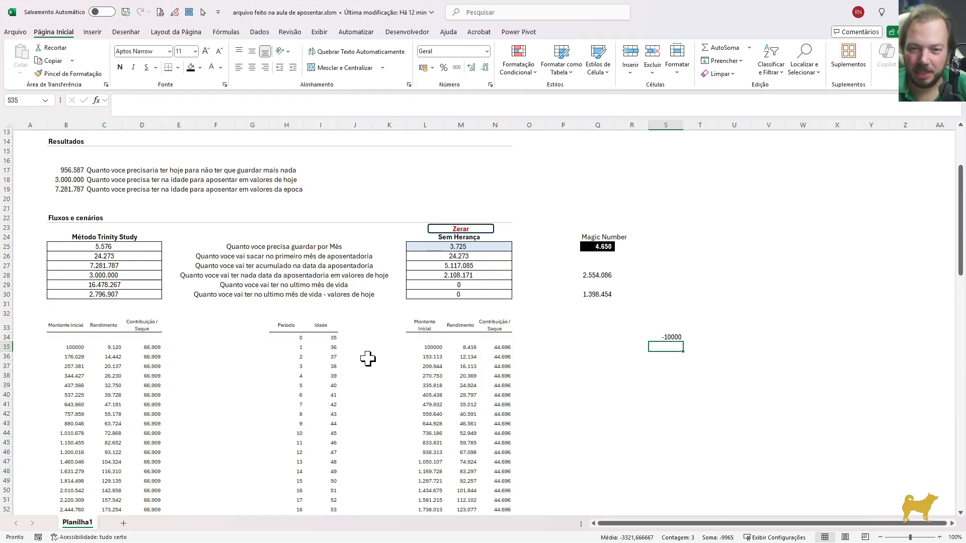
{"action": "key", "text": "Right"}
{"action": "key", "text": "Left"}
{"action": "key", "text": "Left"}
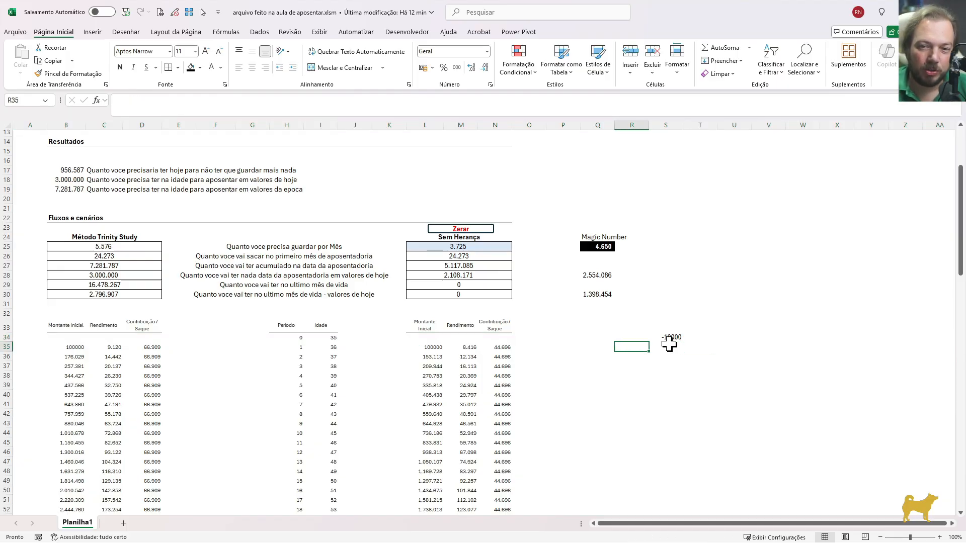
{"action": "left_click", "coordinate": [430, 348]}
{"action": "left_click_drag", "start_coordinate": [430, 349], "coordinate": [435, 494]}
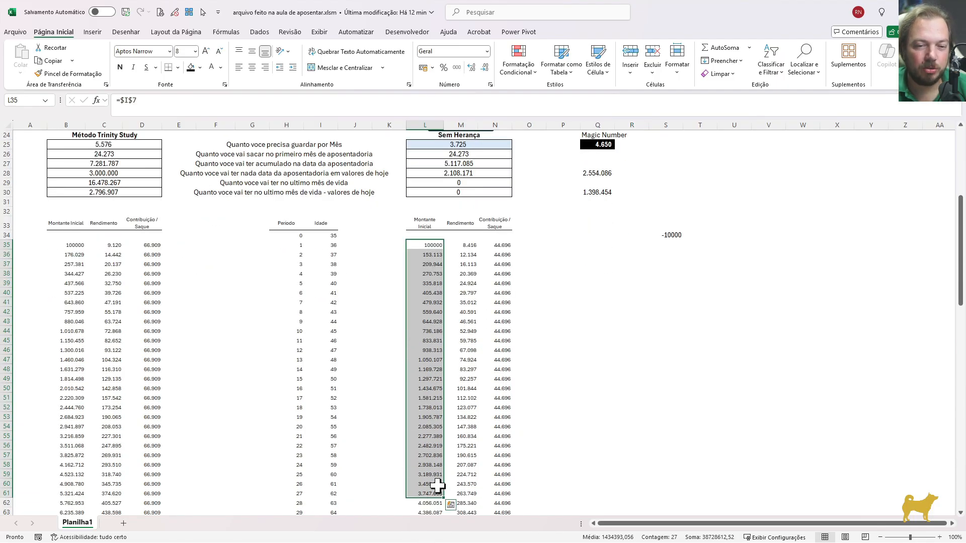
Enter the first annual inflow in S35 with the formula =100*12
{"action": "left_click", "coordinate": [670, 244]}
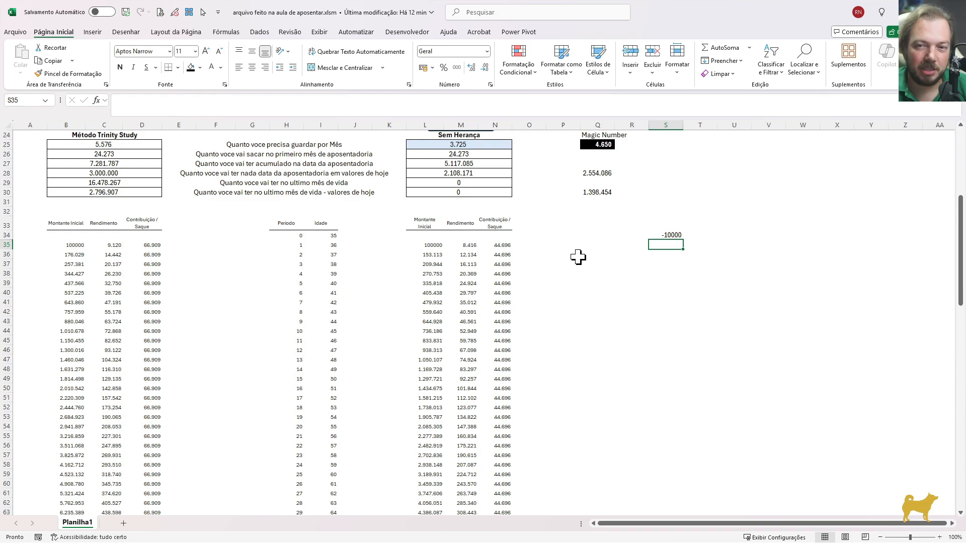
{"action": "type", "text": "=100*1"}
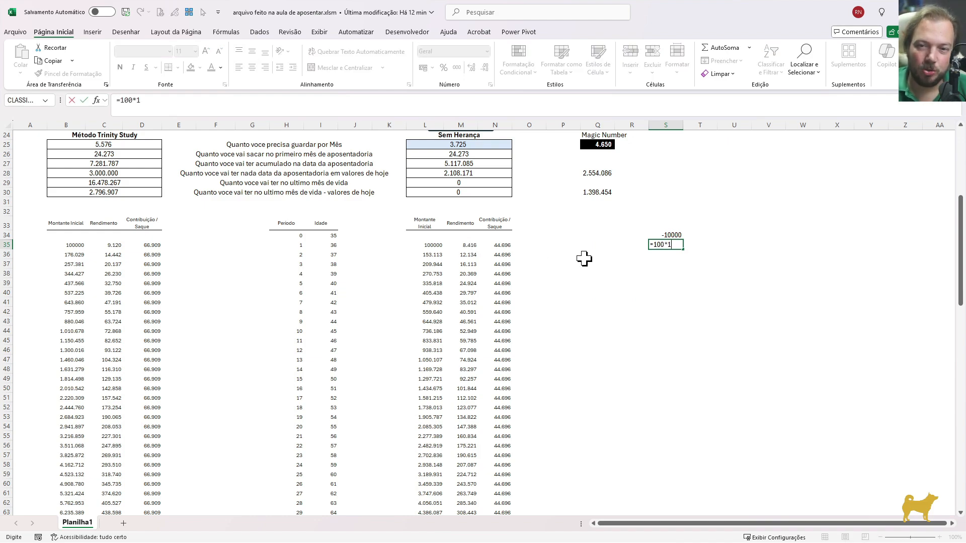
{"action": "type", "text": "2"}
{"action": "key", "text": "Return"}
{"action": "key", "text": "Up"}
{"action": "key", "text": "Up"}
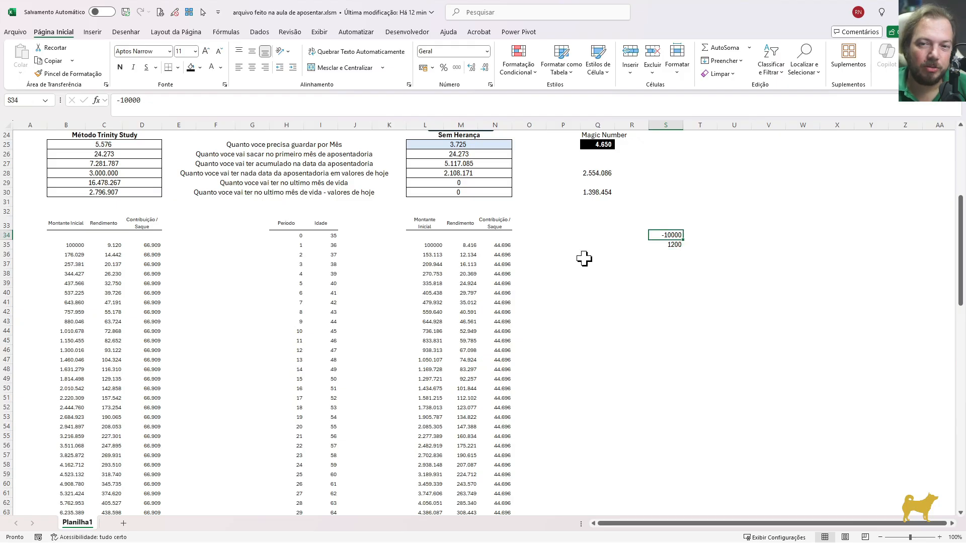
{"action": "key", "text": "Down"}
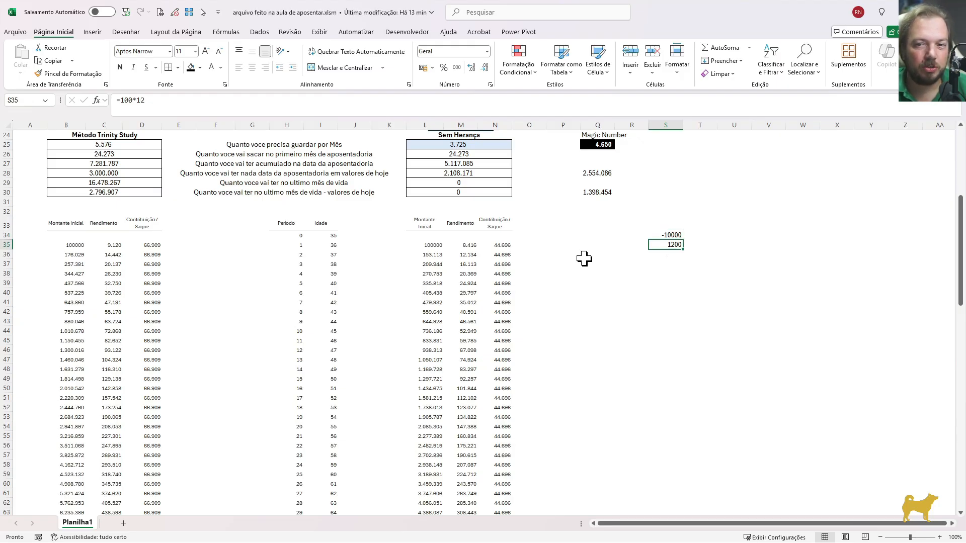
Enter =S35*(1+$M$8) in S36 so the previous year's inflow grows with annual inflation
{"action": "key", "text": "Down"}
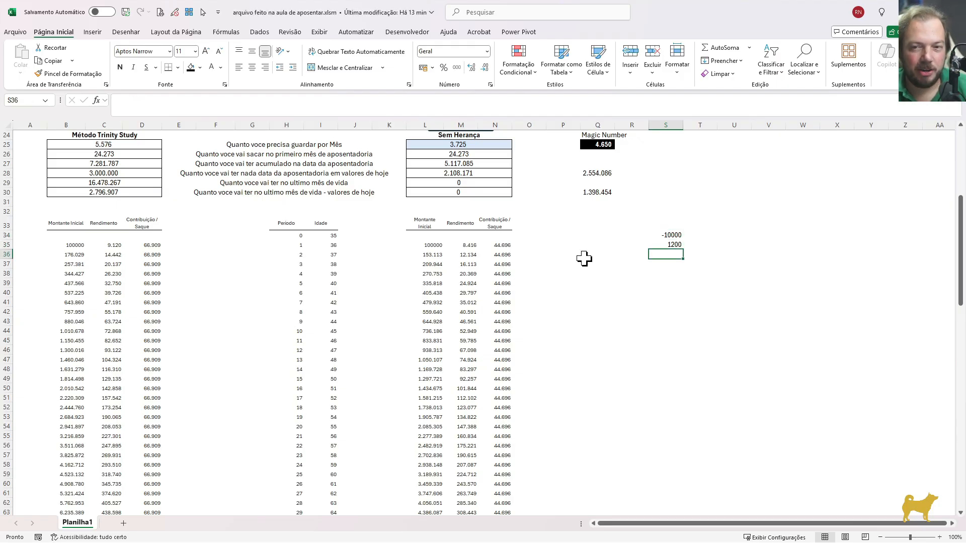
{"action": "type", "text": "="}
{"action": "key", "text": "Up"}
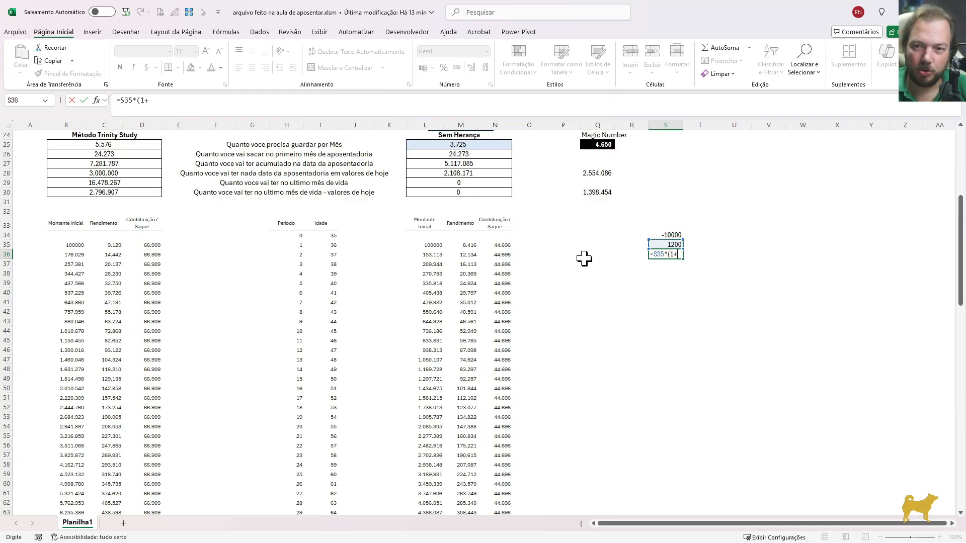
{"action": "scroll", "coordinate": [452, 191], "scroll_direction": "up", "scroll_amount": 2}
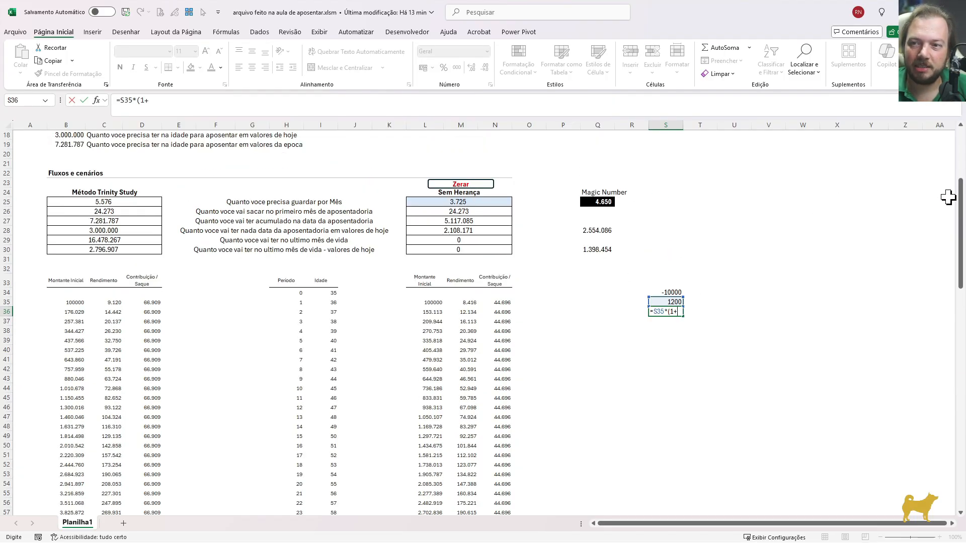
{"action": "scroll", "coordinate": [947, 197], "scroll_direction": "up", "scroll_amount": 6}
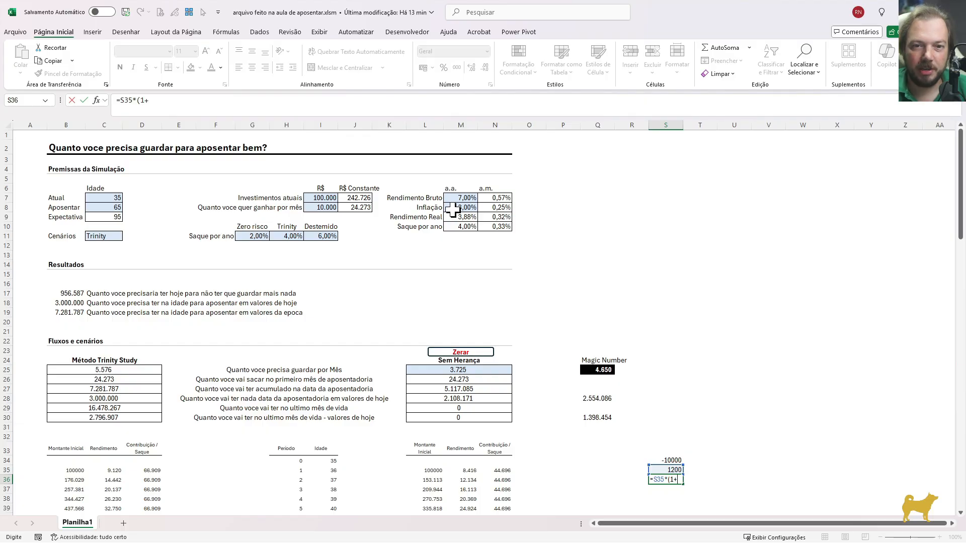
{"action": "left_click", "coordinate": [453, 210]}
{"action": "key", "text": "F4"}
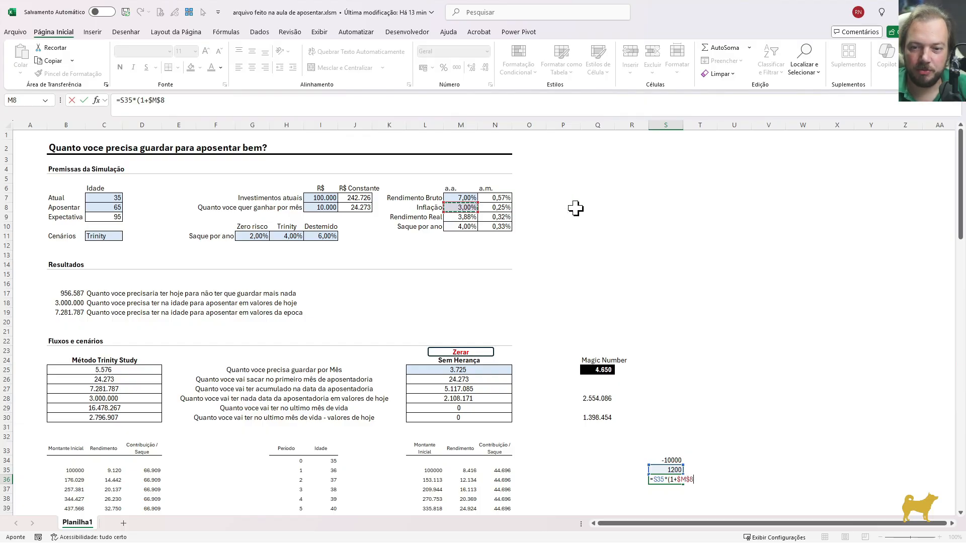
{"action": "key", "text": "ctrl+Return"}
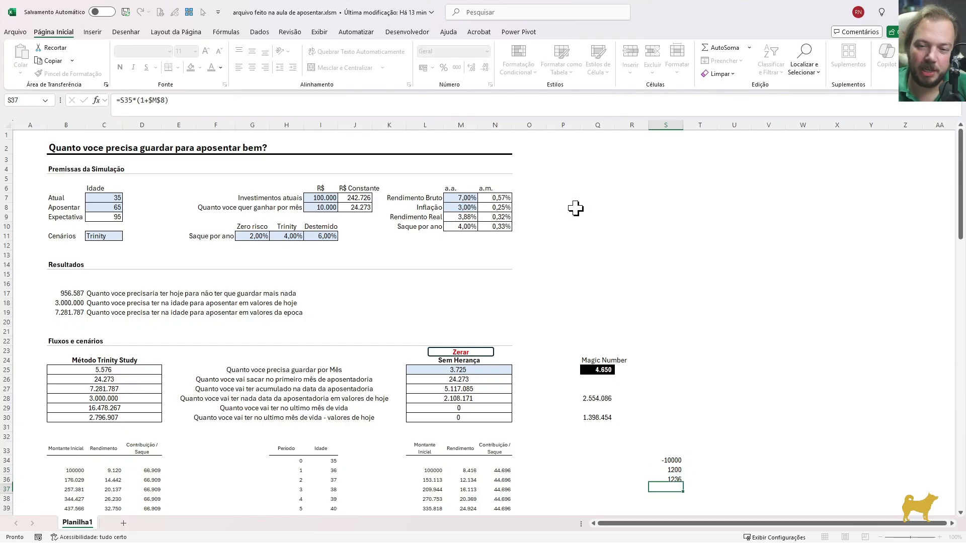
Fill the inflation-adjusted inflow formula from S36 down to S64
{"action": "key", "text": "shift+Down"}
{"action": "key", "text": "shift+Down"}
{"action": "key", "text": "shift+Down"}
{"action": "key", "text": "shift+Down"}
{"action": "key", "text": "shift+Down"}
{"action": "key", "text": "shift+Down"}
{"action": "key", "text": "shift+Down"}
{"action": "key", "text": "shift+Down"}
{"action": "key", "text": "shift+Down"}
{"action": "key", "text": "shift+Down"}
{"action": "key", "text": "shift+Down"}
{"action": "key", "text": "shift+Down"}
{"action": "key", "text": "shift+Down"}
{"action": "key", "text": "shift+Down"}
{"action": "key", "text": "shift+Down"}
{"action": "key", "text": "shift+Down"}
{"action": "key", "text": "shift+Down"}
{"action": "key", "text": "shift+Down"}
{"action": "key", "text": "shift+Down"}
{"action": "key", "text": "shift+Down"}
{"action": "key", "text": "shift+Down"}
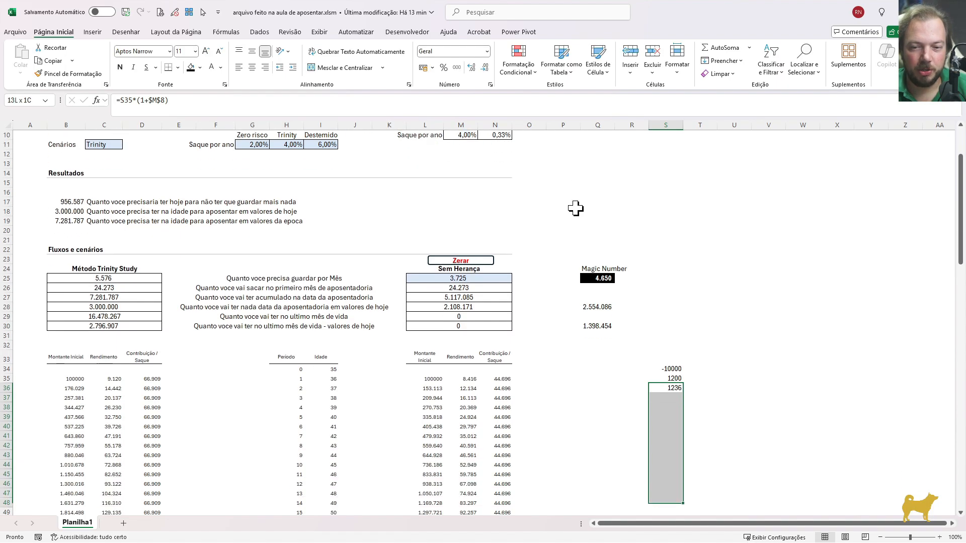
{"action": "key", "text": "shift+Down"}
{"action": "key", "text": "shift+Down"}
{"action": "key", "text": "shift+Down"}
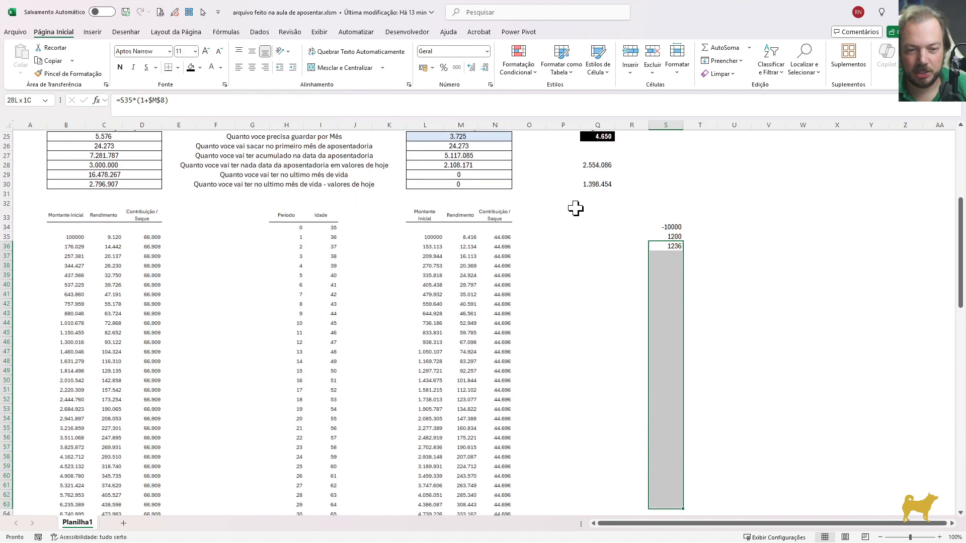
{"action": "key", "text": "ctrl+d"}
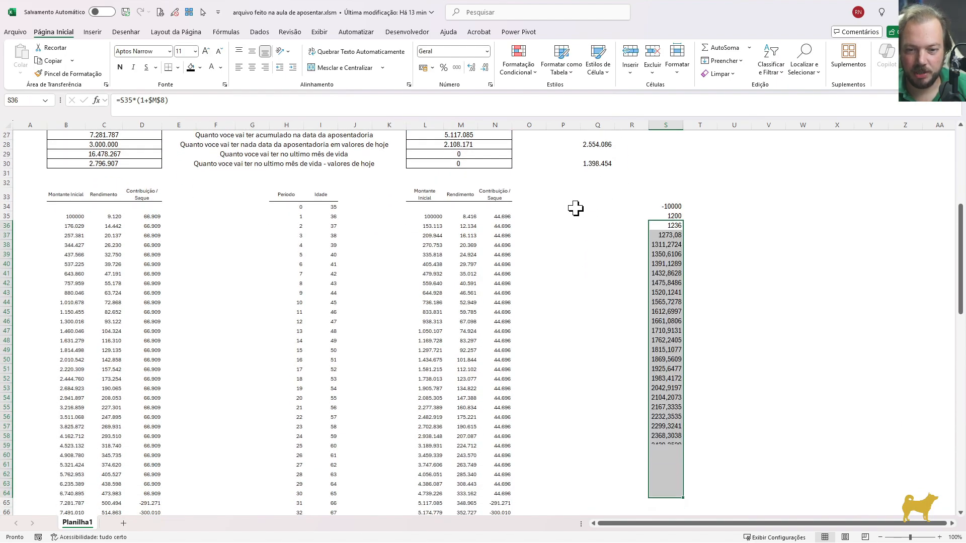
Format the cash flow in S34:S64 as numbers with a thousands separator and zero decimal places
{"action": "key", "text": "Down"}
{"action": "key", "text": "ctrl+Down"}
{"action": "key", "text": "shift+space"}
{"action": "key", "text": "ctrl+Up"}
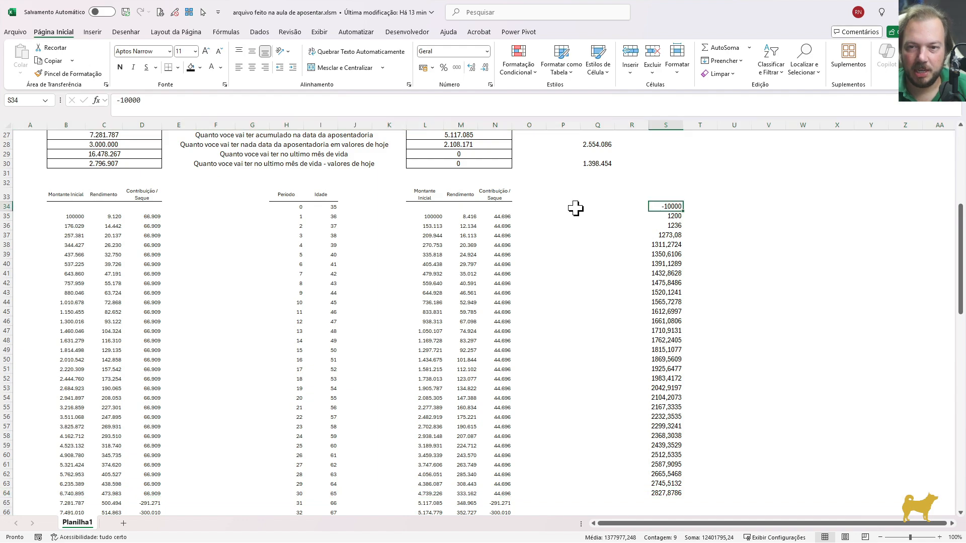
{"action": "key", "text": "ctrl+shift+Down"}
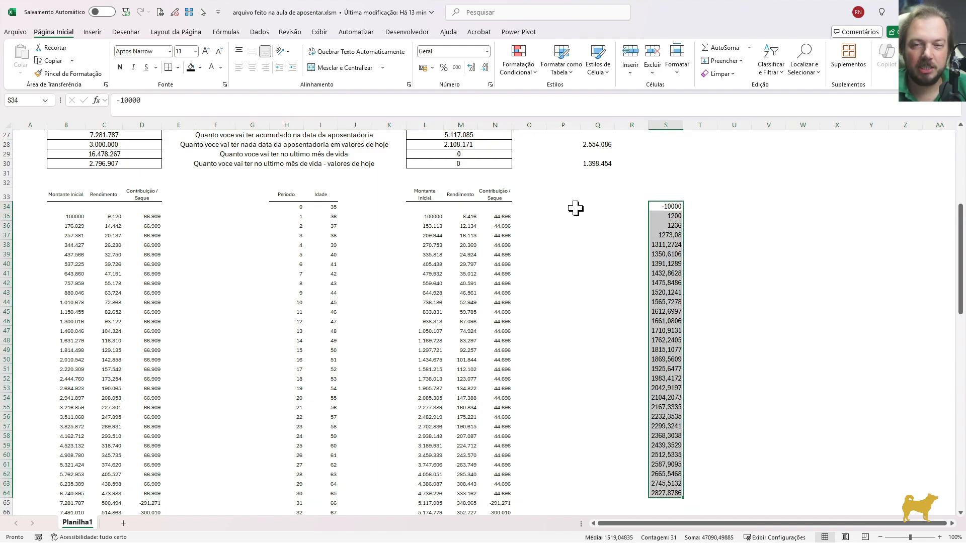
{"action": "key", "text": "ctrl+1"}
{"action": "key", "text": "Down"}
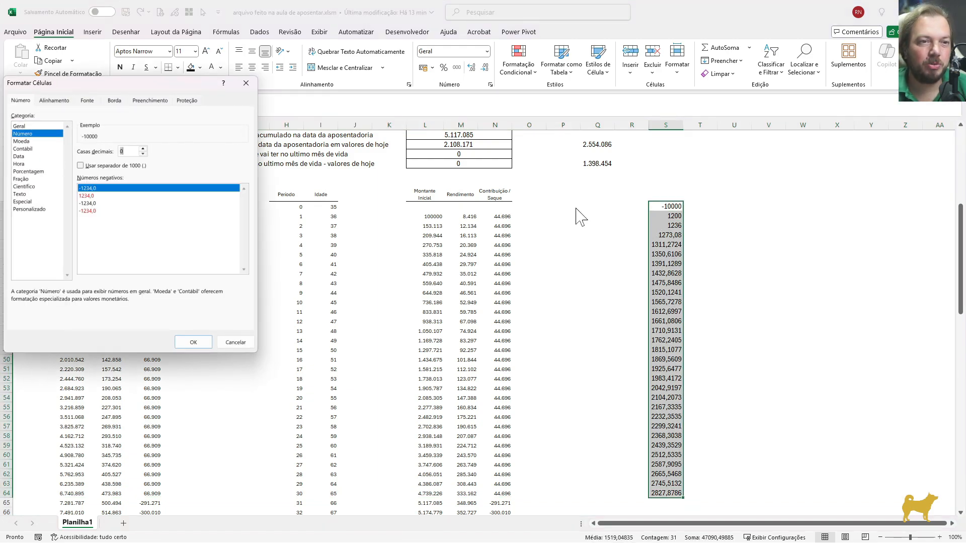
{"action": "key", "text": "Return"}
{"action": "key", "text": "Down"}
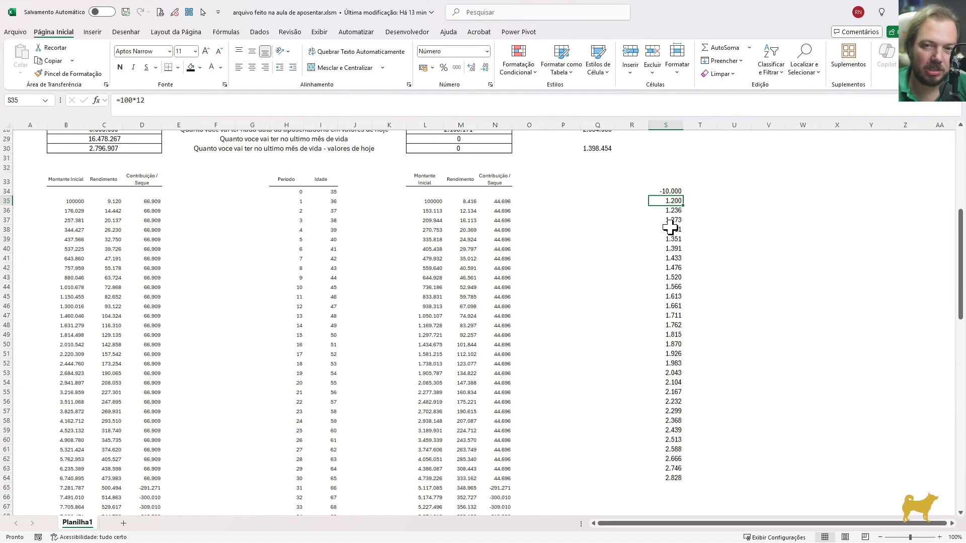
{"action": "key", "text": "Up"}
{"action": "key", "text": "Up"}
{"action": "key", "text": "Down"}
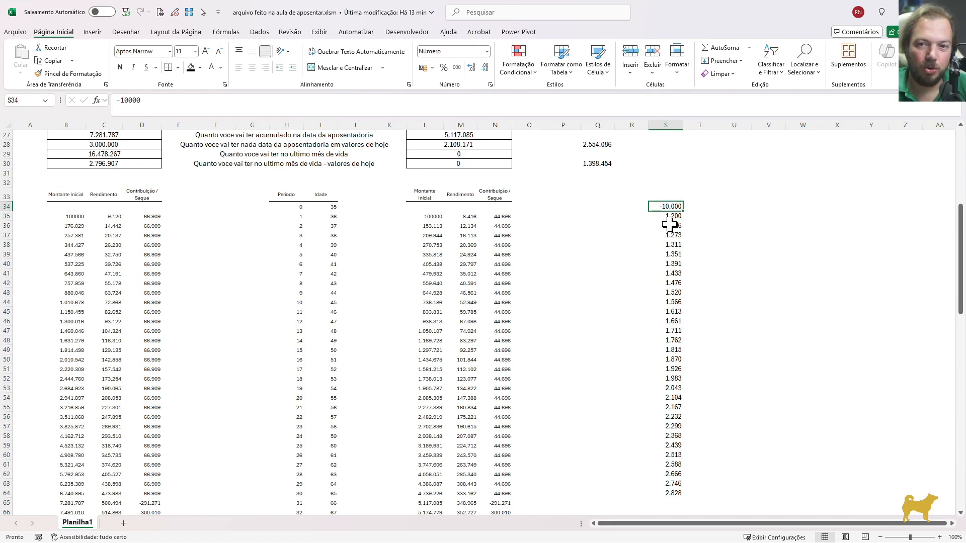
Calculate the cash flow's internal rate of return in S32 with =TIR(S34:S64), displayed as a percentage with two decimals
{"action": "key", "text": "ctrl+shift+Down"}
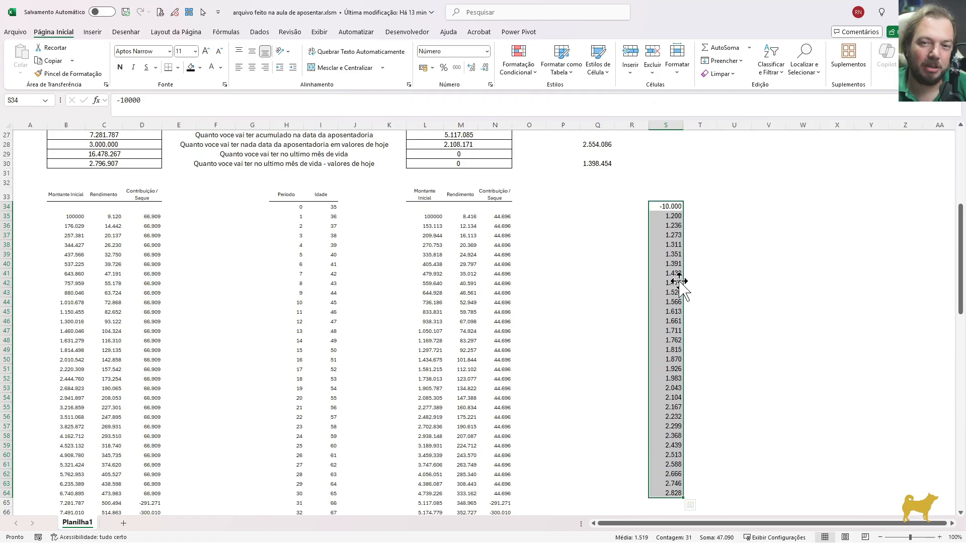
{"action": "key", "text": "Up"}
{"action": "scroll", "coordinate": [678, 282], "scroll_direction": "up", "scroll_amount": 1}
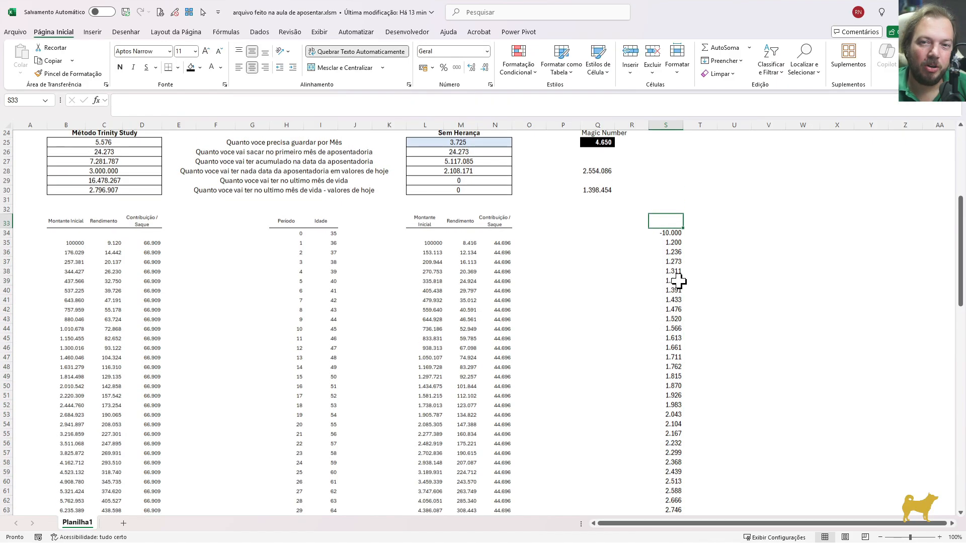
{"action": "key", "text": "Up"}
{"action": "key", "text": "Up"}
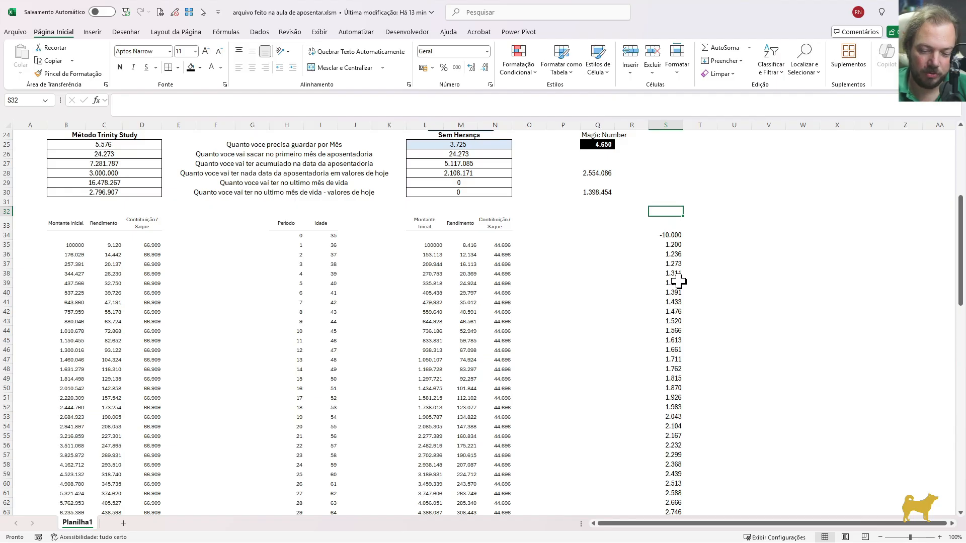
{"action": "type", "text": "=TIR"}
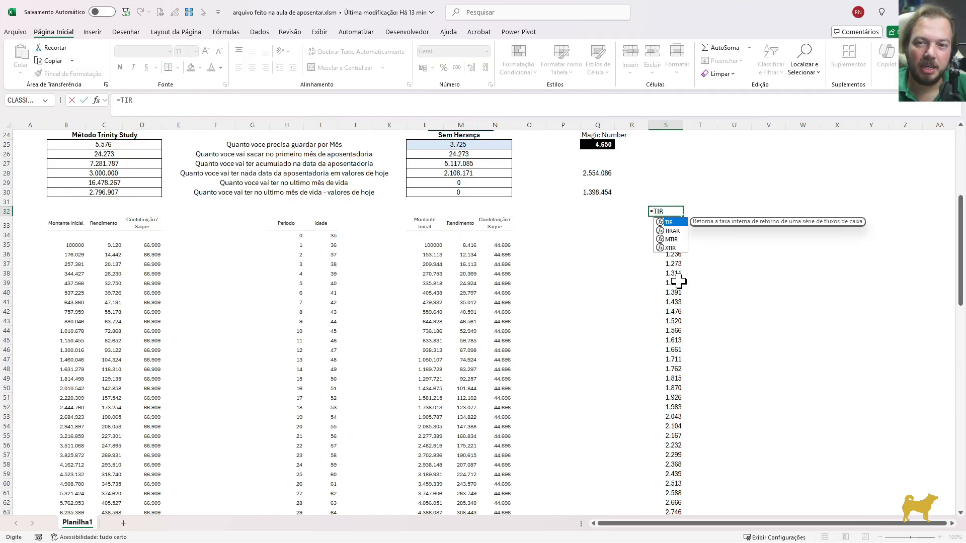
{"action": "type", "text": "("}
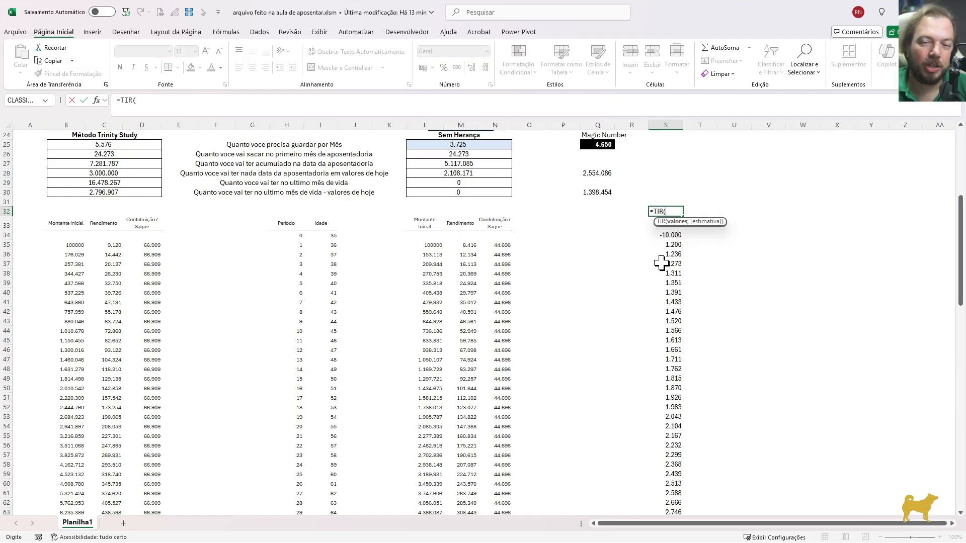
{"action": "left_click", "coordinate": [648, 235]}
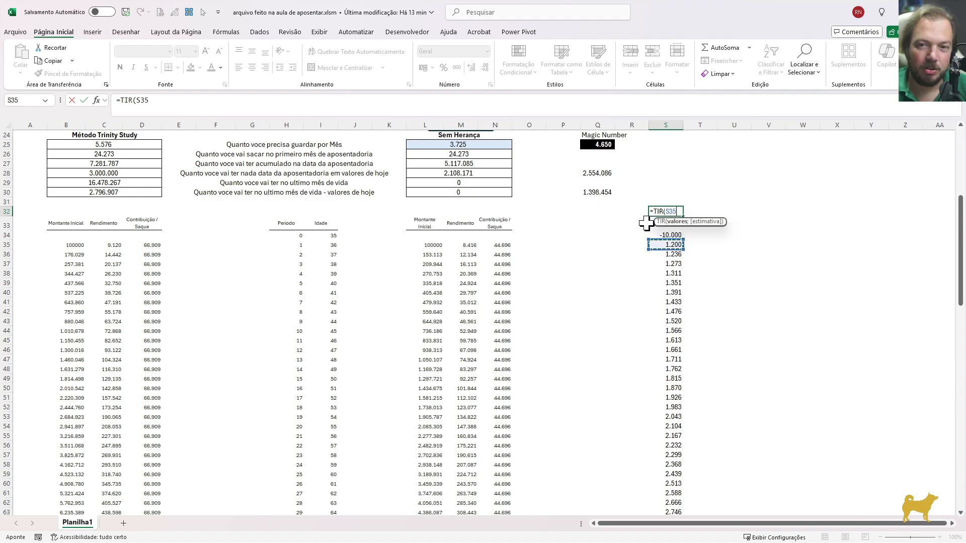
{"action": "key", "text": "ctrl+shift+Down"}
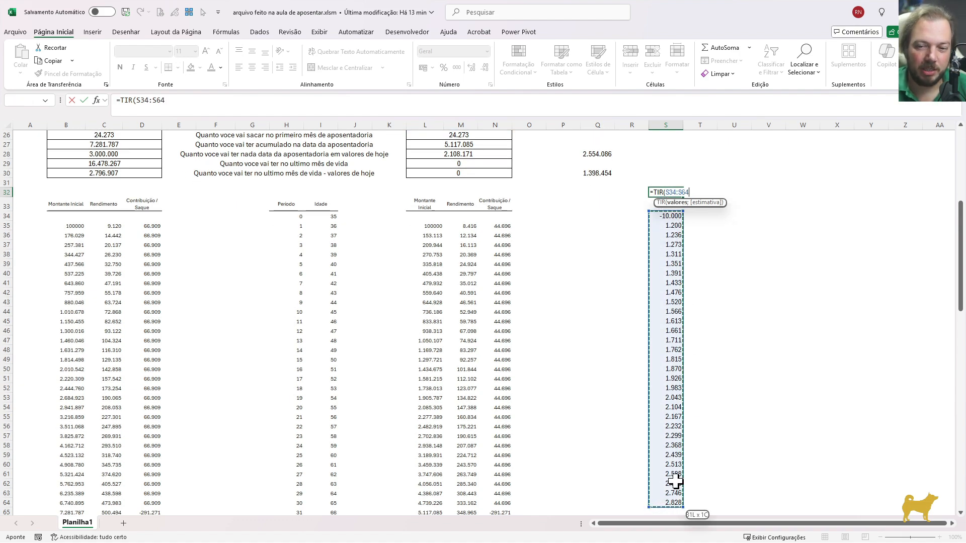
{"action": "key", "text": "ctrl+Return"}
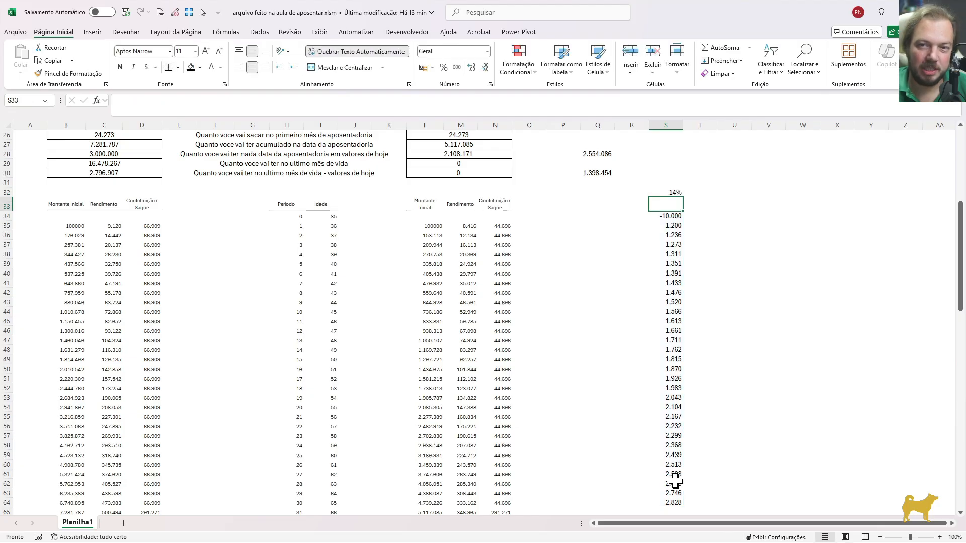
{"action": "left_click", "coordinate": [471, 67]}
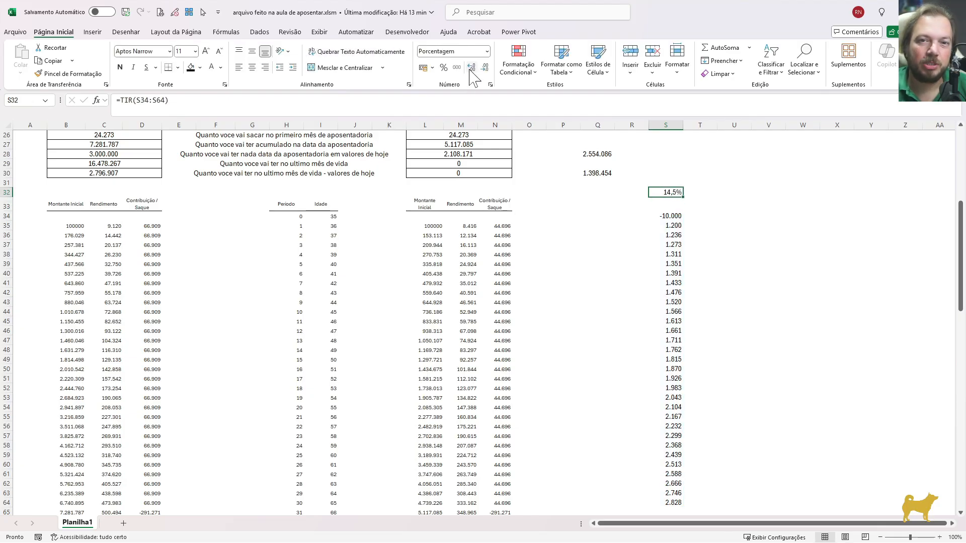
{"action": "left_click", "coordinate": [471, 67]}
Compare the outlay in S34, the first inflow in S35 and the return in S32 with the annual Rendimento Bruto assumption in M7
{"action": "left_click", "coordinate": [664, 216]}
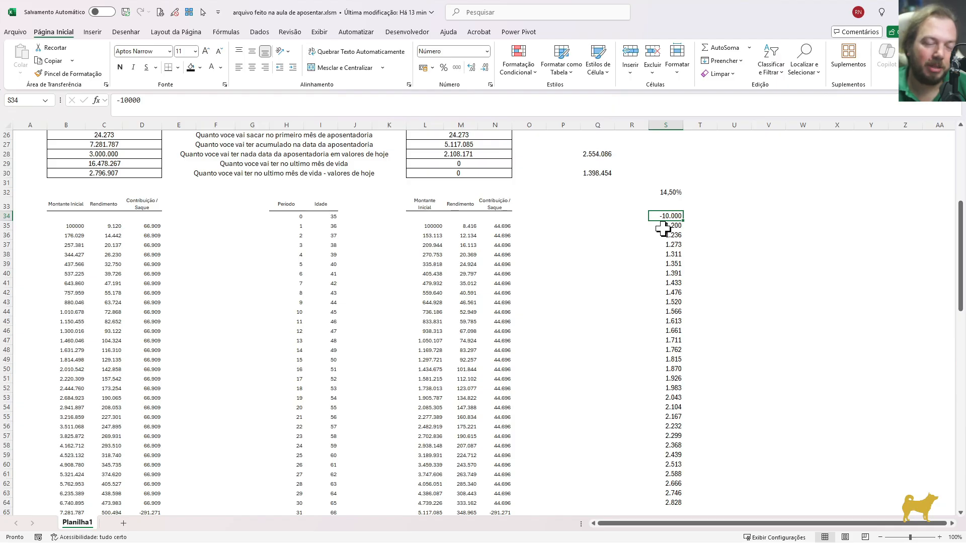
{"action": "left_click", "coordinate": [663, 227]}
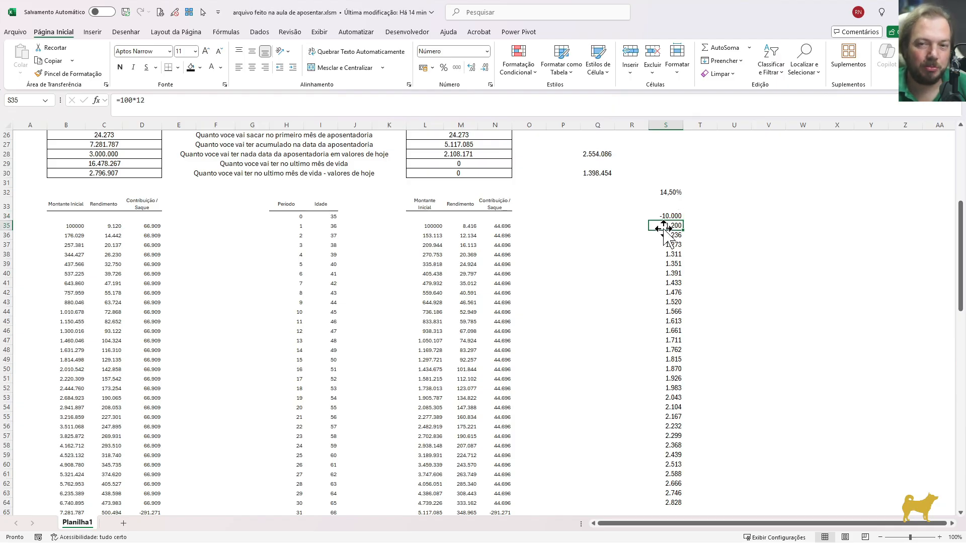
{"action": "left_click", "coordinate": [672, 194]}
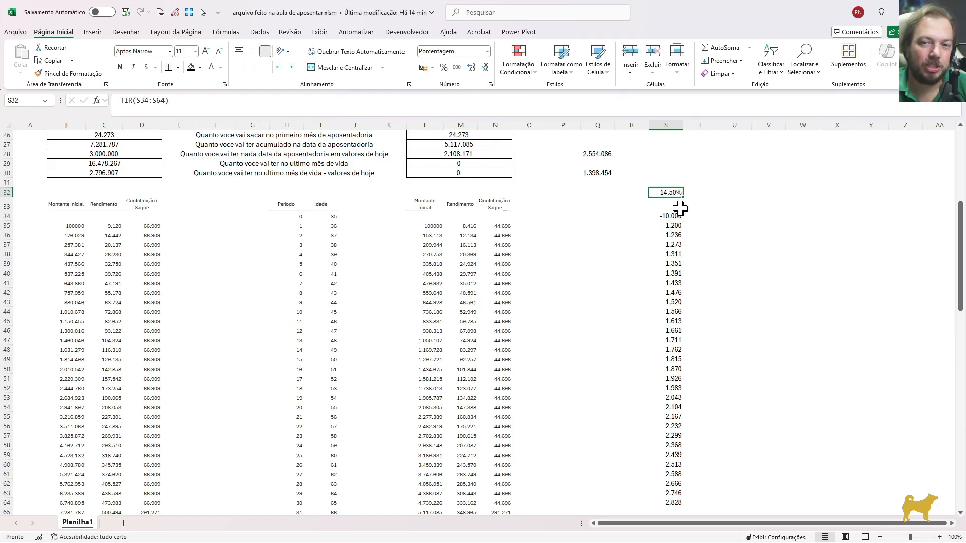
{"action": "left_click", "coordinate": [668, 218]}
{"action": "left_click", "coordinate": [671, 191]}
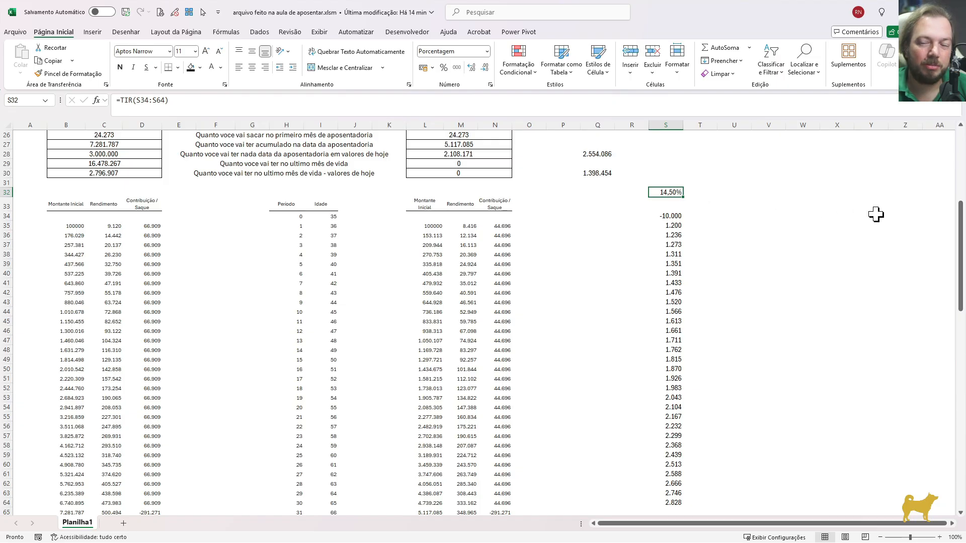
{"action": "scroll", "coordinate": [963, 224], "scroll_direction": "up", "scroll_amount": 7}
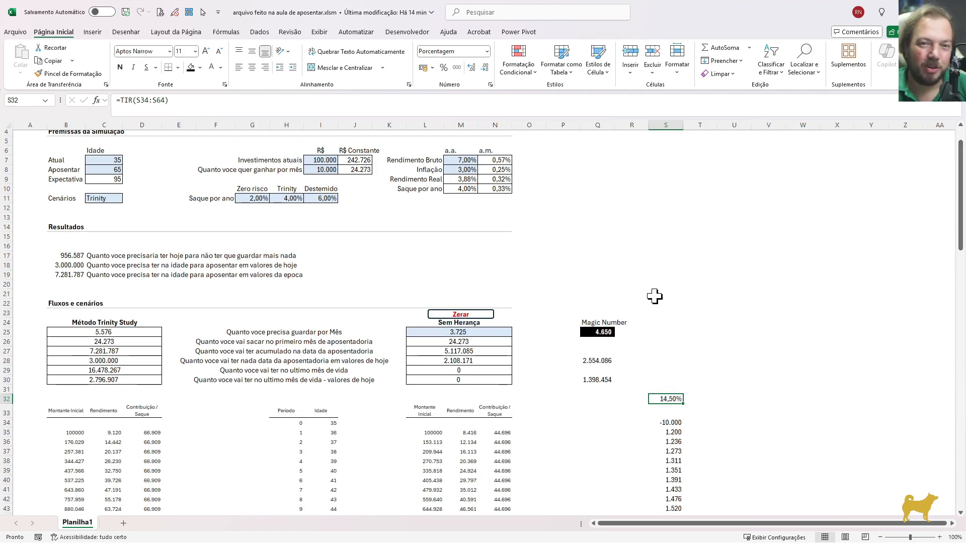
{"action": "scroll", "coordinate": [654, 297], "scroll_direction": "down", "scroll_amount": 3}
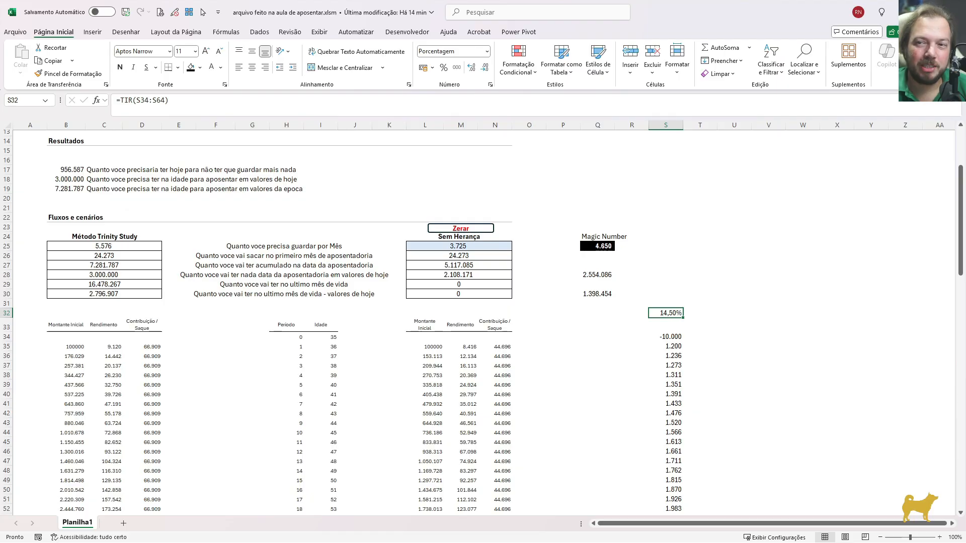
{"action": "scroll", "coordinate": [961, 194], "scroll_direction": "up", "scroll_amount": 4}
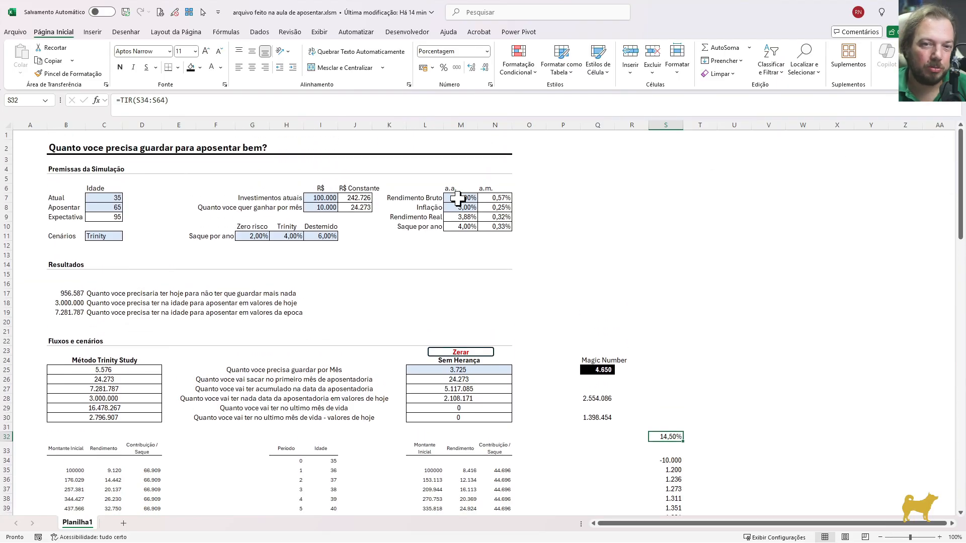
{"action": "left_click", "coordinate": [458, 199]}
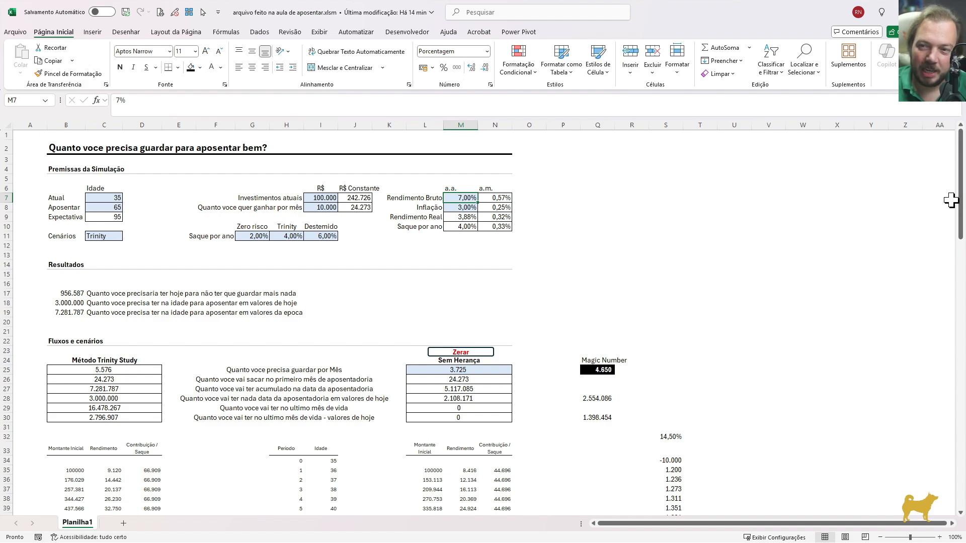
Label the example cash flow in S33 as "Investir em Voce"
{"action": "left_click_drag", "start_coordinate": [961, 193], "coordinate": [960, 248]}
{"action": "left_click", "coordinate": [665, 260]}
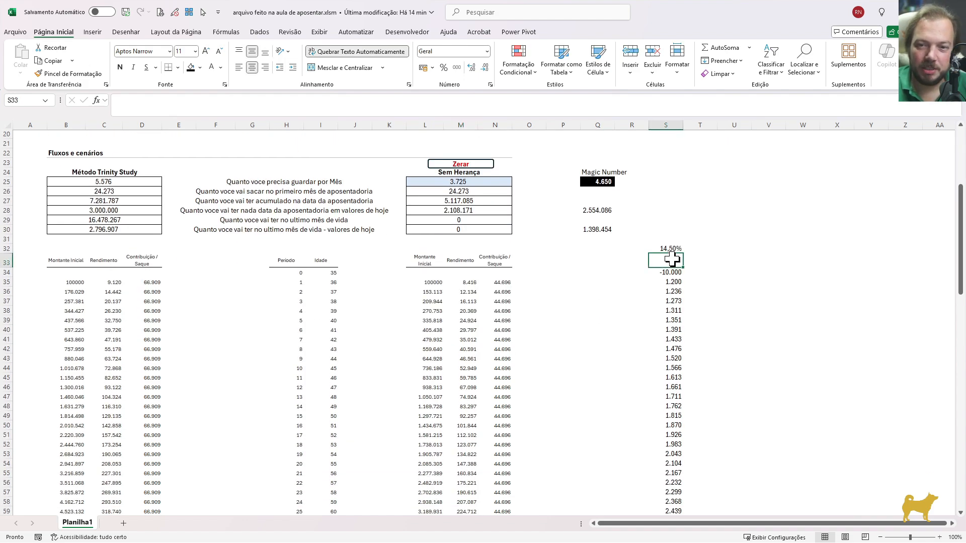
{"action": "type", "text": "investir em Voce"}
{"action": "key", "text": "Return"}
{"action": "key", "text": "Down"}
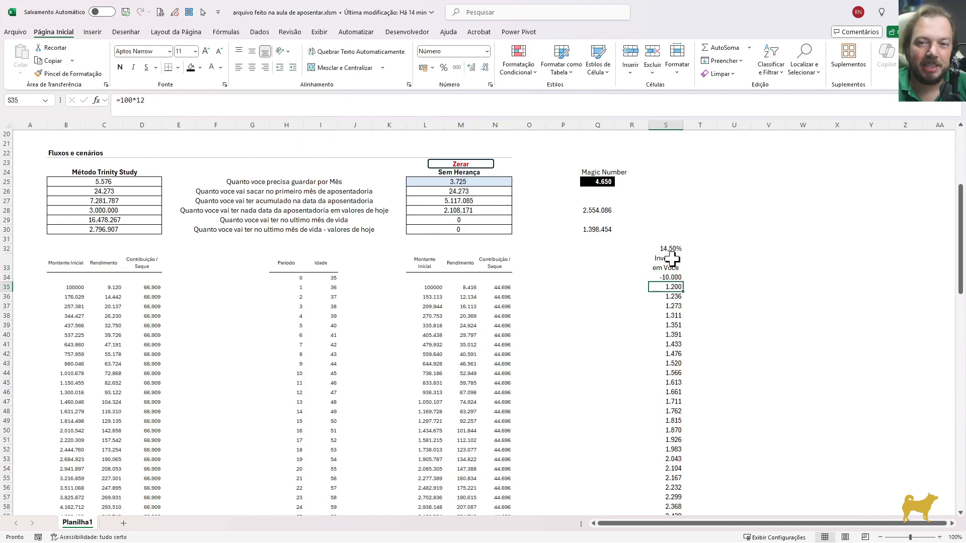
{"action": "left_click", "coordinate": [669, 277]}
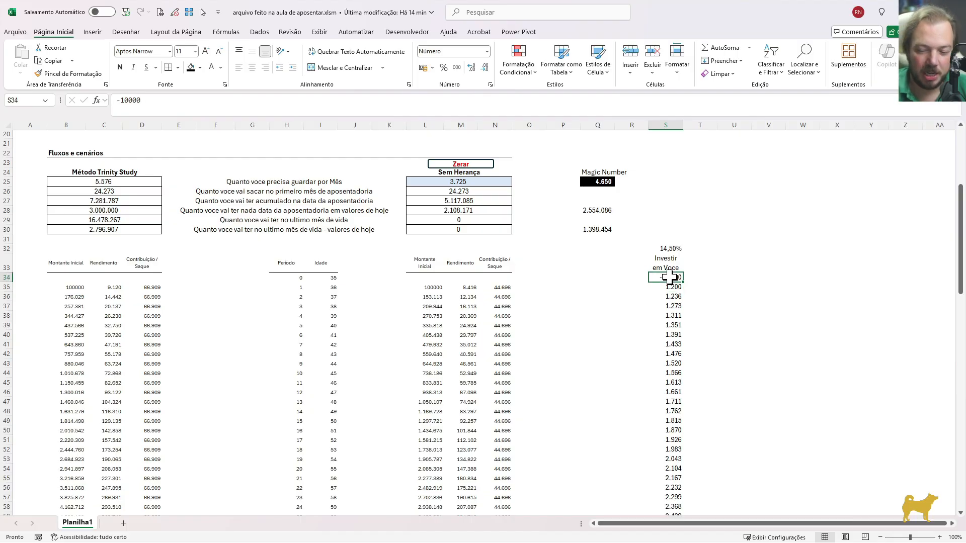
{"action": "key", "text": "Down"}
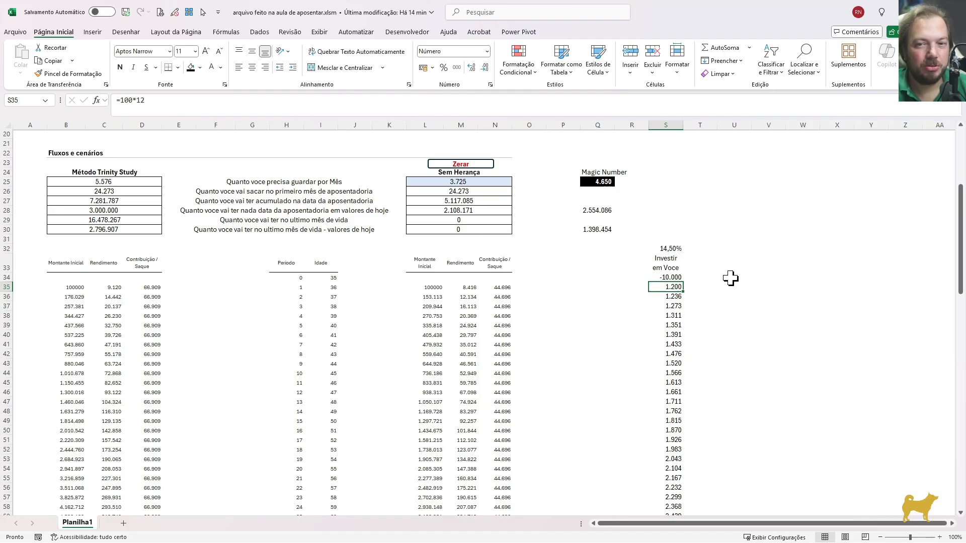
{"action": "left_click", "coordinate": [667, 277]}
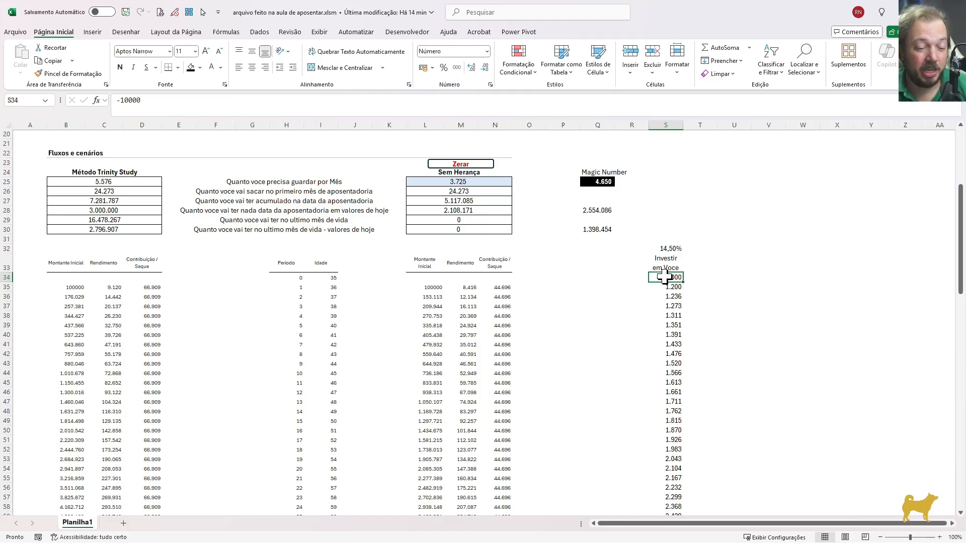
{"action": "left_click", "coordinate": [671, 287]}
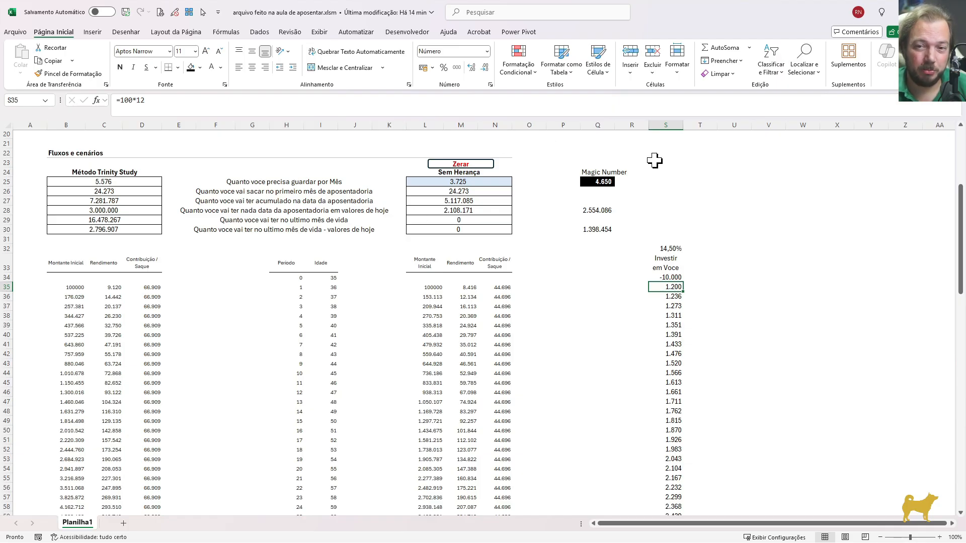
Duplicate the return, label and cash flow from S32:S64 into the adjacent column T, starting at T32
{"action": "key", "text": "ctrl+Up"}
{"action": "key", "text": "ctrl+Up"}
{"action": "key", "text": "ctrl+Down"}
{"action": "key", "text": "ctrl+shift+Down"}
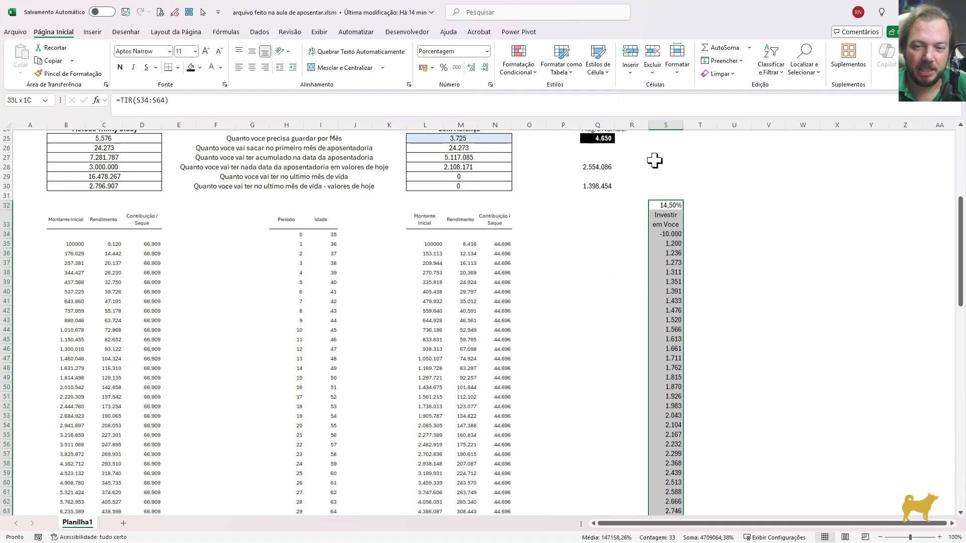
{"action": "key", "text": "ctrl+c"}
{"action": "key", "text": "Right"}
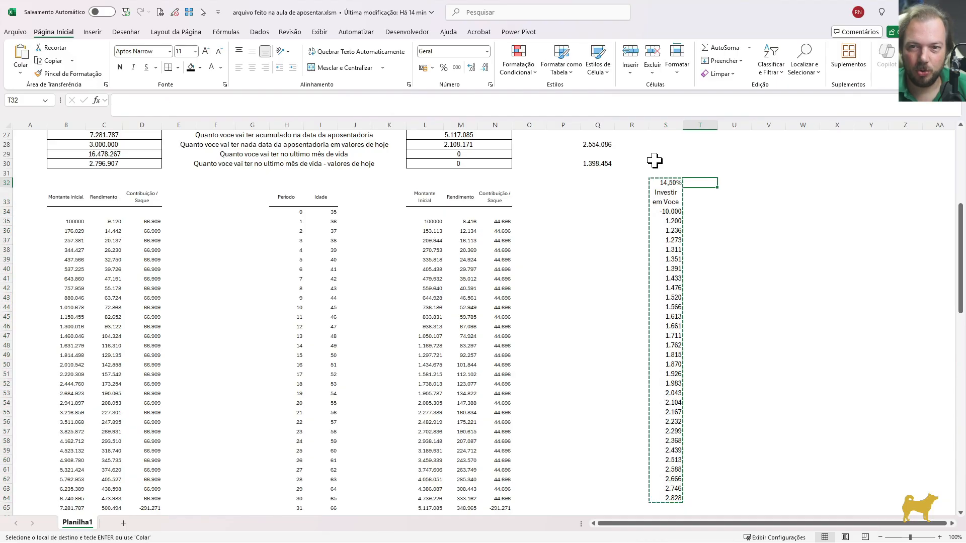
{"action": "key", "text": "ctrl+v"}
Change the first annual inflow of the duplicated cash flow in T35 to =200*12
{"action": "key", "text": "Down"}
{"action": "key", "text": "Down"}
{"action": "key", "text": "Down"}
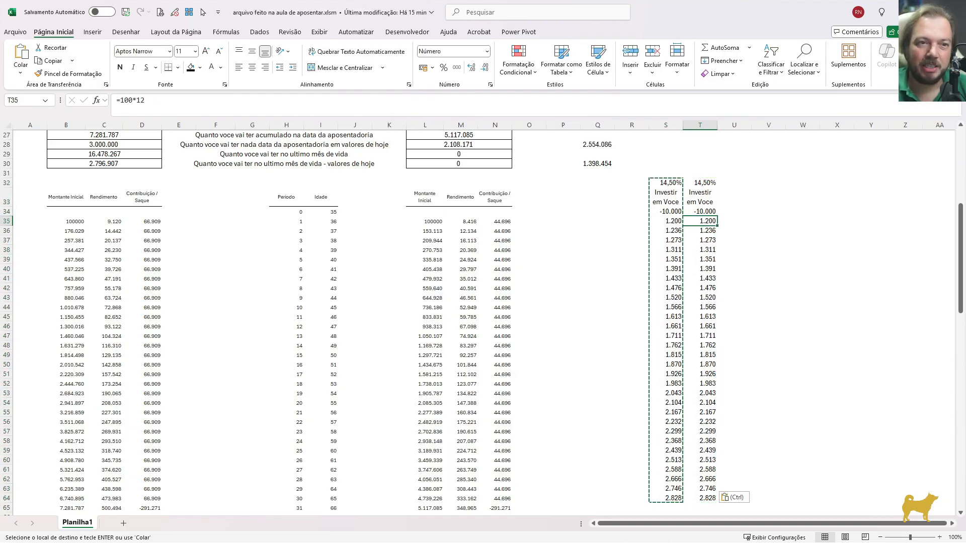
{"action": "left_click", "coordinate": [122, 100]}
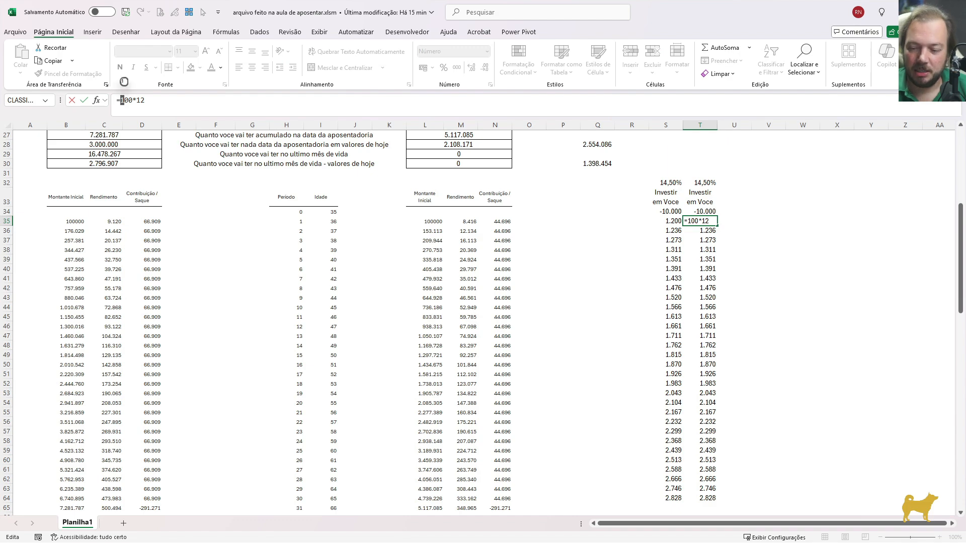
{"action": "type", "text": "2"}
{"action": "key", "text": "Return"}
{"action": "key", "text": "Up"}
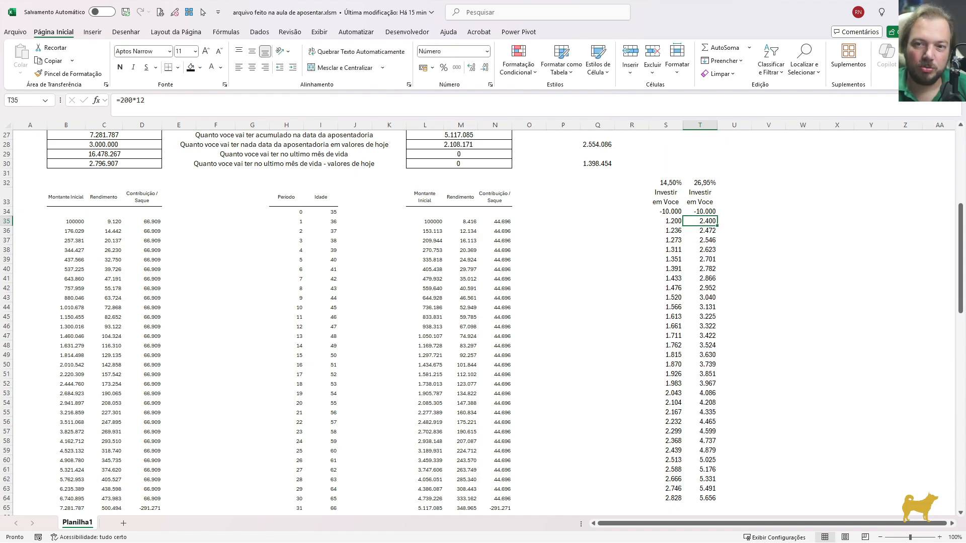
Duplicate the return, label and cash flow from T32:T64 into the adjacent column U, starting at U32
{"action": "left_click", "coordinate": [700, 182]}
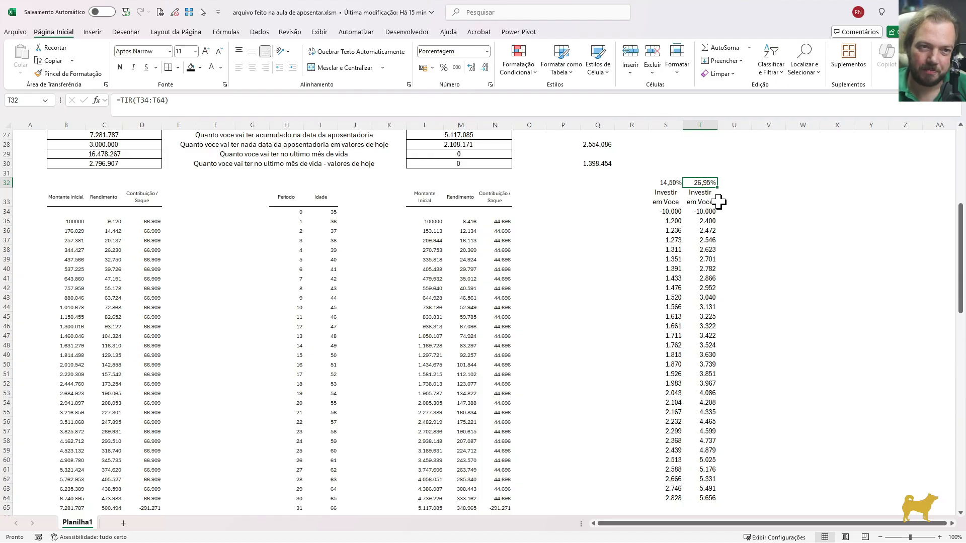
{"action": "key", "text": "ctrl+shift+Down"}
{"action": "key", "text": "ctrl+c"}
{"action": "key", "text": "Right"}
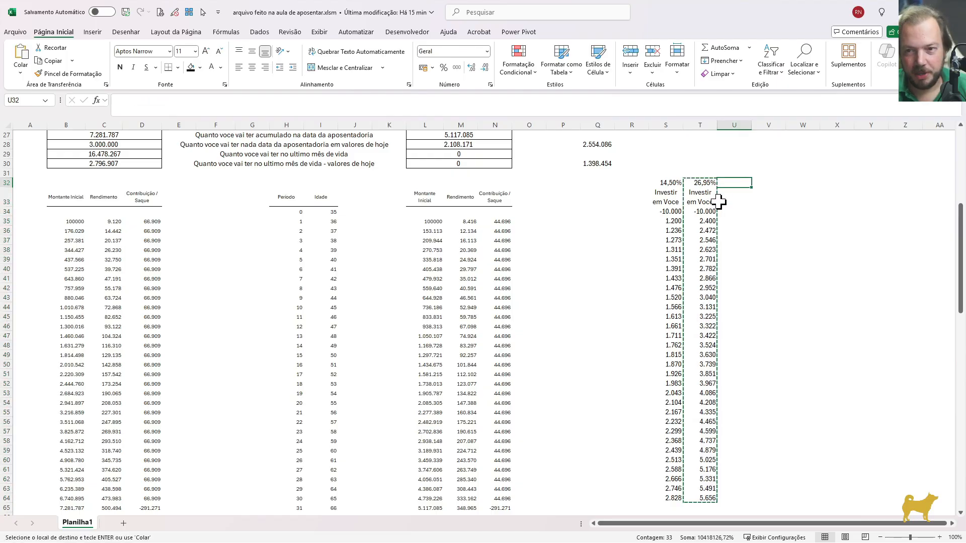
{"action": "key", "text": "ctrl+v"}
{"action": "key", "text": "Escape"}
{"action": "key", "text": "Down"}
{"action": "key", "text": "Down"}
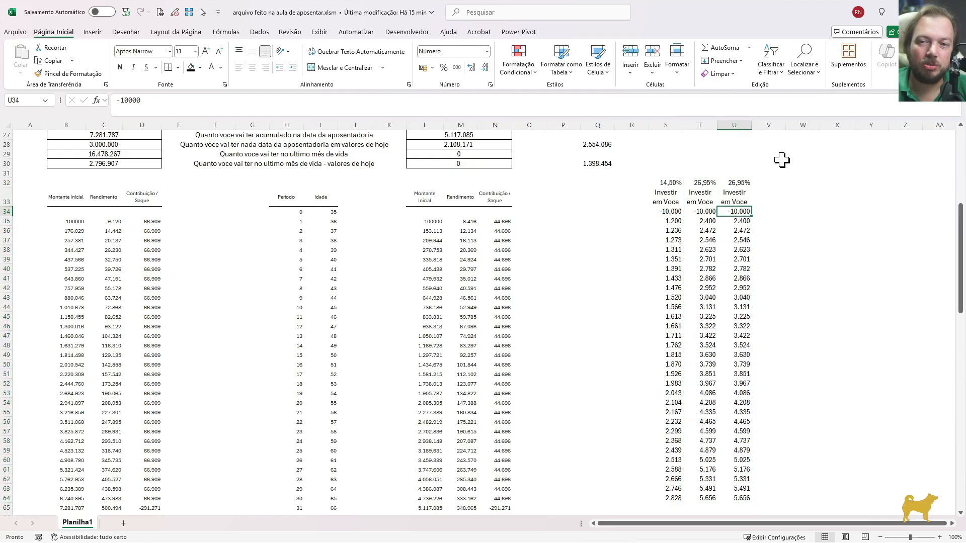
Copy the first annual inflow formula =200*12 from U35 into U37 so the inflows restart from period 3
{"action": "left_click", "coordinate": [737, 220]}
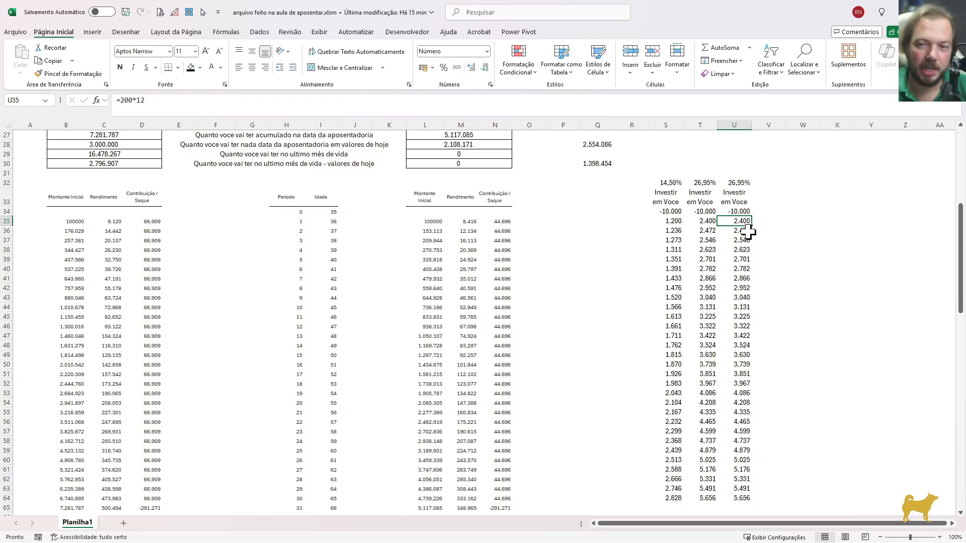
{"action": "key", "text": "ctrl+c"}
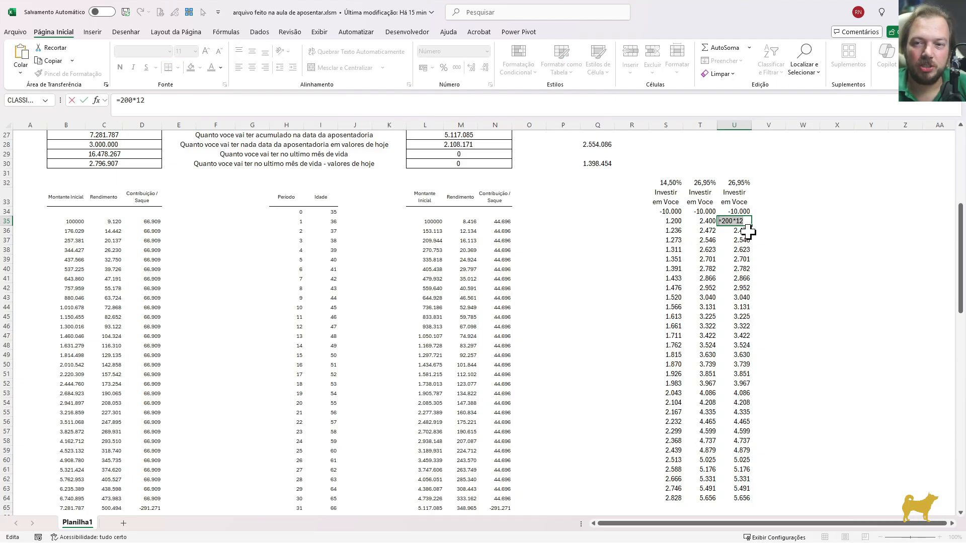
{"action": "key", "text": "Down"}
{"action": "key", "text": "Down"}
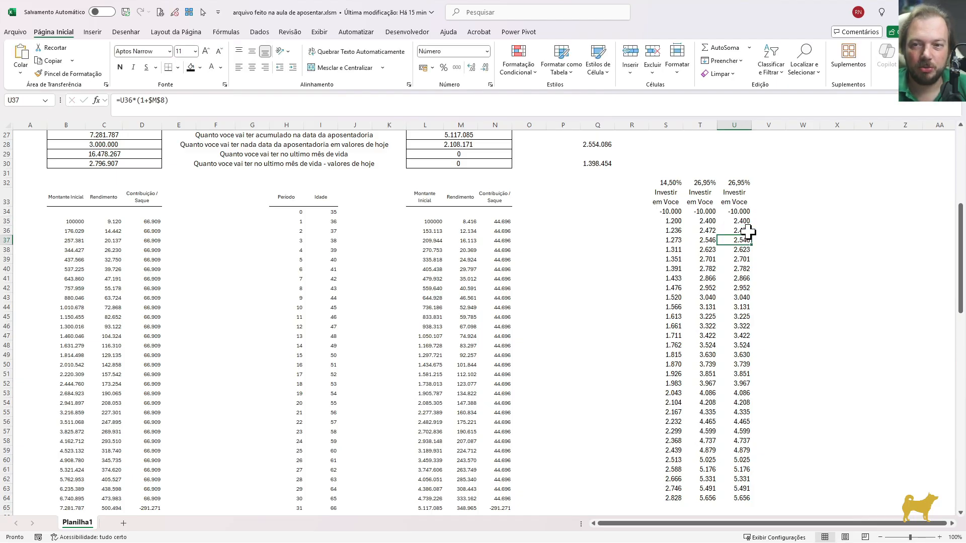
{"action": "type", "text": "=200*12"}
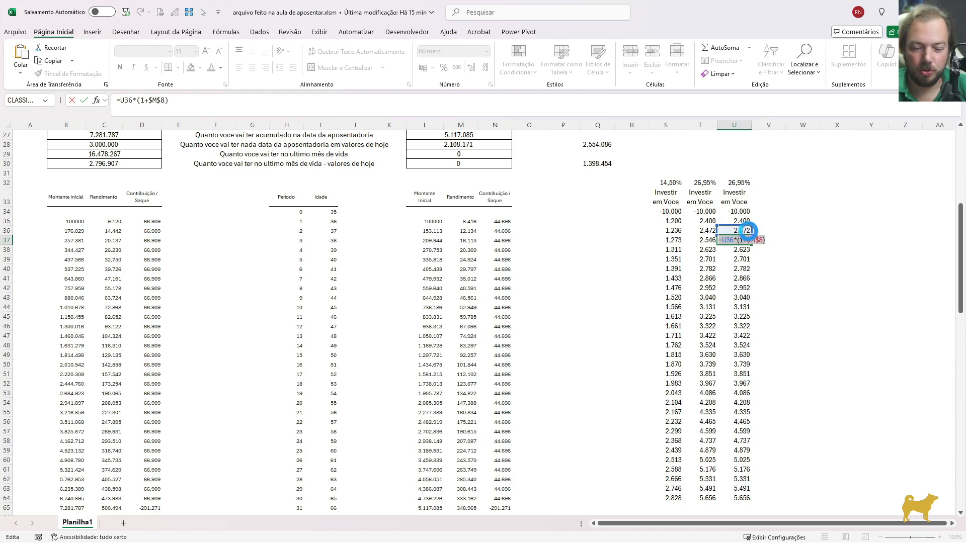
{"action": "key", "text": "Return"}
Clear the first two annual inflows of the new scenario in U35:U36
{"action": "key", "text": "Up"}
{"action": "key", "text": "Up"}
{"action": "key", "text": "shift+Up"}
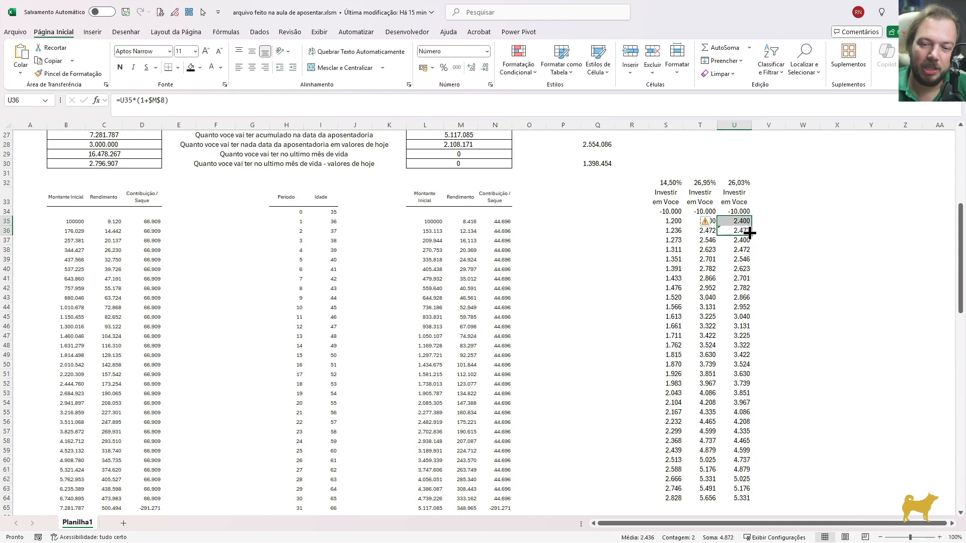
{"action": "key", "text": "Delete"}
{"action": "left_click", "coordinate": [750, 211]}
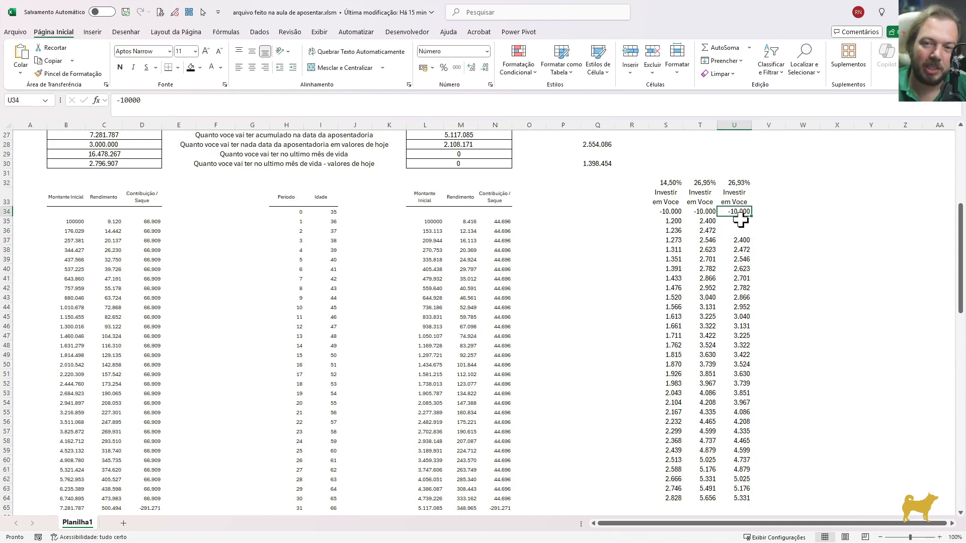
Enter 0 as the inflow in U35 and U36, and compare the return in U32 with the simulation assumptions
{"action": "left_click_drag", "start_coordinate": [740, 221], "coordinate": [741, 230]}
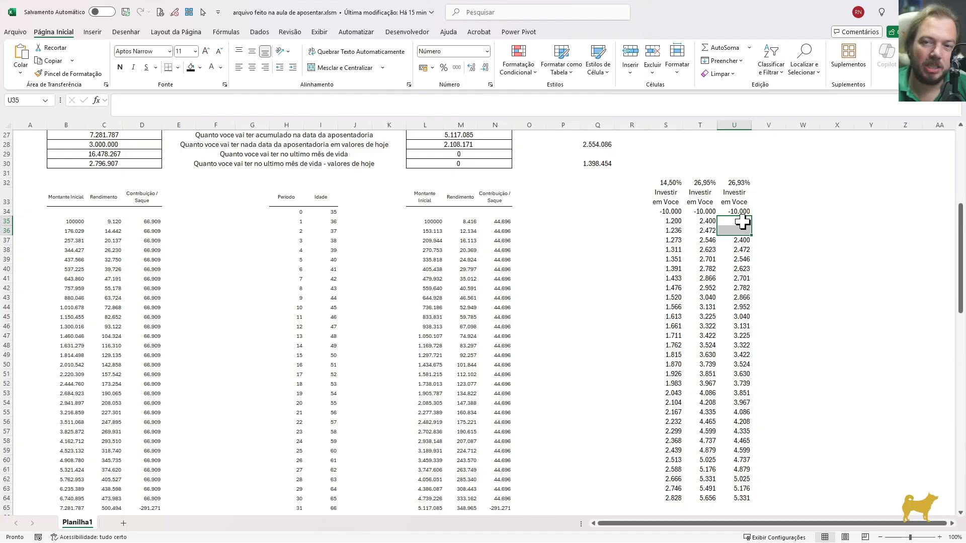
{"action": "left_click", "coordinate": [742, 229]}
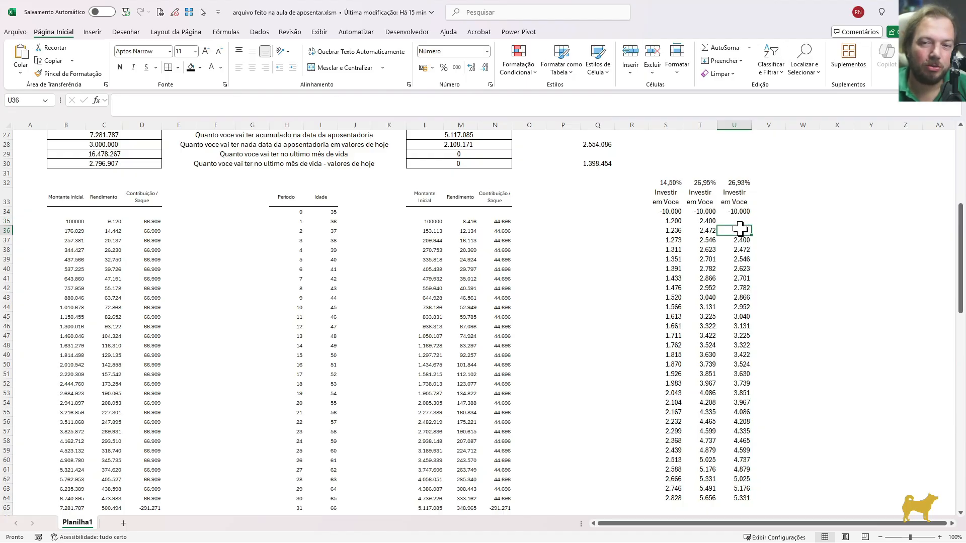
{"action": "left_click", "coordinate": [737, 221]}
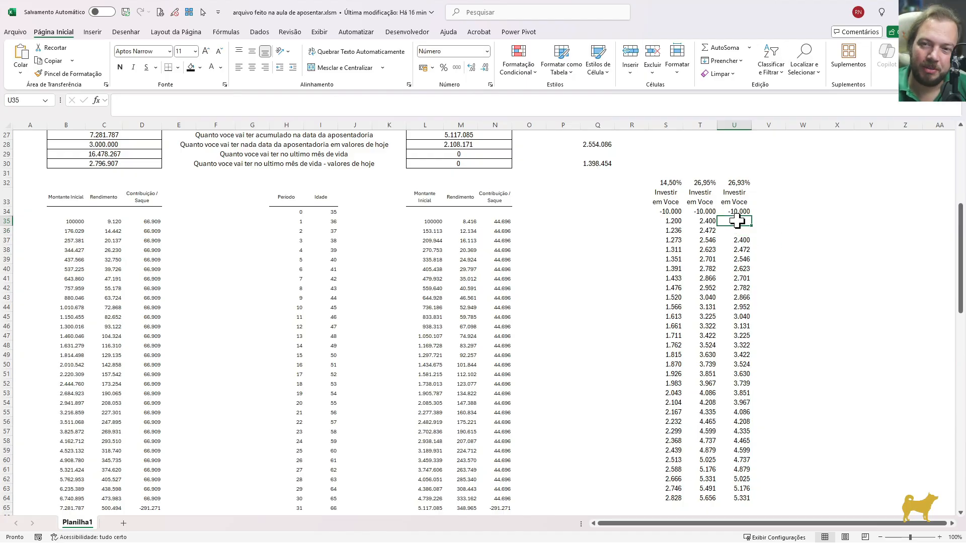
{"action": "type", "text": "0"}
{"action": "key", "text": "Return"}
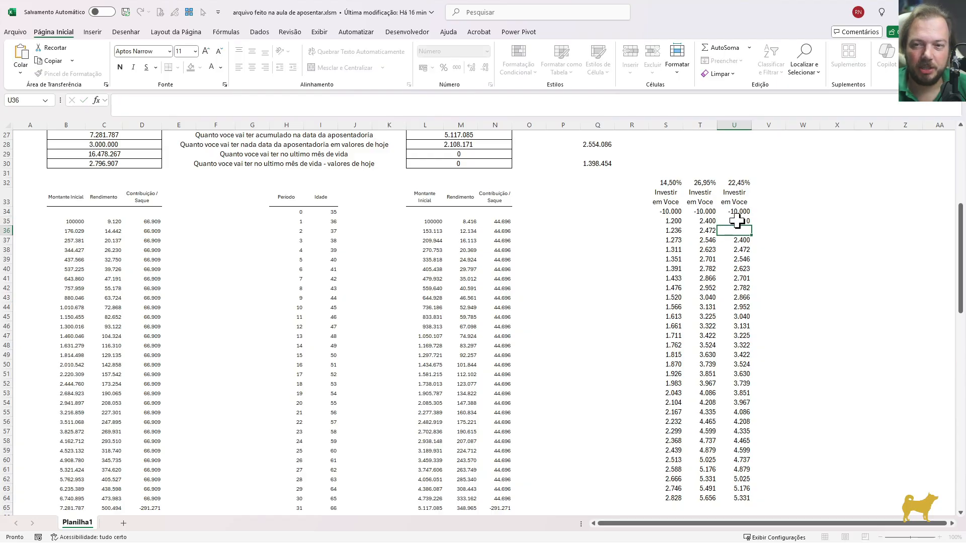
{"action": "type", "text": "0"}
{"action": "key", "text": "Return"}
{"action": "left_click", "coordinate": [741, 182]}
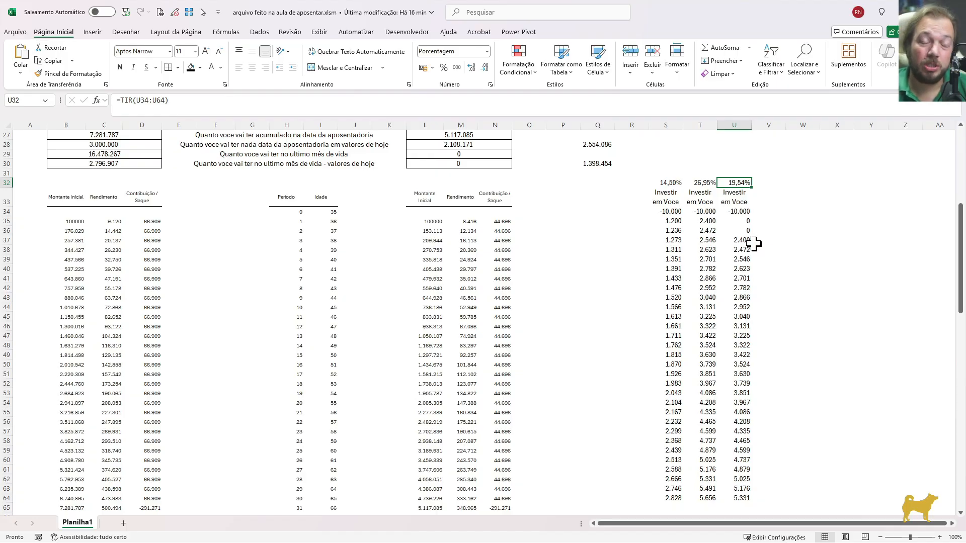
{"action": "scroll", "coordinate": [961, 245], "scroll_direction": "up", "scroll_amount": 8}
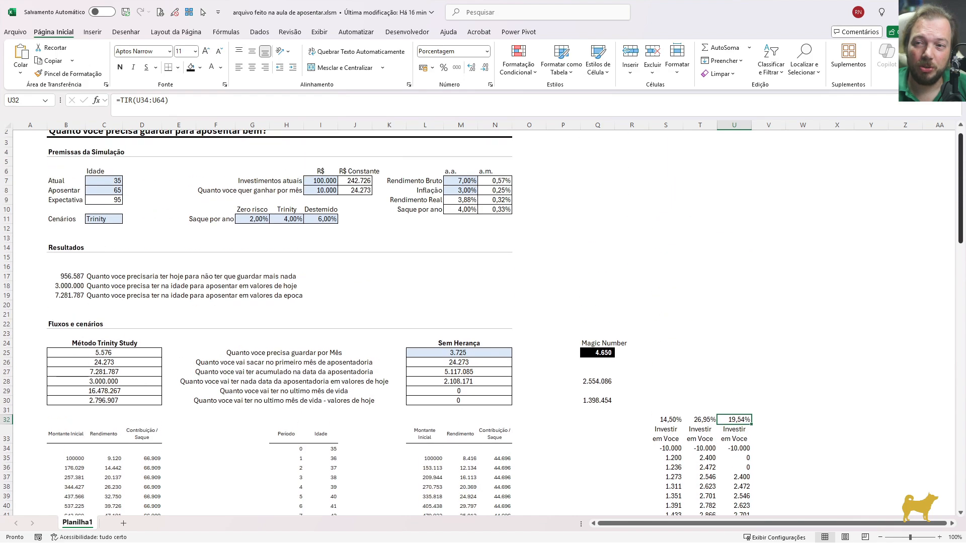